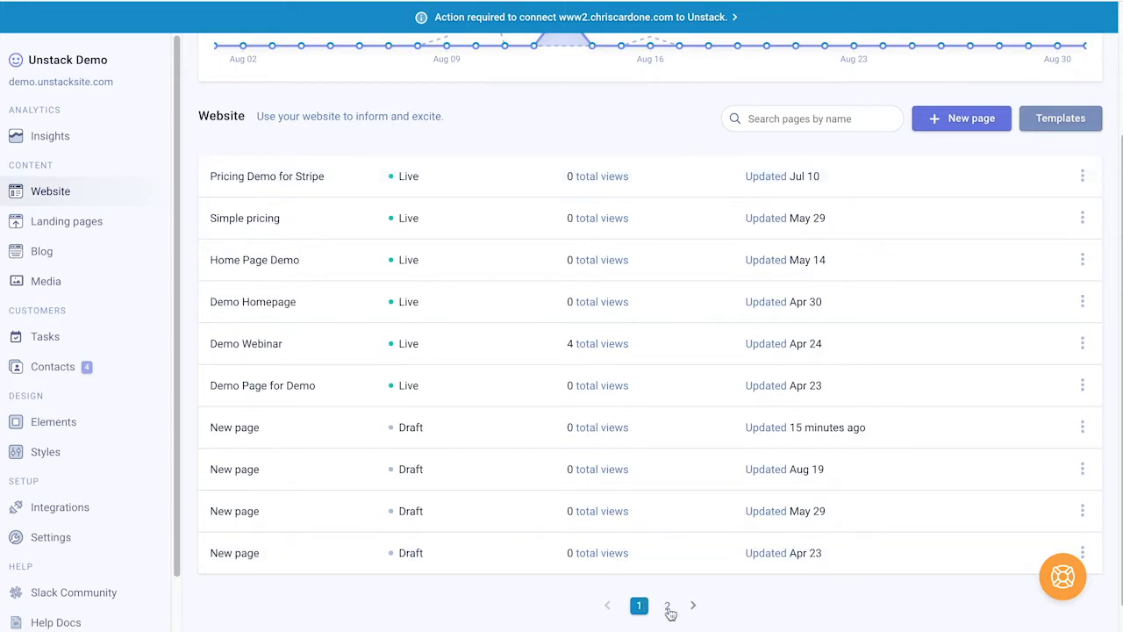
# Step: Browse the page list and inspect the Pricing Demo for Stripe page settings
pyautogui.click(668, 607)
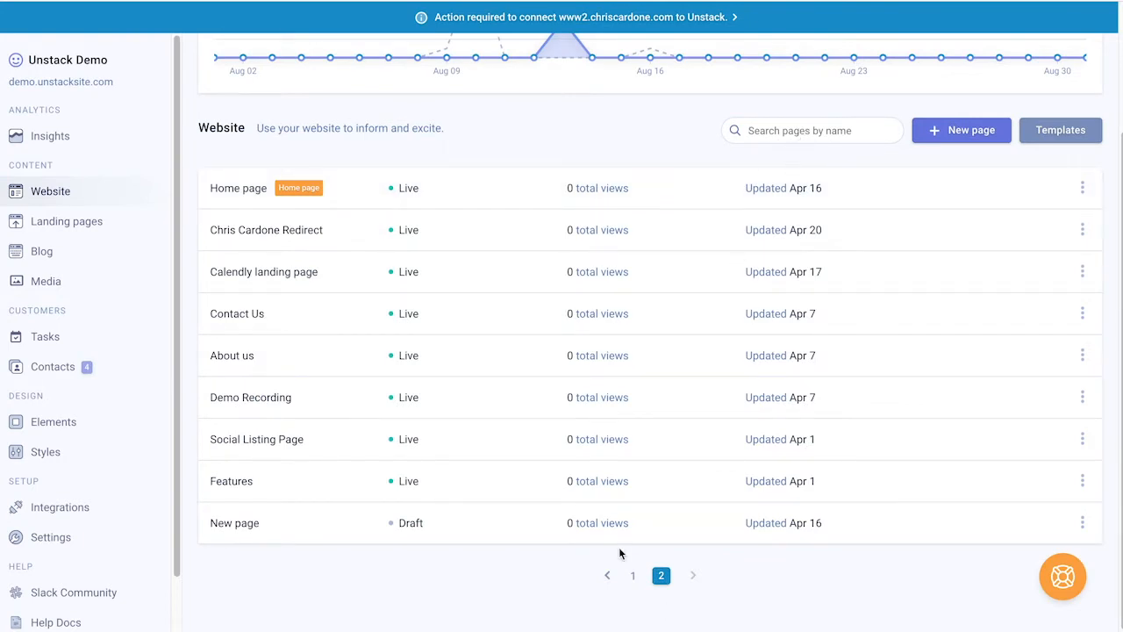
pyautogui.click(632, 576)
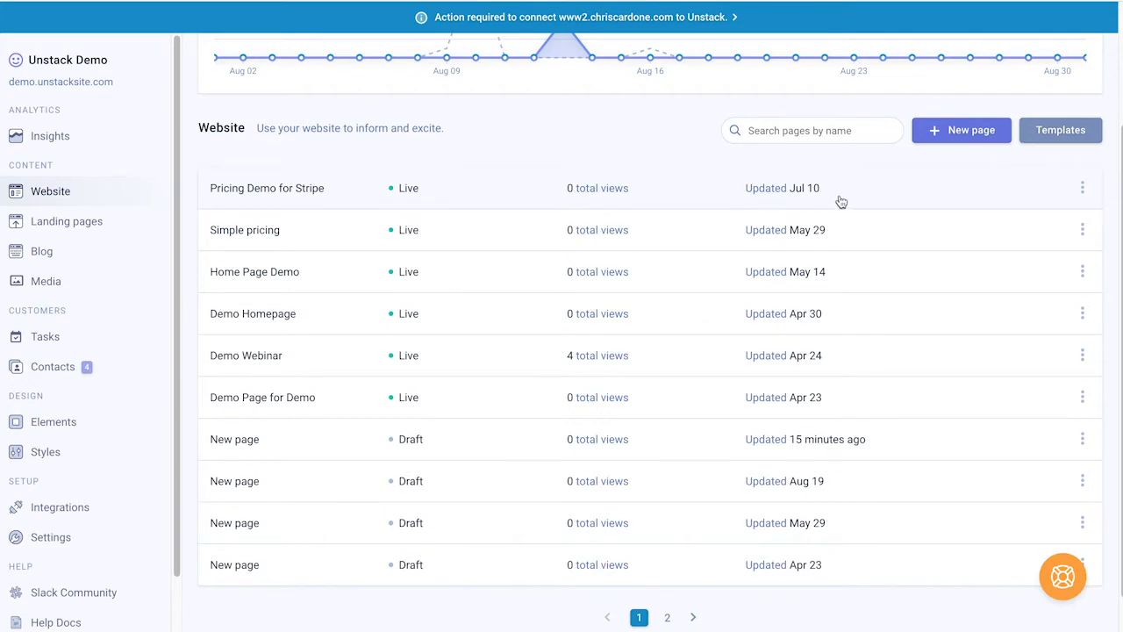
pyautogui.click(1084, 195)
pyautogui.scroll(-3, 1002, 207)
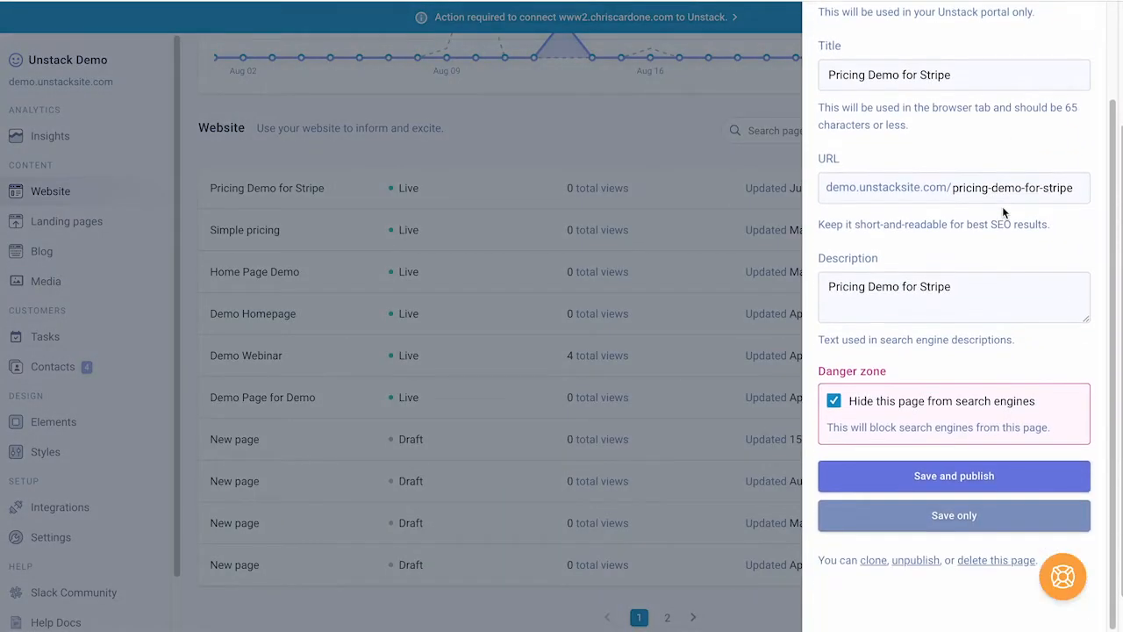
pyautogui.scroll(3, 1002, 206)
pyautogui.click(1087, 25)
pyautogui.scroll(2, 933, 145)
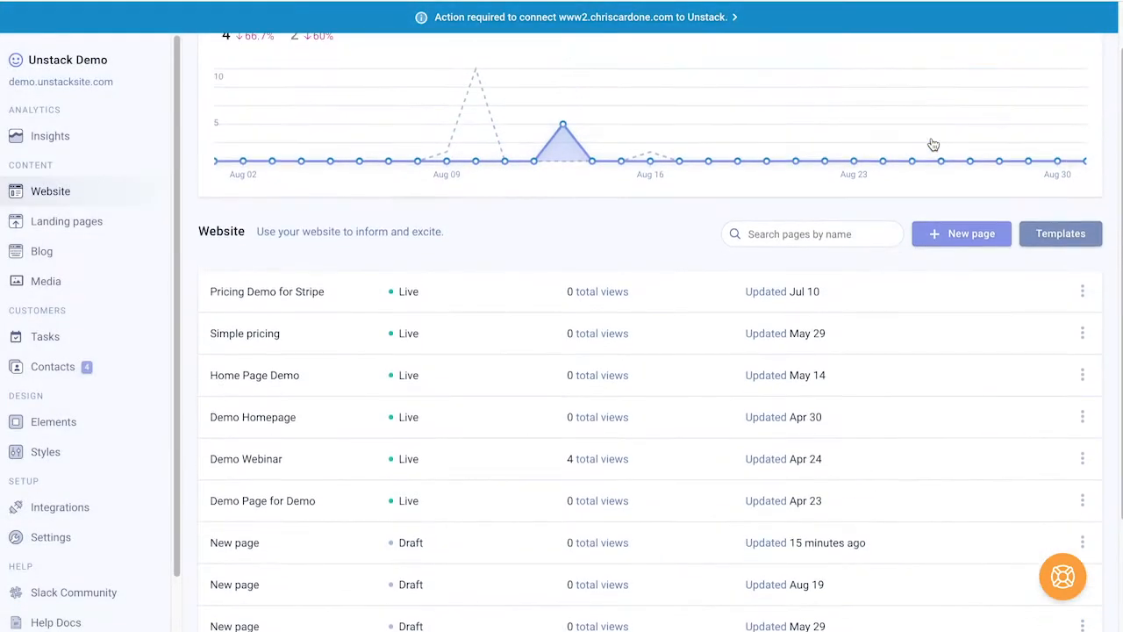
pyautogui.scroll(1, 933, 144)
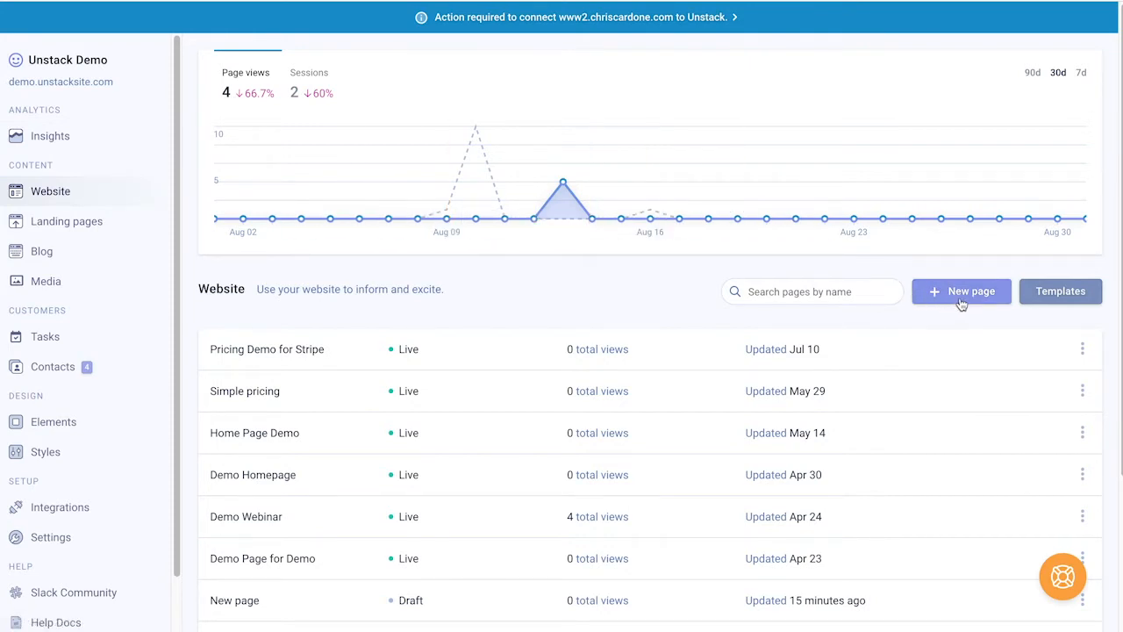
# Step: Look through the page templates, then create a new blank draft page
pyautogui.click(1057, 292)
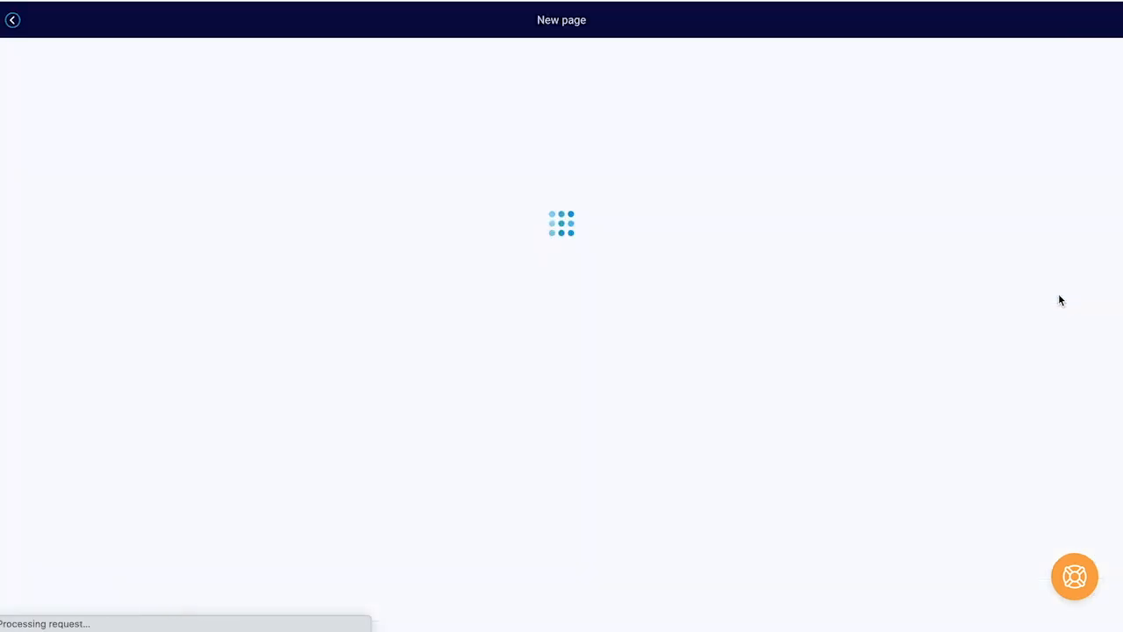
pyautogui.scroll(-3, 429, 289)
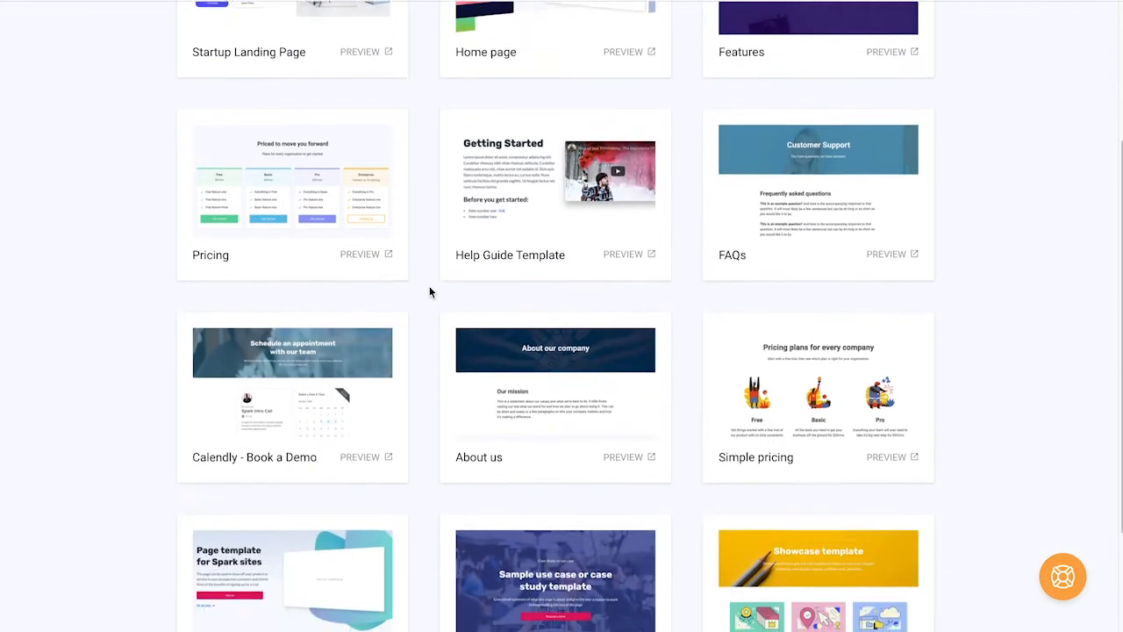
pyautogui.scroll(4, 429, 292)
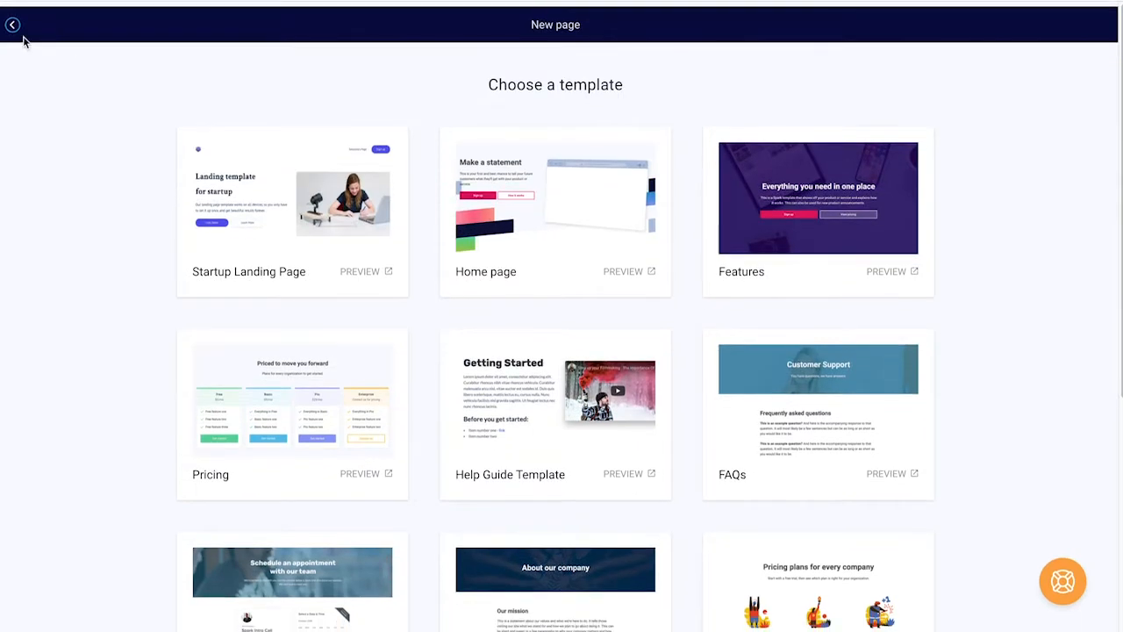
pyautogui.click(12, 25)
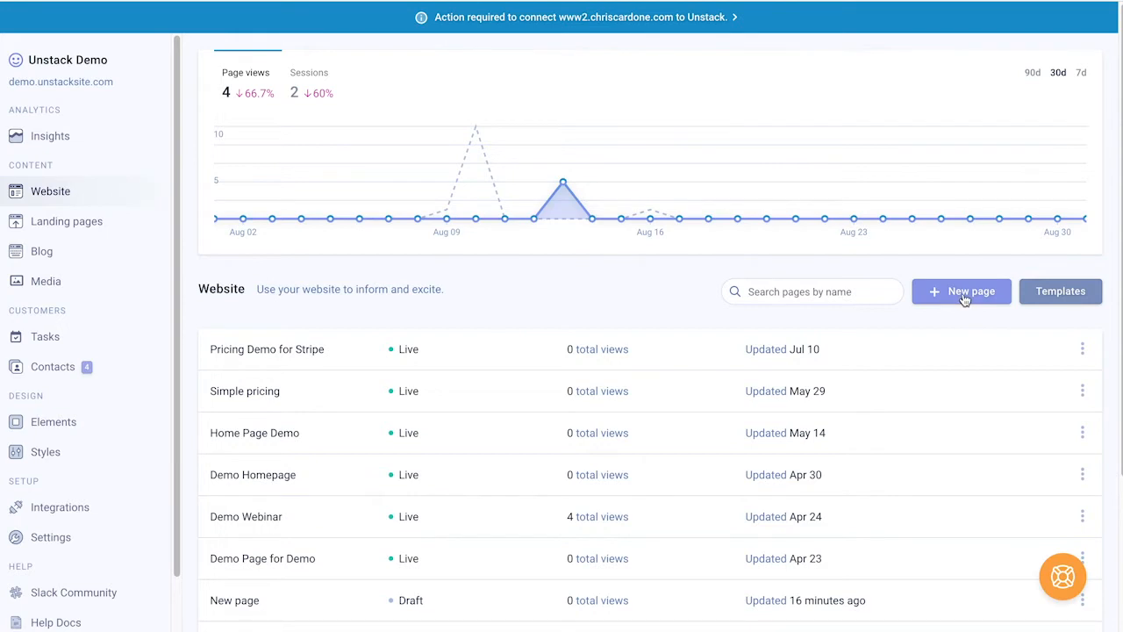
pyautogui.click(964, 300)
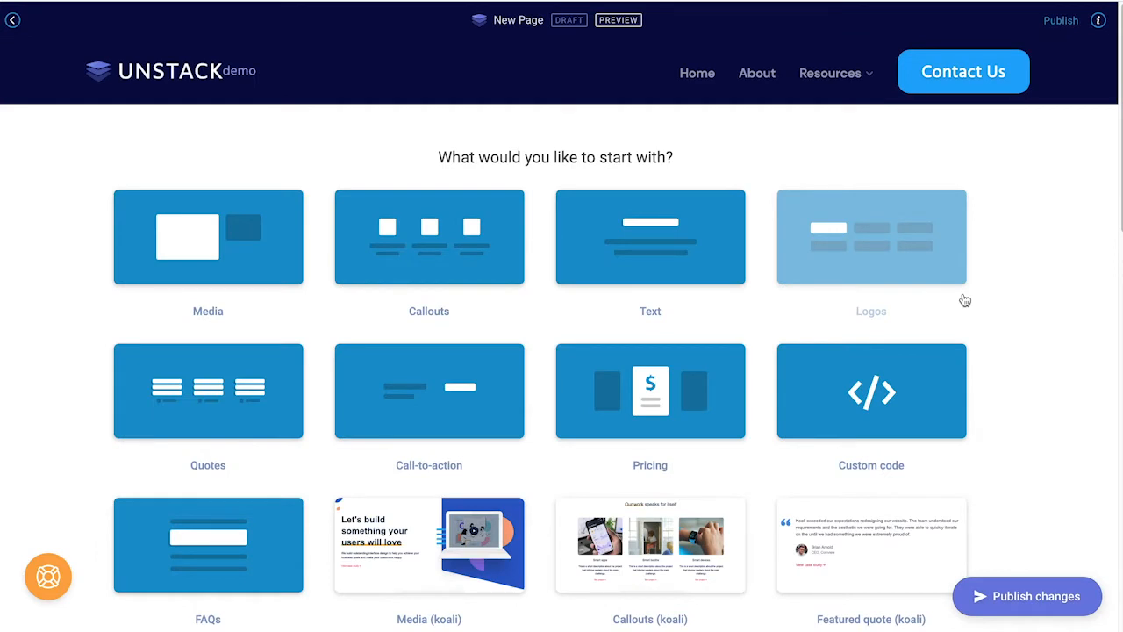
pyautogui.moveTo(512, 75)
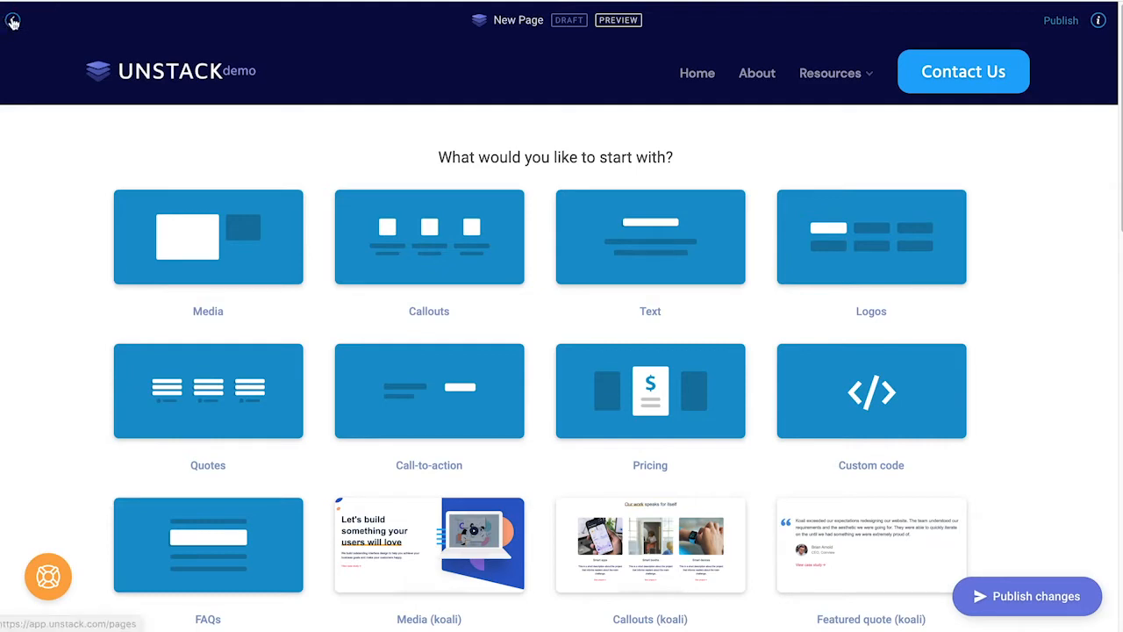
pyautogui.click(1098, 27)
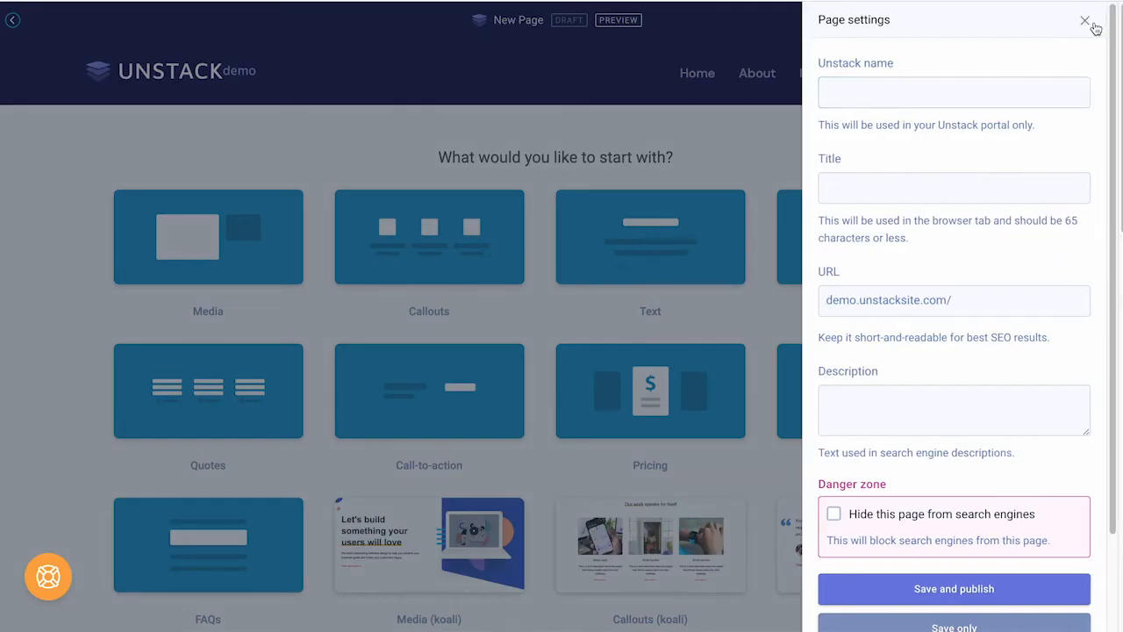
pyautogui.click(1086, 22)
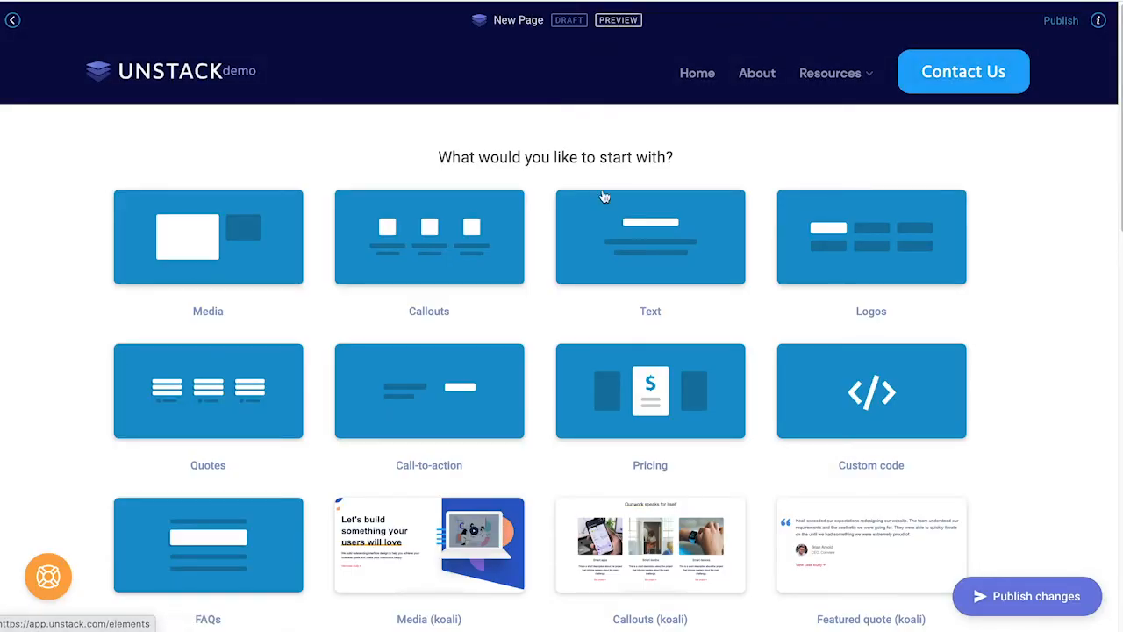
pyautogui.scroll(-5, 695, 245)
pyautogui.scroll(-5, 696, 246)
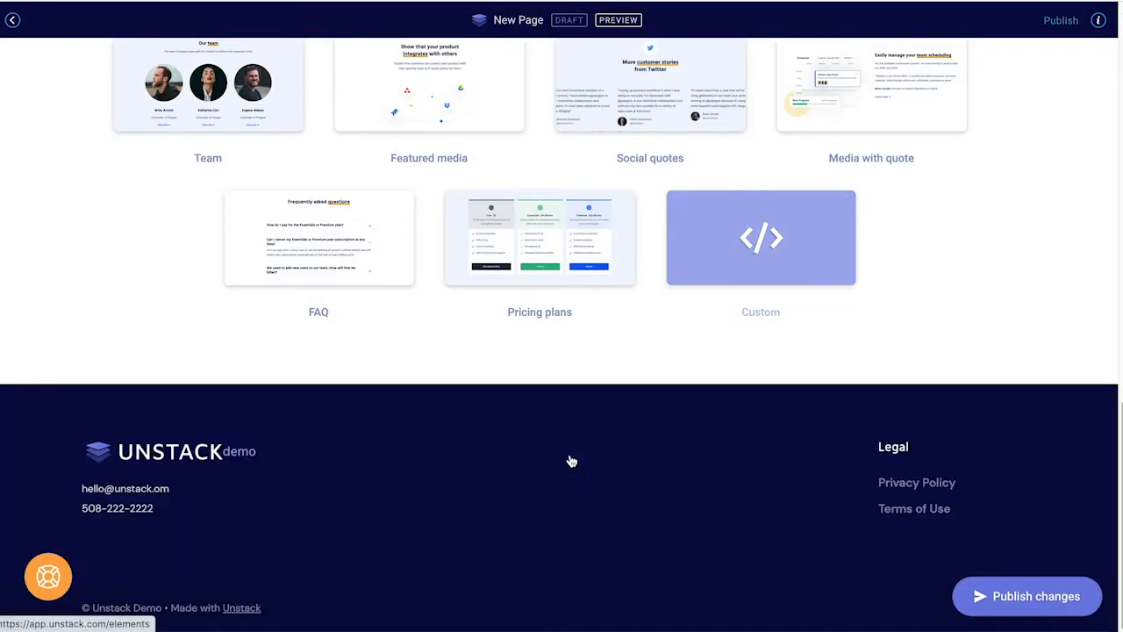
pyautogui.moveTo(570, 462)
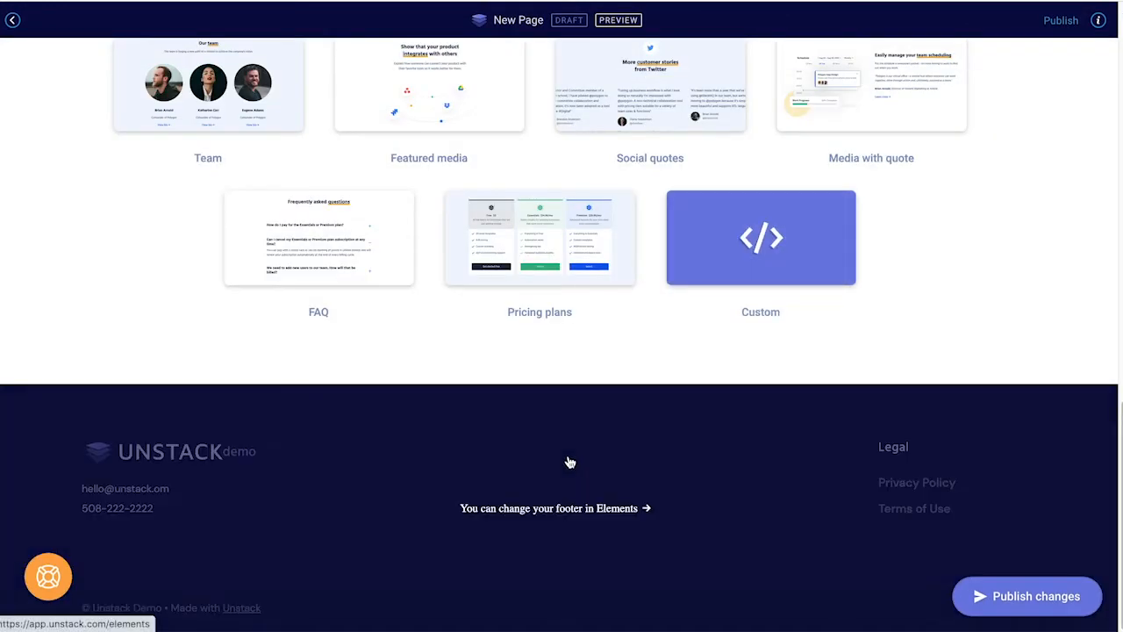
pyautogui.scroll(10, 579, 458)
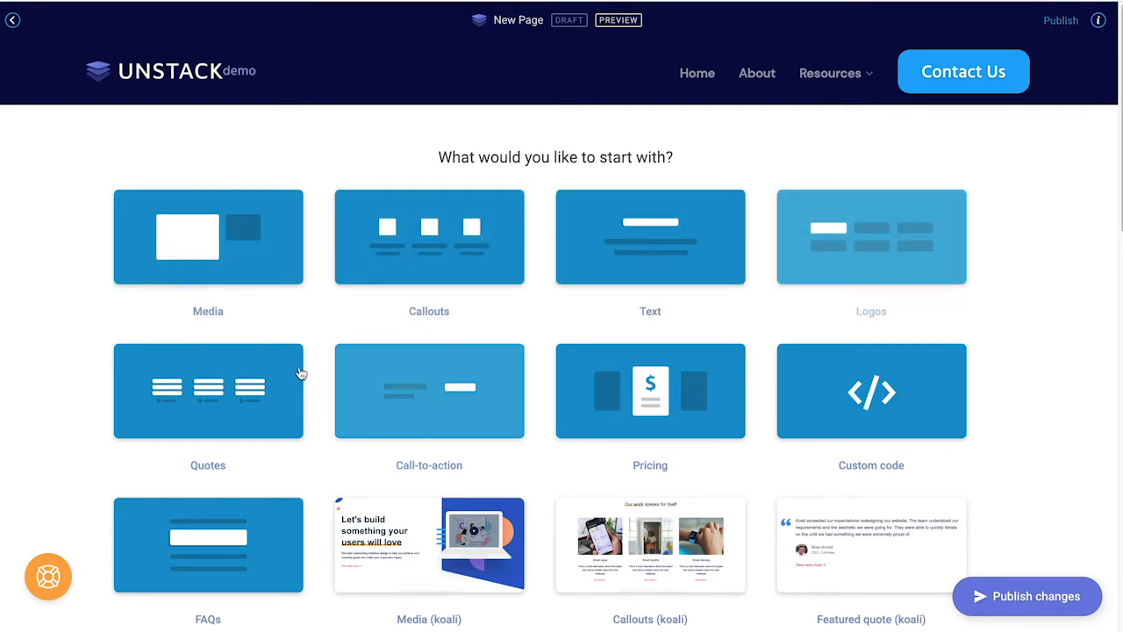
pyautogui.click(395, 373)
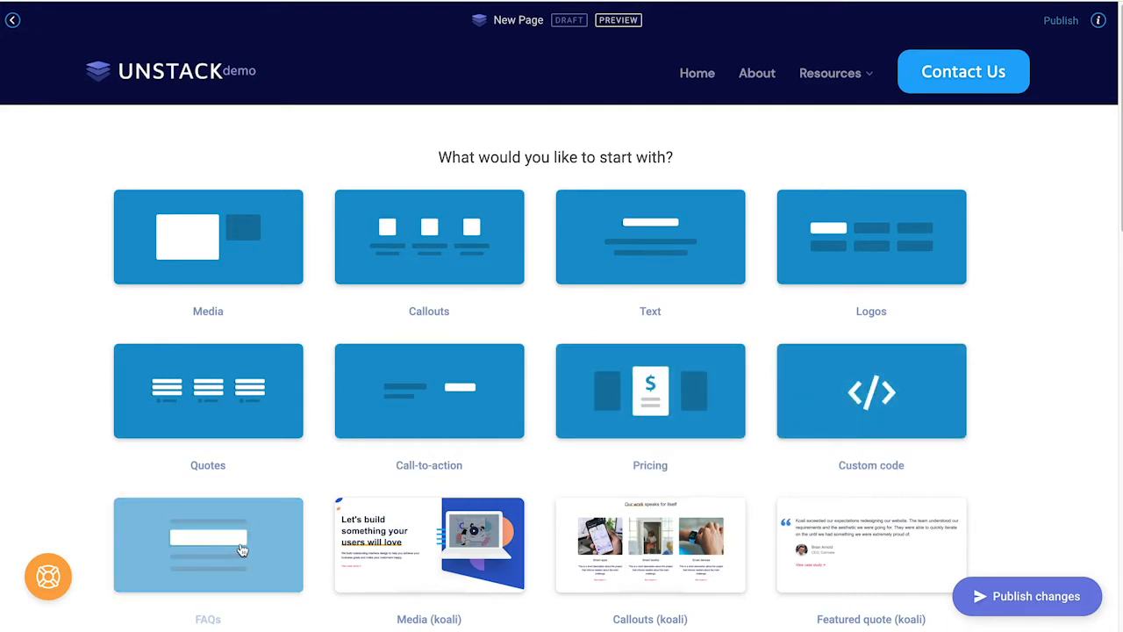
# Step: Add a Media section to New Page and select its image placeholder beside the rich text area
pyautogui.click(264, 277)
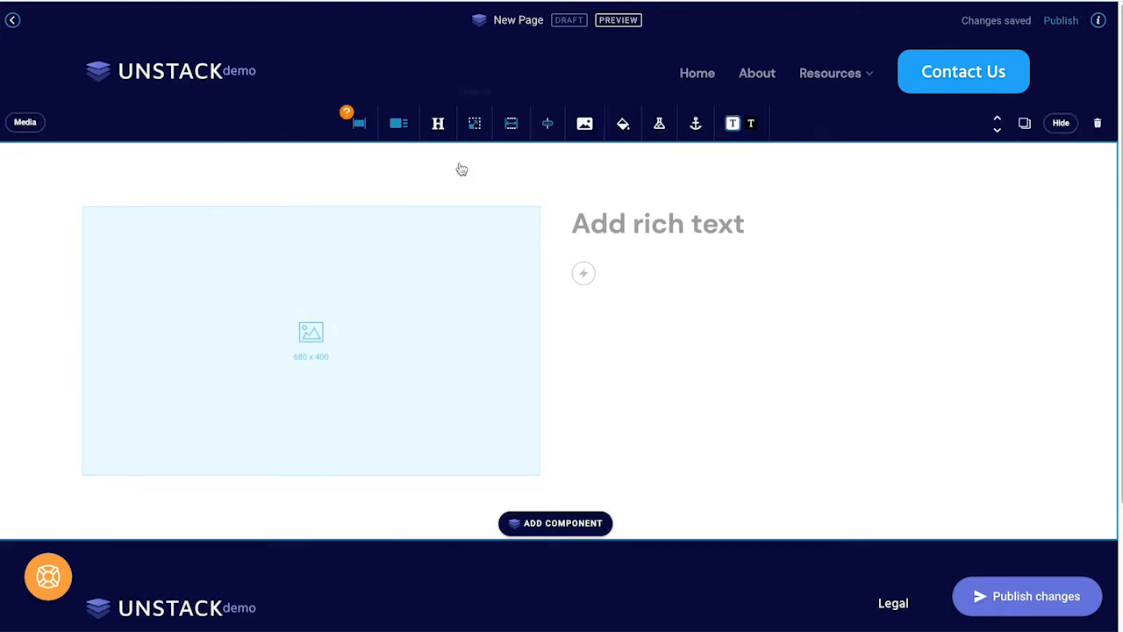
pyautogui.moveTo(404, 252)
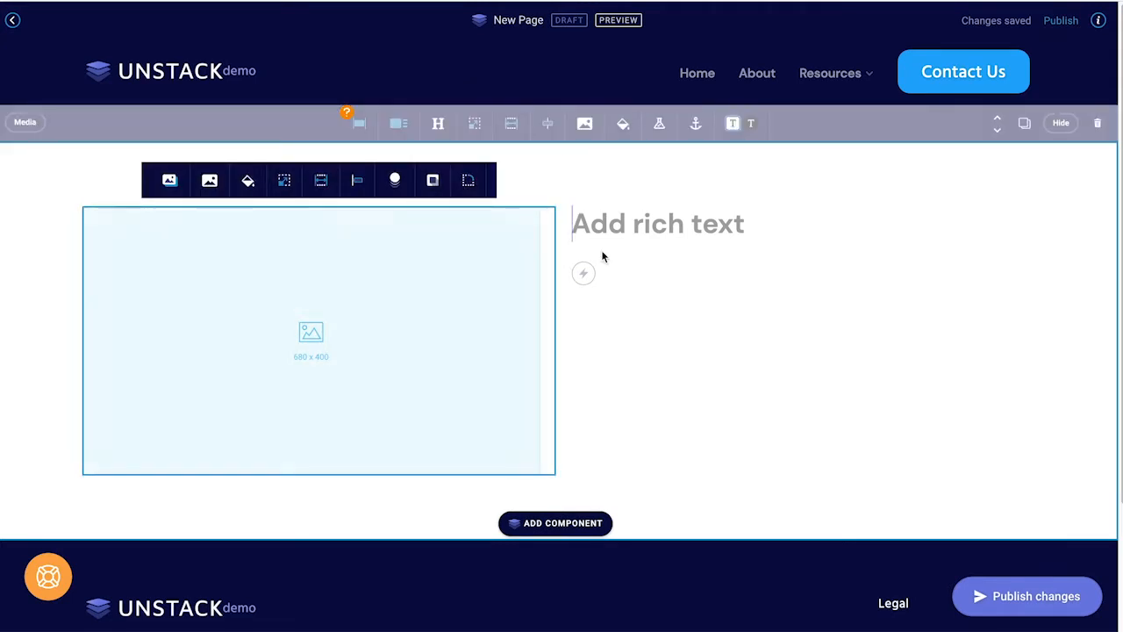
pyautogui.moveTo(617, 250)
pyautogui.moveTo(444, 264)
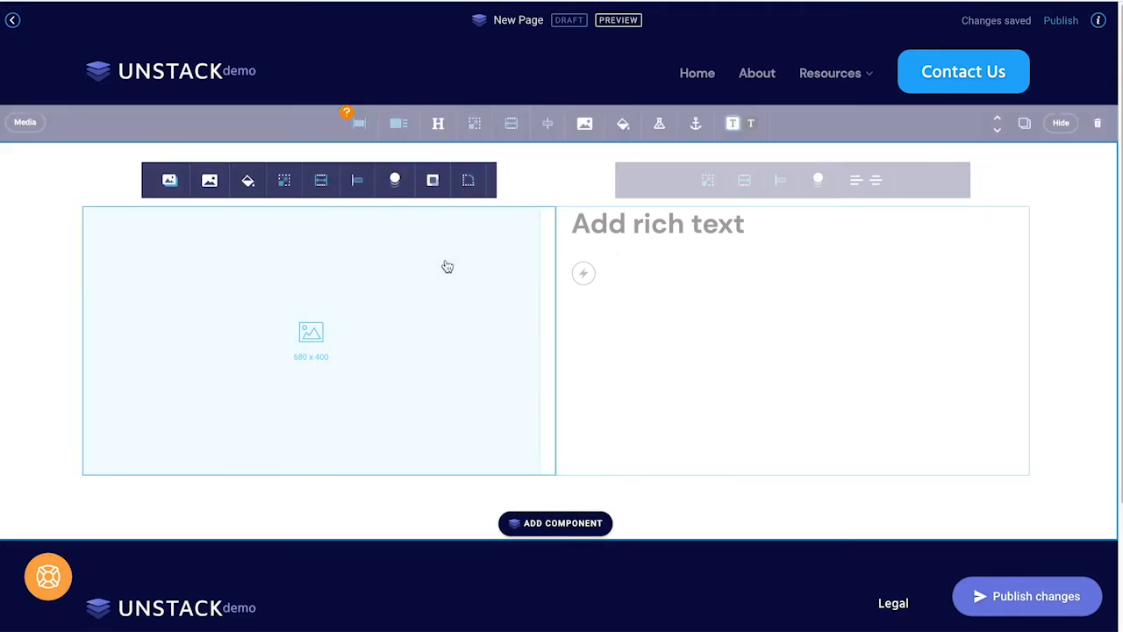
pyautogui.click(701, 277)
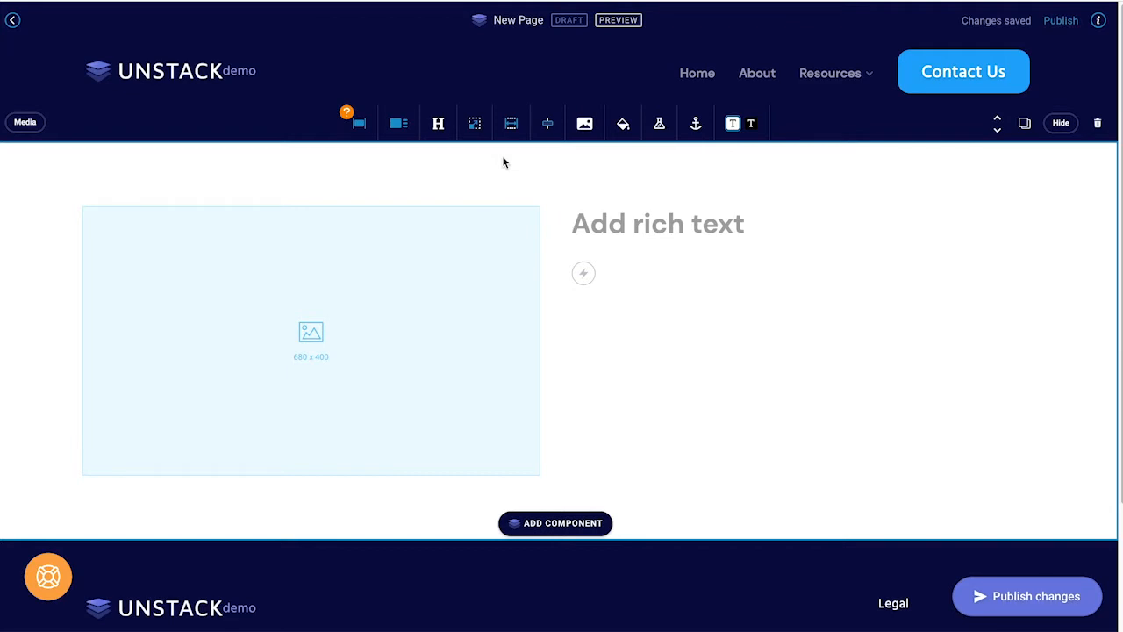
pyautogui.click(338, 327)
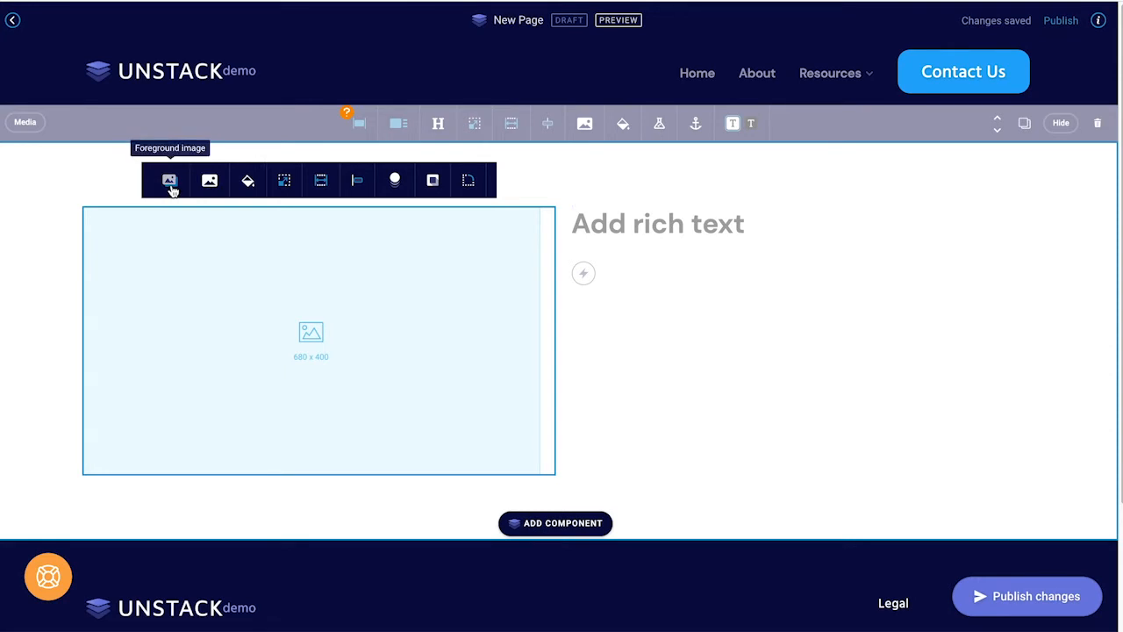
# Step: Choose the woman_placing_sticky_note photo with alt text 'Woman placing sticky note on white board'
pyautogui.click(269, 337)
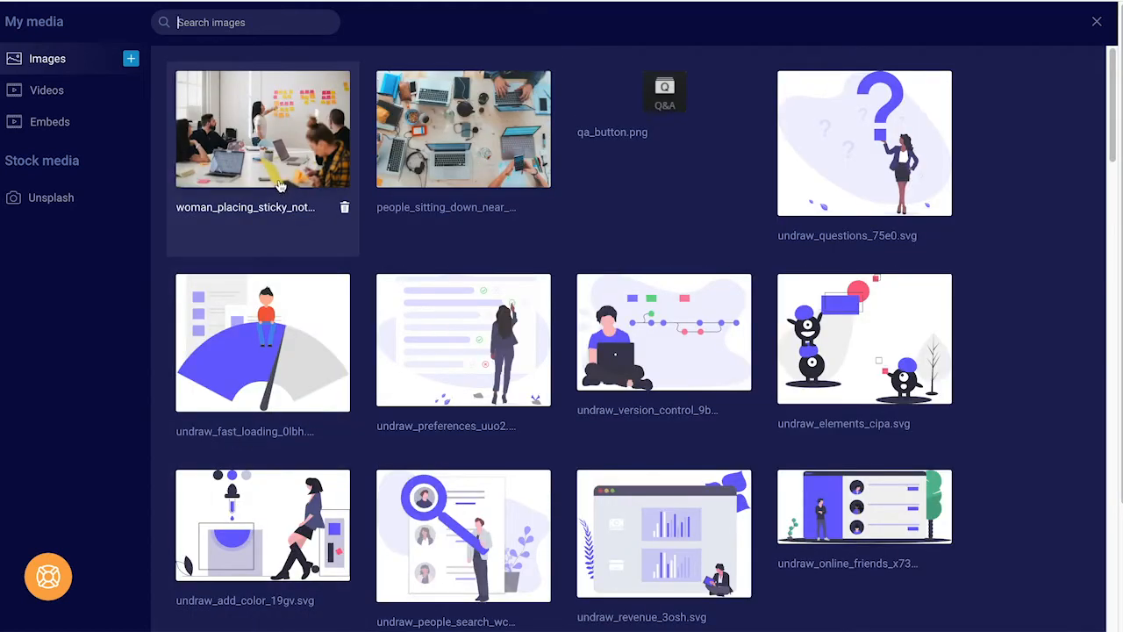
pyautogui.click(279, 187)
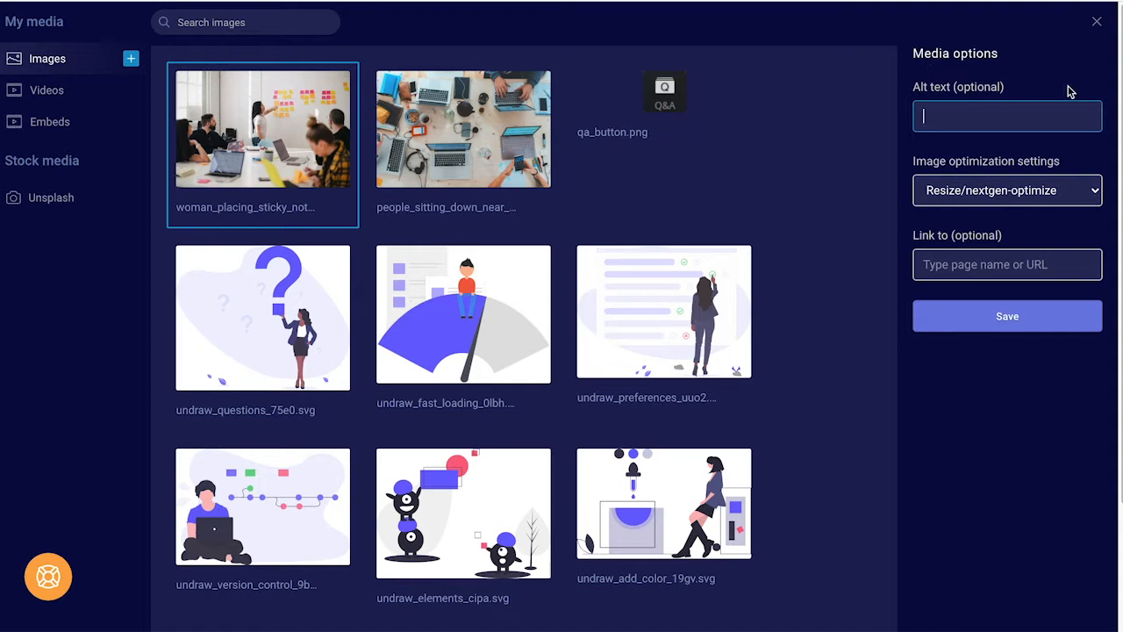
pyautogui.click(1024, 117)
pyautogui.write('Woman placing')
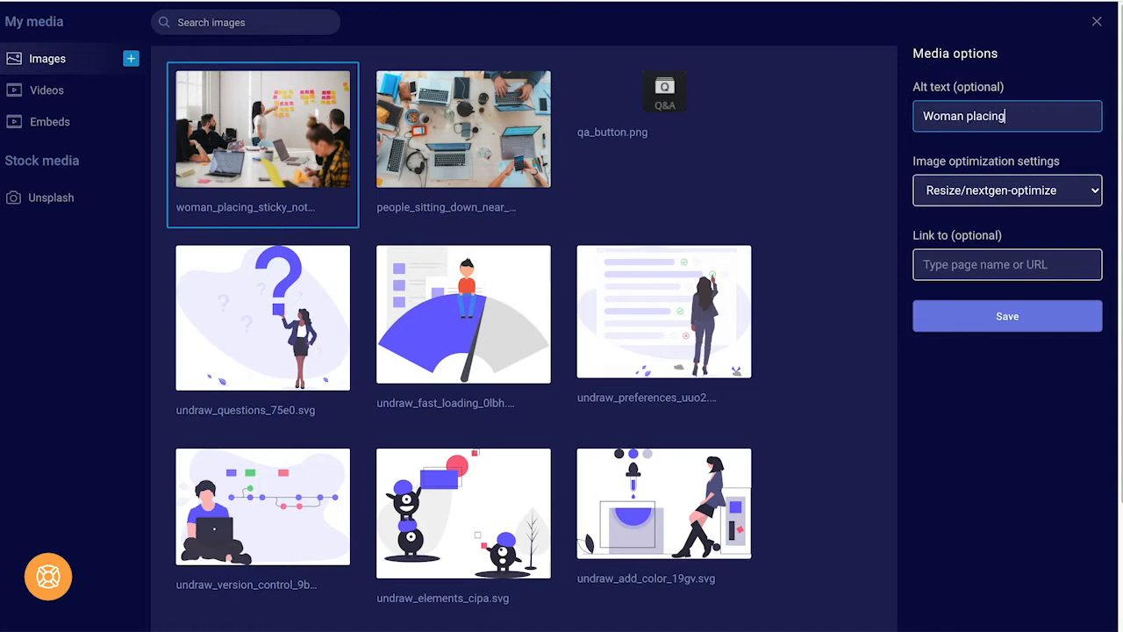
pyautogui.write(' sticky note on white board')
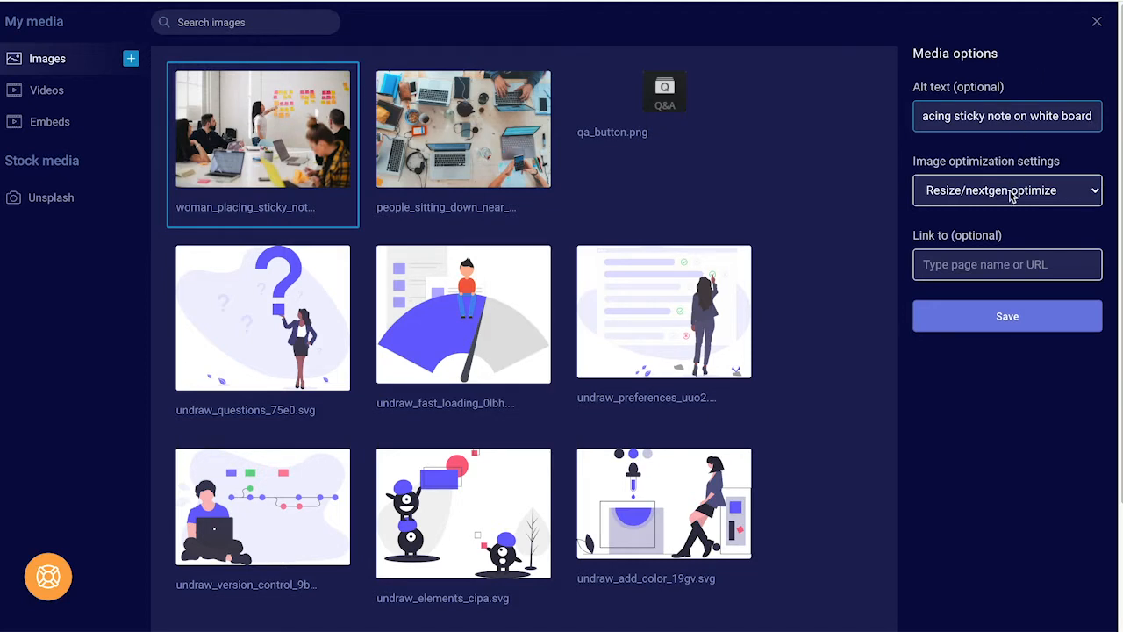
# Step: Try a Home page link, remove it, keep Resize/nextgen-optimize and save the image
pyautogui.click(1003, 263)
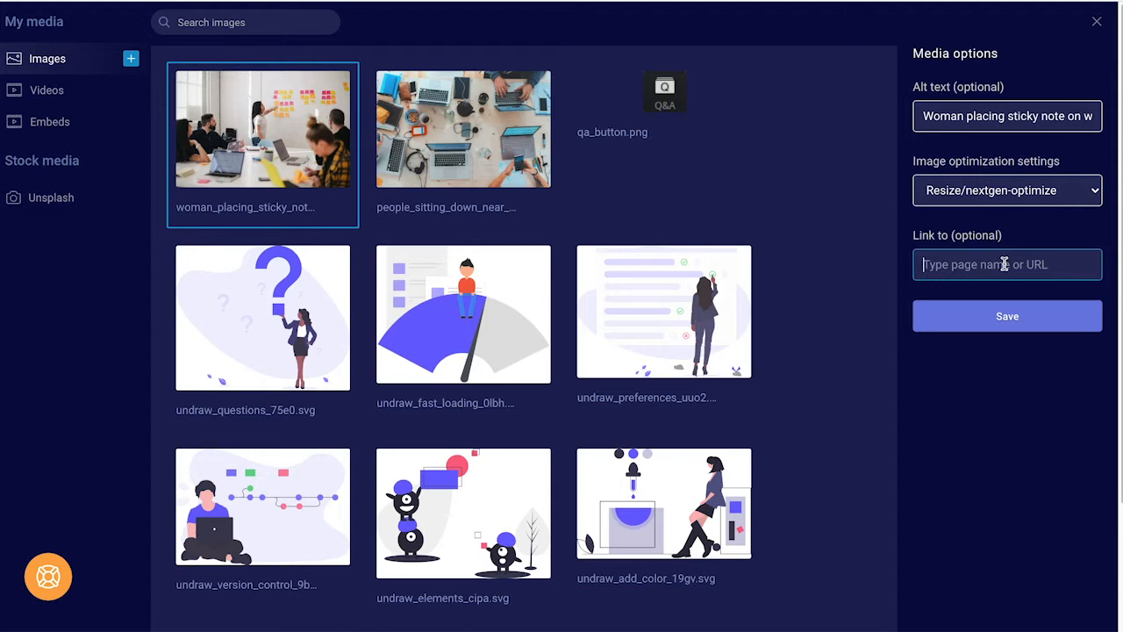
pyautogui.write('home')
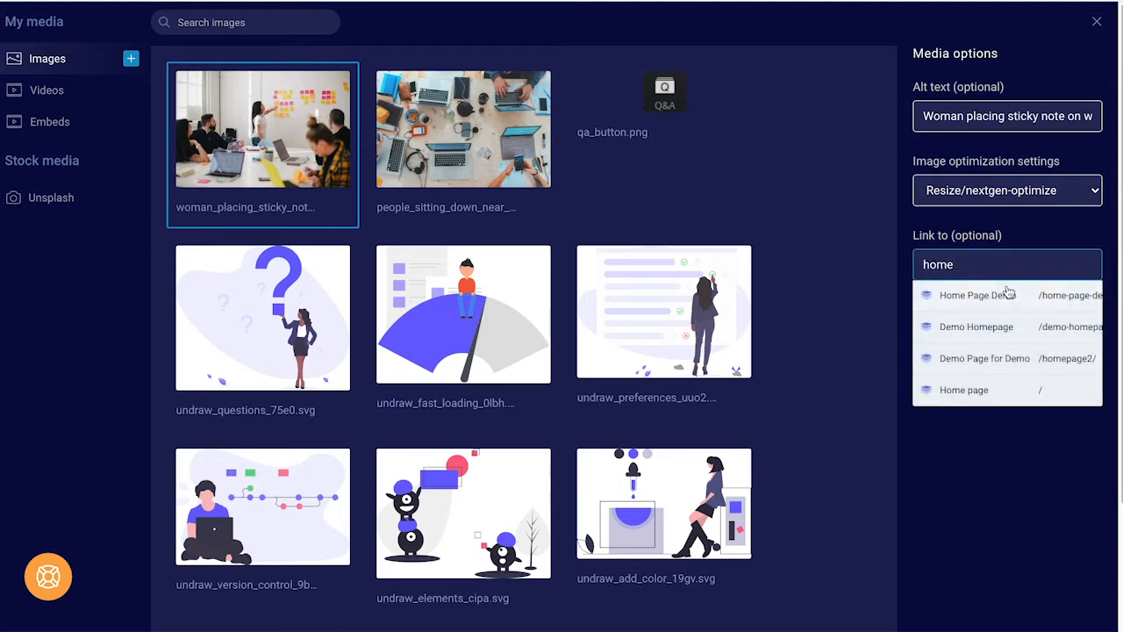
pyautogui.click(1022, 389)
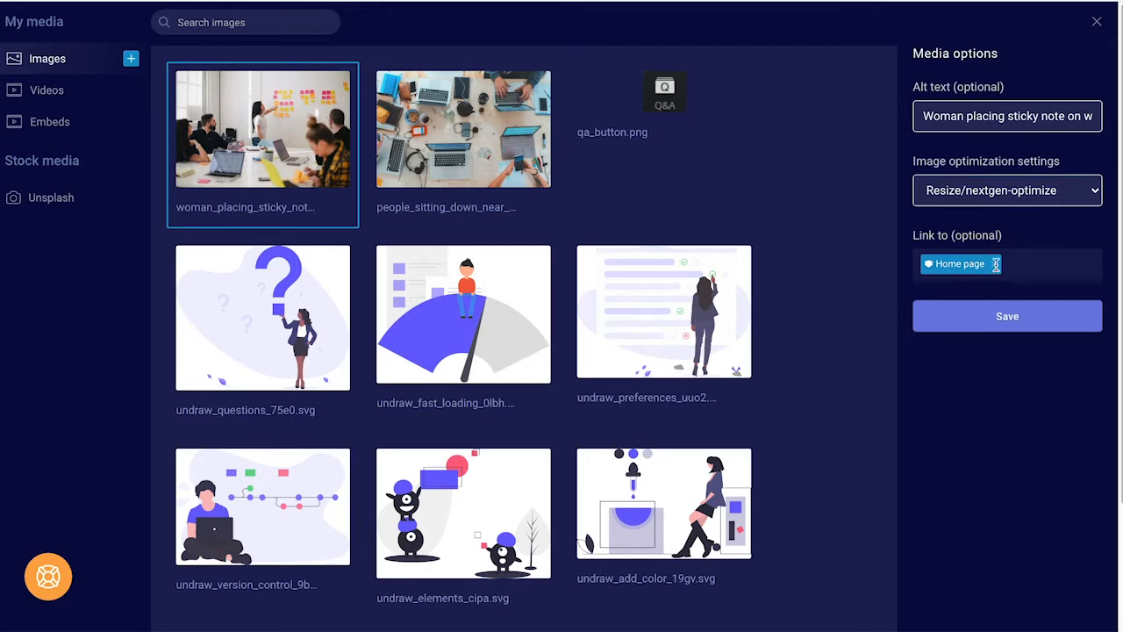
pyautogui.click(996, 264)
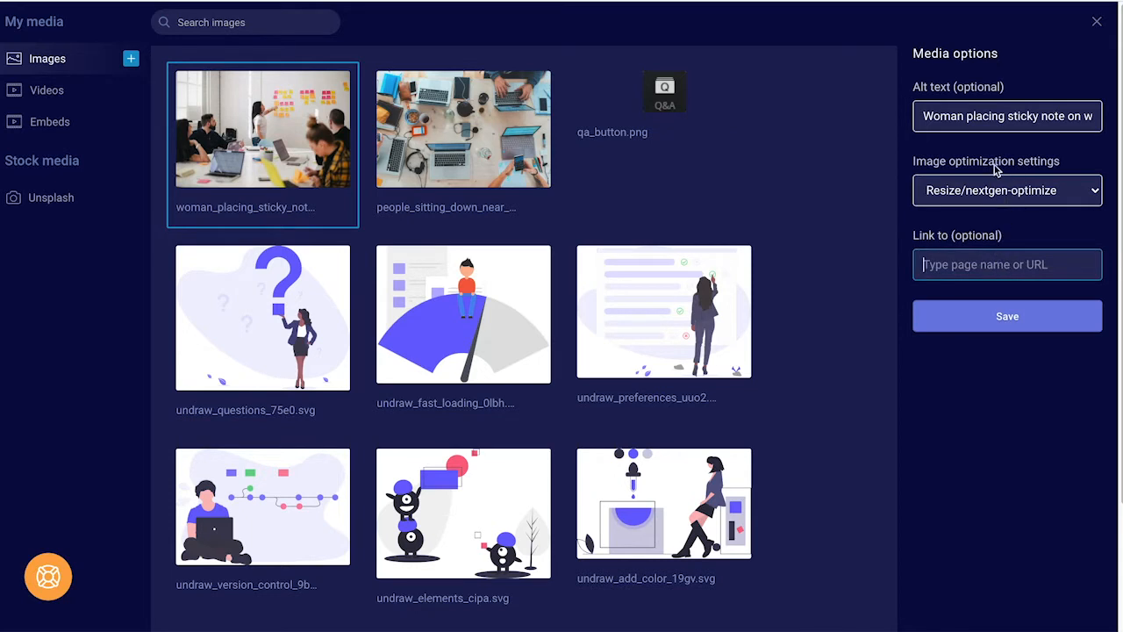
pyautogui.moveTo(945, 161); pyautogui.dragTo(1020, 169)
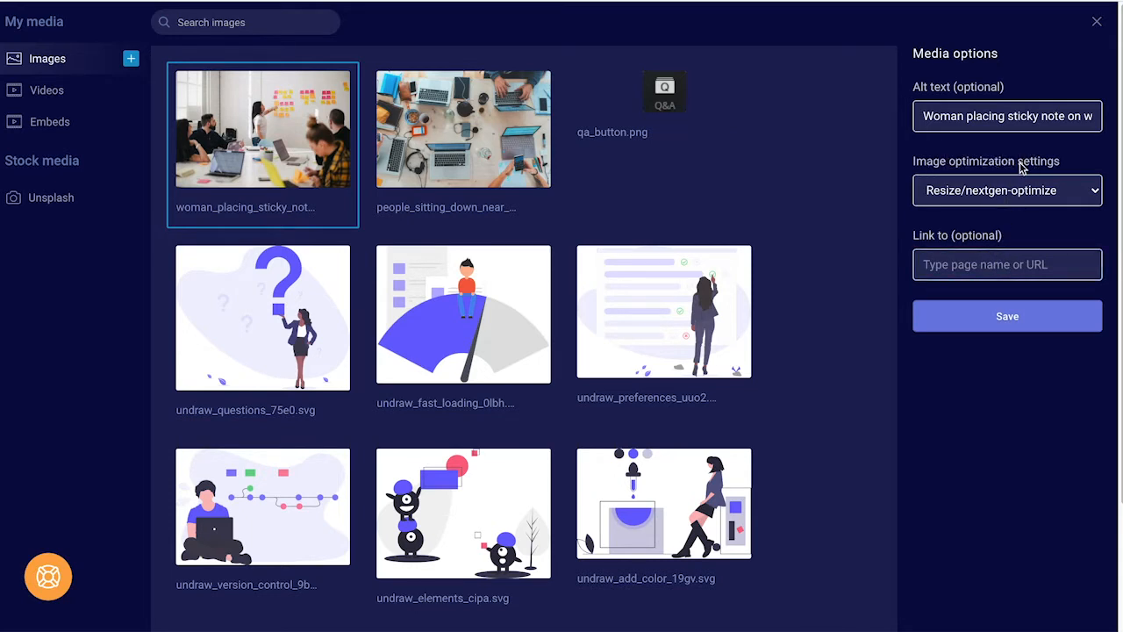
pyautogui.click(1015, 191)
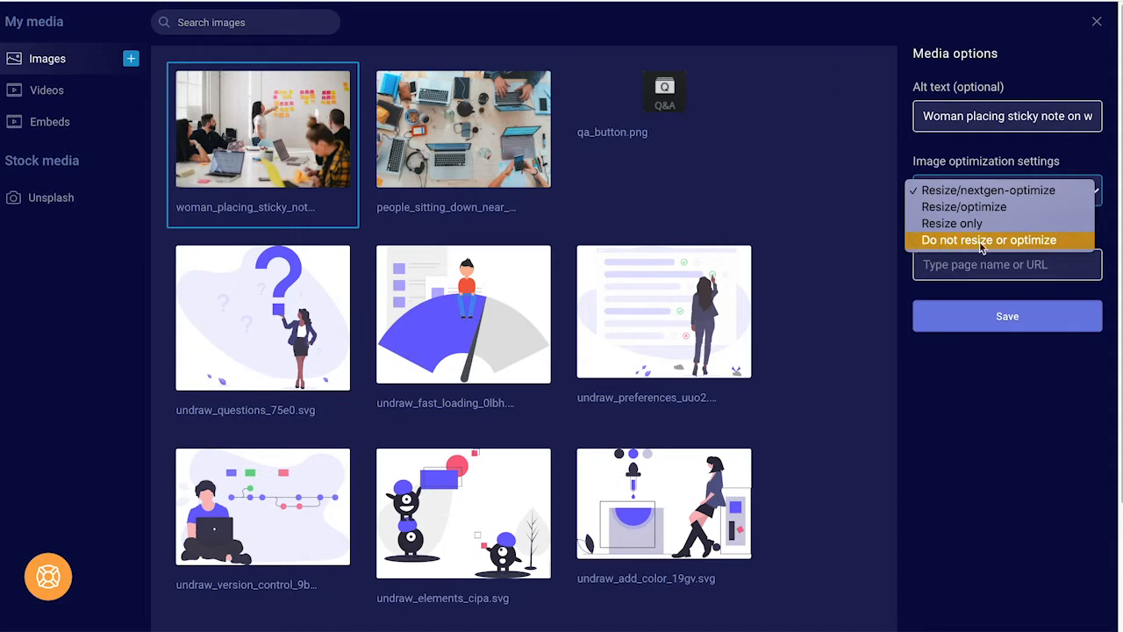
pyautogui.click(1013, 281)
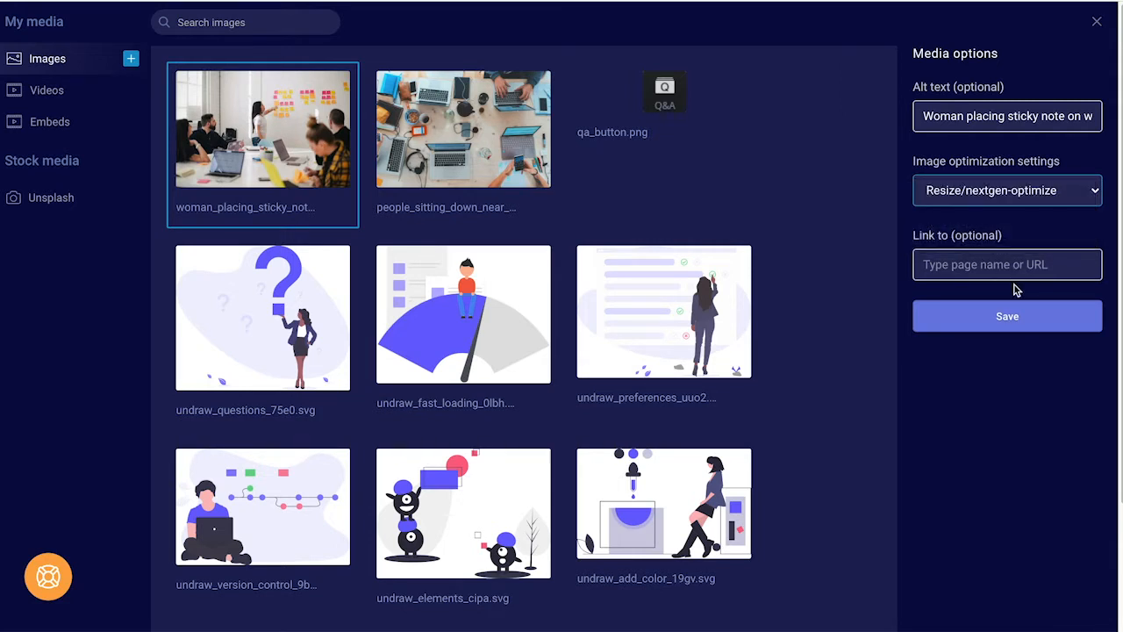
pyautogui.click(1026, 326)
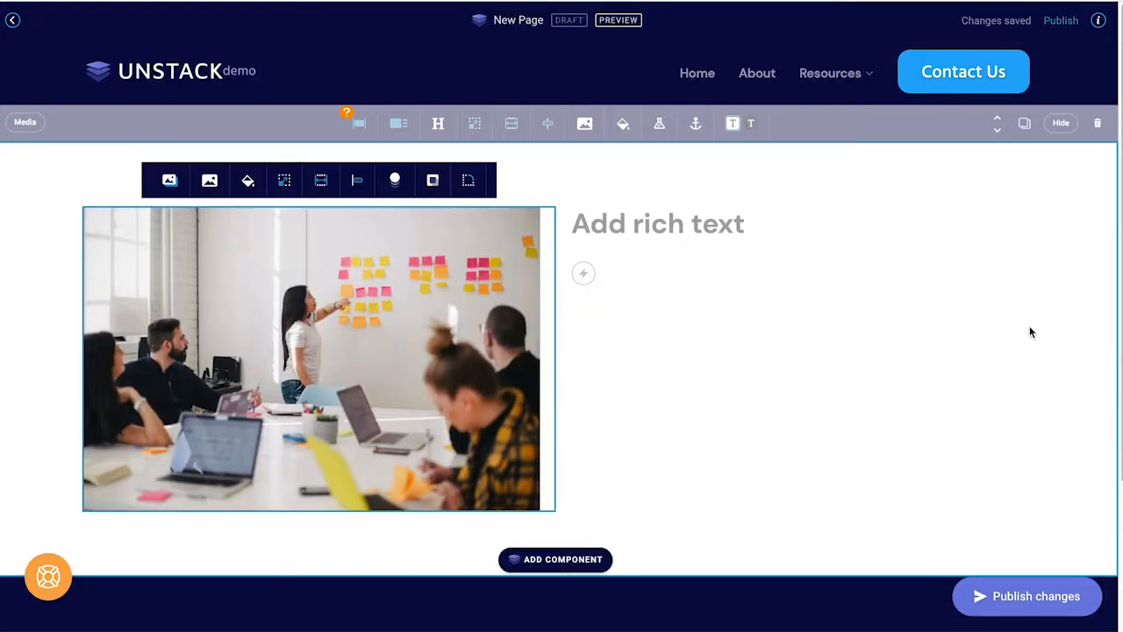
pyautogui.click(467, 317)
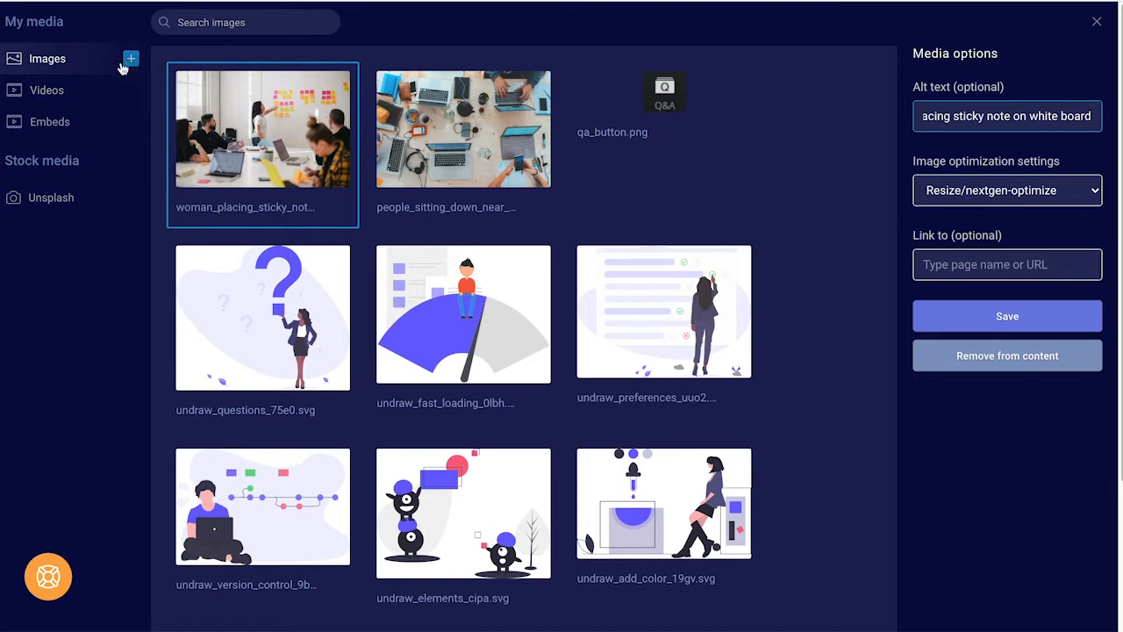
pyautogui.click(83, 89)
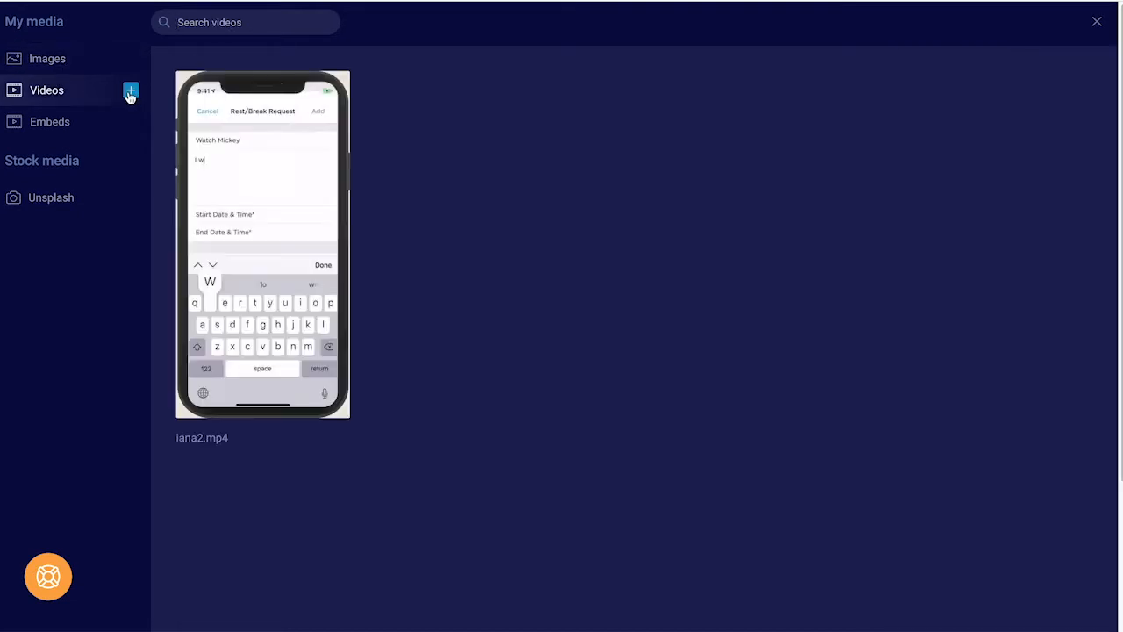
pyautogui.click(96, 124)
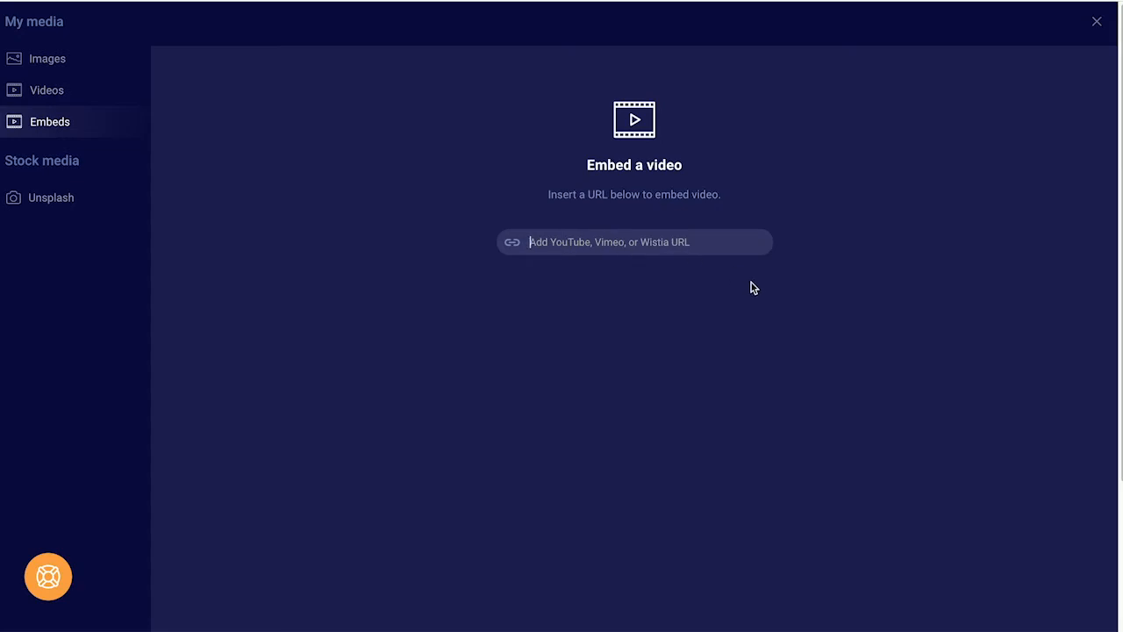
pyautogui.click(1097, 24)
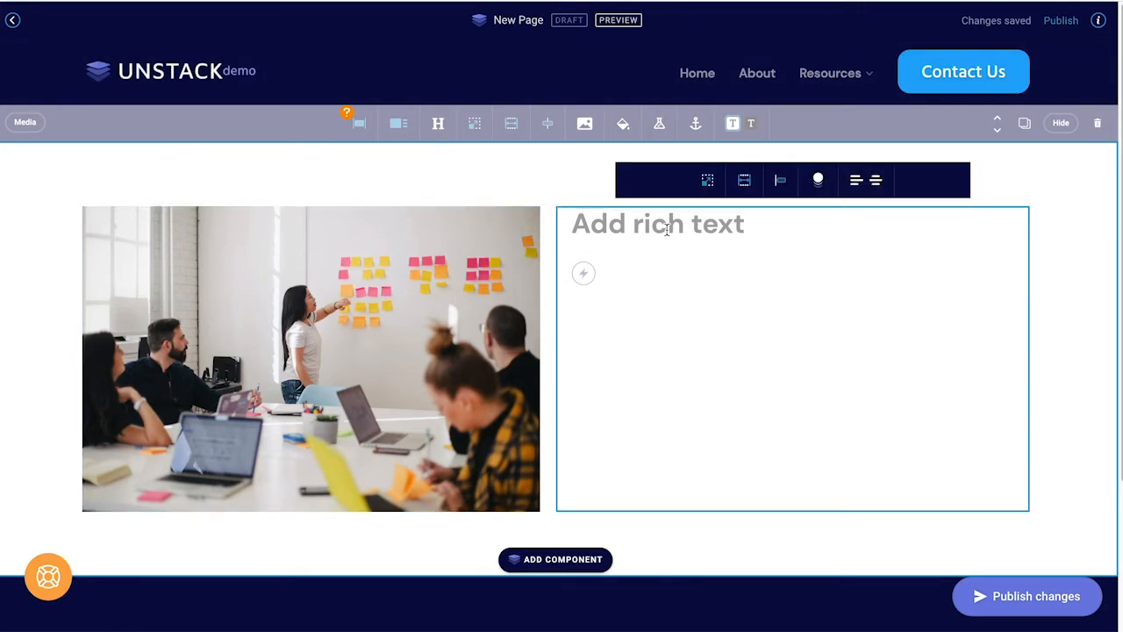
# Step: Enter the 'Welcome to my training video' heading, intro, checklist, code line and button beside the photo
pyautogui.click(664, 229)
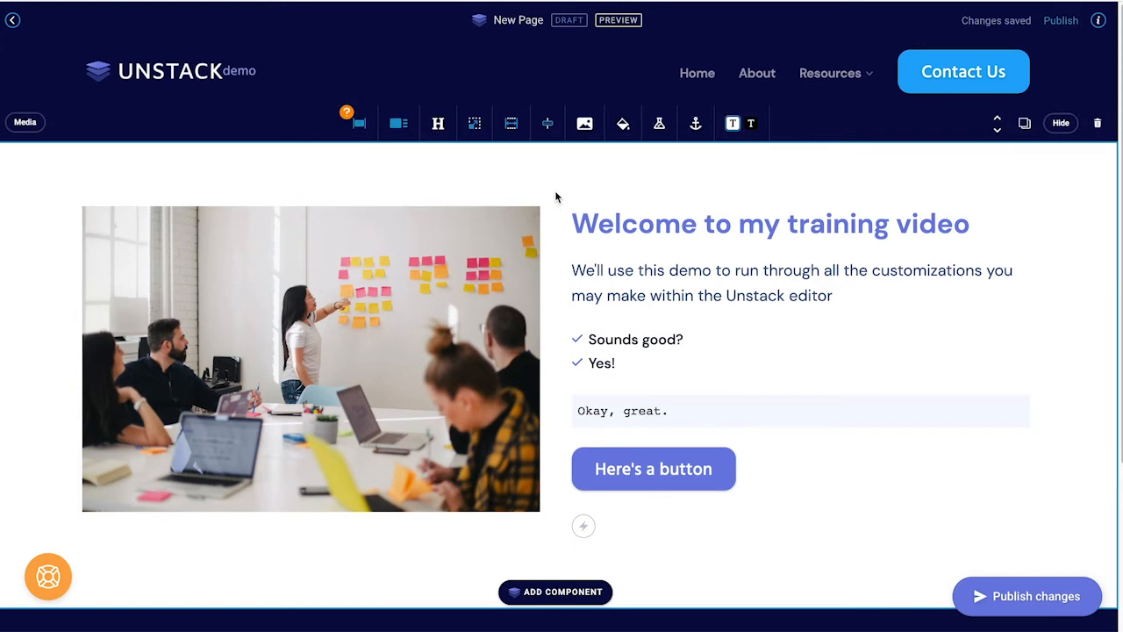
pyautogui.click(360, 124)
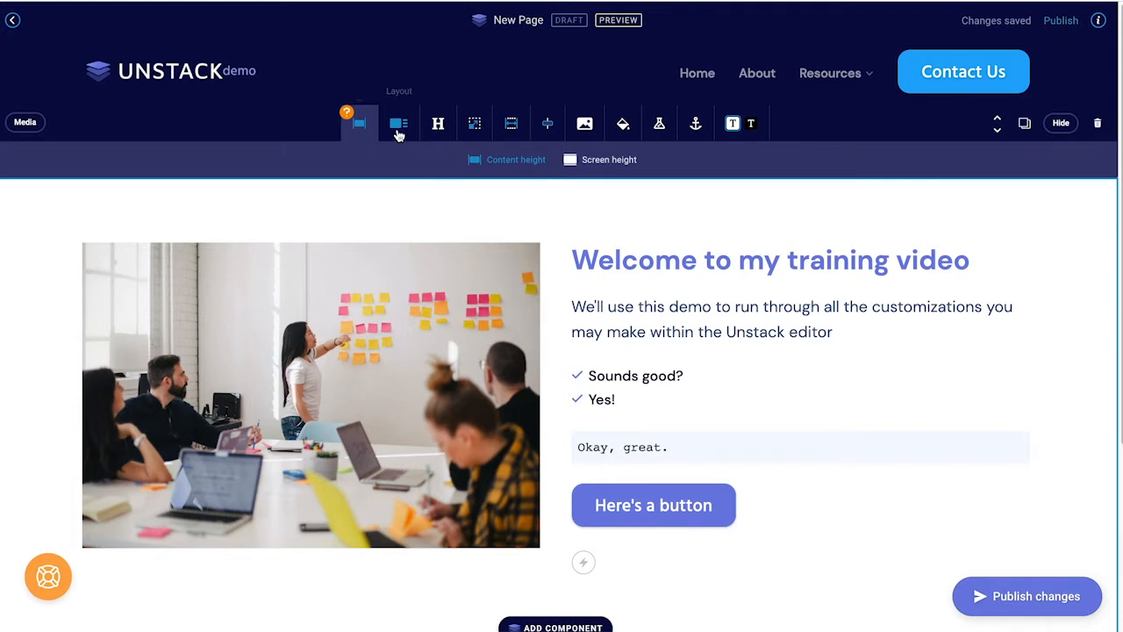
pyautogui.click(397, 131)
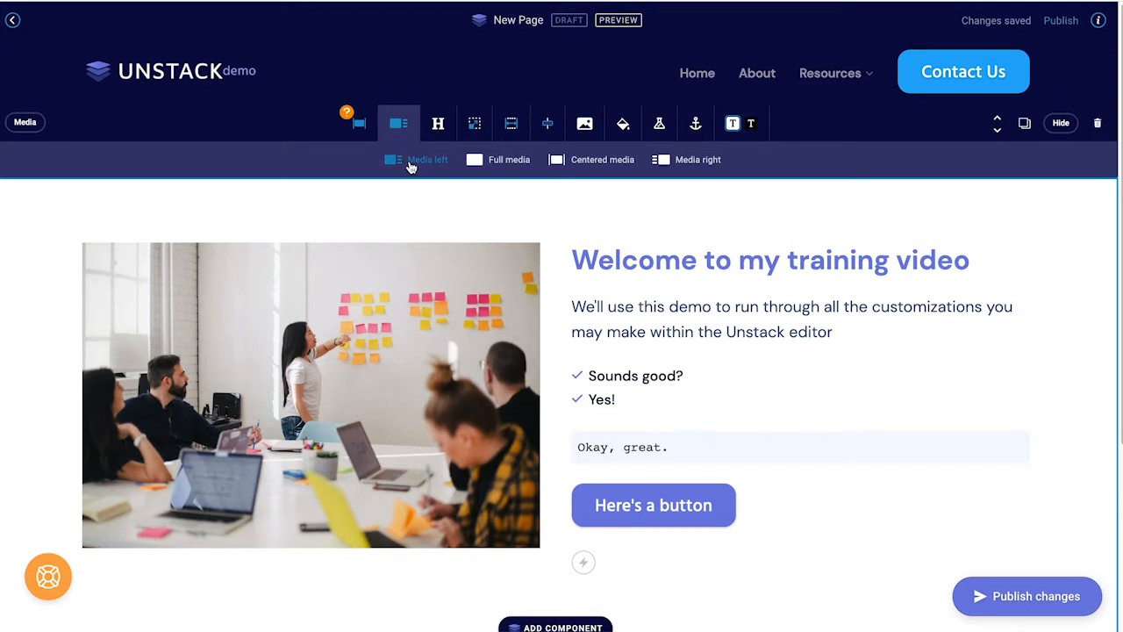
pyautogui.click(496, 166)
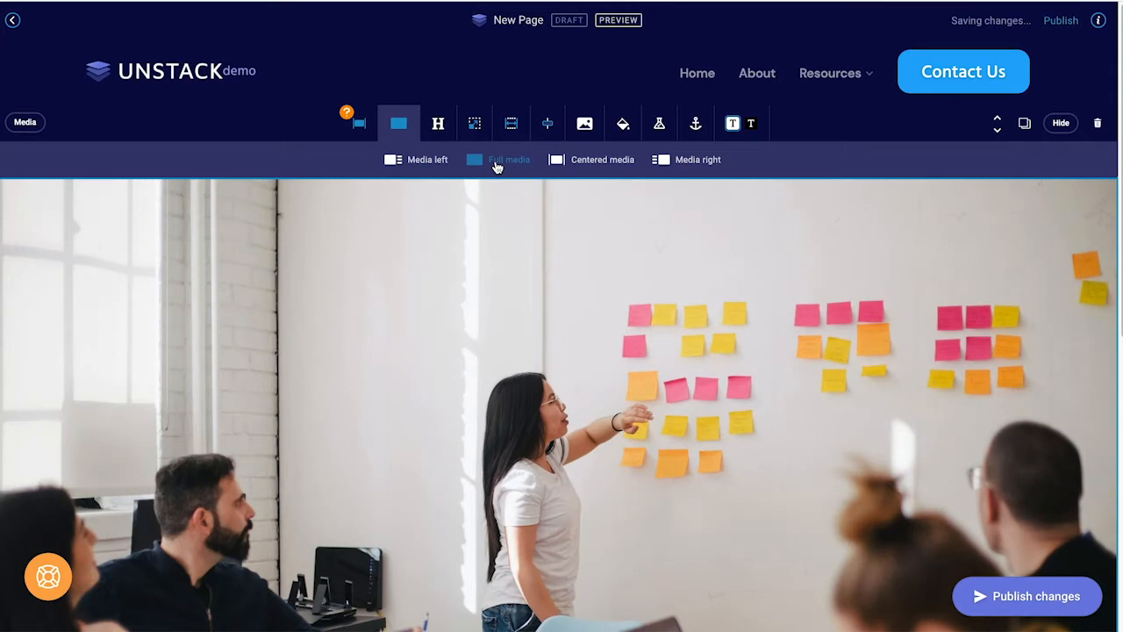
pyautogui.click(561, 164)
pyautogui.click(670, 158)
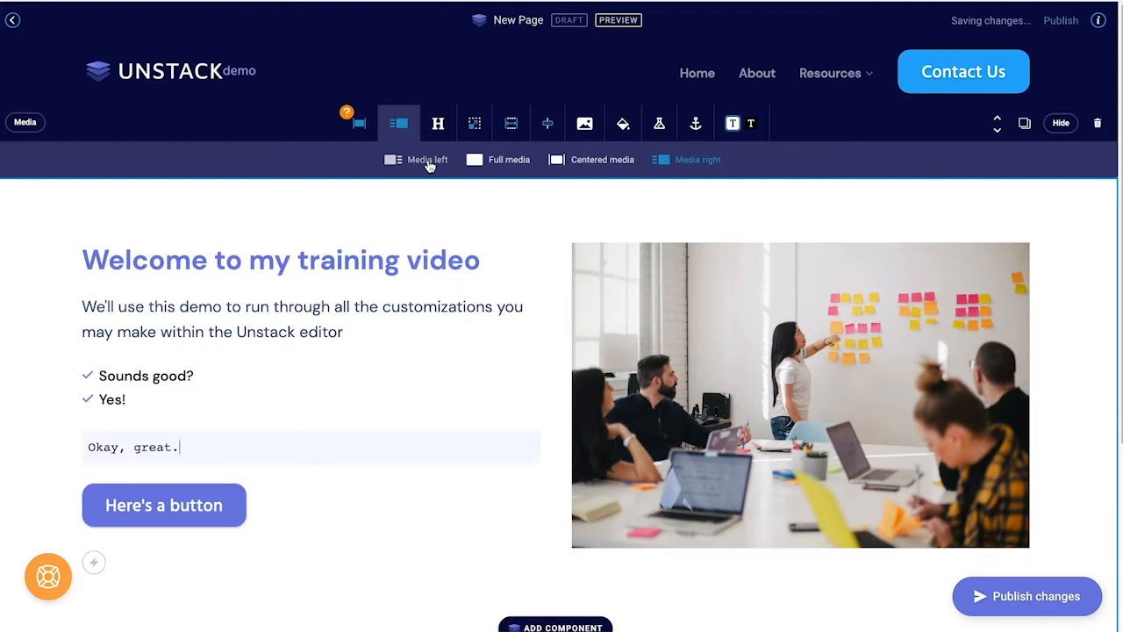
pyautogui.click(429, 165)
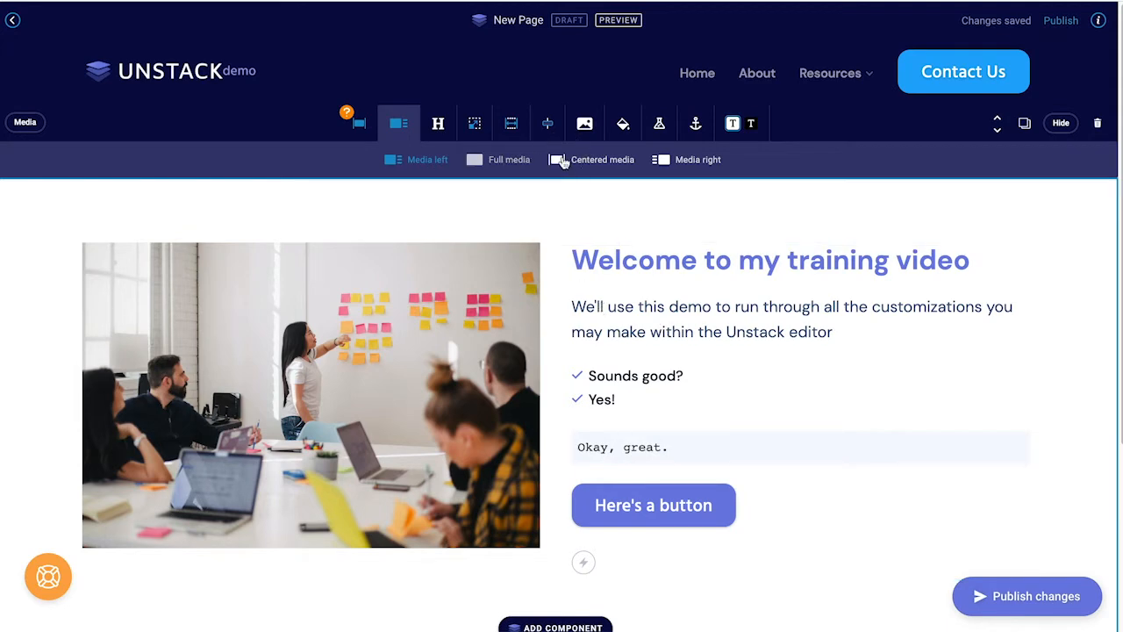
pyautogui.click(564, 162)
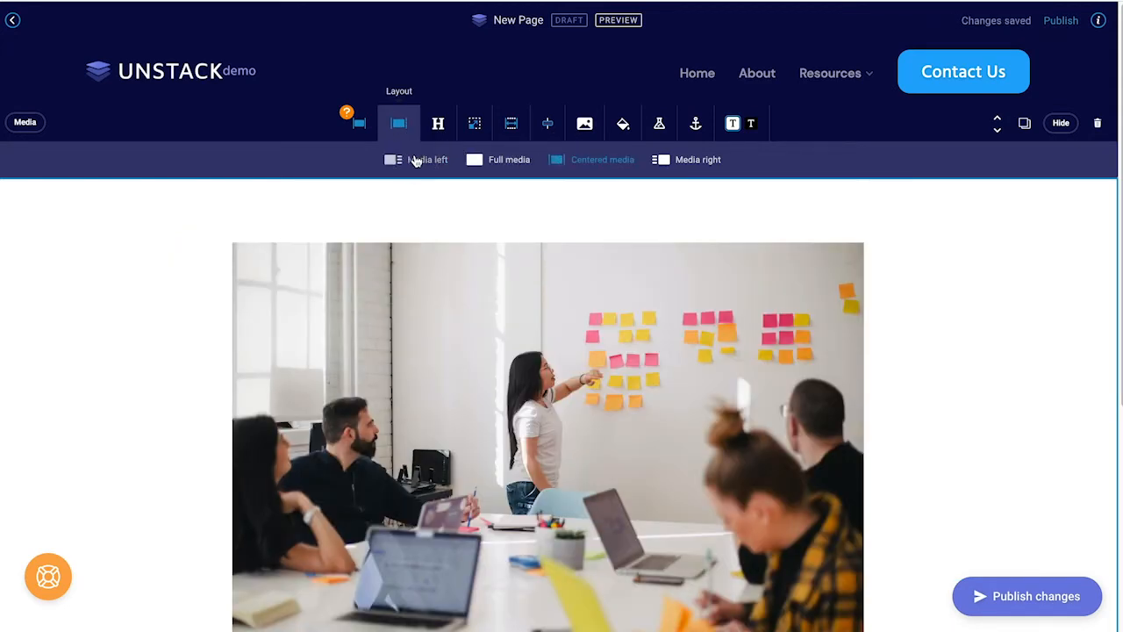
pyautogui.click(416, 160)
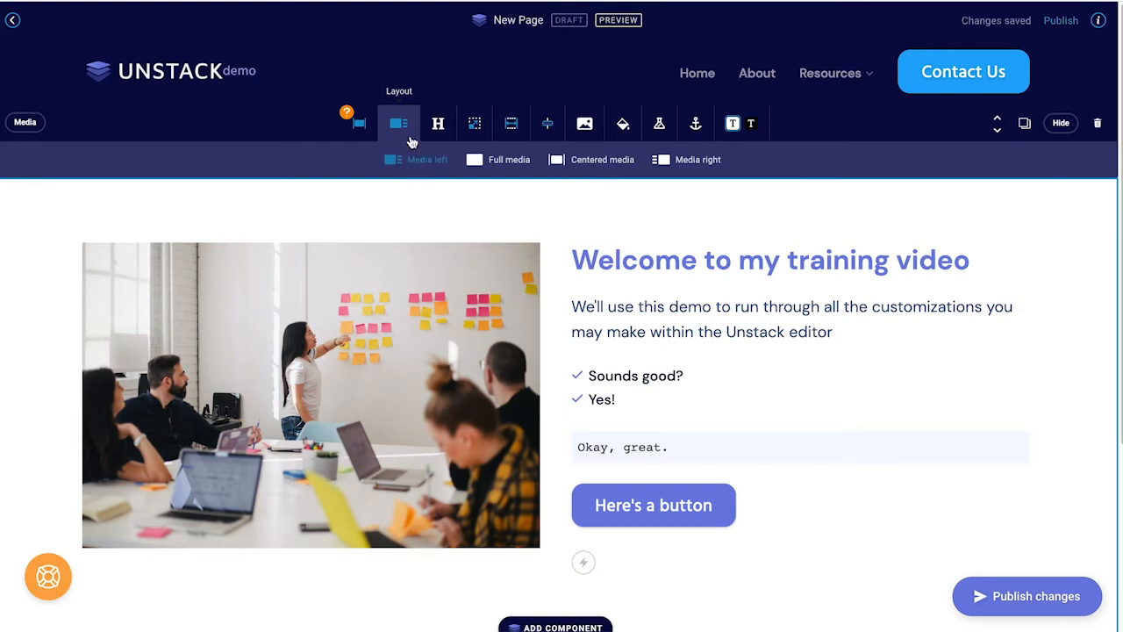
pyautogui.click(397, 127)
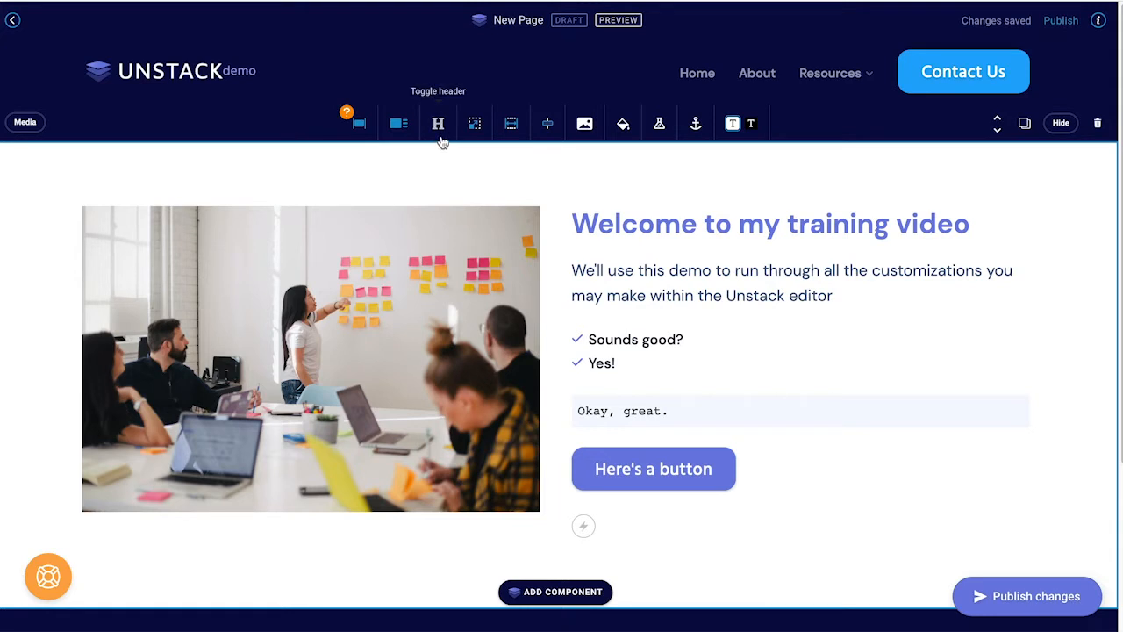
pyautogui.click(441, 140)
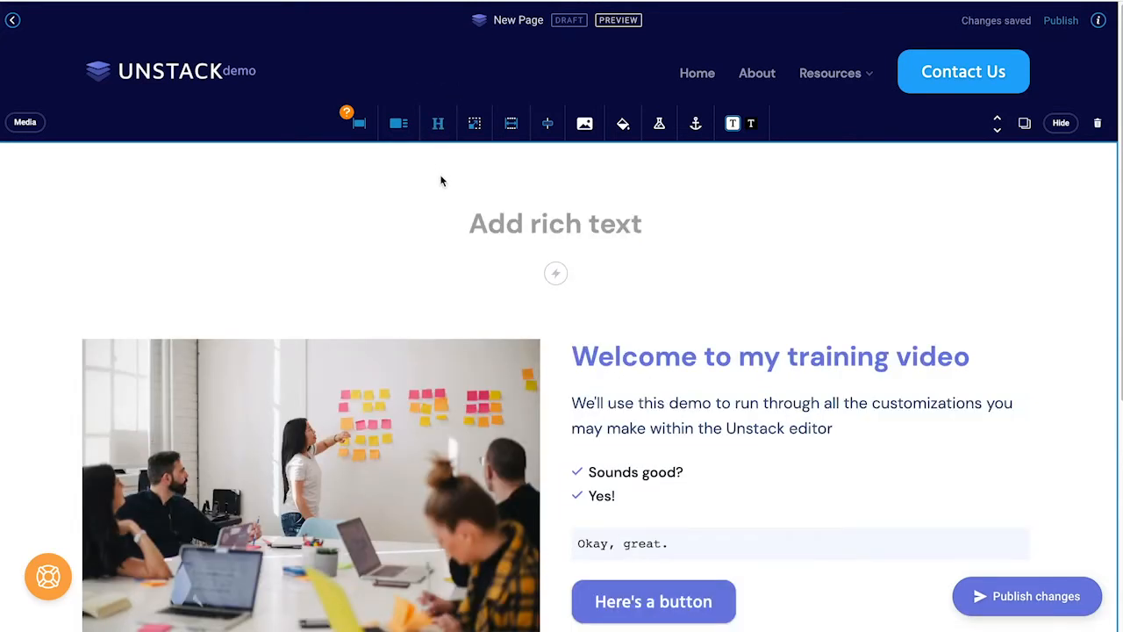
pyautogui.click(443, 131)
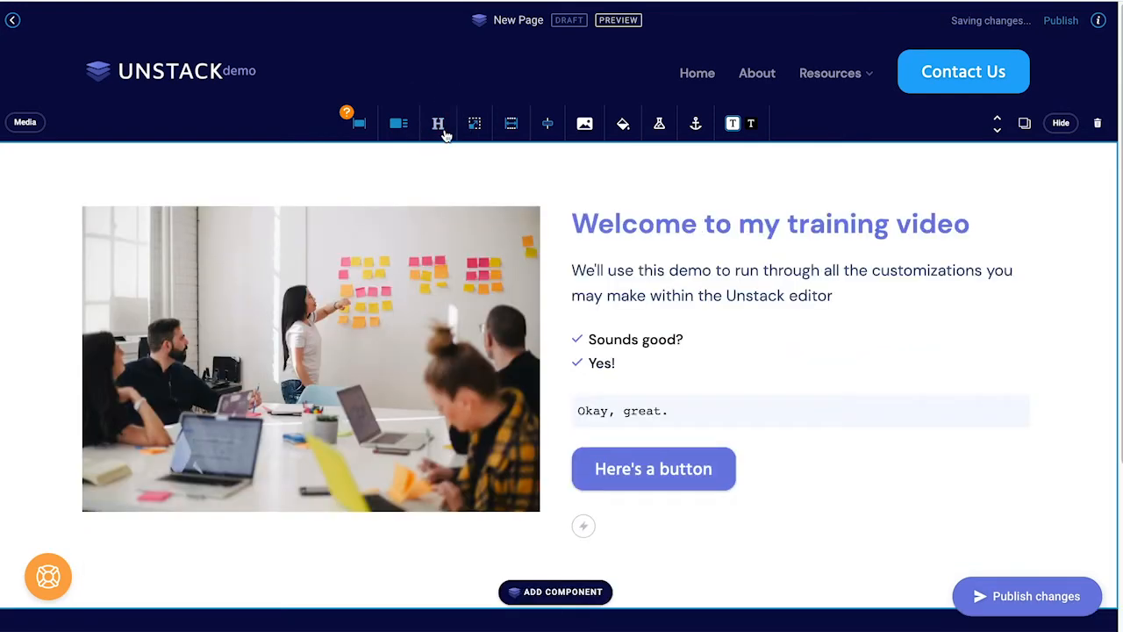
pyautogui.click(443, 132)
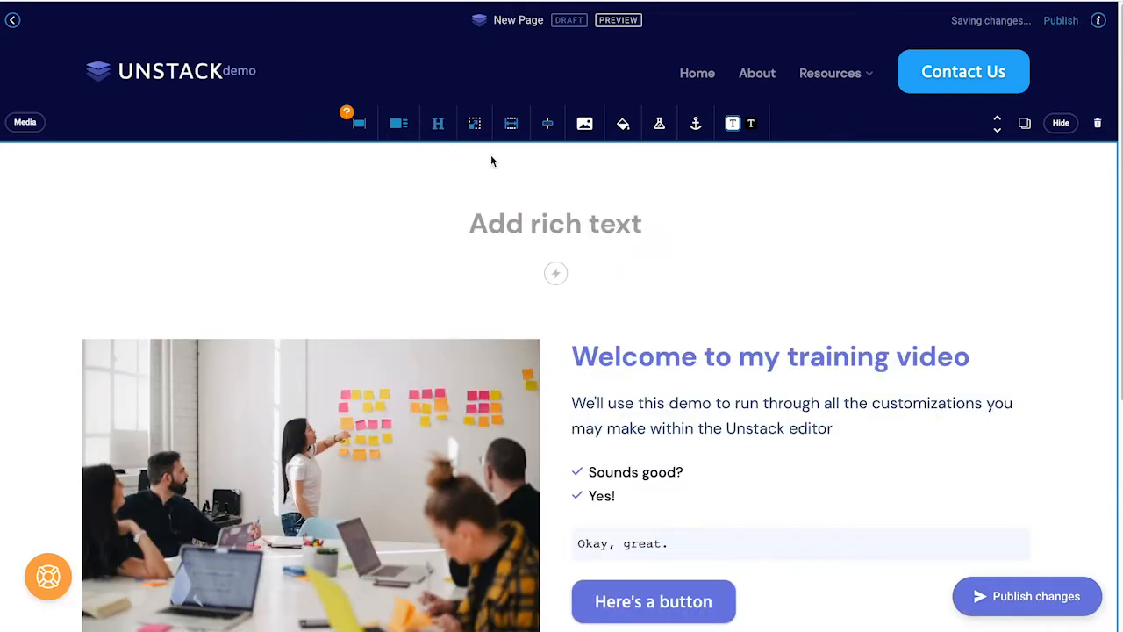
pyautogui.click(522, 214)
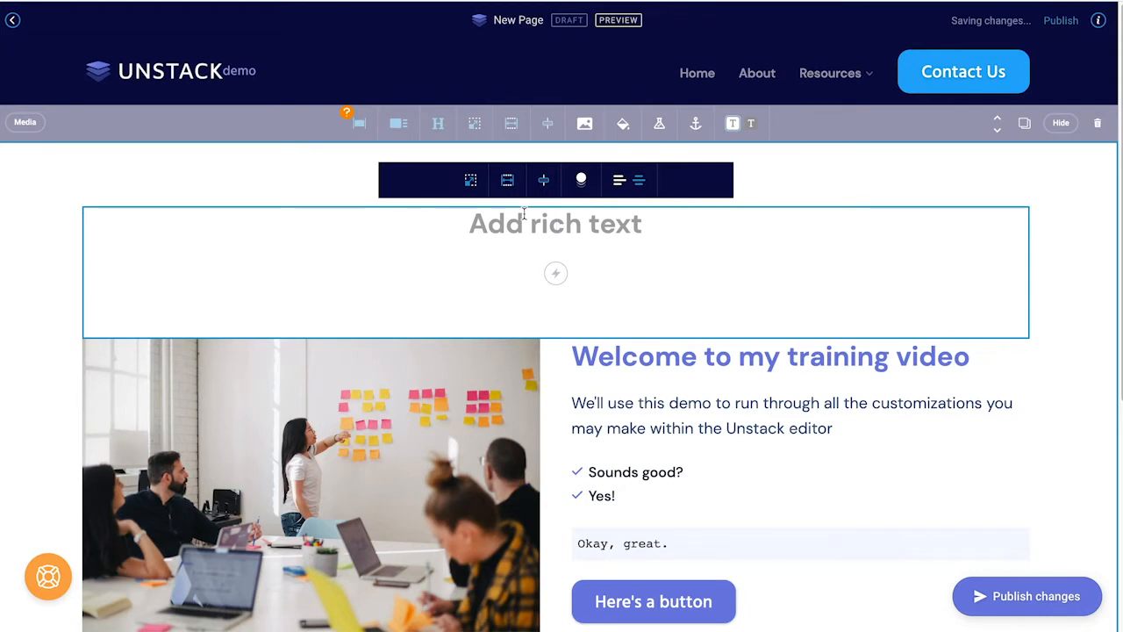
pyautogui.write("Let's add a header.")
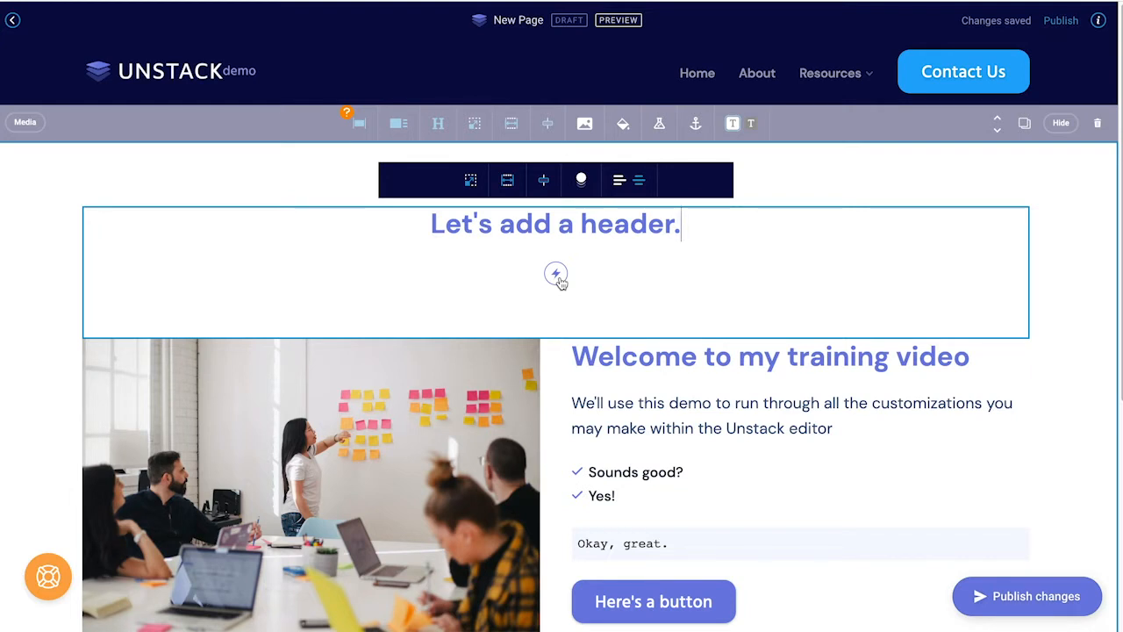
pyautogui.click(556, 275)
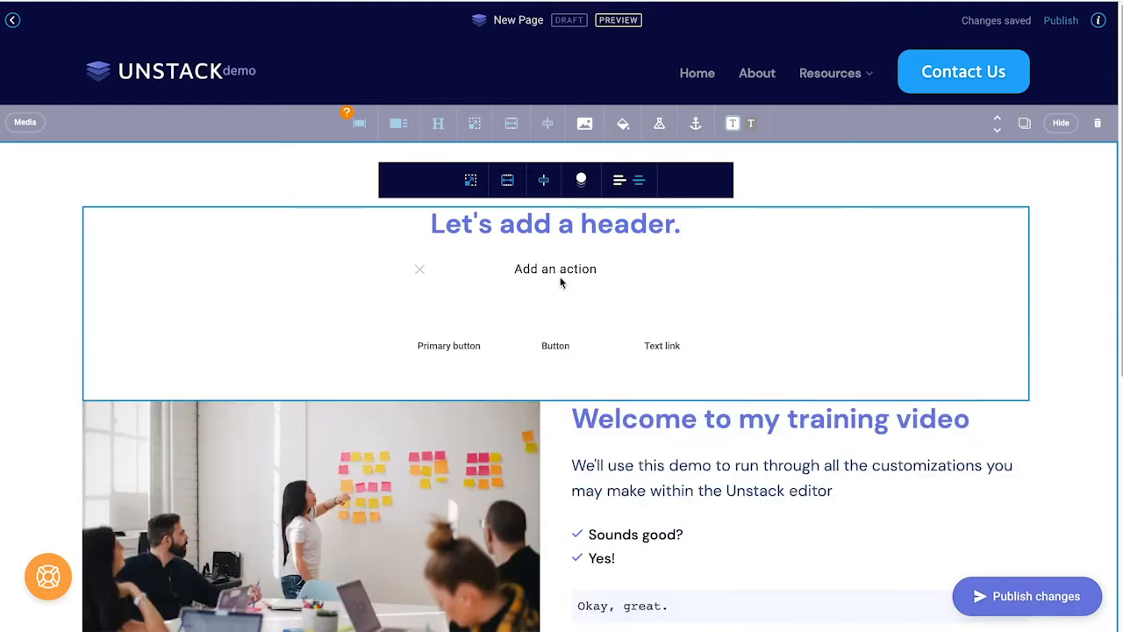
pyautogui.click(420, 269)
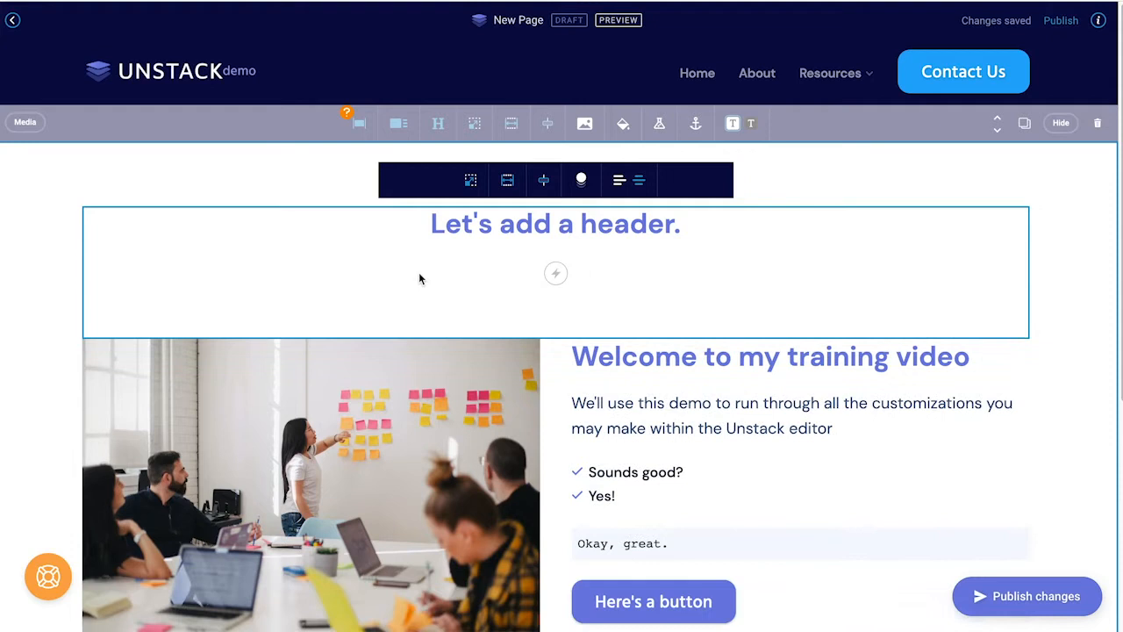
pyautogui.click(556, 275)
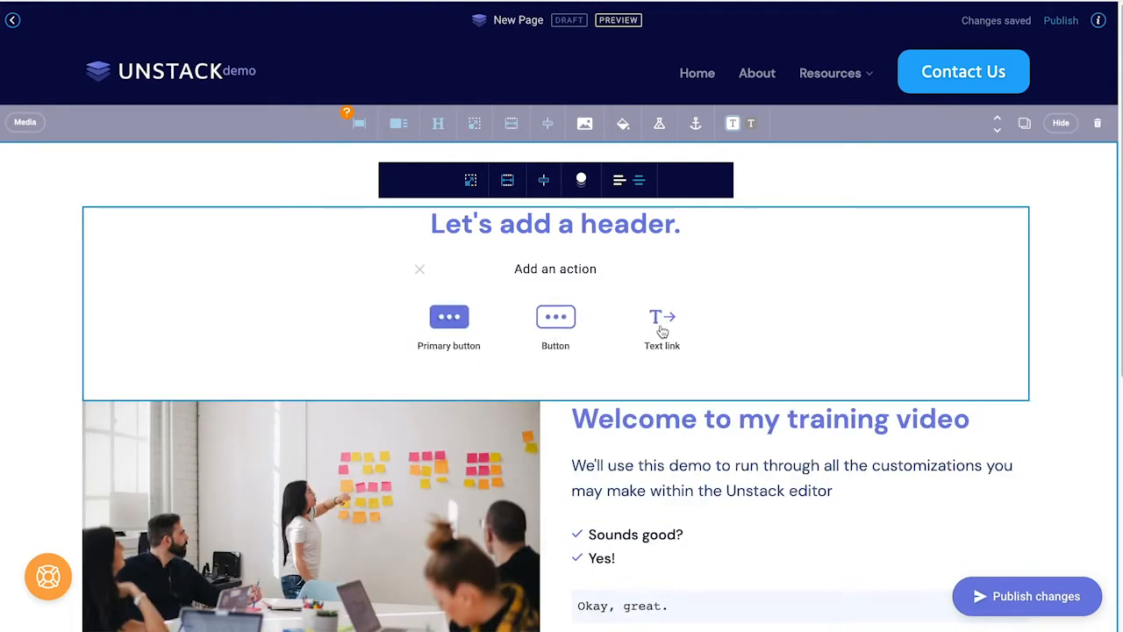
pyautogui.click(418, 271)
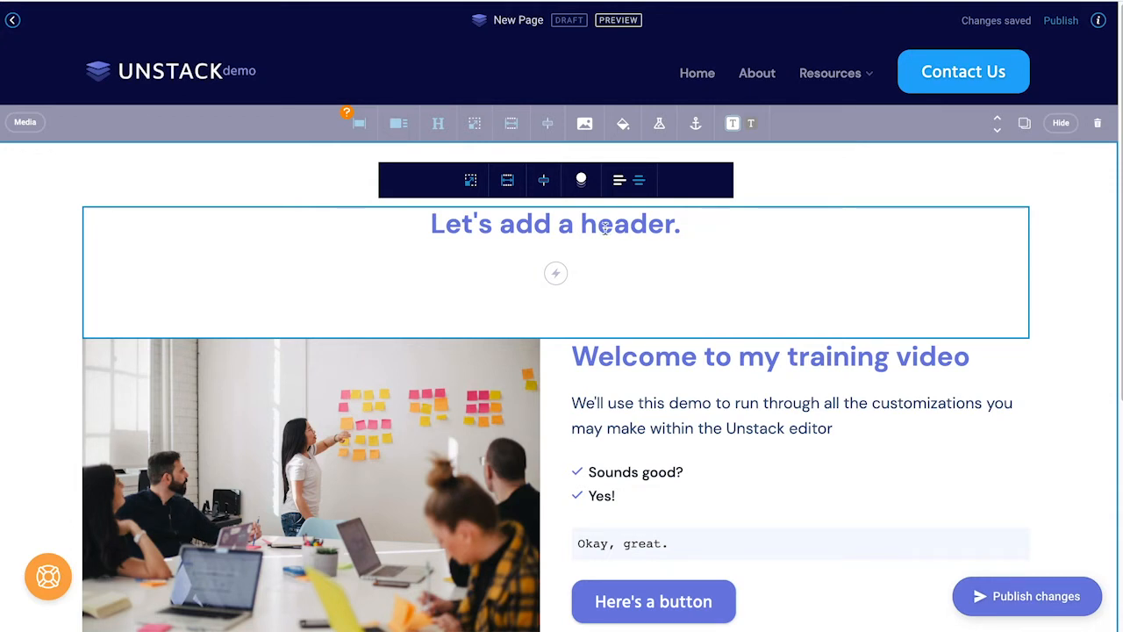
pyautogui.click(436, 130)
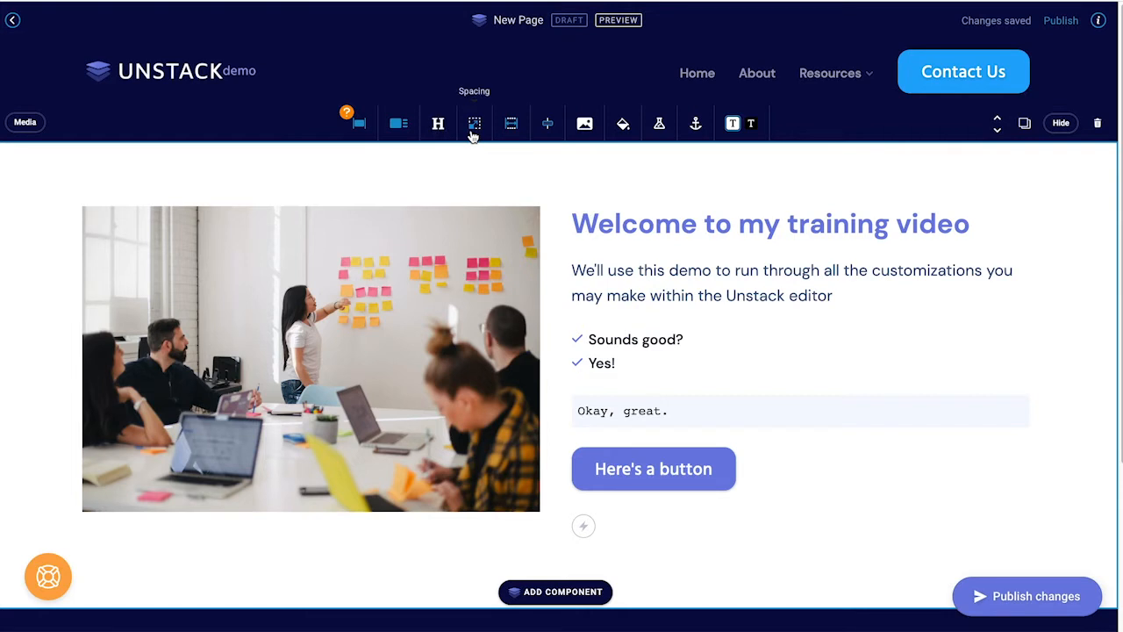
pyautogui.click(474, 128)
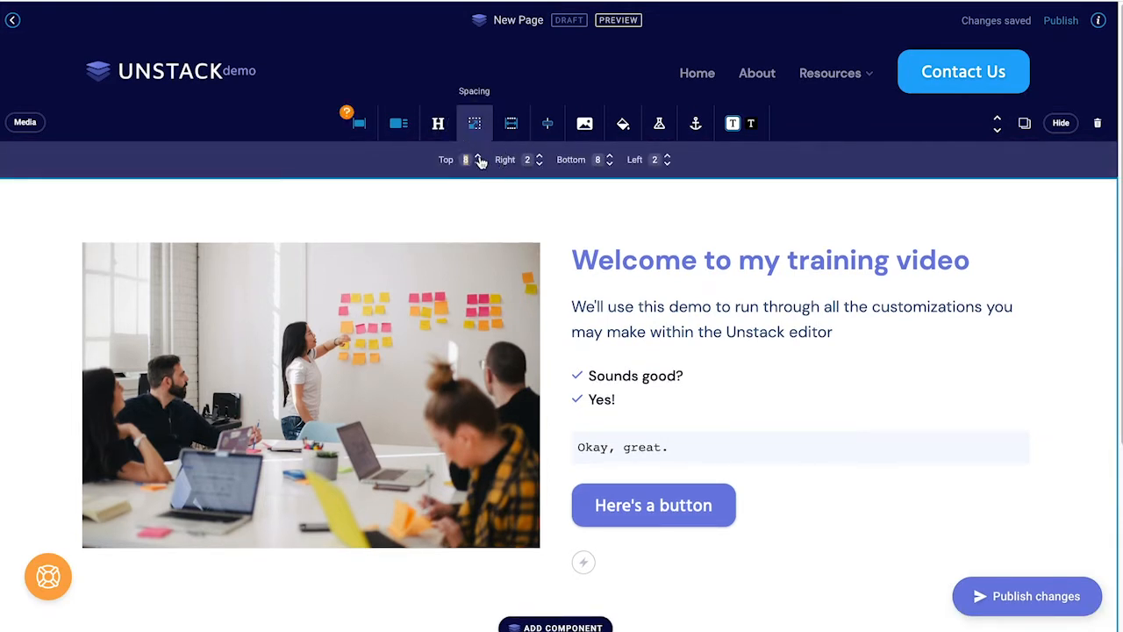
pyautogui.click(478, 156)
pyautogui.click(479, 164)
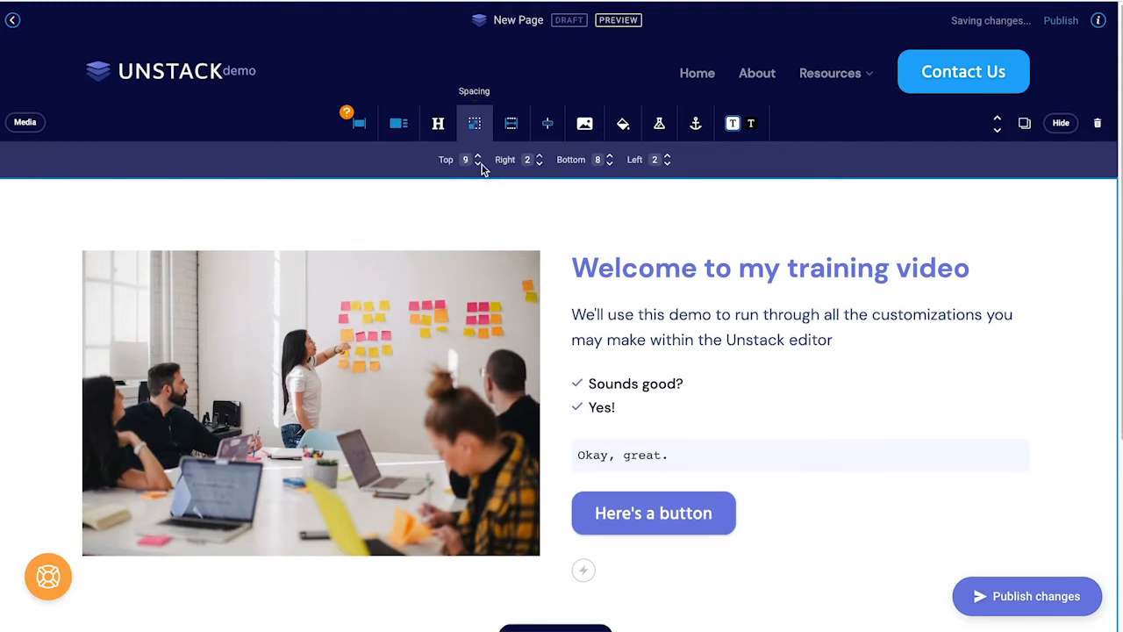
pyautogui.click(479, 164)
pyautogui.click(540, 157)
pyautogui.click(540, 157)
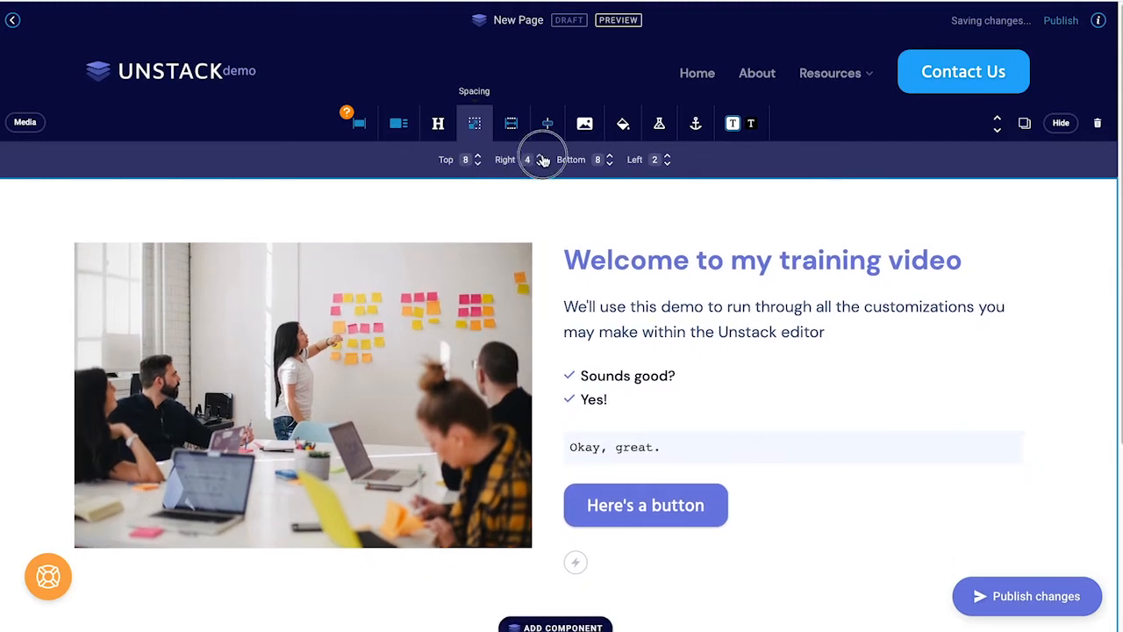
pyautogui.click(540, 157)
pyautogui.click(541, 157)
pyautogui.click(540, 164)
pyautogui.click(540, 164)
pyautogui.click(540, 164)
pyautogui.click(540, 164)
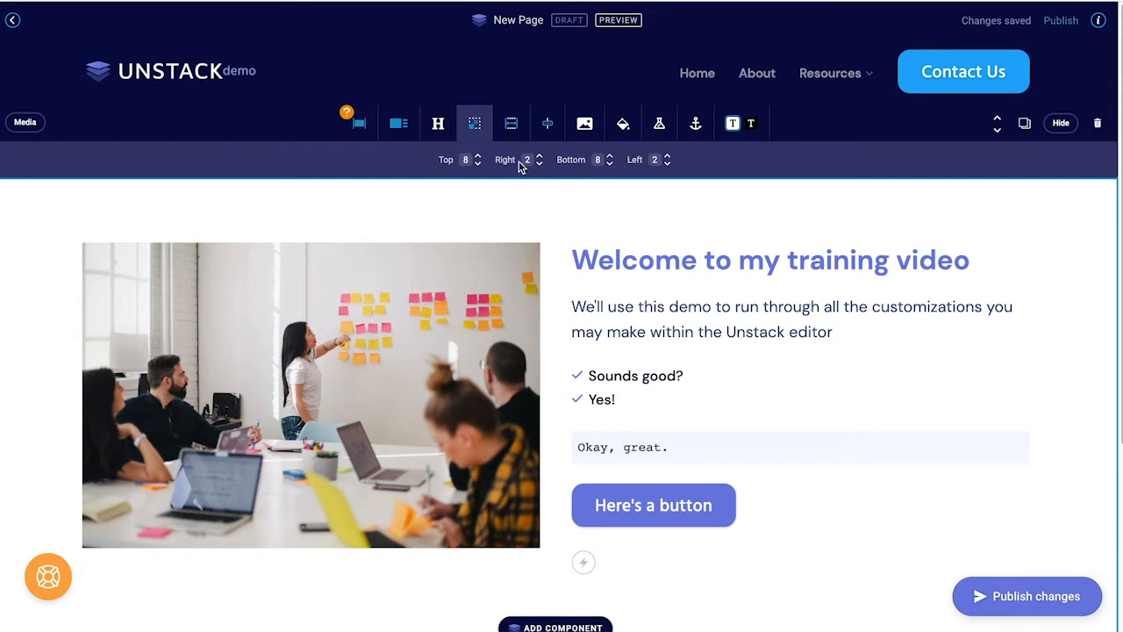
pyautogui.click(507, 131)
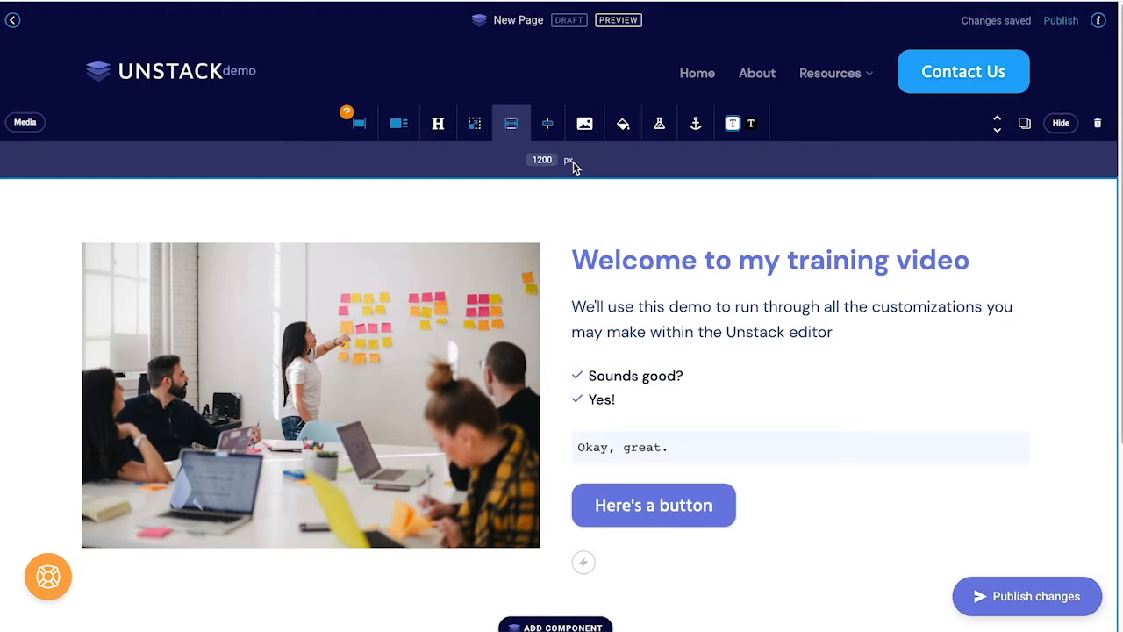
pyautogui.doubleClick(541, 159)
pyautogui.write('600')
pyautogui.press('BackSpace')
pyautogui.press('BackSpace')
pyautogui.press('BackSpace')
pyautogui.write('1200')
# Step: Close the maximum width setting and cycle the section alignment from left back to centred
pyautogui.click(514, 130)
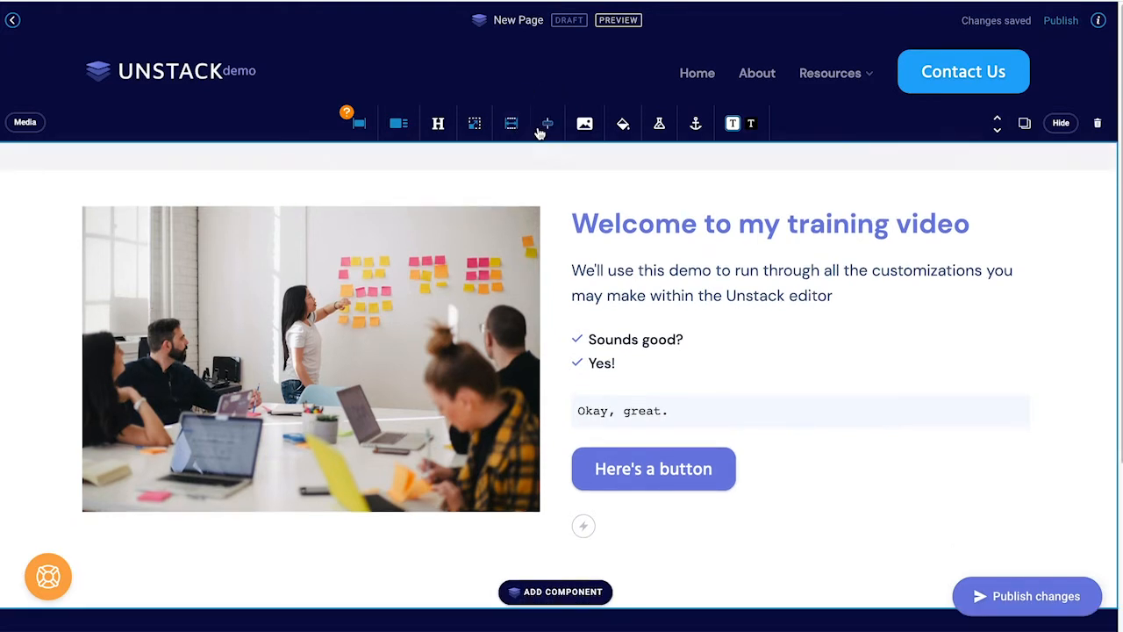
pyautogui.click(541, 132)
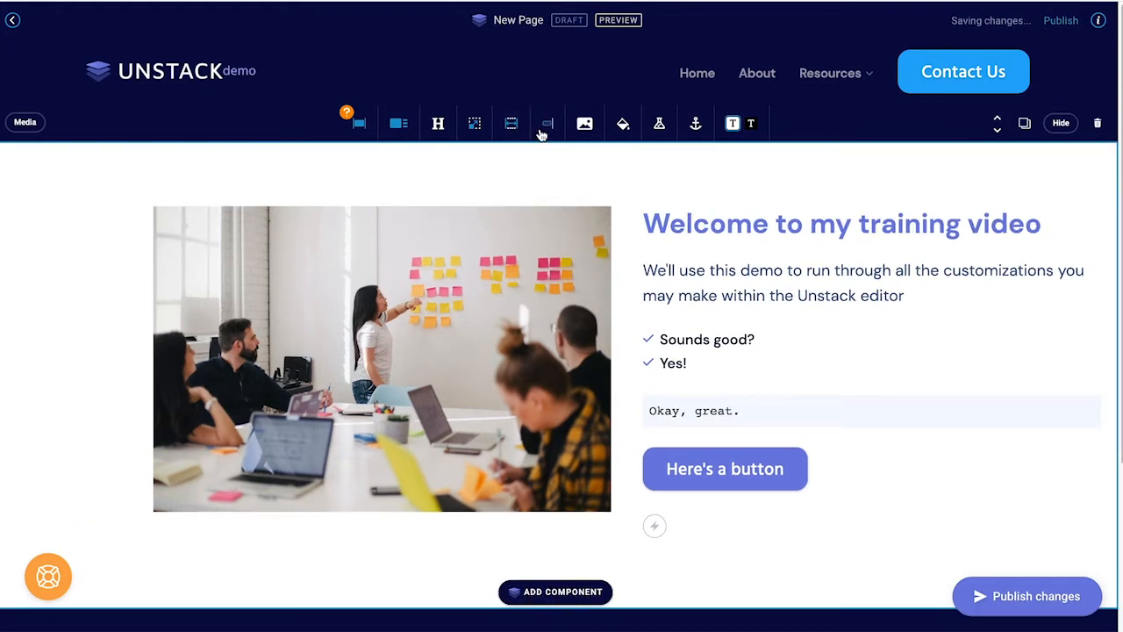
pyautogui.click(541, 132)
pyautogui.click(541, 130)
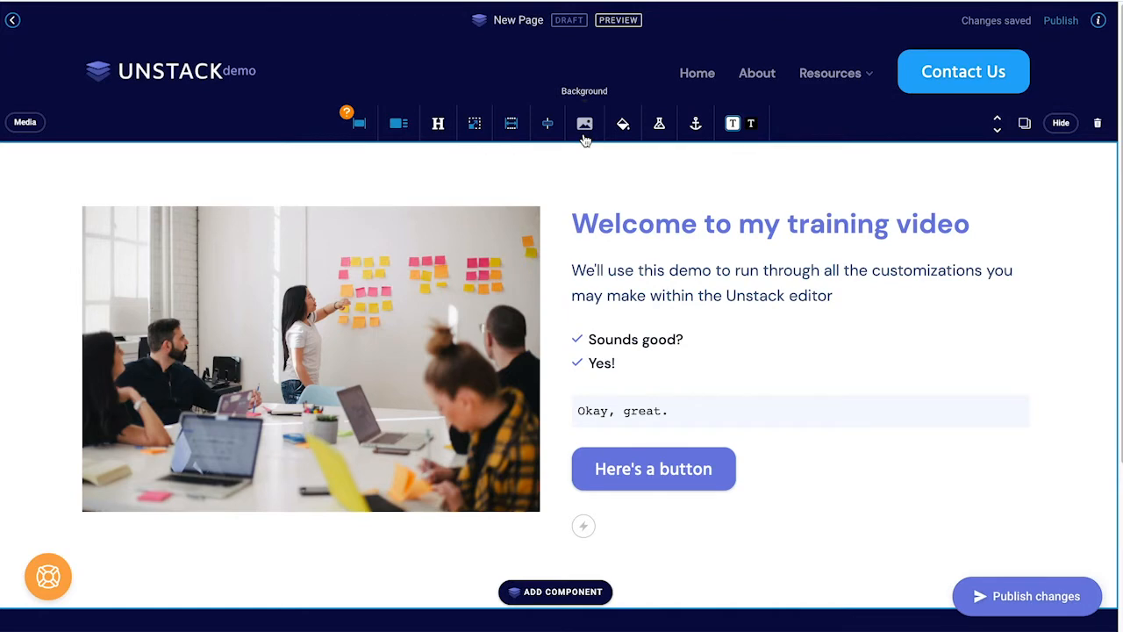
# Step: Set the people_sitting_down laptop photo from the media library images as the section background
pyautogui.click(584, 138)
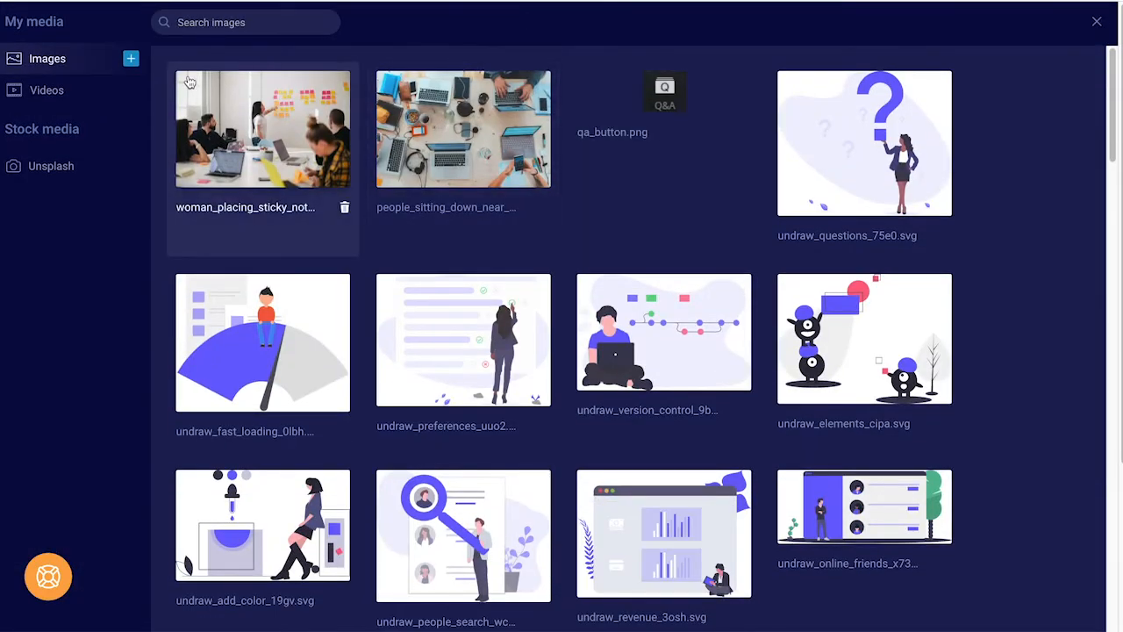
pyautogui.click(98, 93)
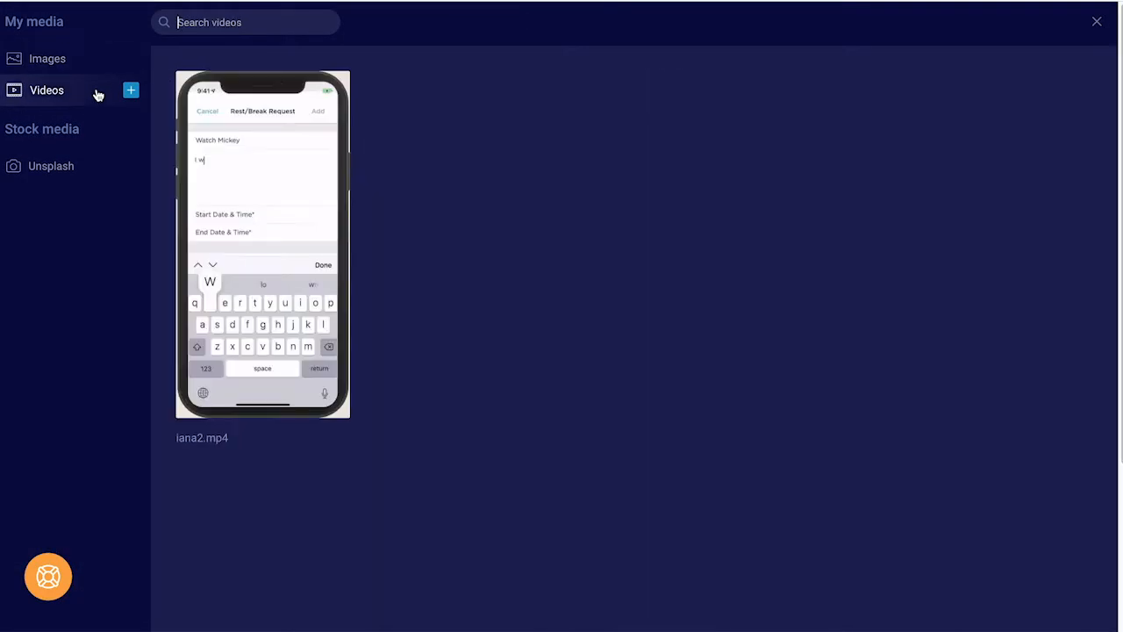
pyautogui.click(95, 71)
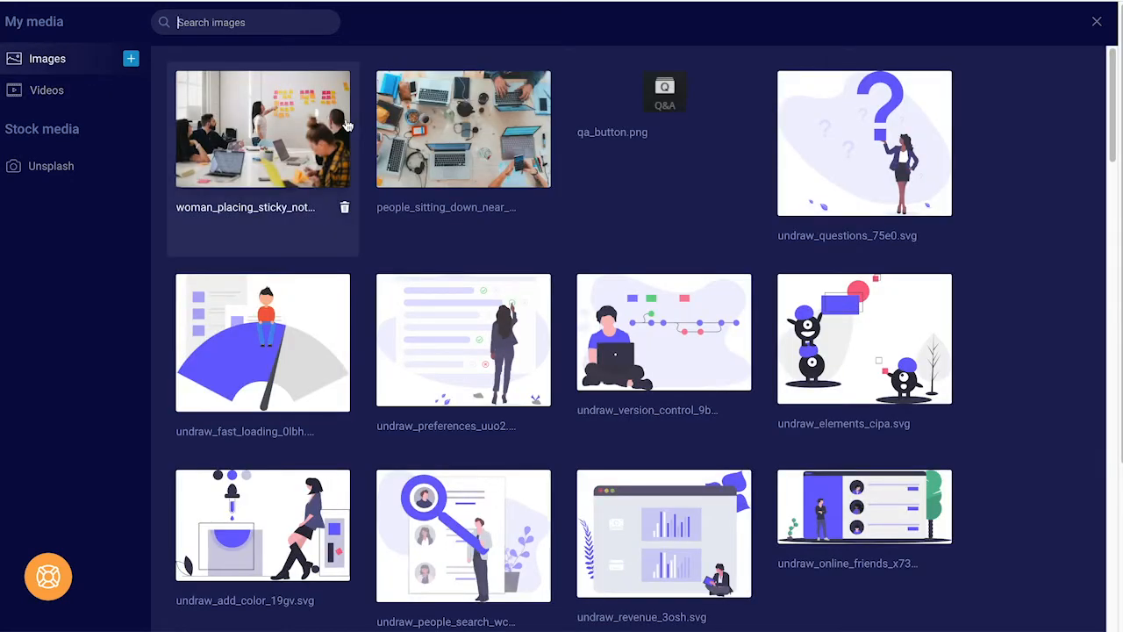
pyautogui.scroll(-3, 605, 323)
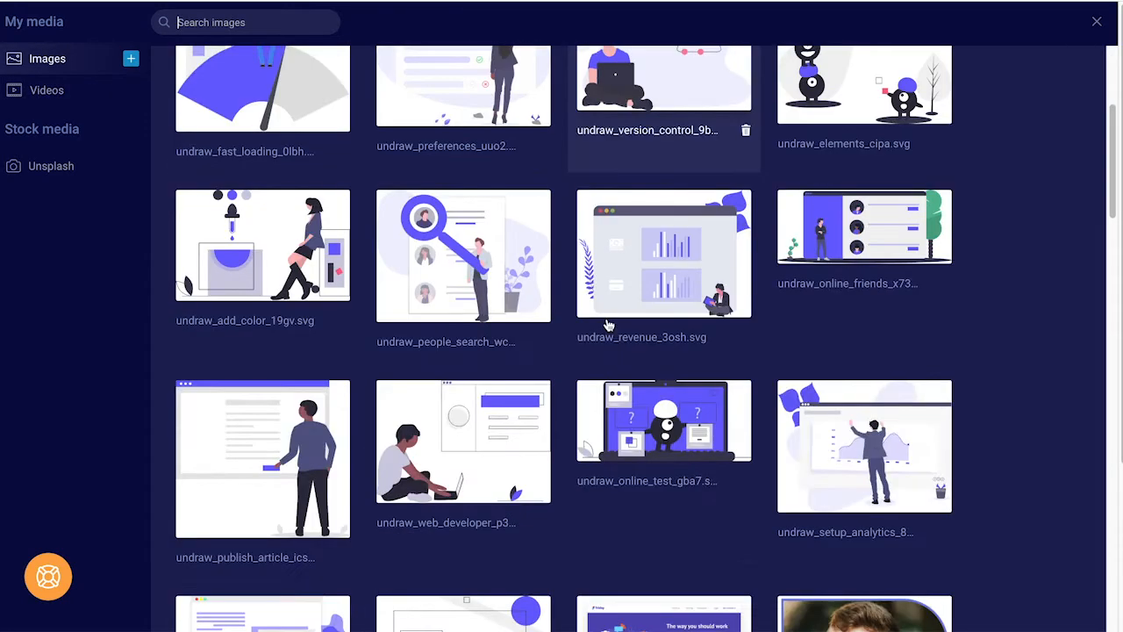
pyautogui.scroll(-2, 609, 323)
pyautogui.scroll(-3, 609, 322)
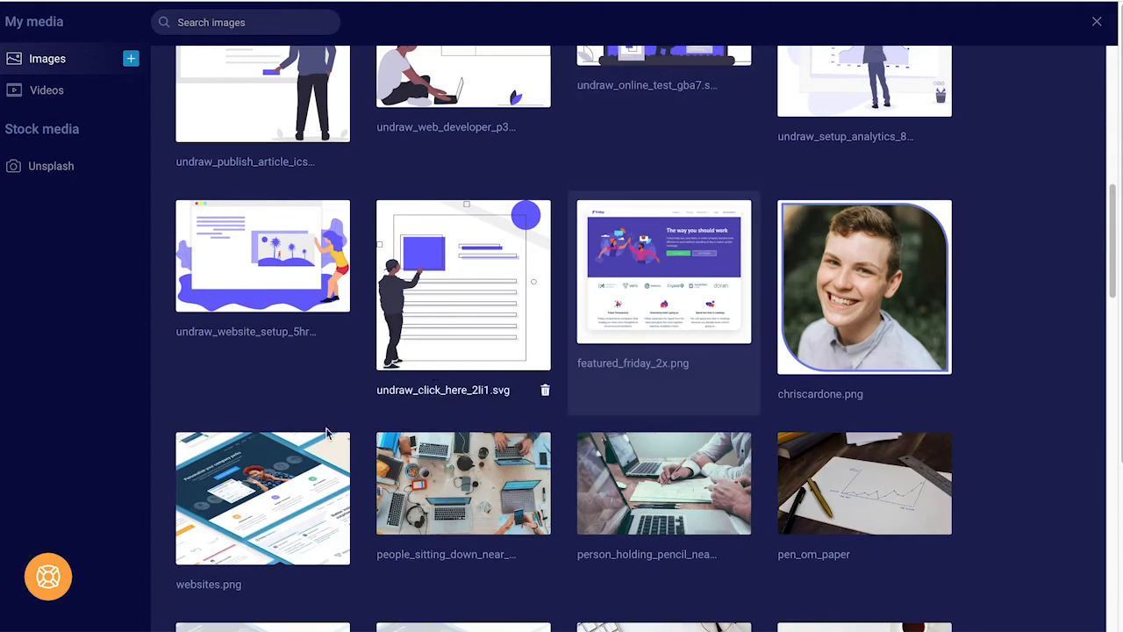
pyautogui.click(436, 471)
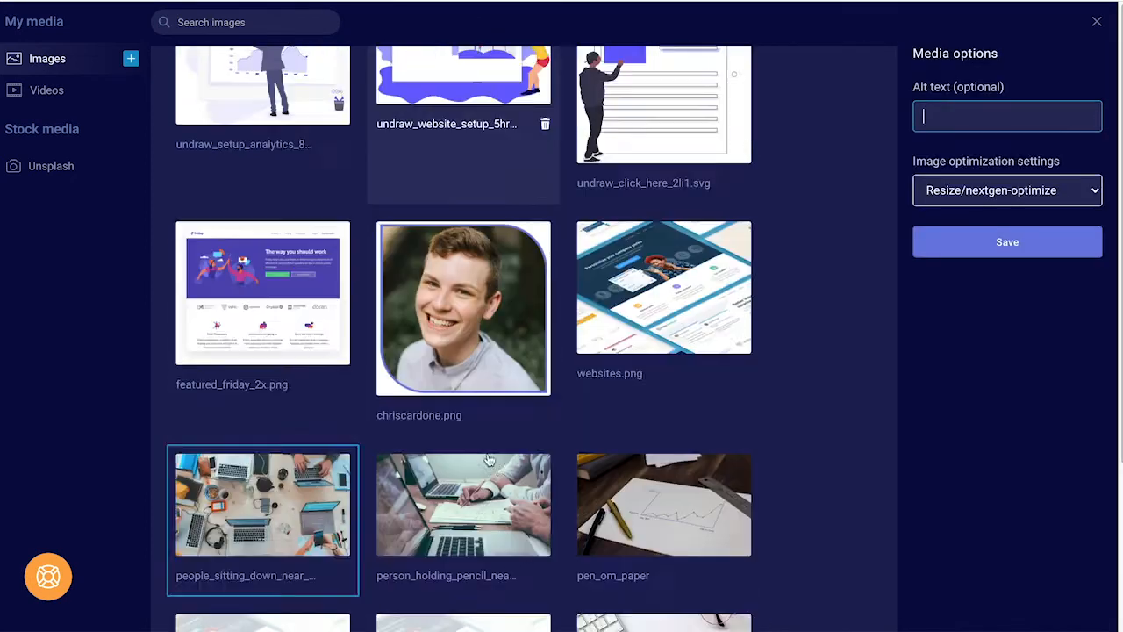
pyautogui.scroll(-2, 614, 438)
pyautogui.click(1018, 239)
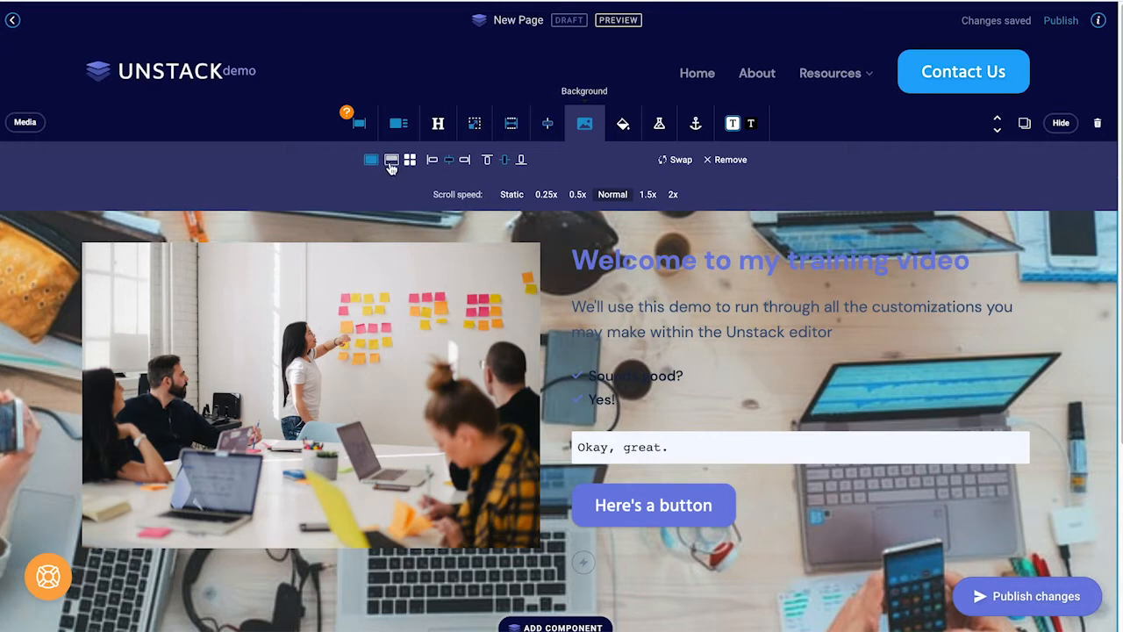
# Step: Try contained and tiled background layouts, then settle on full cover, centred horizontally and vertically
pyautogui.click(393, 165)
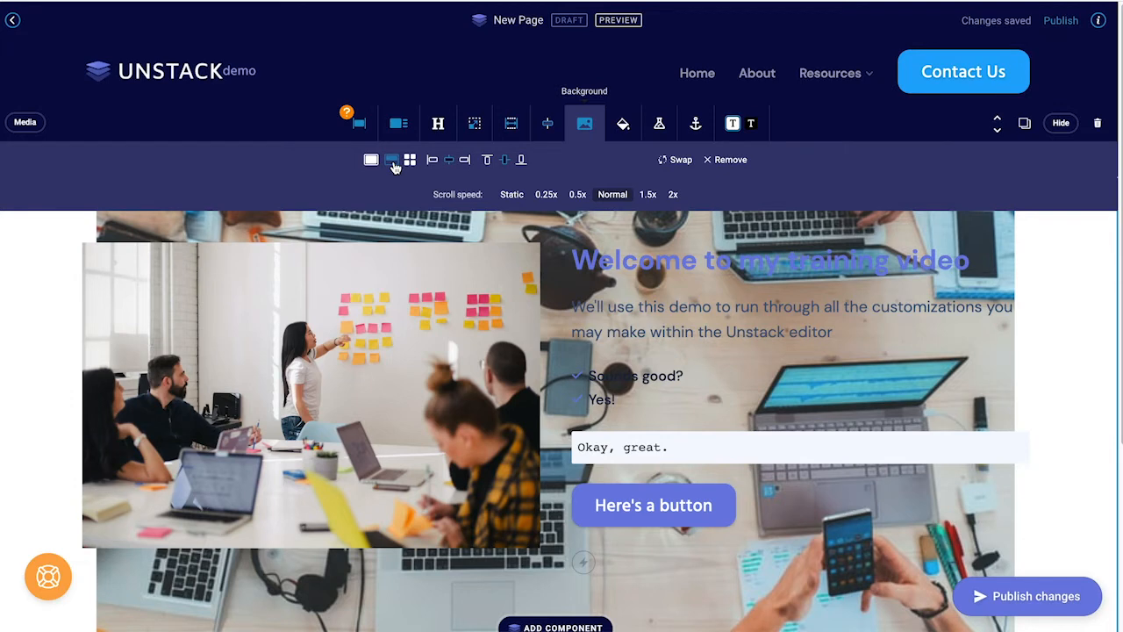
pyautogui.click(409, 162)
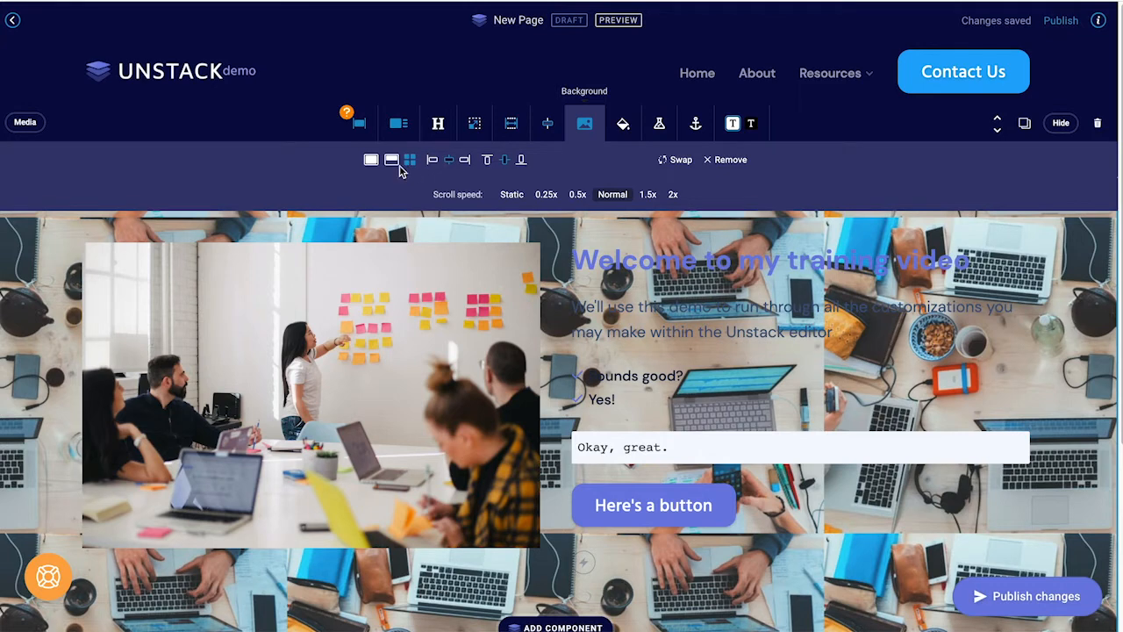
pyautogui.click(372, 166)
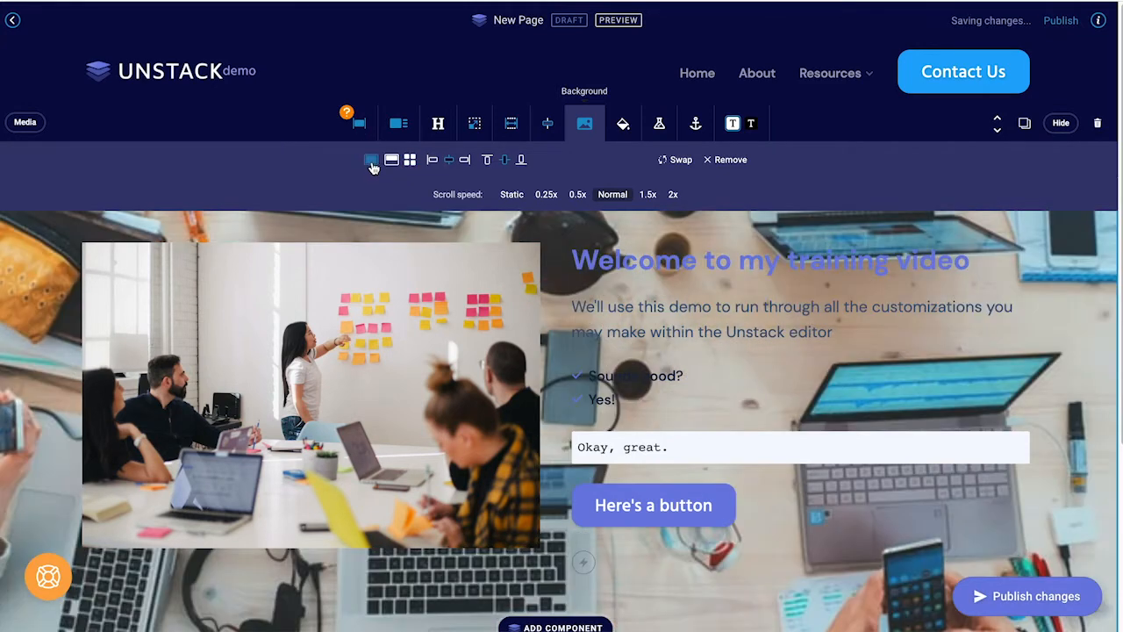
pyautogui.click(433, 165)
pyautogui.click(451, 163)
pyautogui.click(488, 163)
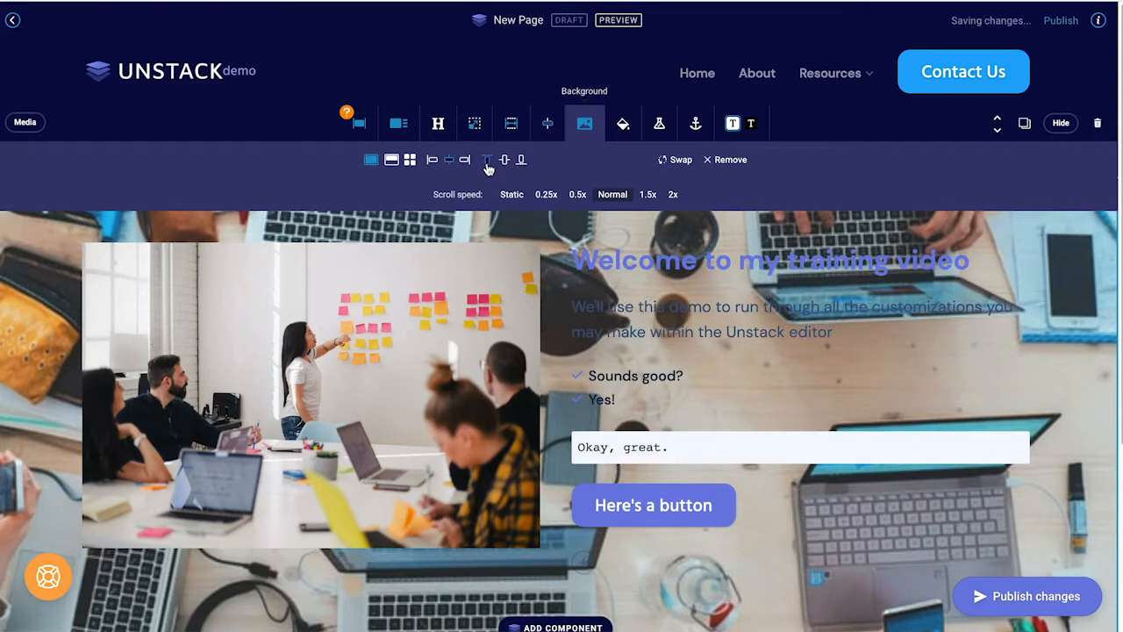
pyautogui.click(521, 160)
pyautogui.click(507, 166)
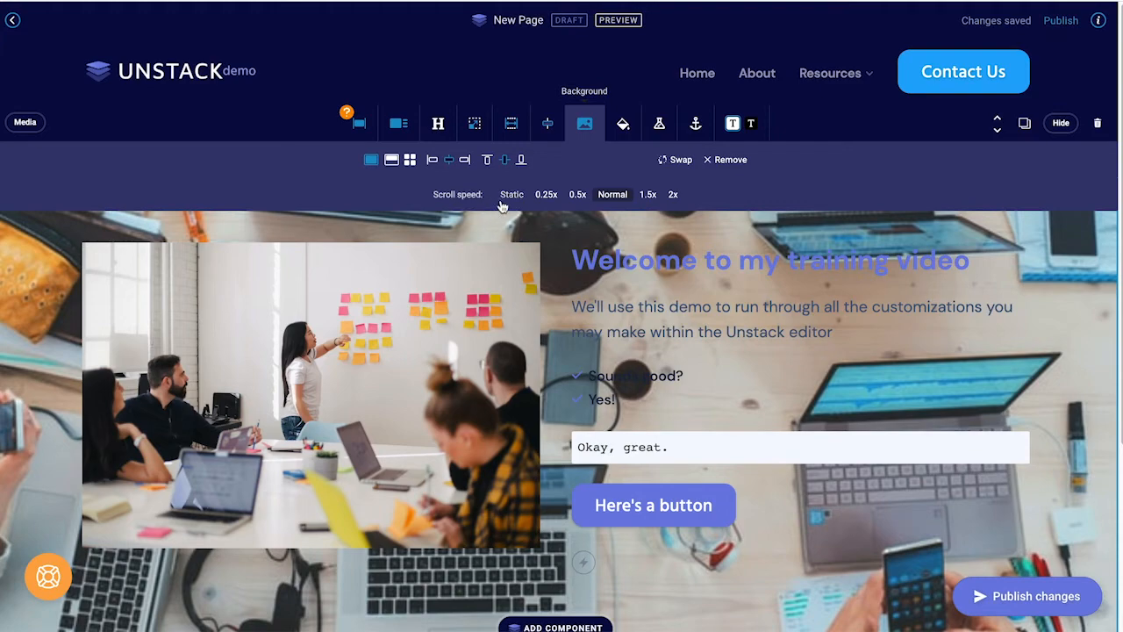
# Step: Set the background scroll speed to 0.25x after trying 0.5x, then close the background bar
pyautogui.click(548, 195)
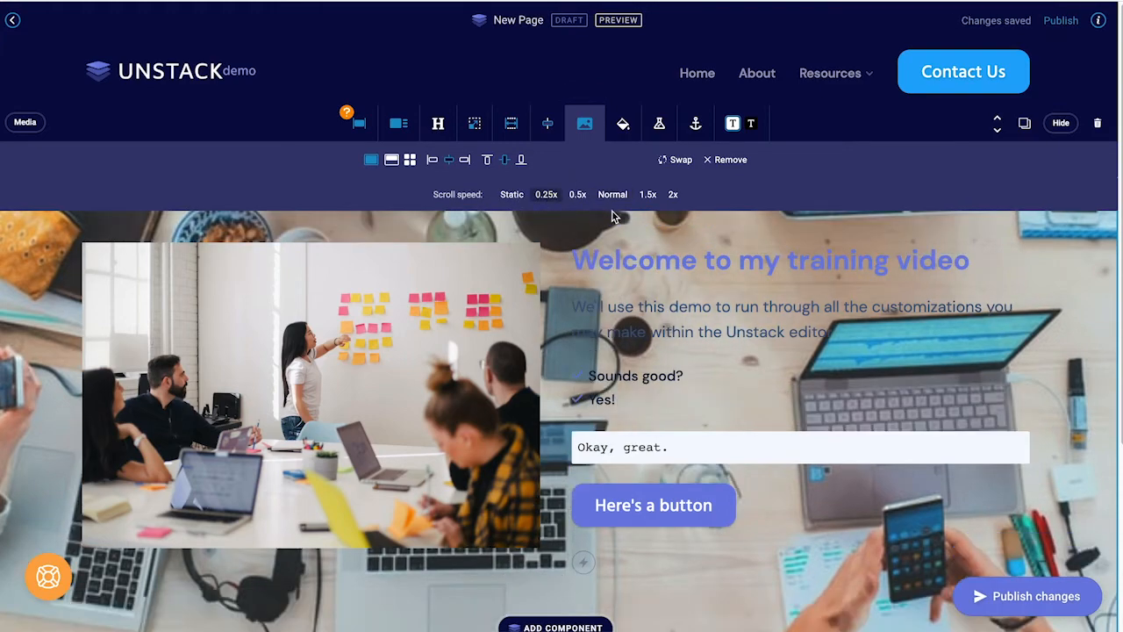
pyautogui.scroll(-2, 650, 312)
pyautogui.scroll(3, 650, 311)
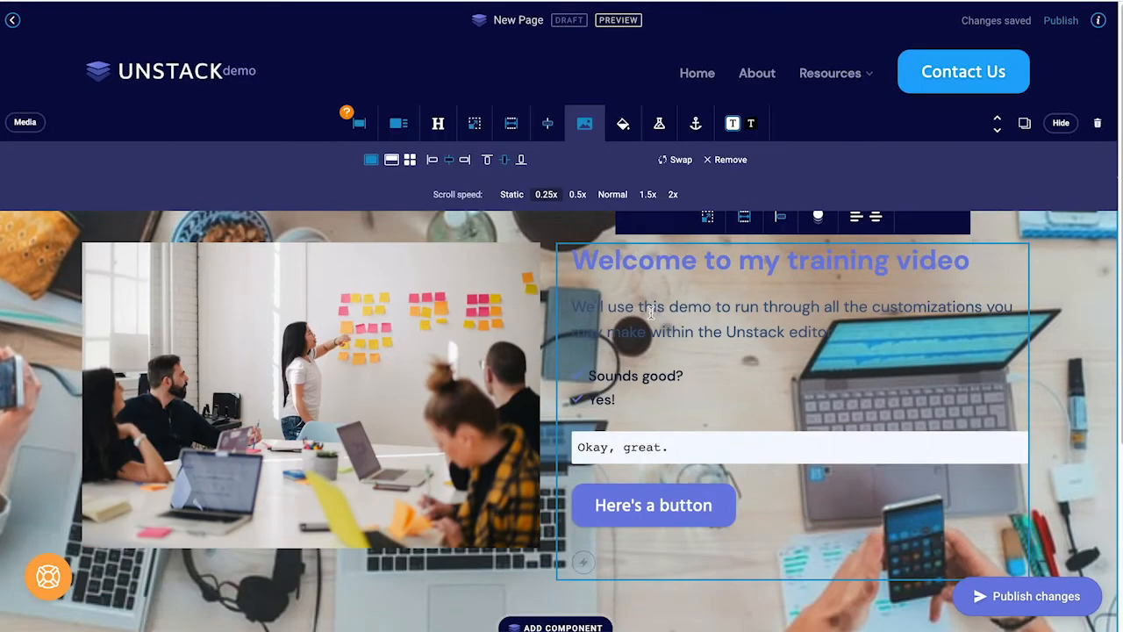
pyautogui.scroll(-4, 650, 311)
pyautogui.scroll(4, 650, 312)
pyautogui.click(577, 194)
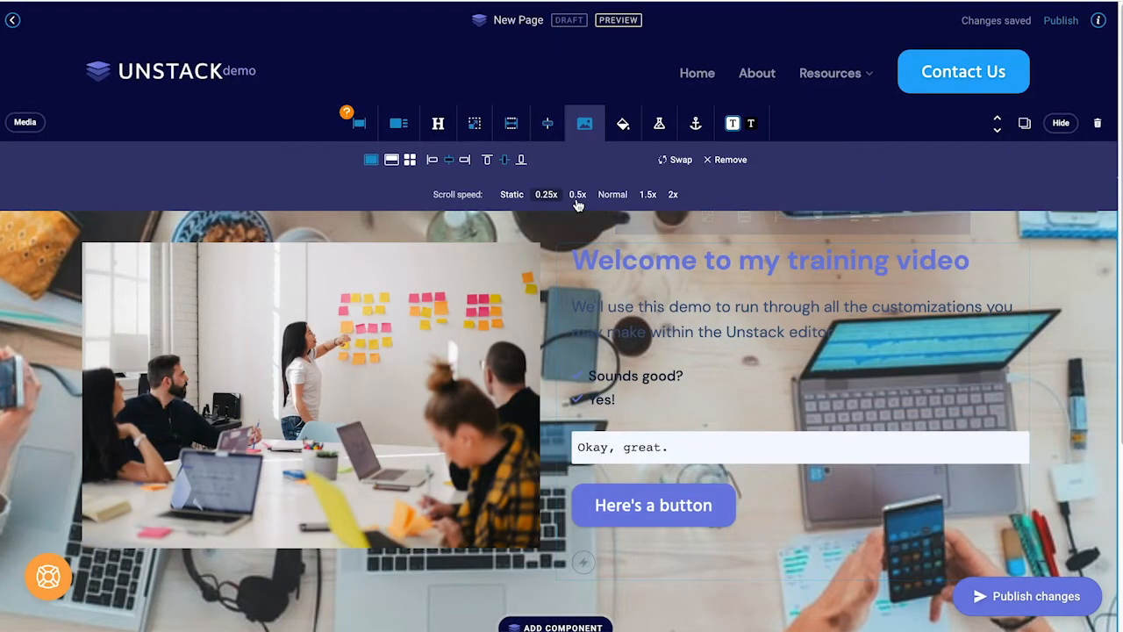
pyautogui.scroll(-1, 578, 255)
pyautogui.scroll(2, 570, 250)
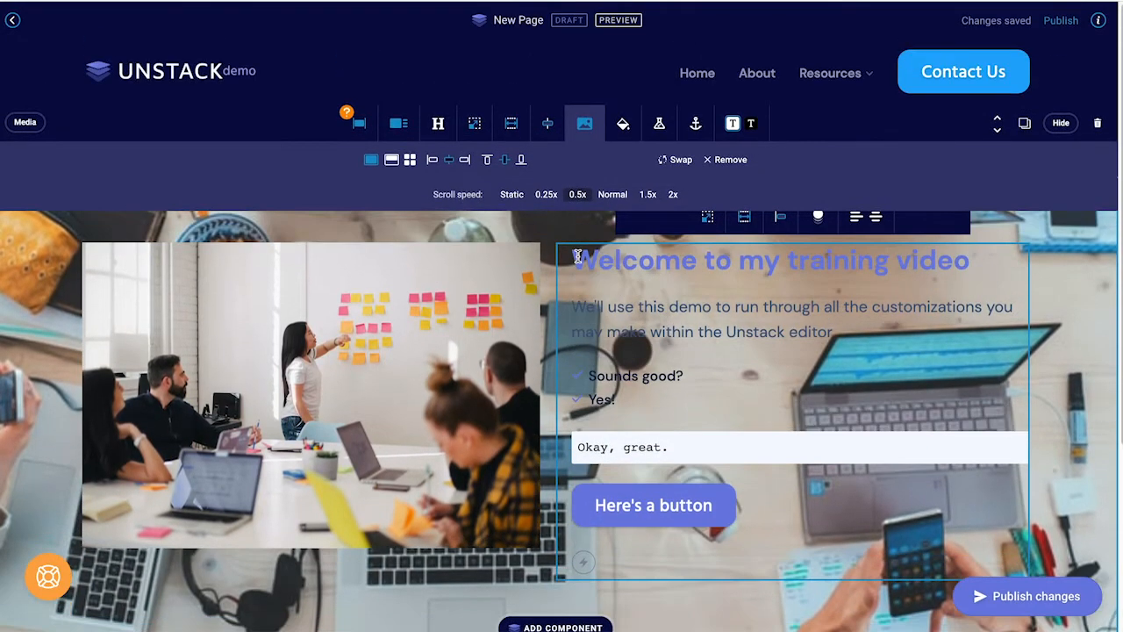
pyautogui.click(555, 195)
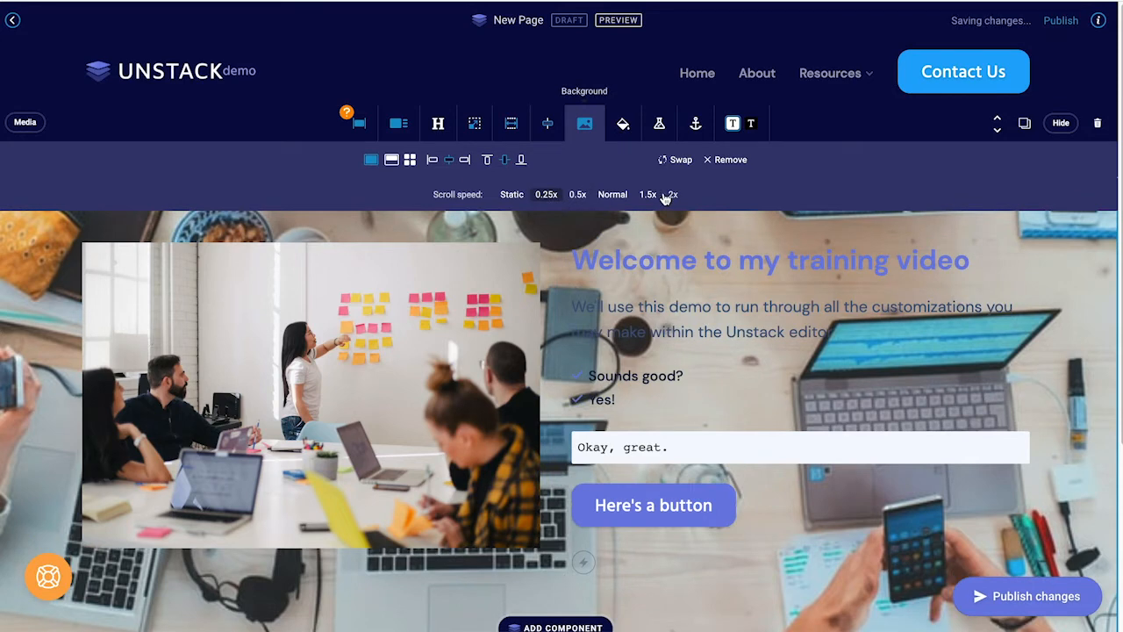
pyautogui.click(586, 124)
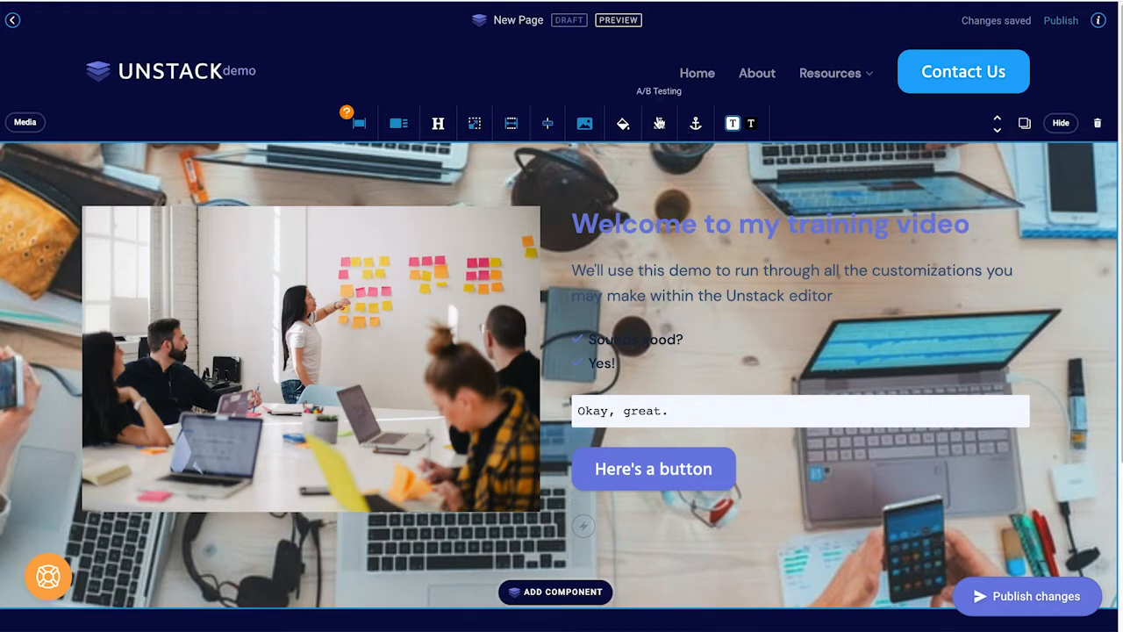
# Step: Keep the background colour overlay at white #FFFFFF and raise its opacity to 90%
pyautogui.click(622, 127)
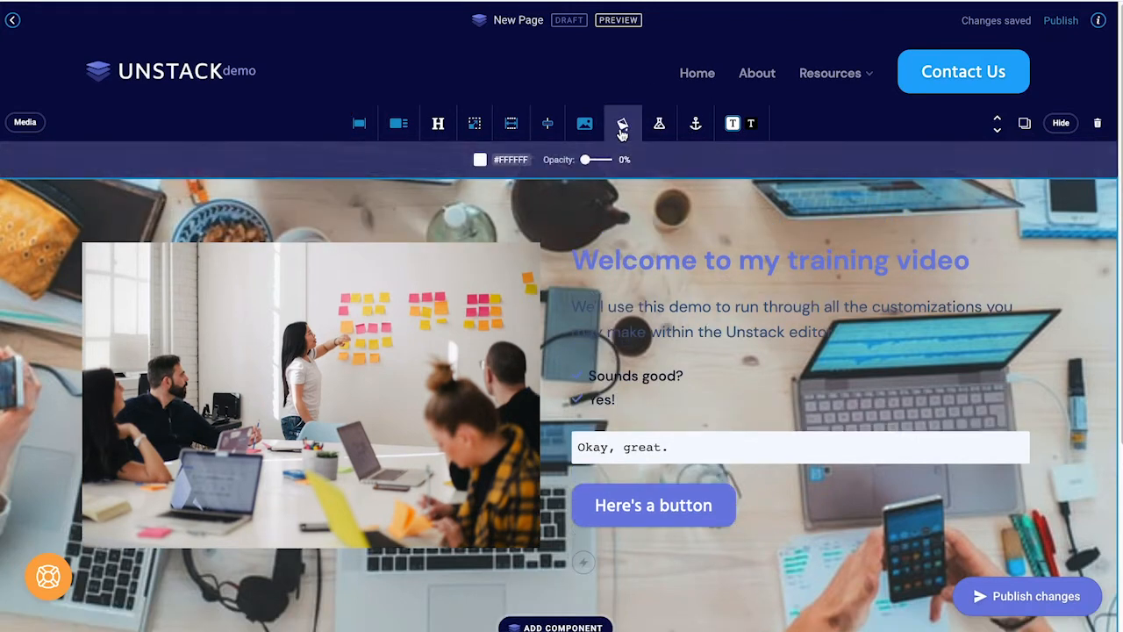
pyautogui.click(622, 128)
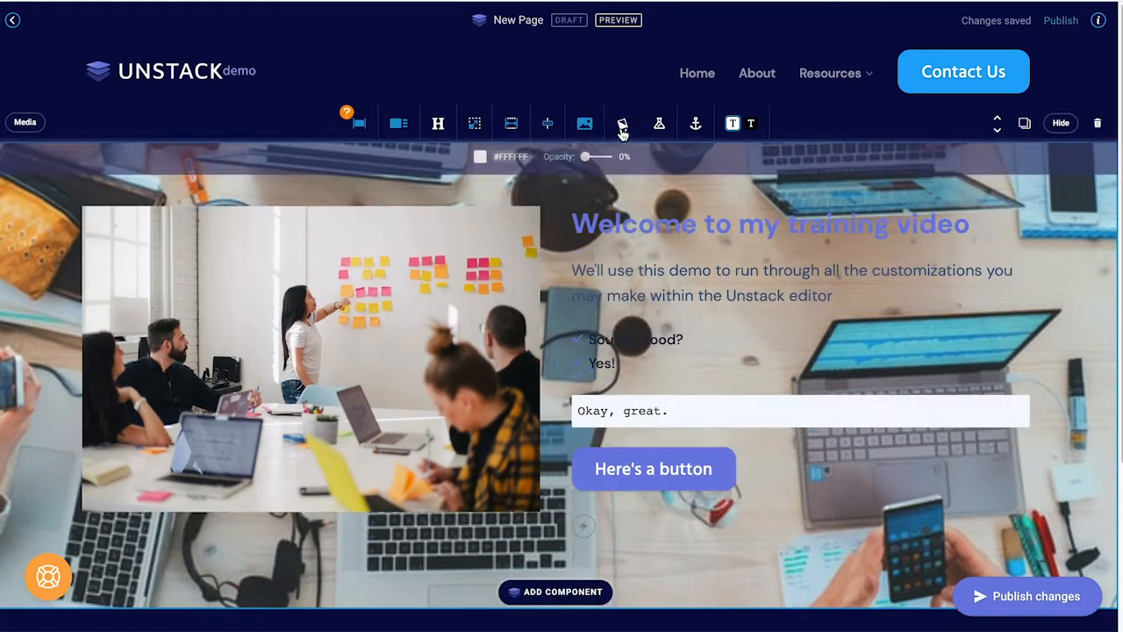
pyautogui.click(617, 137)
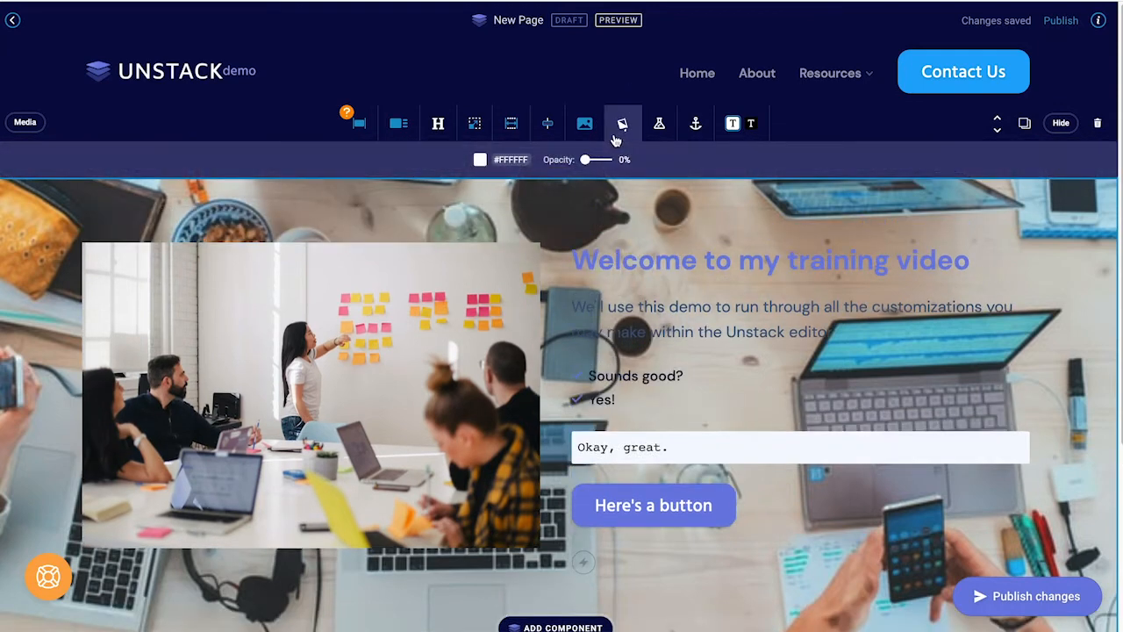
pyautogui.click(507, 161)
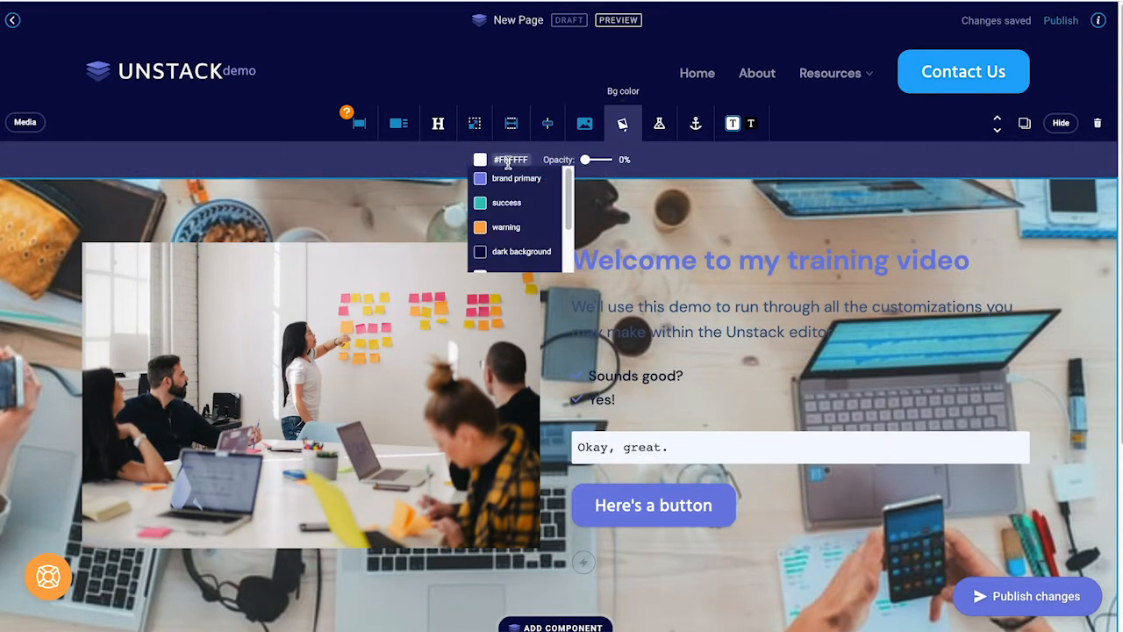
pyautogui.click(439, 158)
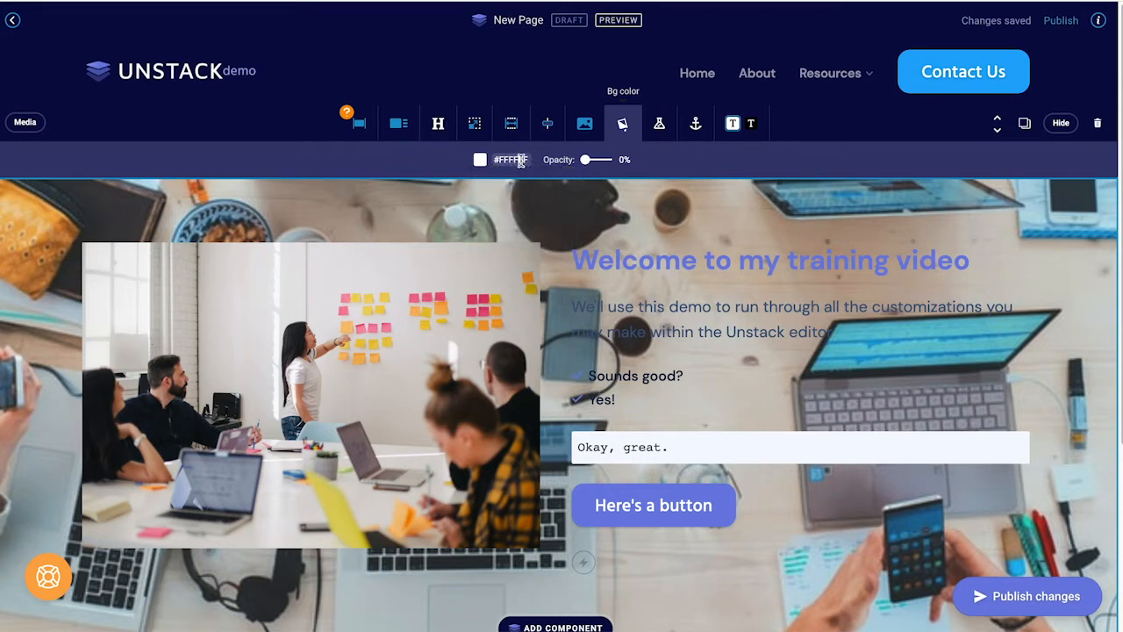
pyautogui.click(522, 160)
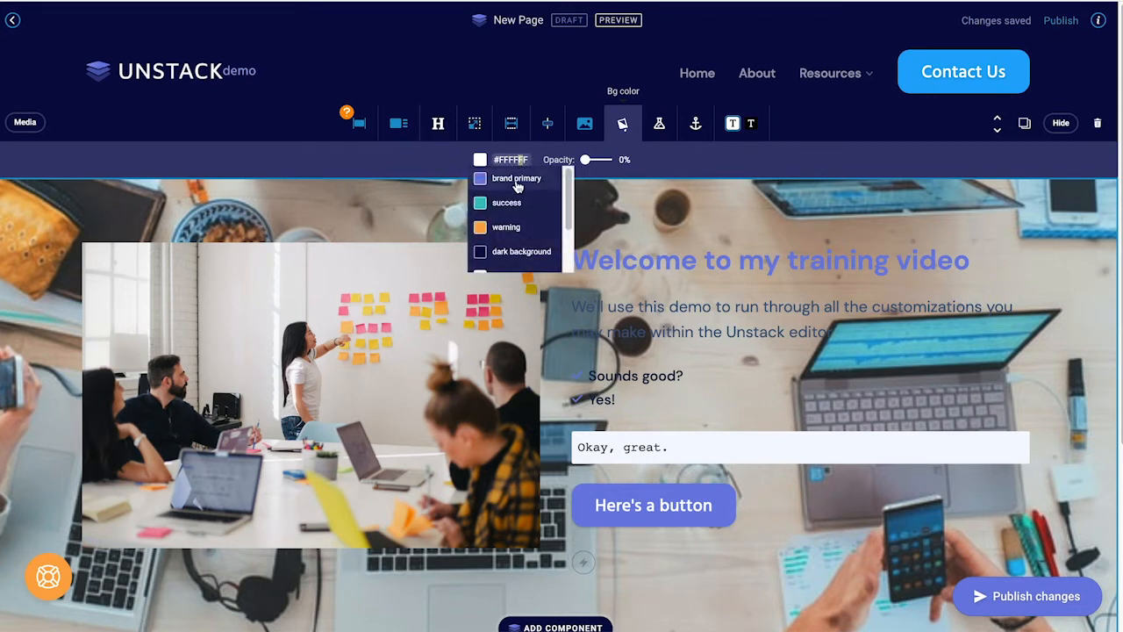
pyautogui.moveTo(569, 195)
pyautogui.mouseDown()
pyautogui.moveTo(568, 235)
pyautogui.moveTo(570, 179)
pyautogui.mouseUp()
pyautogui.click(581, 168)
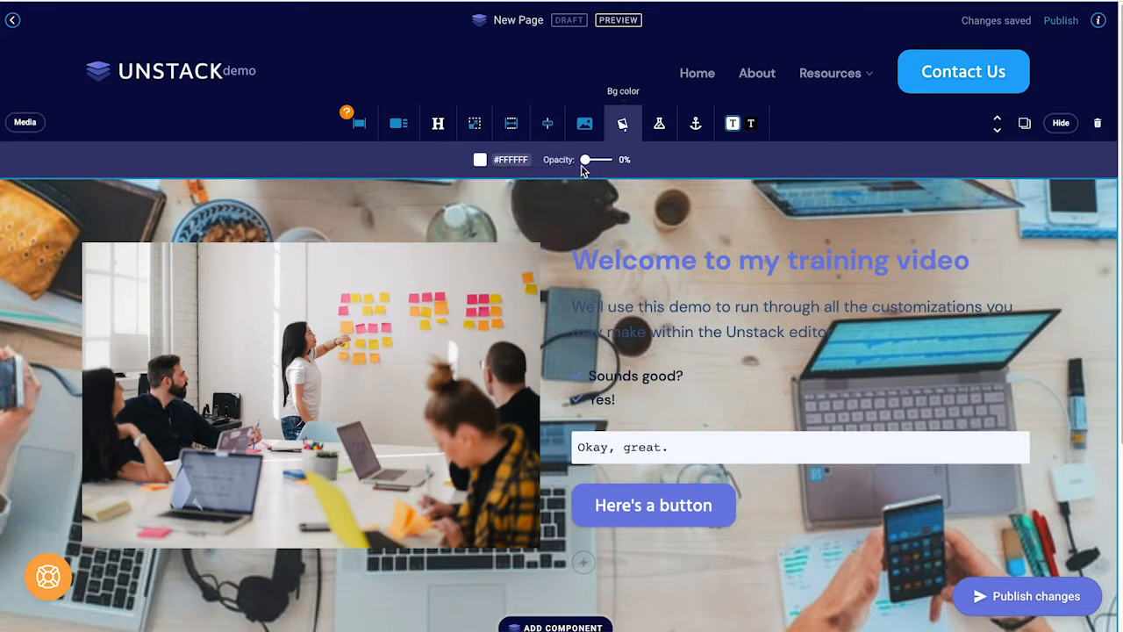
pyautogui.moveTo(582, 166); pyautogui.dragTo(603, 166)
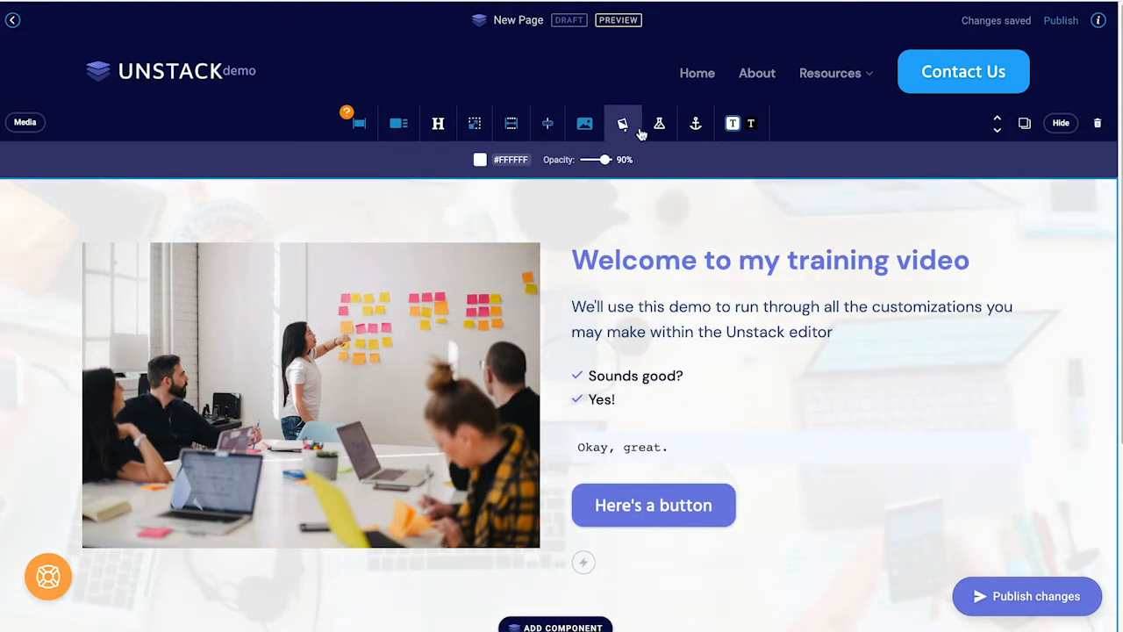
pyautogui.click(630, 128)
pyautogui.click(750, 380)
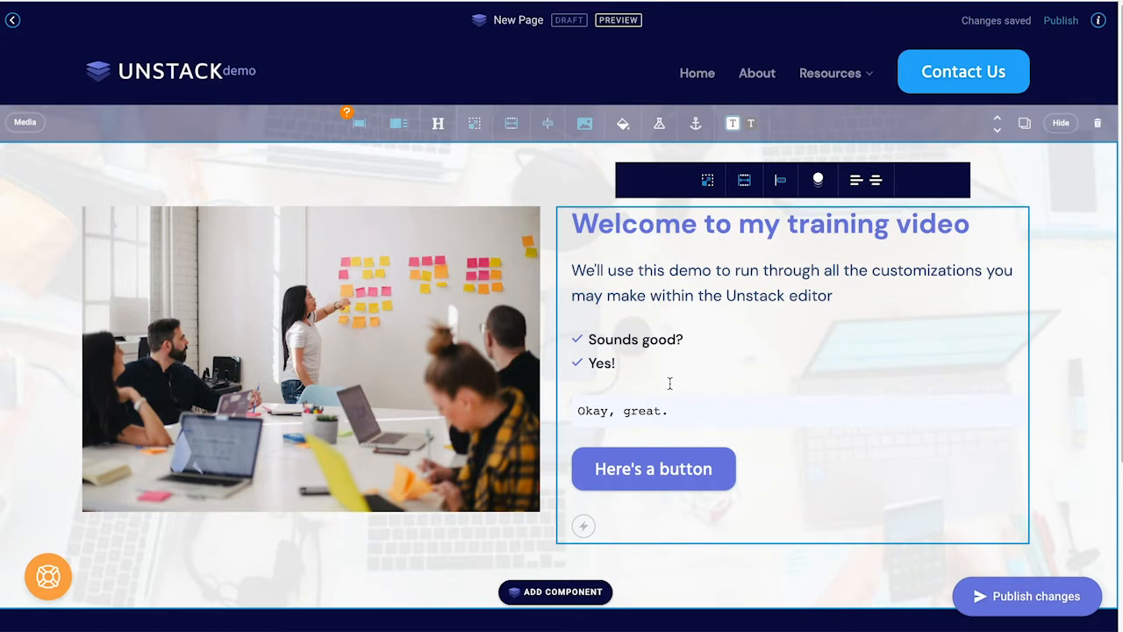
# Step: Check the section's A/B testing and anchor link settings, closing both unchanged
pyautogui.click(657, 130)
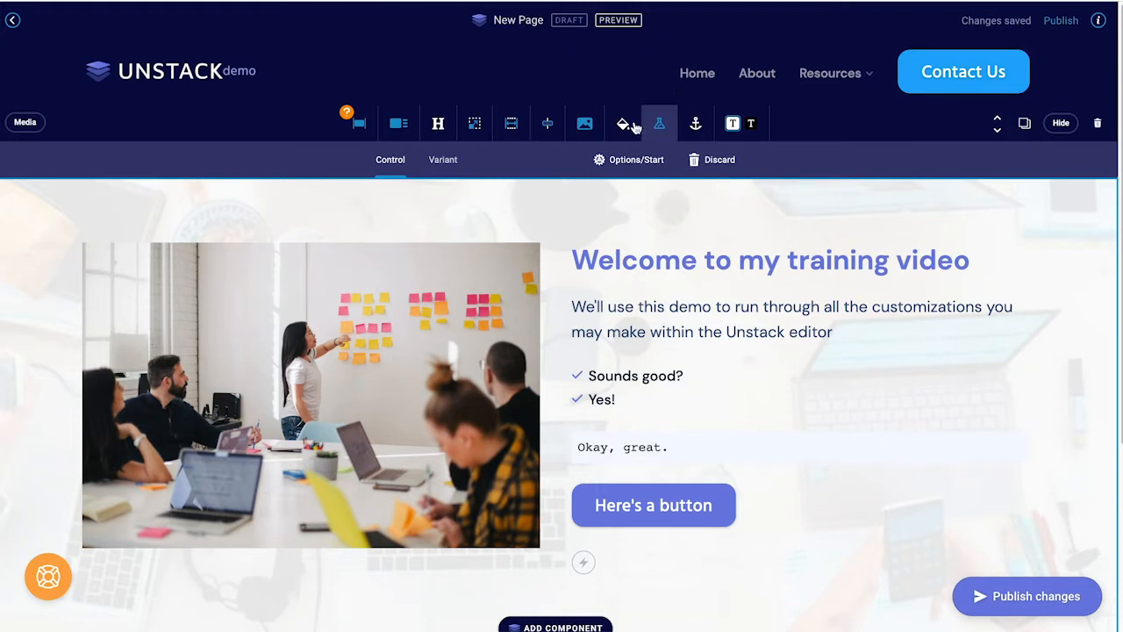
pyautogui.click(730, 163)
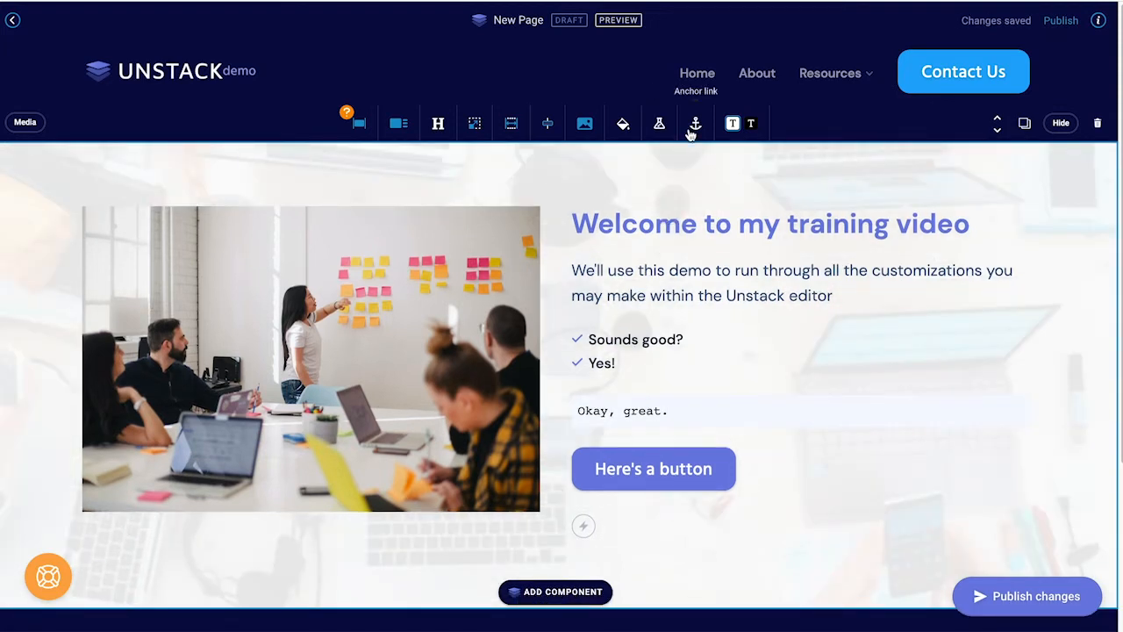
pyautogui.click(693, 132)
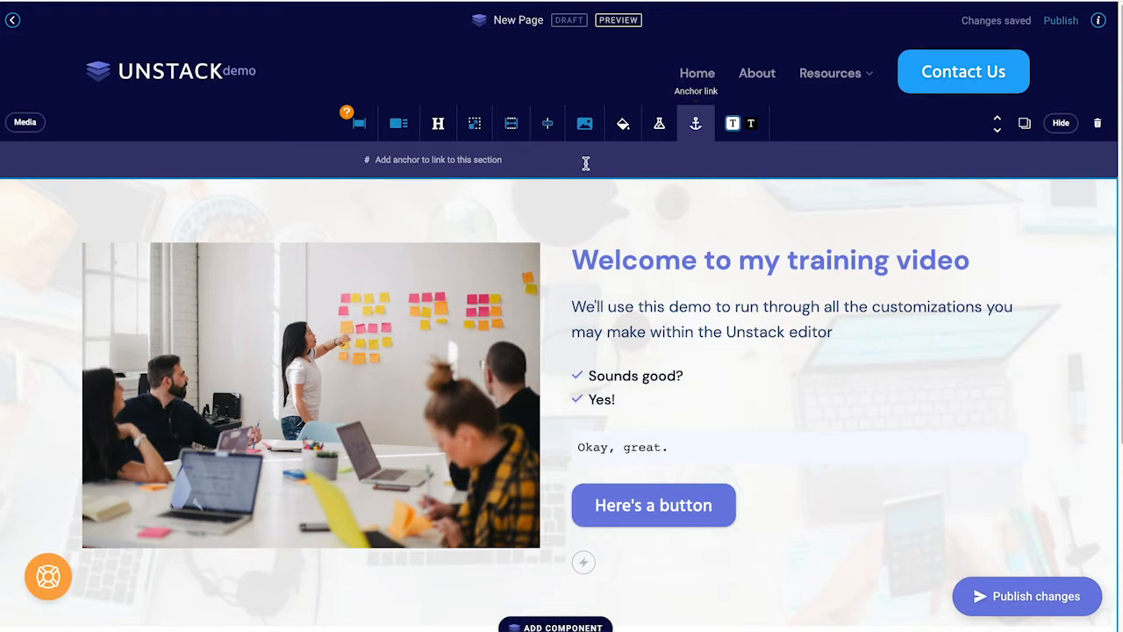
pyautogui.click(695, 124)
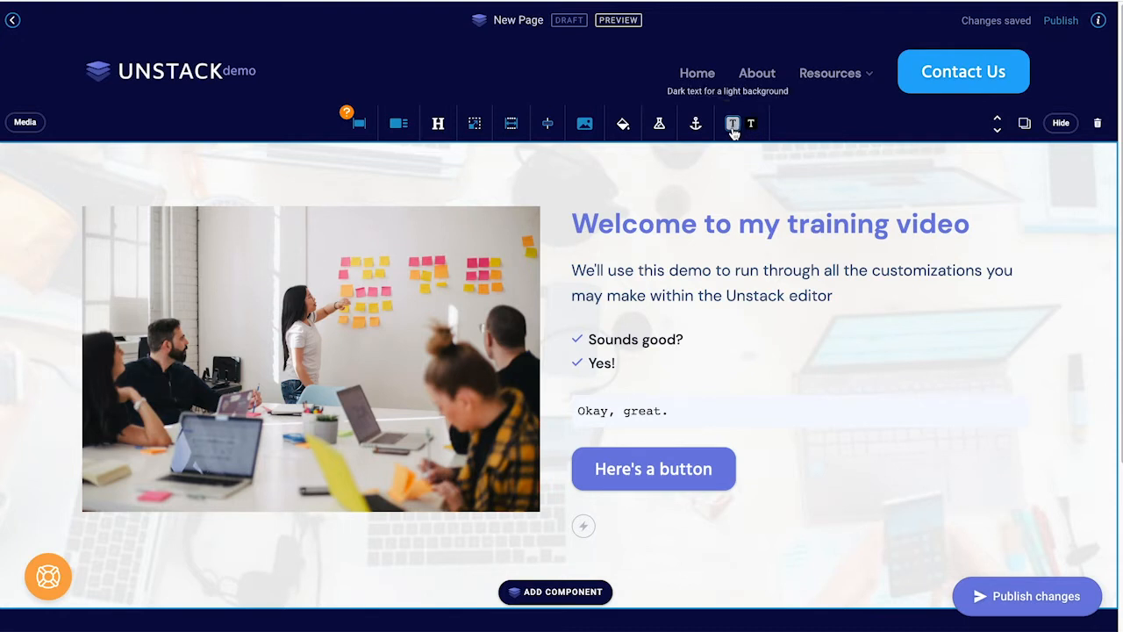
pyautogui.click(733, 125)
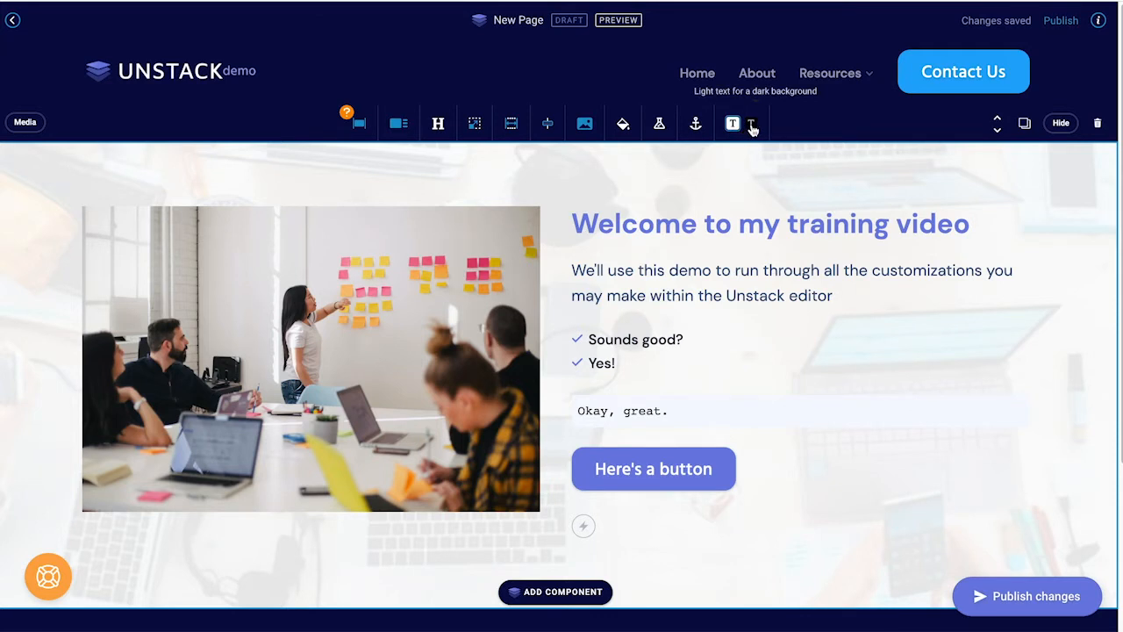
pyautogui.click(751, 127)
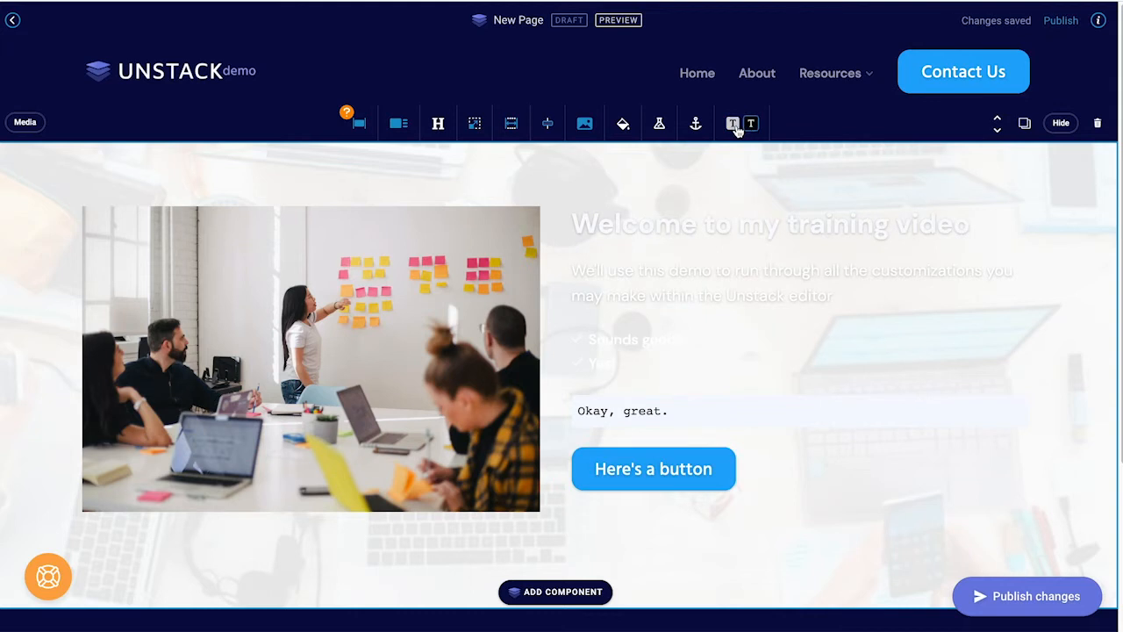
pyautogui.click(752, 127)
pyautogui.click(752, 127)
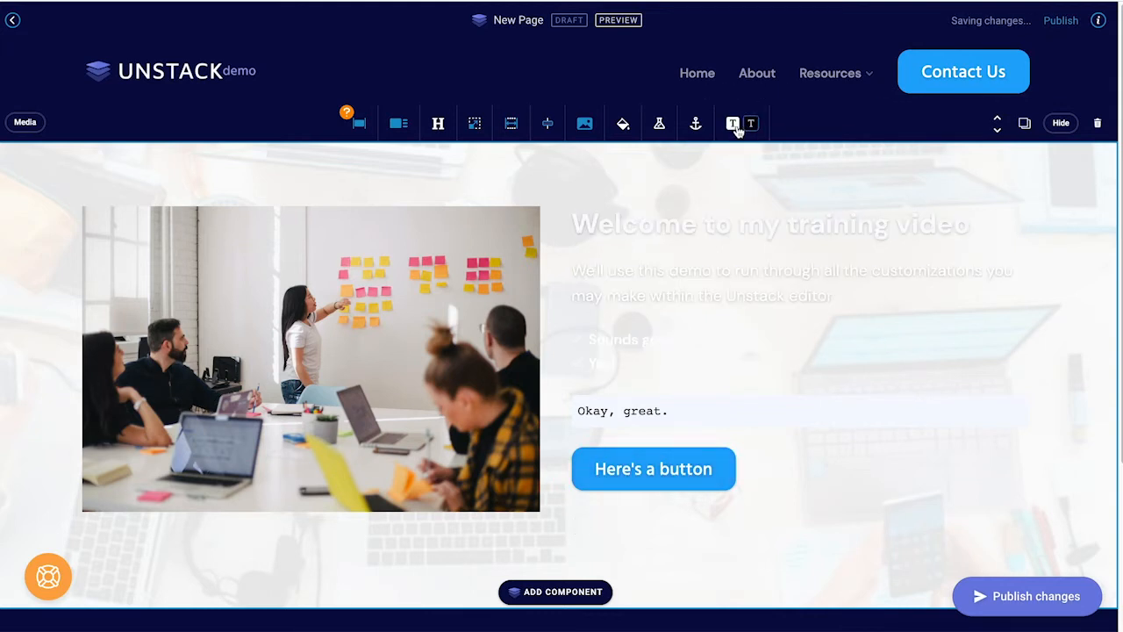
pyautogui.click(733, 124)
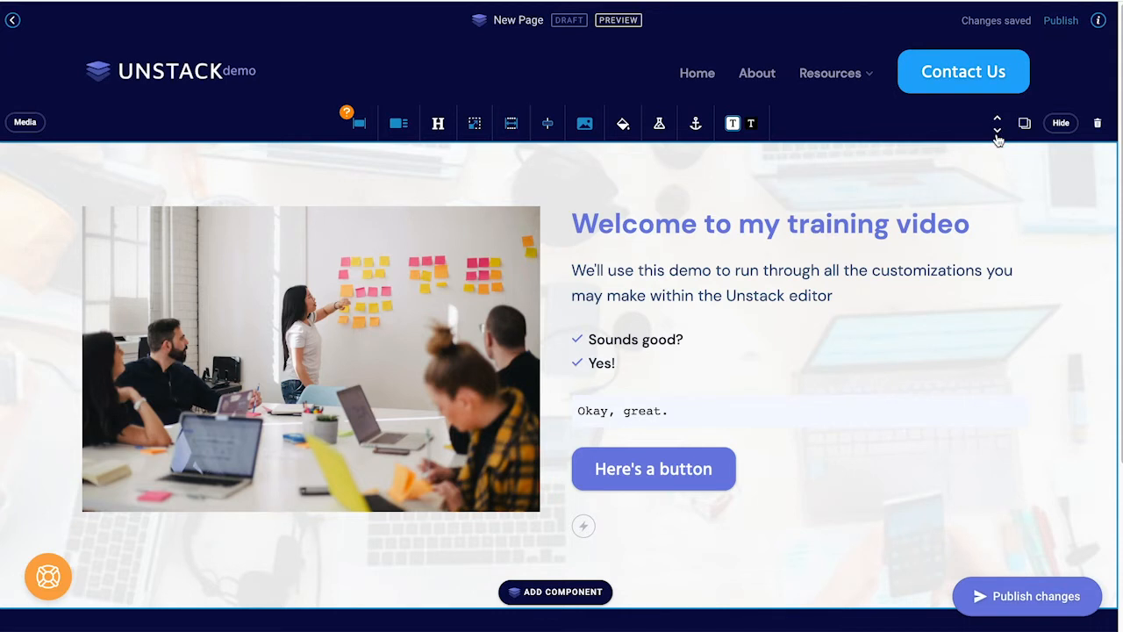
# Step: Hide and show the welcome section's editing controls a few times, ending with them visible
pyautogui.click(1059, 124)
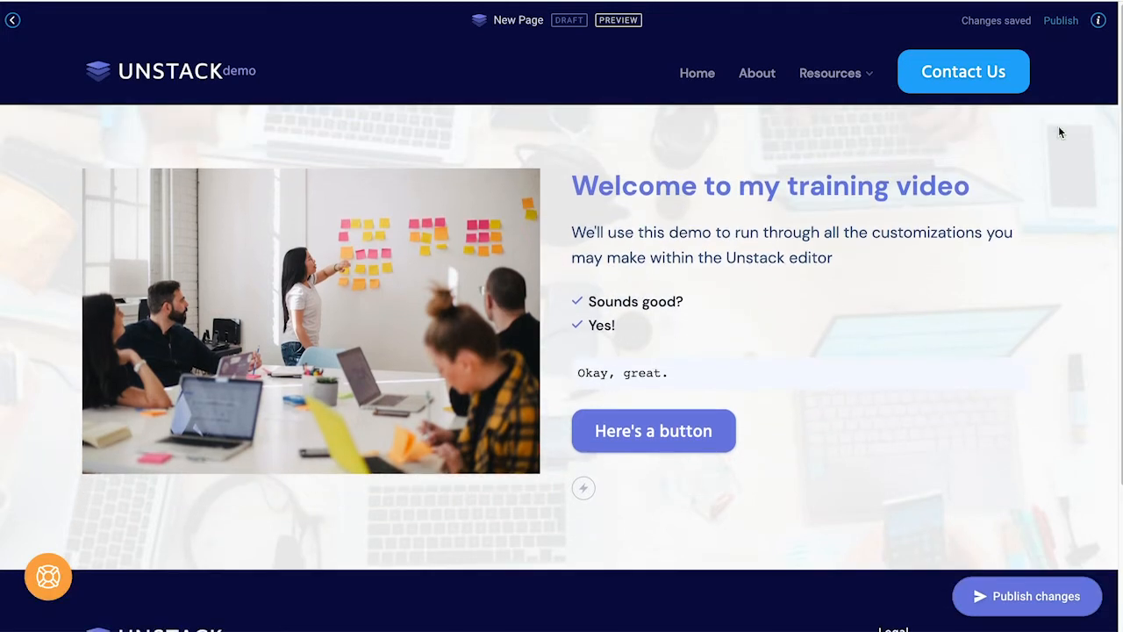
pyautogui.click(945, 151)
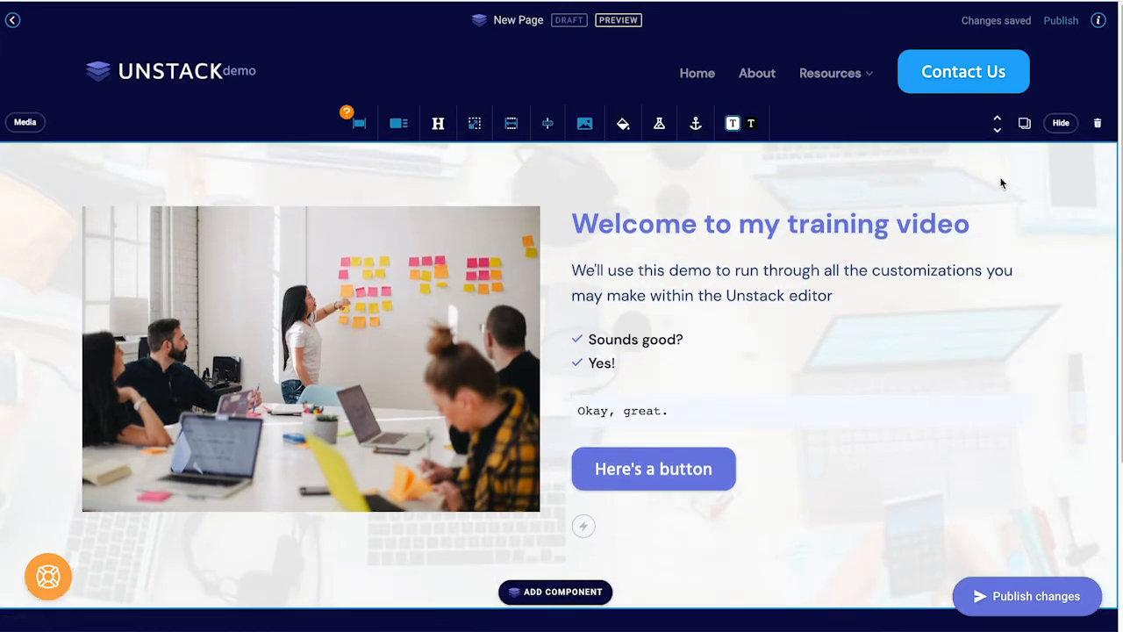
pyautogui.click(1061, 124)
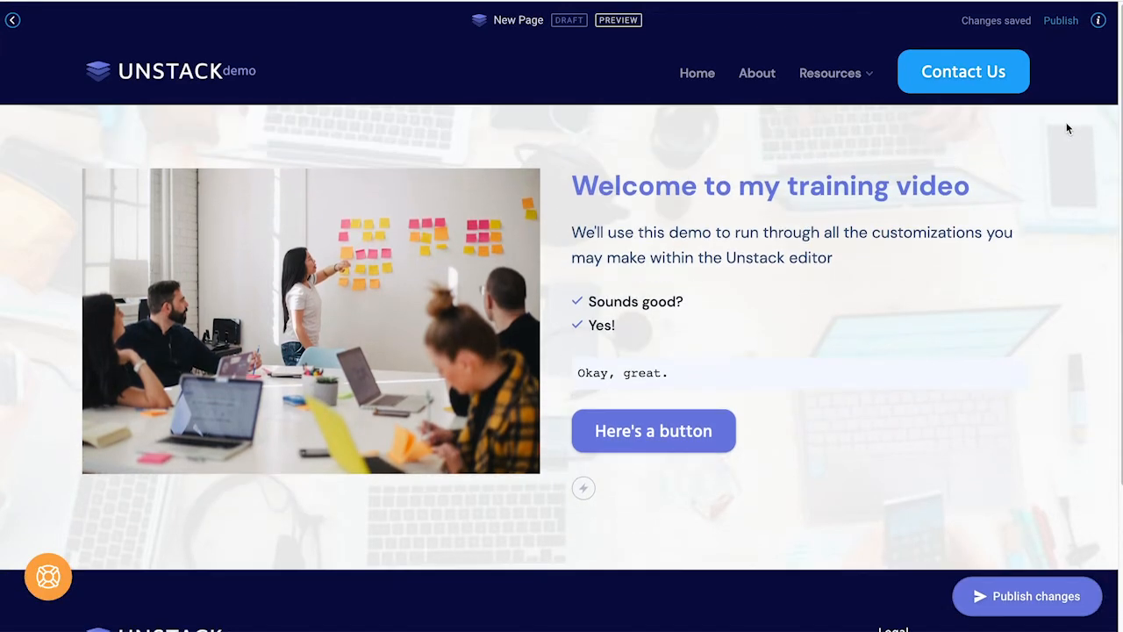
pyautogui.click(992, 168)
pyautogui.click(1058, 127)
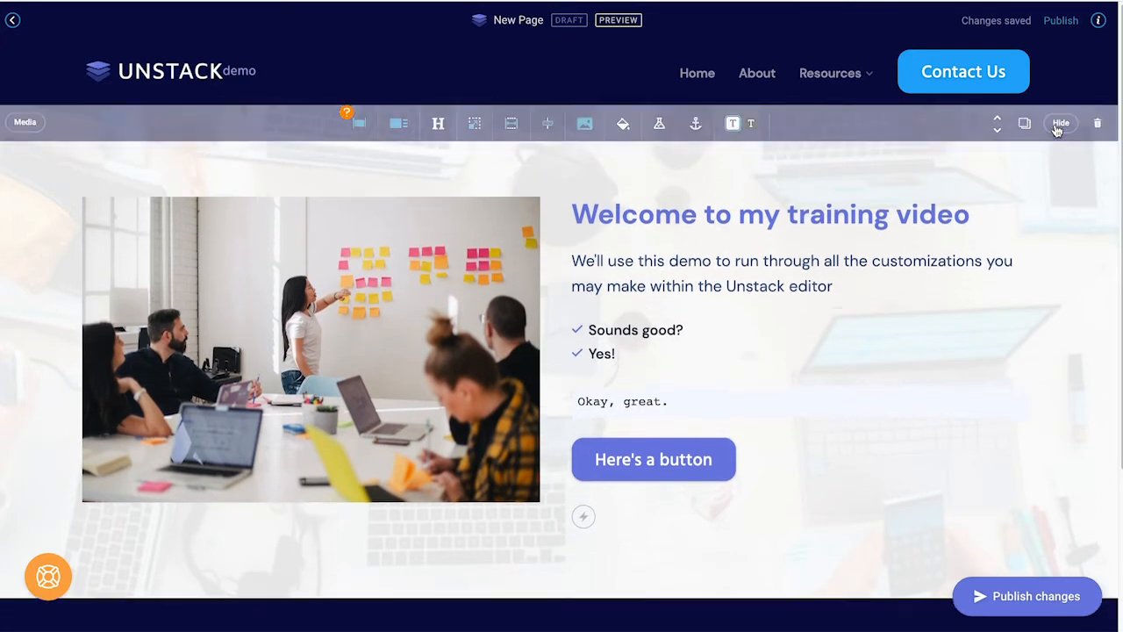
pyautogui.click(695, 154)
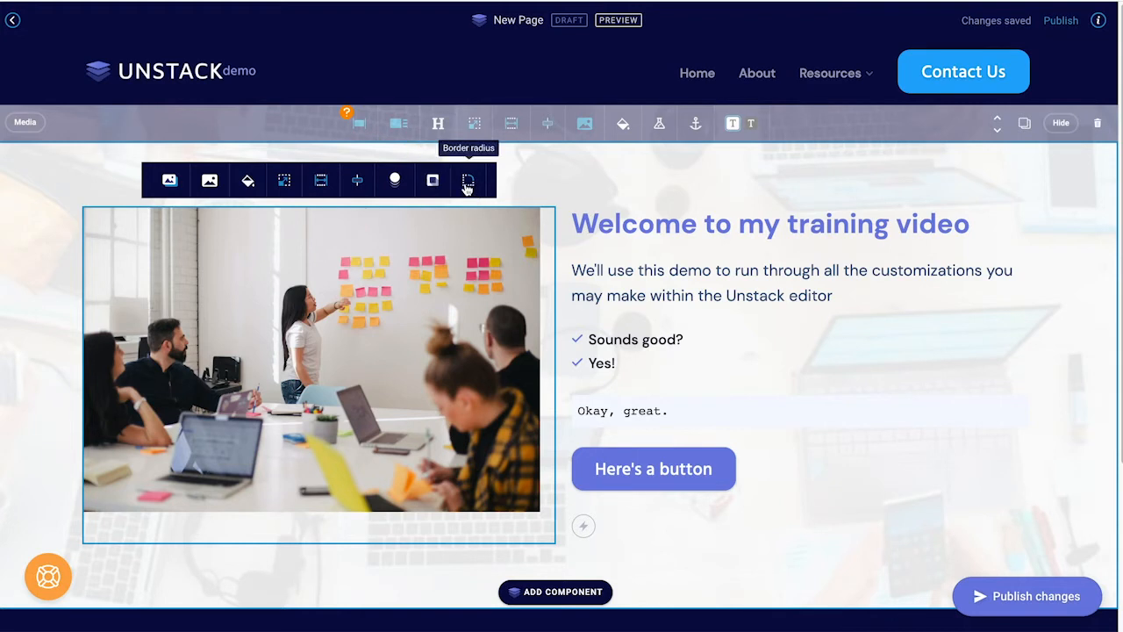
pyautogui.click(172, 181)
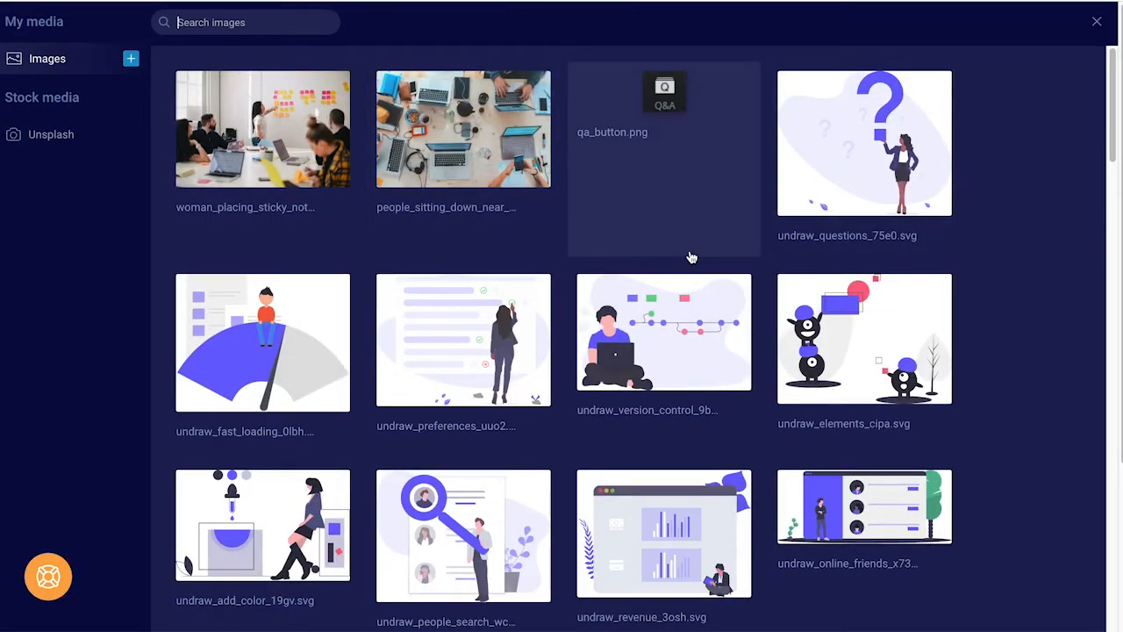
pyautogui.click(630, 330)
pyautogui.click(926, 254)
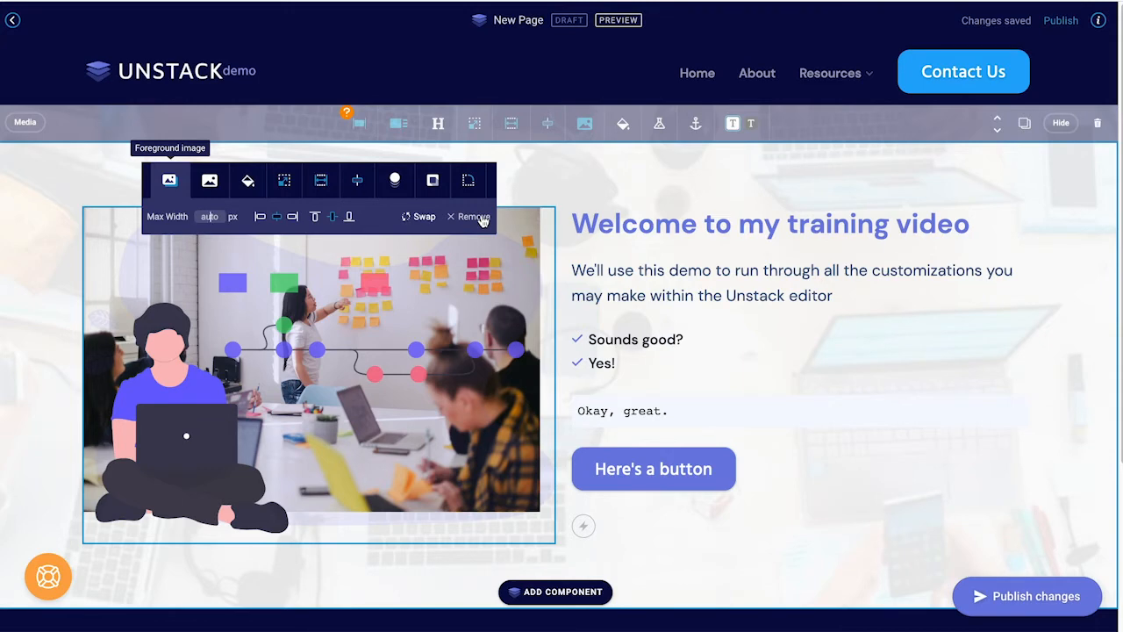
pyautogui.click(481, 219)
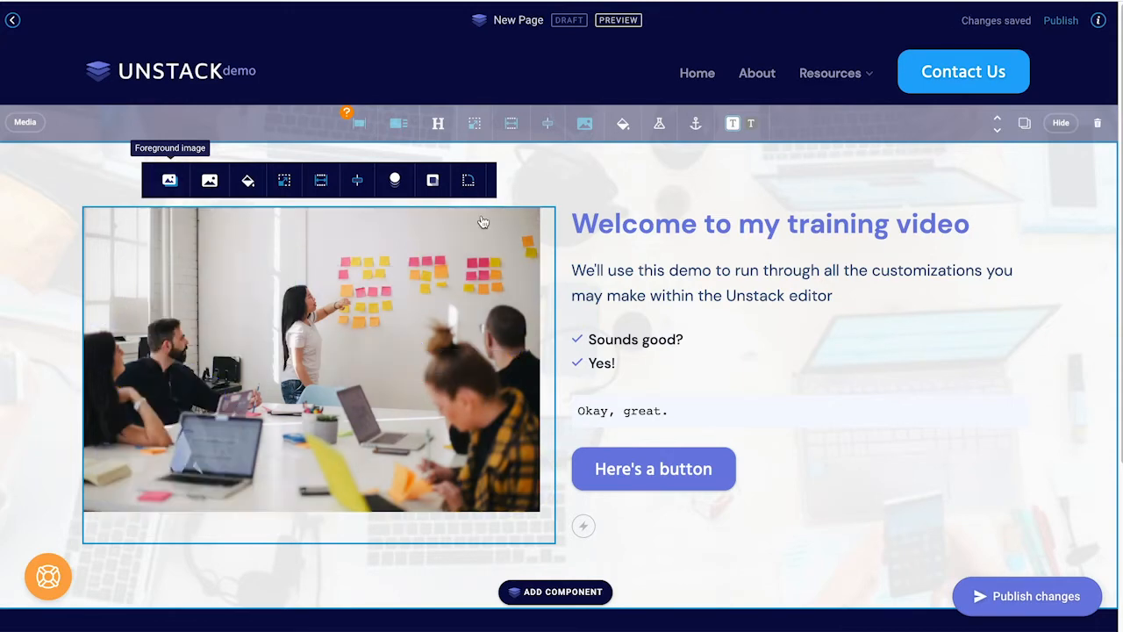
pyautogui.click(215, 195)
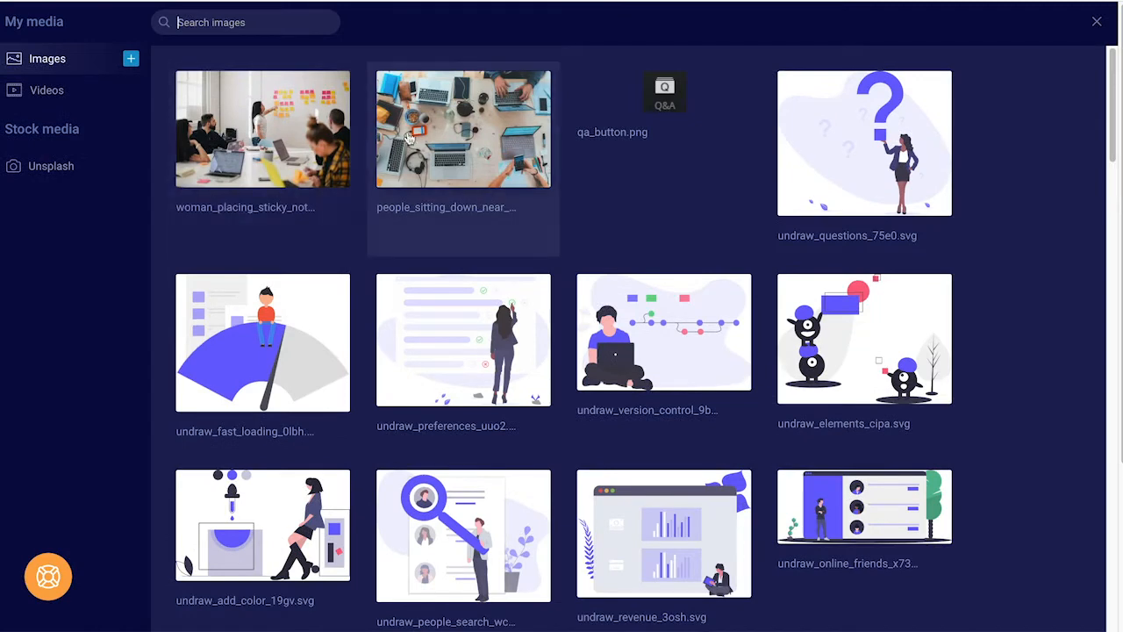
pyautogui.click(1097, 21)
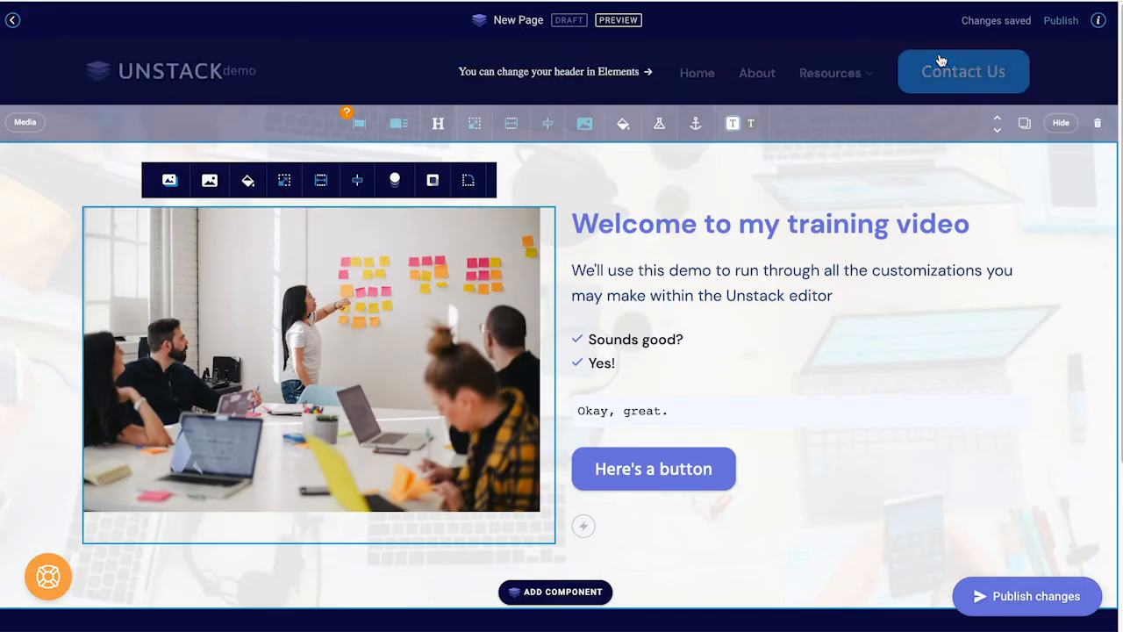
pyautogui.click(247, 182)
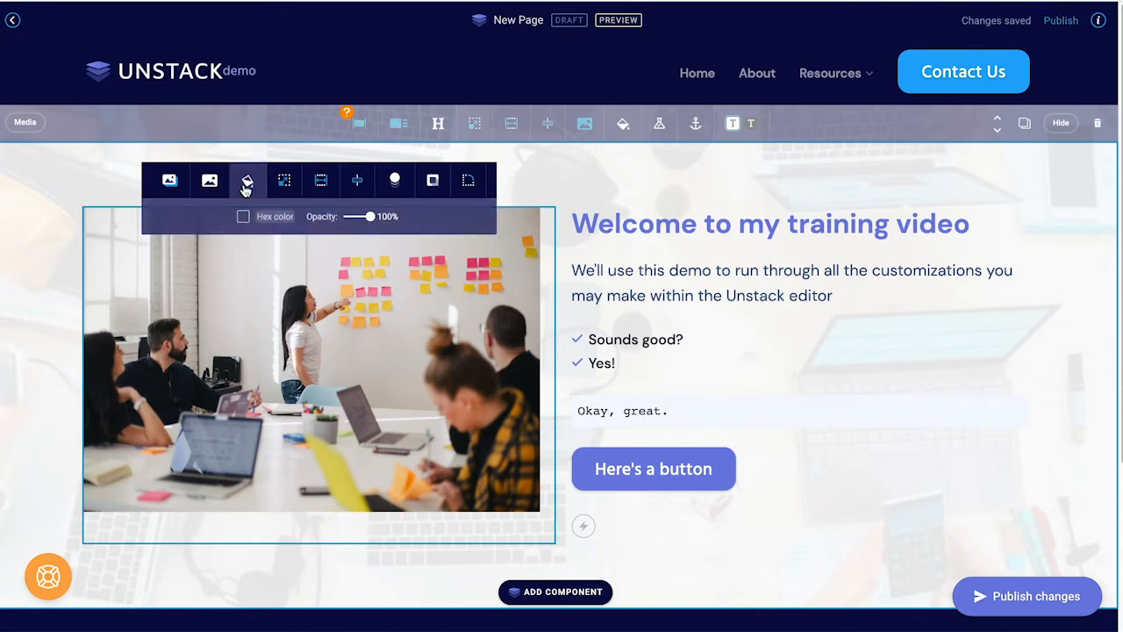
# Step: Give the welcome photo the fifth entrance animation style
pyautogui.click(288, 189)
pyautogui.click(318, 188)
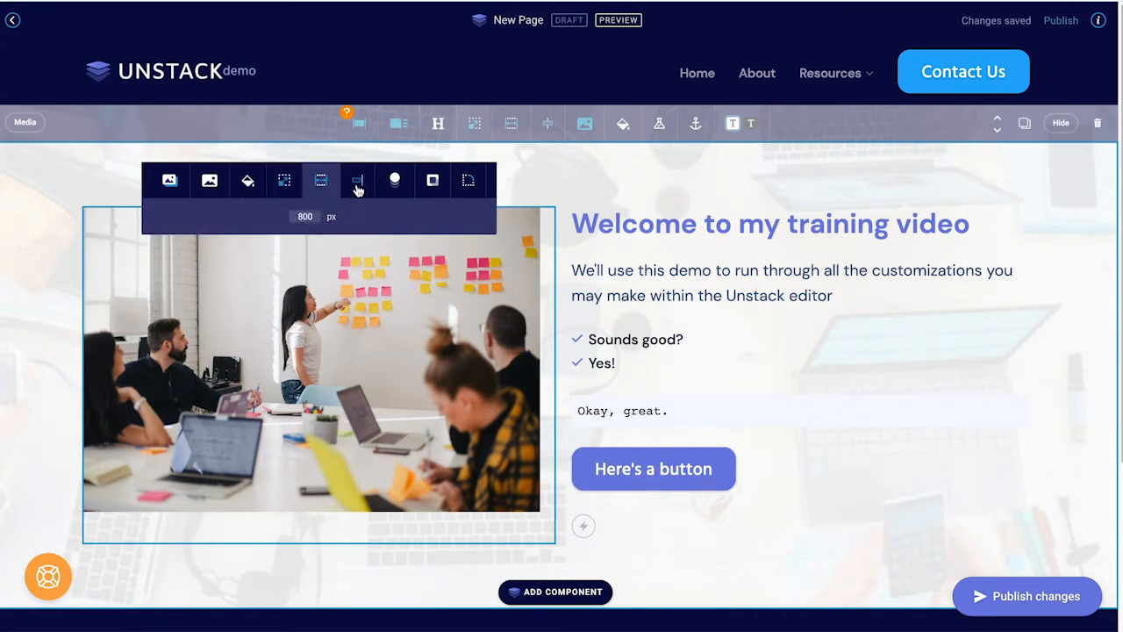
pyautogui.click(404, 181)
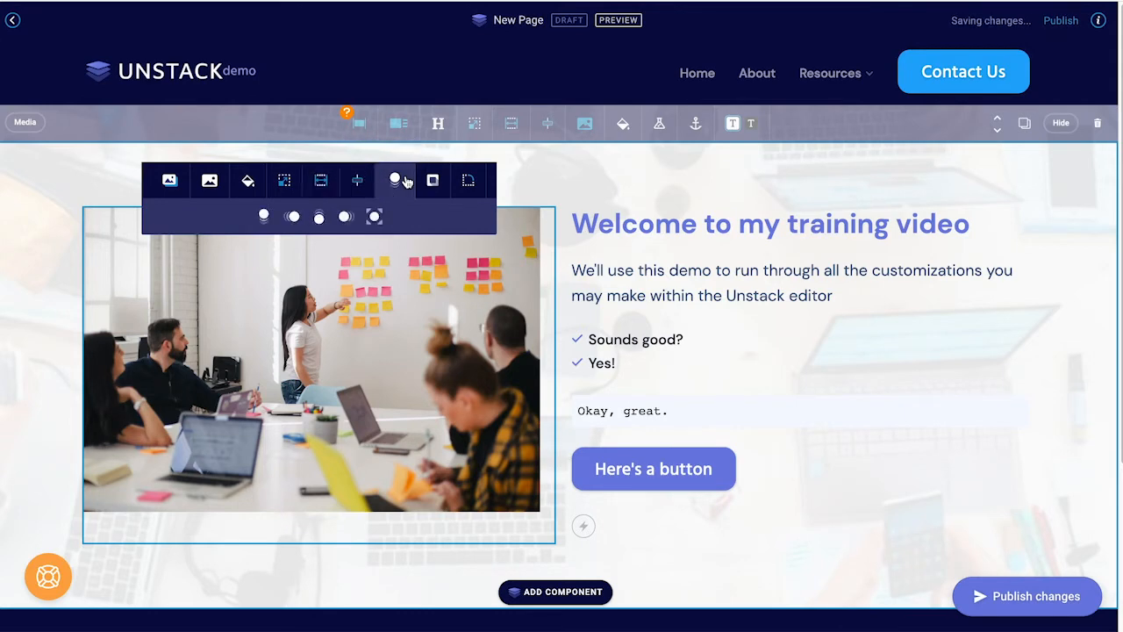
pyautogui.click(263, 219)
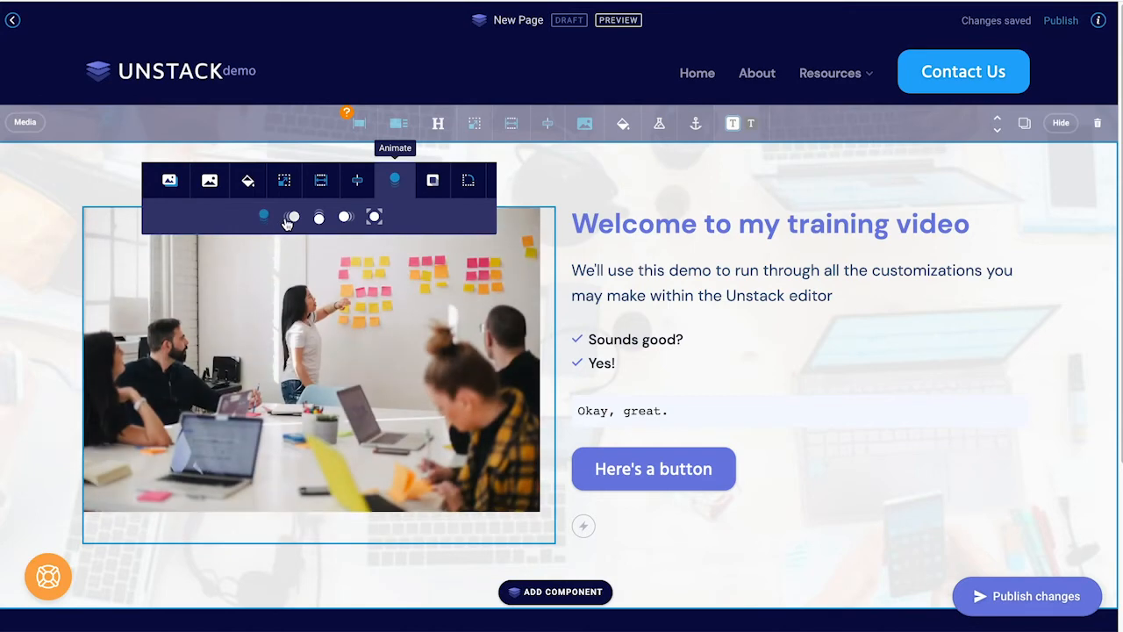
pyautogui.click(293, 219)
pyautogui.click(319, 220)
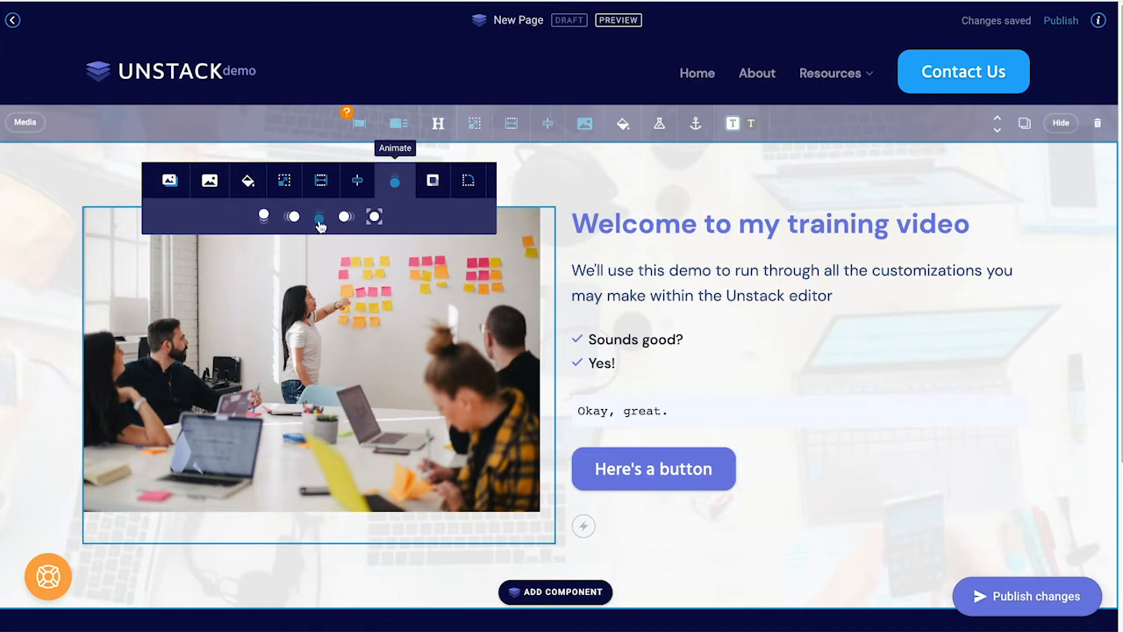
pyautogui.click(319, 220)
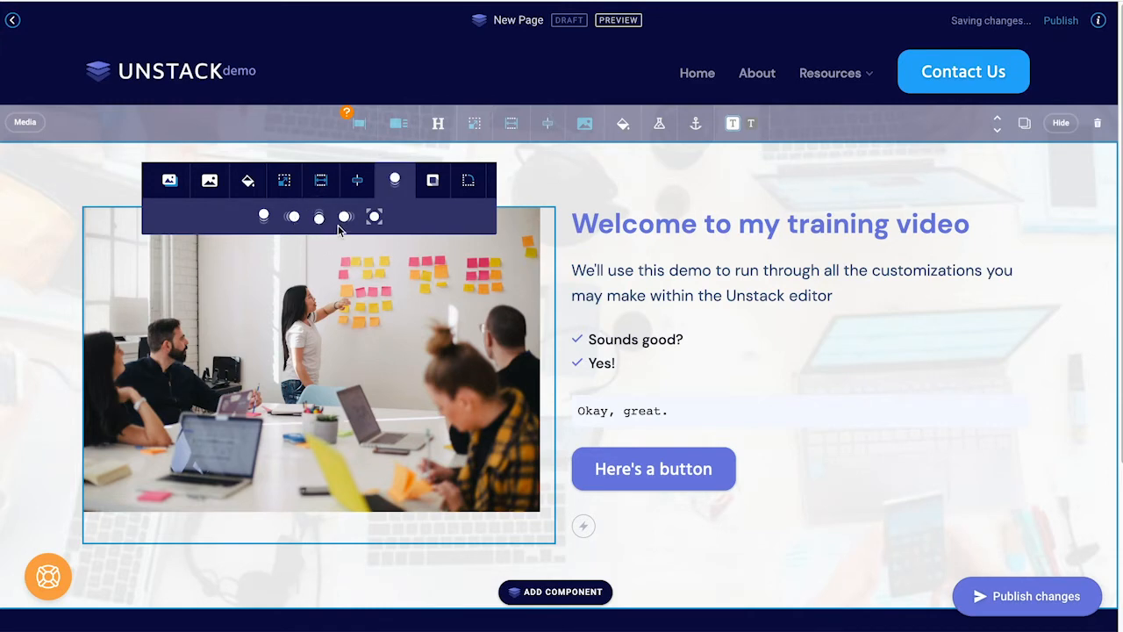
pyautogui.click(375, 216)
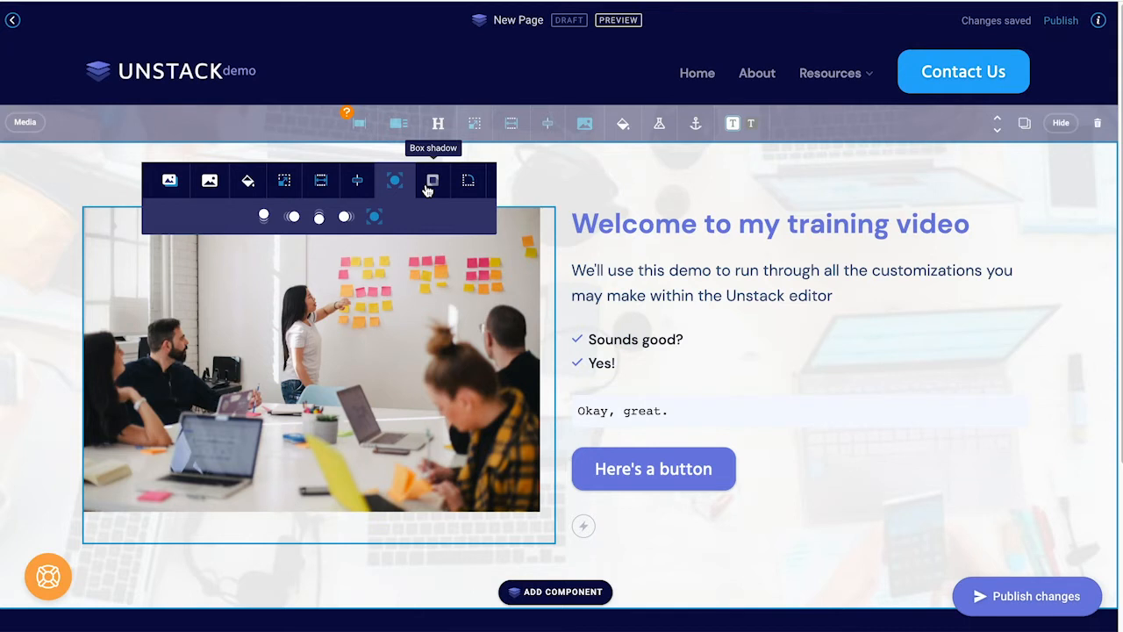
# Step: Add a drop shadow to the photo and round its corners to 30 px
pyautogui.click(430, 187)
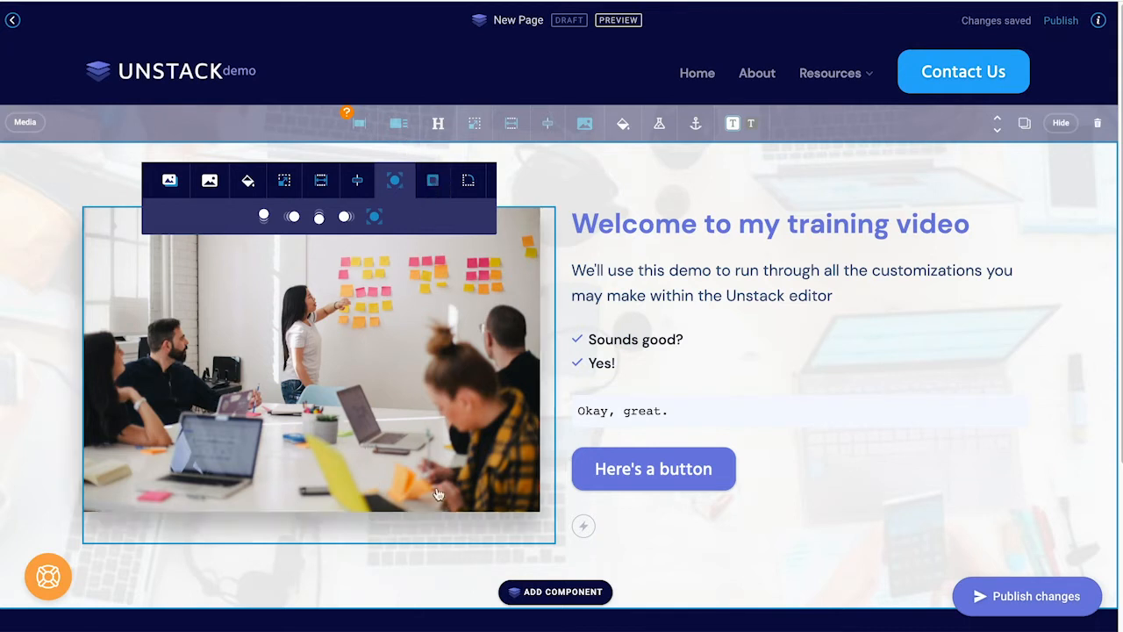
pyautogui.click(467, 189)
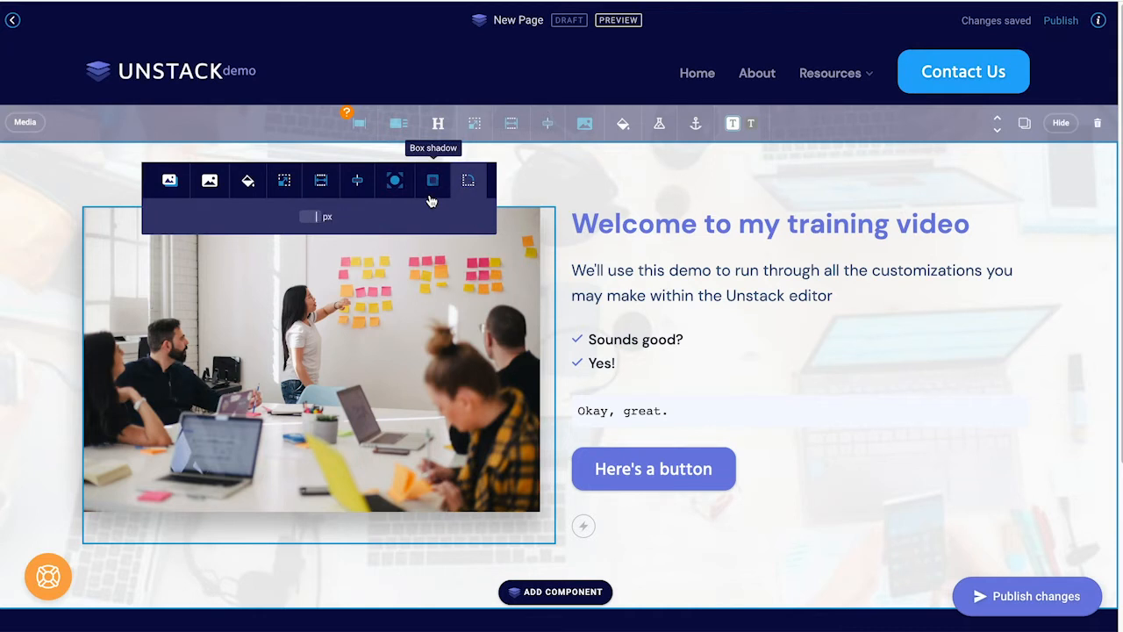
pyautogui.write('30')
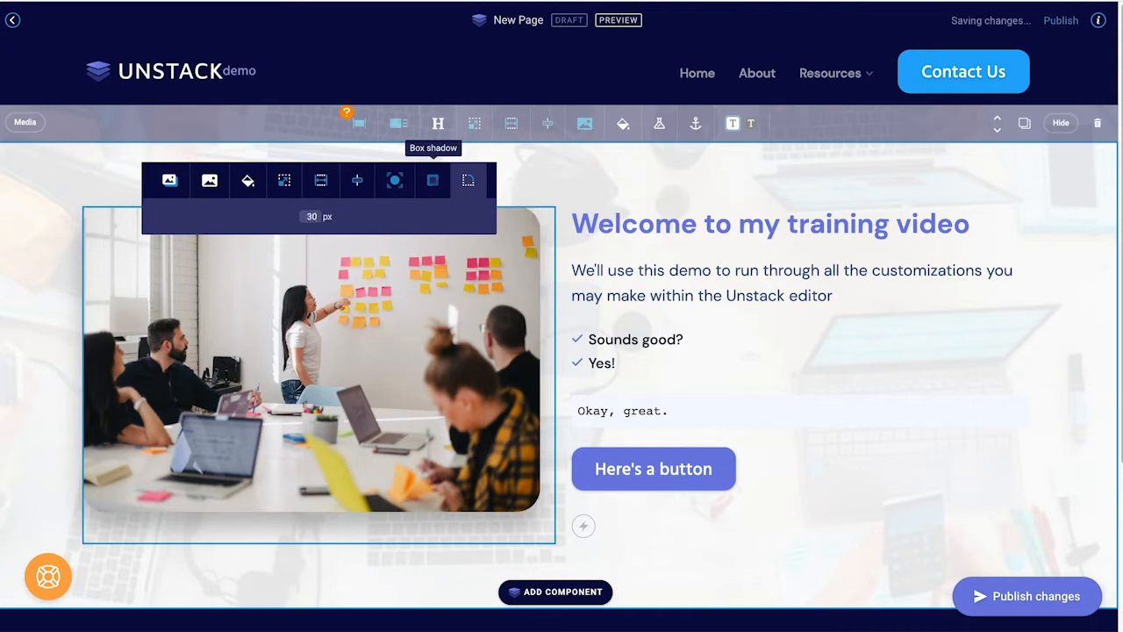
pyautogui.click(25, 373)
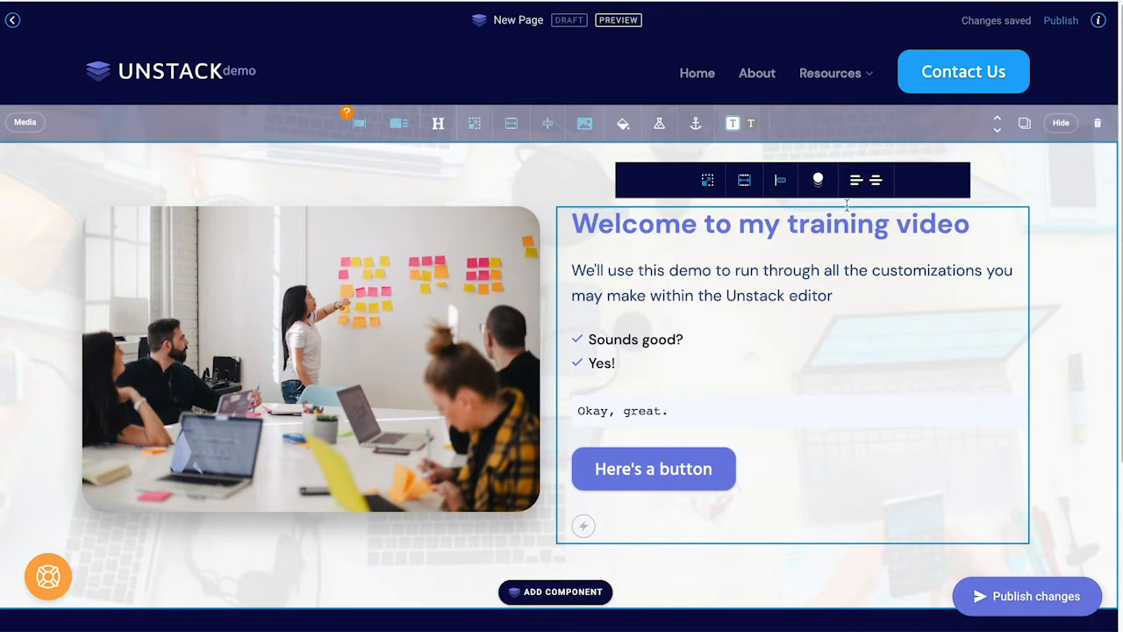
pyautogui.click(871, 191)
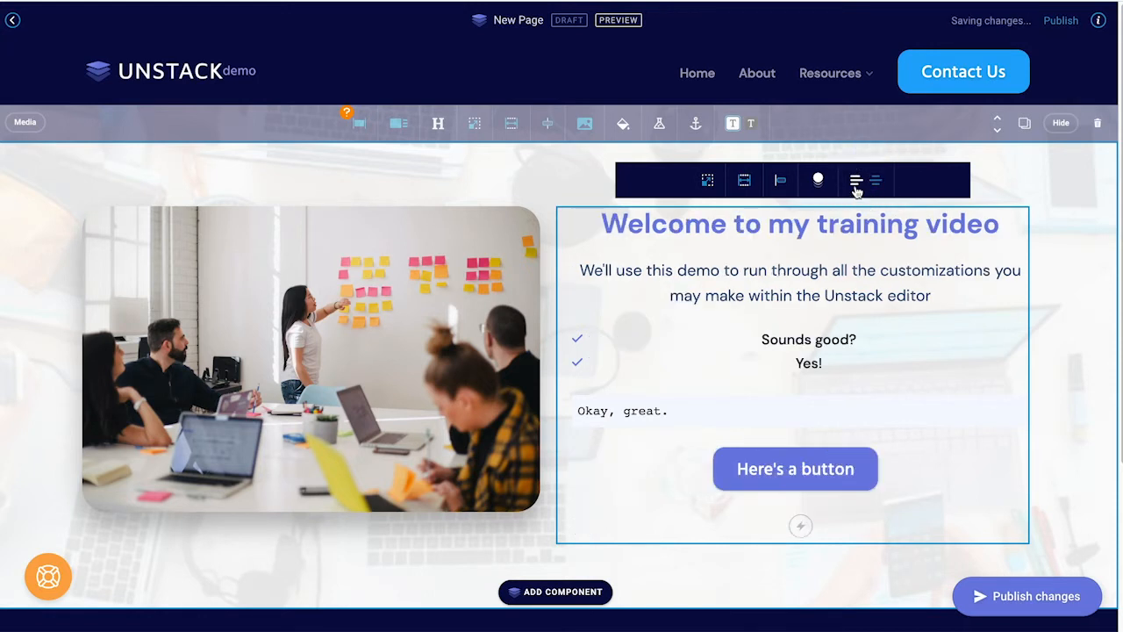
pyautogui.click(855, 187)
pyautogui.click(734, 331)
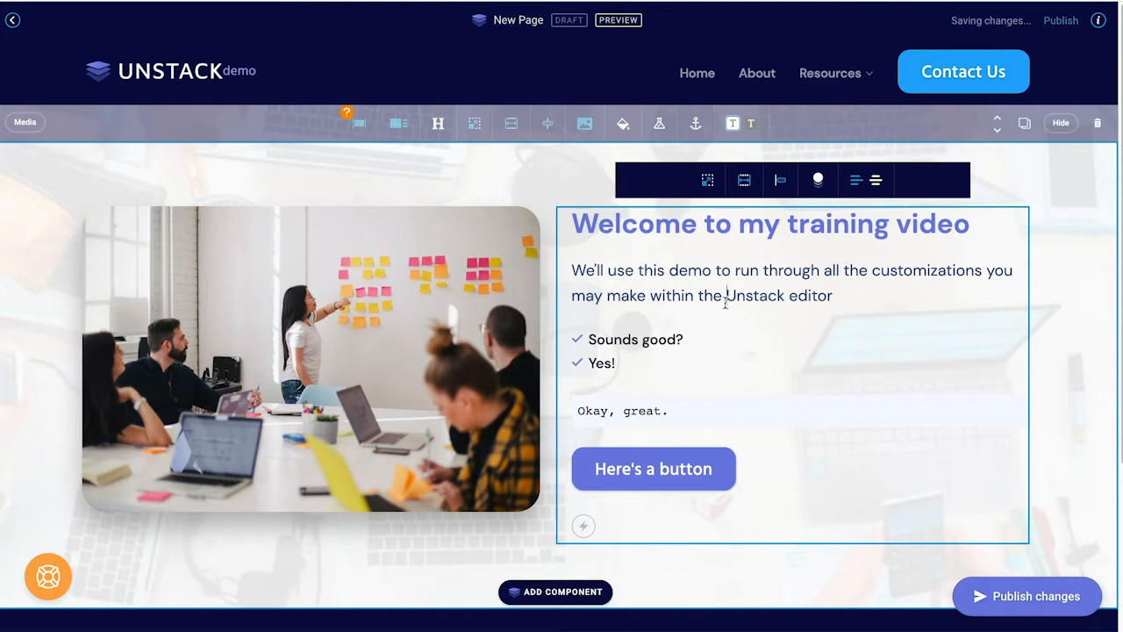
pyautogui.click(725, 299)
pyautogui.tripleClick(725, 298)
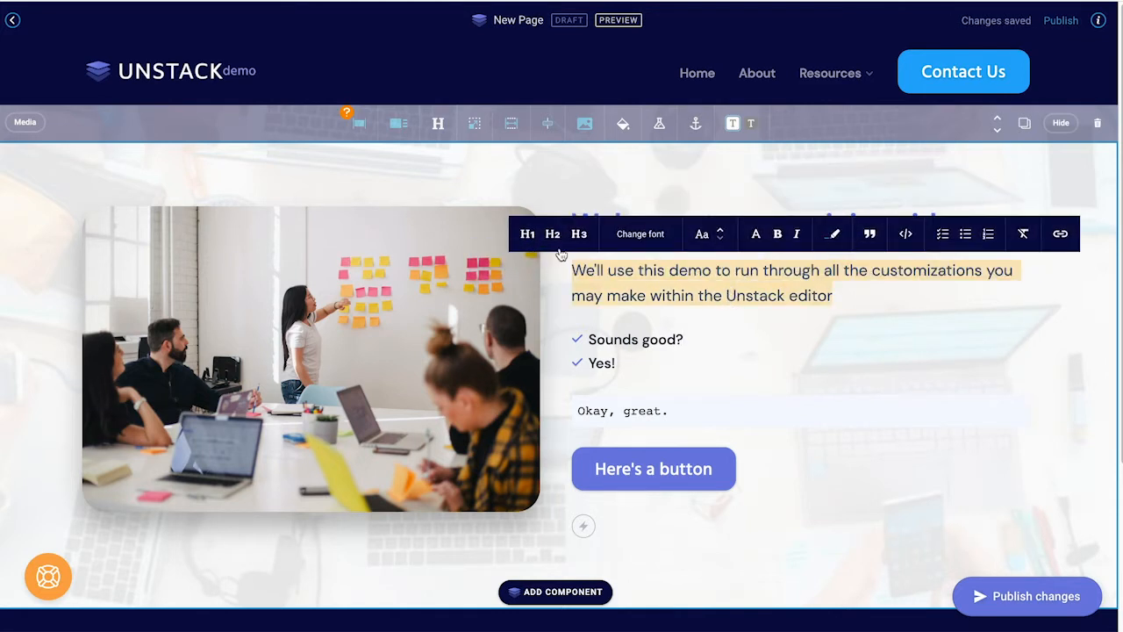
pyautogui.click(640, 241)
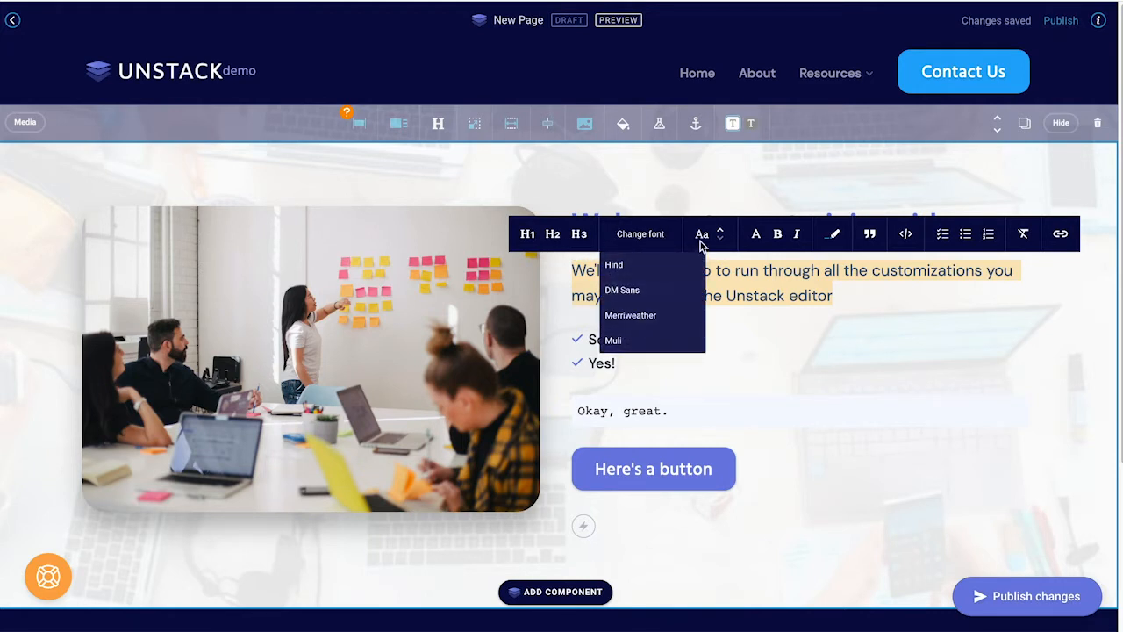
pyautogui.click(757, 238)
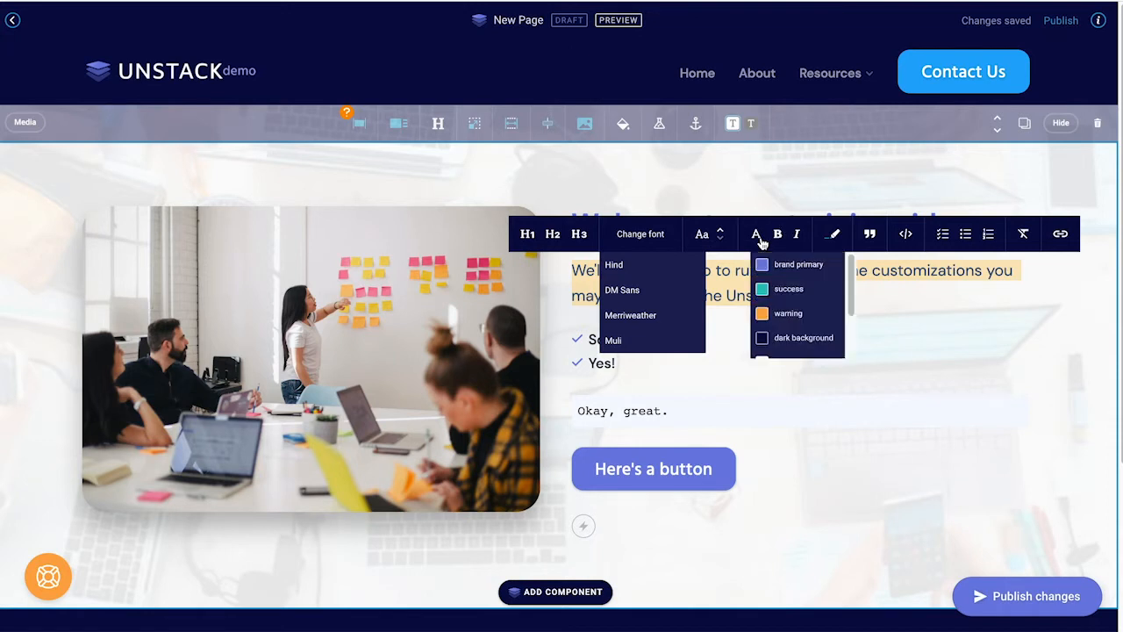
pyautogui.click(775, 238)
pyautogui.click(775, 238)
pyautogui.click(797, 237)
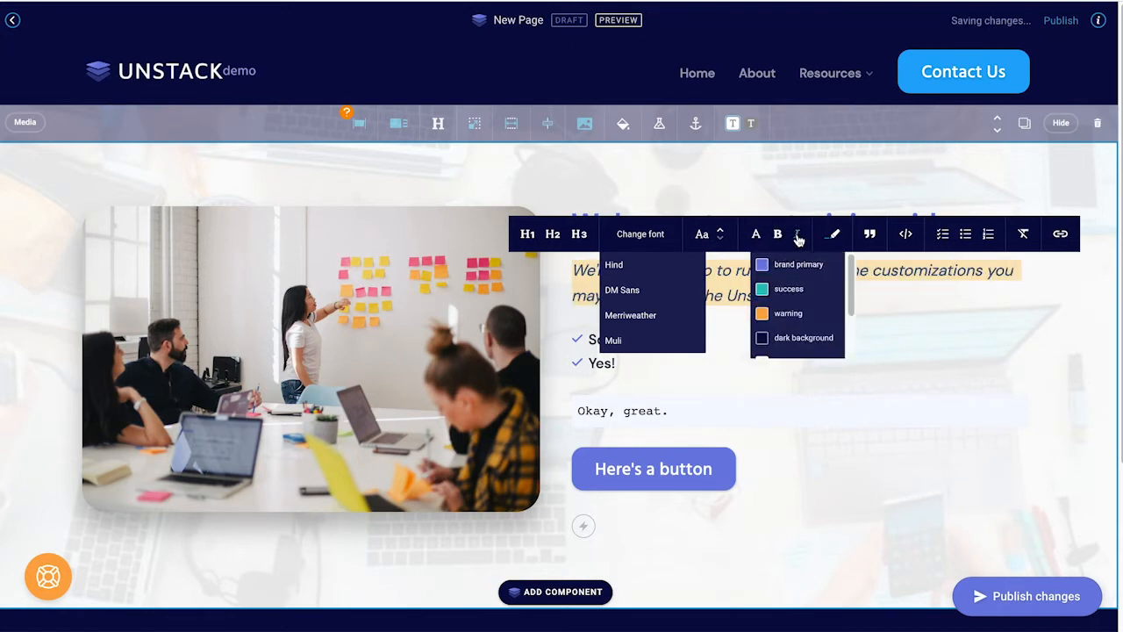
pyautogui.click(797, 236)
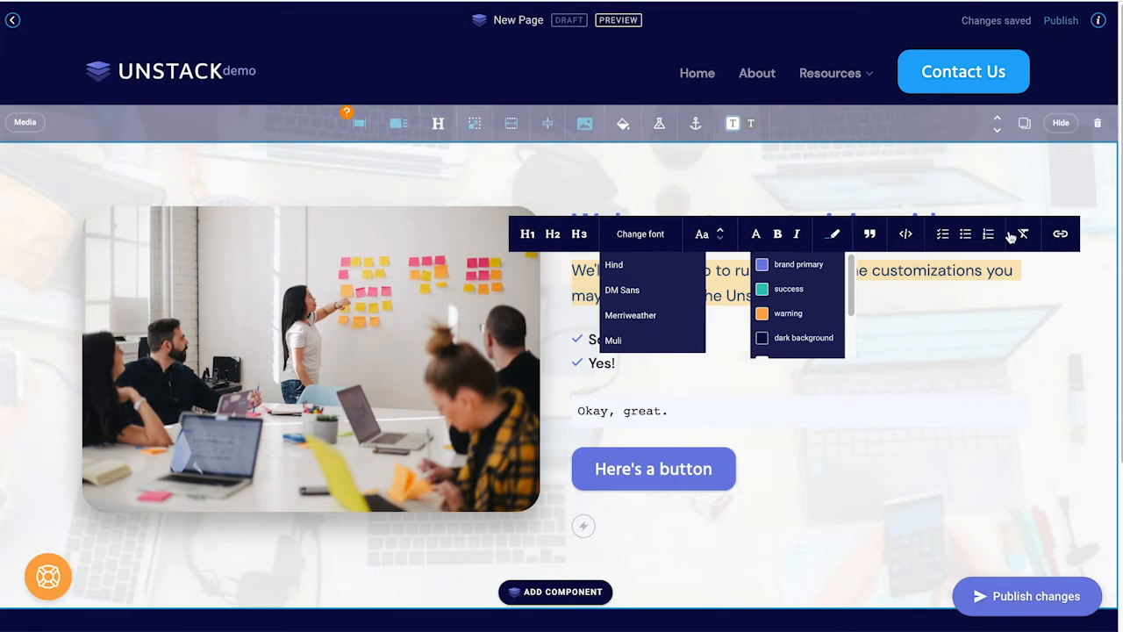
pyautogui.click(889, 268)
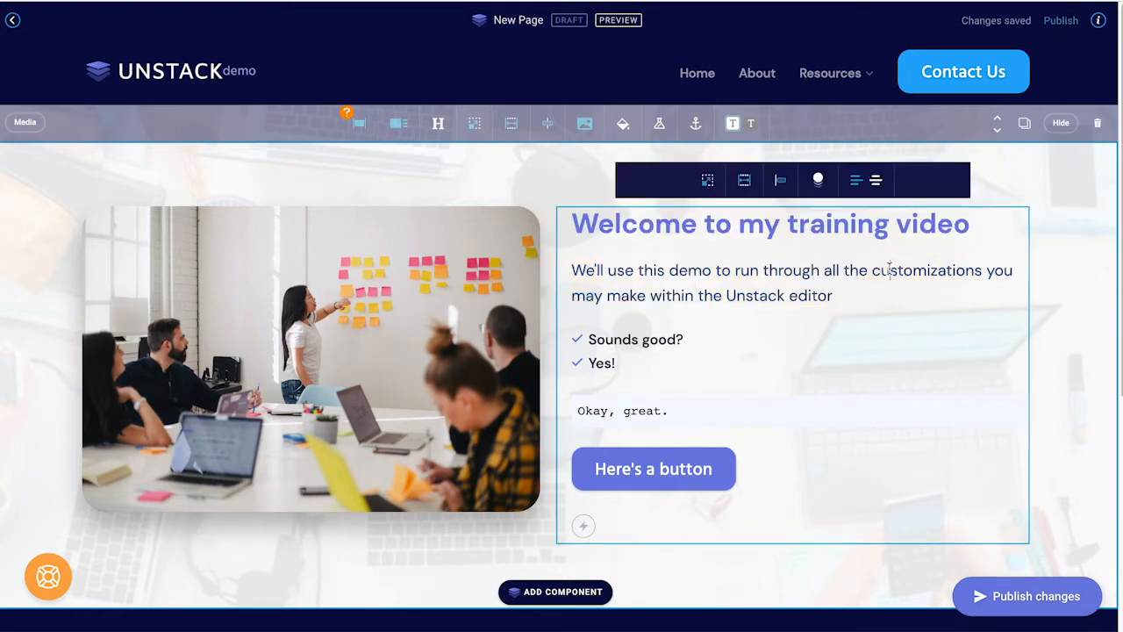
pyautogui.doubleClick(892, 271)
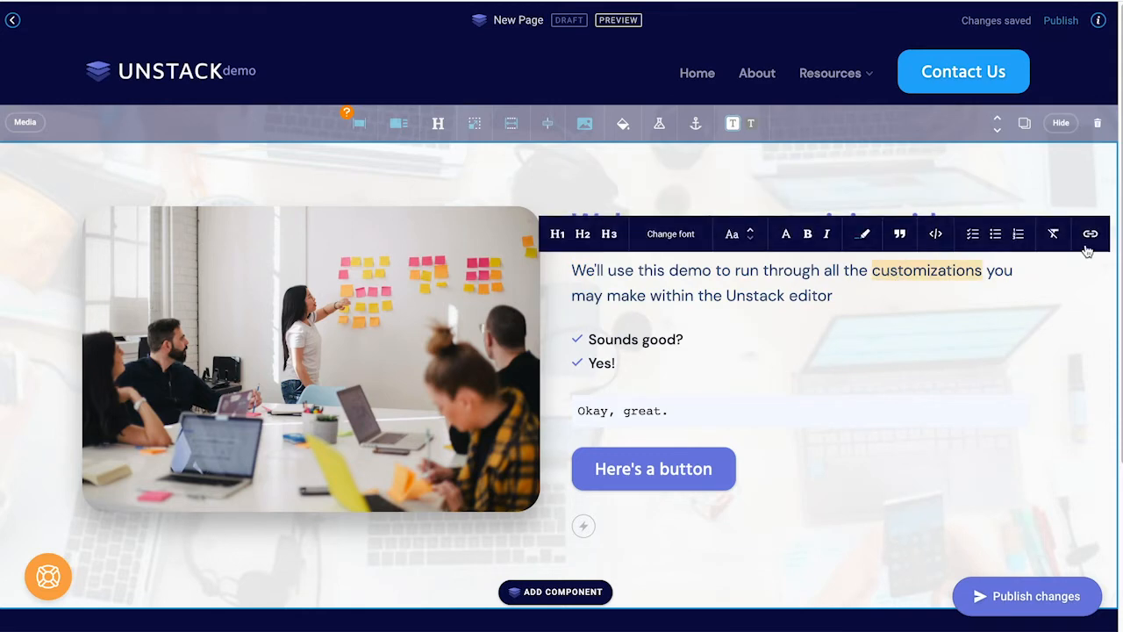
pyautogui.click(1088, 238)
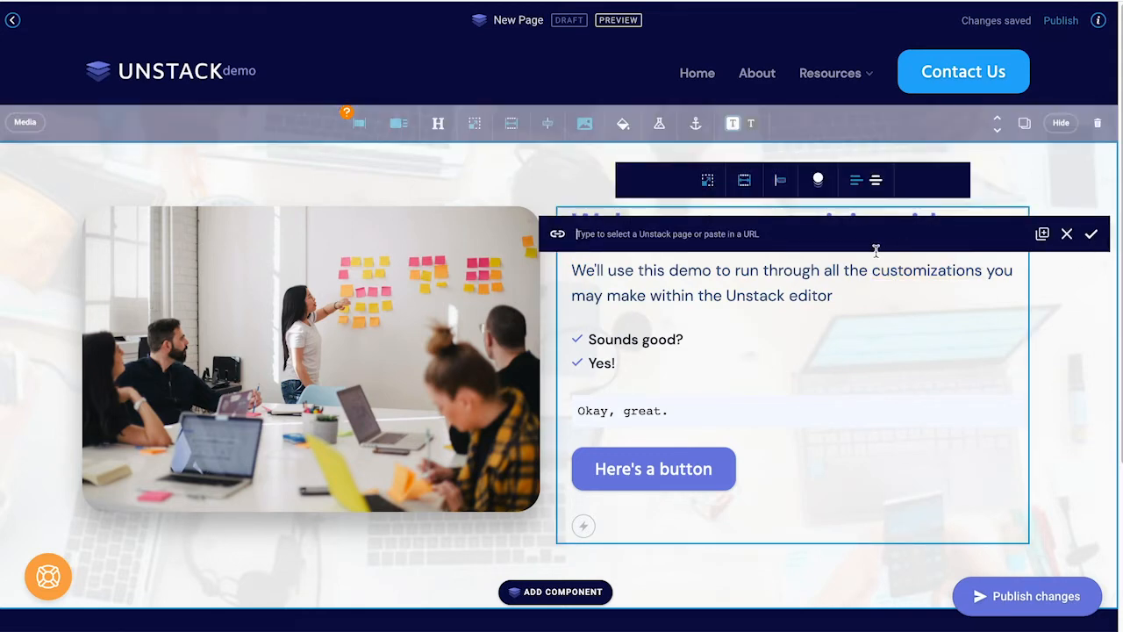
pyautogui.write('home')
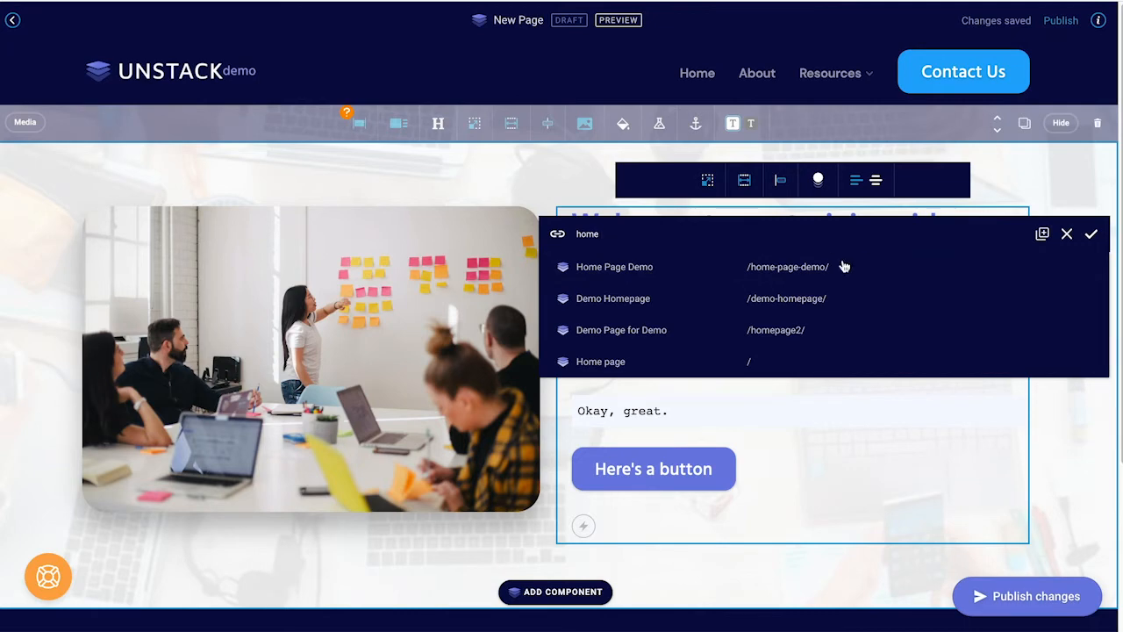
pyautogui.doubleClick(823, 232)
pyautogui.write('t')
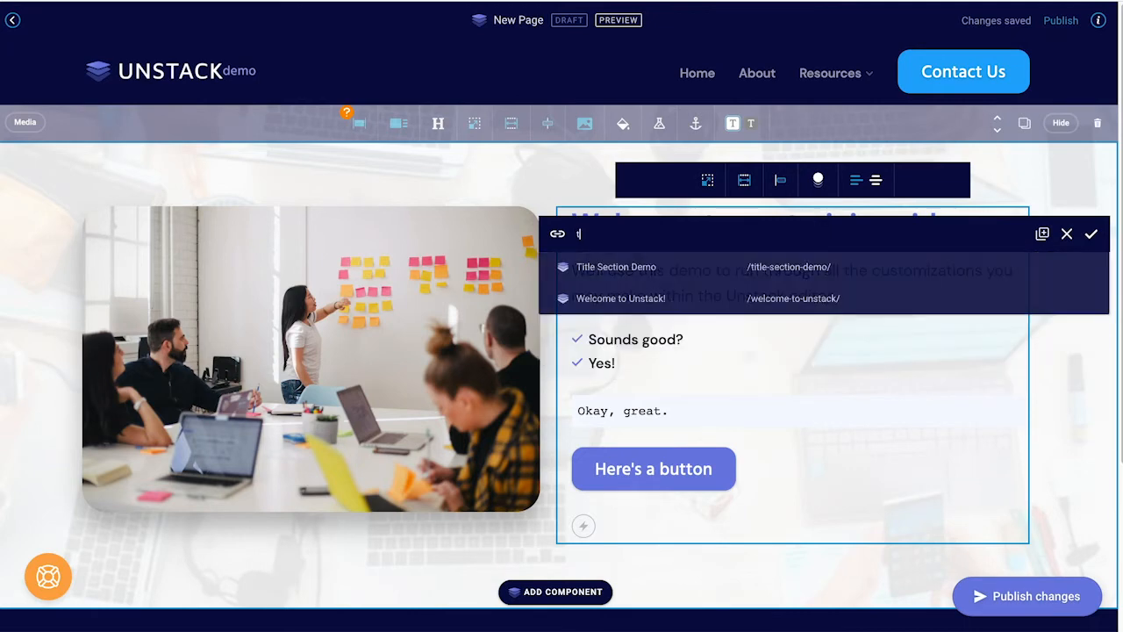
pyautogui.press('BackSpace')
pyautogui.write('https://example.com')
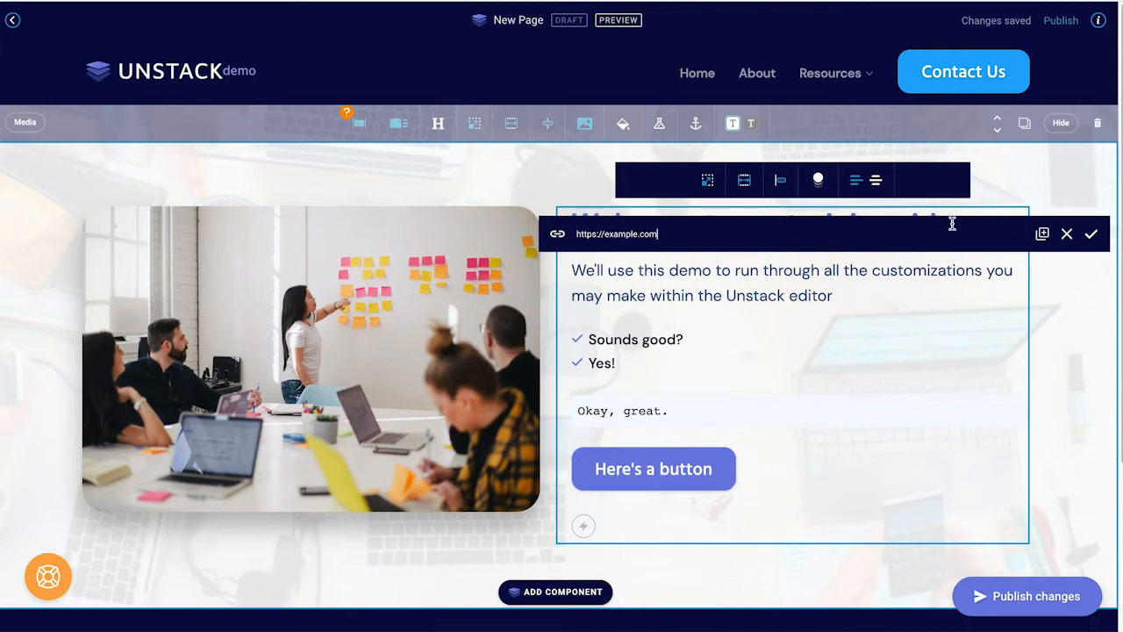
pyautogui.click(1044, 235)
pyautogui.click(1091, 234)
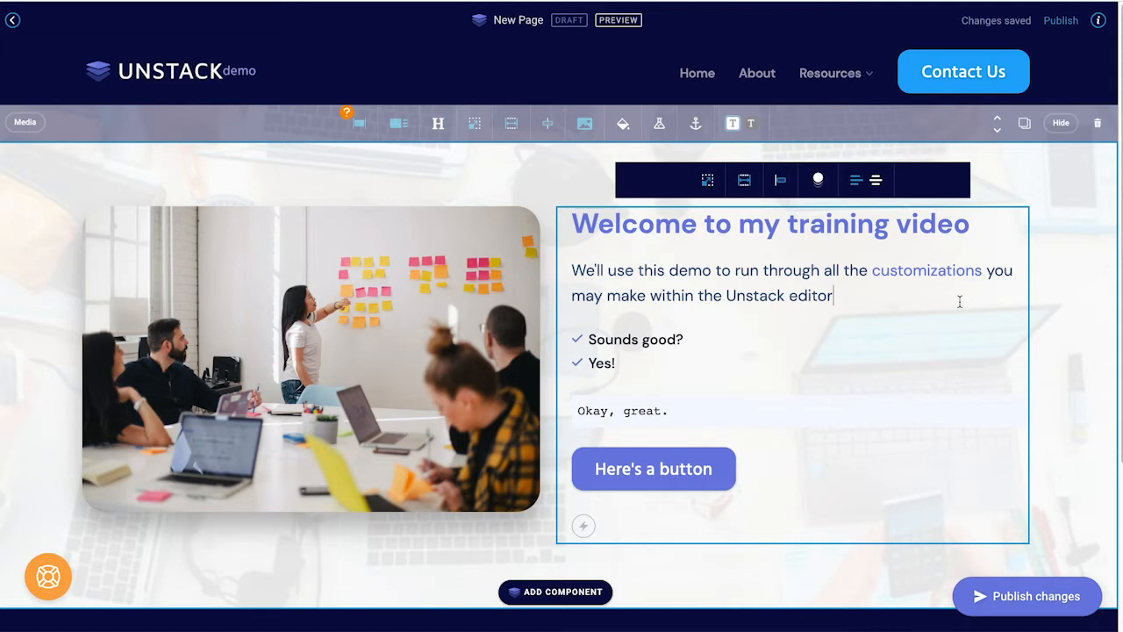
pyautogui.click(693, 467)
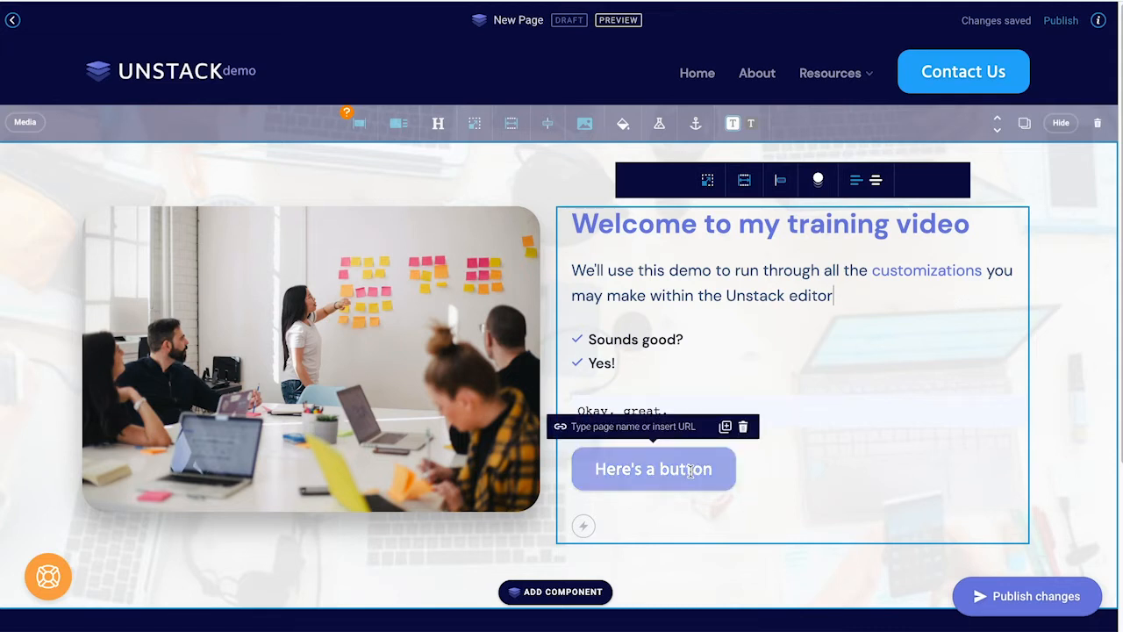
# Step: Delete the 'Here's a button' button and add a Primary button labelled 'Click here'
pyautogui.click(743, 427)
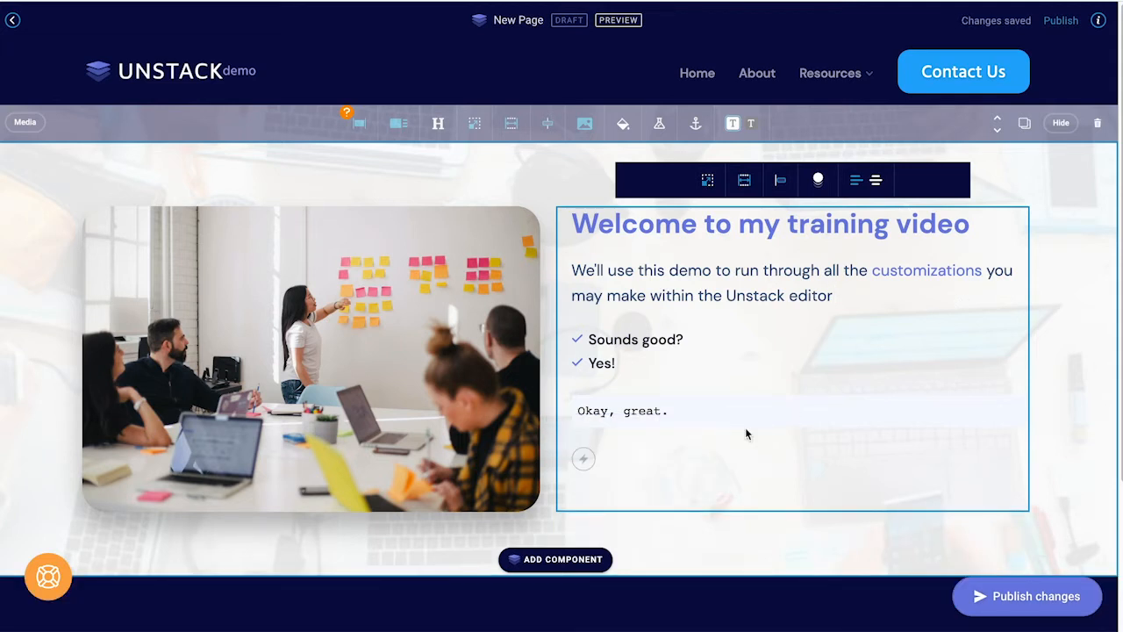
pyautogui.click(584, 460)
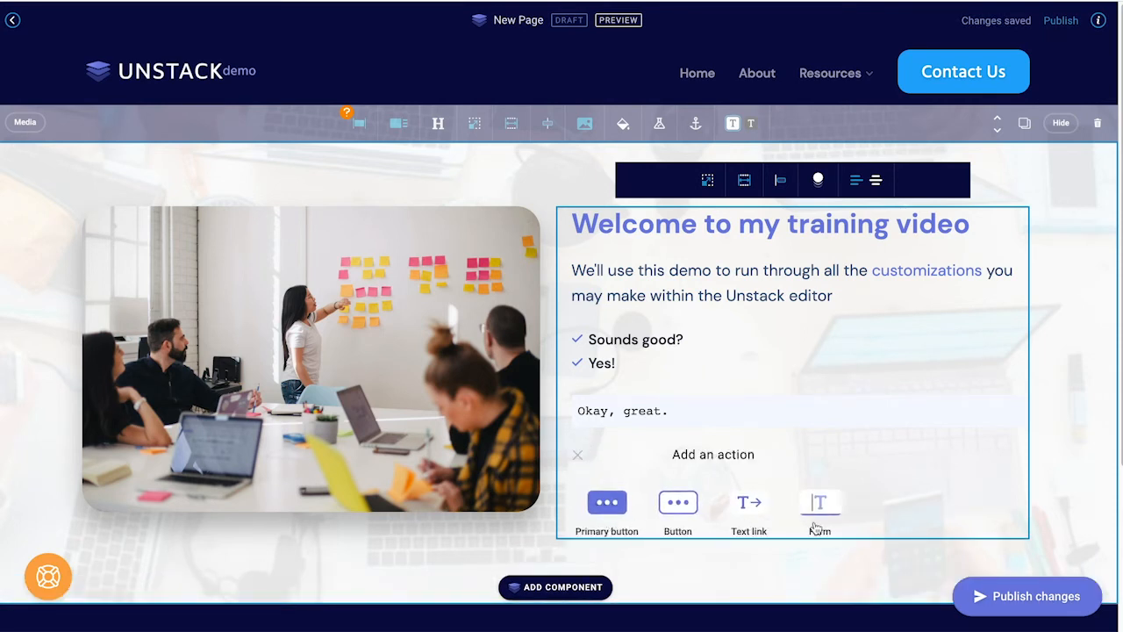
pyautogui.click(607, 503)
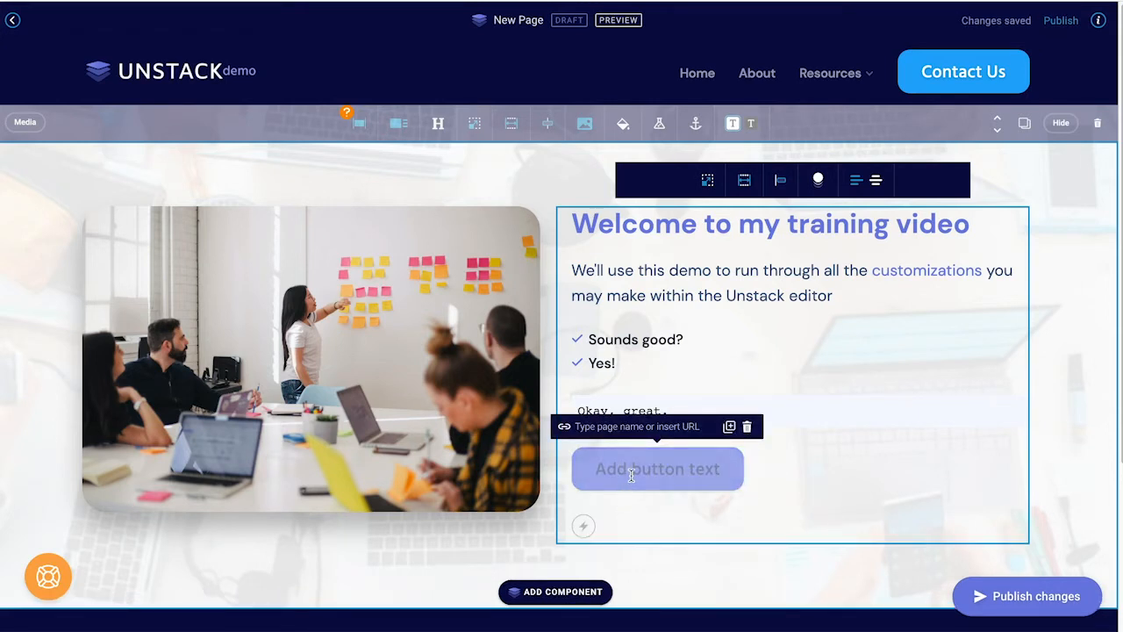
pyautogui.write('Click here')
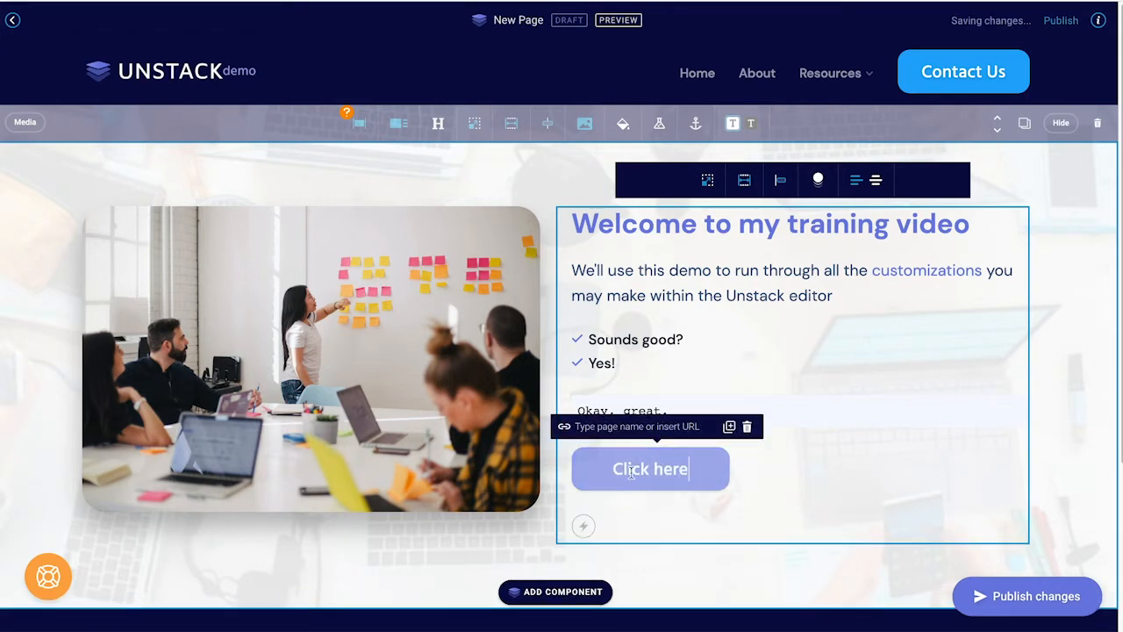
# Step: Link the 'Click here' button to the Home page, then delete it as well
pyautogui.click(637, 427)
pyautogui.write('home')
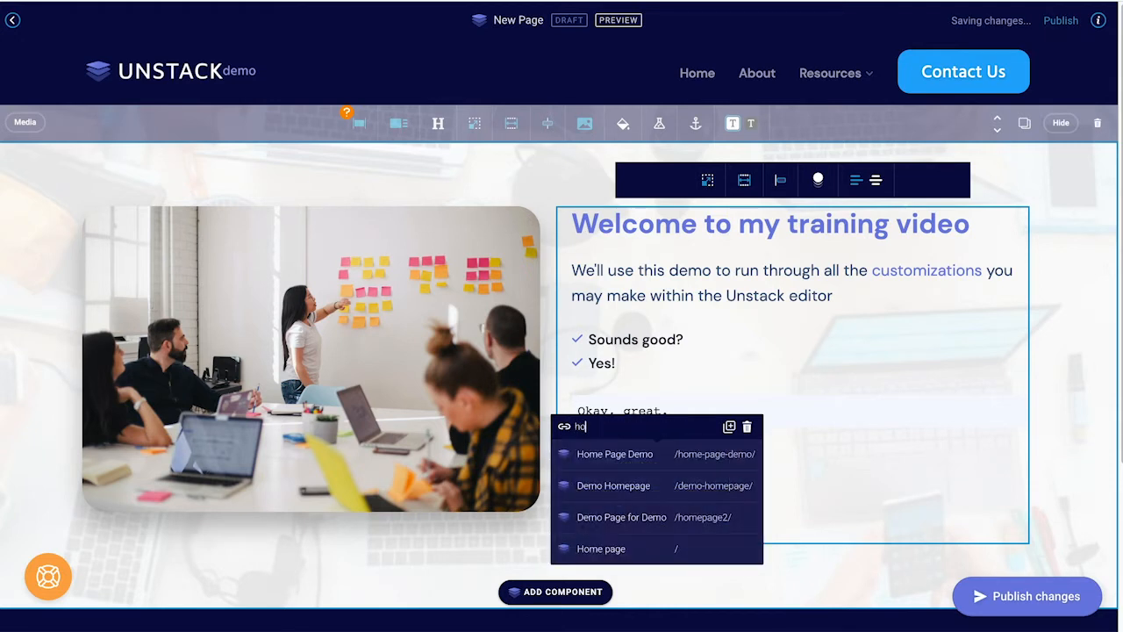
pyautogui.click(642, 552)
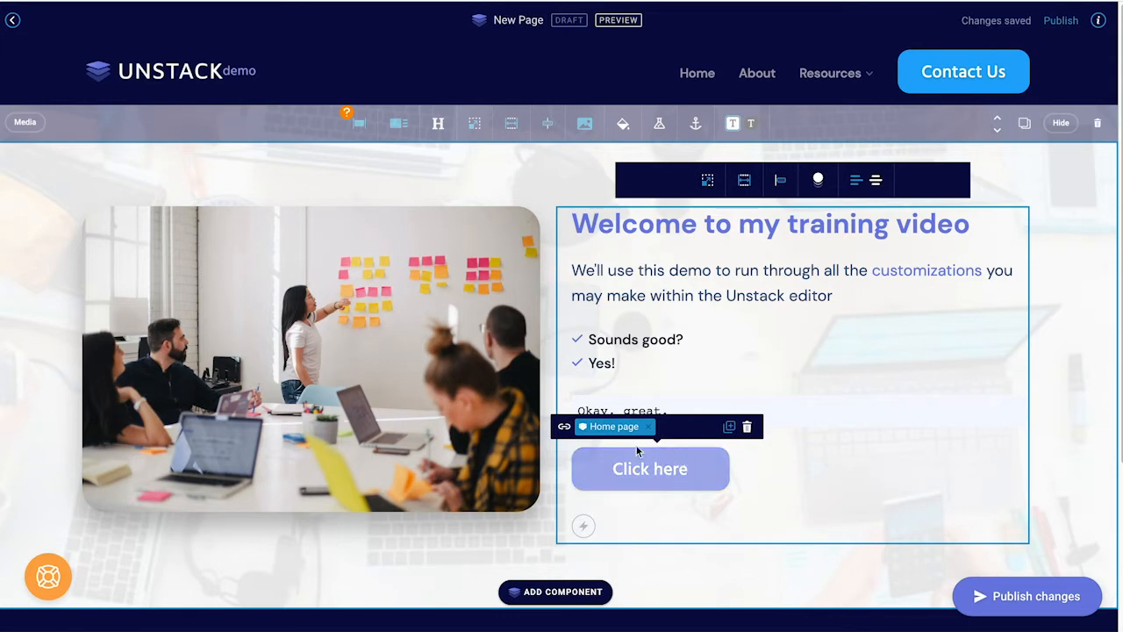
pyautogui.click(747, 428)
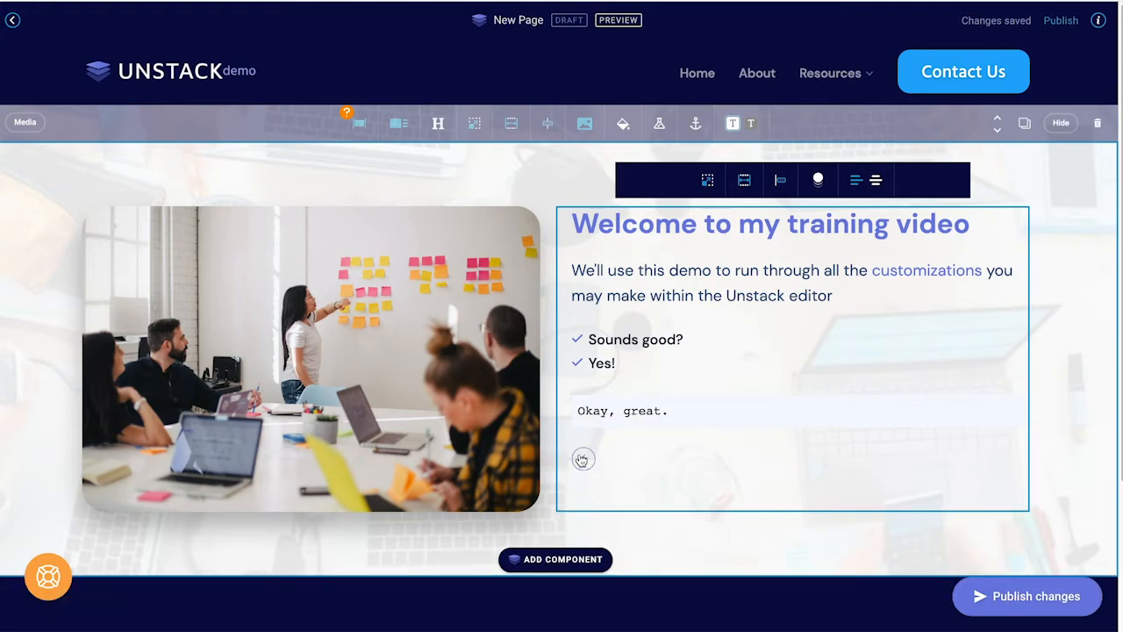
pyautogui.click(542, 557)
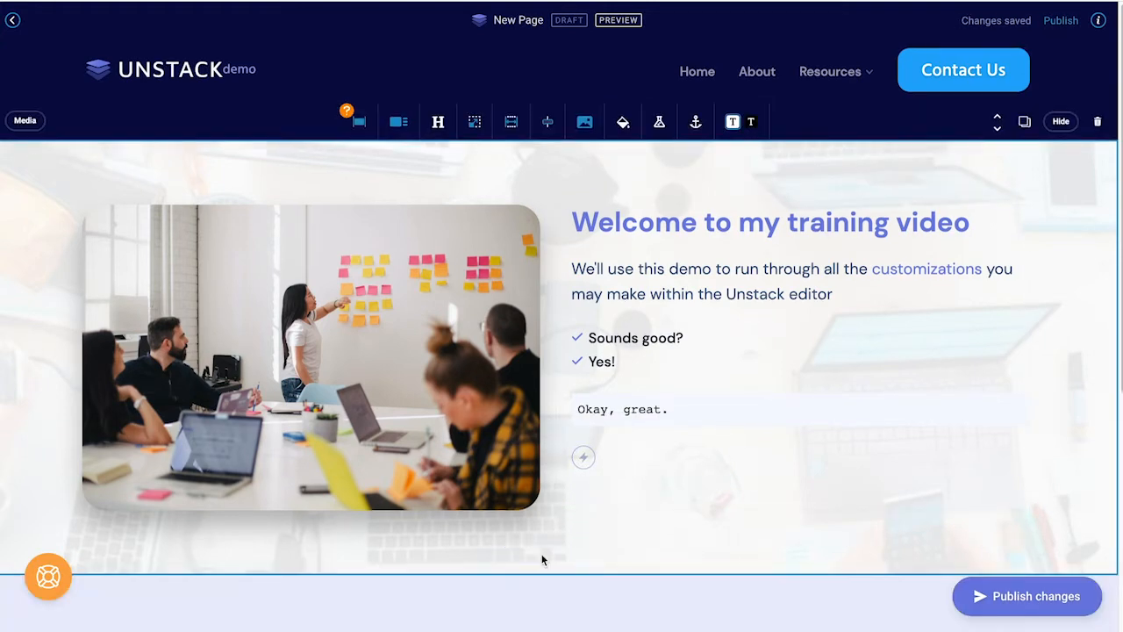
# Step: Insert a Call-to-action section under the welcome section and type the heading 'Contact Us'
pyautogui.scroll(-5, 169, 405)
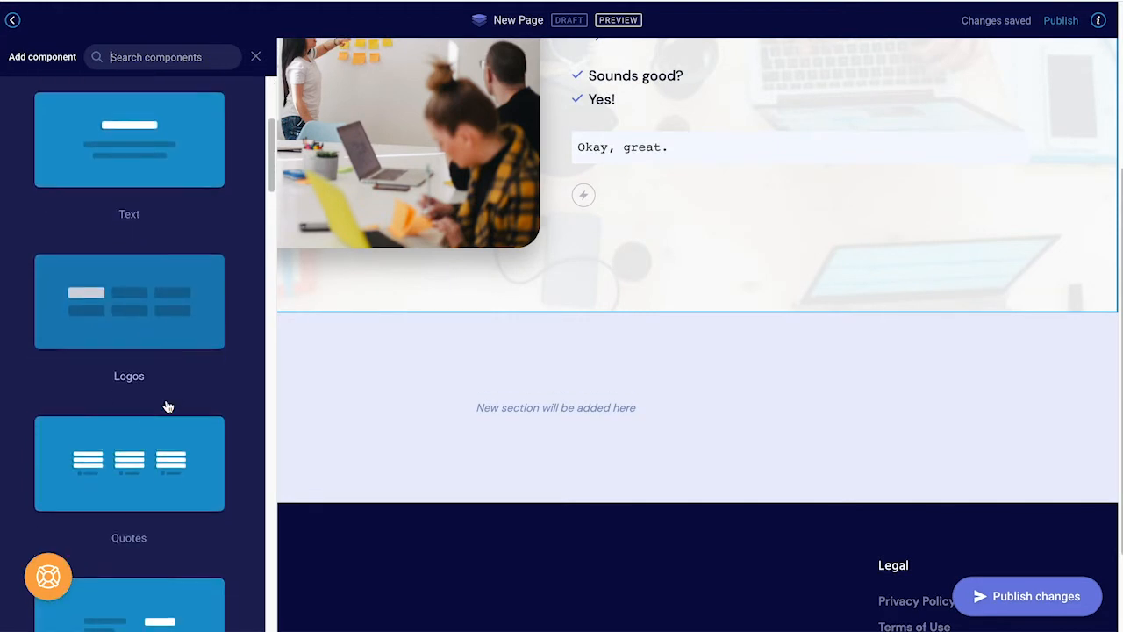
pyautogui.click(255, 56)
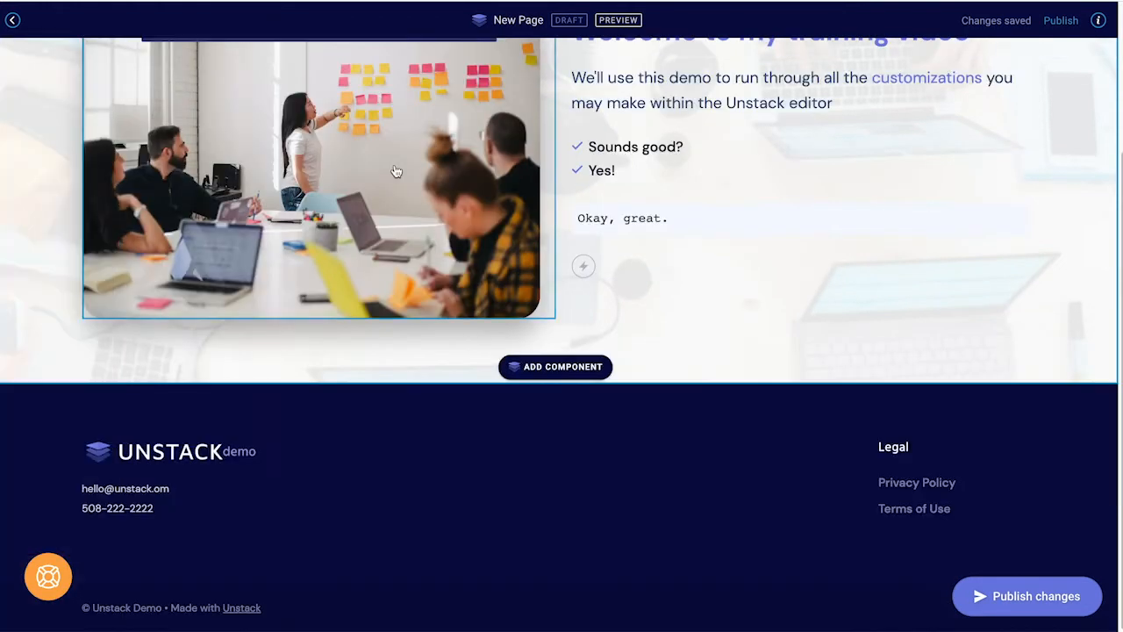
pyautogui.click(541, 372)
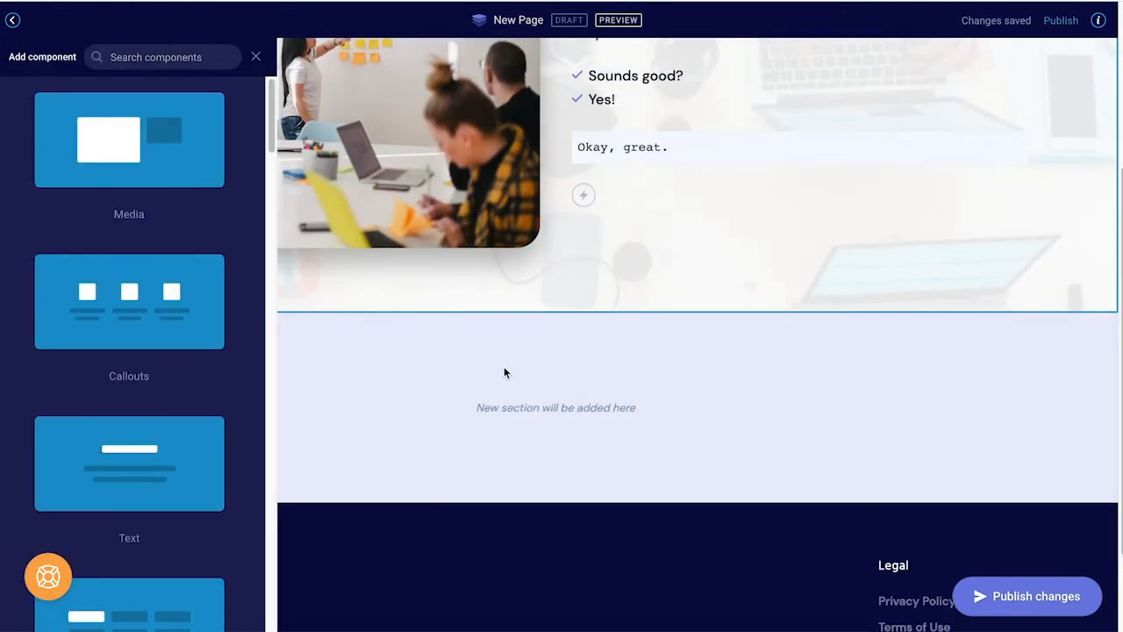
pyautogui.scroll(-5, 163, 416)
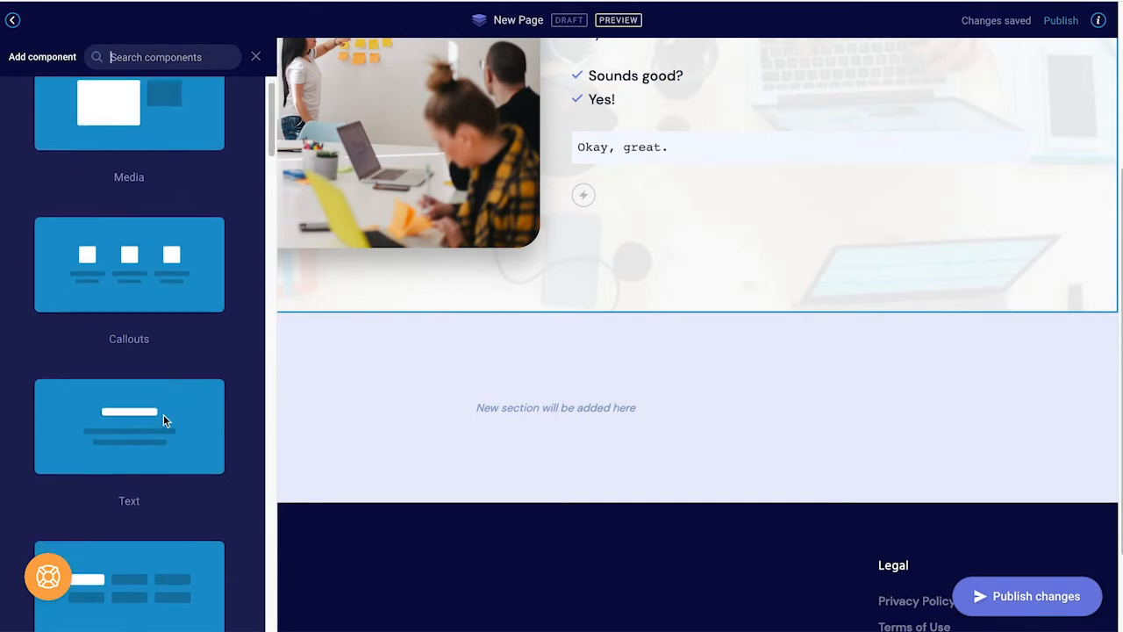
pyautogui.scroll(-3, 164, 420)
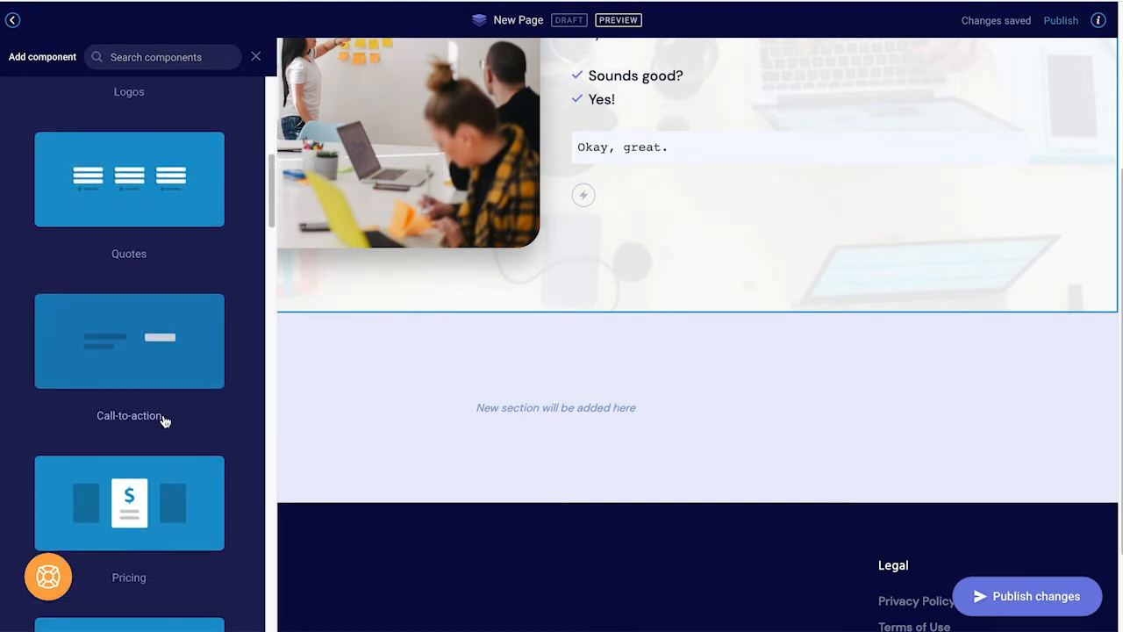
pyautogui.click(129, 361)
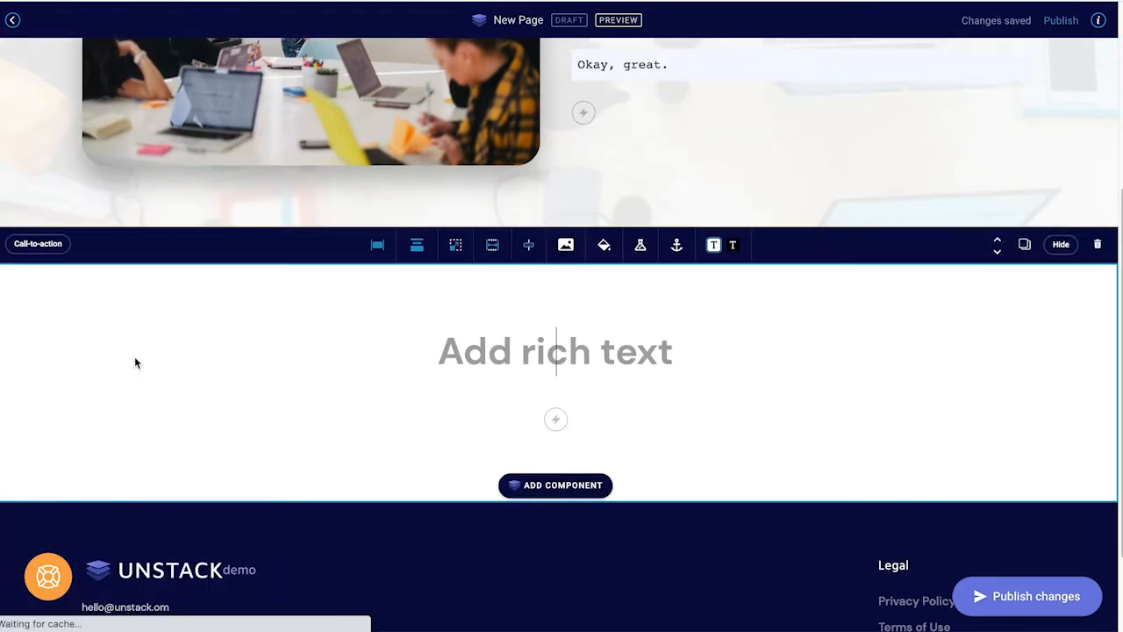
pyautogui.write('Contact Us')
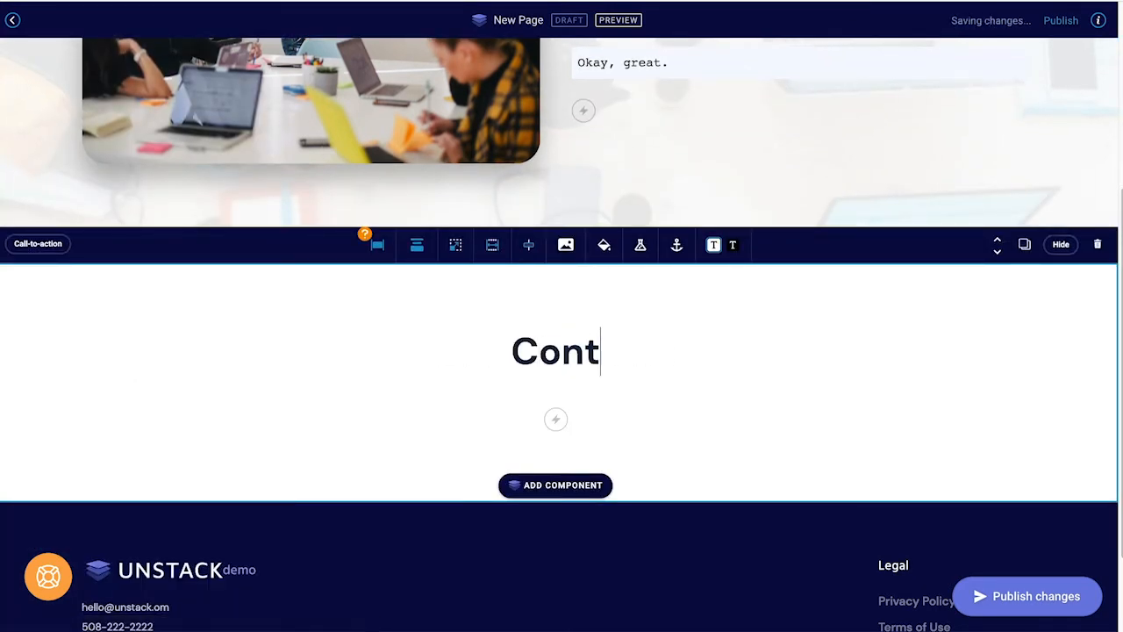
pyautogui.click(555, 421)
# Step: Add a form to the Contact Us section and name it 'Demo Form 9/1'
pyautogui.click(792, 462)
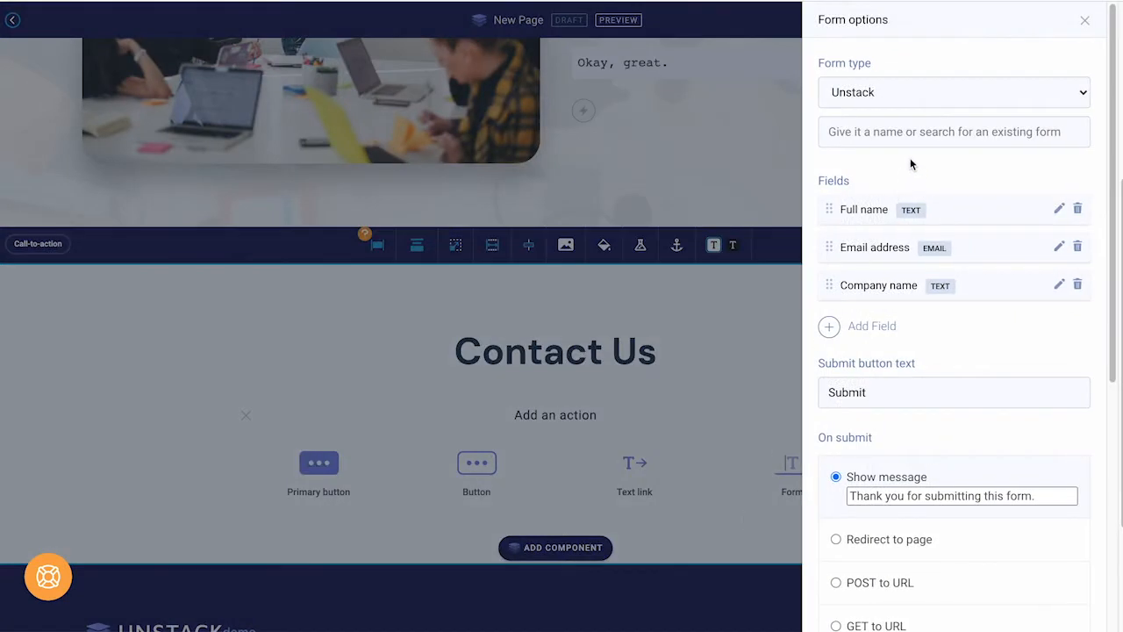
pyautogui.click(922, 135)
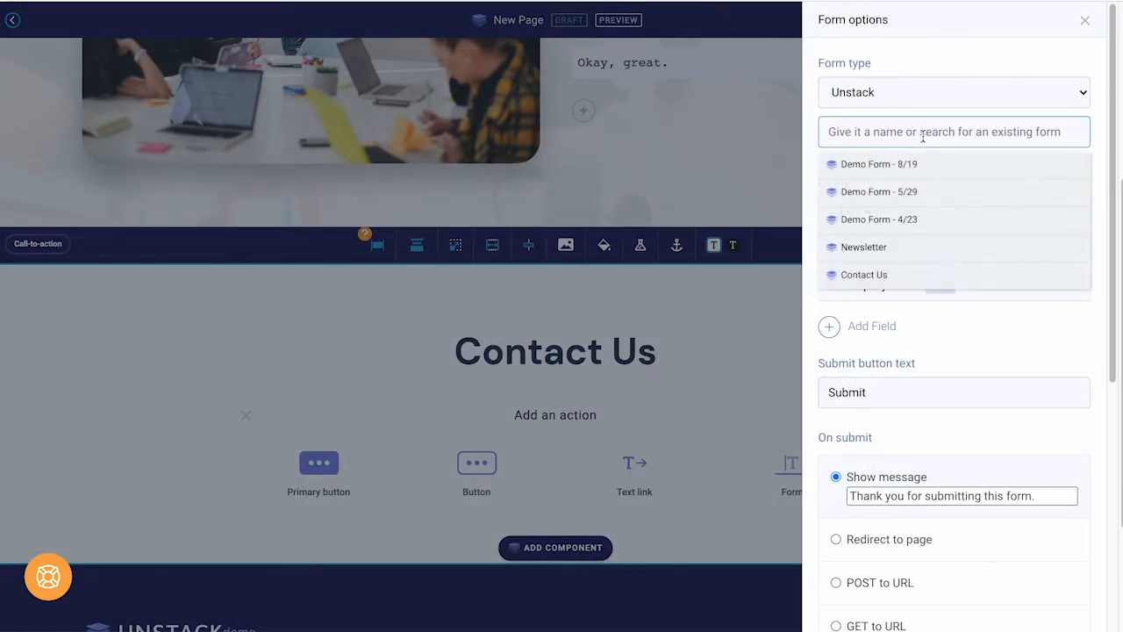
pyautogui.write('Demo Form ')
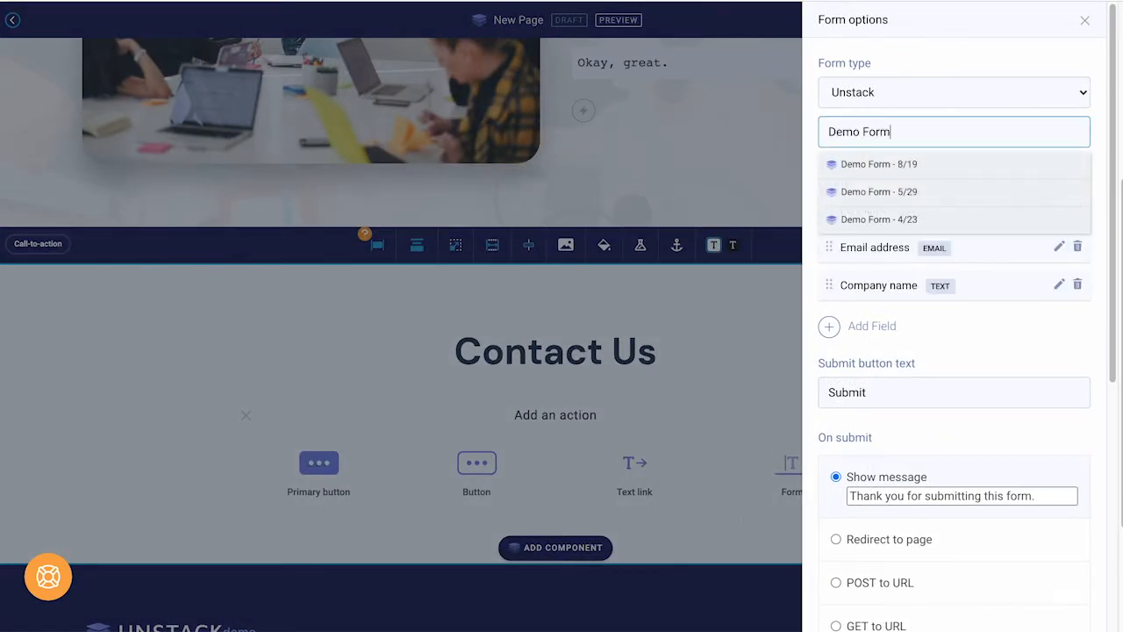
pyautogui.write('8/1')
pyautogui.press('BackSpace')
pyautogui.press('BackSpace')
pyautogui.press('BackSpace')
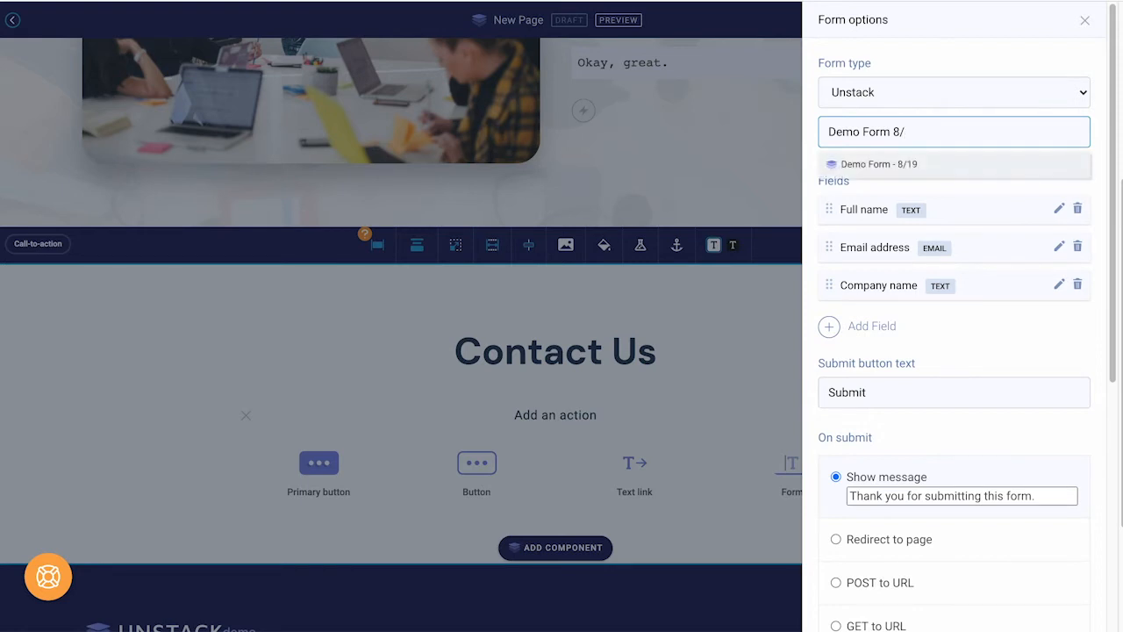
pyautogui.write('9')
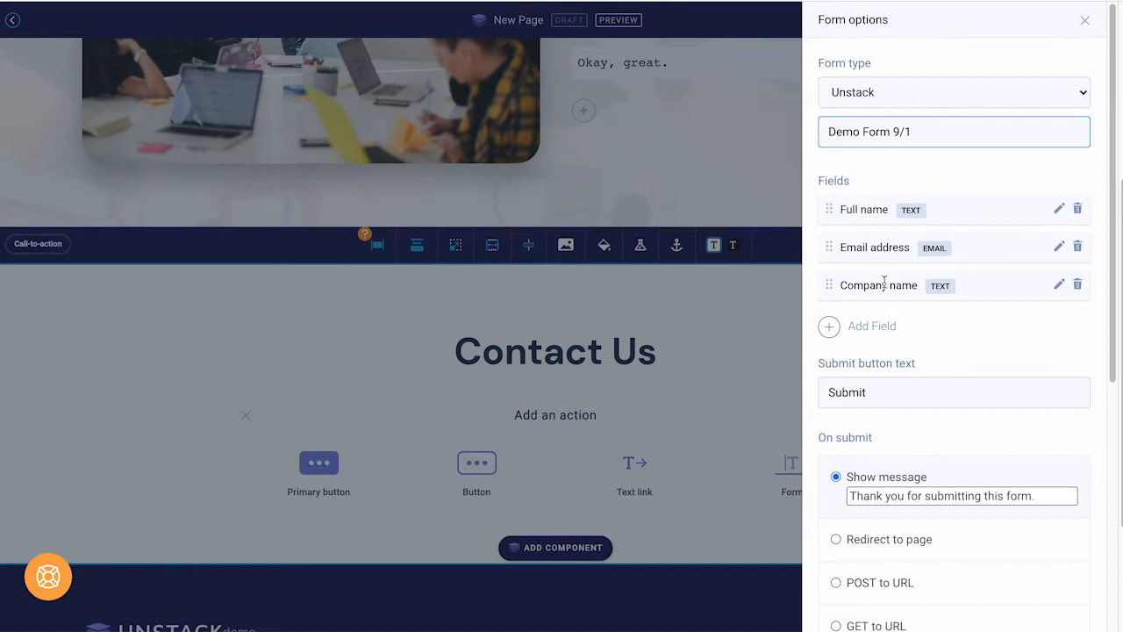
# Step: Replace the Full name and Company name fields with First name, placed above Email address
pyautogui.click(1078, 216)
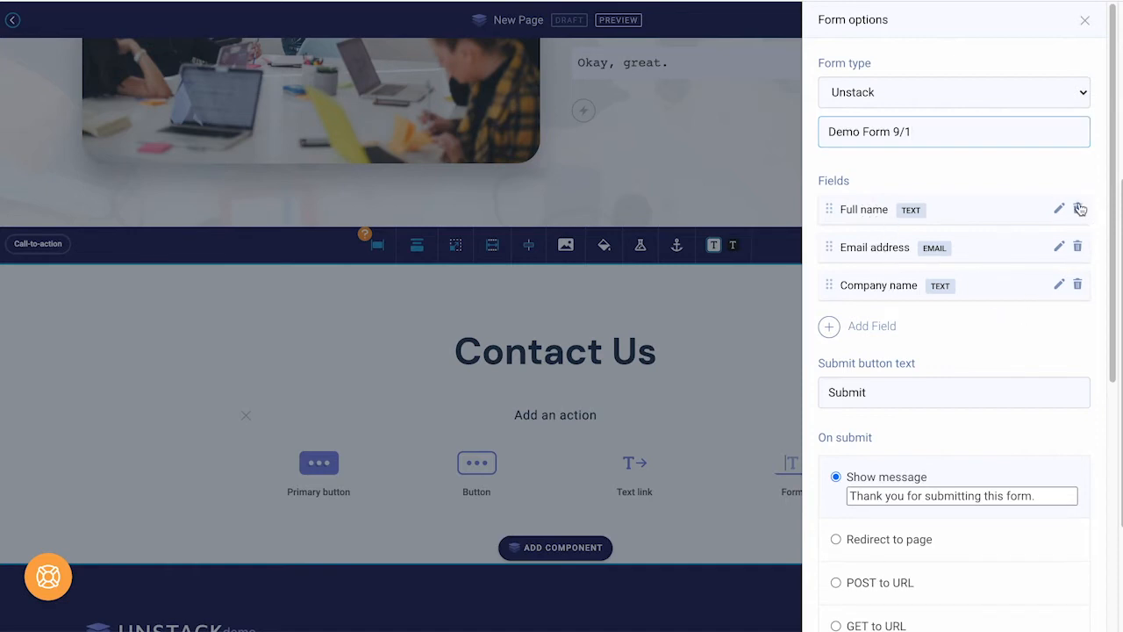
pyautogui.click(1078, 250)
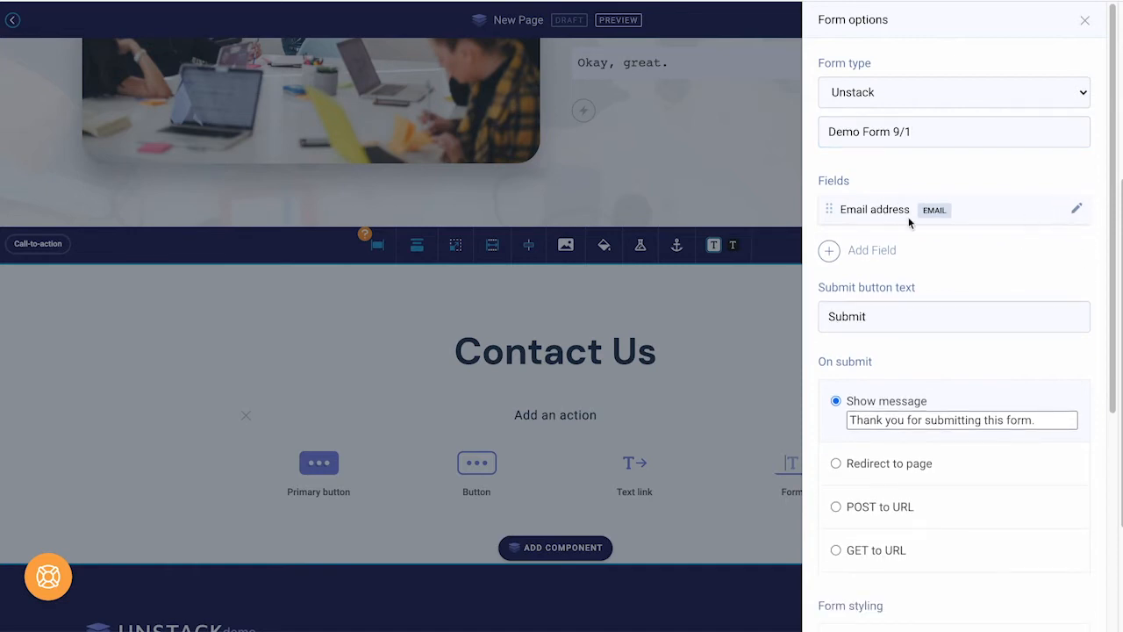
pyautogui.click(879, 256)
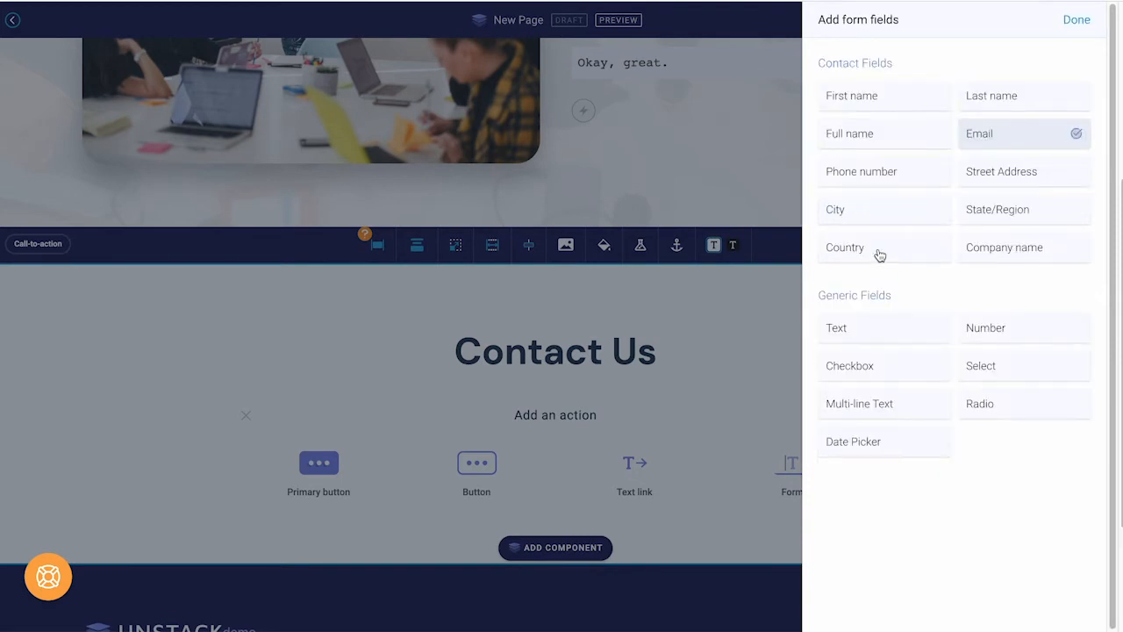
pyautogui.click(879, 101)
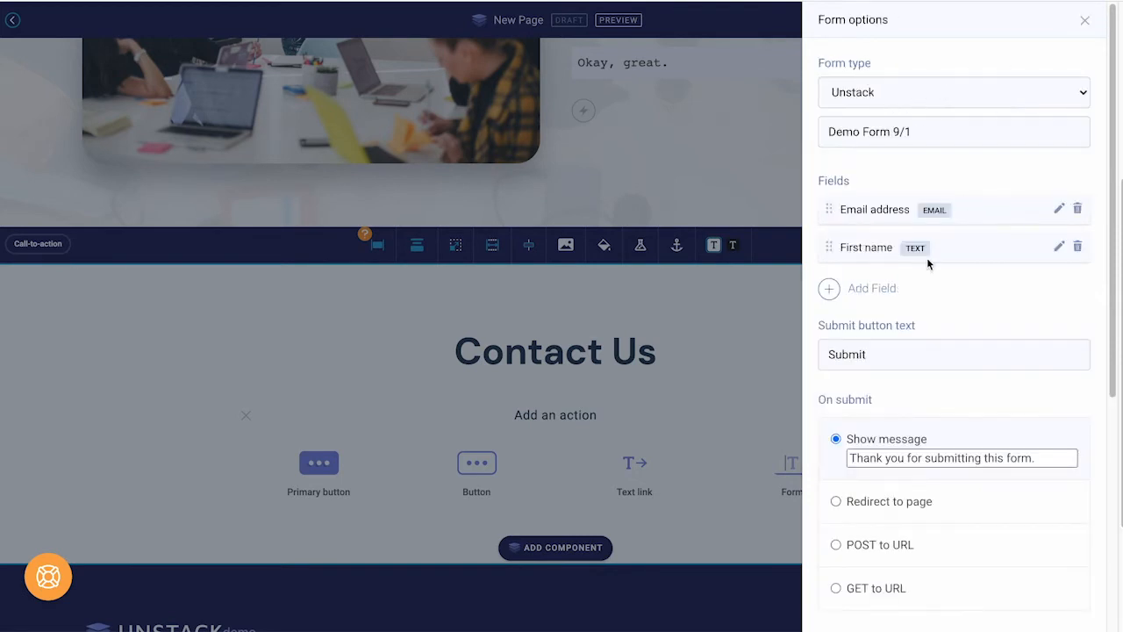
pyautogui.moveTo(829, 252); pyautogui.dragTo(827, 200)
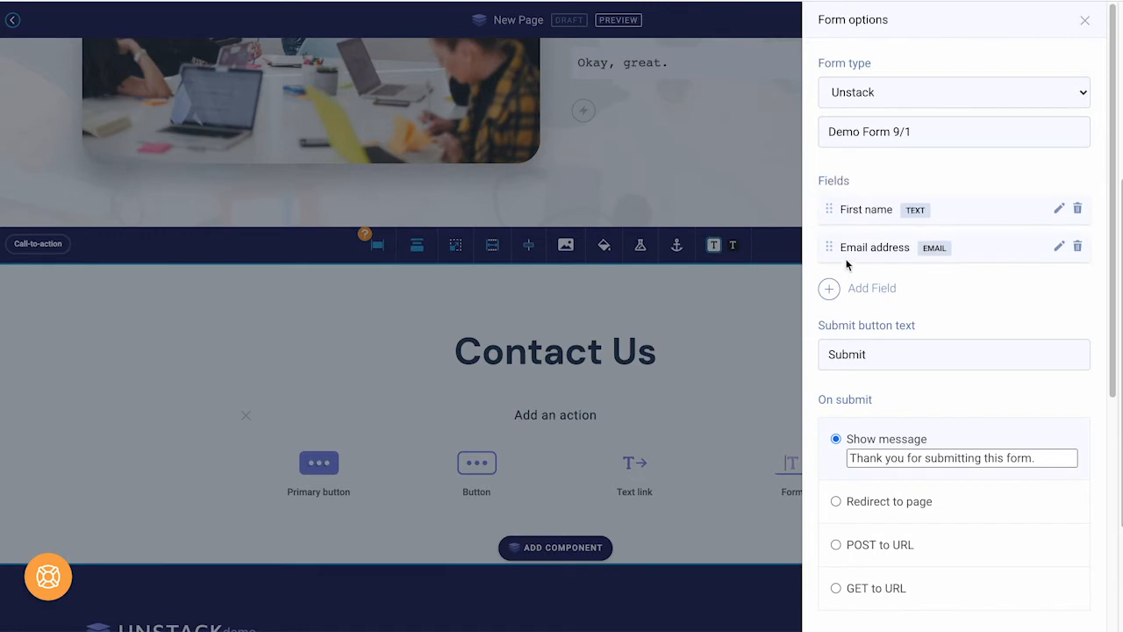
pyautogui.click(854, 285)
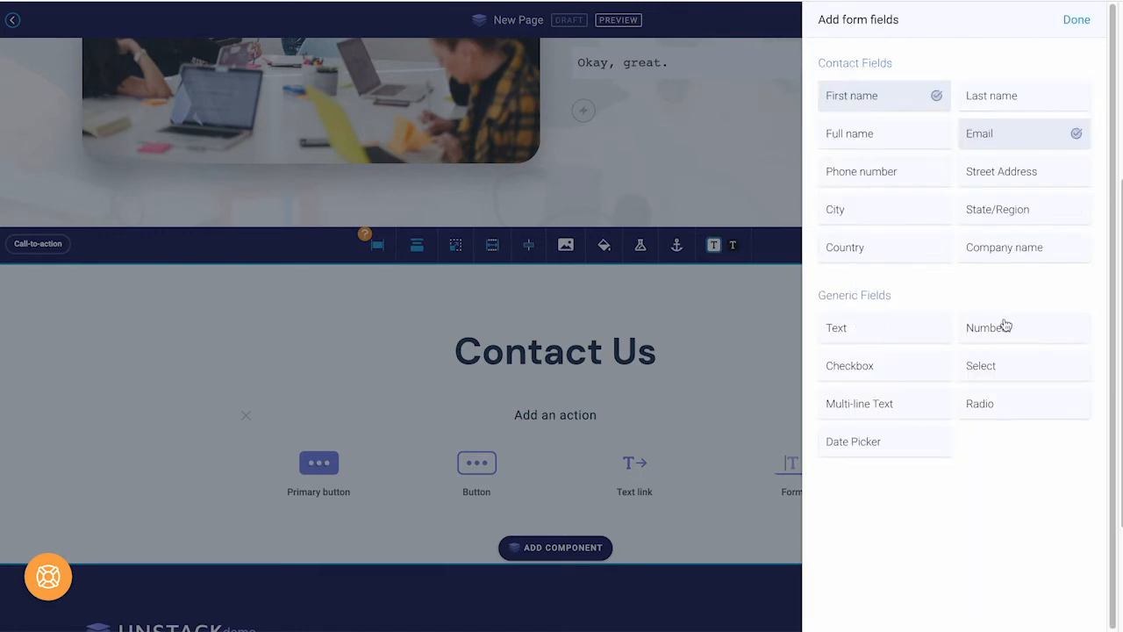
# Step: Add a multi-line text field labelled 'How is your day going?'
pyautogui.click(895, 404)
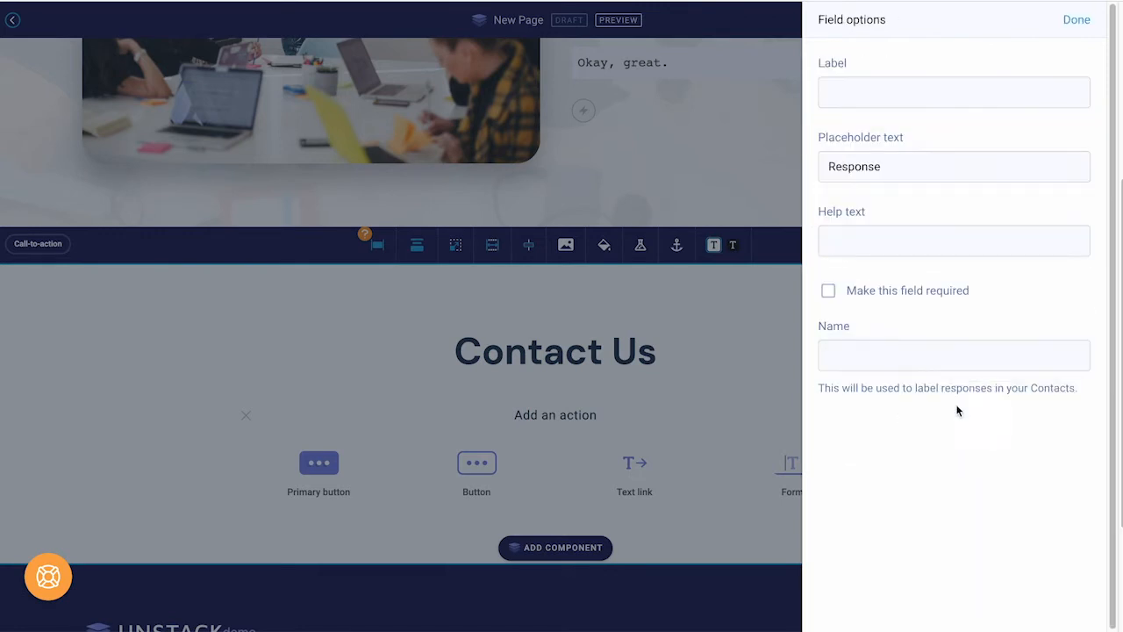
pyautogui.click(887, 93)
pyautogui.write('How ')
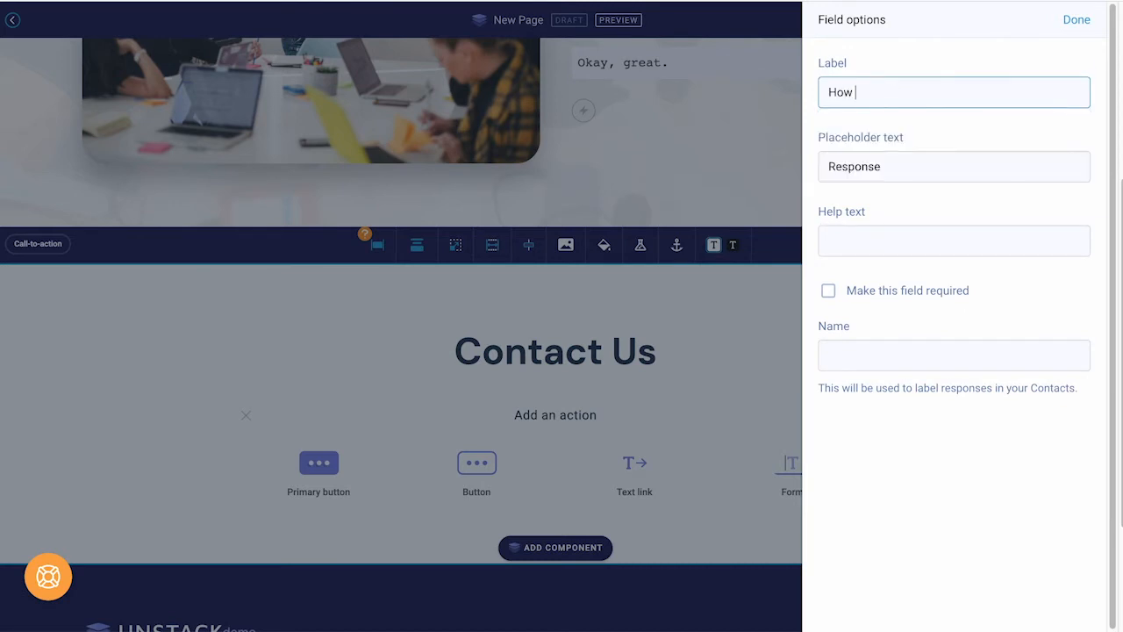
pyautogui.write('is your day going?')
pyautogui.click(1077, 20)
# Step: Rename the submit button to Send and keep showing a message after submission
pyautogui.scroll(-1, 996, 341)
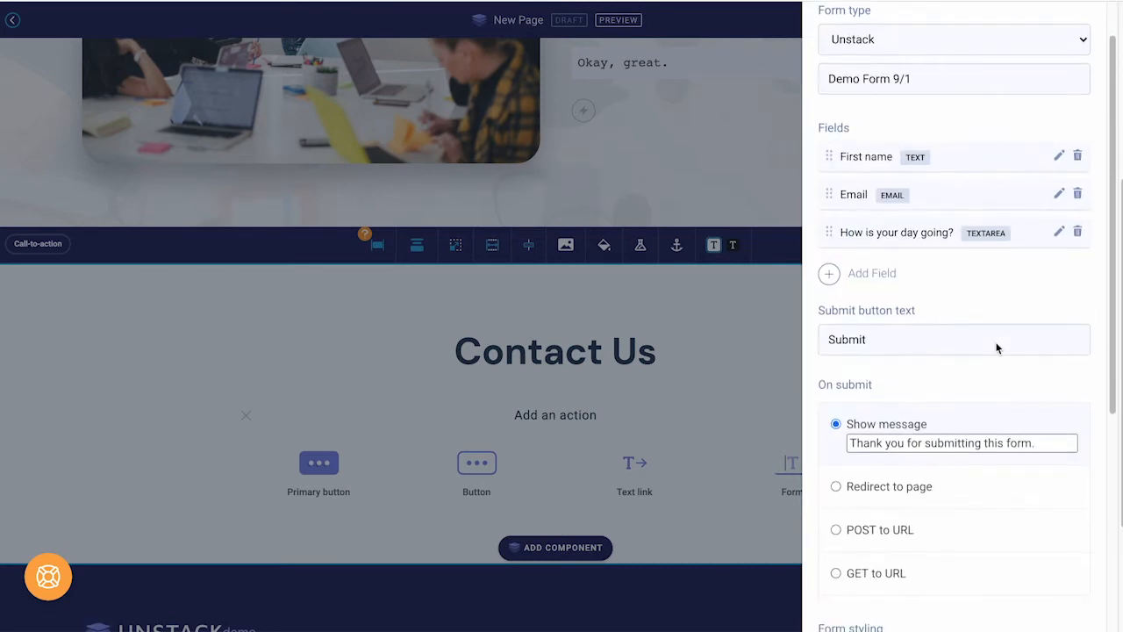
pyautogui.doubleClick(932, 310)
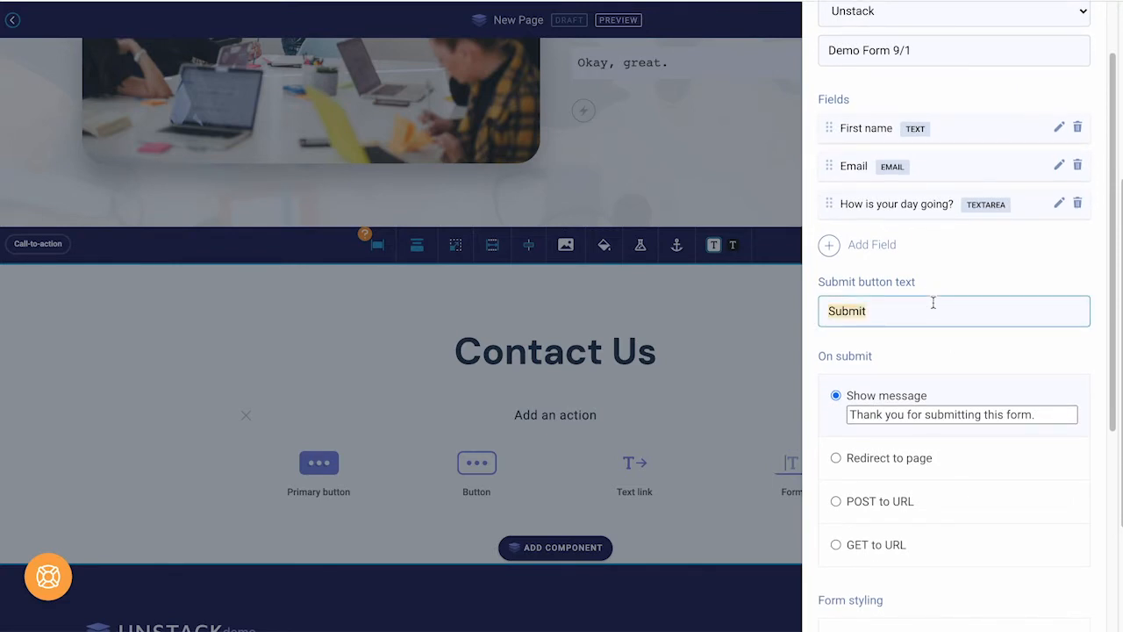
pyautogui.write('Send')
pyautogui.scroll(-1, 965, 381)
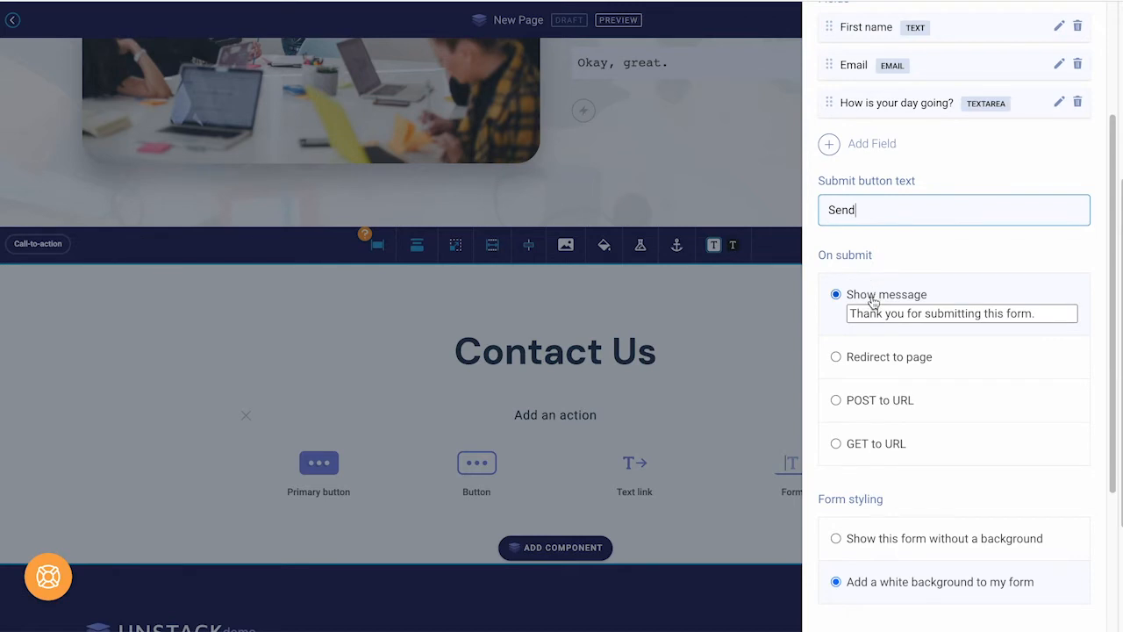
pyautogui.click(888, 368)
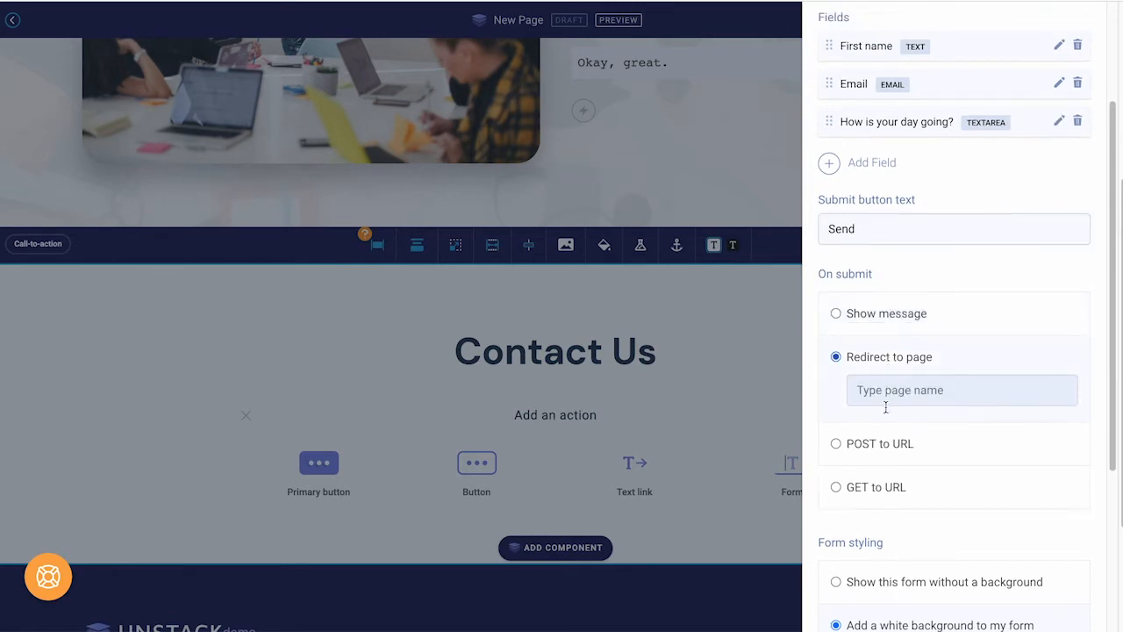
pyautogui.click(882, 446)
pyautogui.click(869, 553)
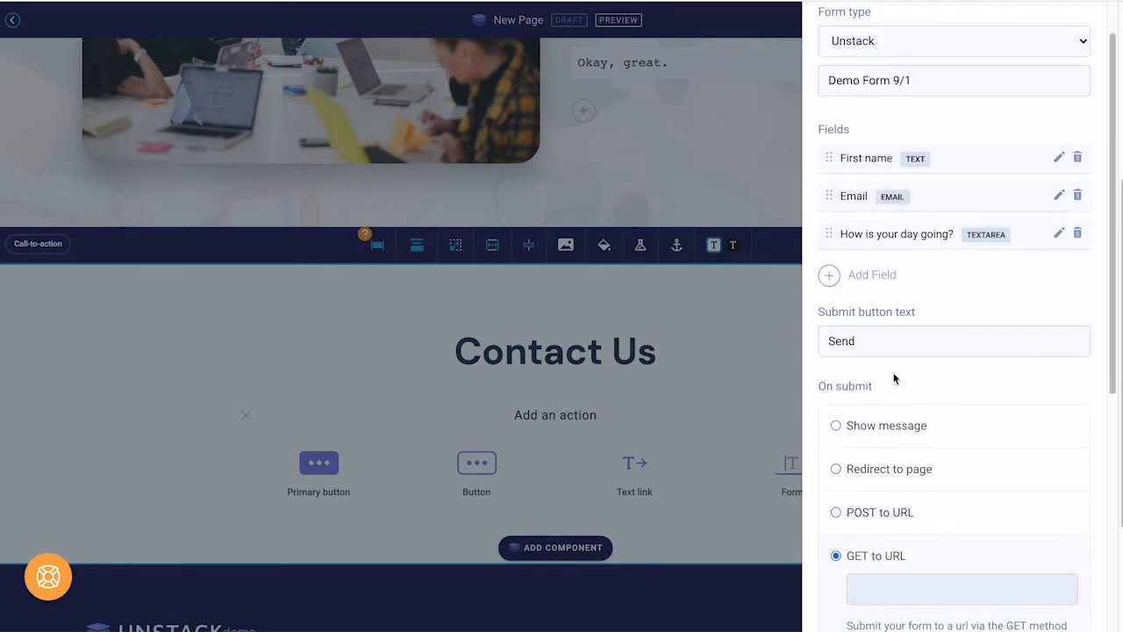
pyautogui.click(863, 419)
# Step: Set the message to 'Thanks! Be in touch soon.', leave MailChimp unlinked, and save
pyautogui.click(902, 451)
pyautogui.write('Thn')
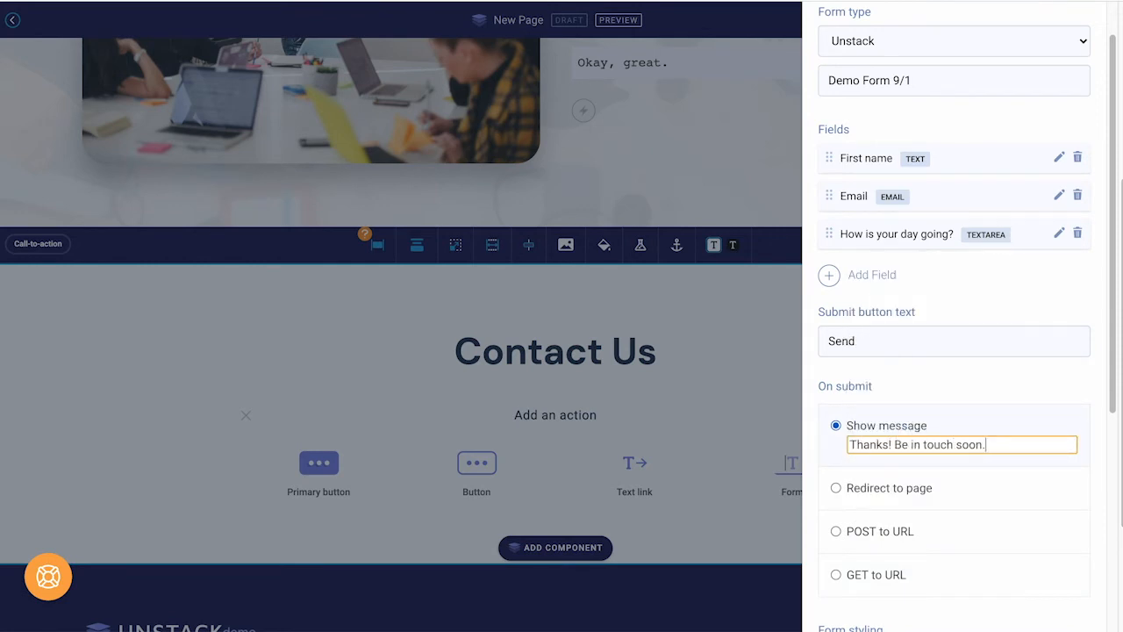
pyautogui.scroll(-4, 954, 351)
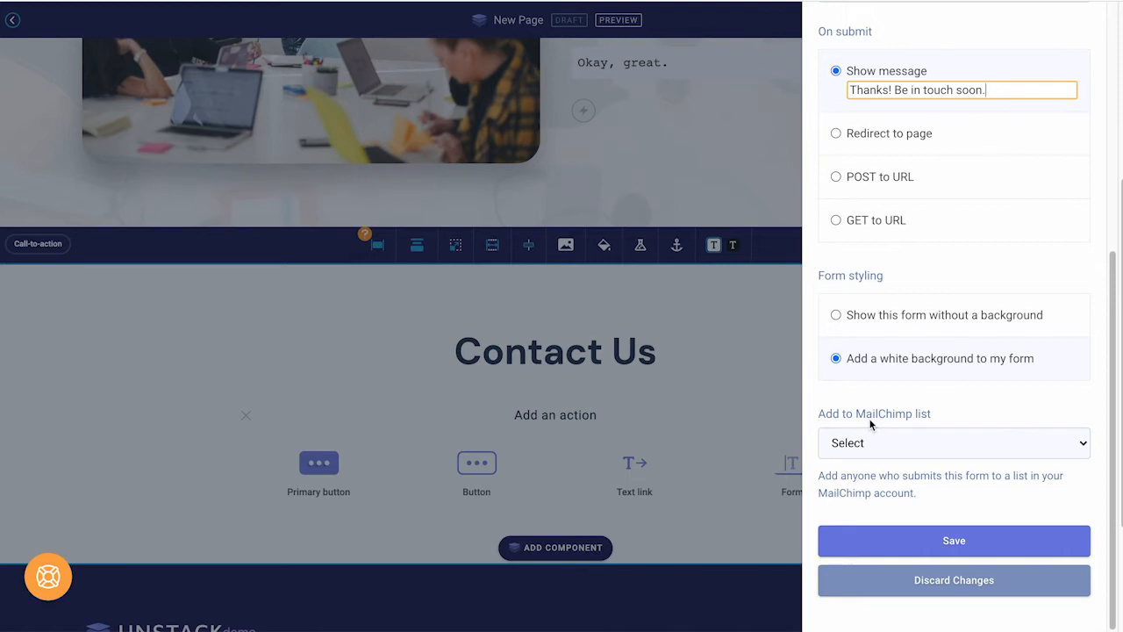
pyautogui.click(840, 443)
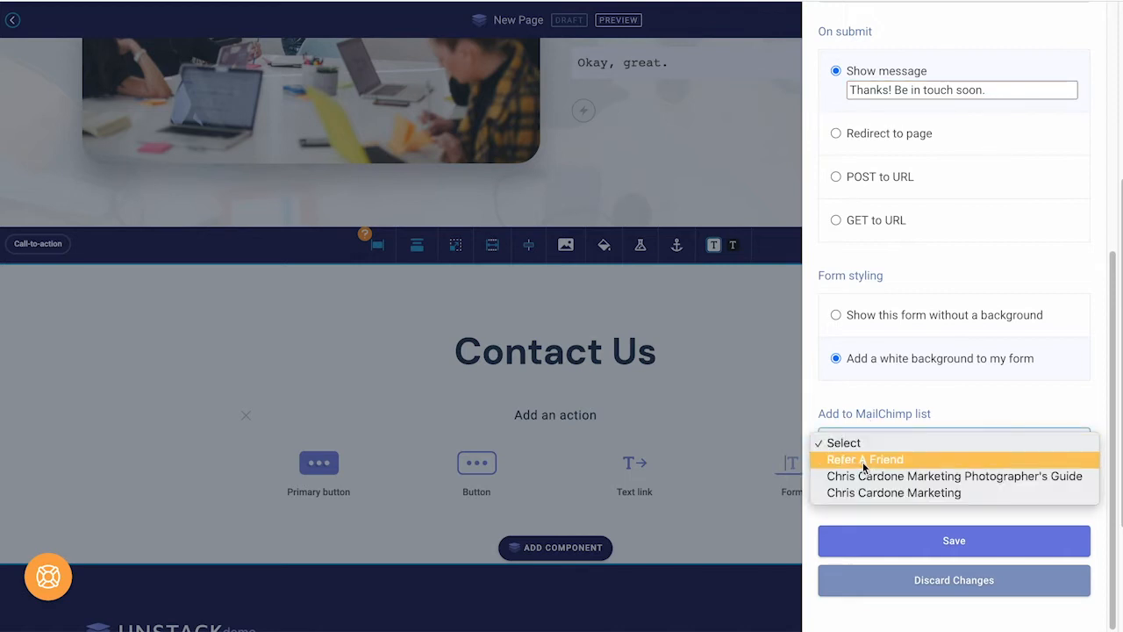
pyautogui.click(869, 419)
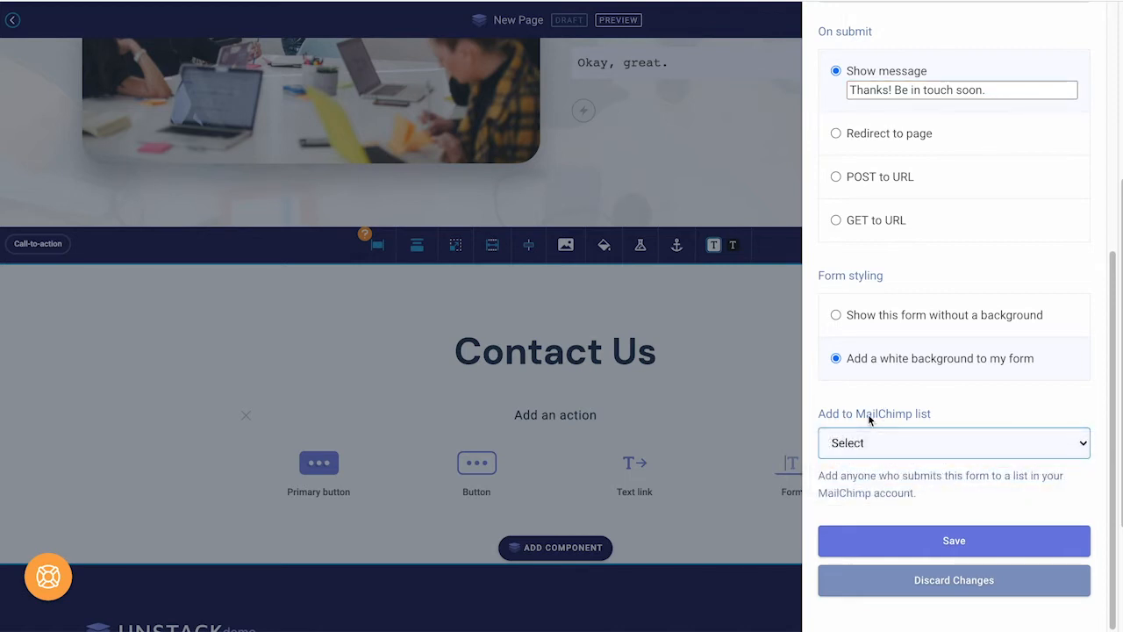
pyautogui.click(938, 538)
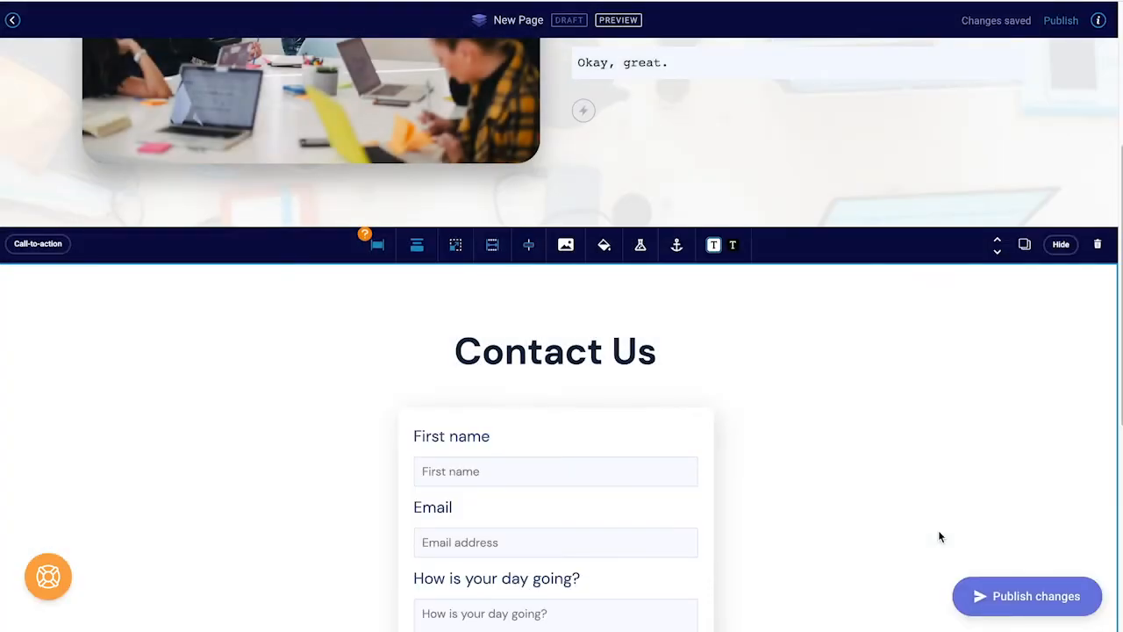
# Step: Add a Callouts section beneath the contact form, ending with three callouts
pyautogui.scroll(-2, 839, 465)
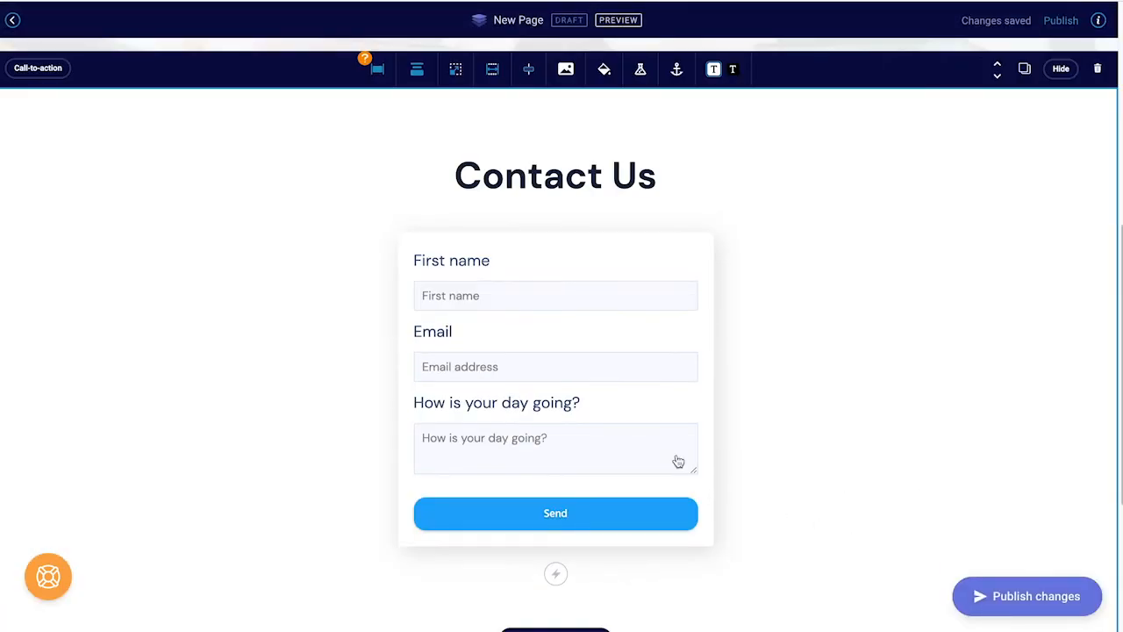
pyautogui.scroll(-2, 677, 461)
pyautogui.scroll(1, 822, 323)
pyautogui.scroll(1, 822, 323)
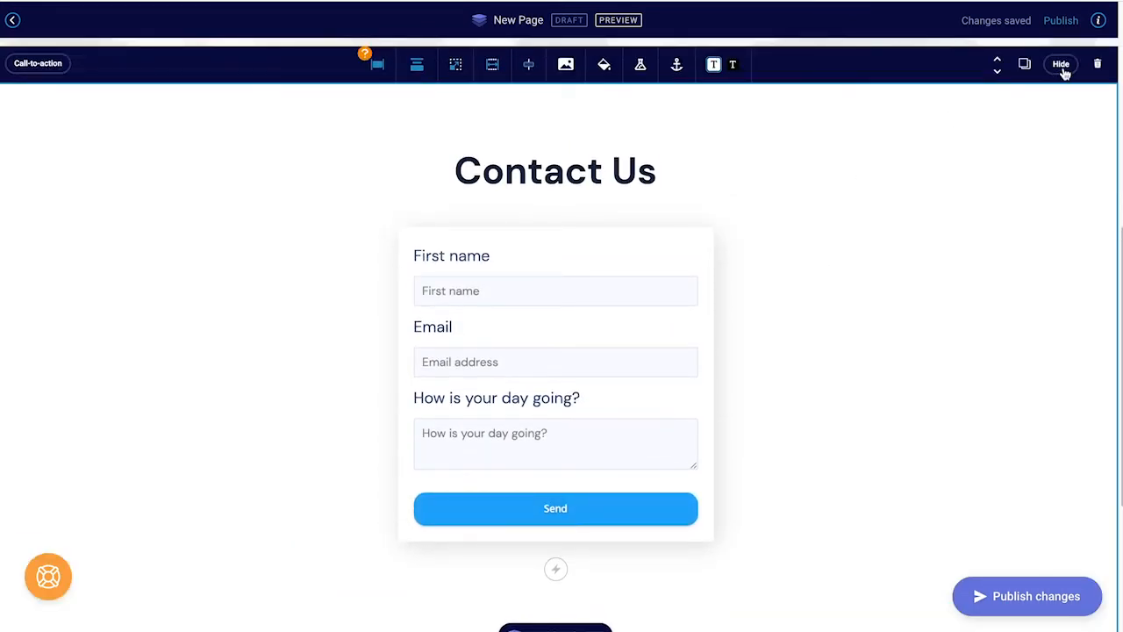
pyautogui.scroll(-1, 900, 158)
pyautogui.scroll(1, 868, 173)
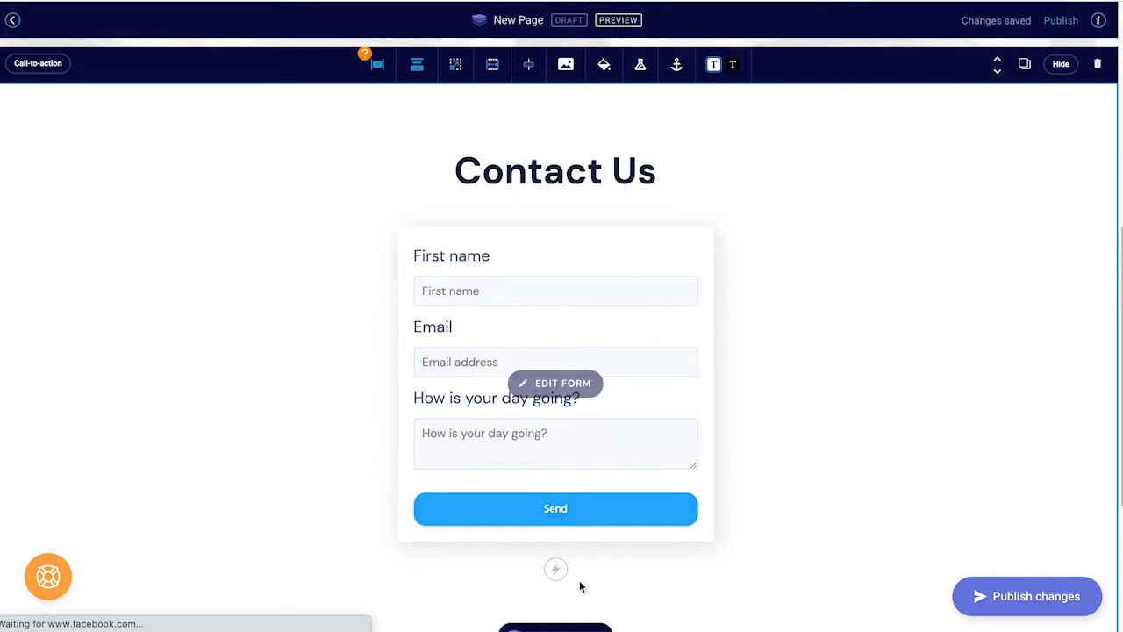
pyautogui.scroll(-2, 579, 580)
pyautogui.click(579, 526)
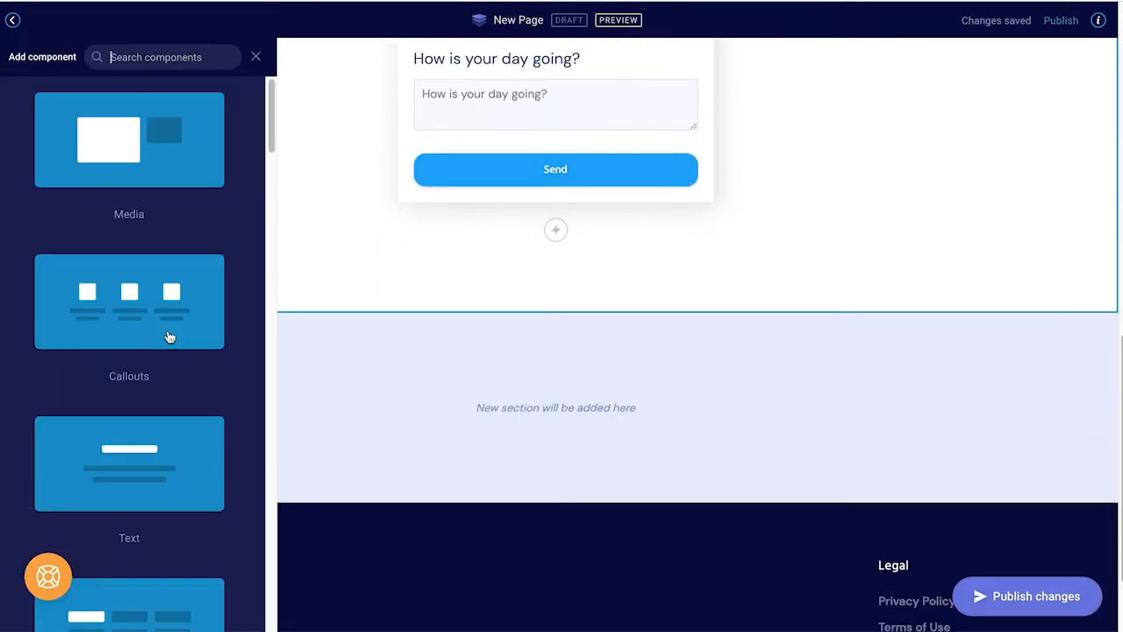
pyautogui.click(171, 333)
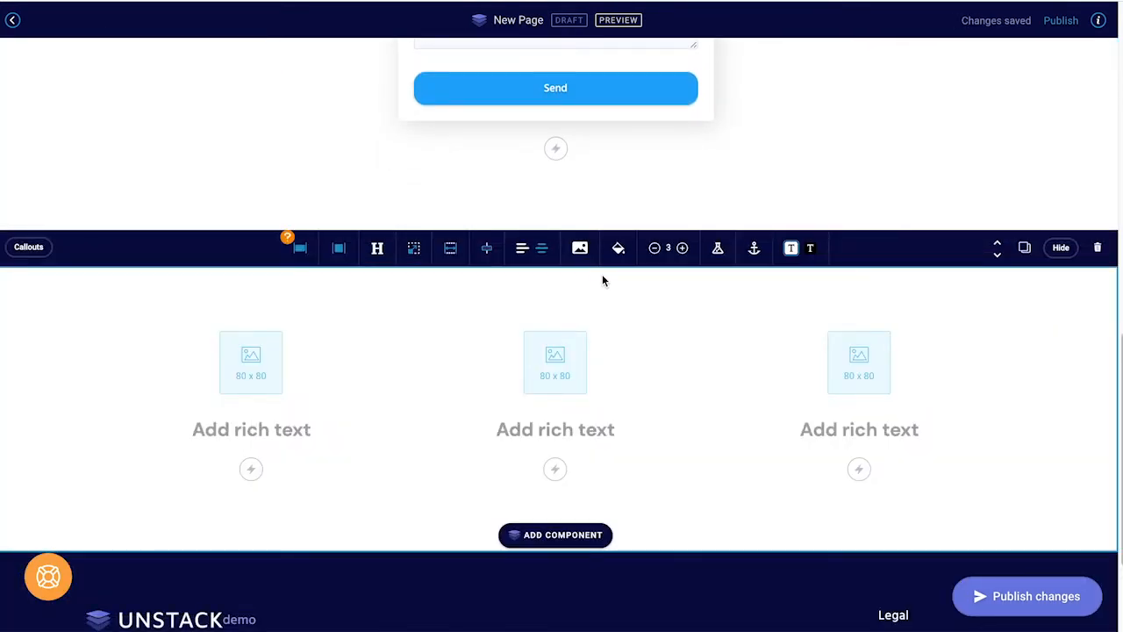
pyautogui.click(684, 251)
pyautogui.click(685, 251)
pyautogui.click(684, 251)
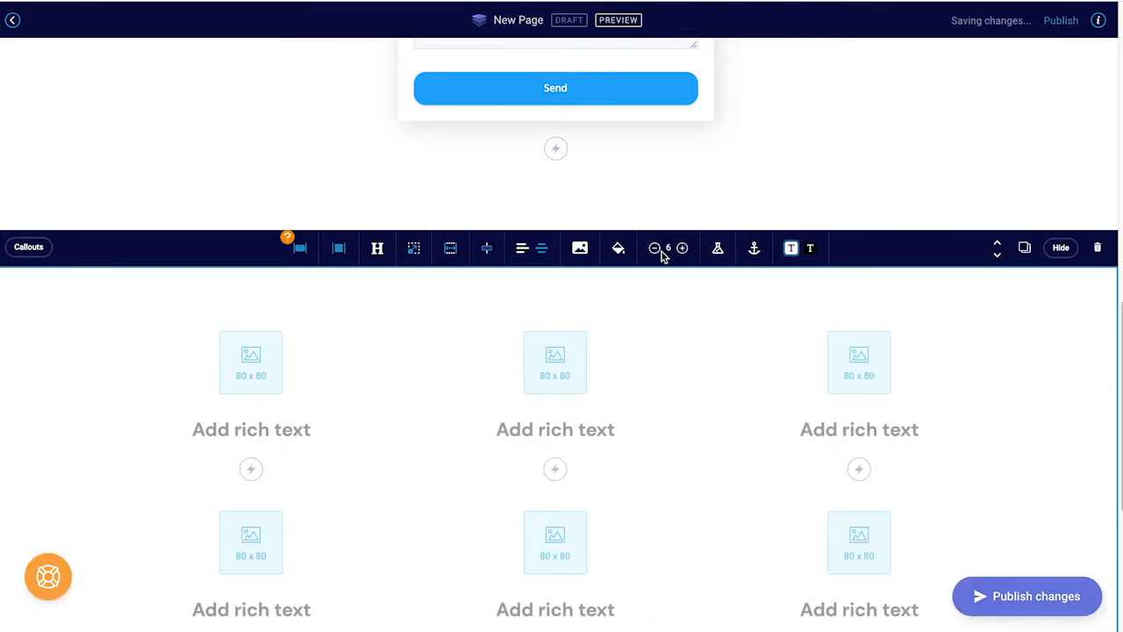
pyautogui.click(654, 248)
pyautogui.click(655, 248)
pyautogui.click(654, 248)
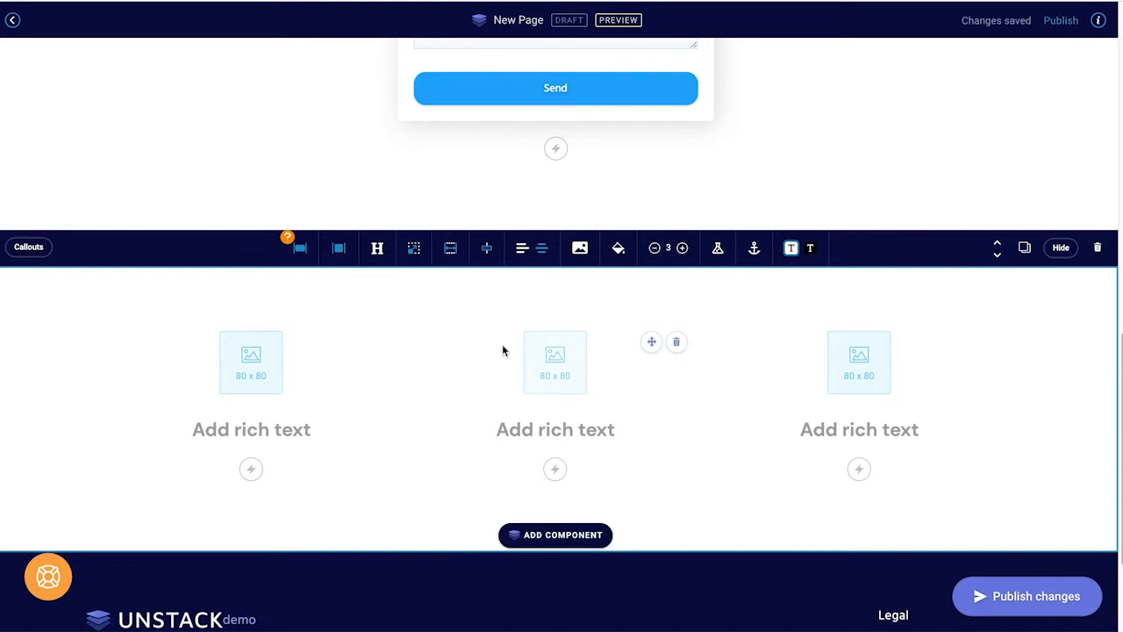
# Step: Switch the callouts to the Full images layout, then delete the section
pyautogui.click(346, 263)
pyautogui.click(488, 282)
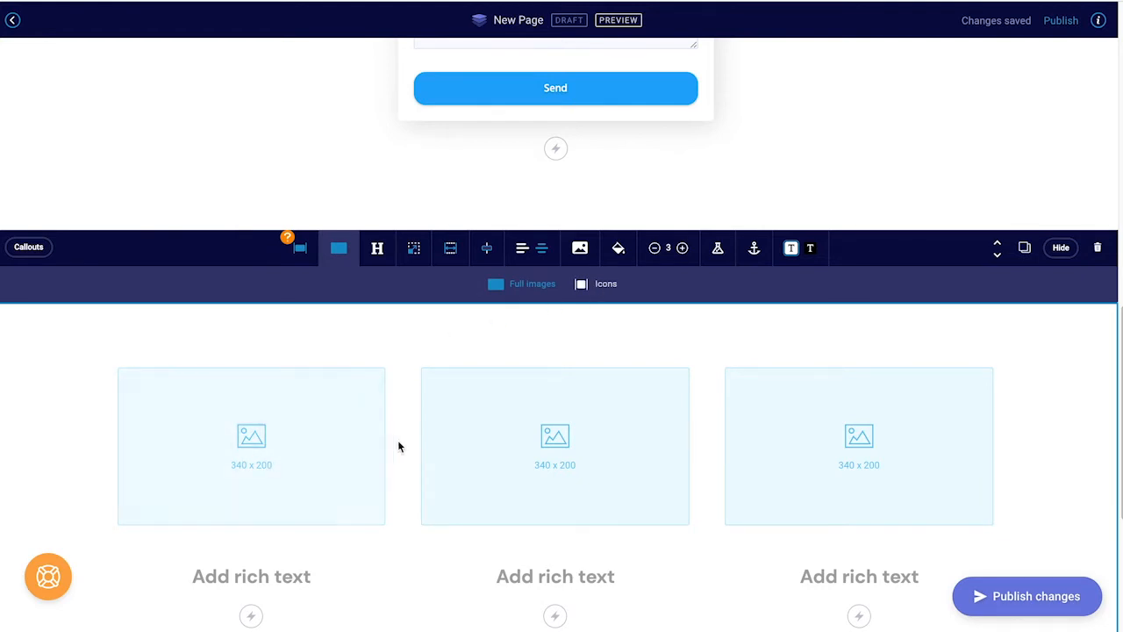
pyautogui.click(1097, 248)
pyautogui.scroll(4, 871, 262)
pyautogui.scroll(5, 871, 262)
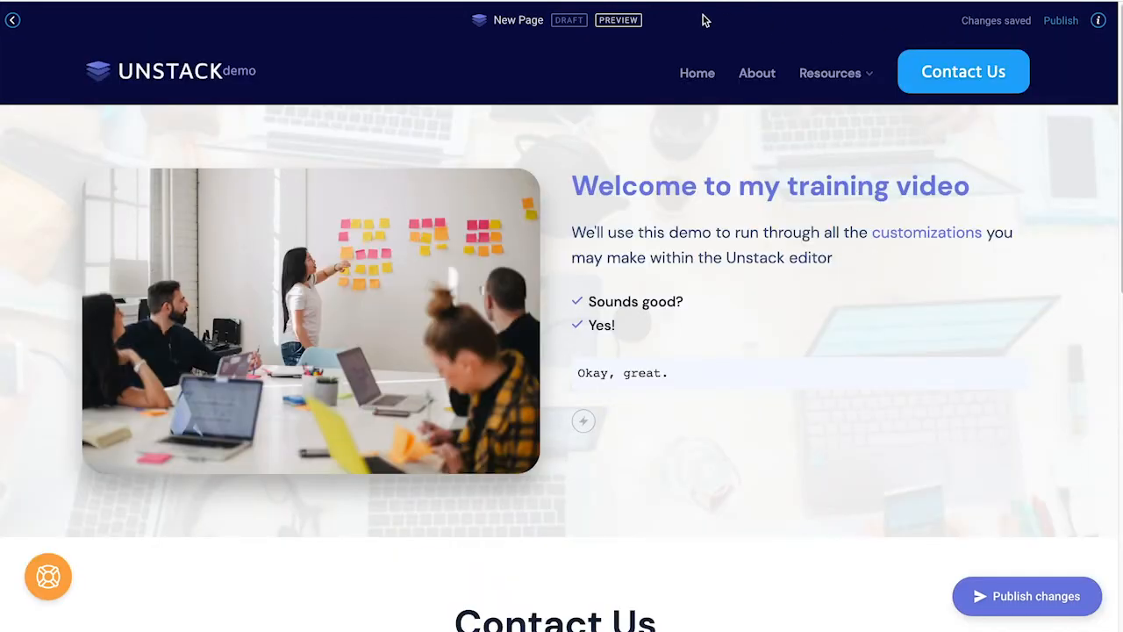
pyautogui.moveTo(628, 47)
pyautogui.click(618, 20)
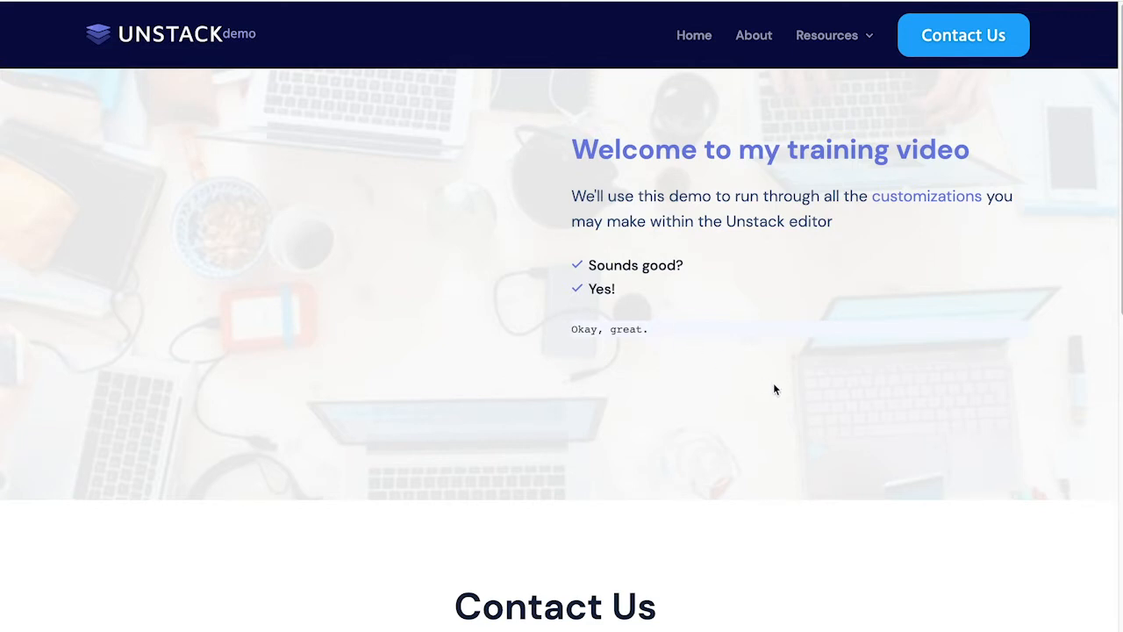
pyautogui.scroll(-1, 709, 393)
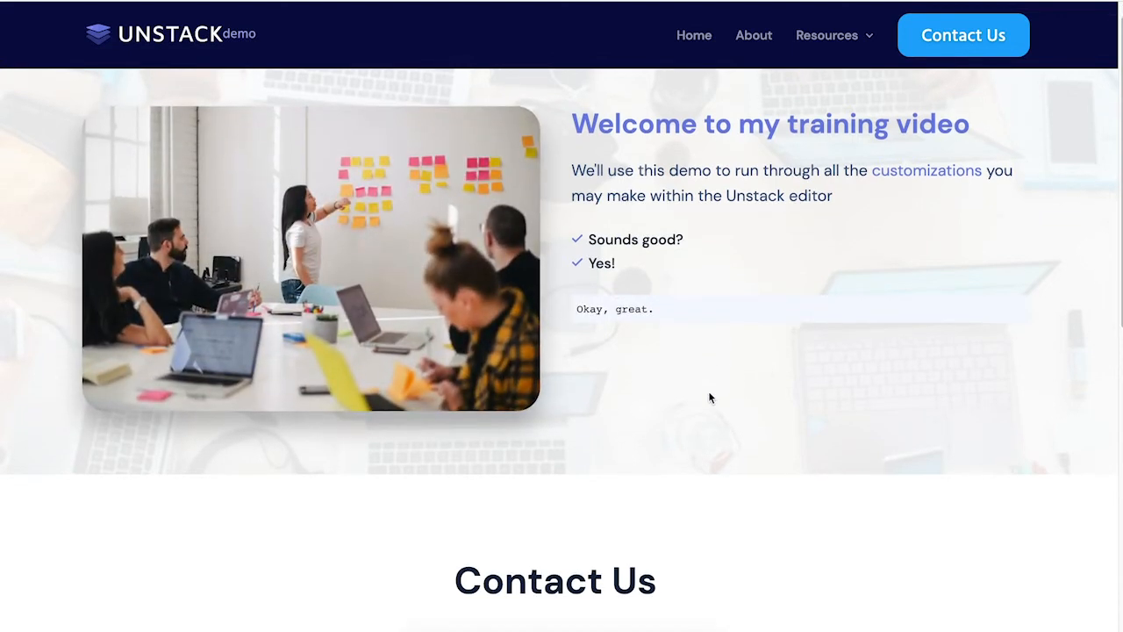
pyautogui.scroll(-6, 710, 397)
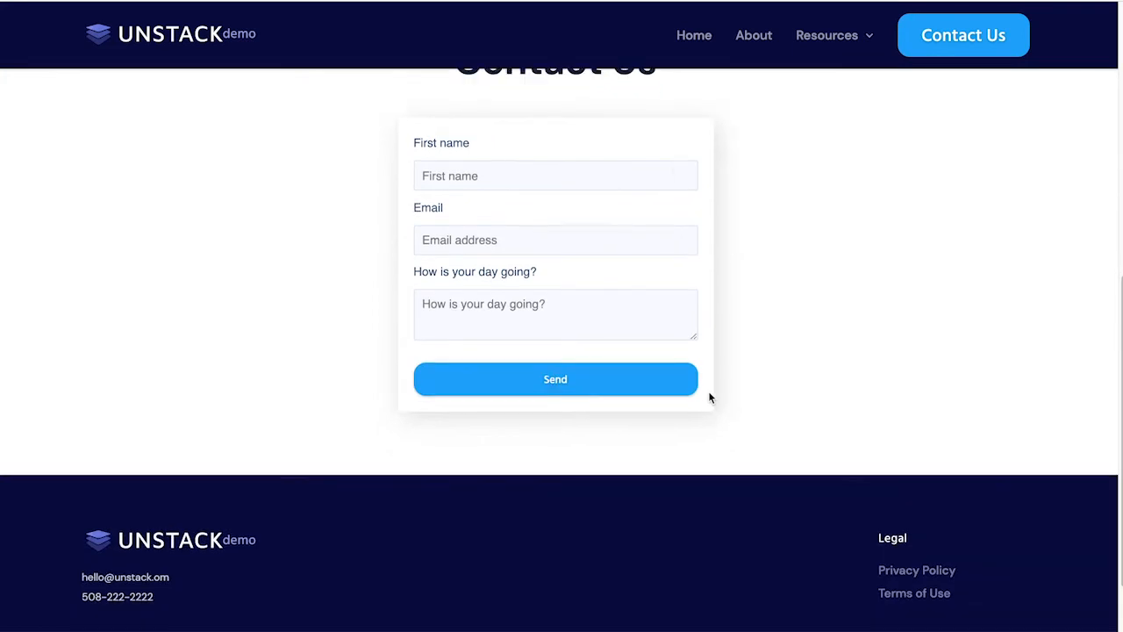
pyautogui.scroll(6, 710, 397)
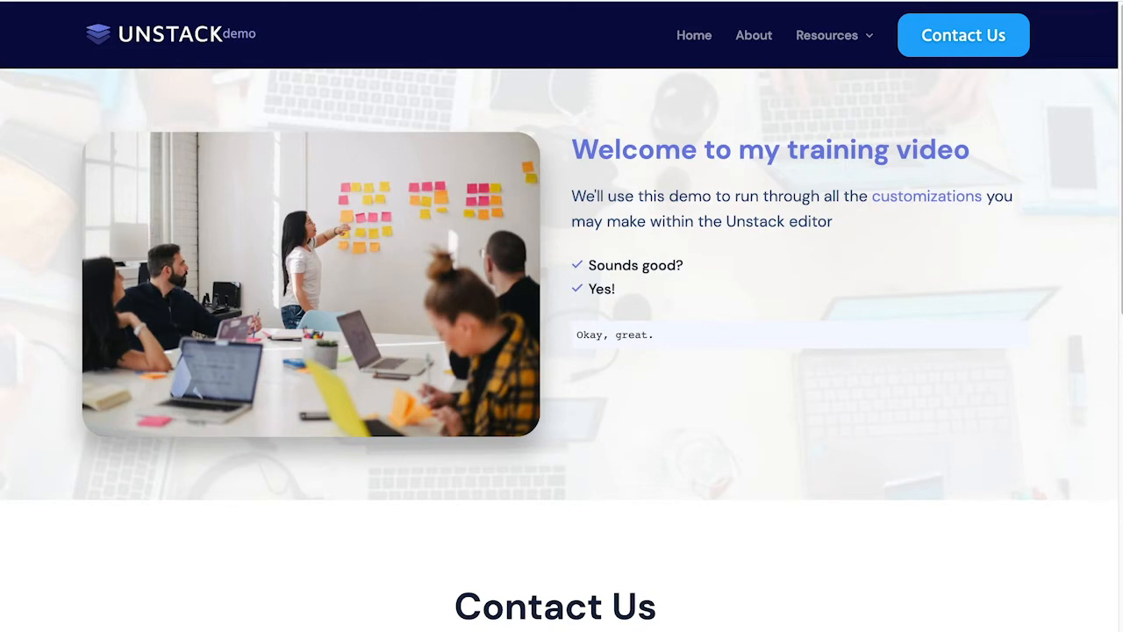
pyautogui.click(509, 1)
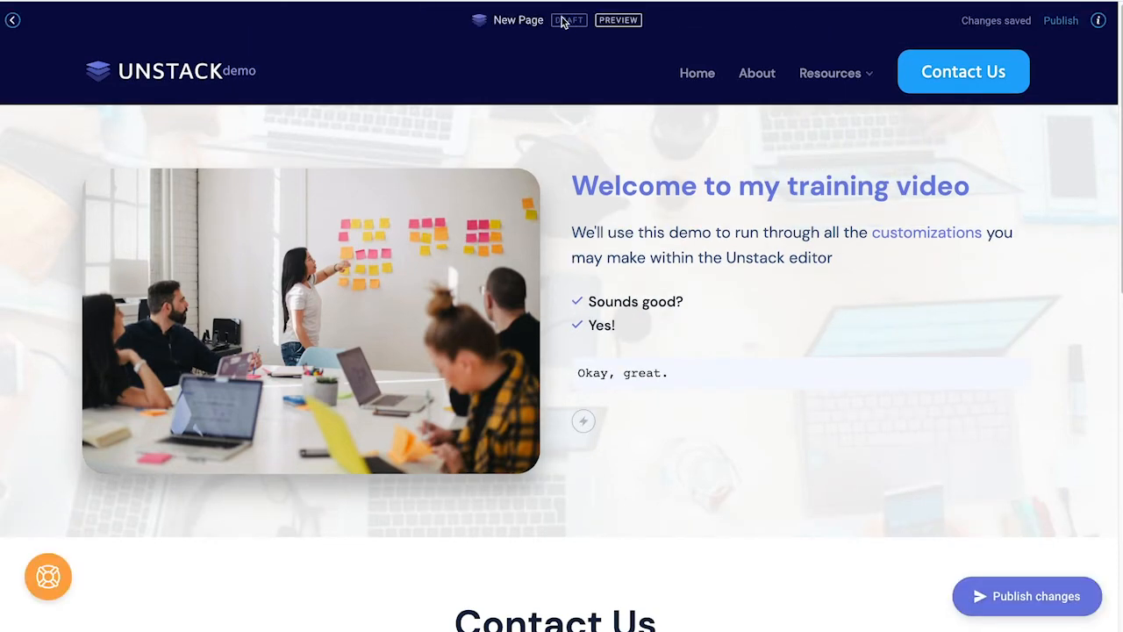
pyautogui.click(1062, 30)
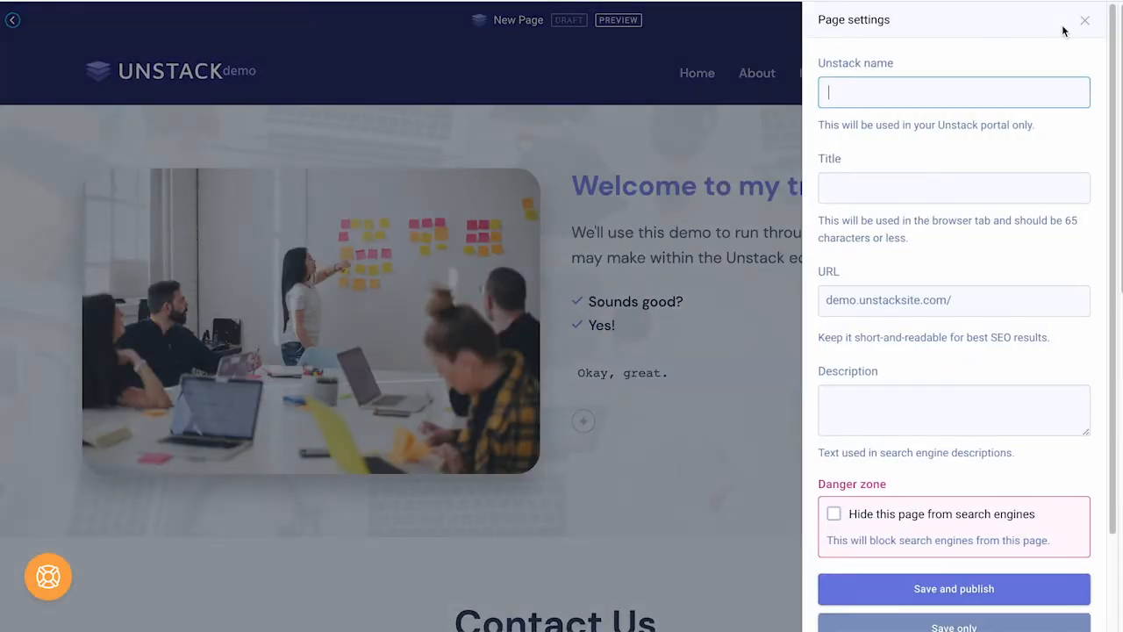
# Step: Name the page 'Demo Page 9/1' in Page settings
pyautogui.write('Demo')
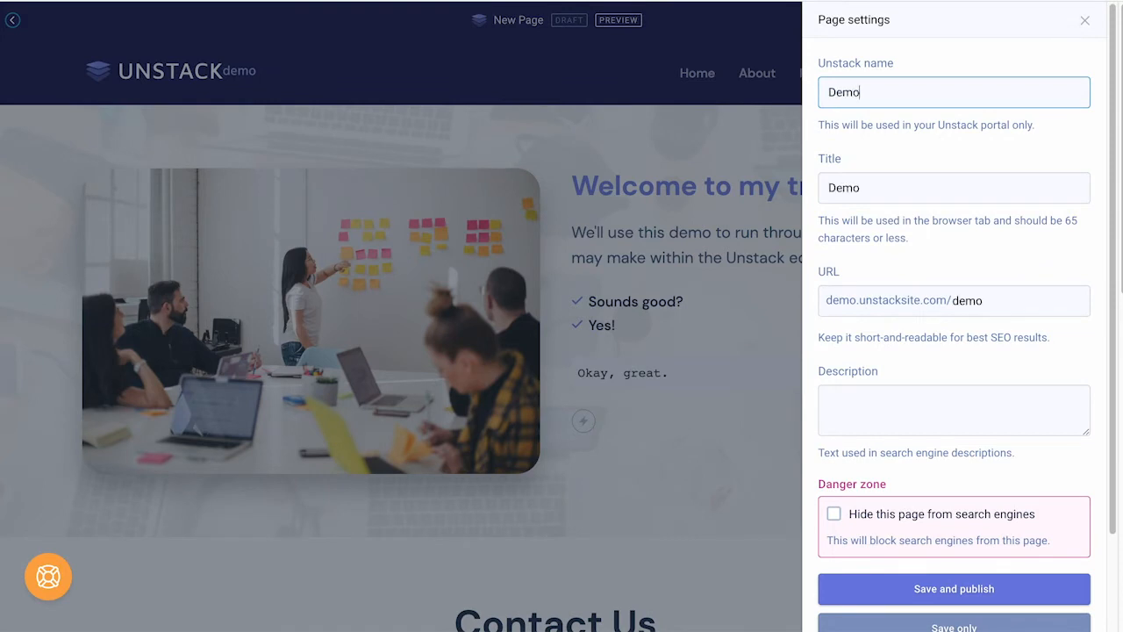
pyautogui.write(' Page 9/')
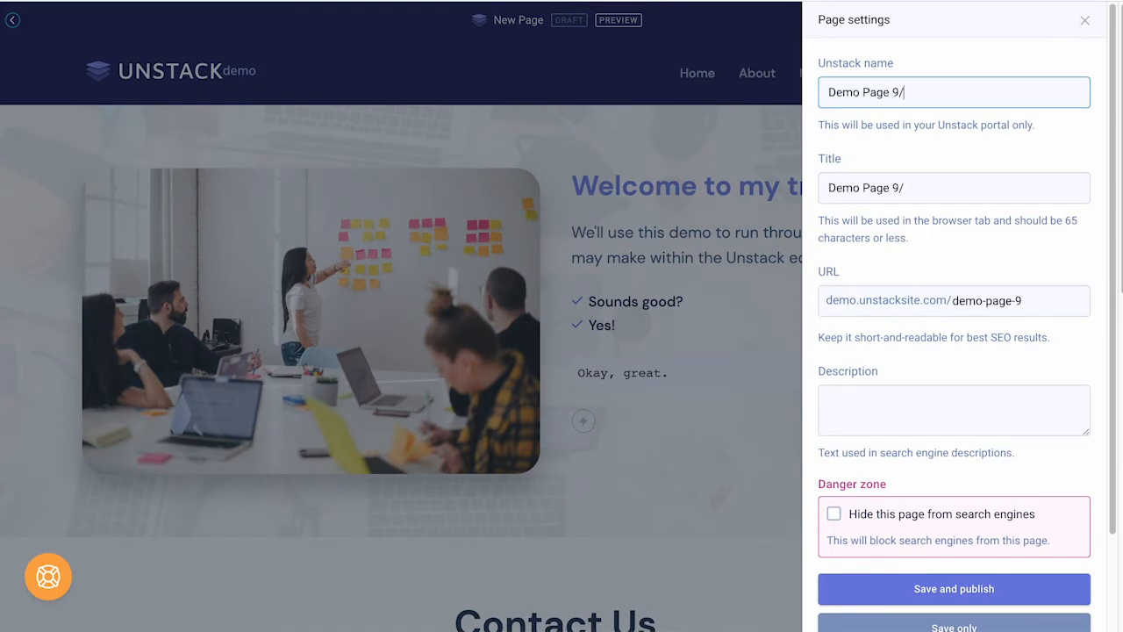
pyautogui.write('1')
pyautogui.tripleClick(833, 66)
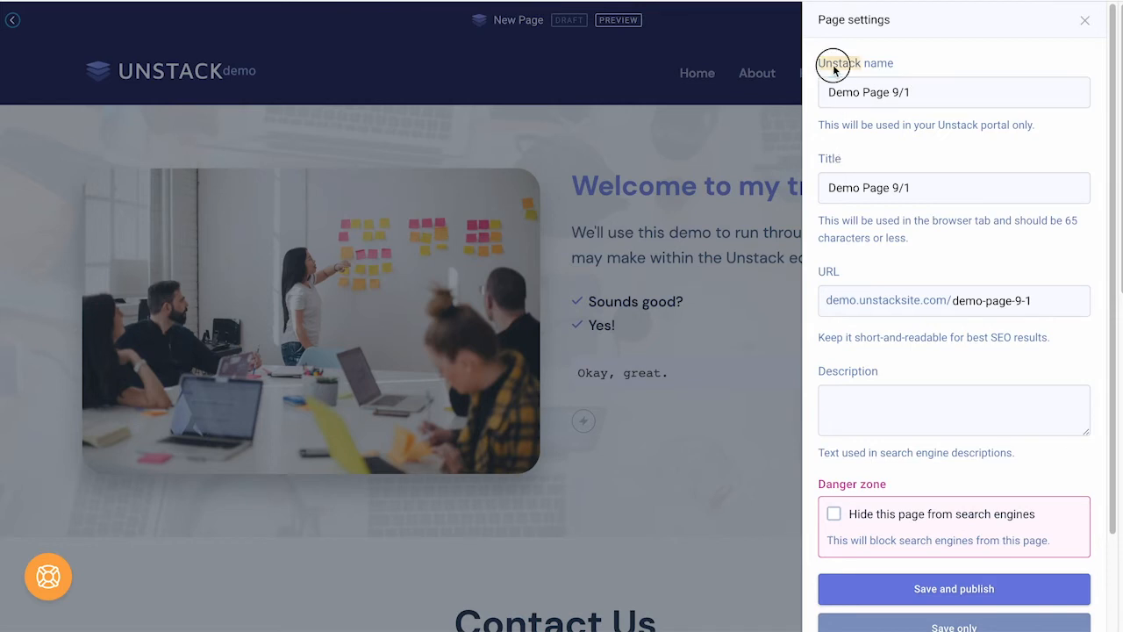
pyautogui.click(825, 66)
pyautogui.moveTo(820, 66); pyautogui.dragTo(900, 66)
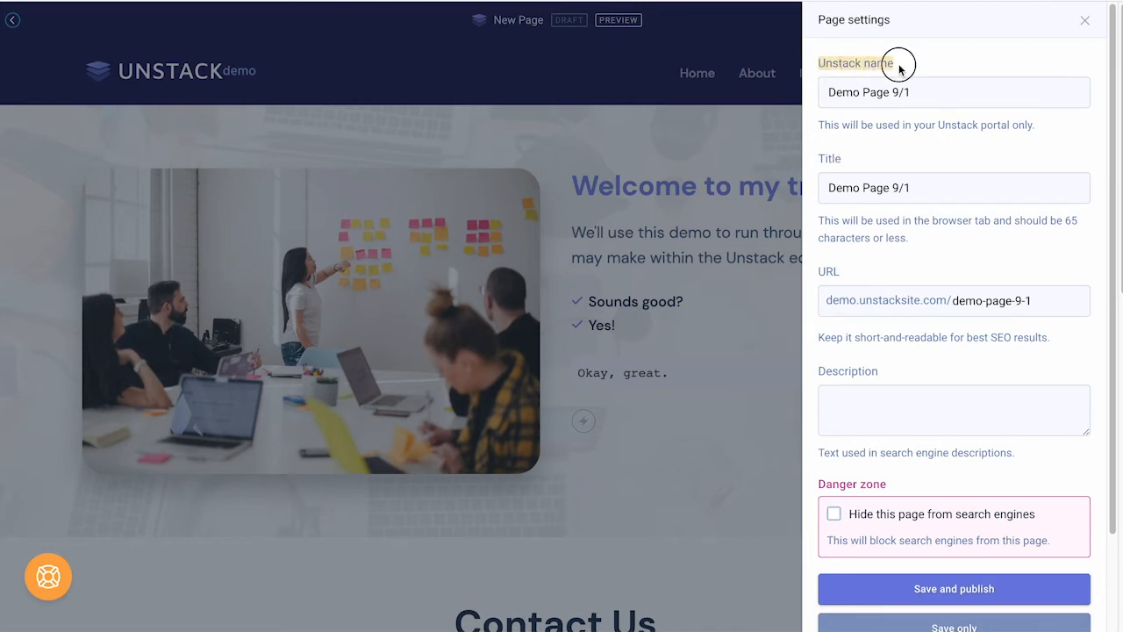
pyautogui.click(902, 66)
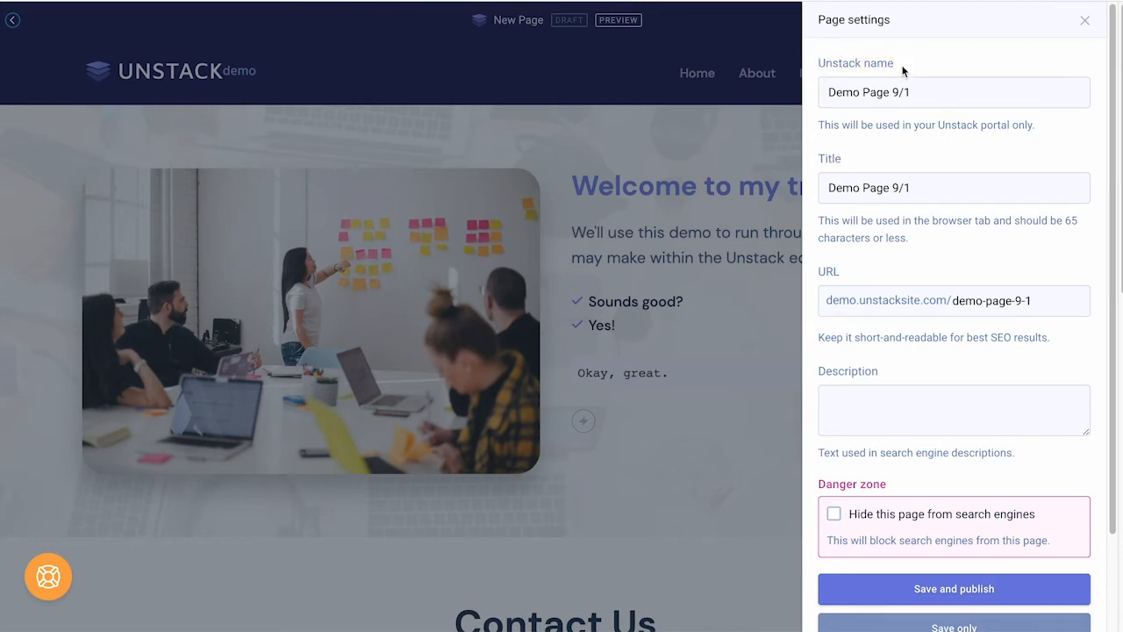
# Step: Title the page 'Welcome to the Training', set URL slug welcome/training, and publish
pyautogui.tripleClick(958, 182)
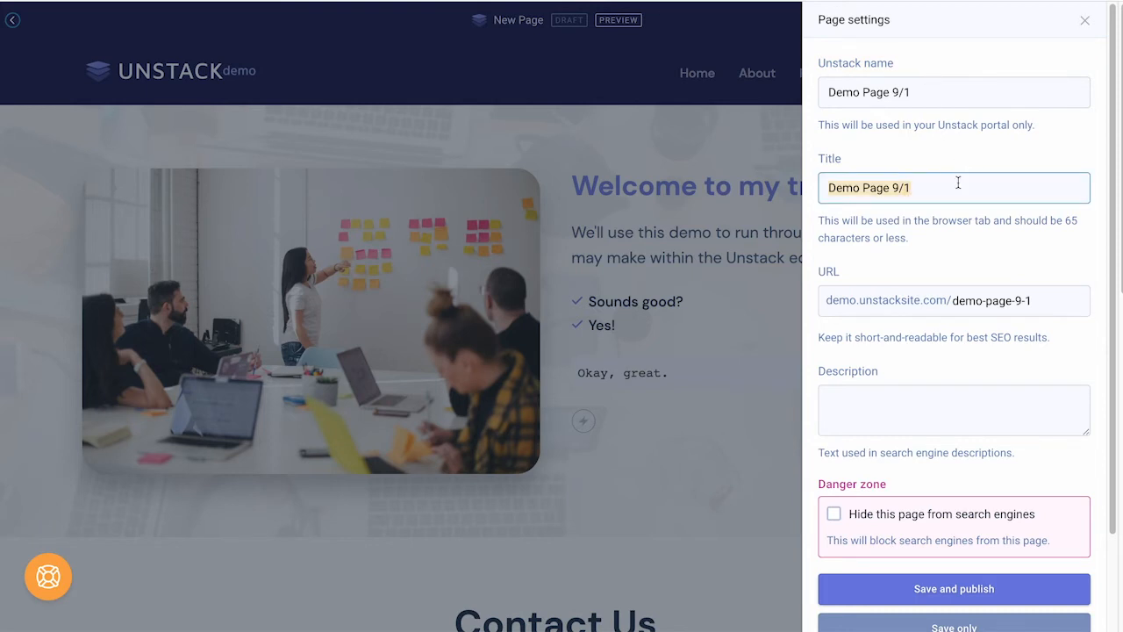
pyautogui.write('W')
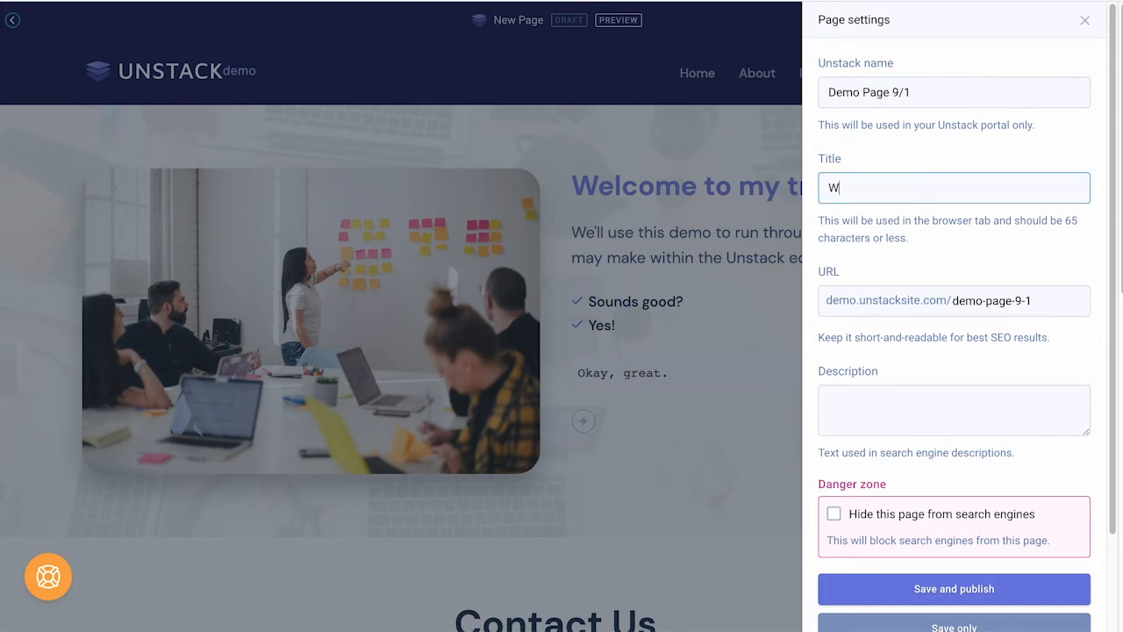
pyautogui.write('elcome to the Training')
pyautogui.tripleClick(987, 301)
pyautogui.write('welcom')
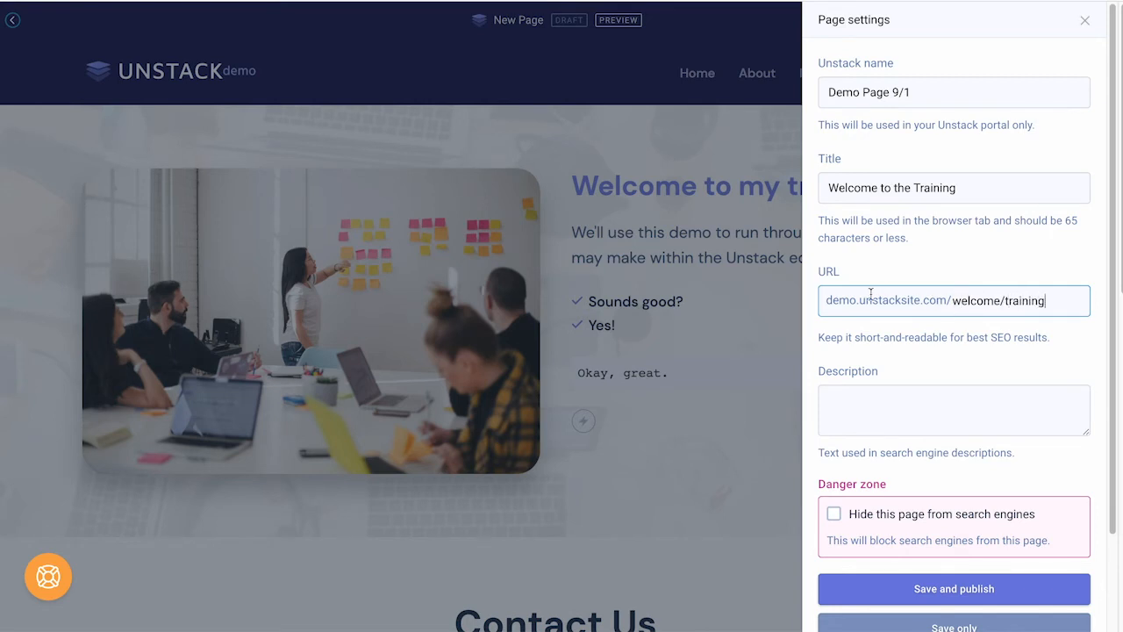
pyautogui.write('e/training')
pyautogui.click(910, 421)
pyautogui.write('We')
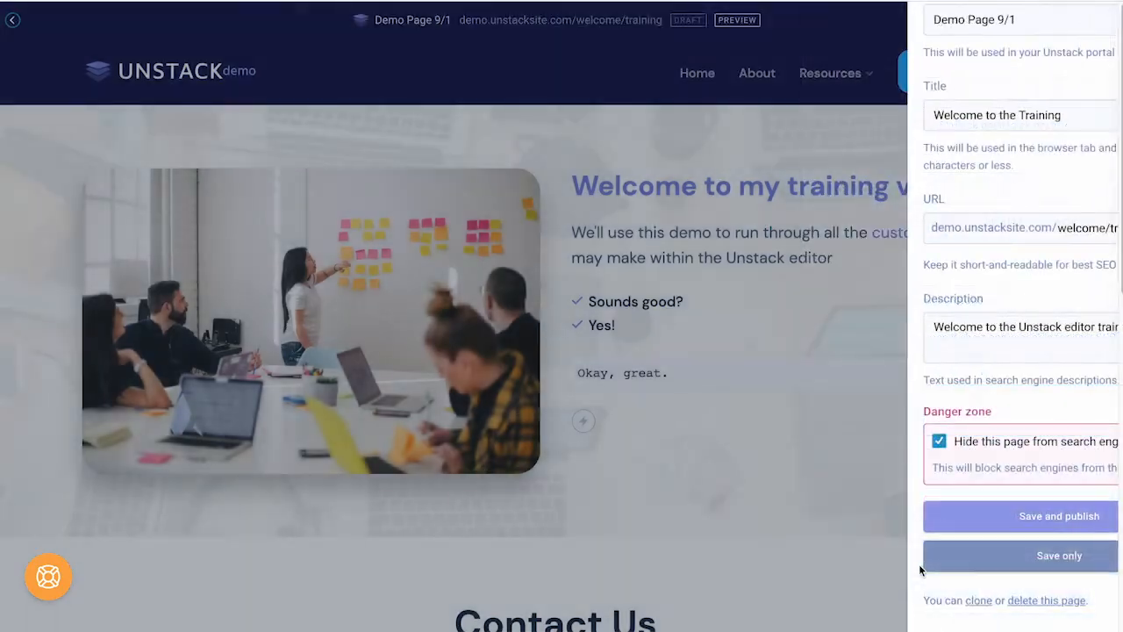
pyautogui.click(921, 561)
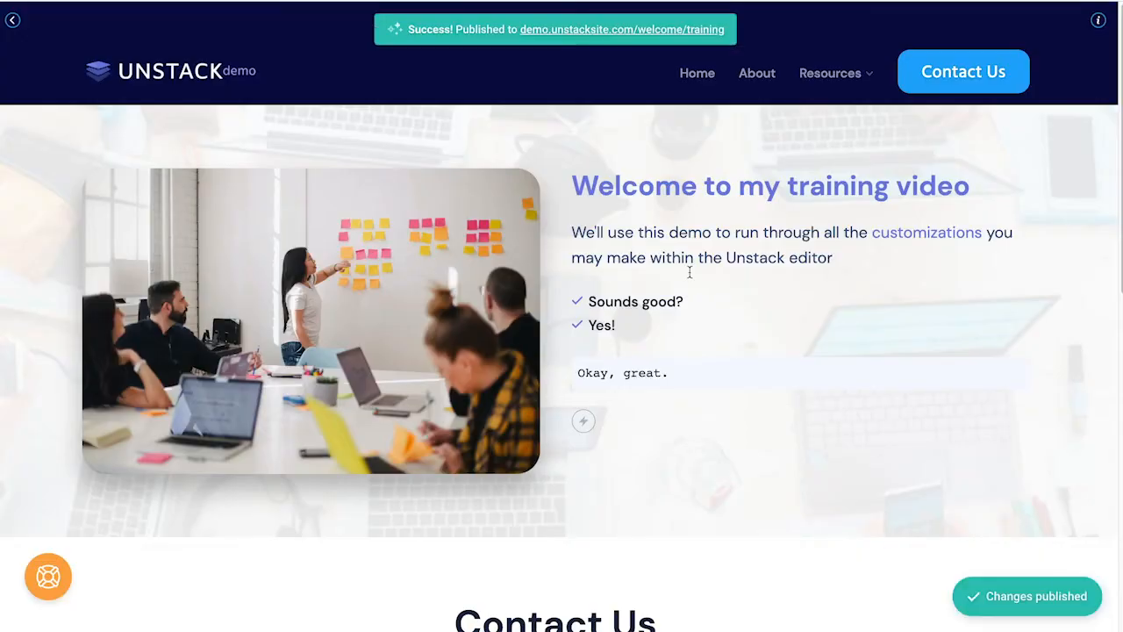
# Step: Open the live page at demo.unstacksite.com/welcome/training and scroll through its Contact Us form
pyautogui.click(632, 29)
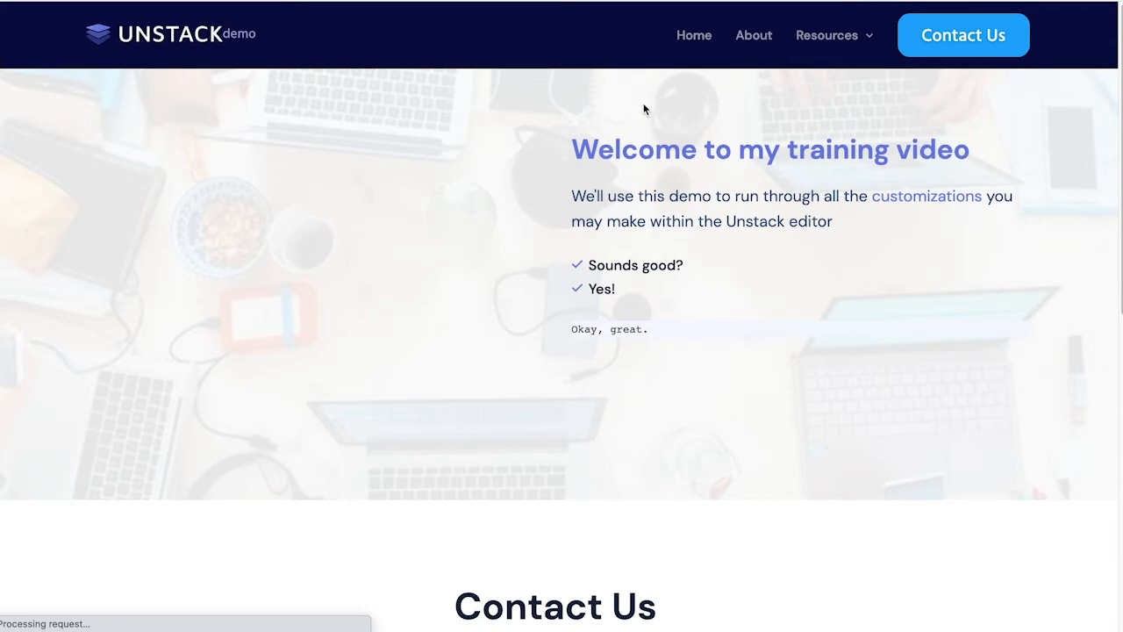
pyautogui.scroll(-3, 729, 236)
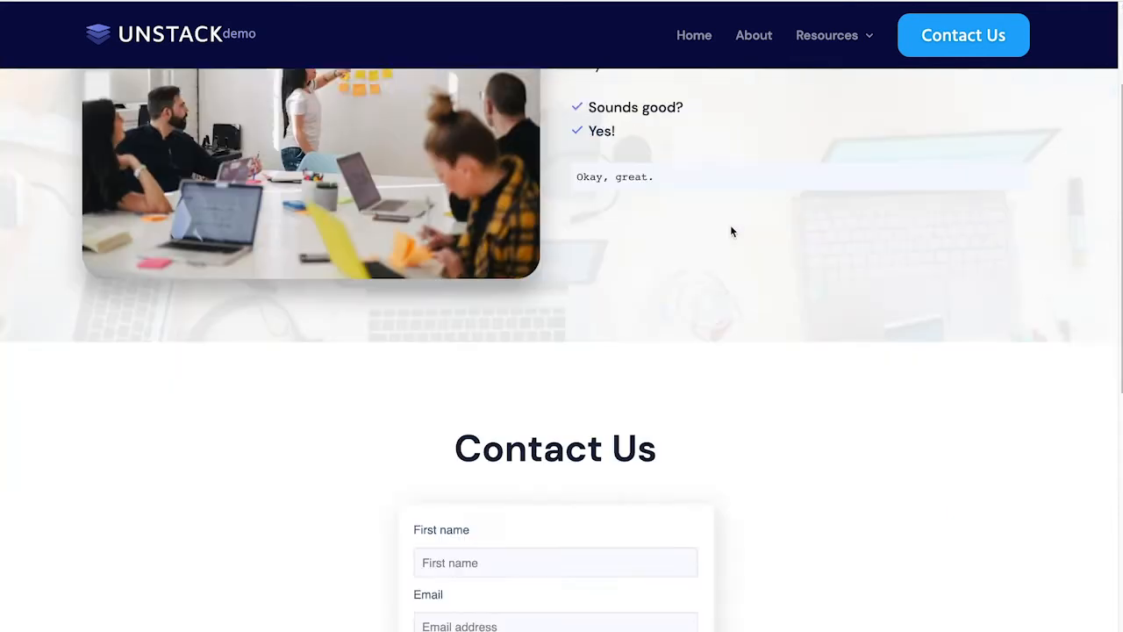
pyautogui.scroll(-4, 733, 231)
pyautogui.scroll(2, 732, 231)
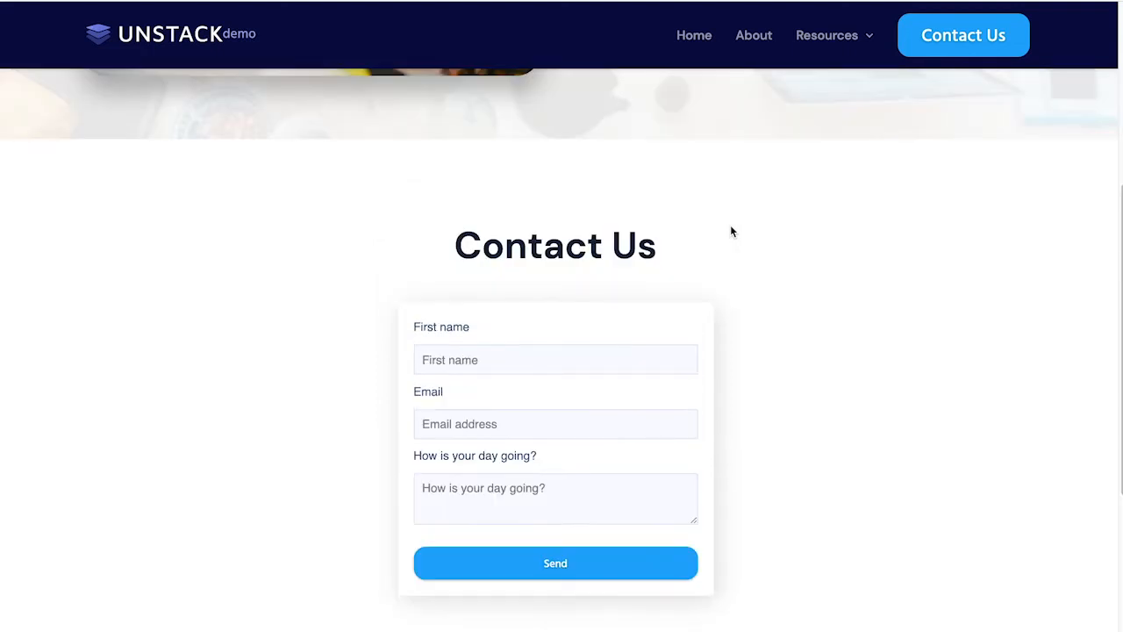
pyautogui.scroll(5, 733, 232)
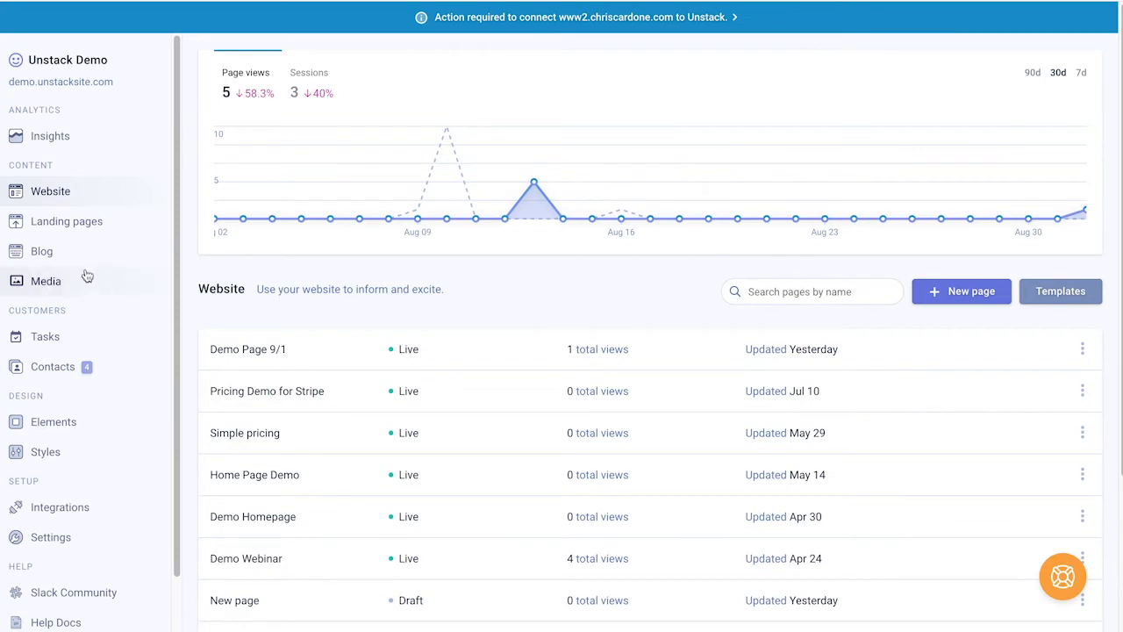
# Step: Open the Code for Callout Customization landing page, check its settings, then return to Landing pages
pyautogui.click(79, 230)
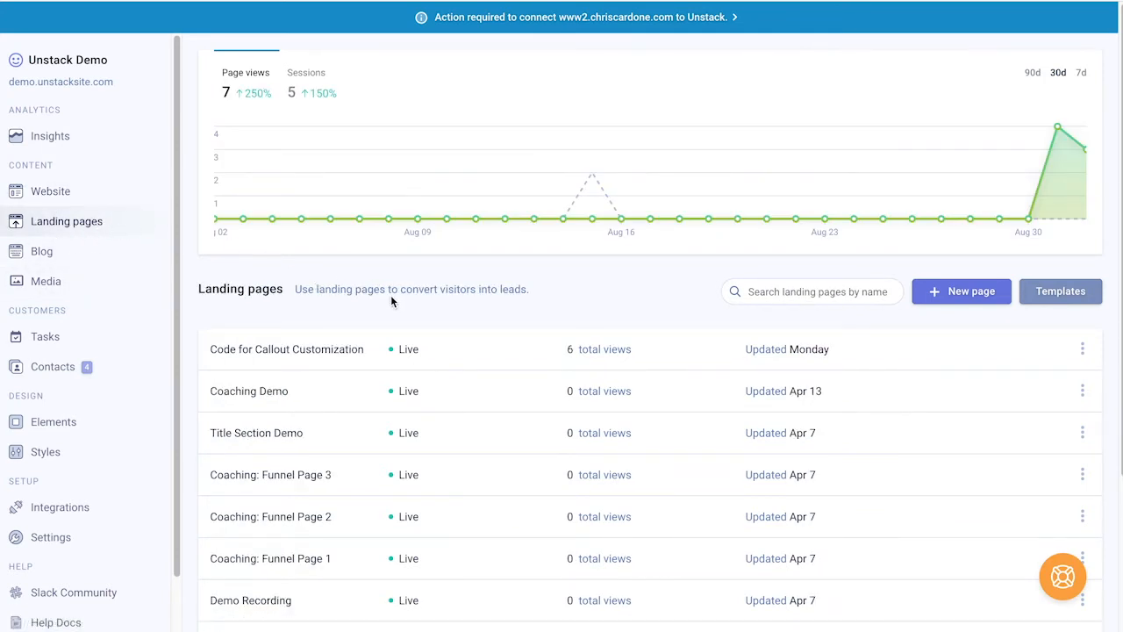
pyautogui.click(472, 359)
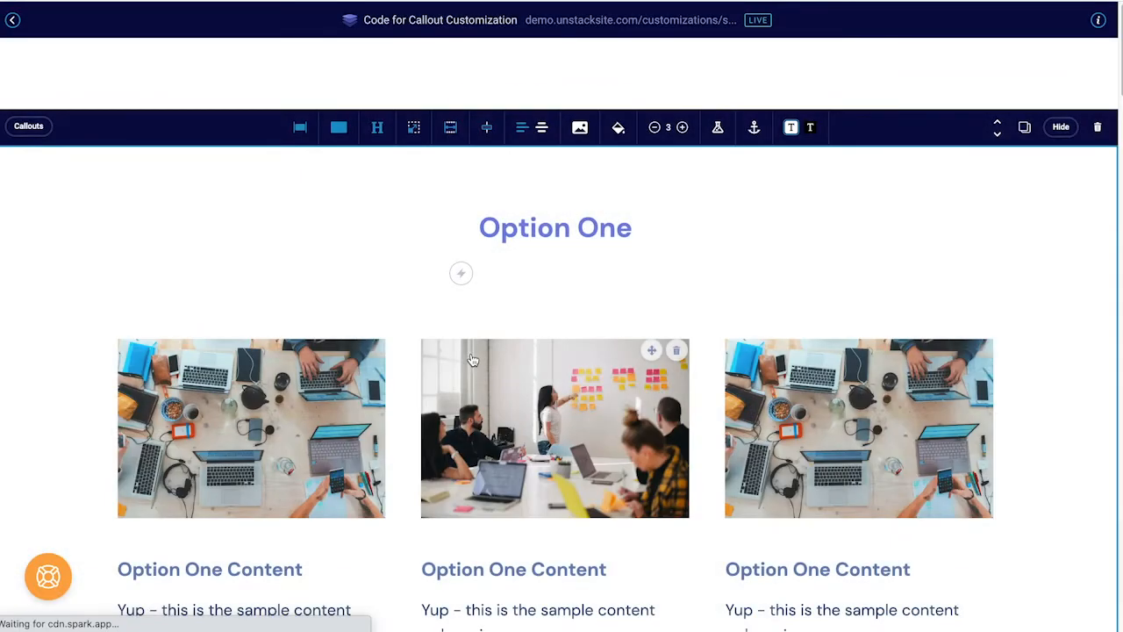
pyautogui.click(1053, 129)
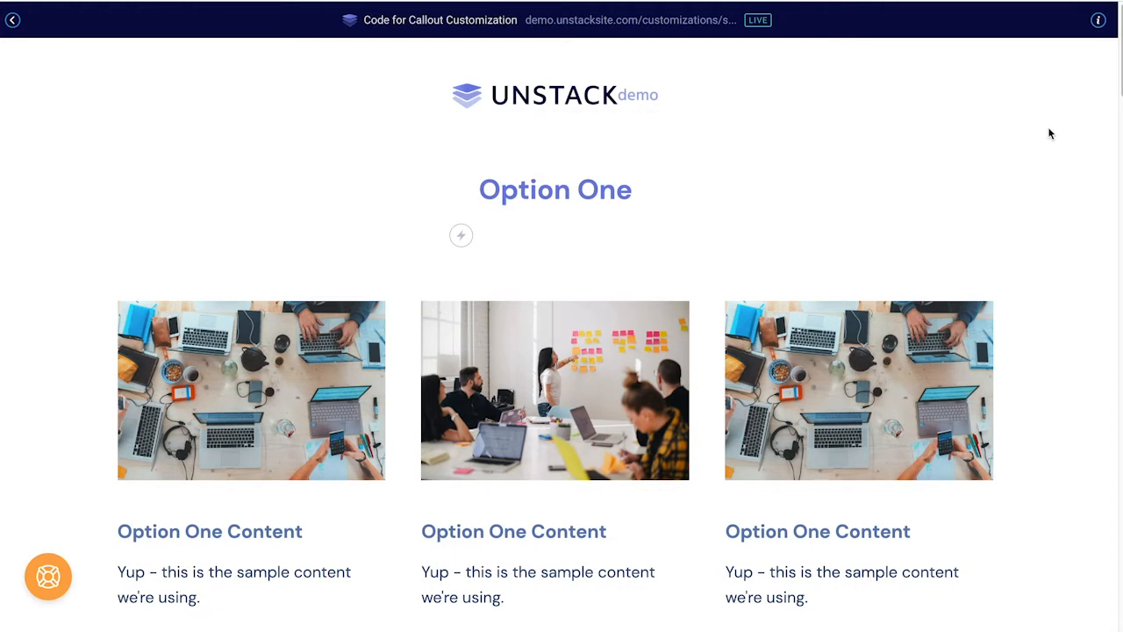
pyautogui.click(1095, 21)
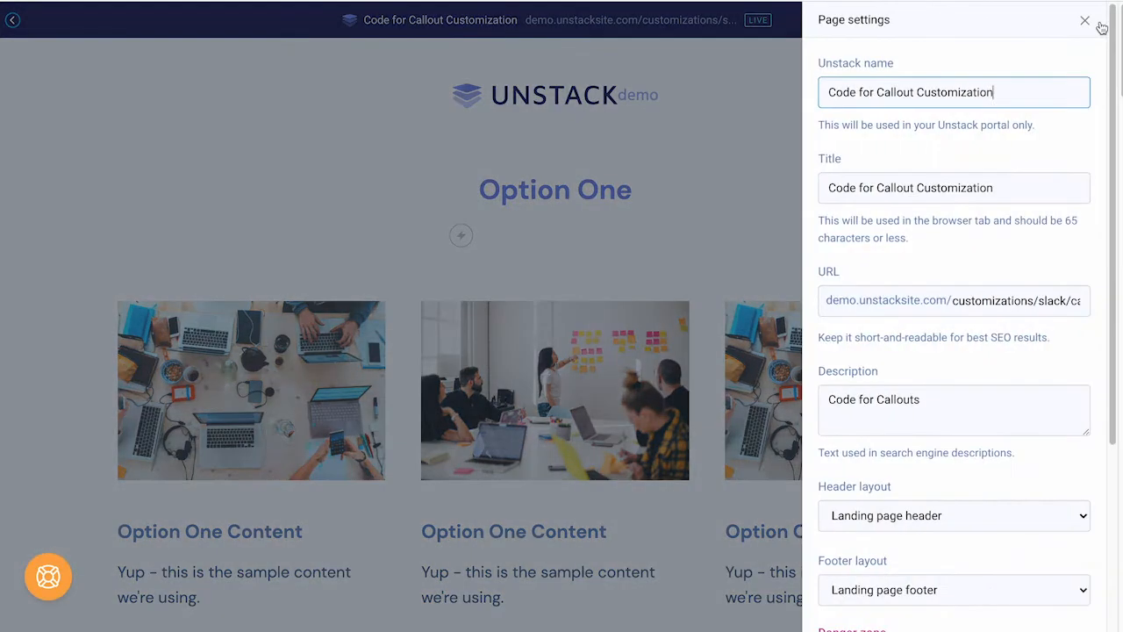
pyautogui.click(1091, 24)
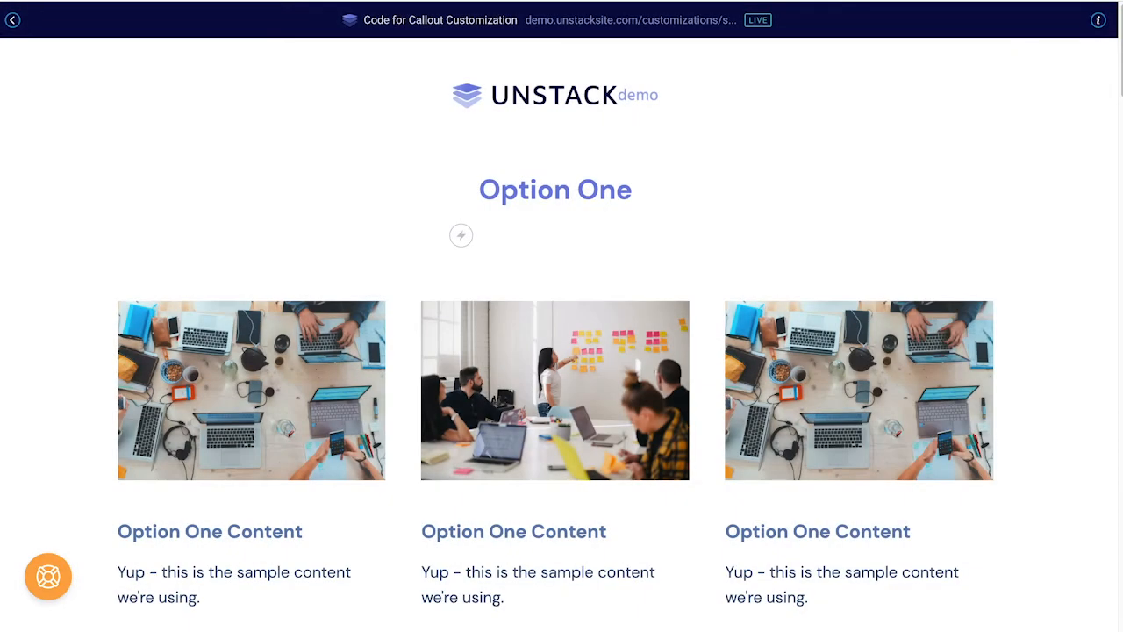
pyautogui.click(12, 21)
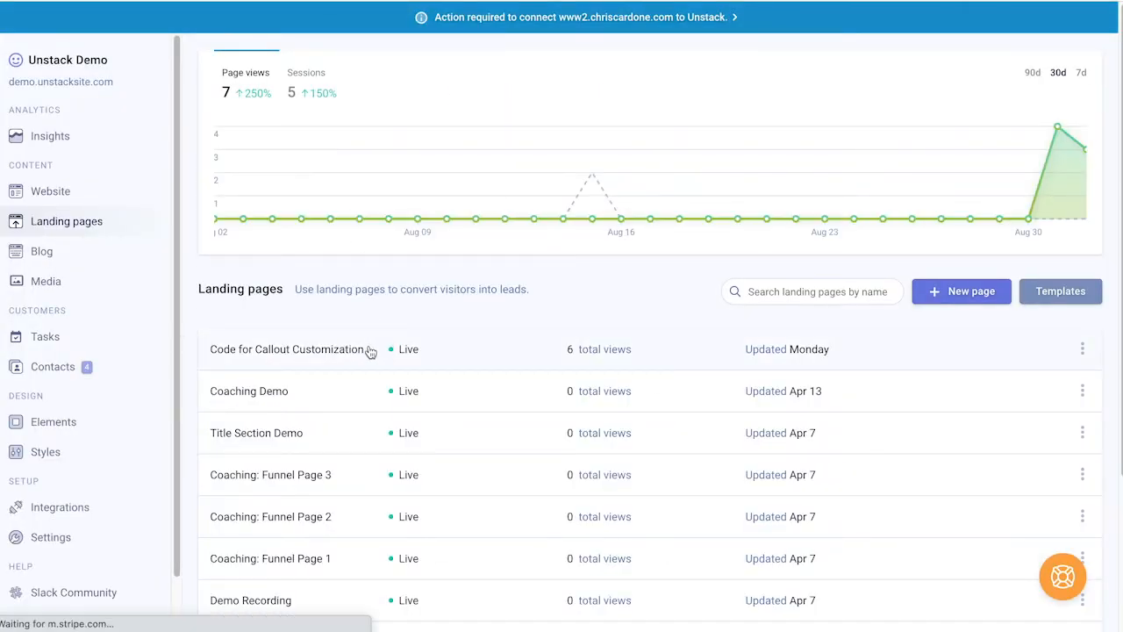
pyautogui.click(369, 351)
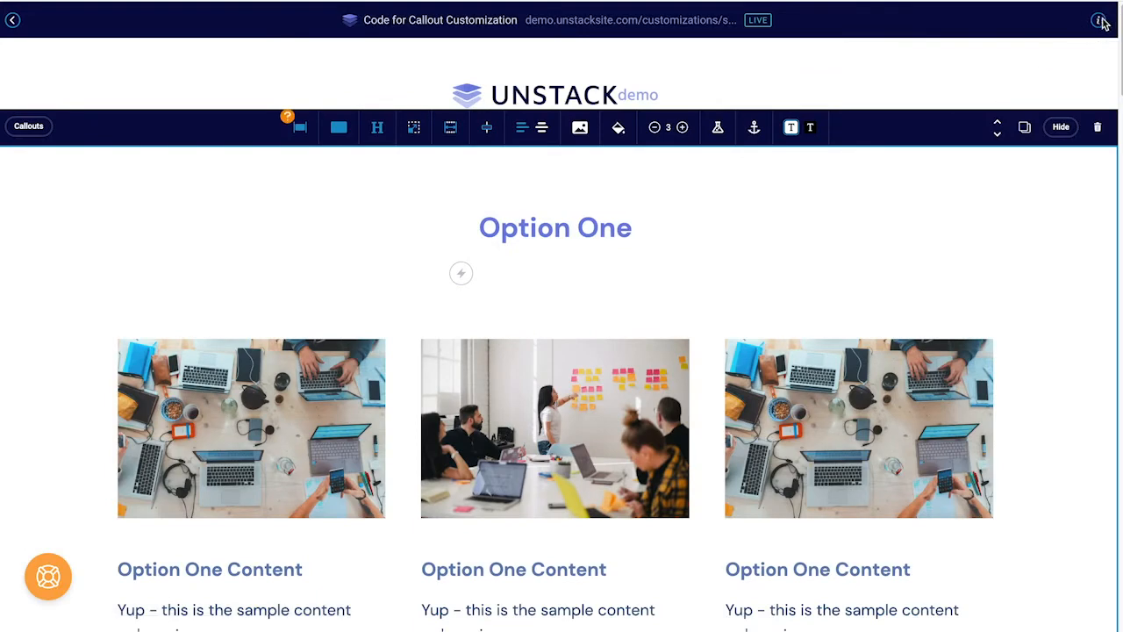
pyautogui.click(1102, 22)
pyautogui.tripleClick(823, 67)
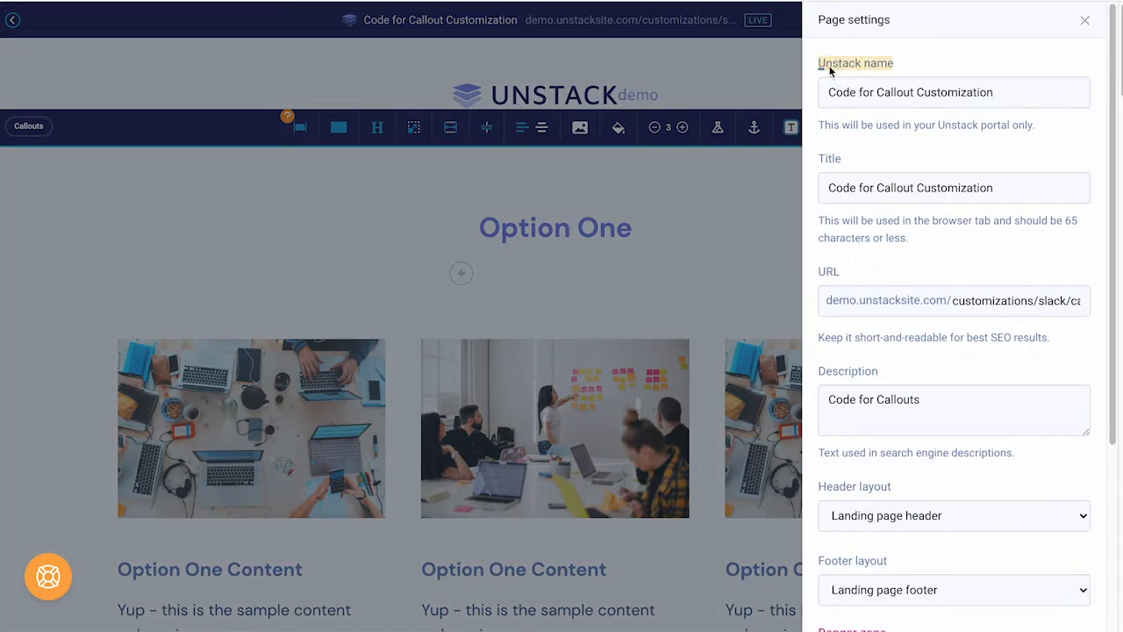
pyautogui.click(855, 55)
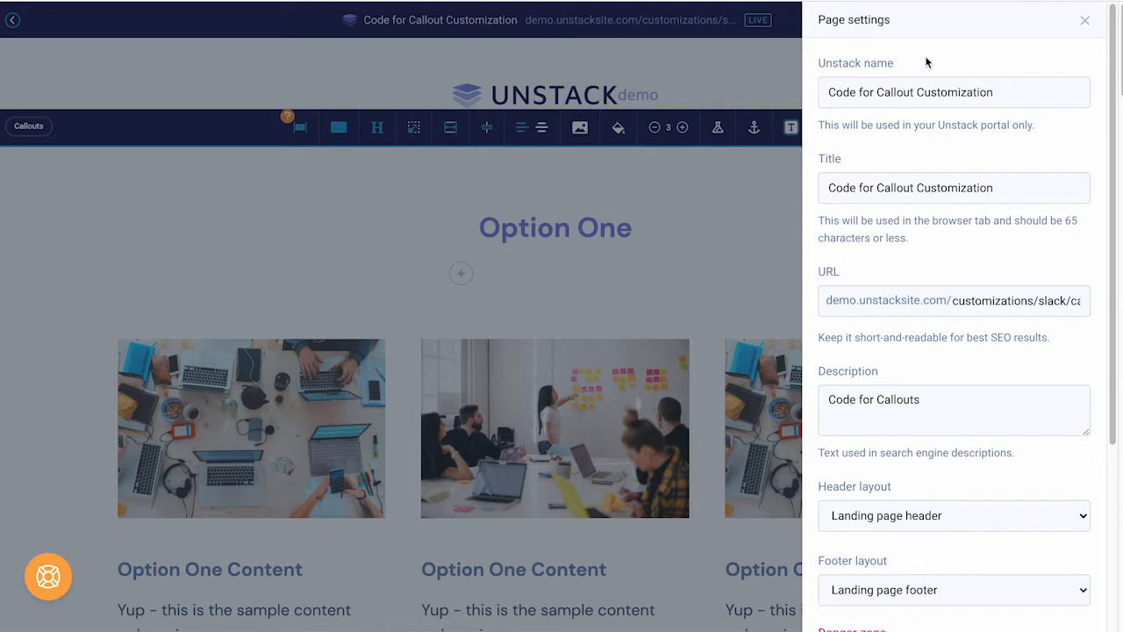
pyautogui.scroll(-1, 903, 138)
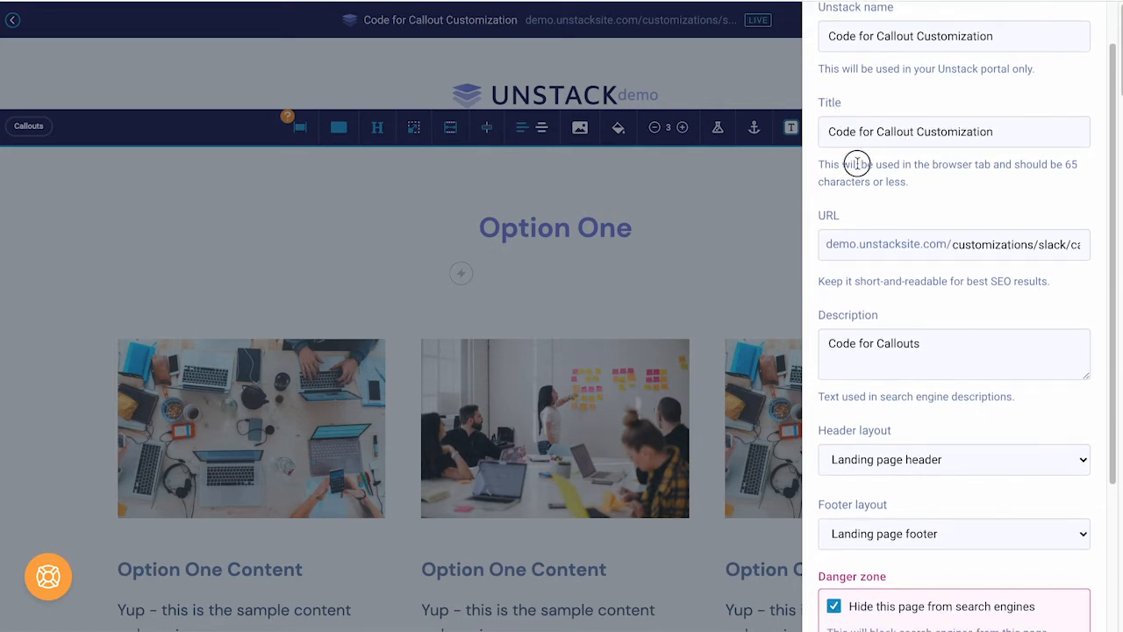
pyautogui.scroll(-2, 877, 165)
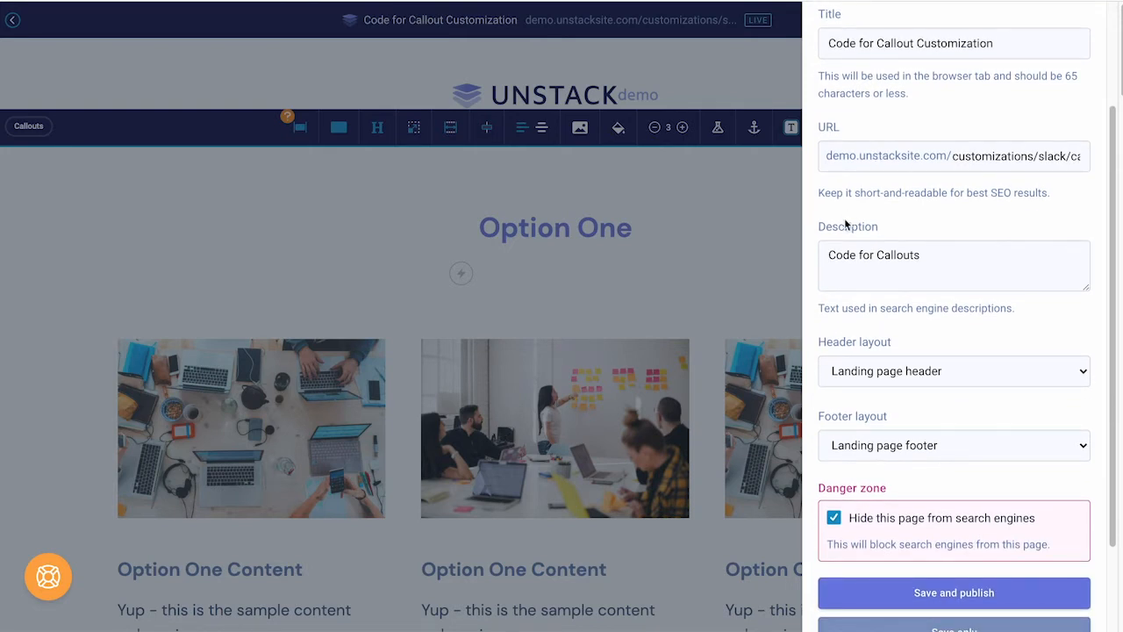
pyautogui.scroll(-2, 847, 230)
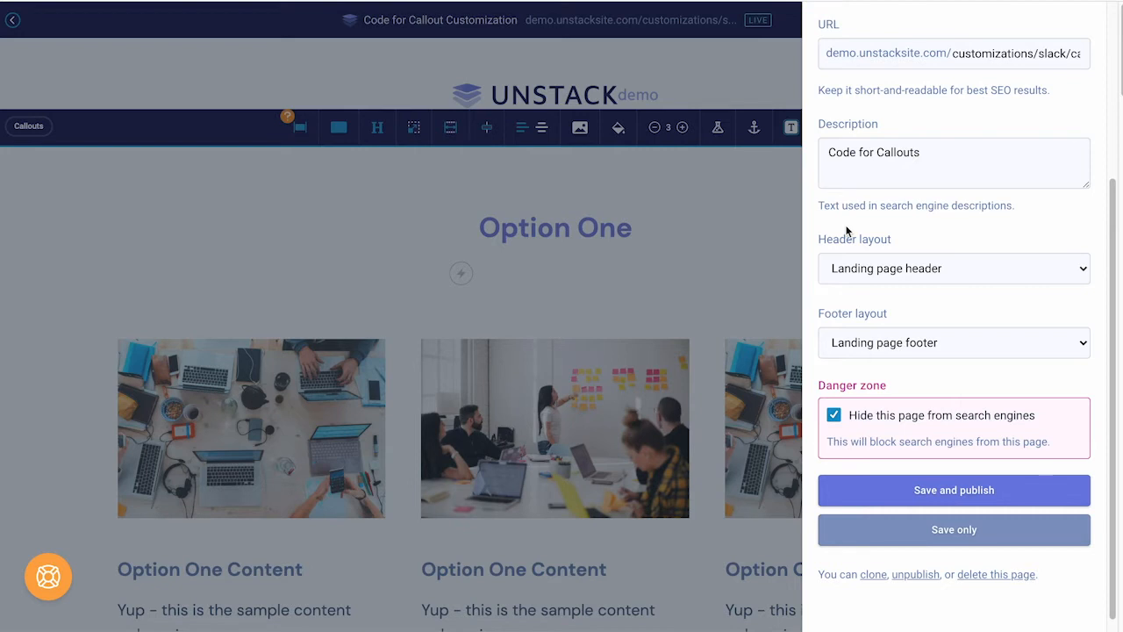
pyautogui.click(878, 271)
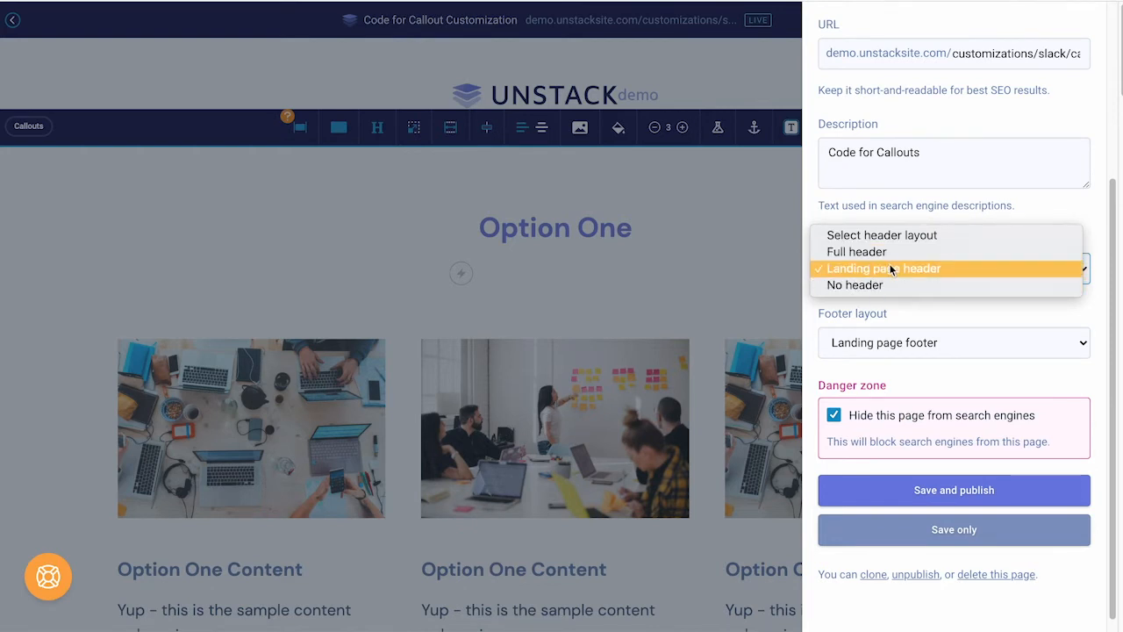
pyautogui.click(911, 313)
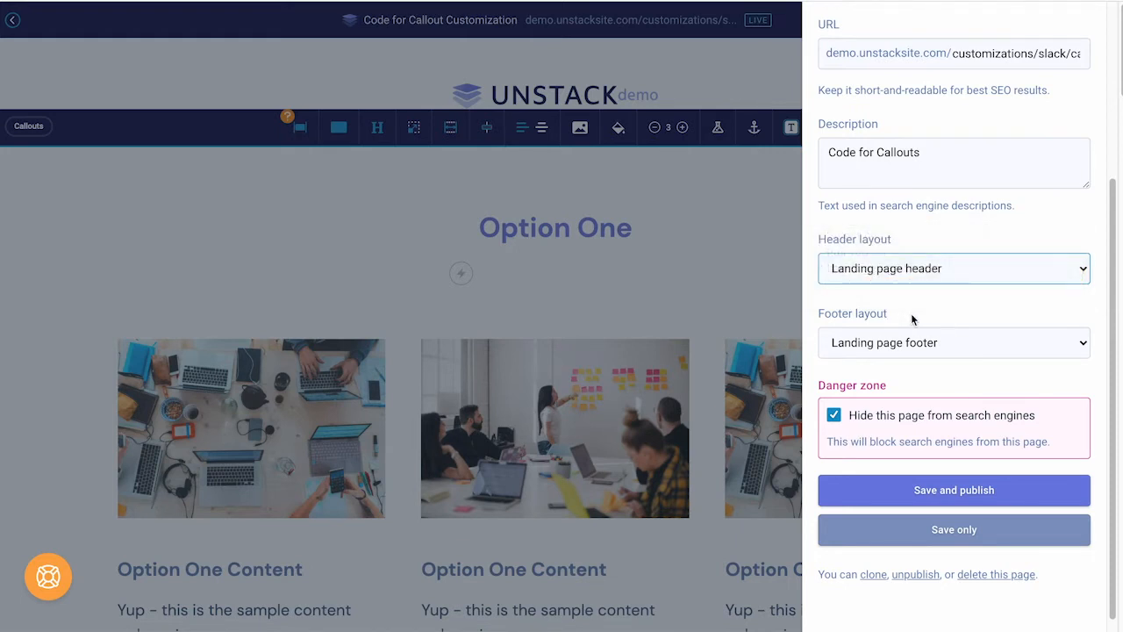
pyautogui.click(907, 342)
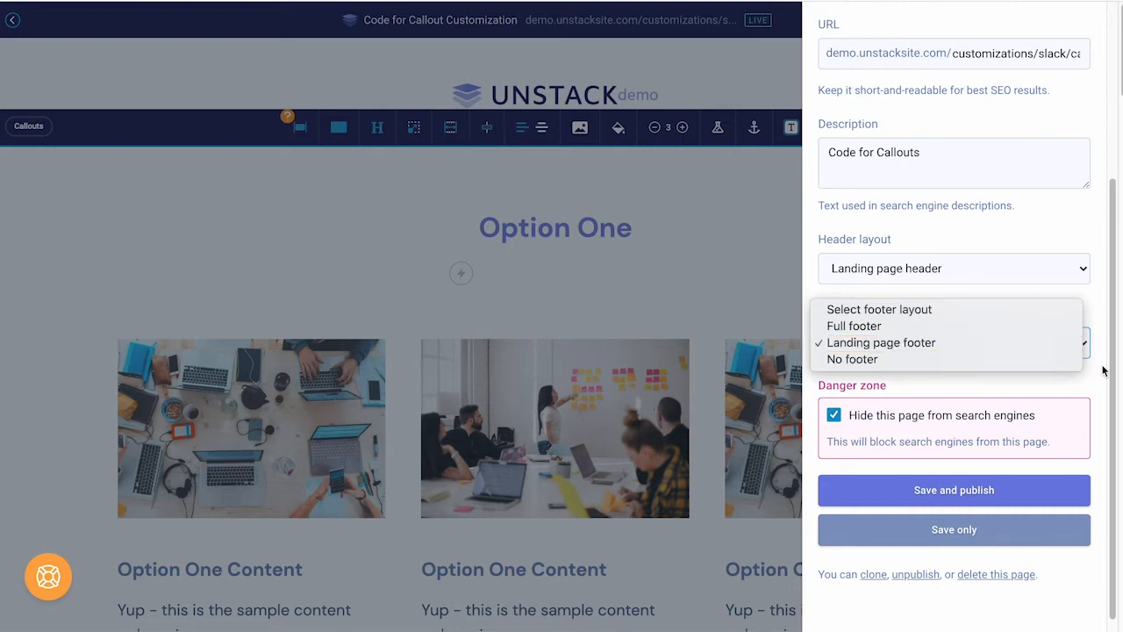
pyautogui.click(956, 404)
pyautogui.scroll(-1, 956, 405)
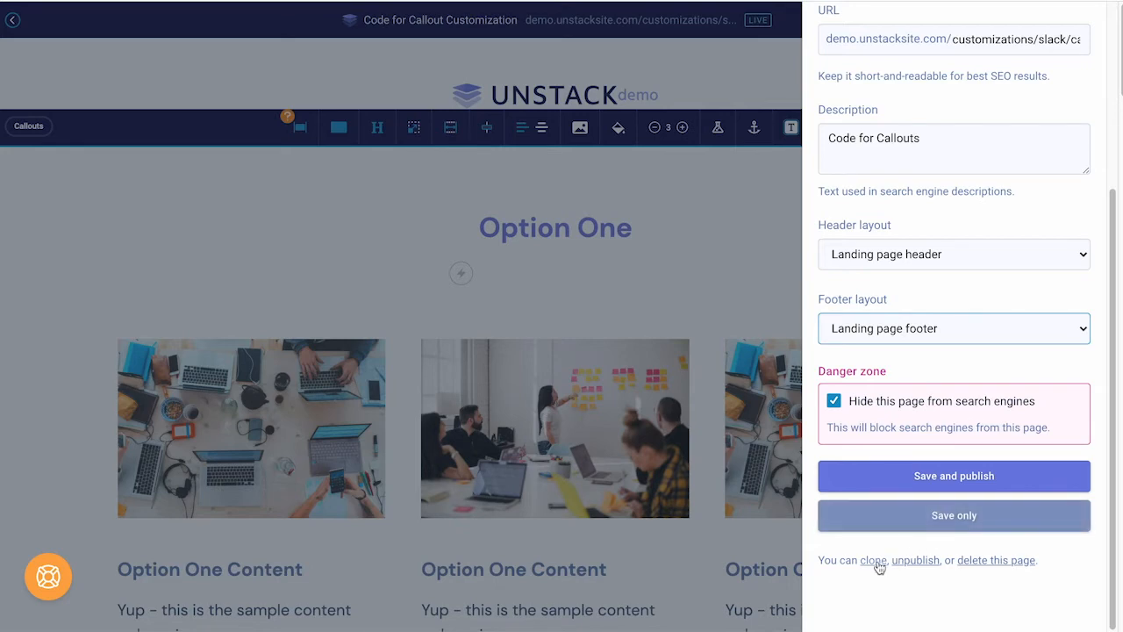
pyautogui.click(274, 172)
pyautogui.click(13, 21)
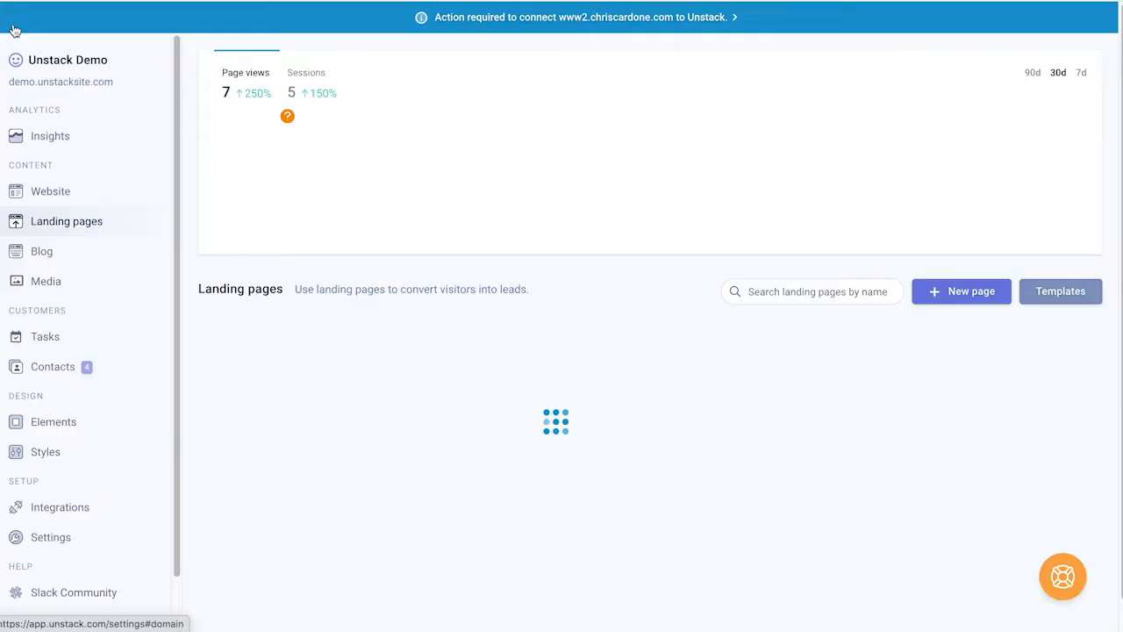
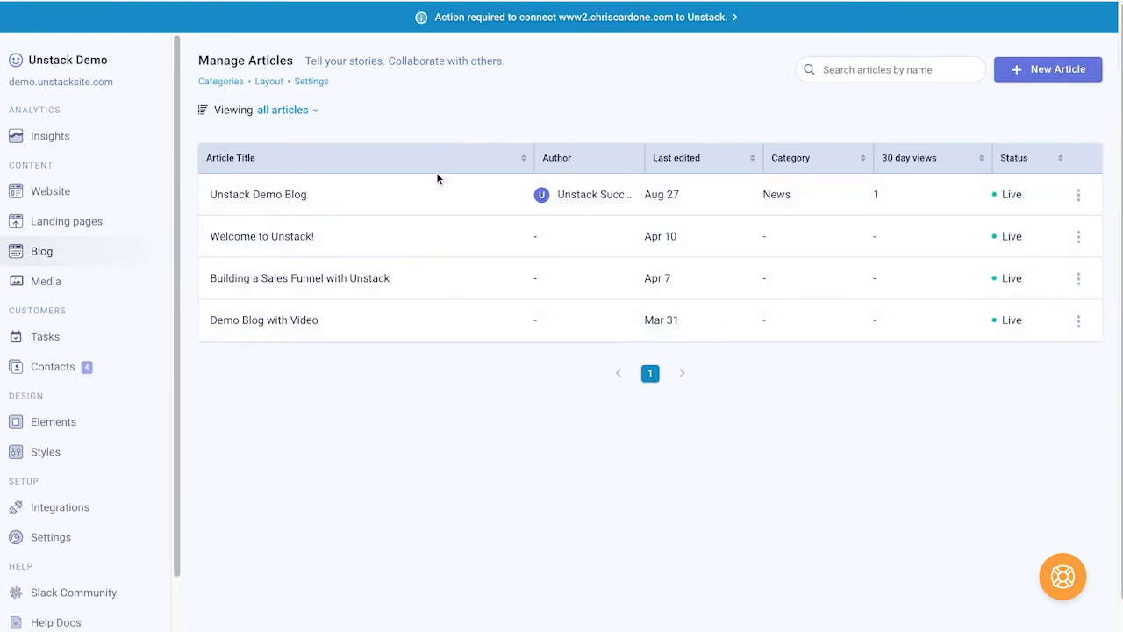
# Step: Pick the News category in category settings, try deleting it, then start a new category
pyautogui.click(233, 83)
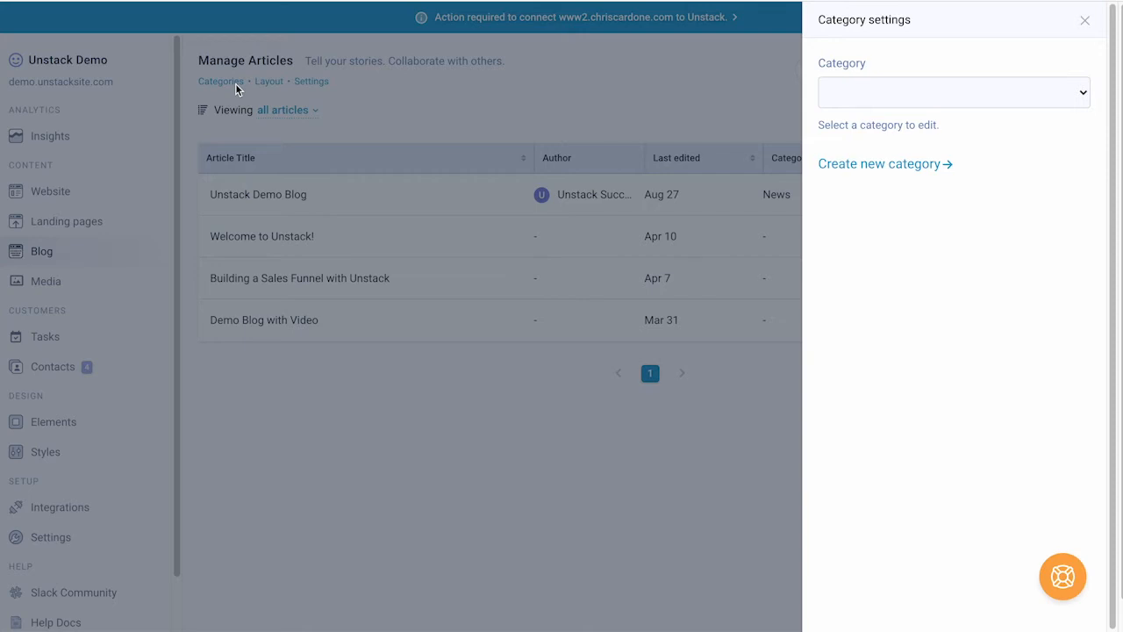
pyautogui.click(865, 99)
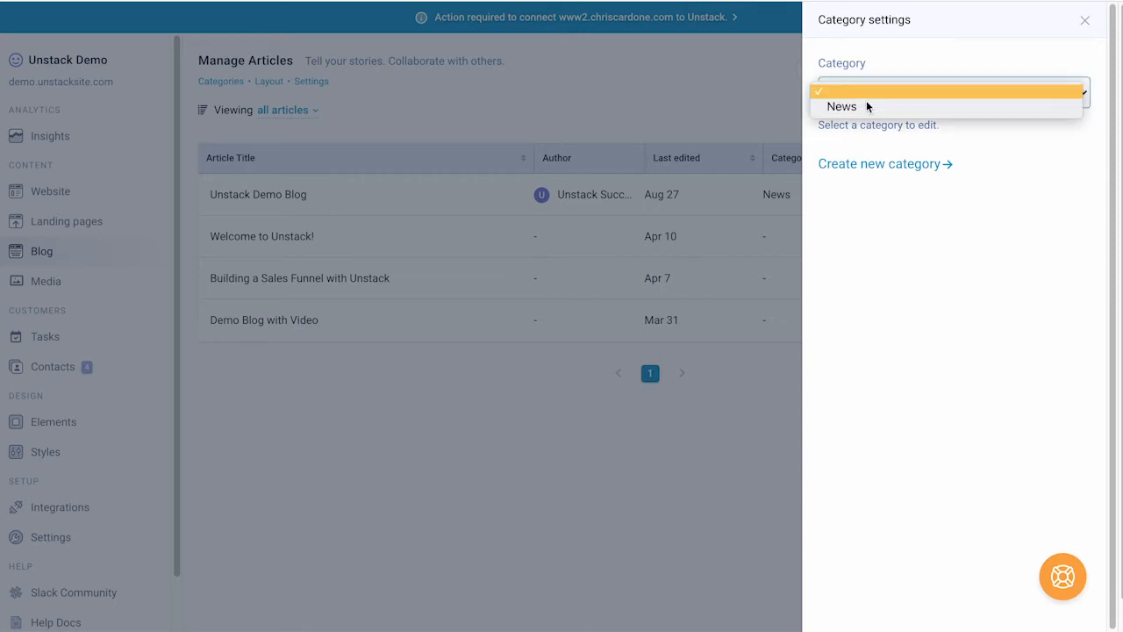
pyautogui.click(880, 105)
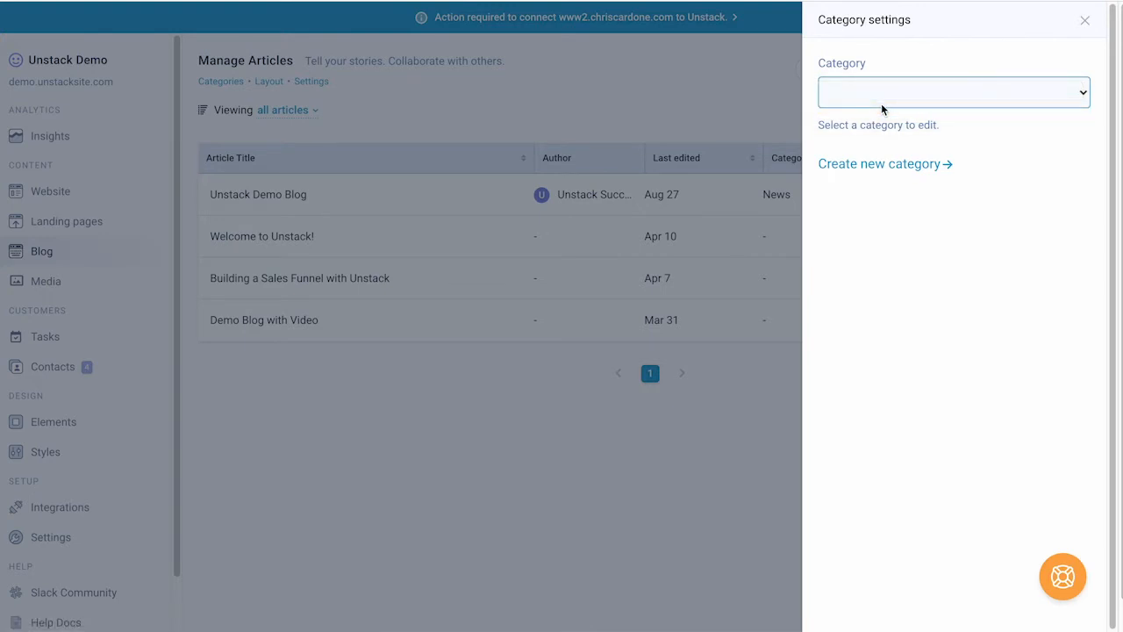
pyautogui.click(881, 100)
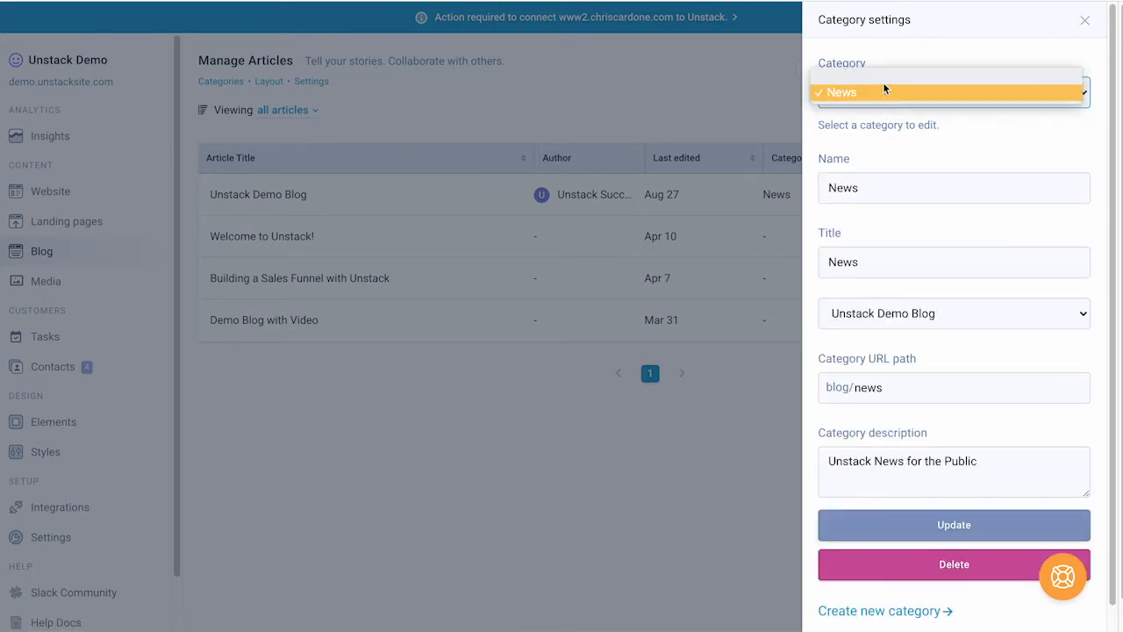
pyautogui.click(883, 81)
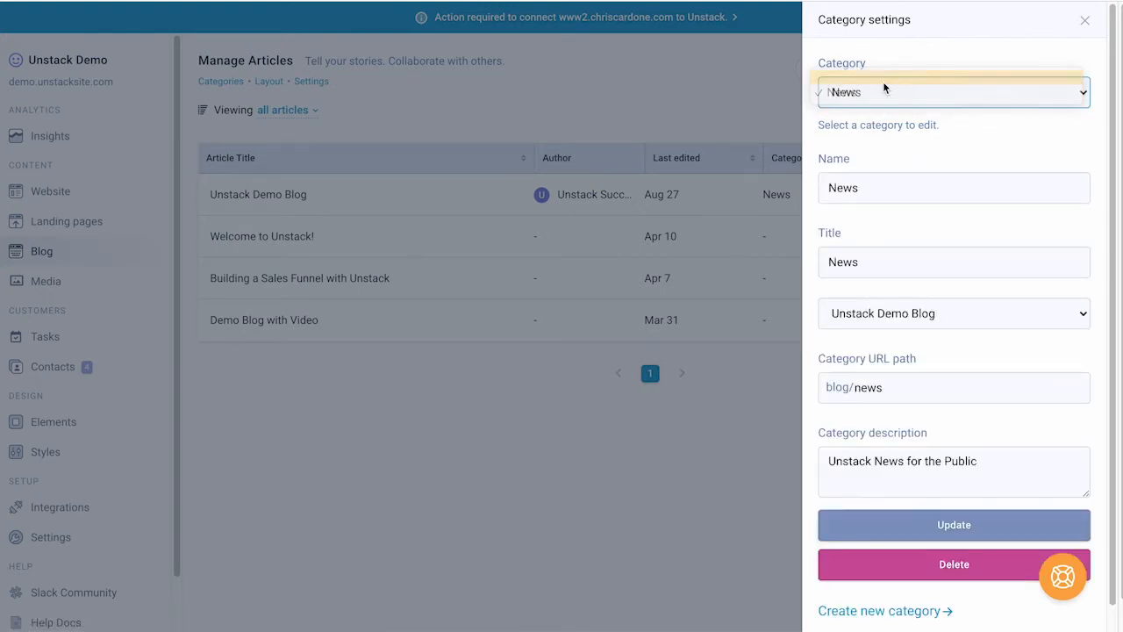
pyautogui.click(857, 575)
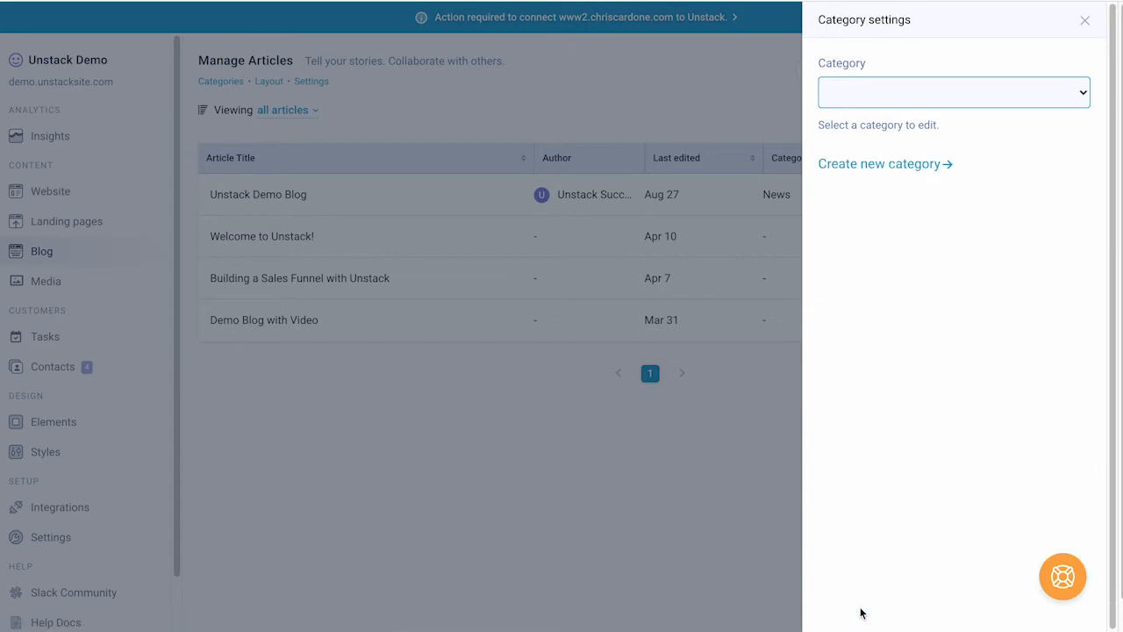
pyautogui.click(915, 164)
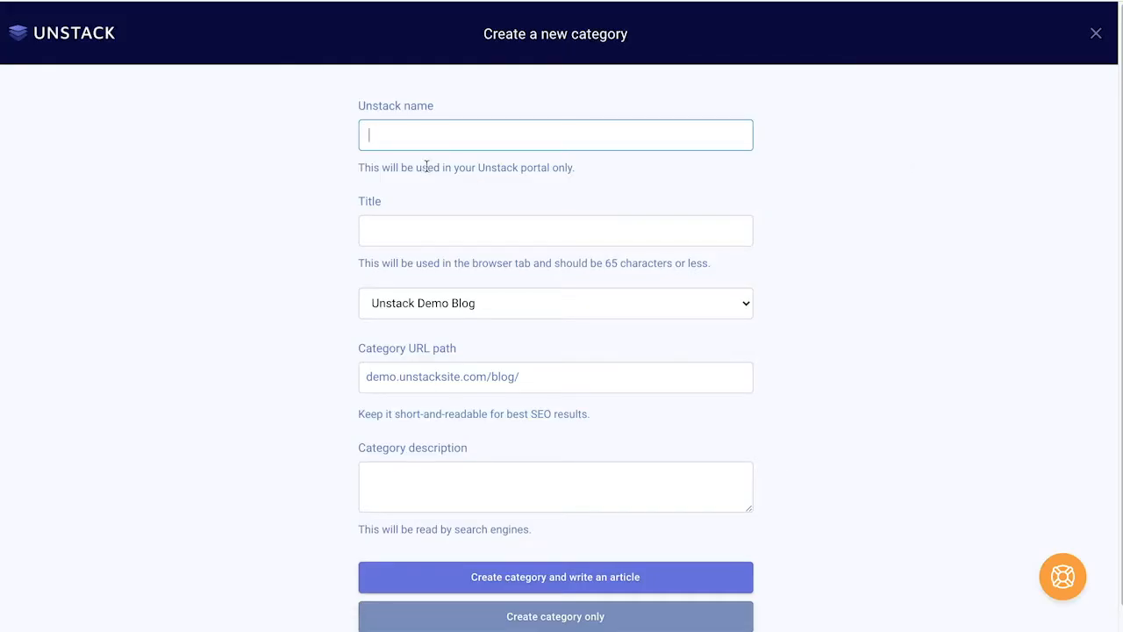
# Step: Create category PR in Unstack Demo Blog, described as 'Unstack Demo Site's PR Publications'
pyautogui.click(478, 233)
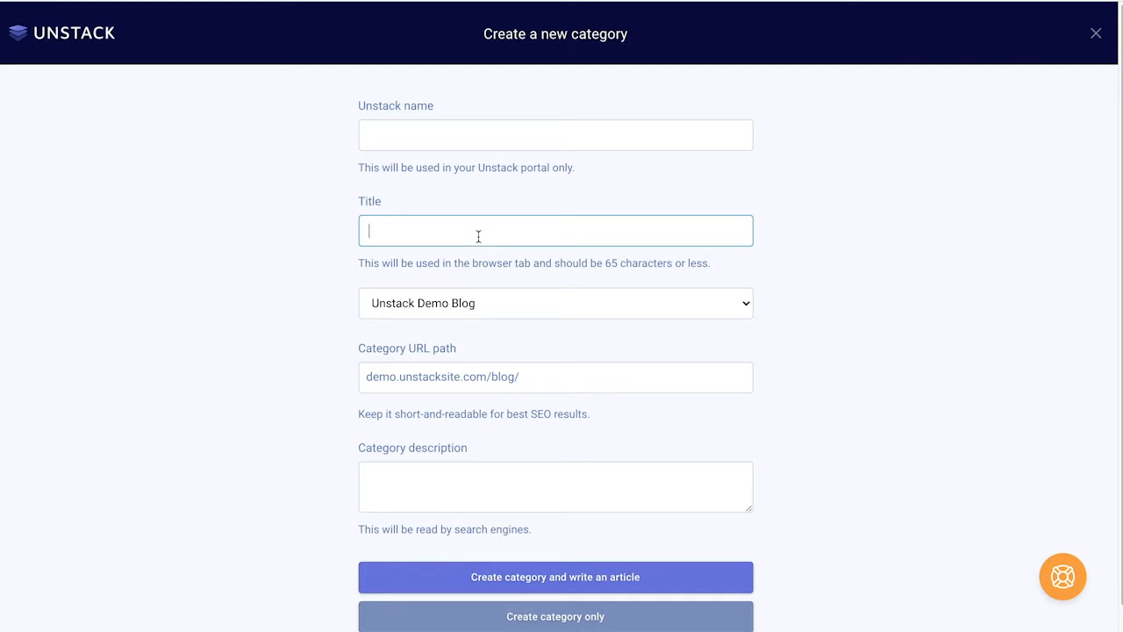
pyautogui.click(480, 306)
pyautogui.click(497, 326)
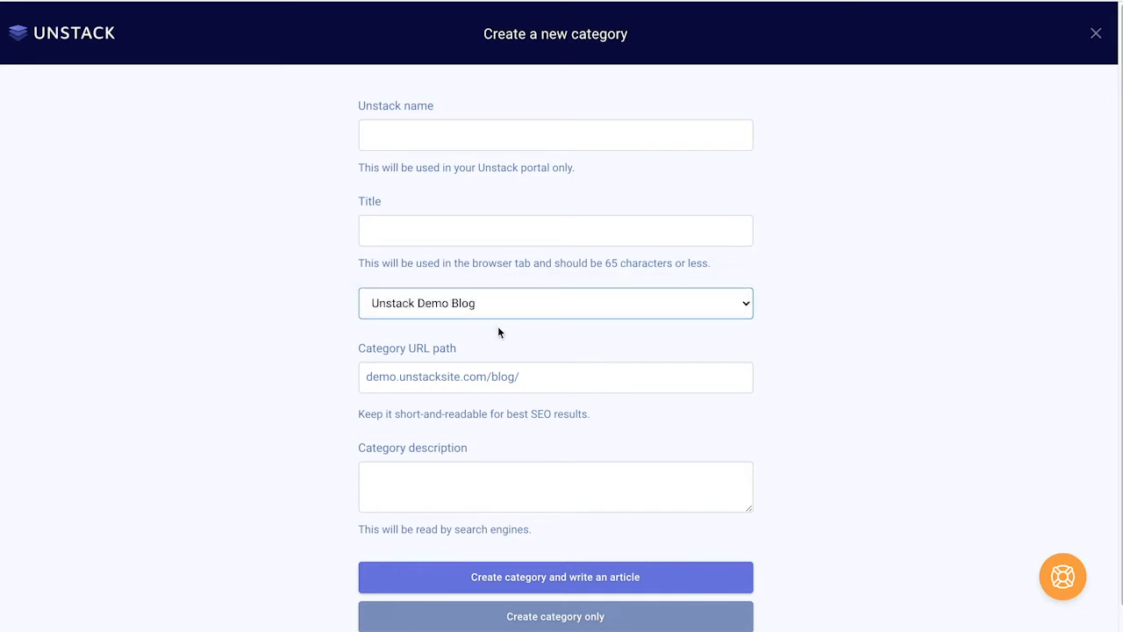
pyautogui.click(533, 373)
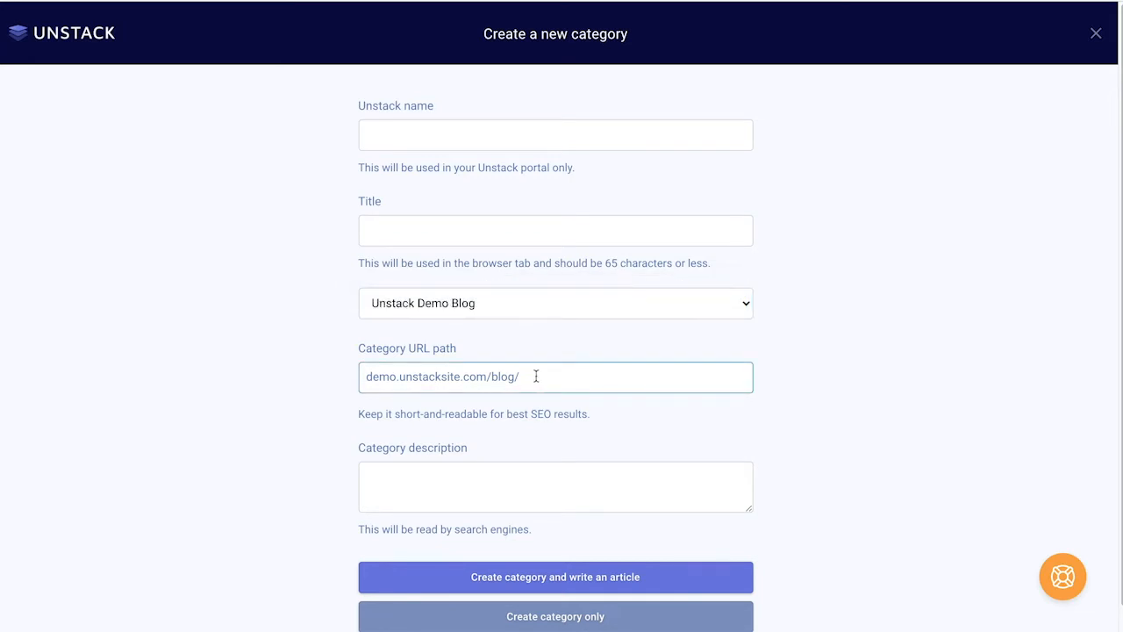
pyautogui.click(536, 131)
pyautogui.write('PR')
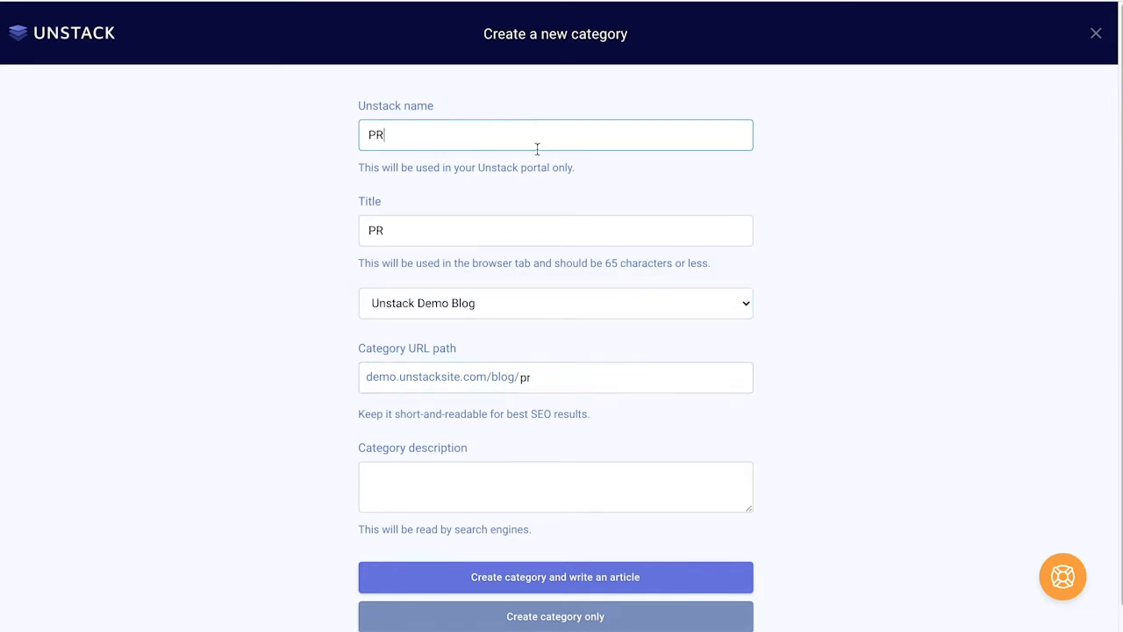
pyautogui.click(527, 488)
pyautogui.write("Unstack Demo Site's PR Publications")
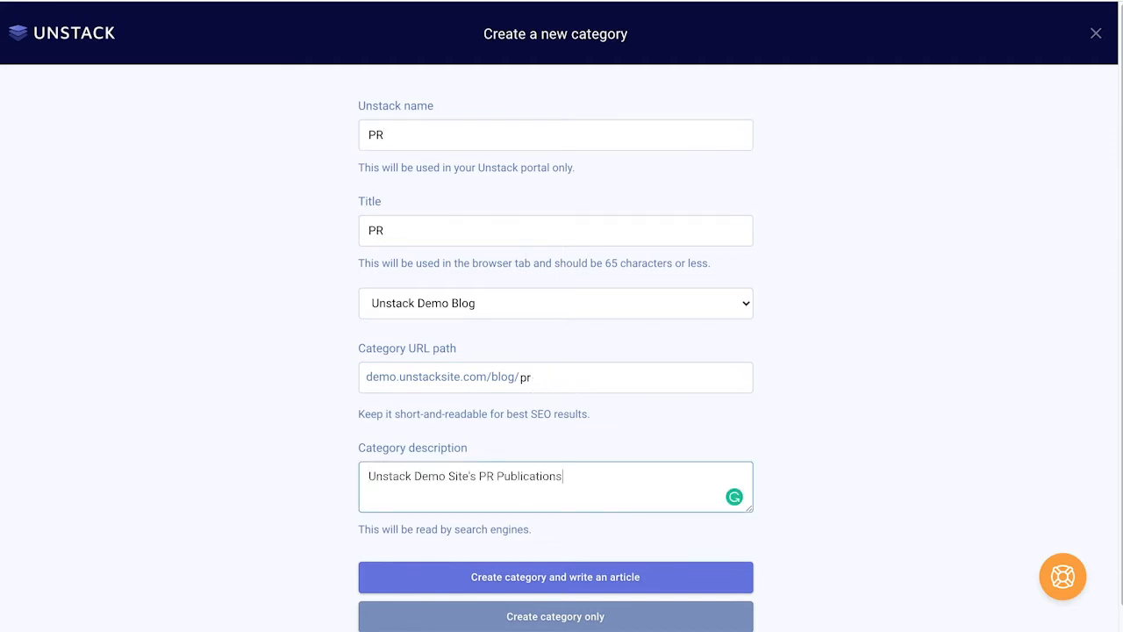
pyautogui.scroll(-1, 639, 516)
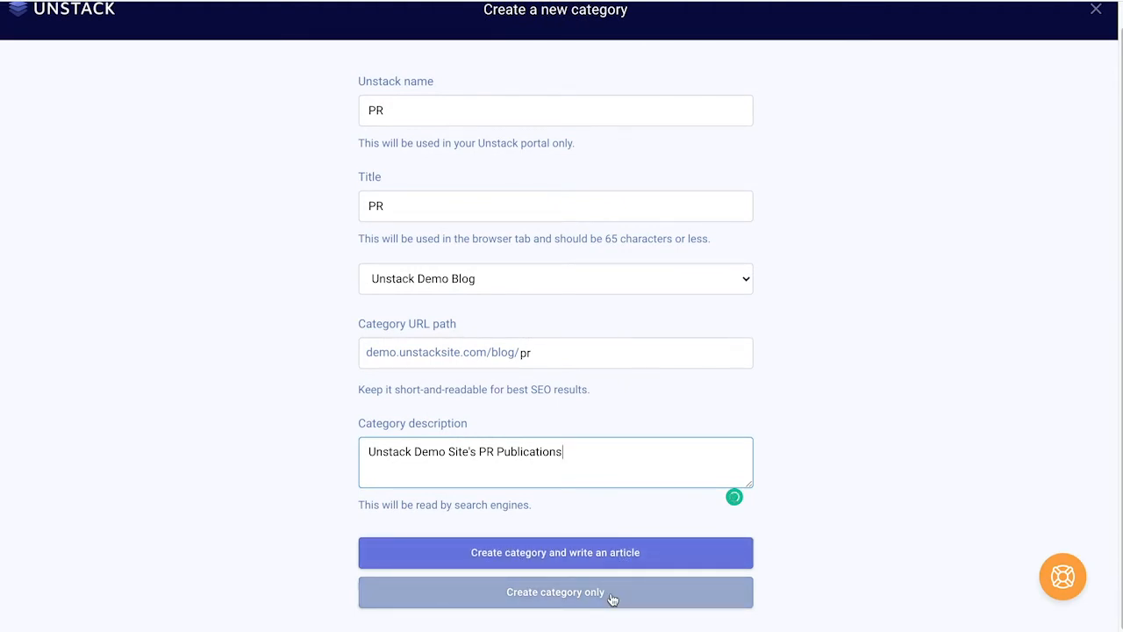
pyautogui.click(611, 597)
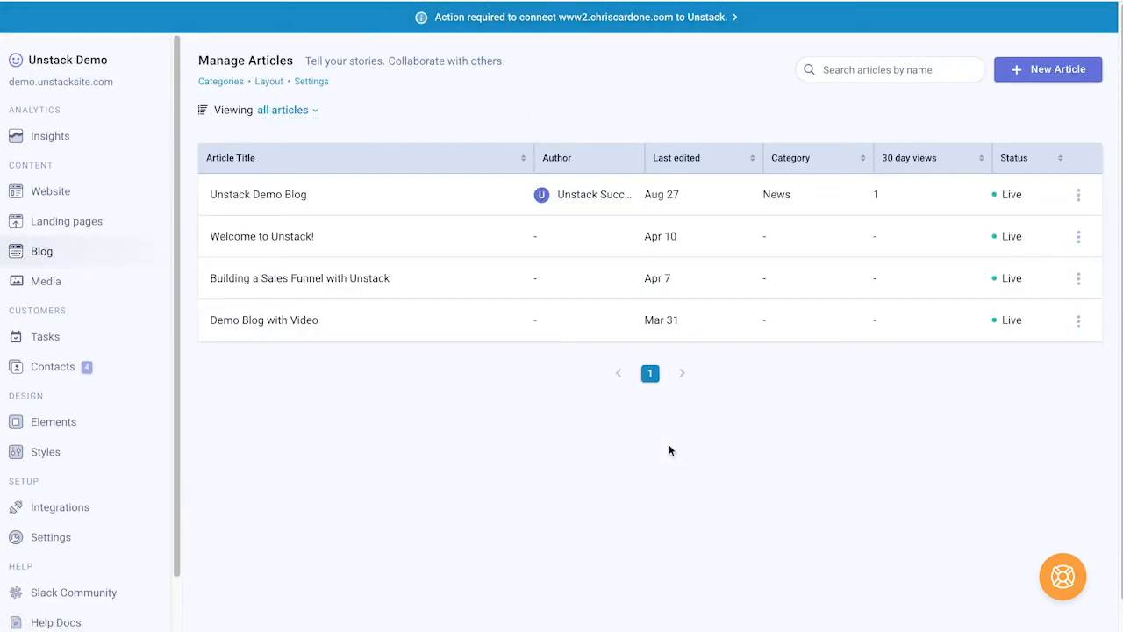
# Step: Confirm PR now appears in the category list, then close the category settings
pyautogui.click(228, 82)
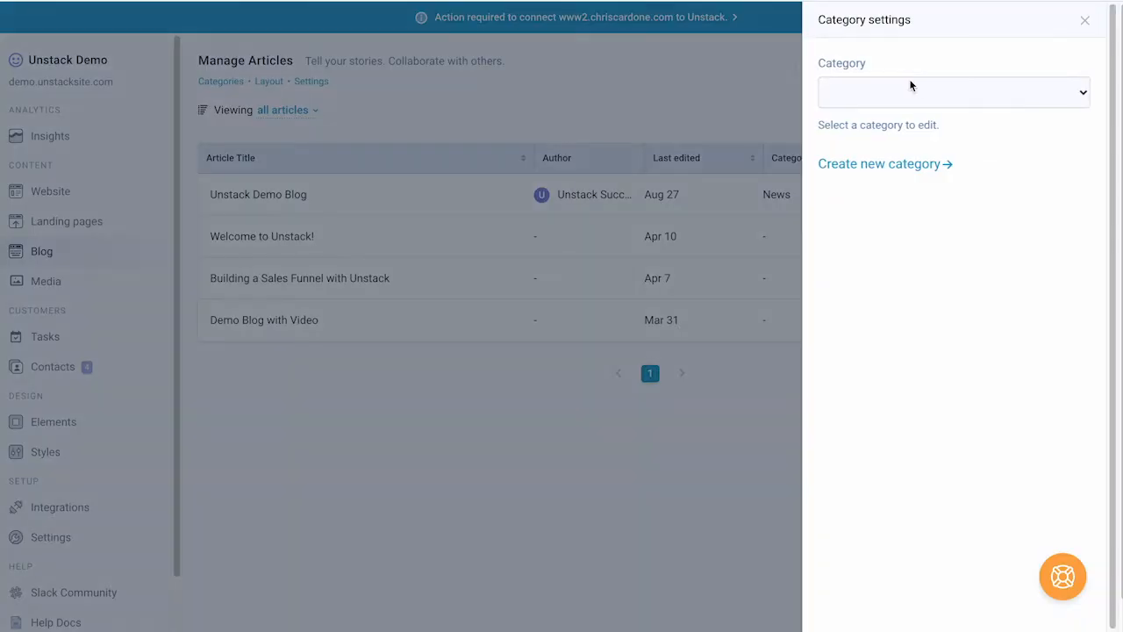
pyautogui.click(915, 88)
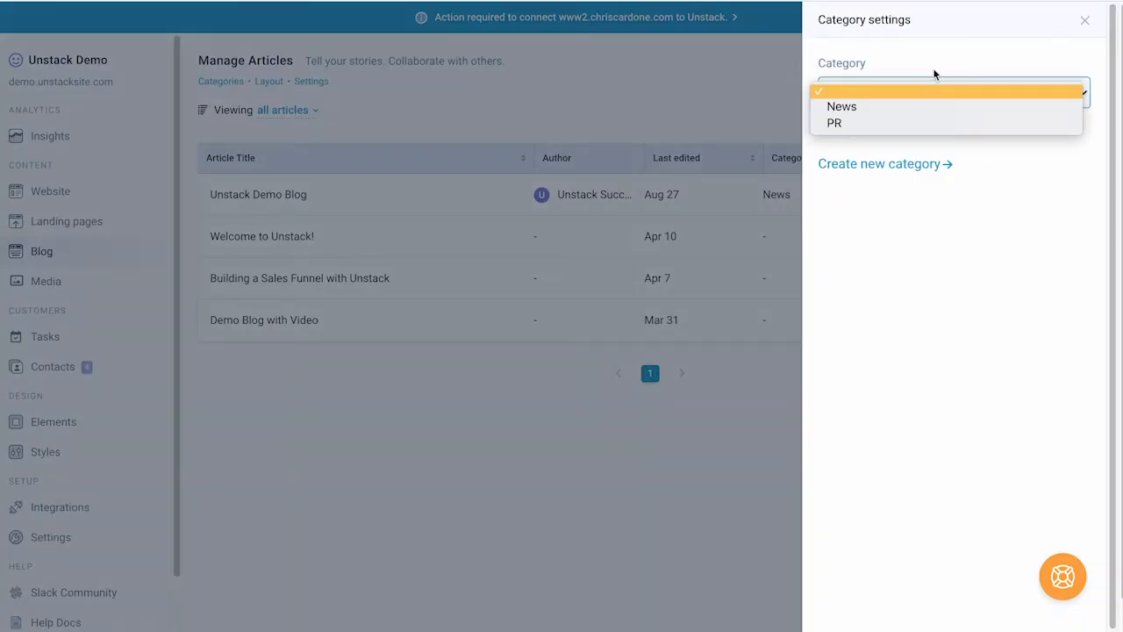
pyautogui.click(937, 68)
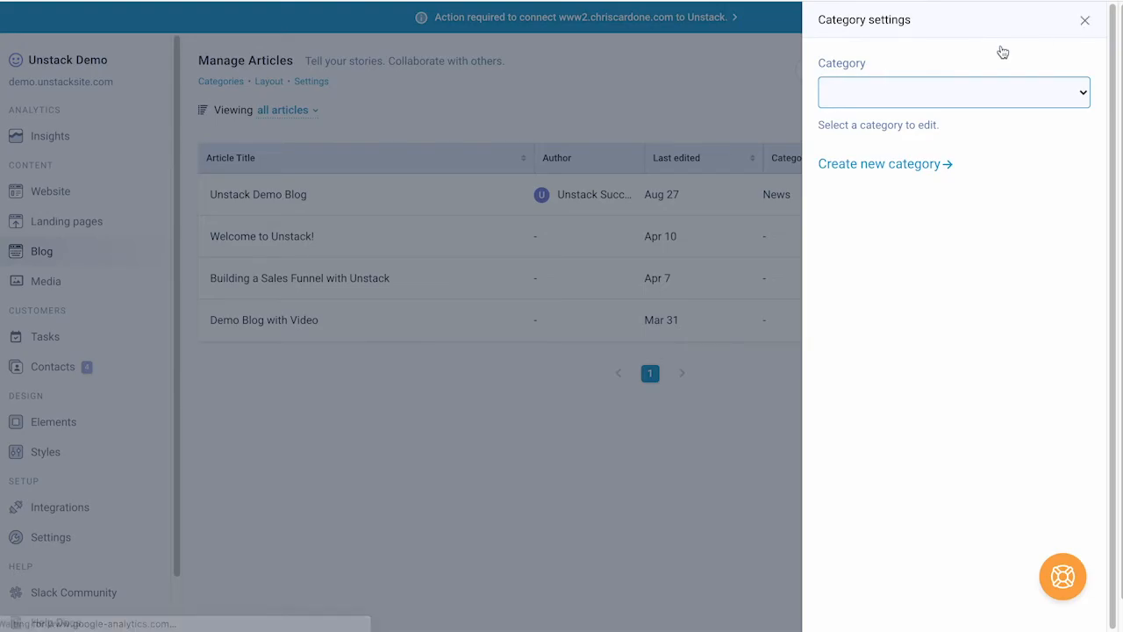
pyautogui.press('Escape')
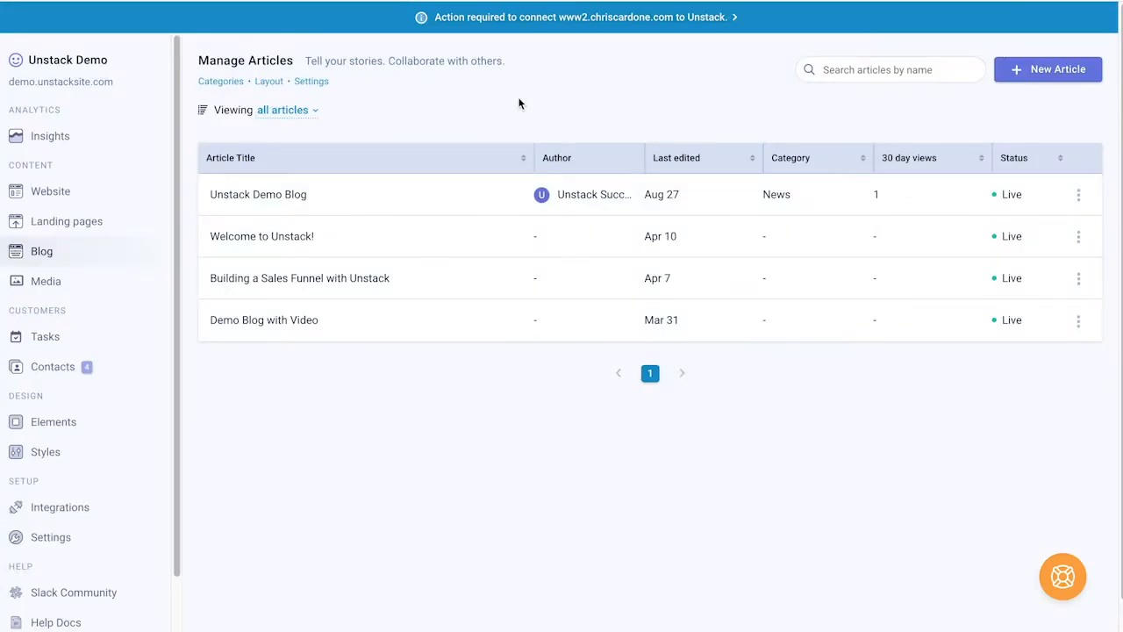
# Step: In the blog layout editor, try List view, then restore a 14-story Grid
pyautogui.click(271, 86)
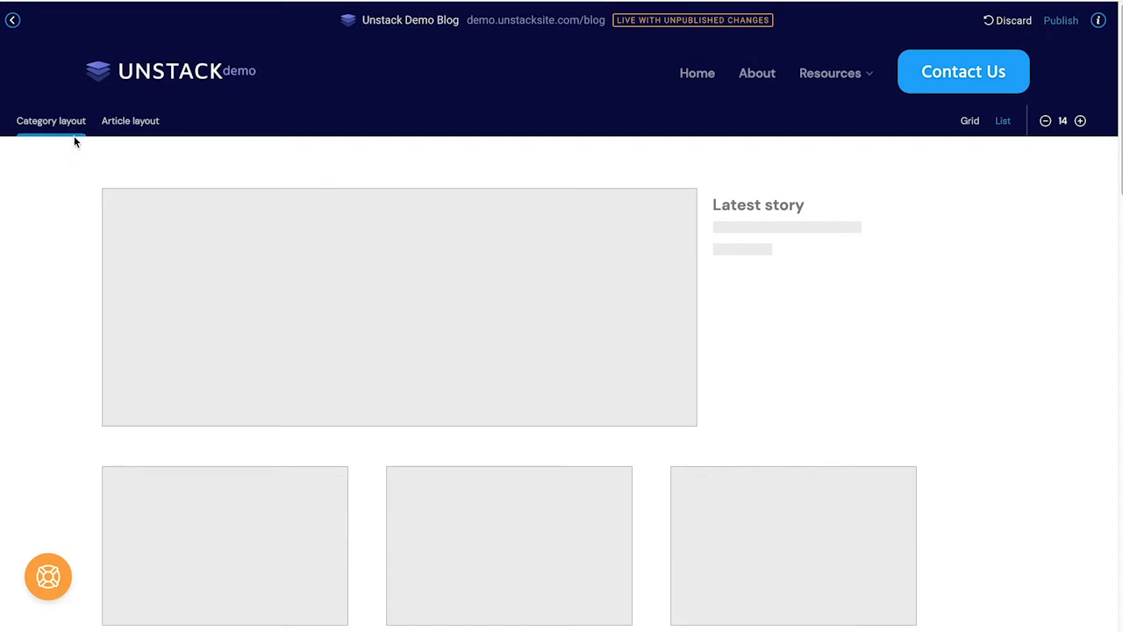
pyautogui.click(1003, 123)
pyautogui.scroll(-12, 872, 309)
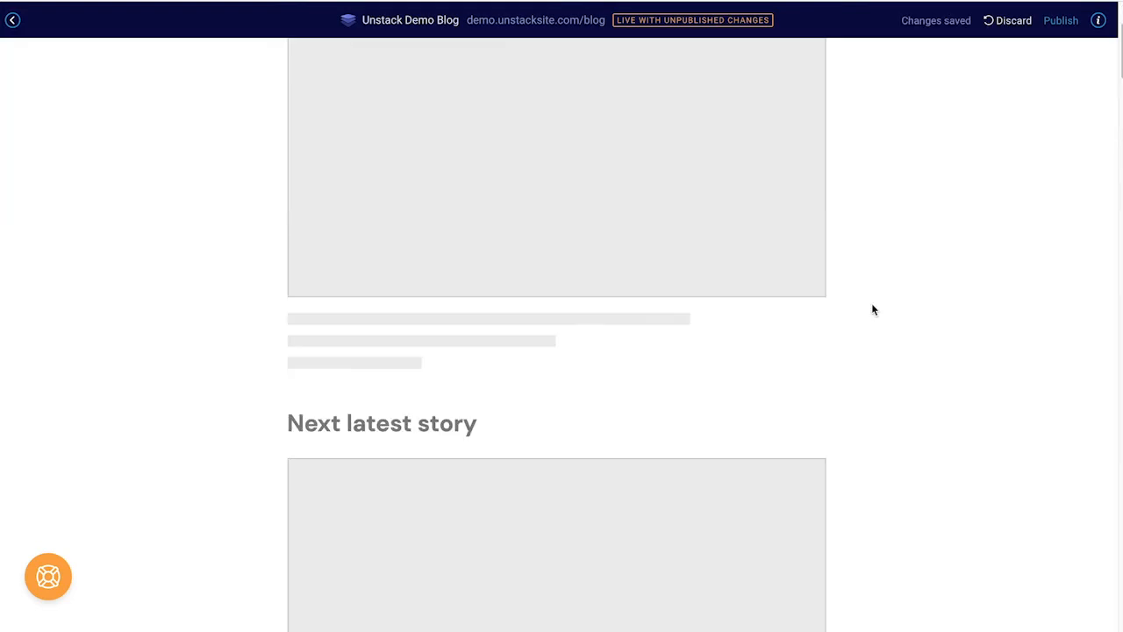
pyautogui.scroll(12, 873, 309)
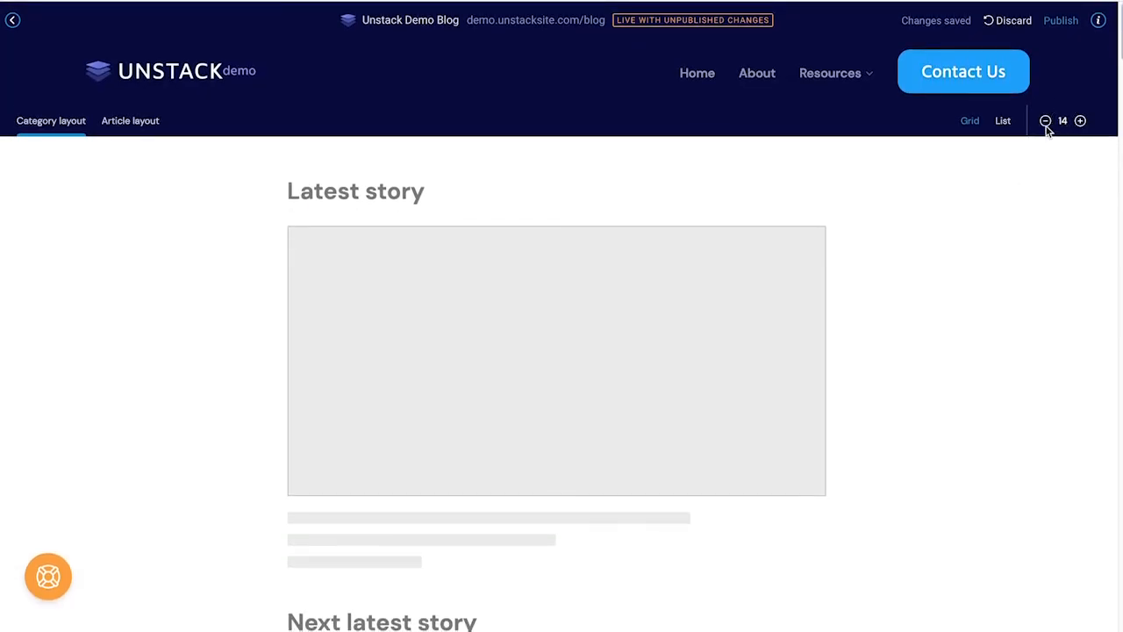
pyautogui.click(1045, 121)
pyautogui.click(1080, 122)
pyautogui.click(969, 122)
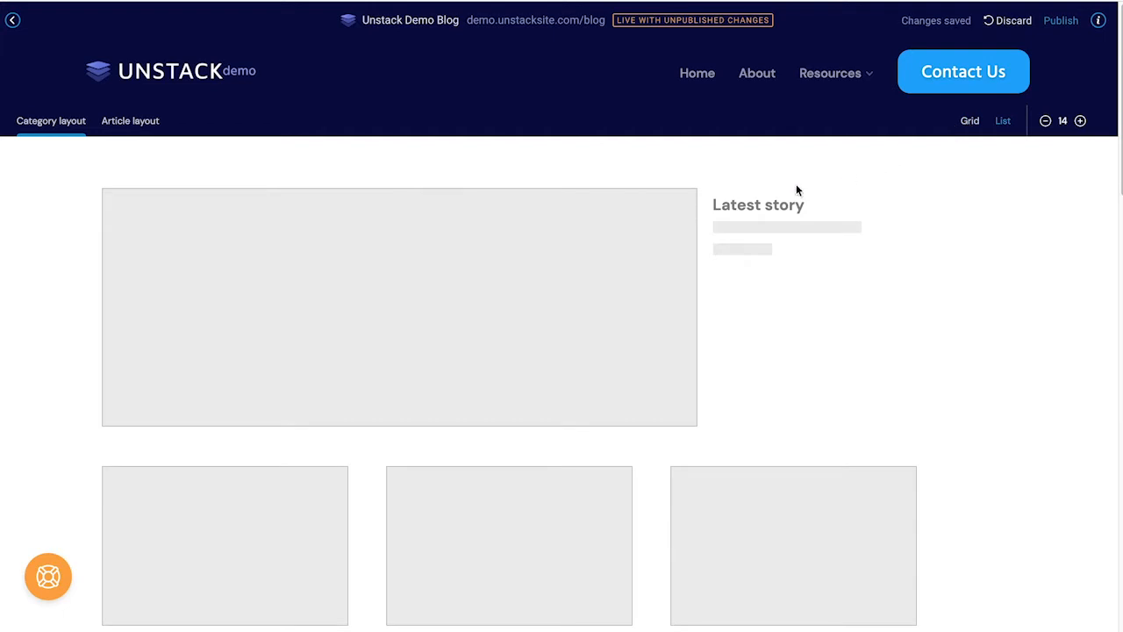
# Step: Scroll through the category layout preview, then switch to the Article layout
pyautogui.scroll(-1, 737, 207)
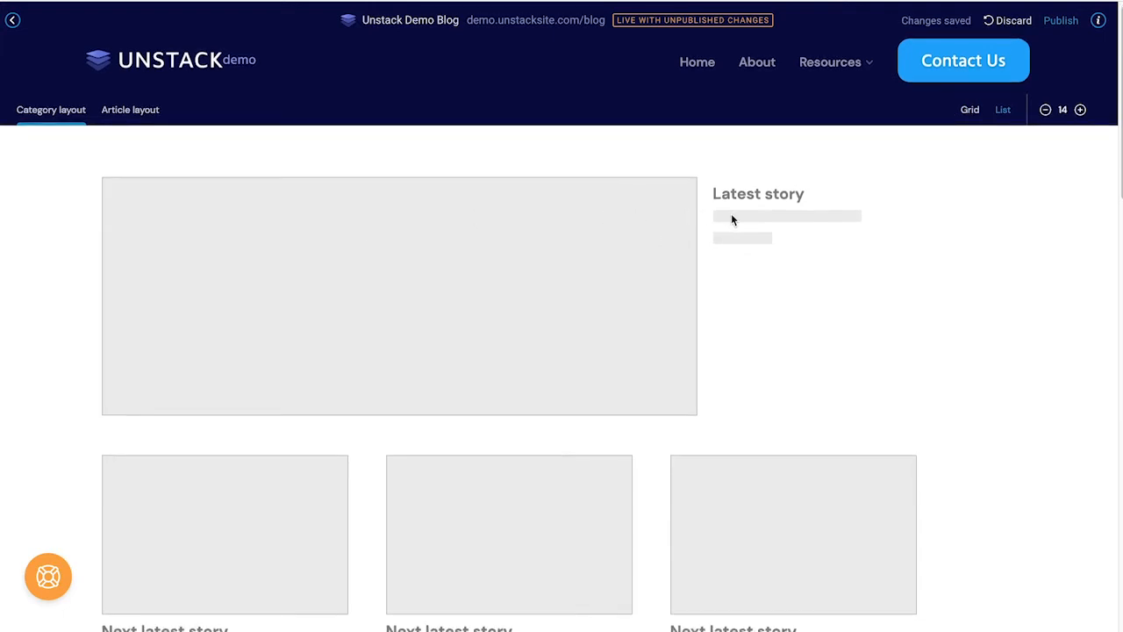
pyautogui.scroll(-5, 623, 271)
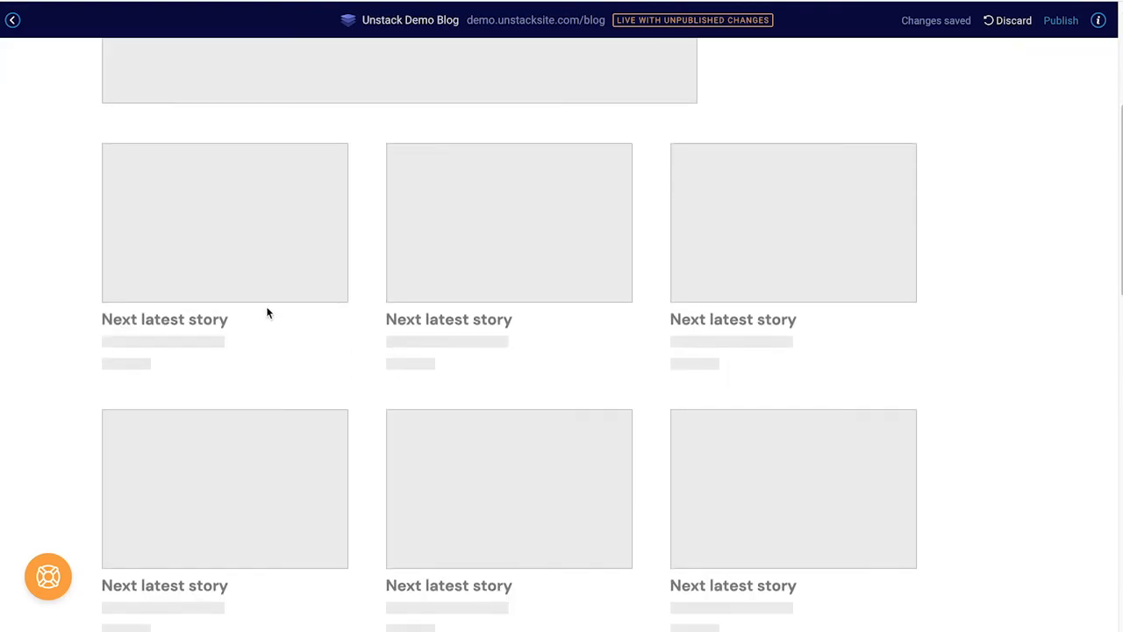
pyautogui.scroll(-4, 600, 427)
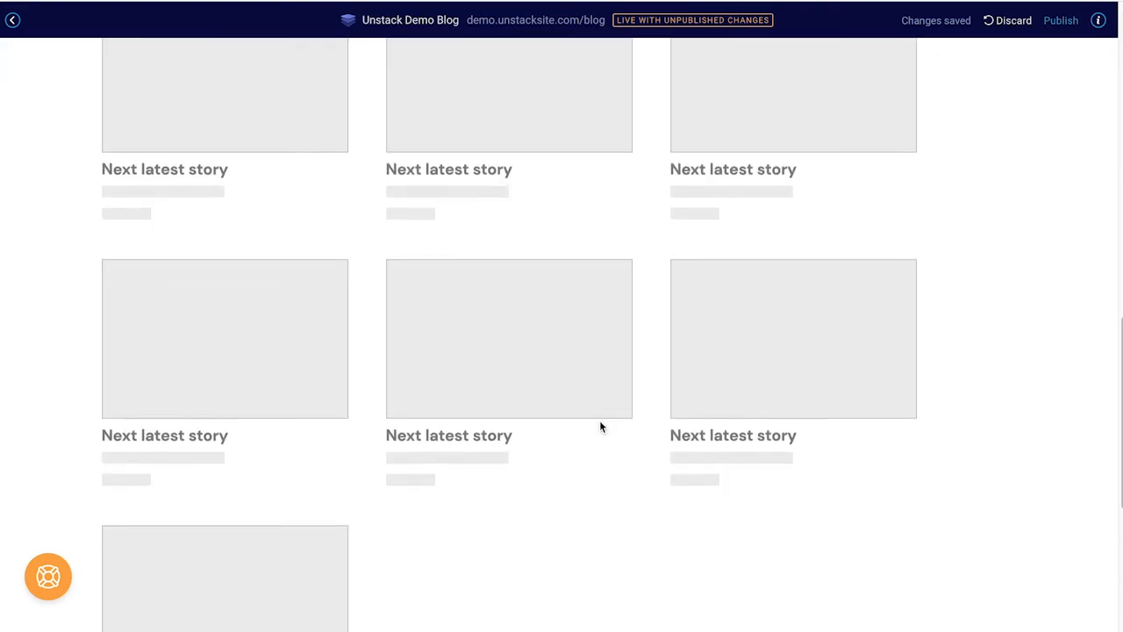
pyautogui.scroll(-2, 600, 426)
pyautogui.scroll(15, 600, 426)
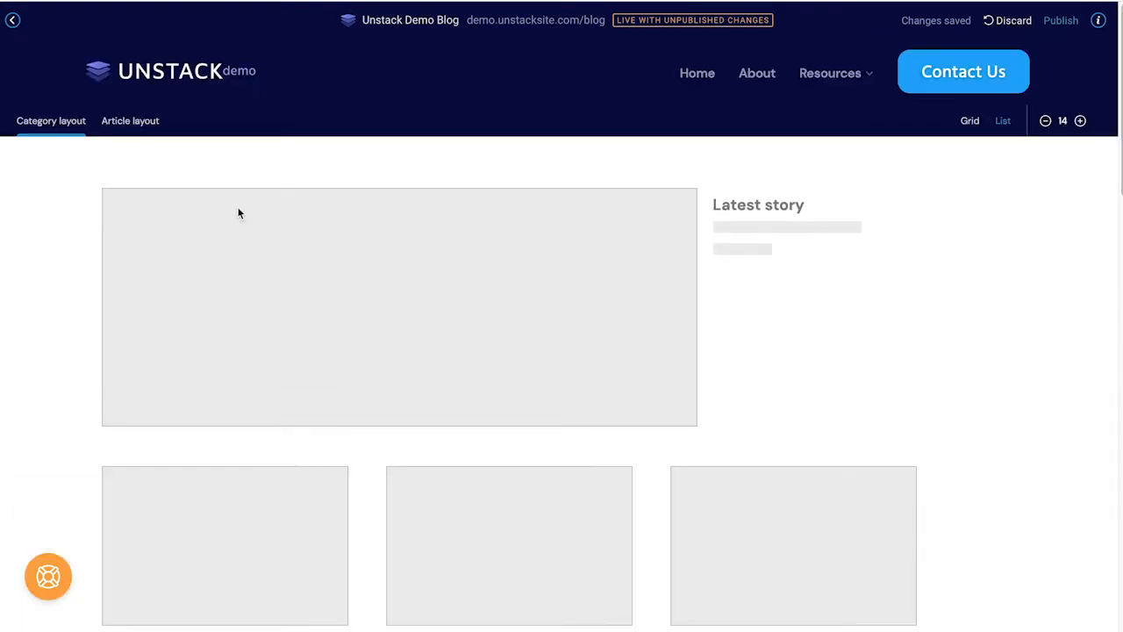
pyautogui.click(147, 123)
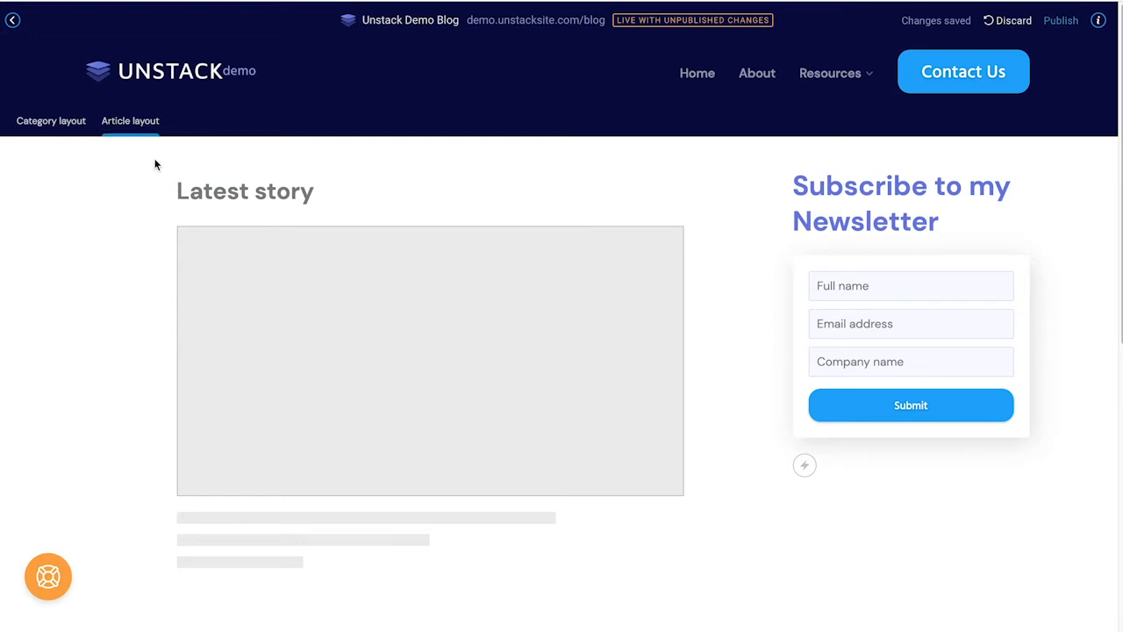
# Step: Delete the newsletter sign-up form from the article sidebar, keeping its heading
pyautogui.scroll(-3, 198, 291)
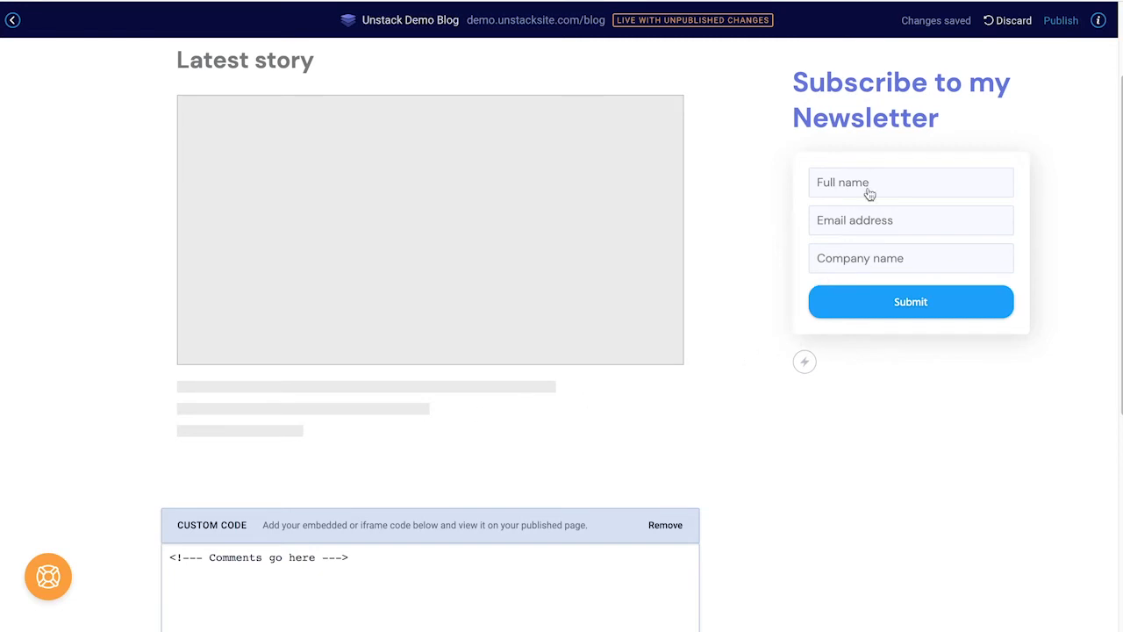
pyautogui.scroll(-3, 525, 458)
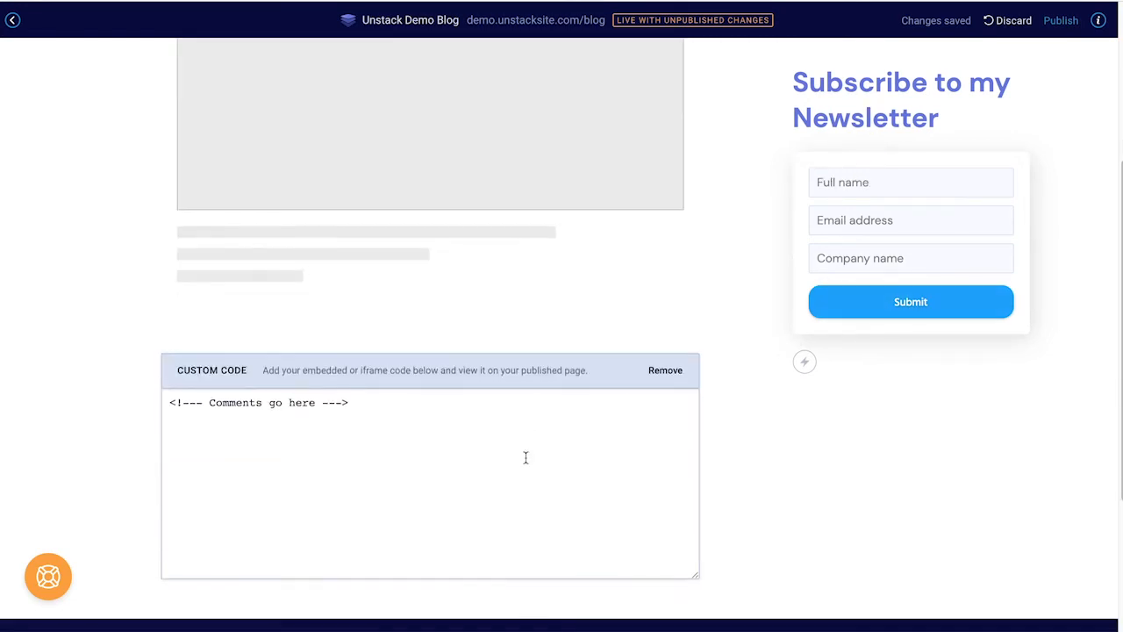
pyautogui.scroll(5, 574, 441)
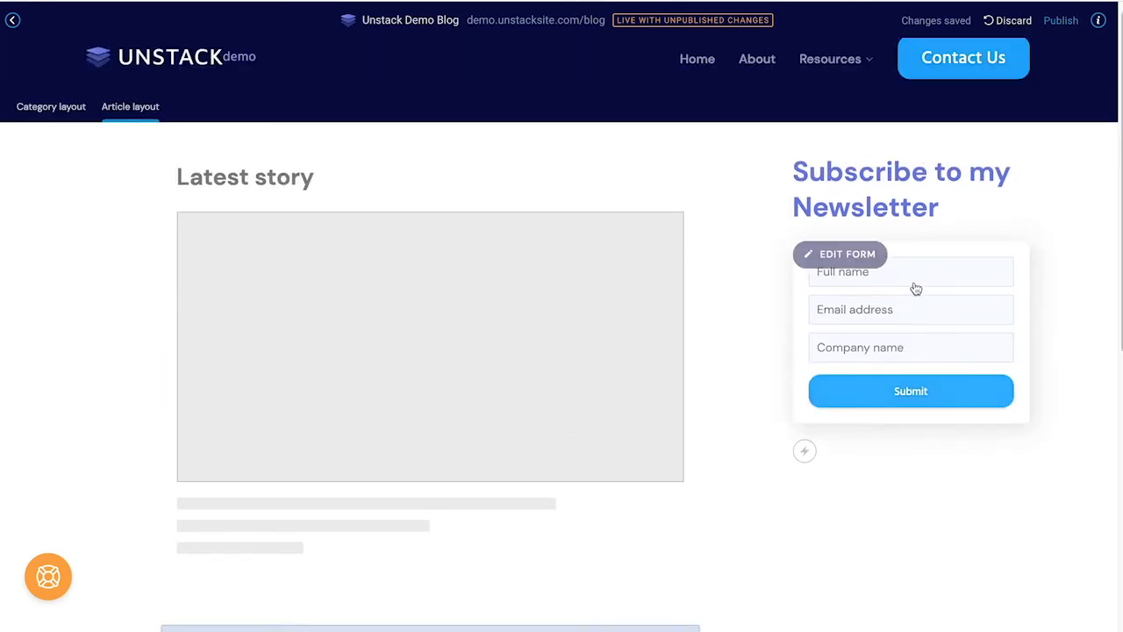
pyautogui.click(966, 210)
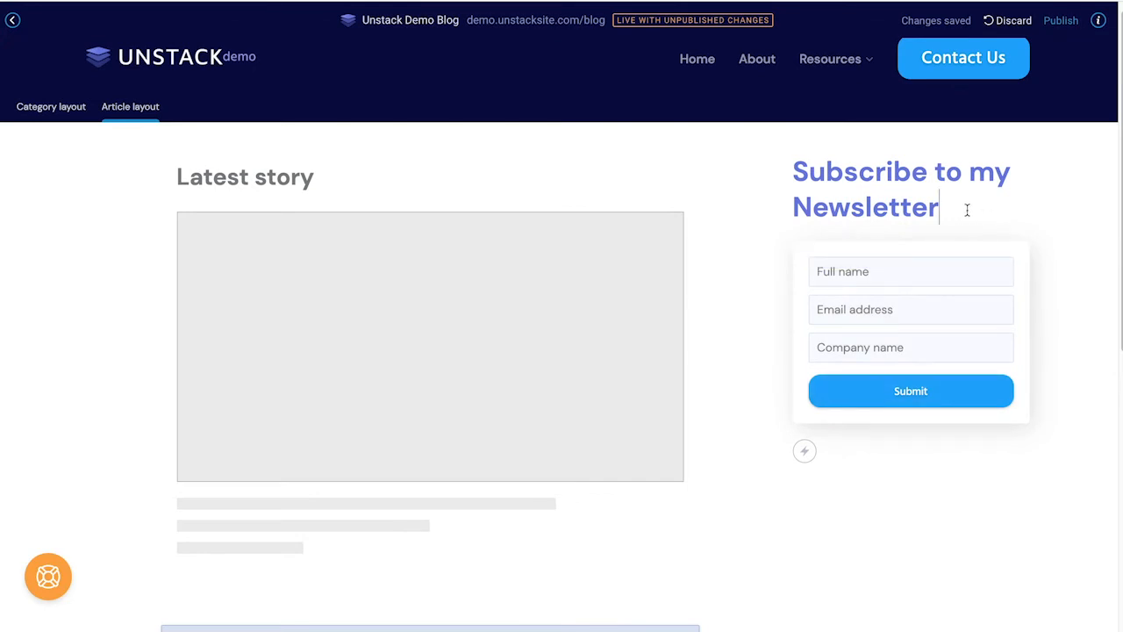
pyautogui.click(918, 295)
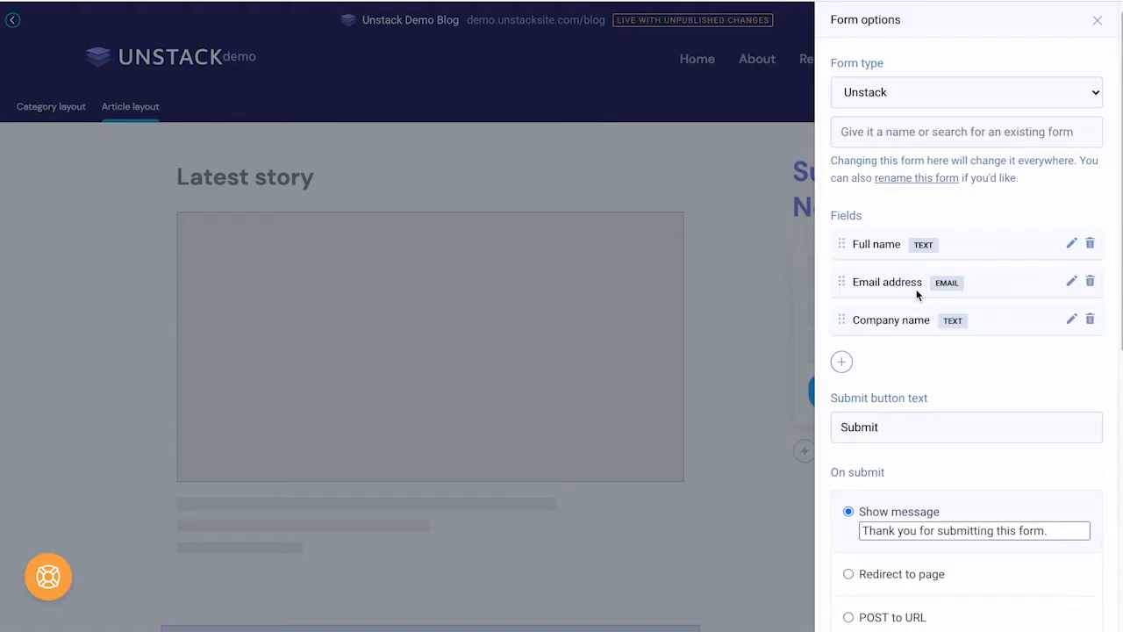
pyautogui.scroll(-5, 938, 368)
pyautogui.click(922, 543)
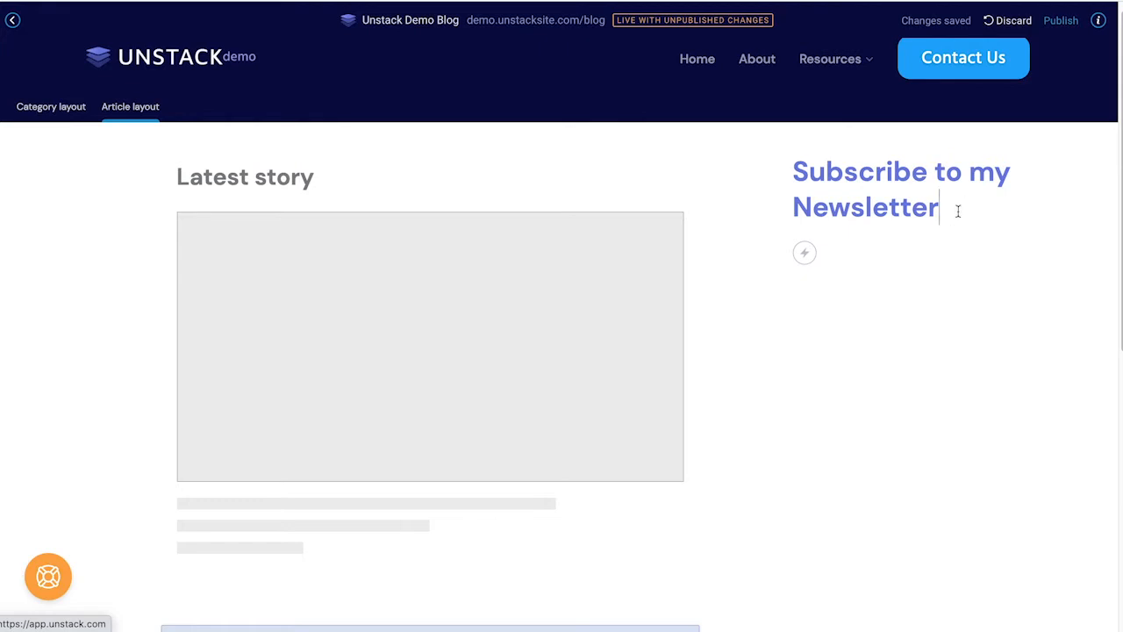
# Step: Retype the sidebar heading as 'Subscribe to my newsletter', formatted as italic H3
pyautogui.tripleClick(958, 210)
pyautogui.press('BackSpace')
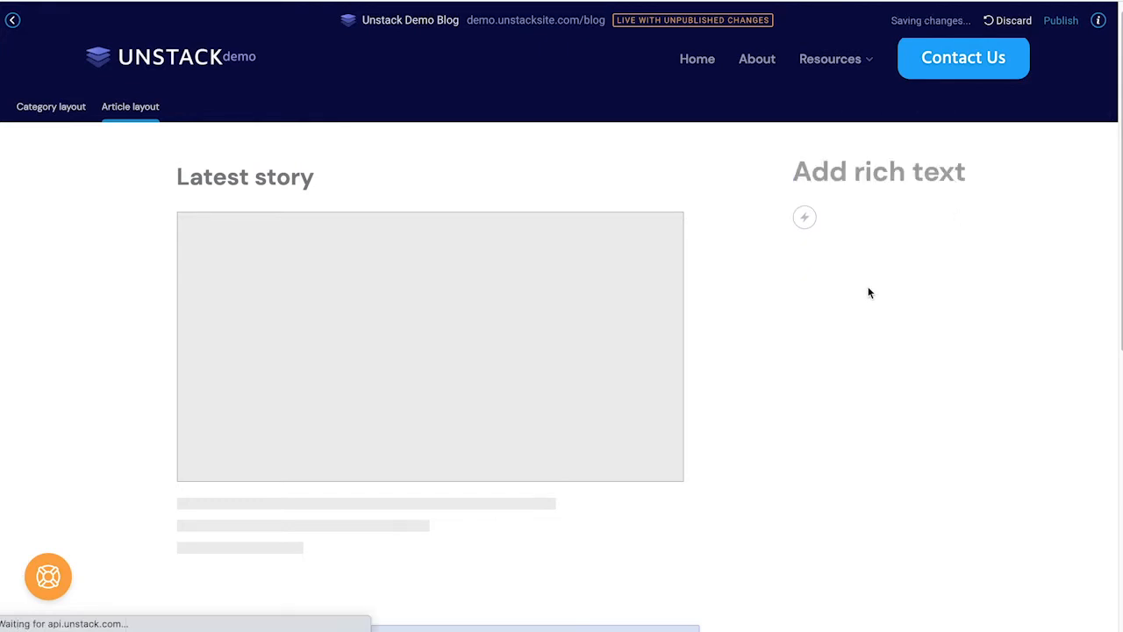
pyautogui.click(890, 178)
pyautogui.write('Subsc')
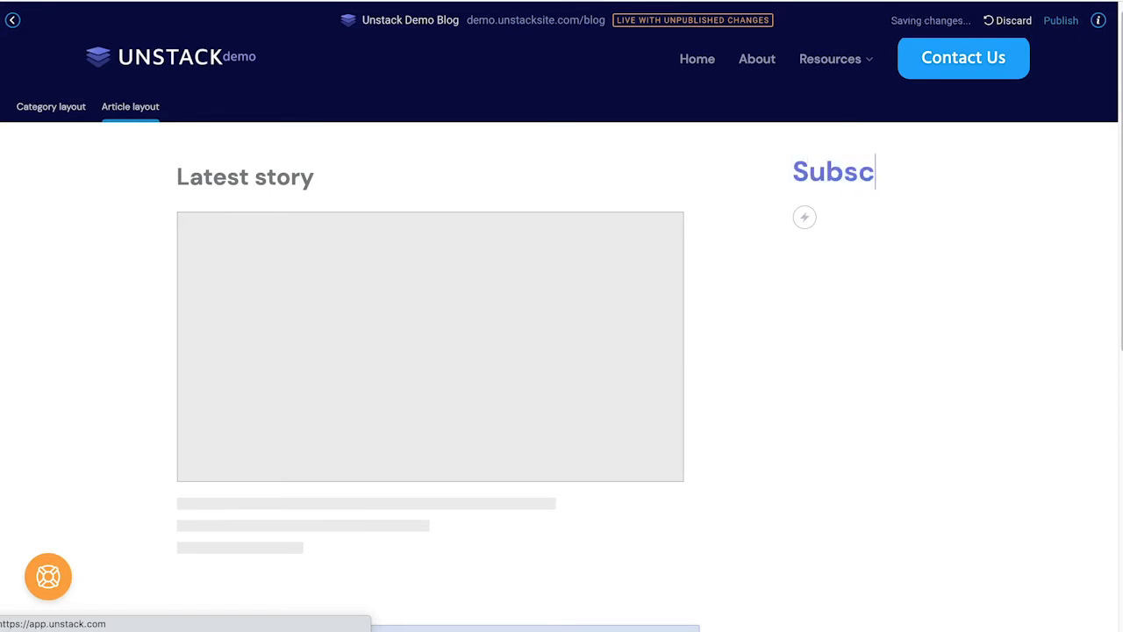
pyautogui.write('ribe to my ne')
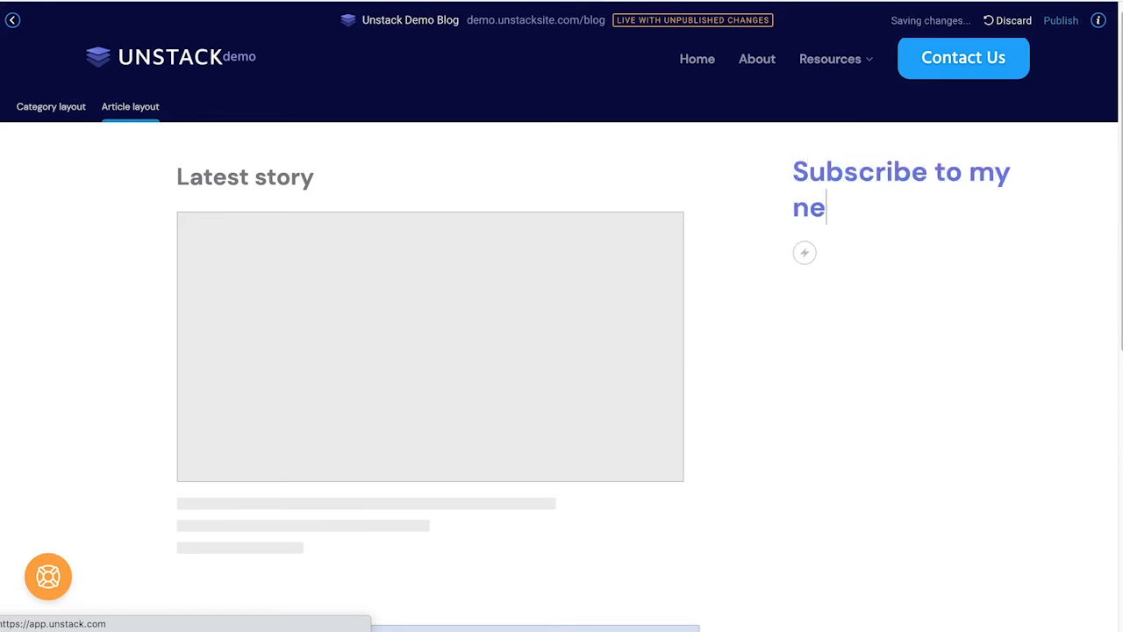
pyautogui.write('wsletter')
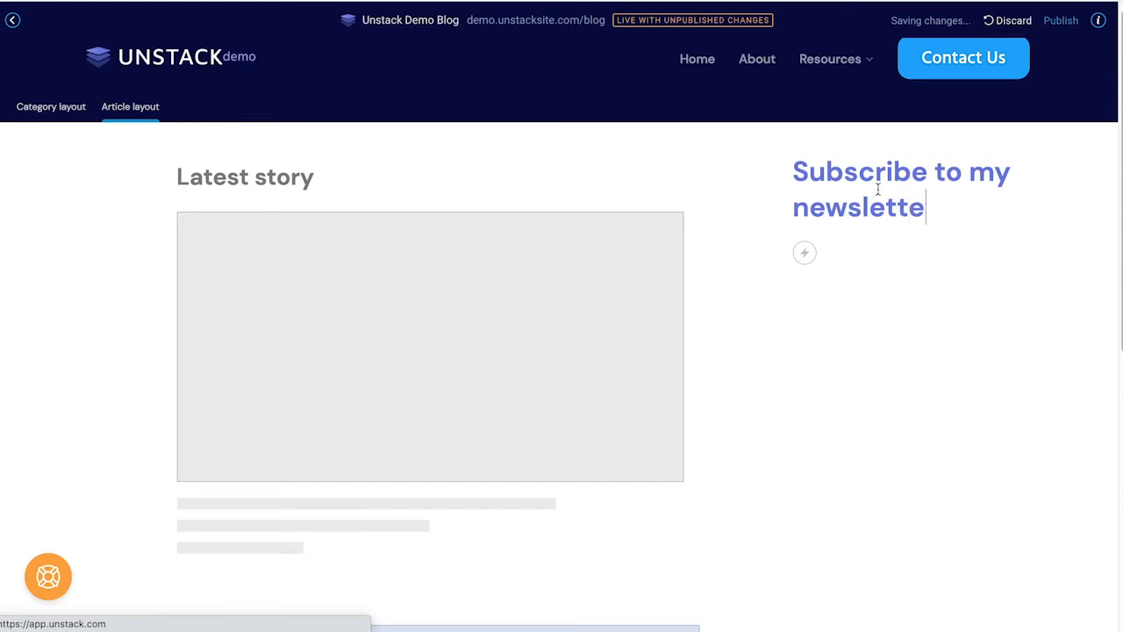
pyautogui.tripleClick(886, 191)
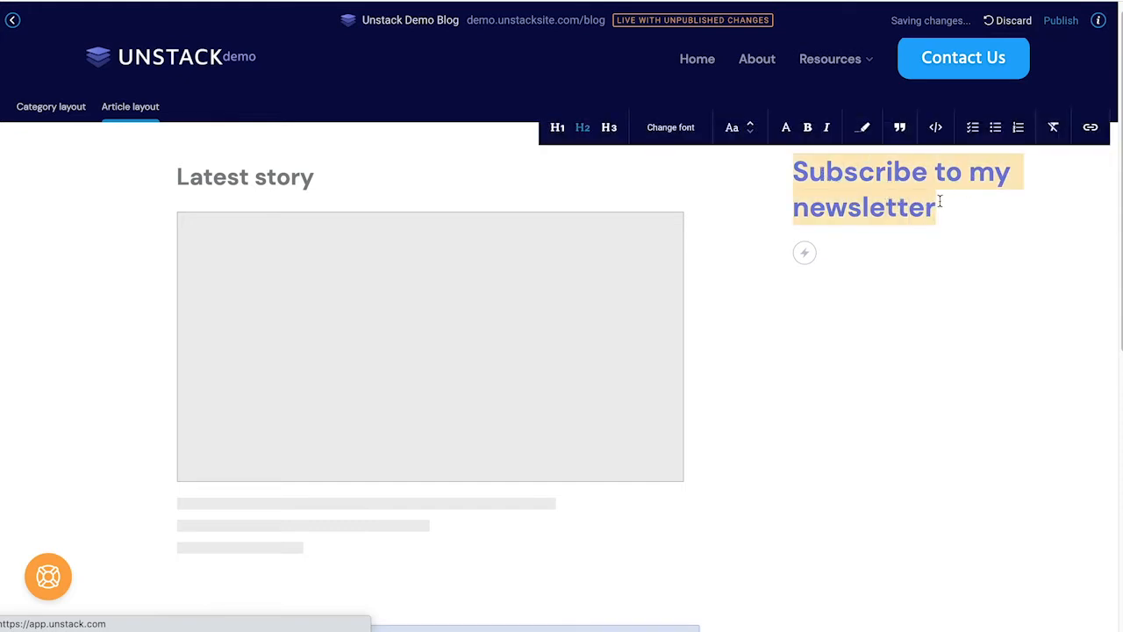
pyautogui.click(608, 128)
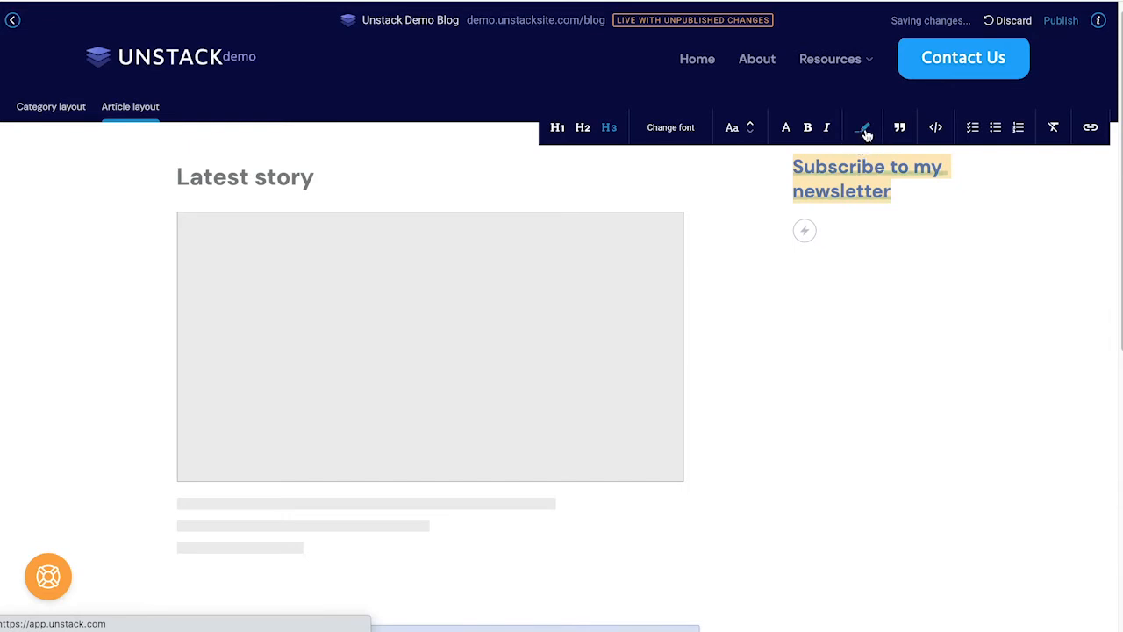
pyautogui.click(825, 127)
pyautogui.click(809, 213)
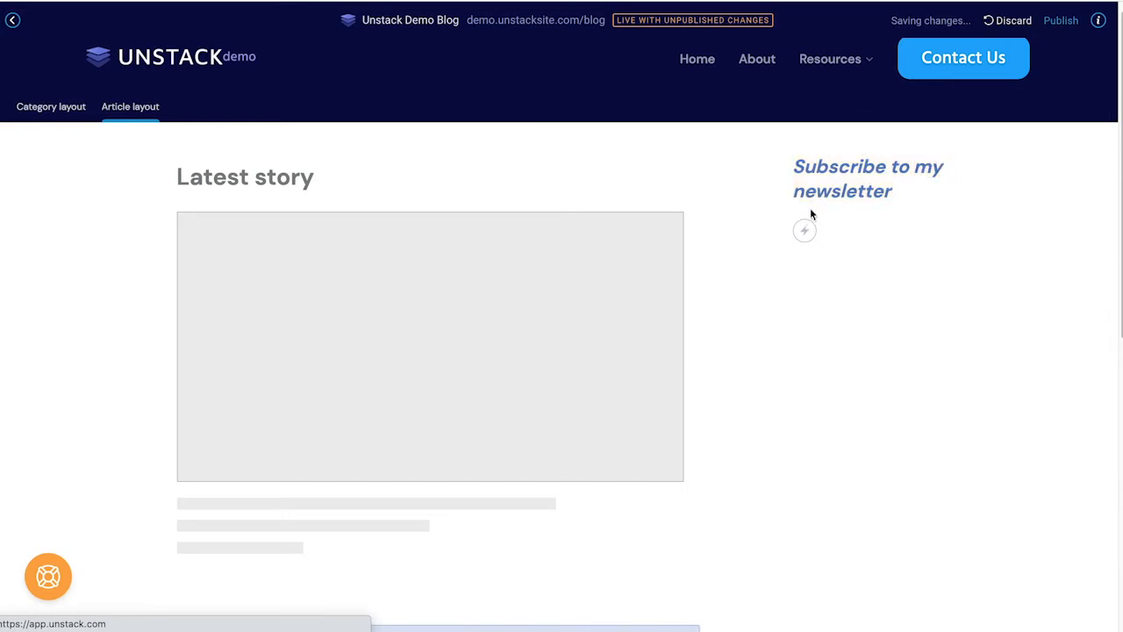
# Step: Add a primary 'Click here to subscribe' button linked to the Home page
pyautogui.click(805, 231)
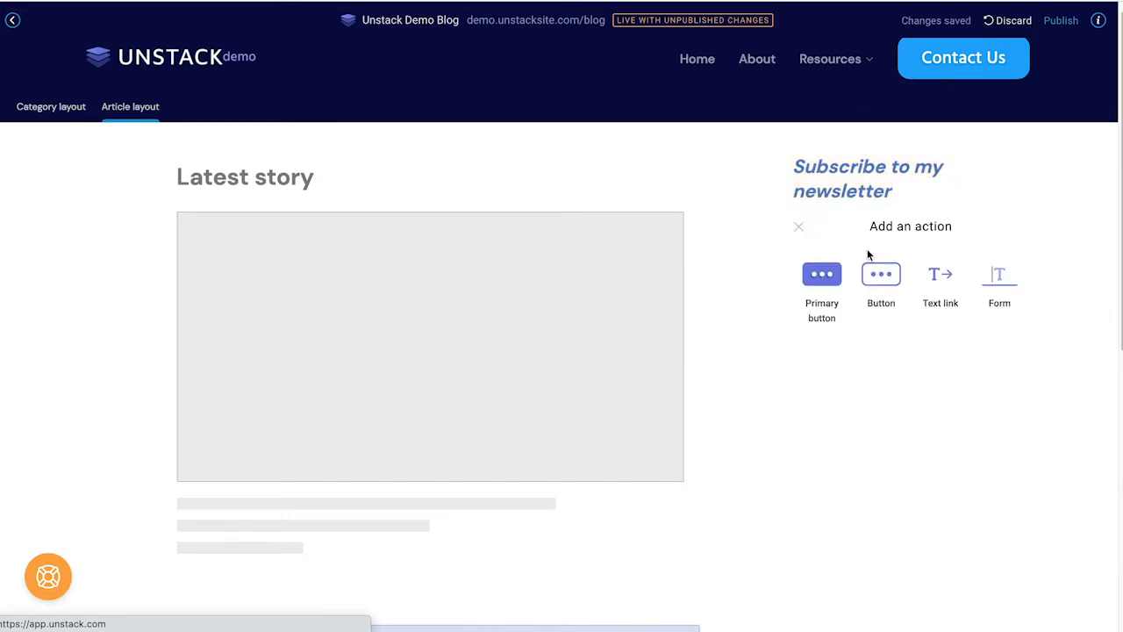
pyautogui.click(819, 275)
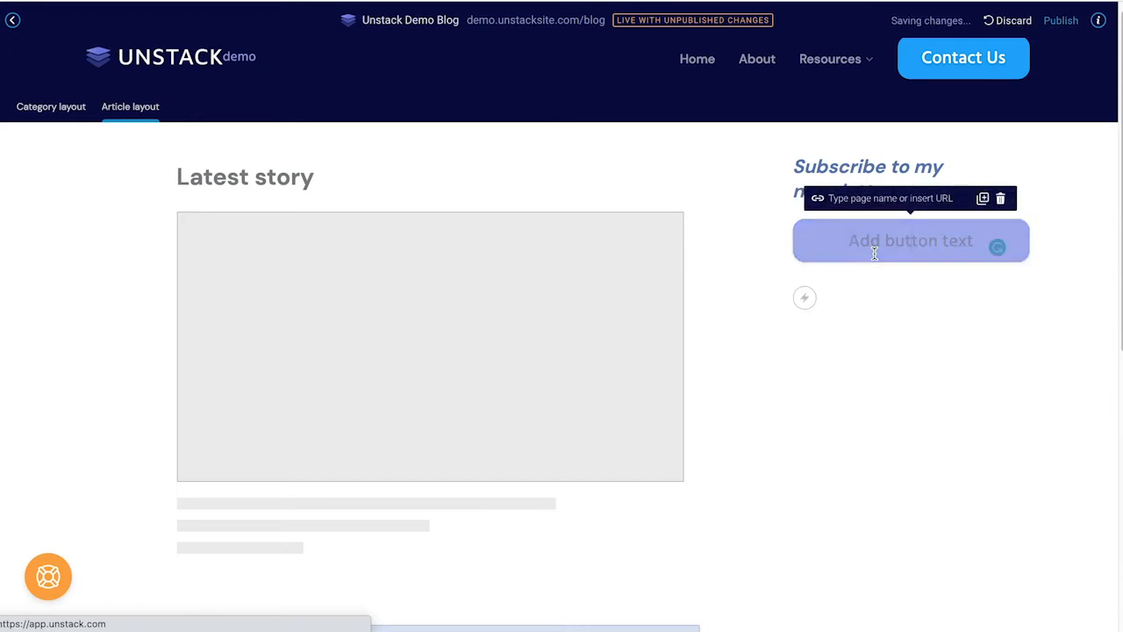
pyautogui.click(910, 238)
pyautogui.write('Click here to subscribe')
pyautogui.click(917, 198)
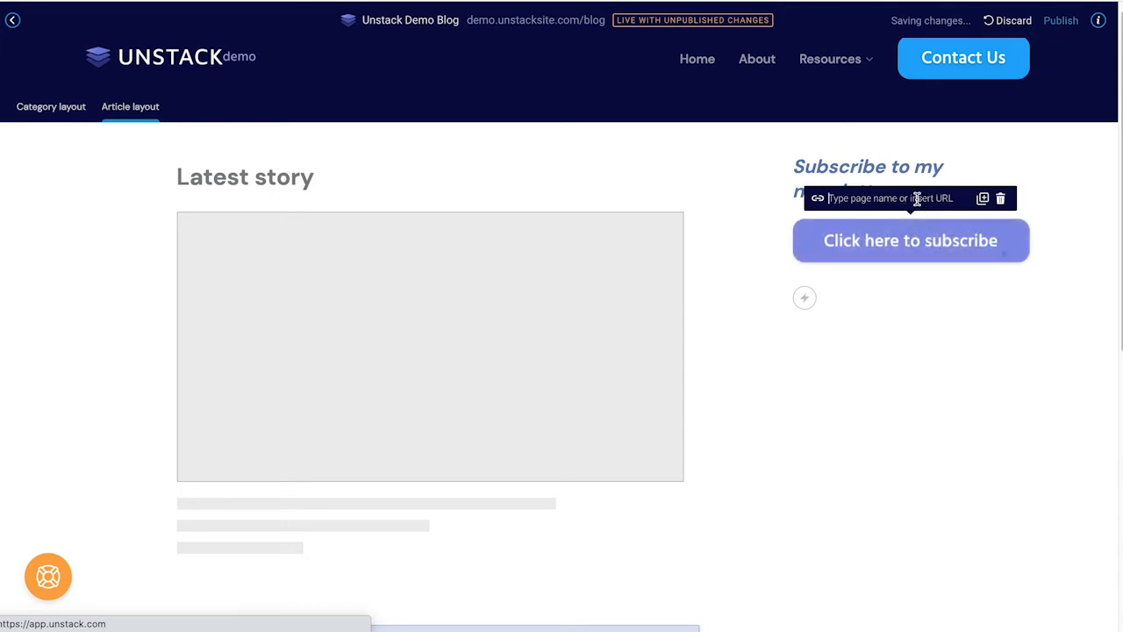
pyautogui.write('home')
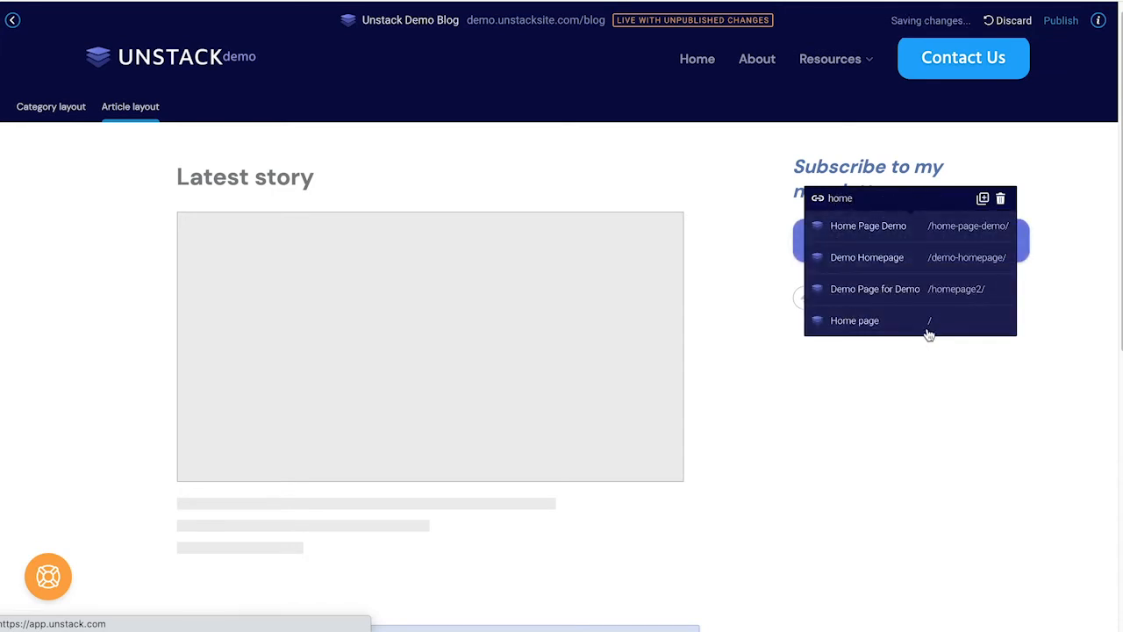
pyautogui.click(928, 329)
pyautogui.click(994, 312)
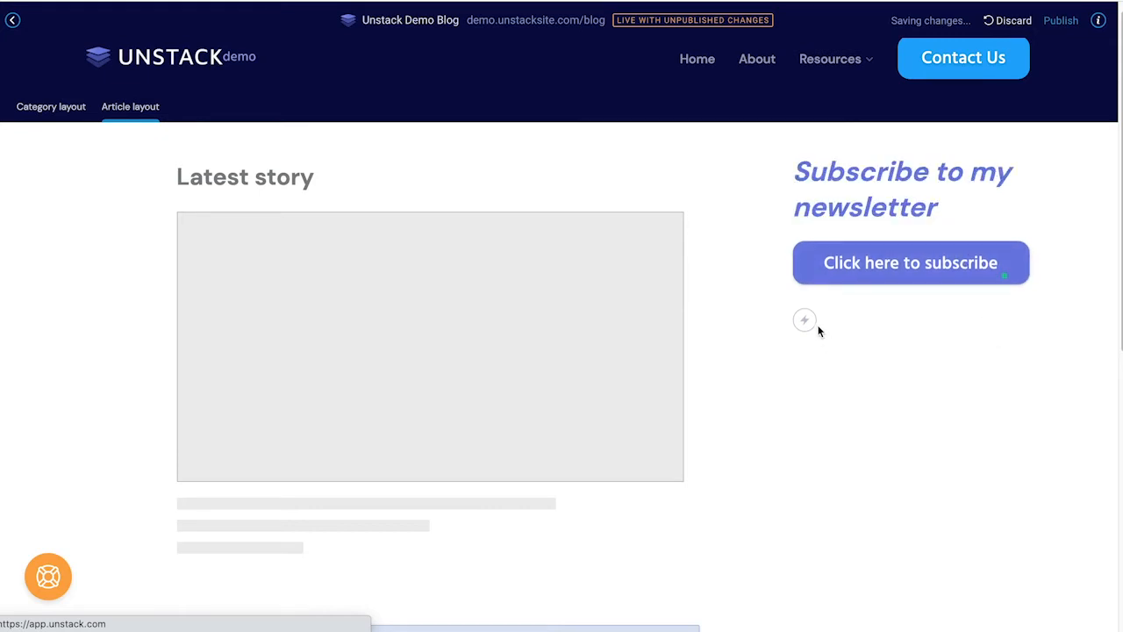
# Step: Add a second outlined button reading 'Read the previous emails'
pyautogui.click(805, 321)
pyautogui.click(880, 361)
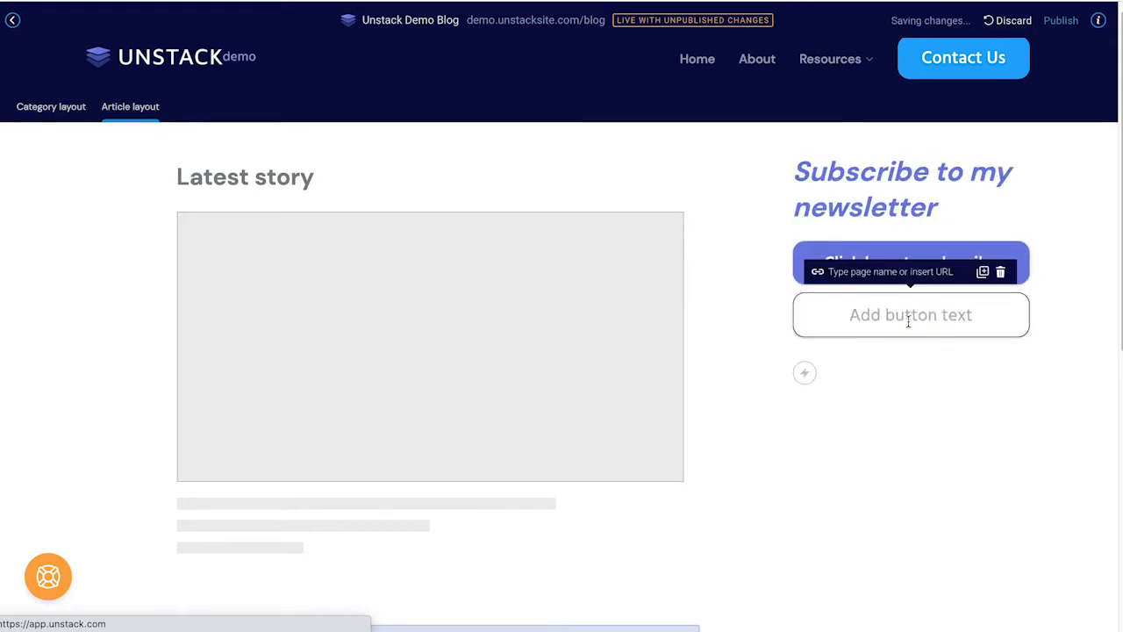
pyautogui.write('Read the previous emails')
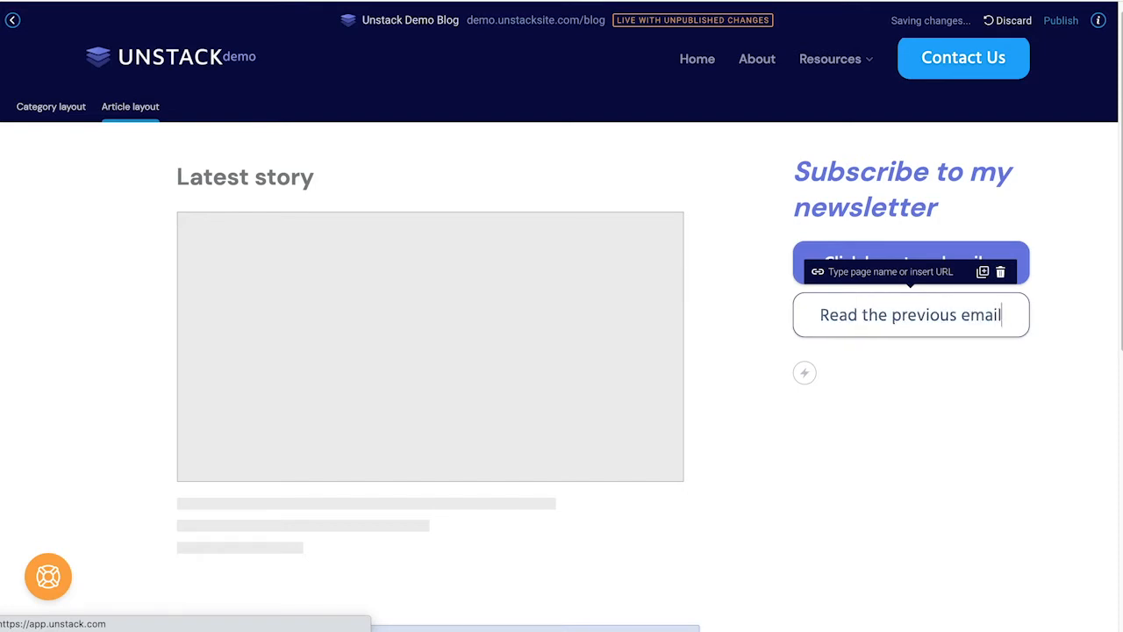
pyautogui.click(947, 403)
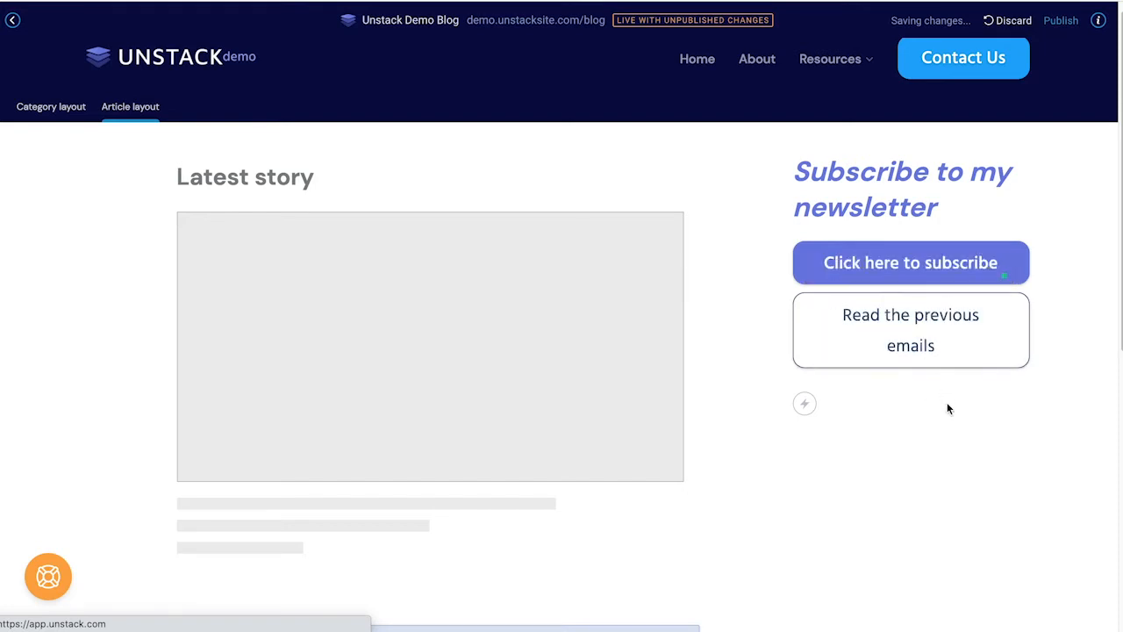
pyautogui.click(950, 351)
# Step: Replace the custom code comment with a paragraph 'How did you like this blog? Contact Email'
pyautogui.scroll(-6, 595, 443)
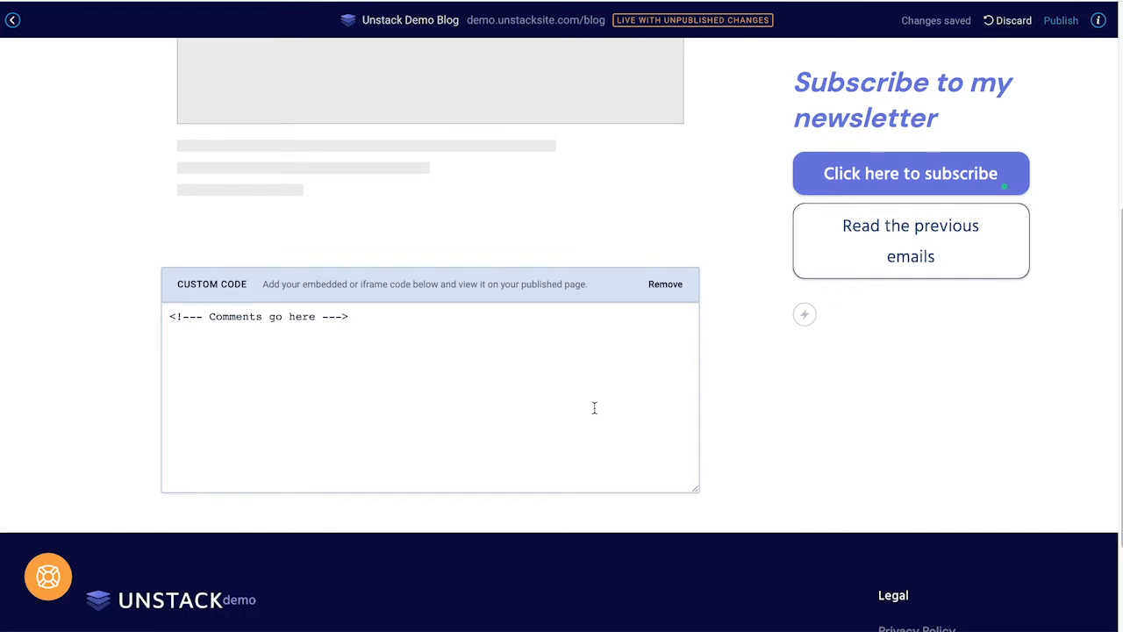
pyautogui.click(506, 340)
pyautogui.hotkey('ctrl', 'a')
pyautogui.press('BackSpace')
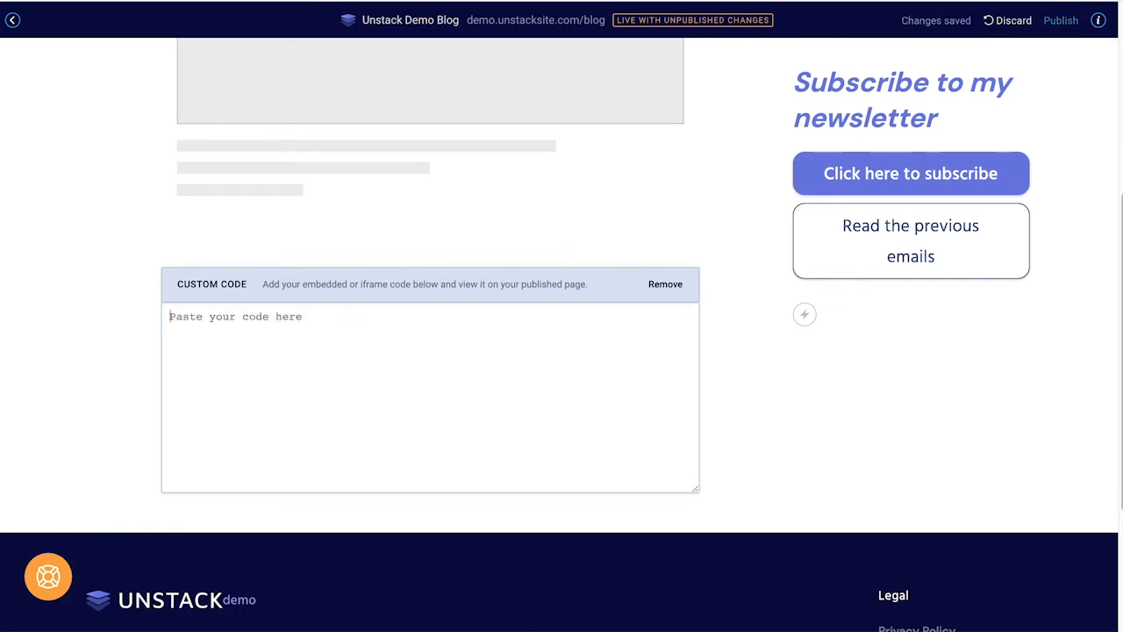
pyautogui.write('DISQUS')
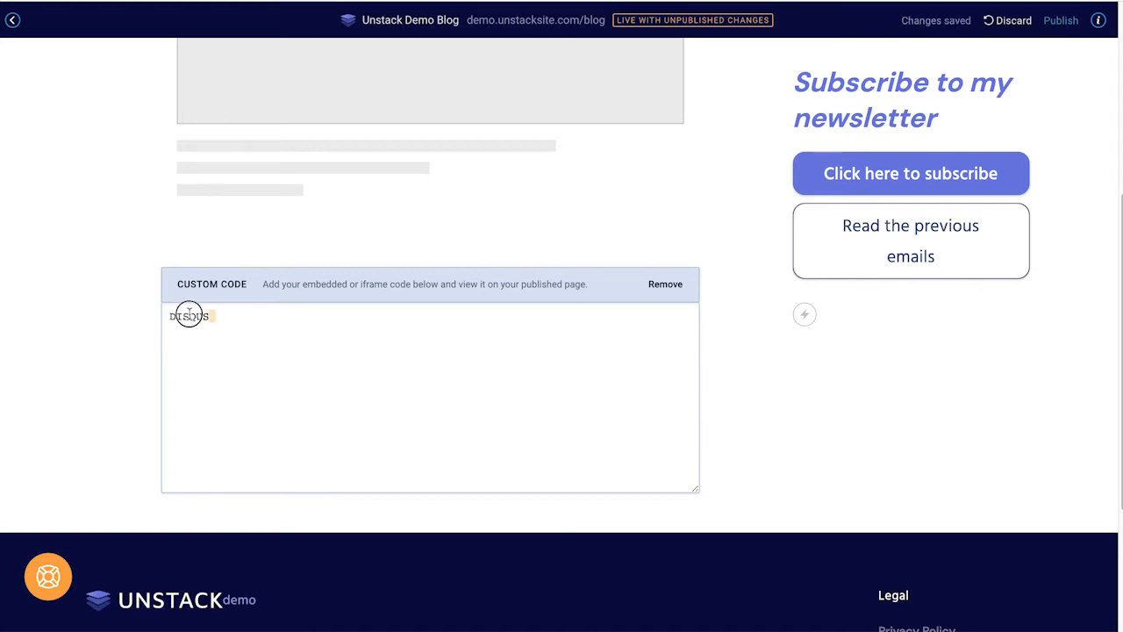
pyautogui.hotkey('ctrl', 'a')
pyautogui.press('BackSpace')
pyautogui.write('<')
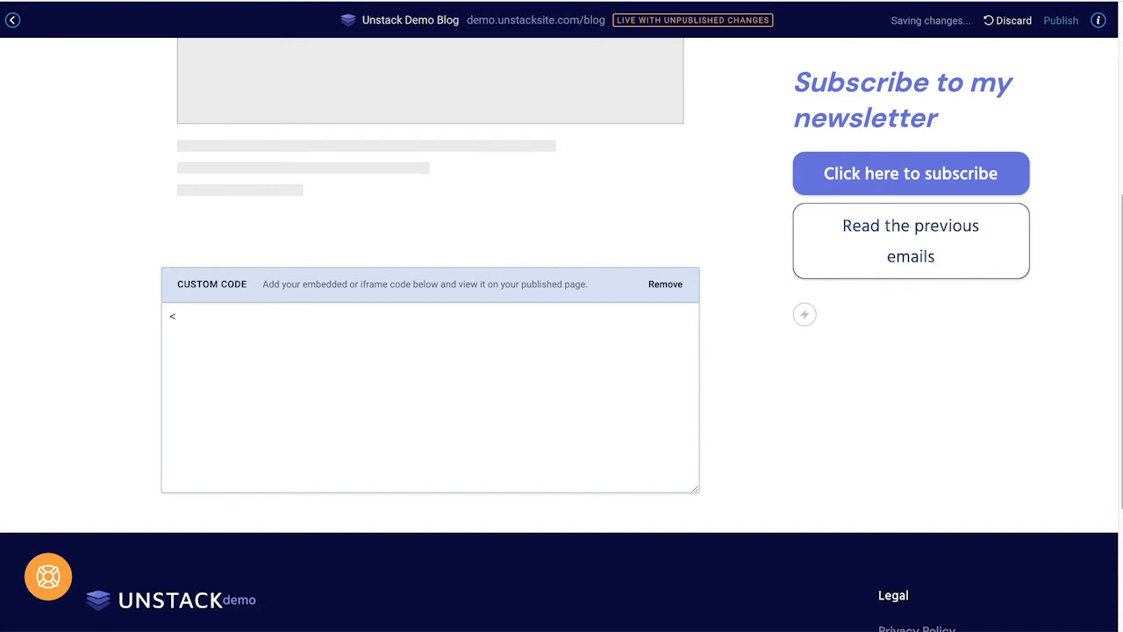
pyautogui.write('p>How did you like this blog')
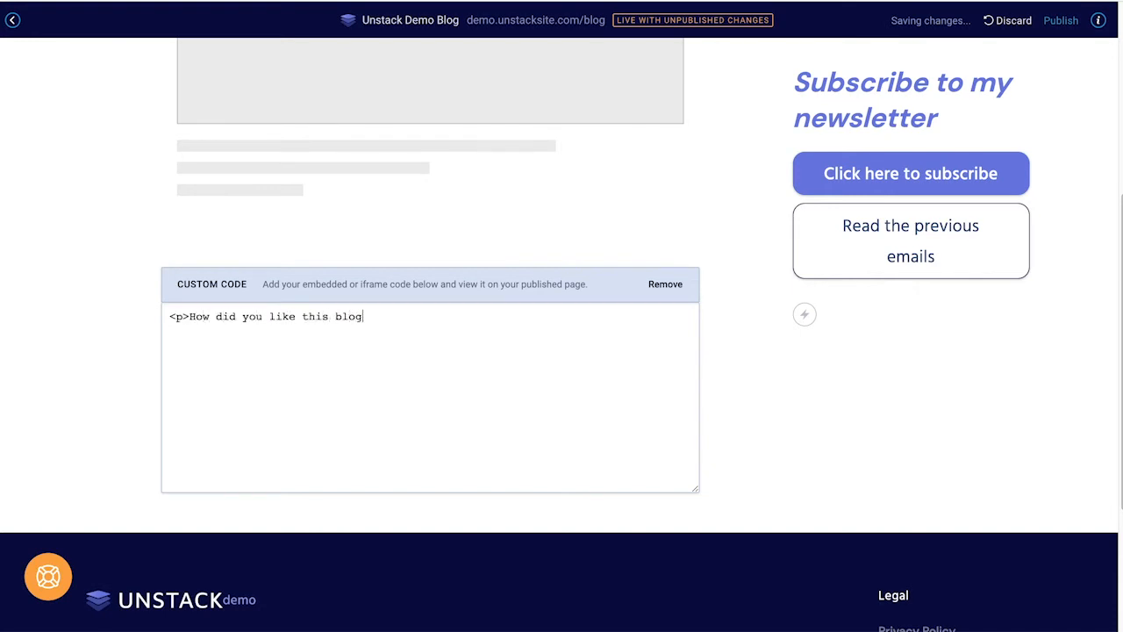
pyautogui.write('?</p>')
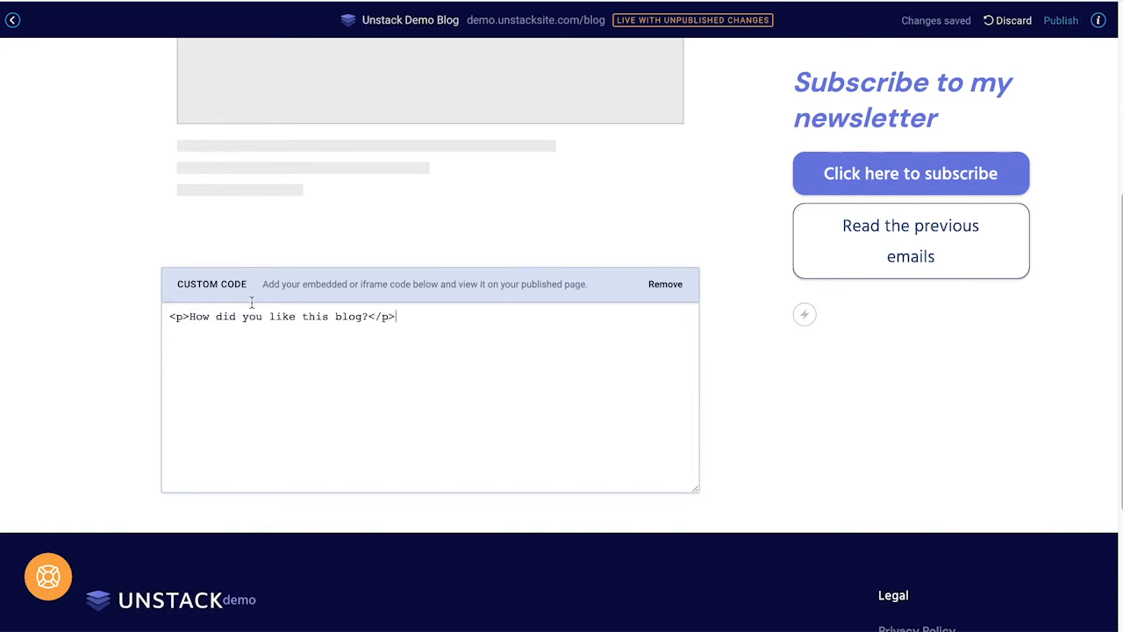
pyautogui.write(' Contact ')
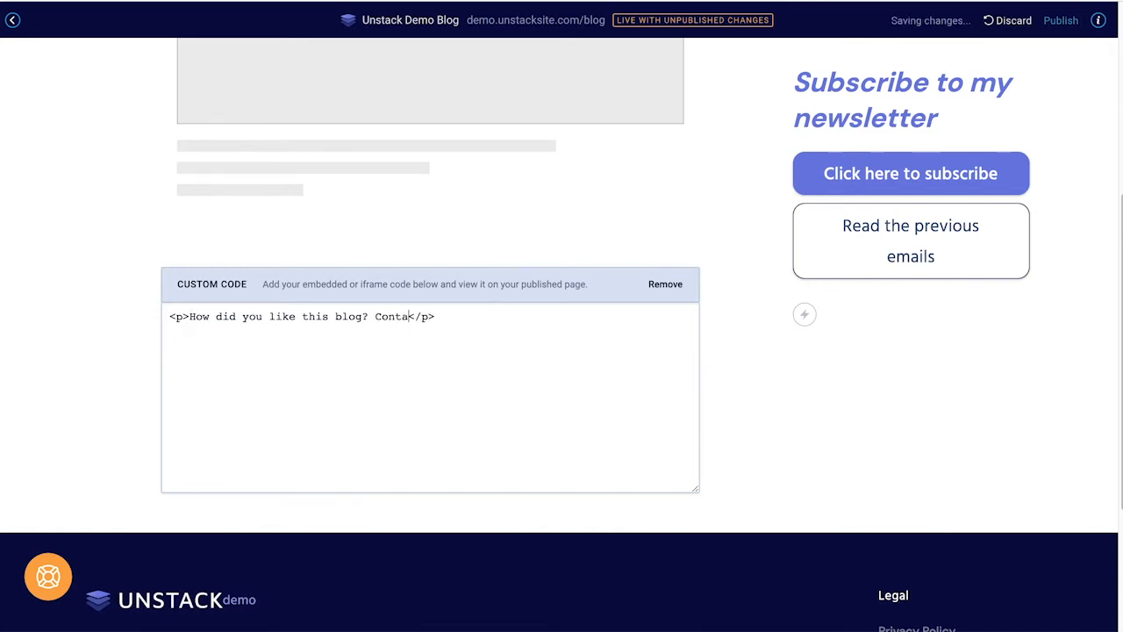
pyautogui.write('Email')
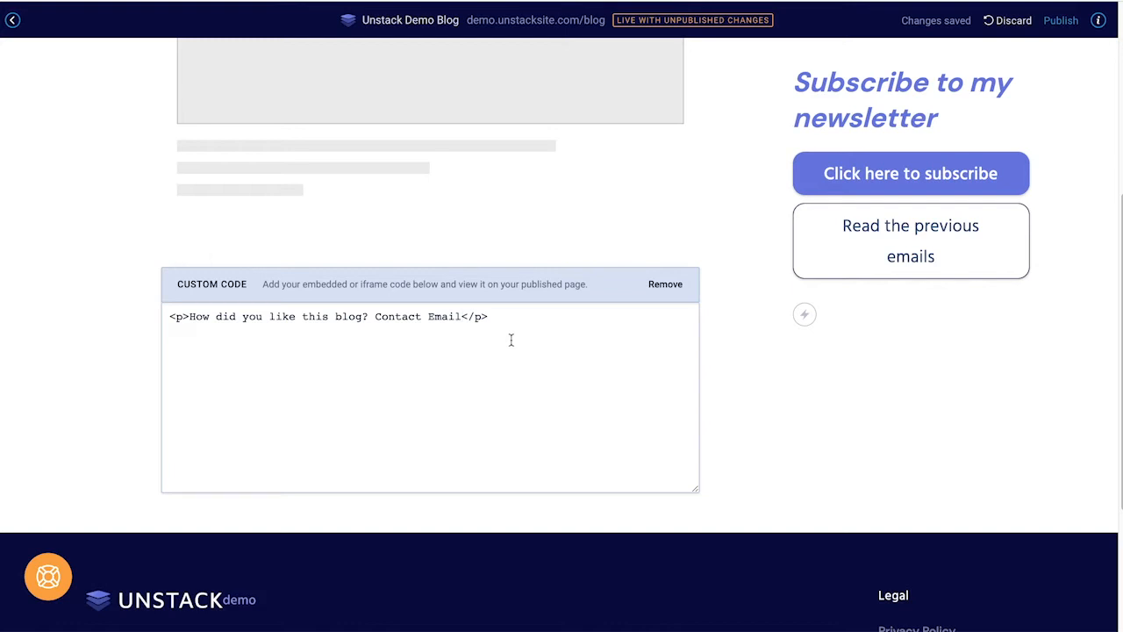
# Step: Check the Category layout preview, then return to the Article layout
pyautogui.scroll(5, 662, 307)
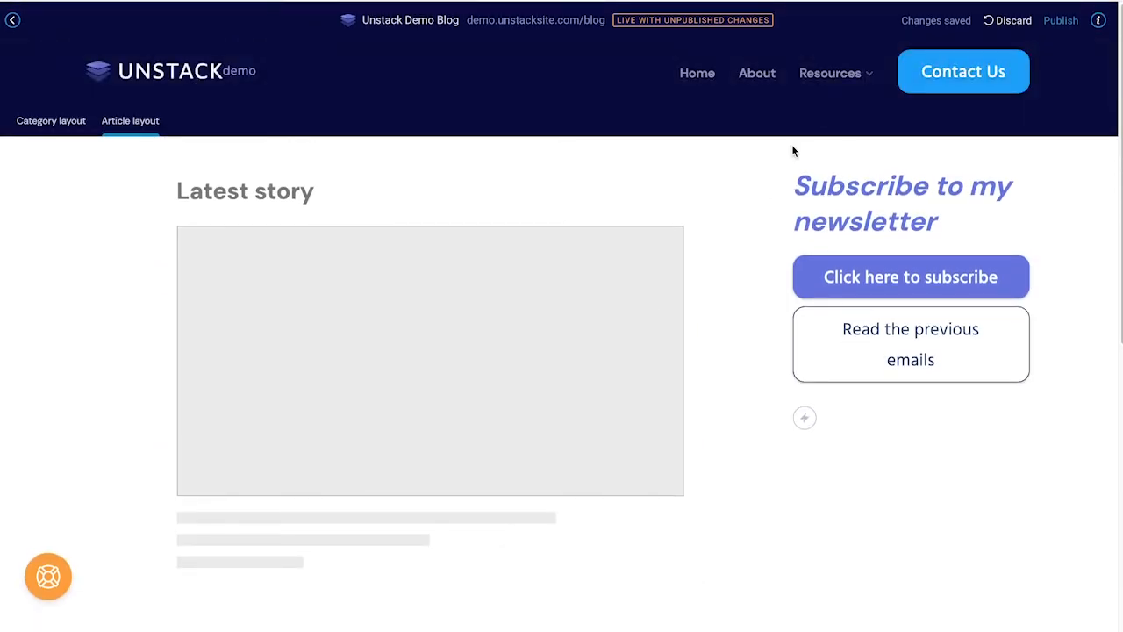
pyautogui.click(68, 128)
pyautogui.click(121, 122)
pyautogui.scroll(-6, 341, 267)
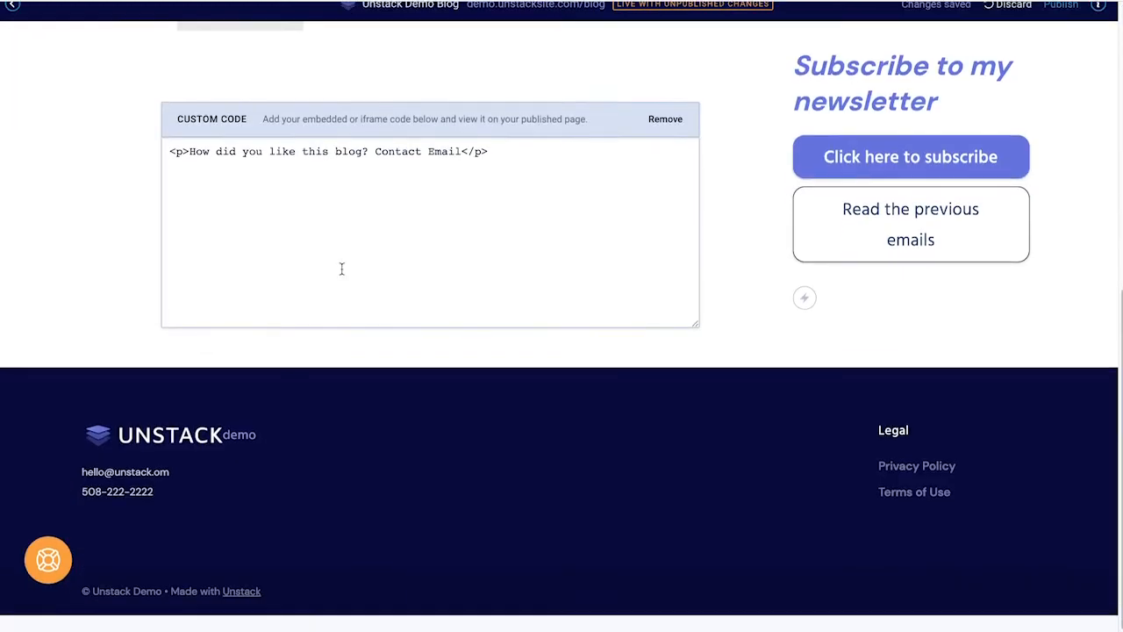
pyautogui.scroll(6, 341, 267)
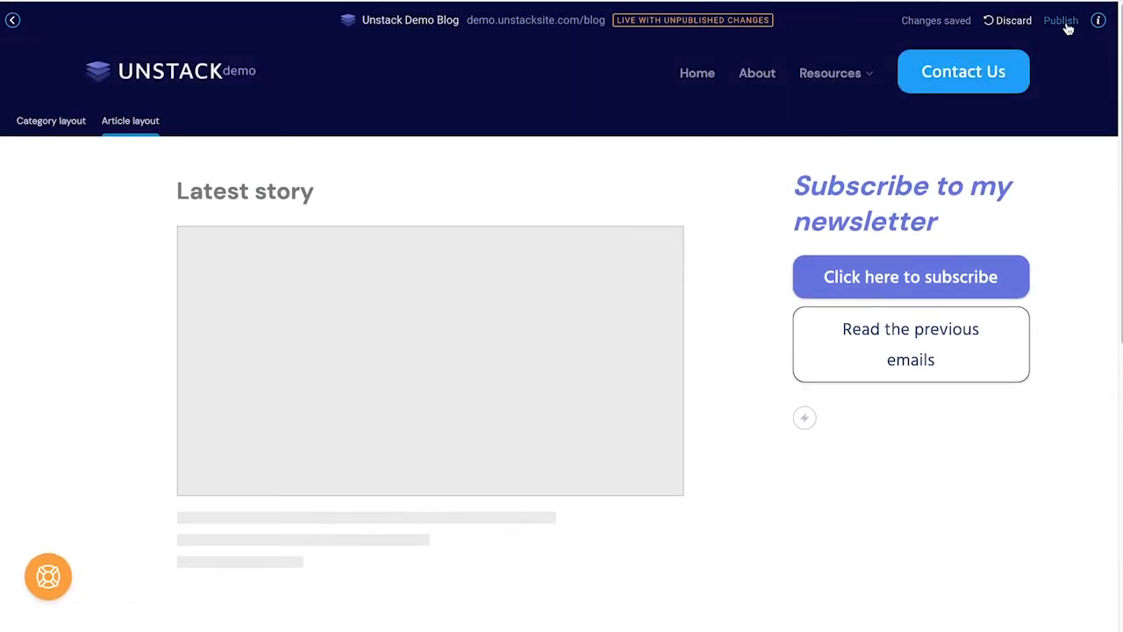
# Step: Publish the blog layout changes and go back to Manage Articles
pyautogui.click(1062, 22)
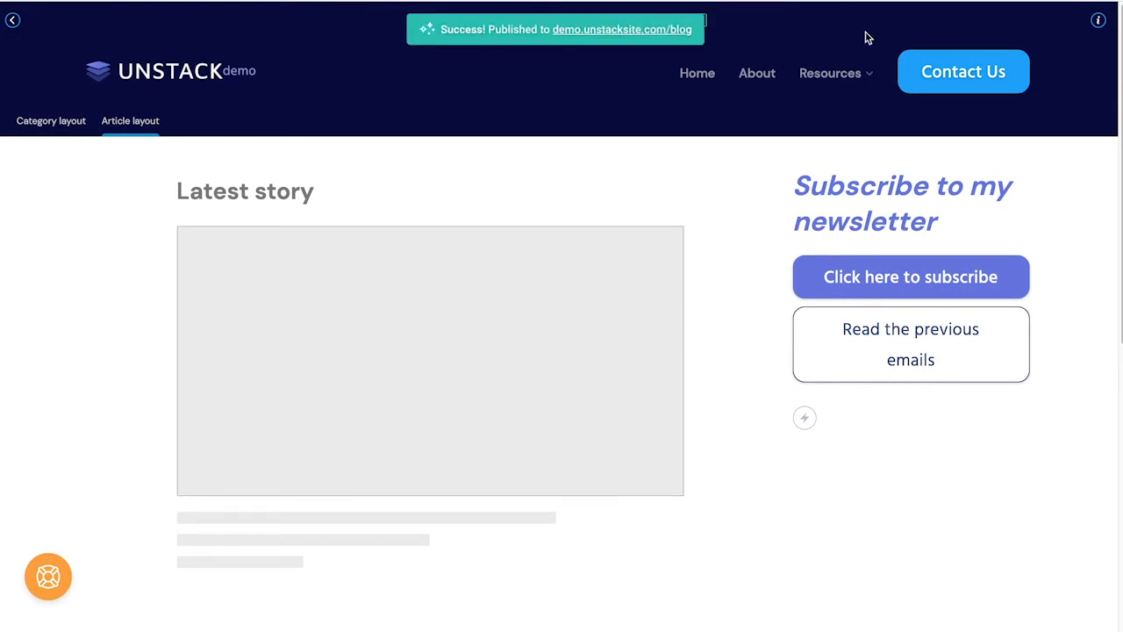
pyautogui.click(11, 24)
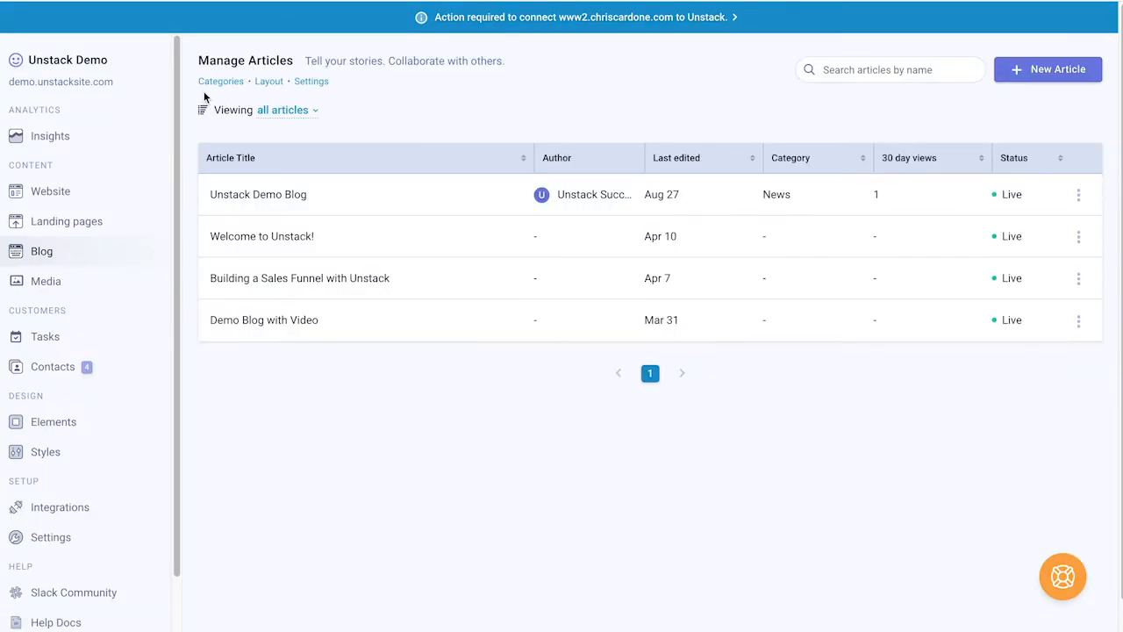
# Step: In Blog settings, set the article URL structure to /{blog}/{category}/{article}
pyautogui.click(316, 85)
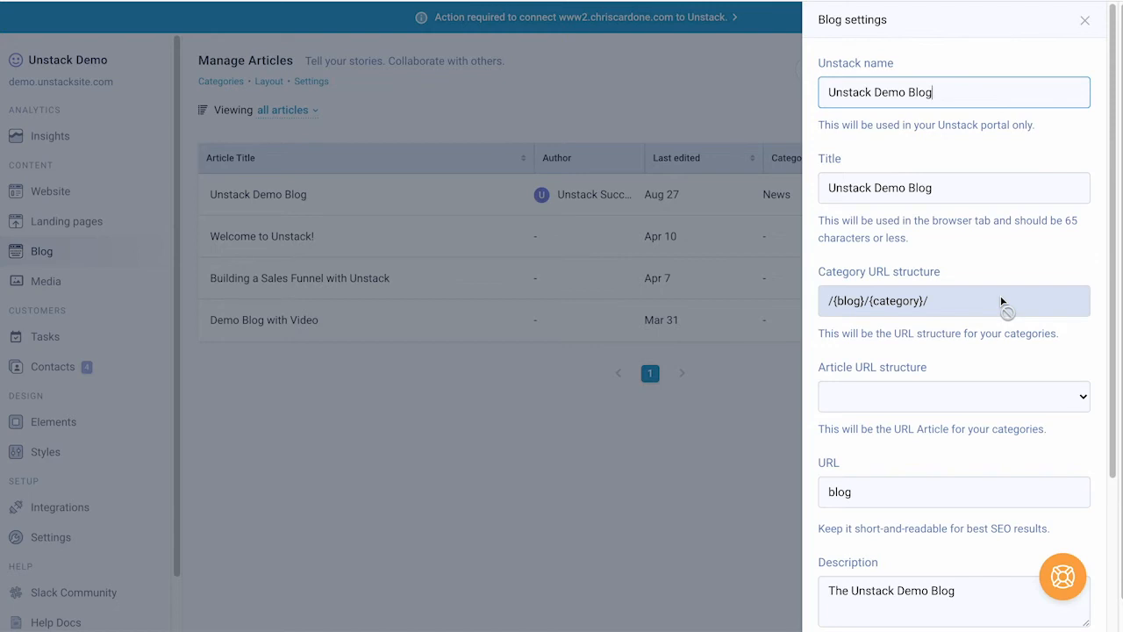
pyautogui.click(843, 66)
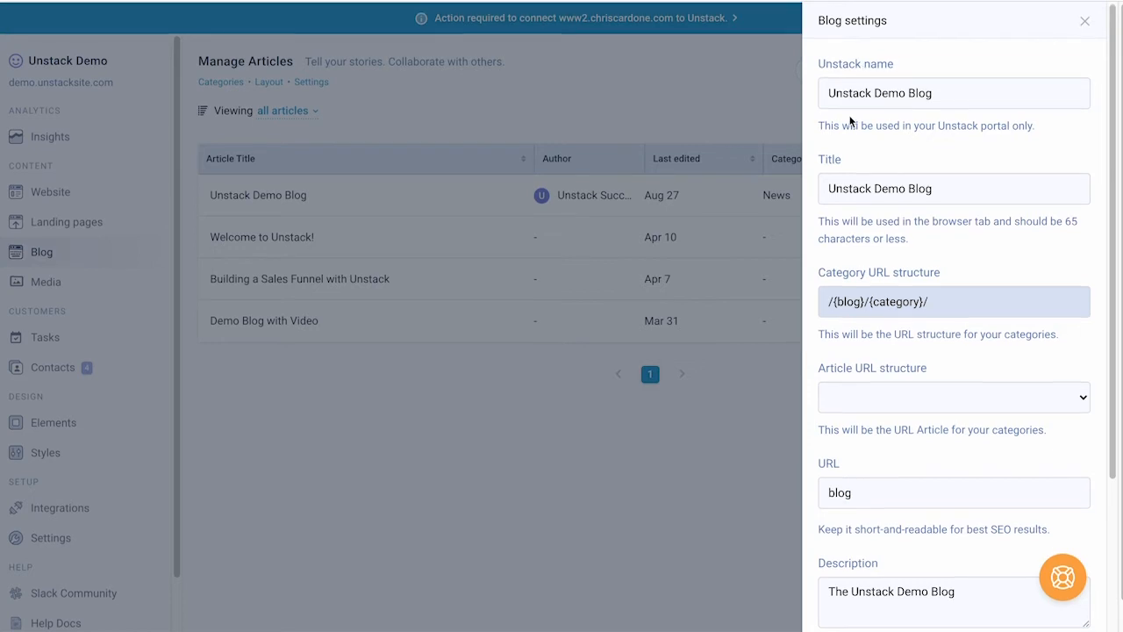
pyautogui.click(829, 159)
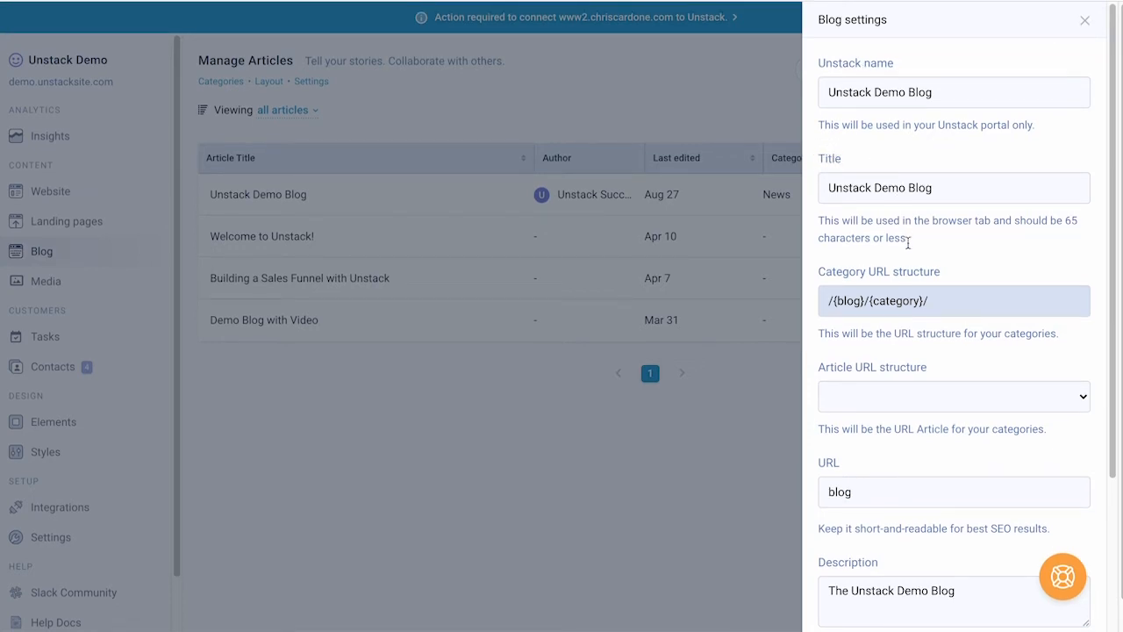
pyautogui.scroll(-3, 907, 252)
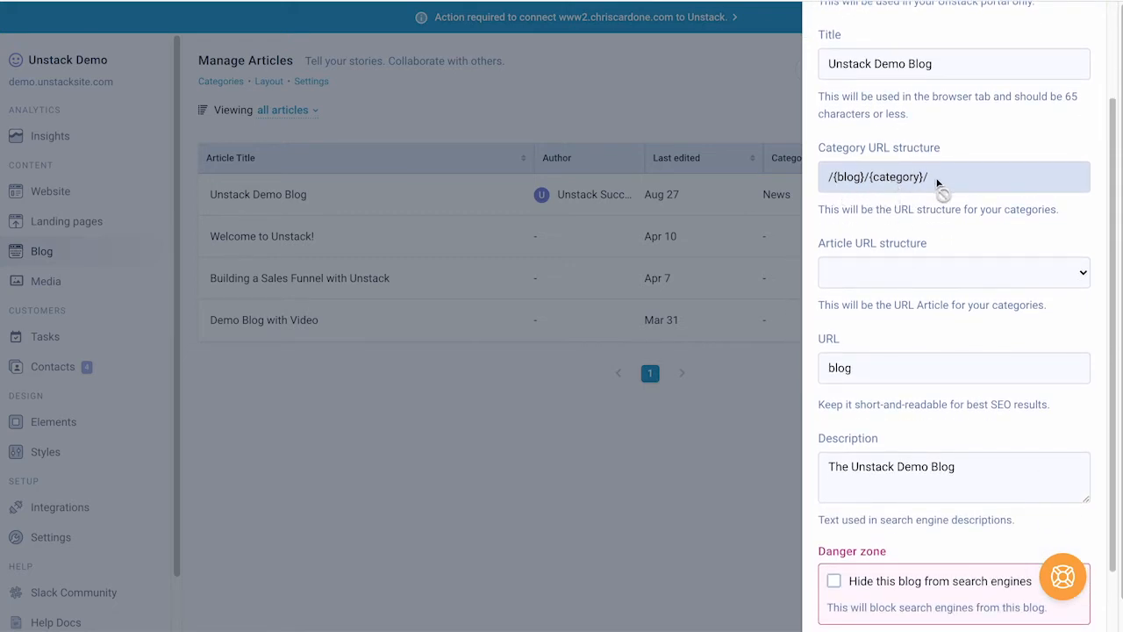
pyautogui.click(917, 266)
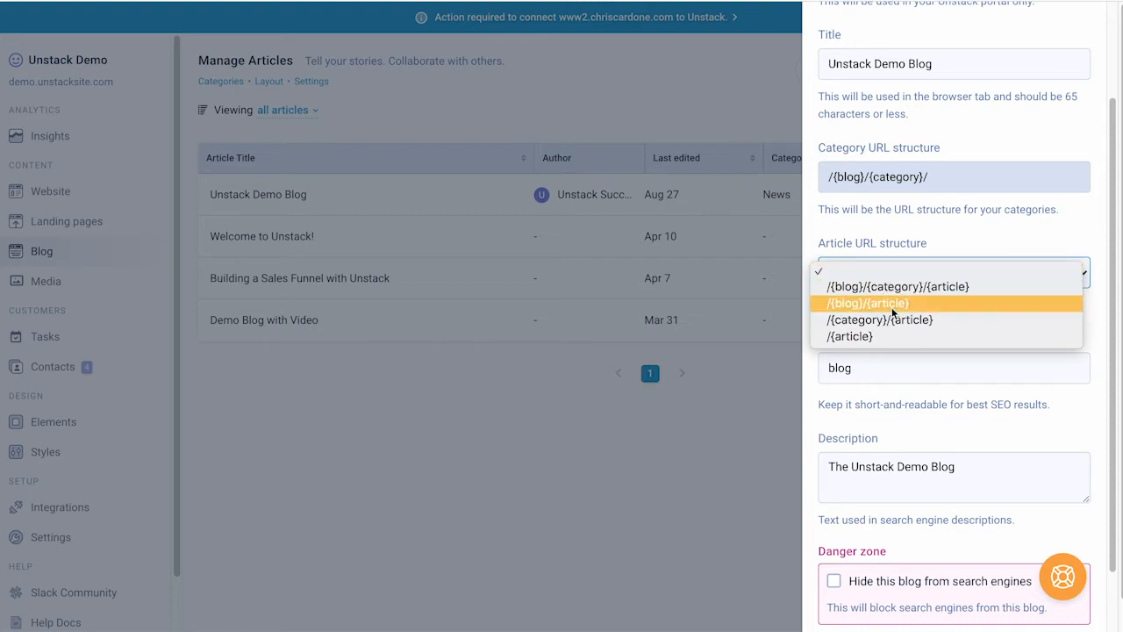
pyautogui.click(892, 307)
pyautogui.click(892, 282)
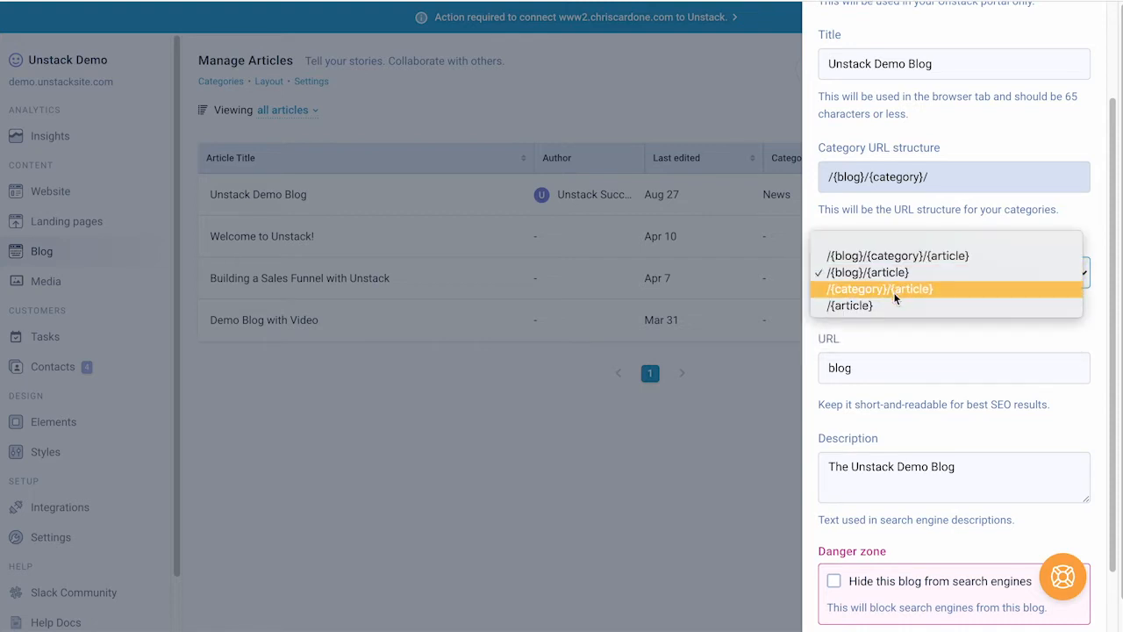
pyautogui.click(896, 261)
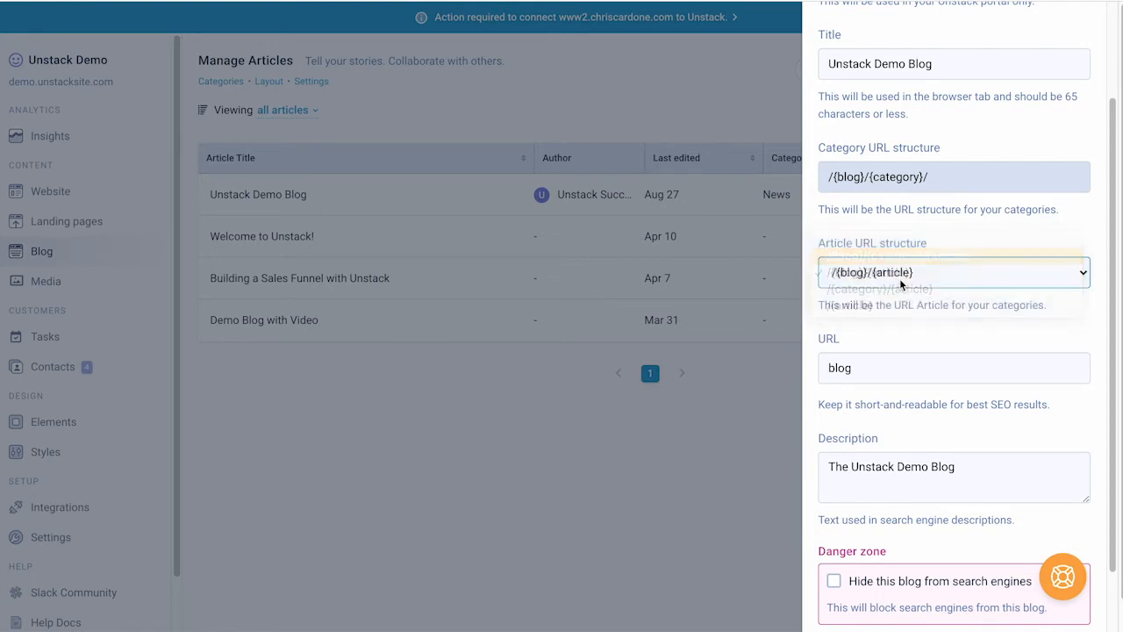
pyautogui.scroll(-1, 913, 319)
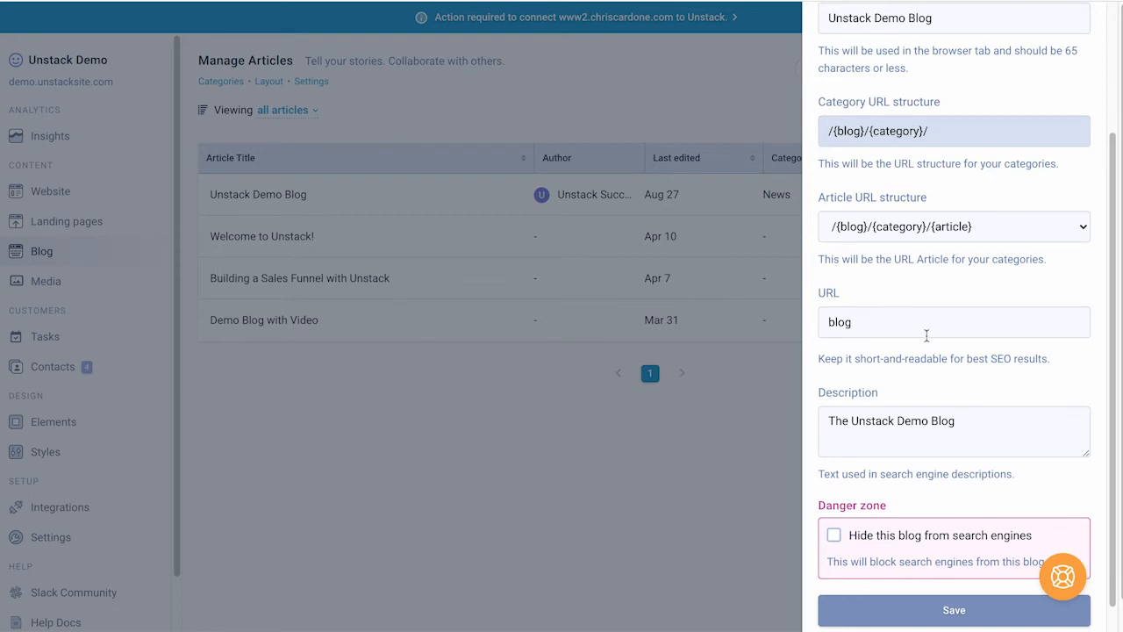
pyautogui.scroll(-1, 925, 335)
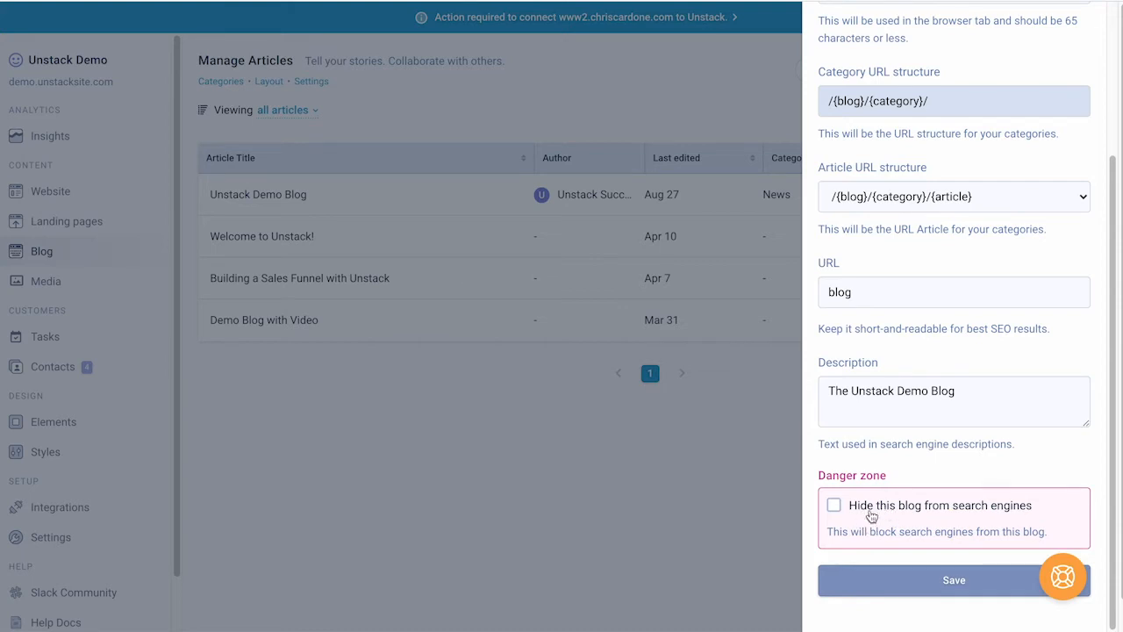
# Step: Save the blog settings and confirm the save
pyautogui.click(982, 391)
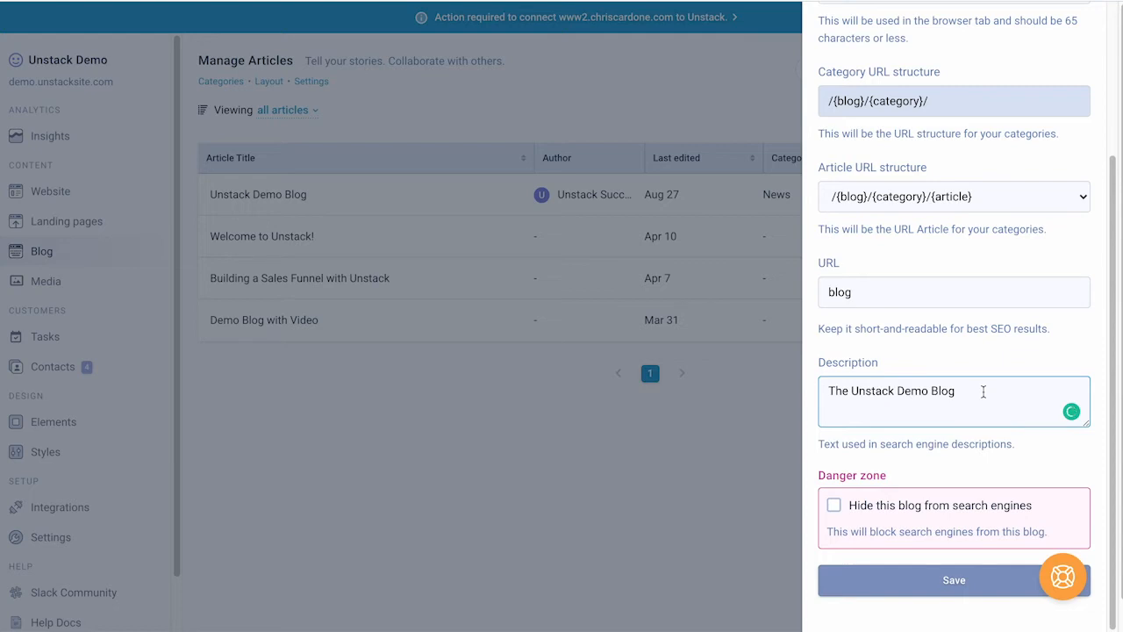
pyautogui.scroll(3, 983, 391)
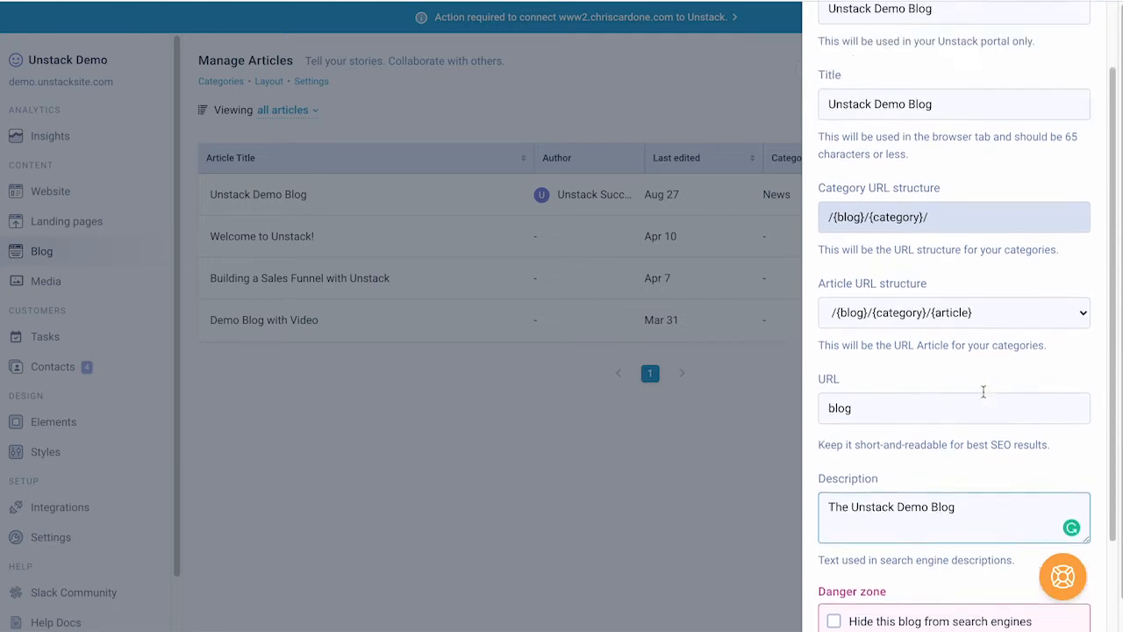
pyautogui.scroll(-3, 983, 390)
pyautogui.click(935, 584)
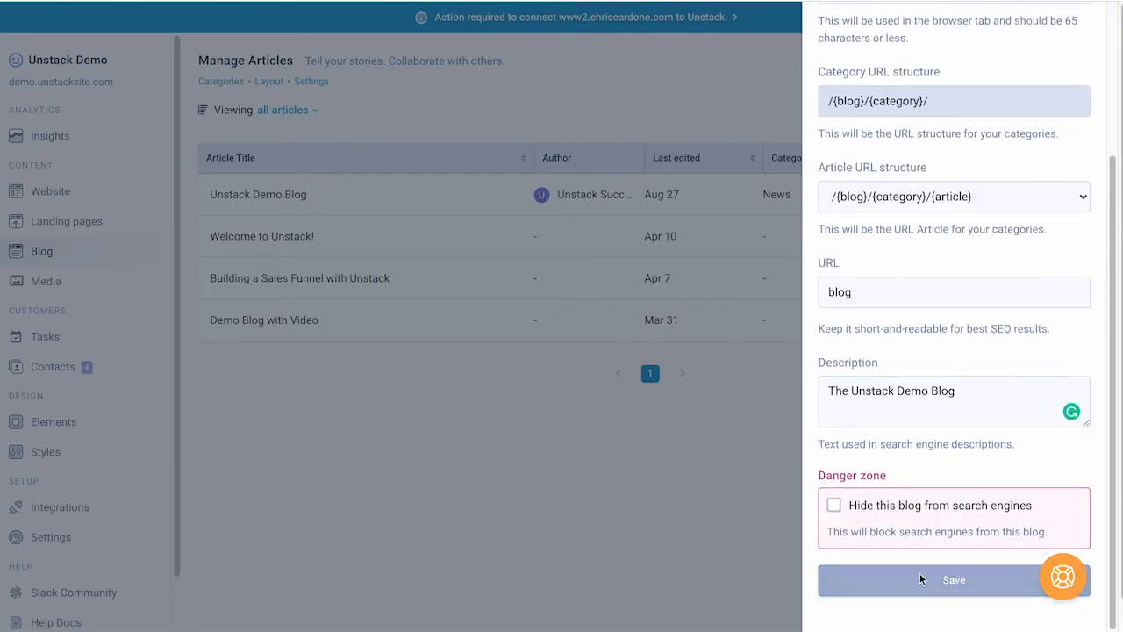
pyautogui.click(702, 107)
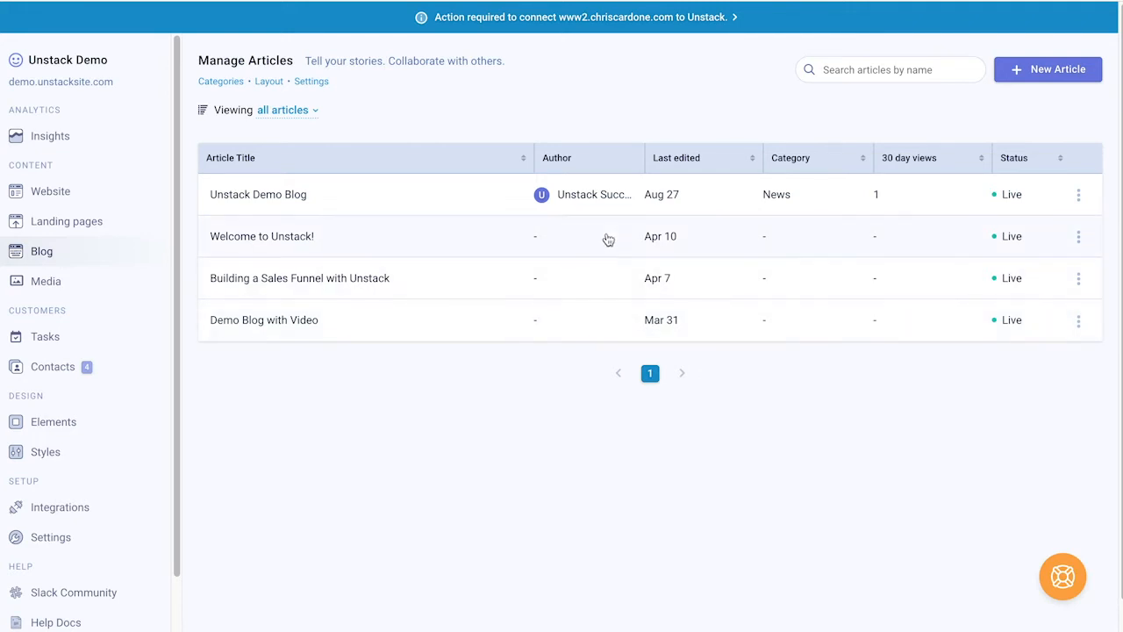
# Step: Start a new article headed with the author's name plus 'new blog post', and bring up the body insert choices
pyautogui.click(1044, 70)
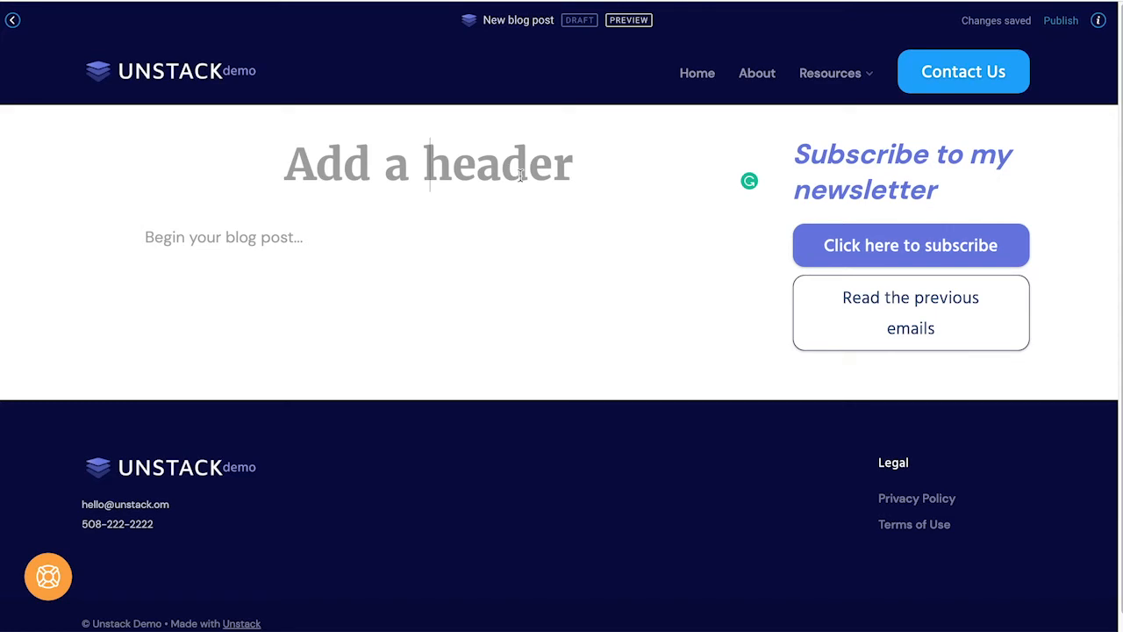
pyautogui.write('Chri')
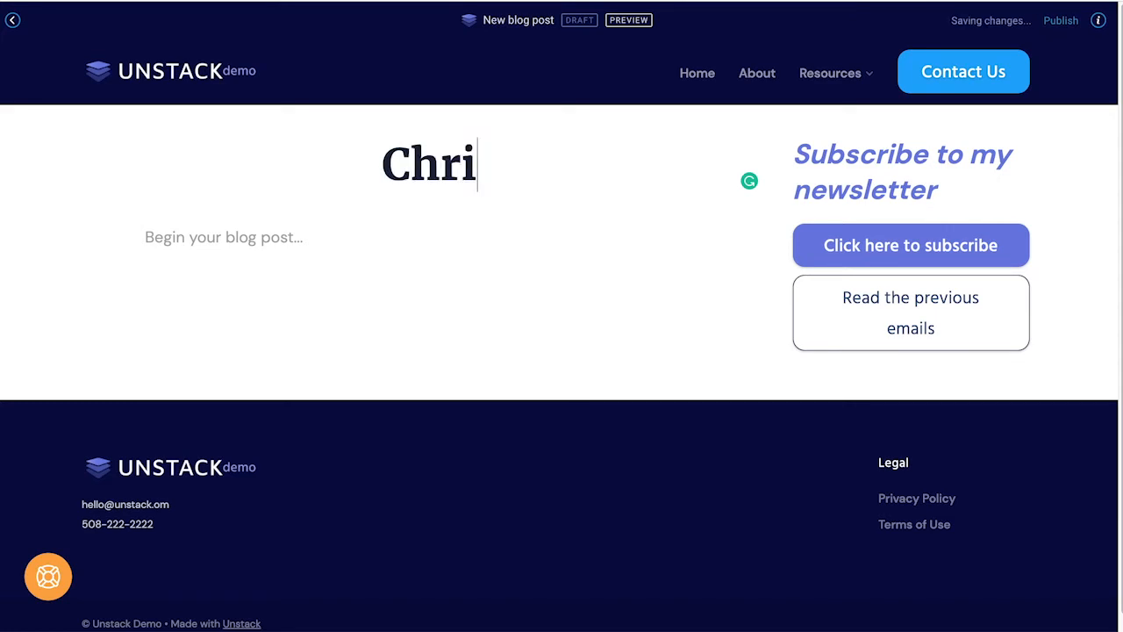
pyautogui.write("s' new blog p")
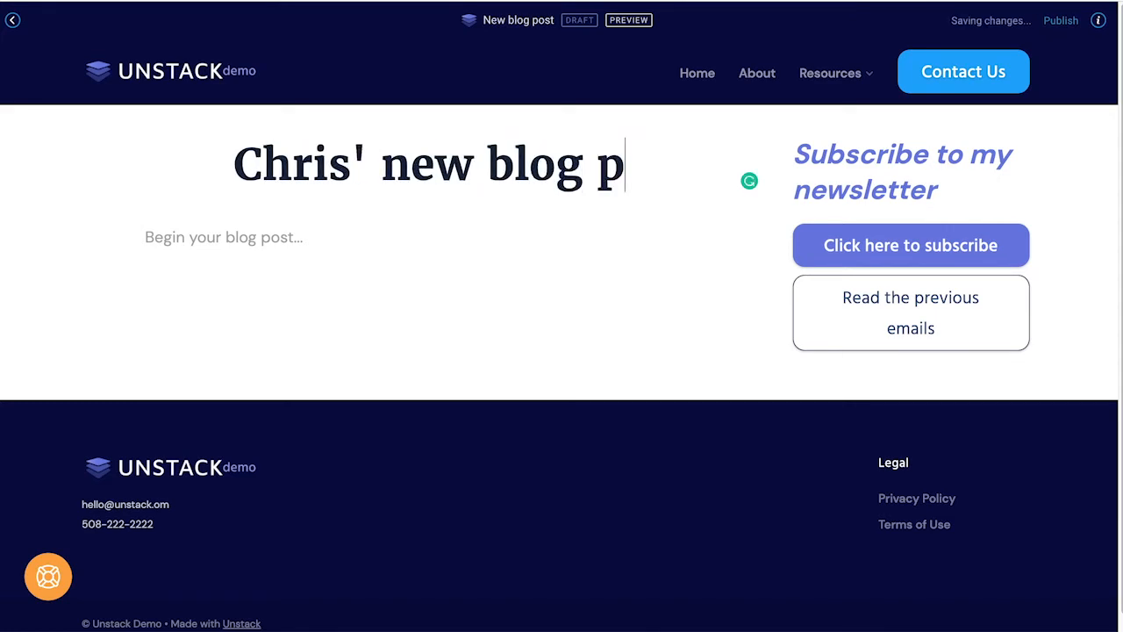
pyautogui.write('ost')
pyautogui.click(427, 253)
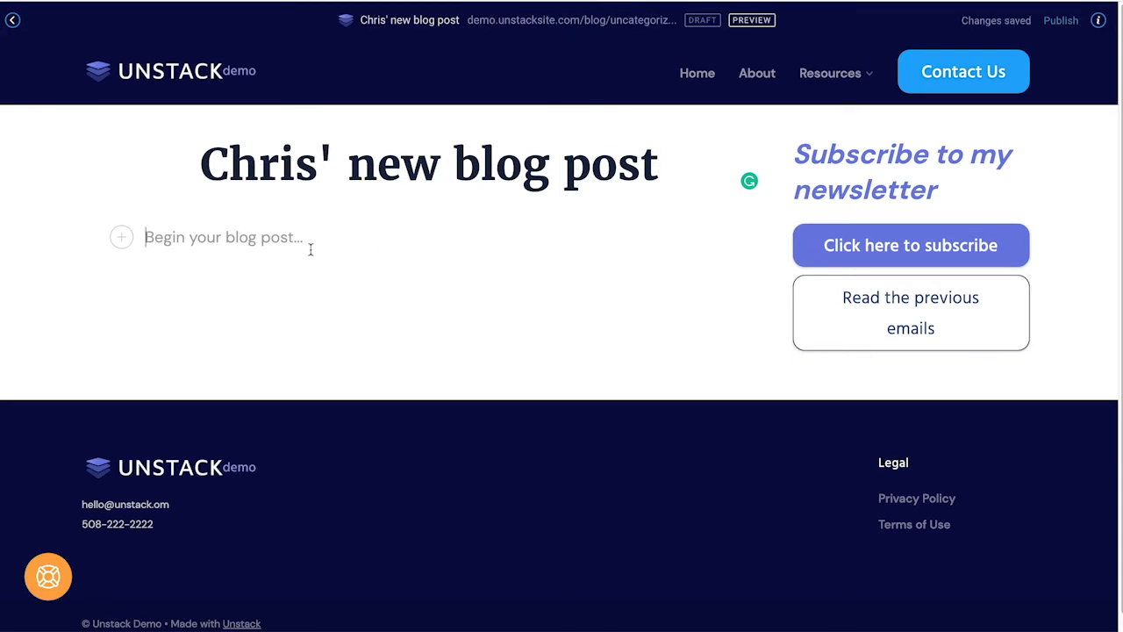
pyautogui.click(122, 237)
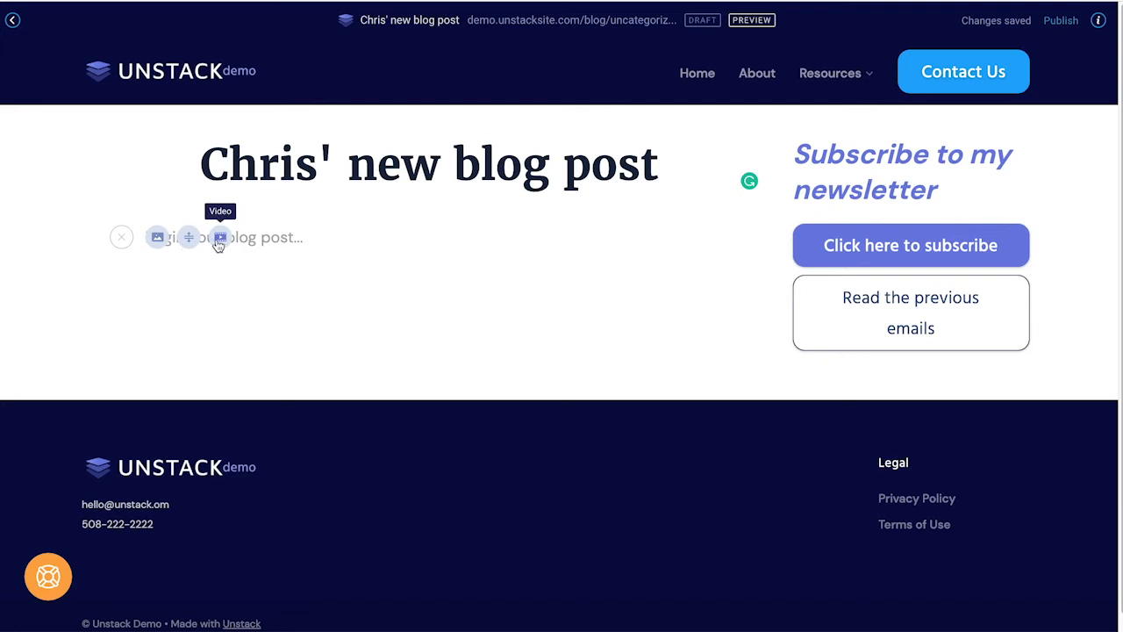
# Step: Insert the sticky-notes meeting photo, then type 'This is a great blog editor...' beneath it
pyautogui.click(159, 238)
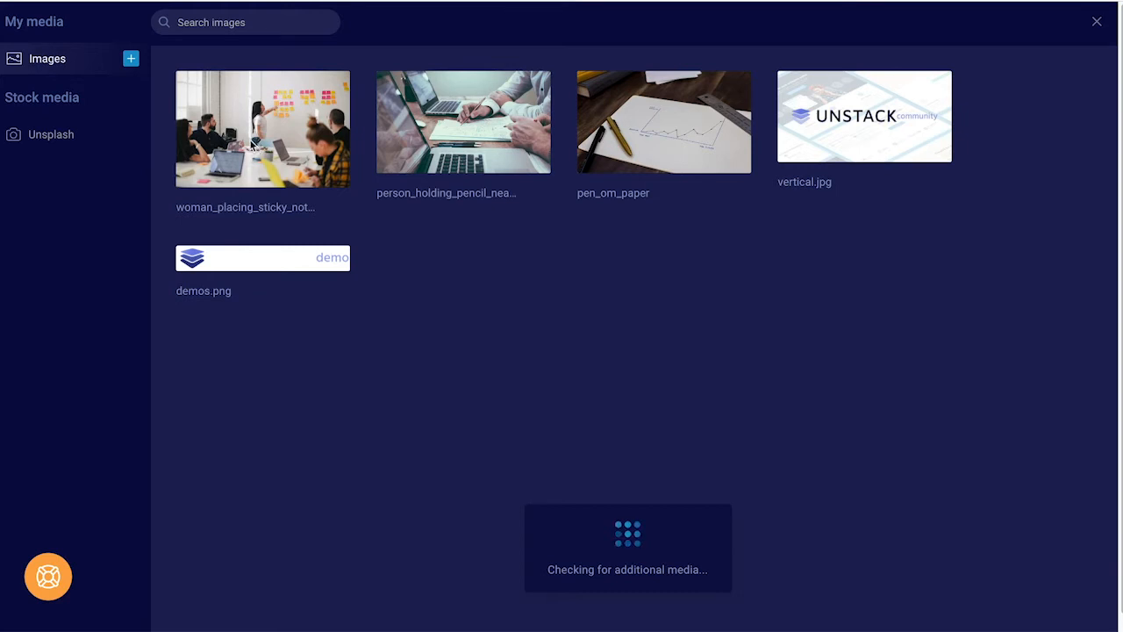
pyautogui.click(251, 144)
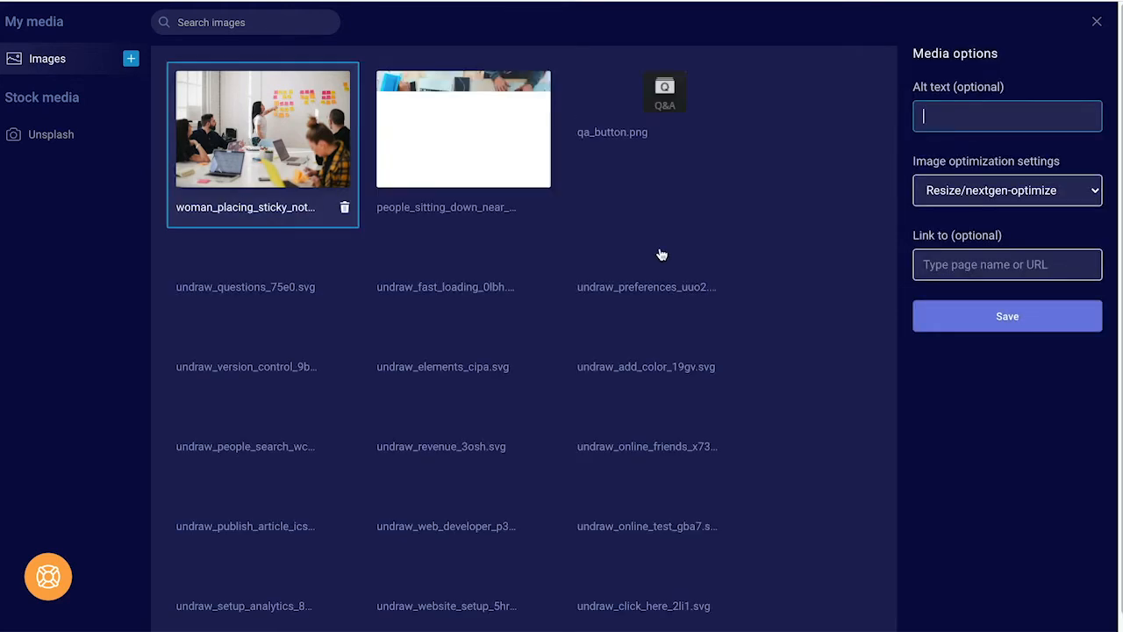
pyautogui.click(933, 317)
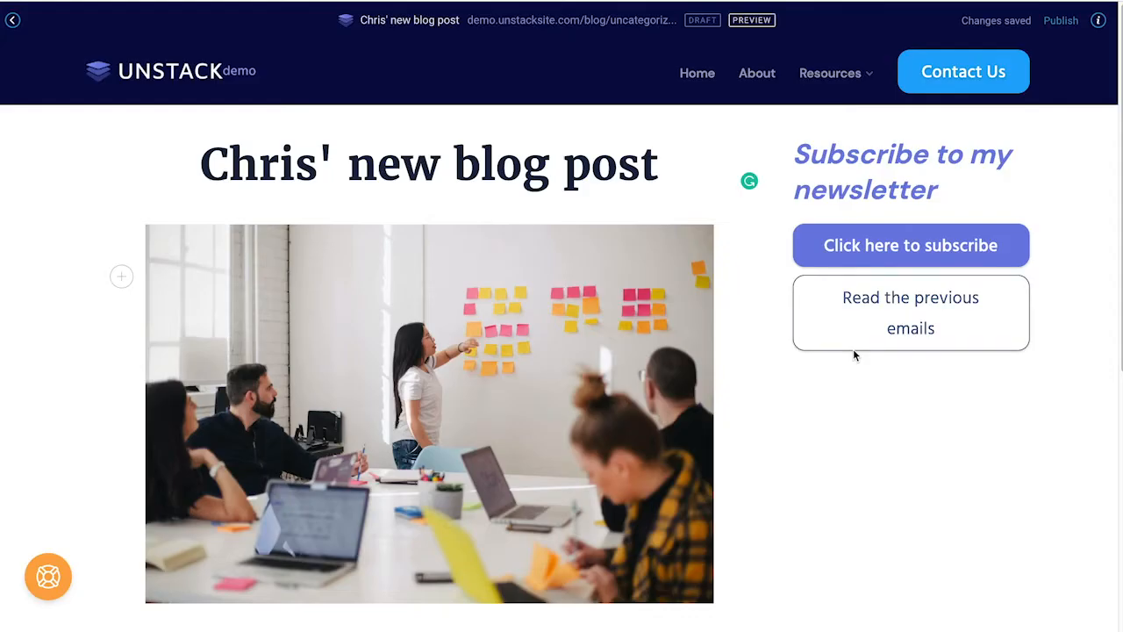
pyautogui.scroll(-4, 596, 374)
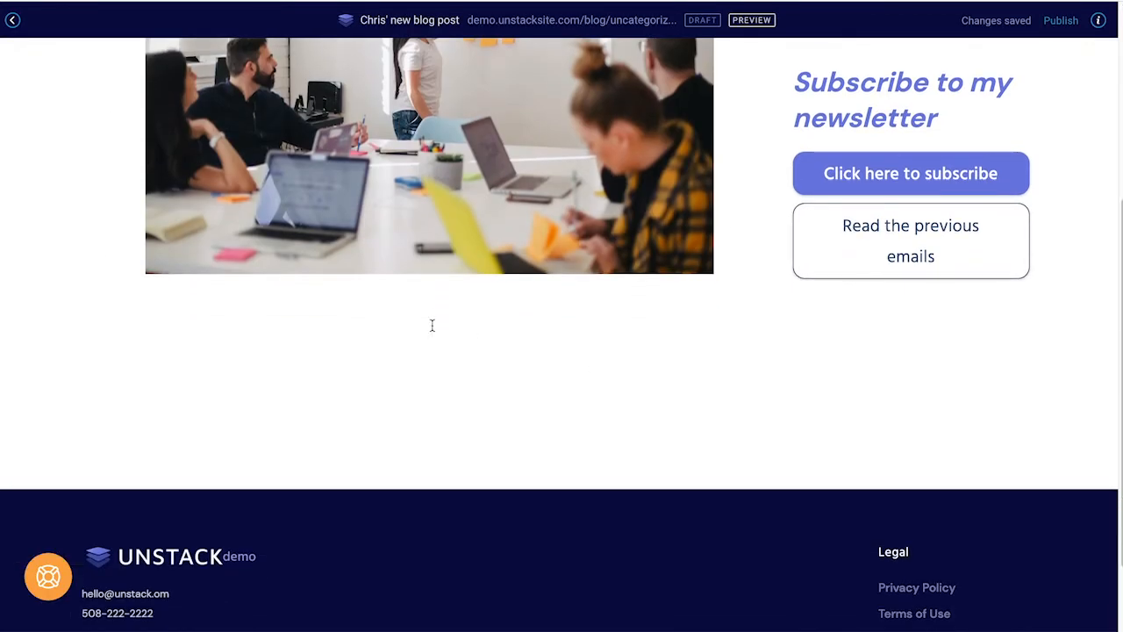
pyautogui.click(432, 325)
pyautogui.write('This is')
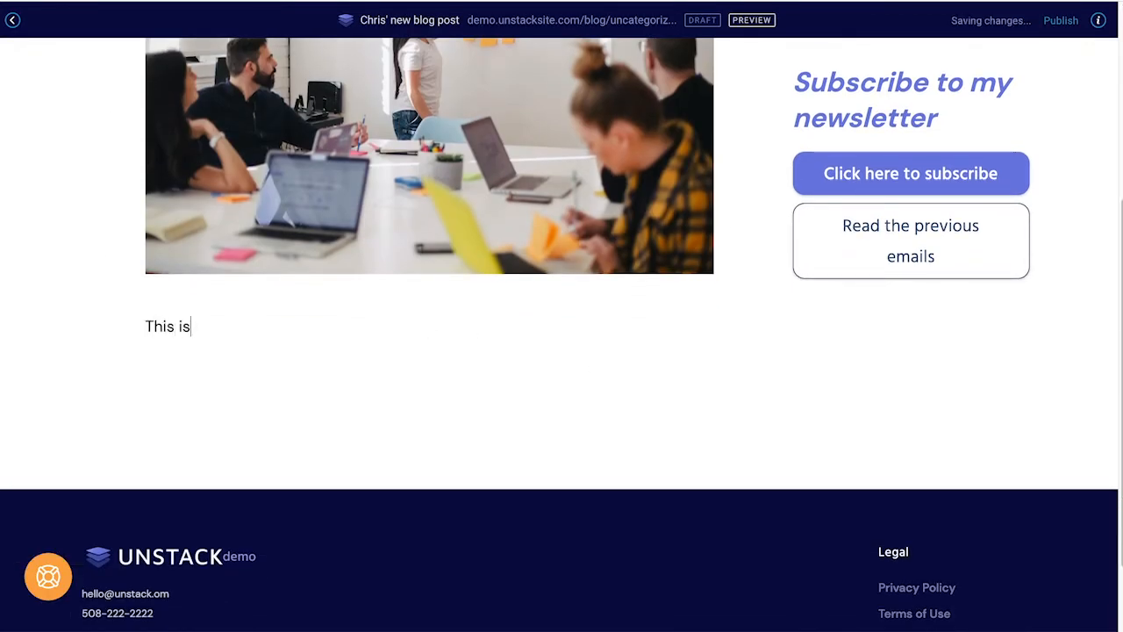
pyautogui.write(' a great')
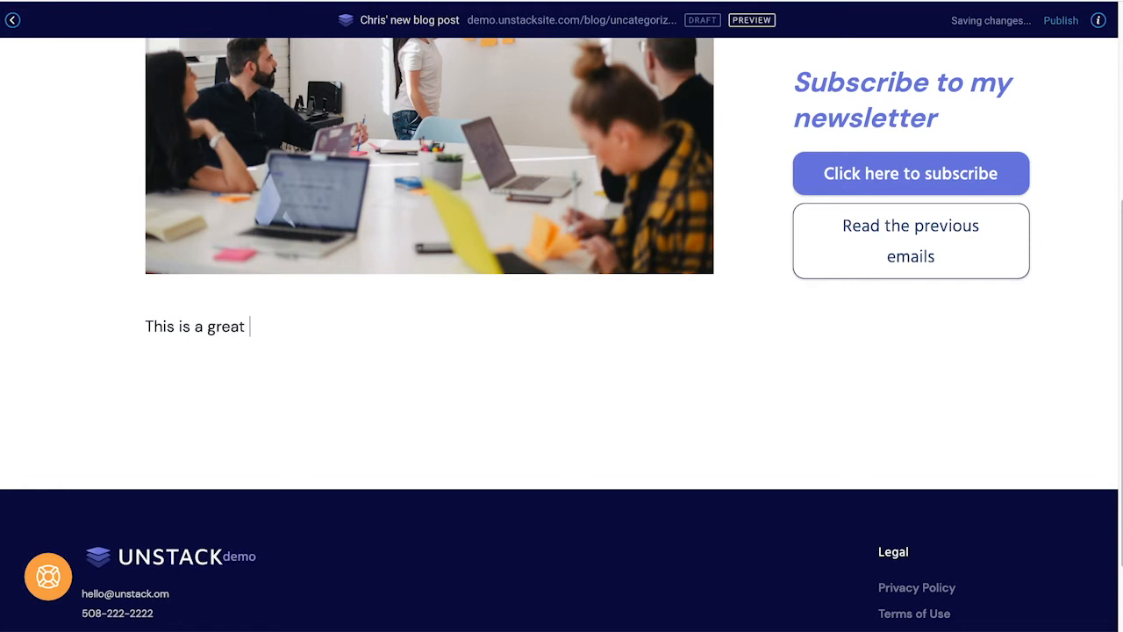
pyautogui.write(' blog editor with')
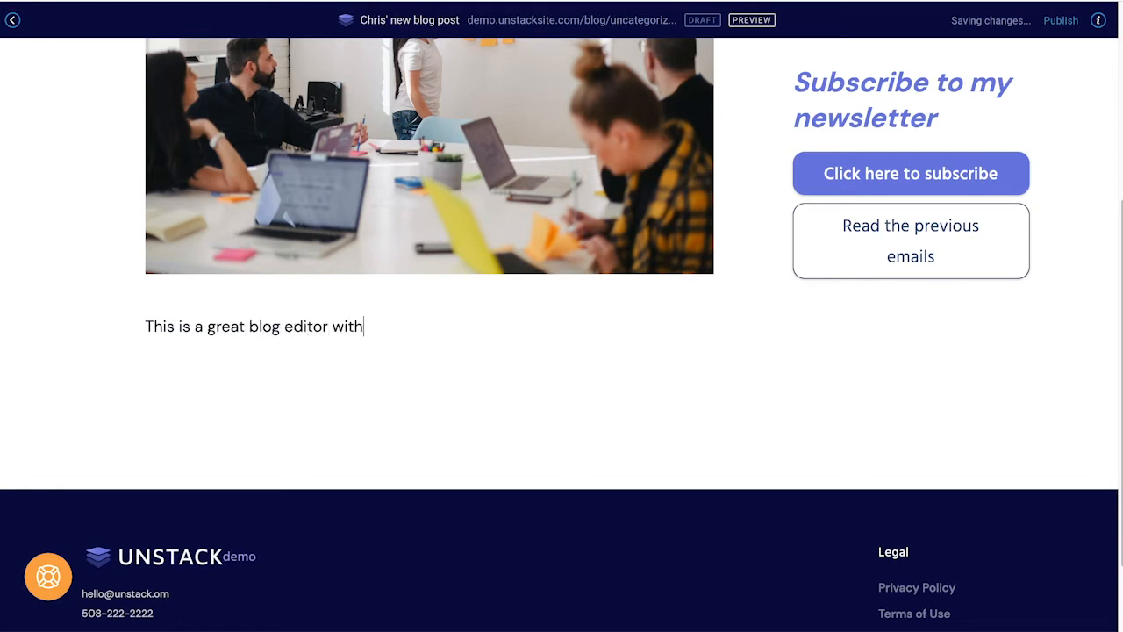
pyautogui.write(' simply ')
pyautogui.write('editing experience')
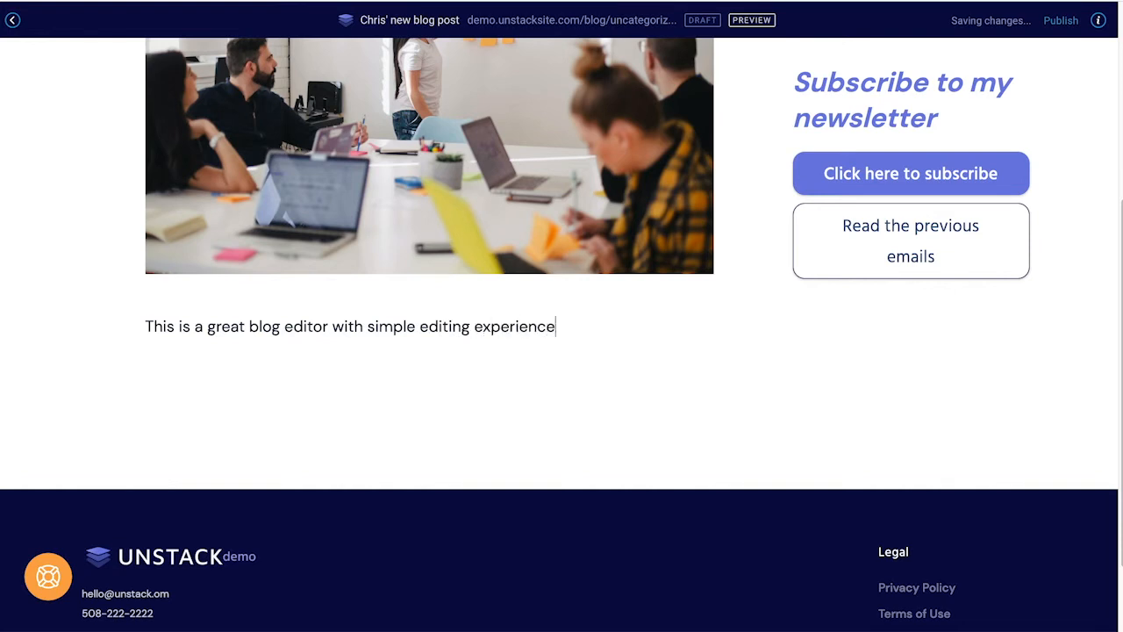
pyautogui.write(' and great SEO tools.')
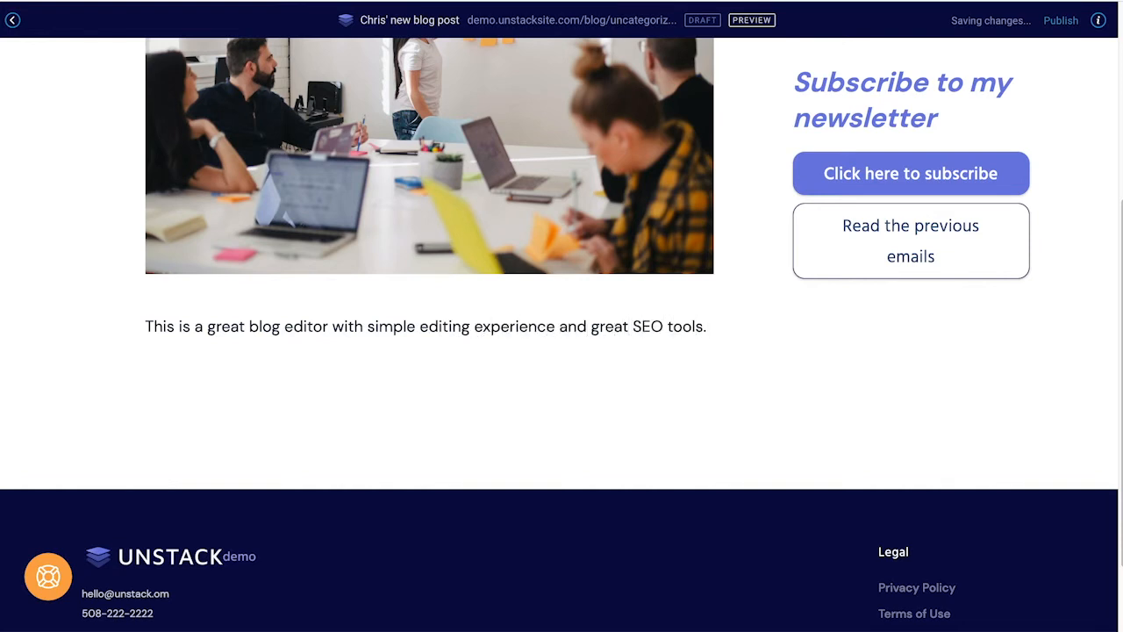
# Step: Add an 'Intro' heading above the first paragraph at a smaller heading level
pyautogui.scroll(4, 295, 362)
pyautogui.scroll(-3, 294, 362)
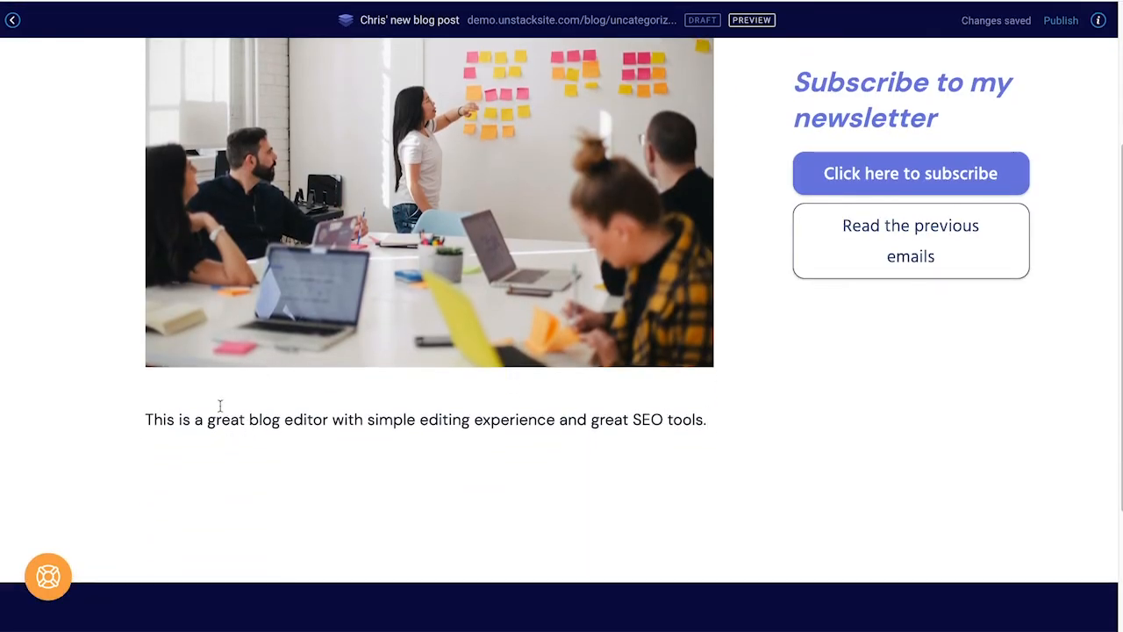
pyautogui.click(147, 423)
pyautogui.press('Return')
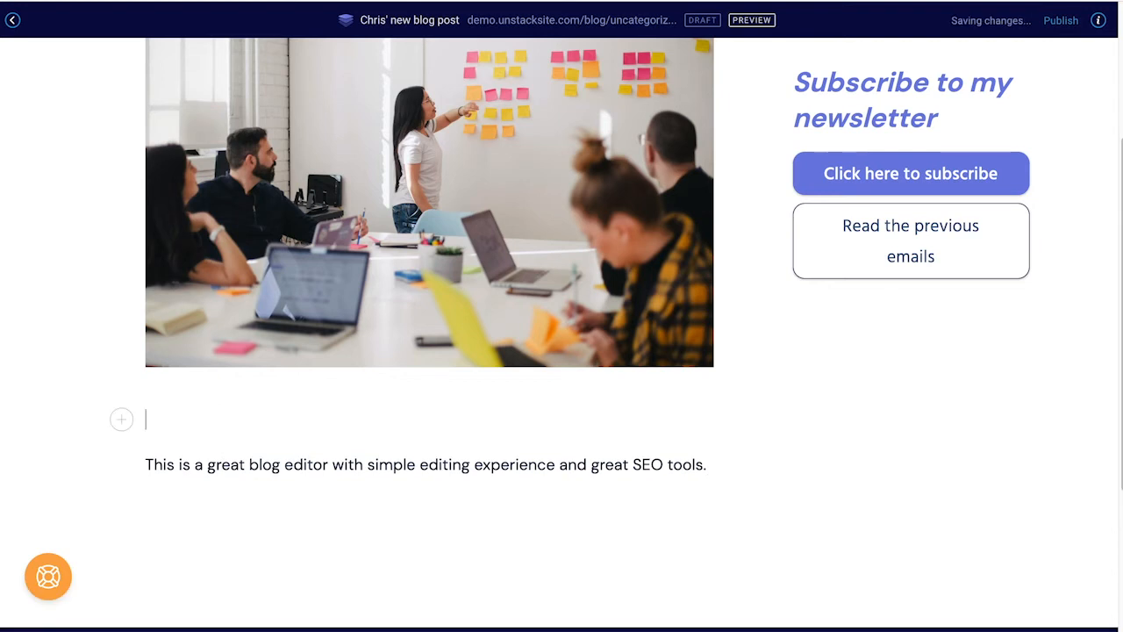
pyautogui.write('Intro')
pyautogui.doubleClick(167, 420)
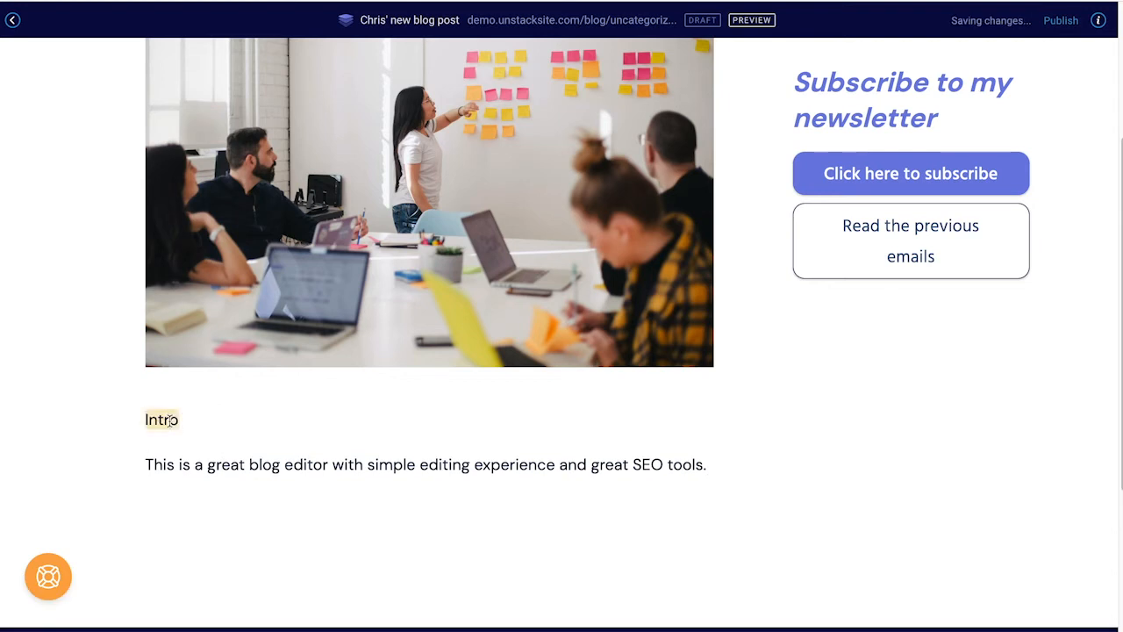
pyautogui.click(19, 382)
pyautogui.click(257, 436)
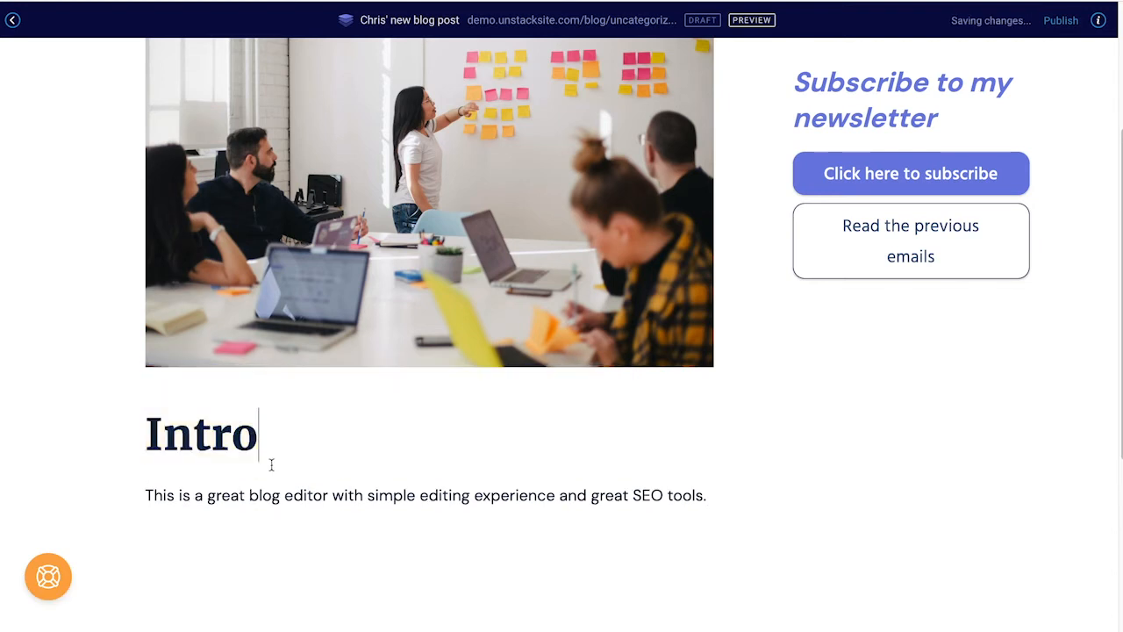
pyautogui.doubleClick(201, 434)
pyautogui.click(45, 383)
pyautogui.click(263, 434)
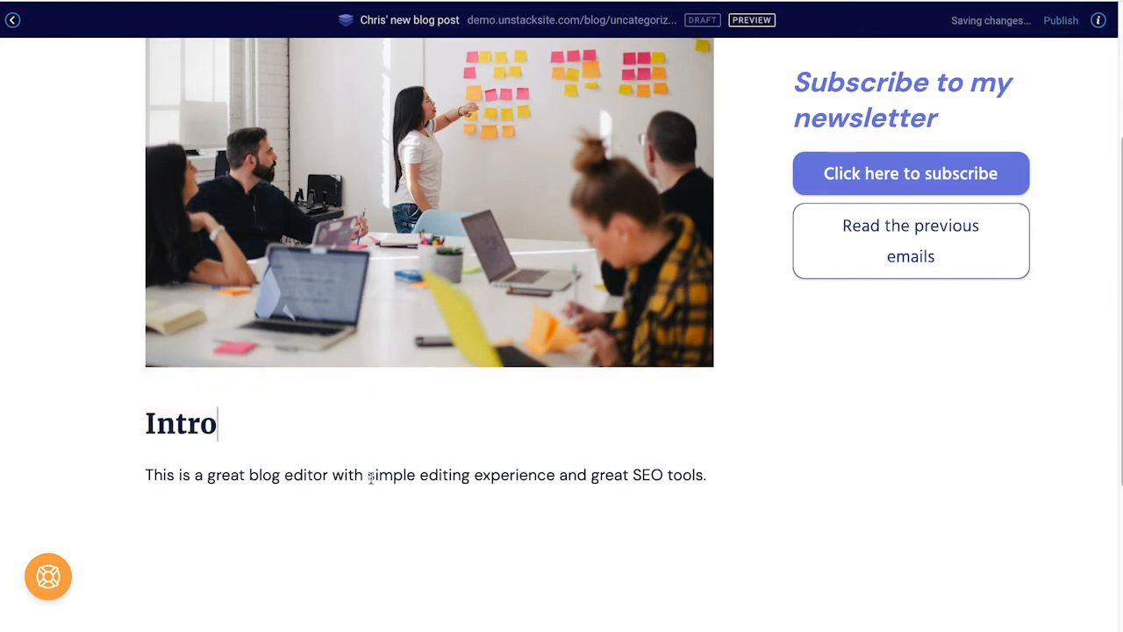
# Step: Add the 'What does this editor have?' line and end the checklist at Enterprise-grade SEO tools
pyautogui.click(721, 474)
pyautogui.press('Return')
pyautogui.write('What does')
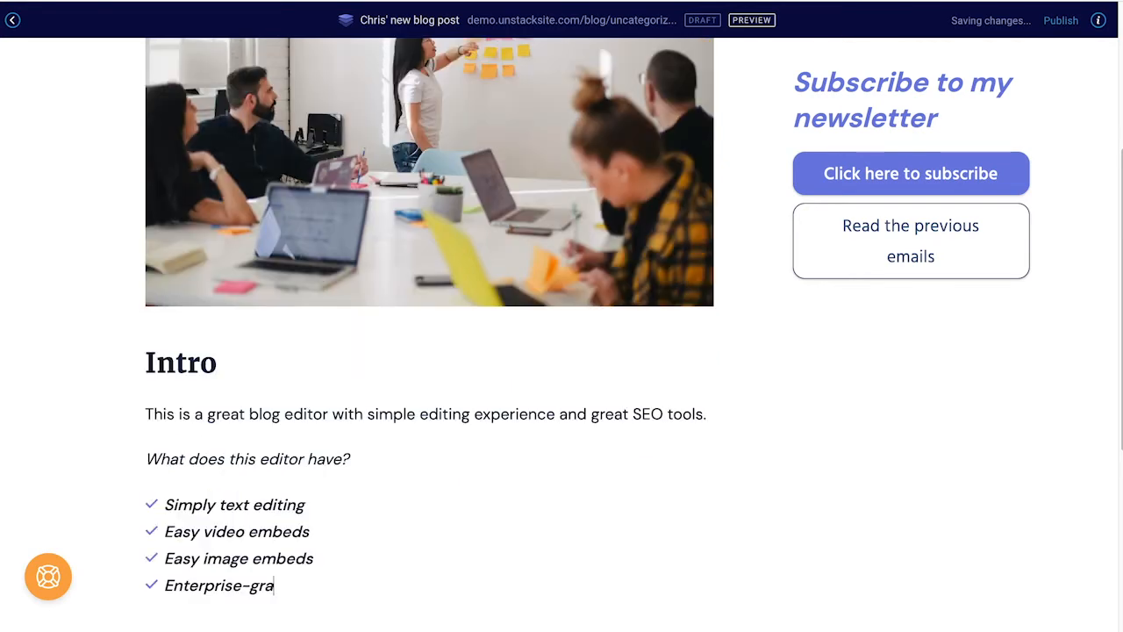
pyautogui.write('de SEO tools')
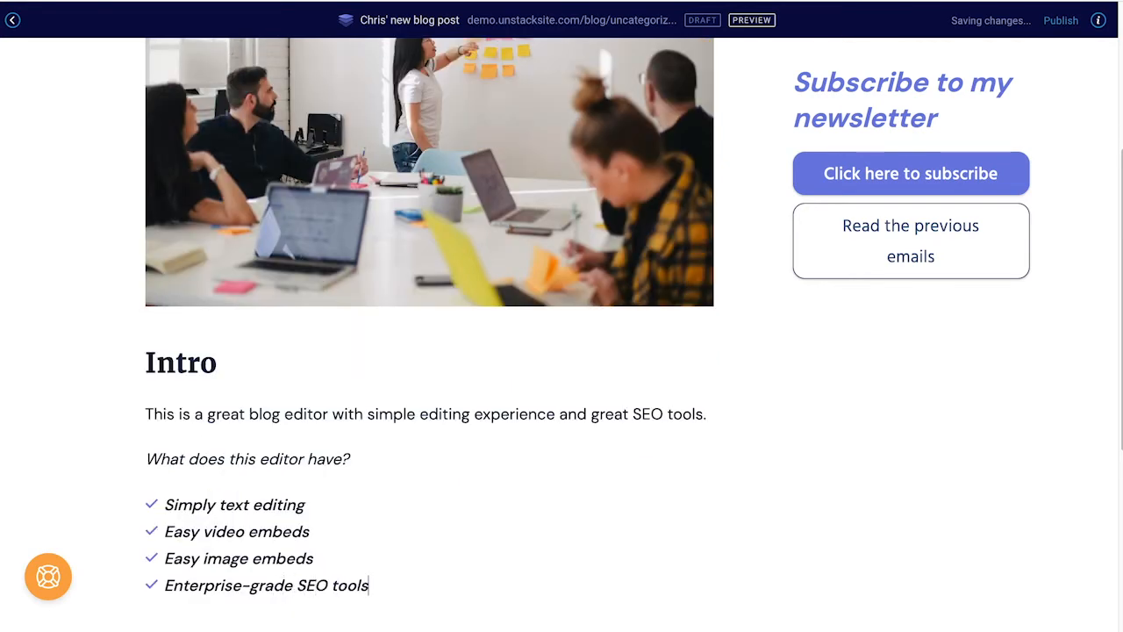
pyautogui.scroll(-2, 409, 479)
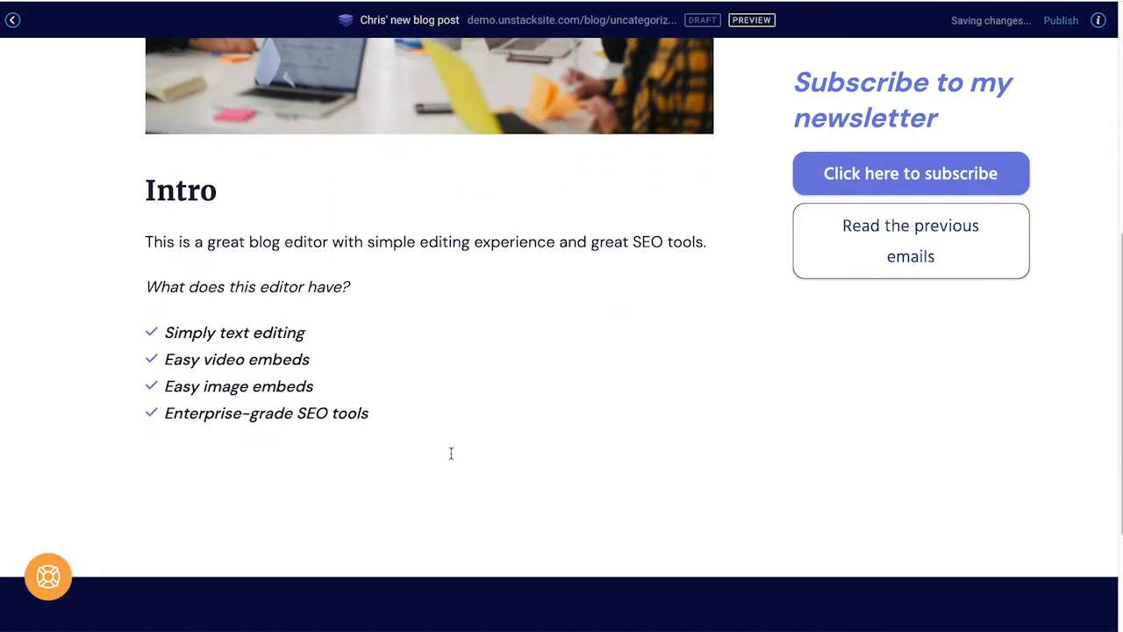
pyautogui.press('Return')
pyautogui.press('Return')
pyautogui.scroll(-1, 369, 449)
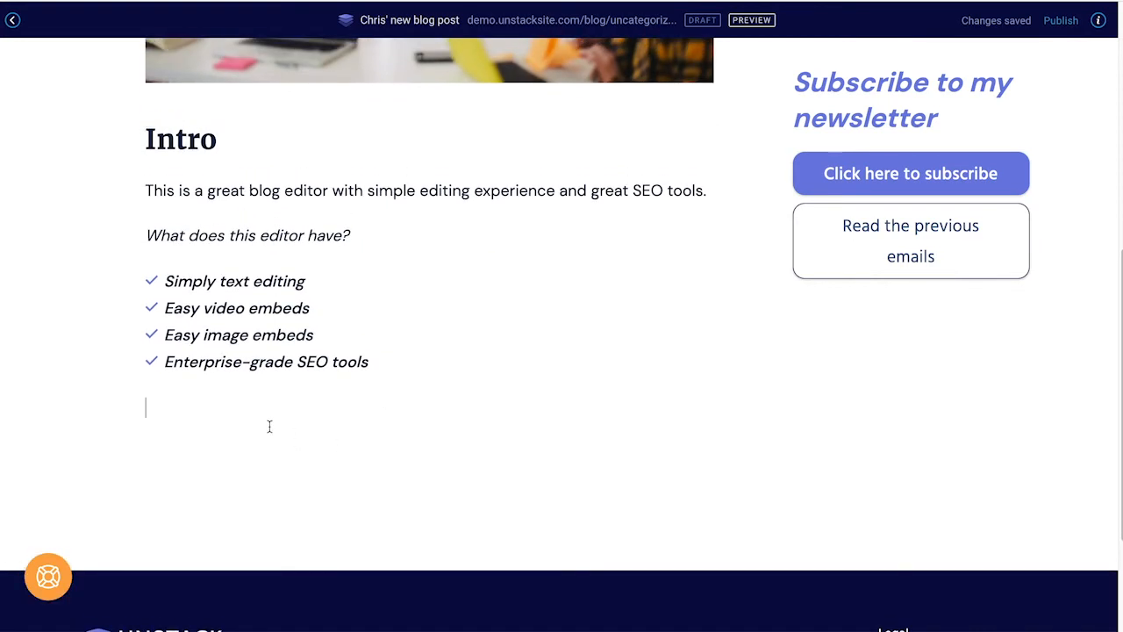
pyautogui.press('BackSpace')
# Step: Try centring and block-quoting the 'What does this editor have?' line, then revert both
pyautogui.doubleClick(368, 220)
pyautogui.click(363, 244)
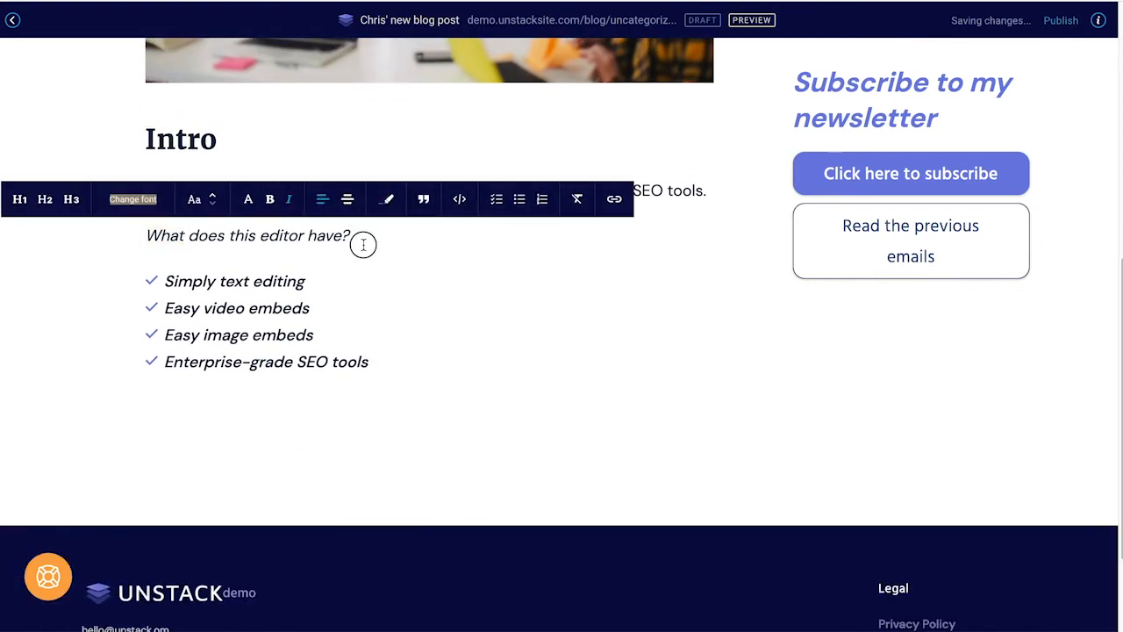
pyautogui.tripleClick(363, 241)
pyautogui.click(346, 198)
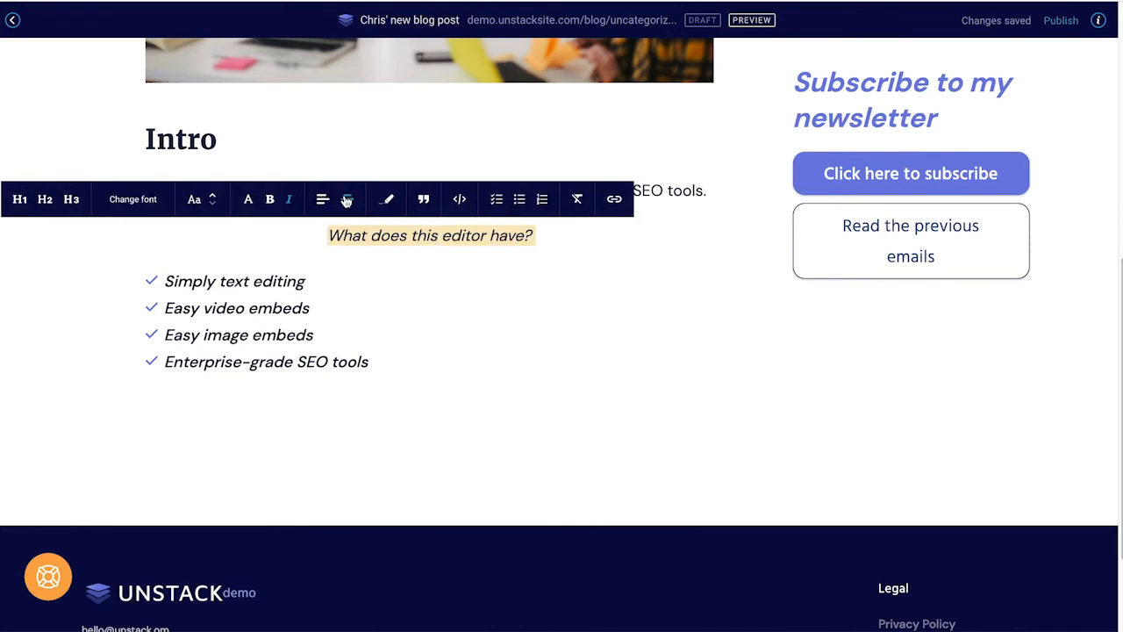
pyautogui.click(323, 199)
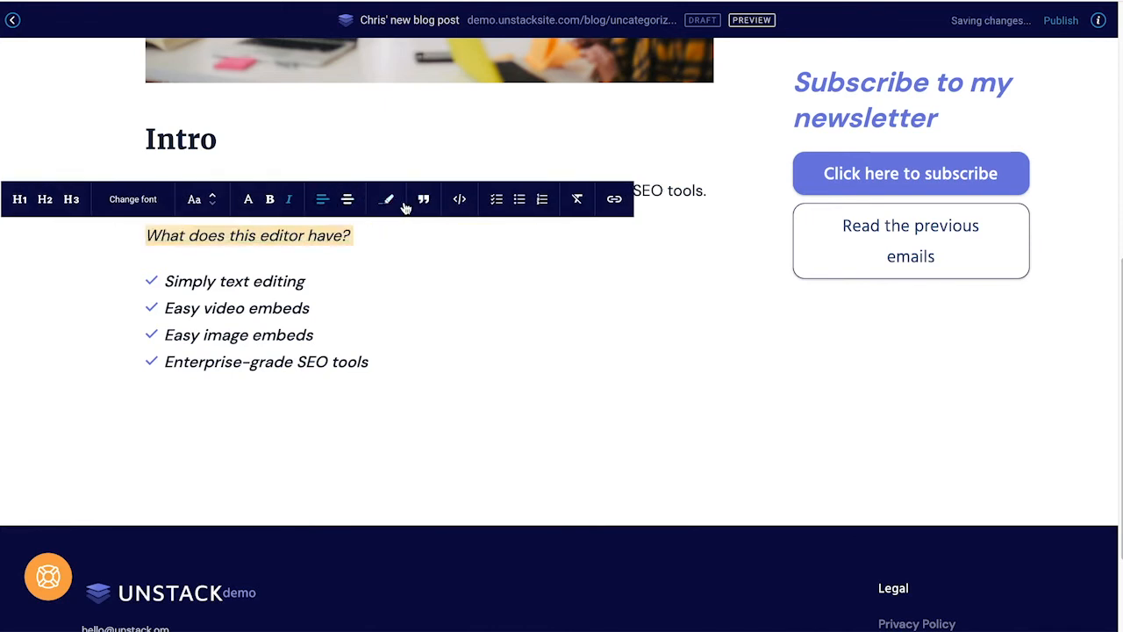
pyautogui.click(421, 202)
pyautogui.click(422, 203)
pyautogui.click(390, 238)
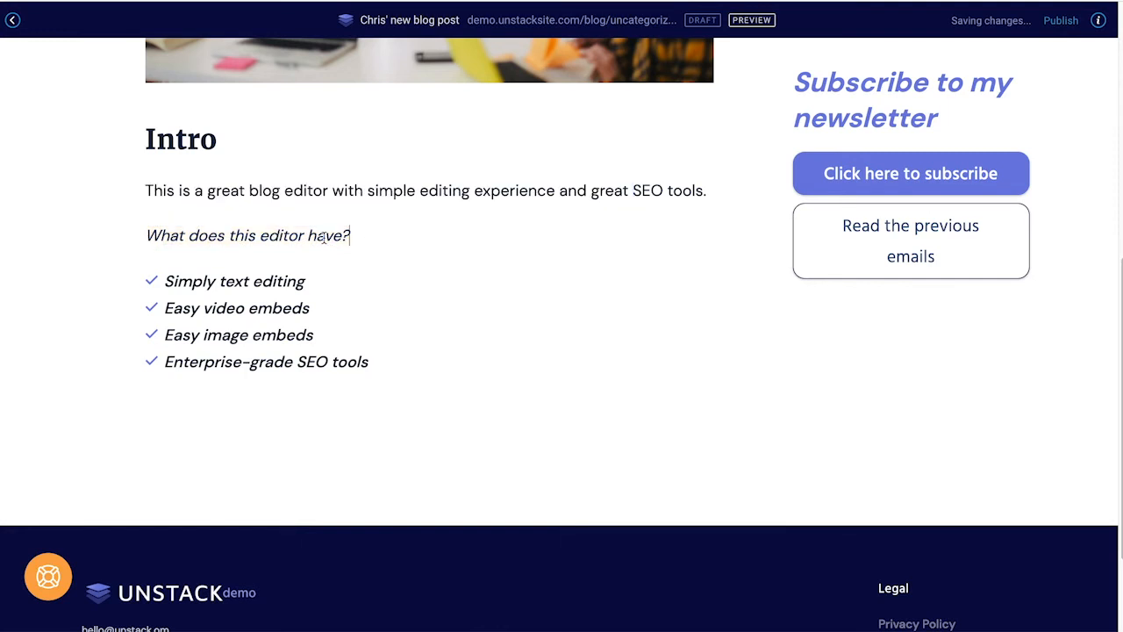
# Step: Link 'blog editor' in the first paragraph to the Unstack Demo Blog page
pyautogui.doubleClick(314, 195)
pyautogui.moveTo(239, 190); pyautogui.dragTo(328, 190)
pyautogui.click(614, 155)
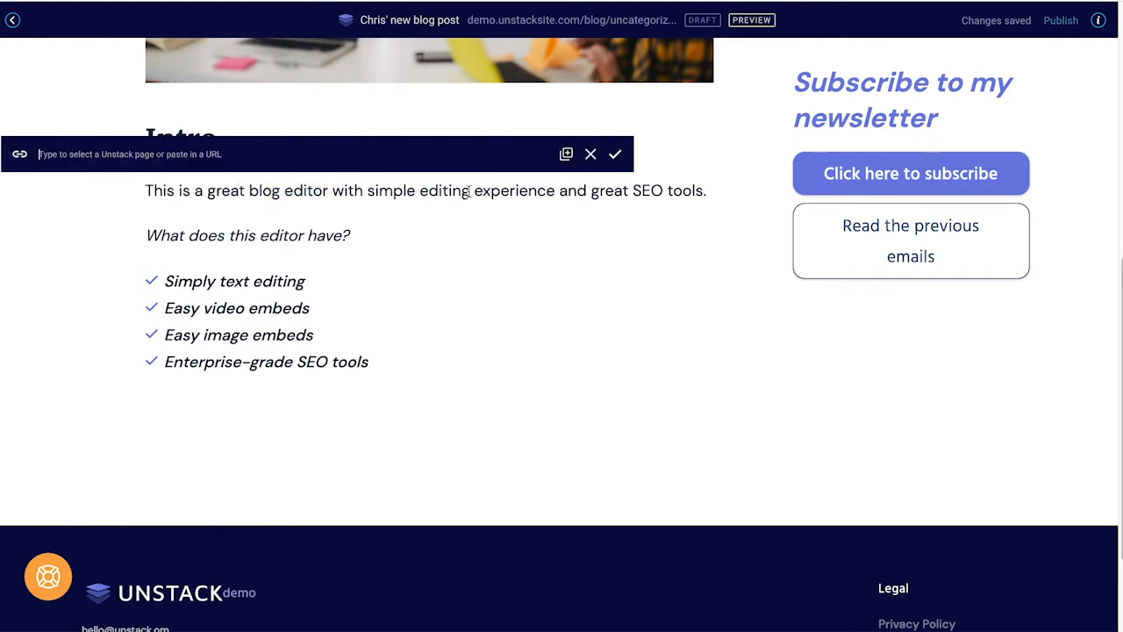
pyautogui.write('bkg')
pyautogui.press('BackSpace')
pyautogui.write('log')
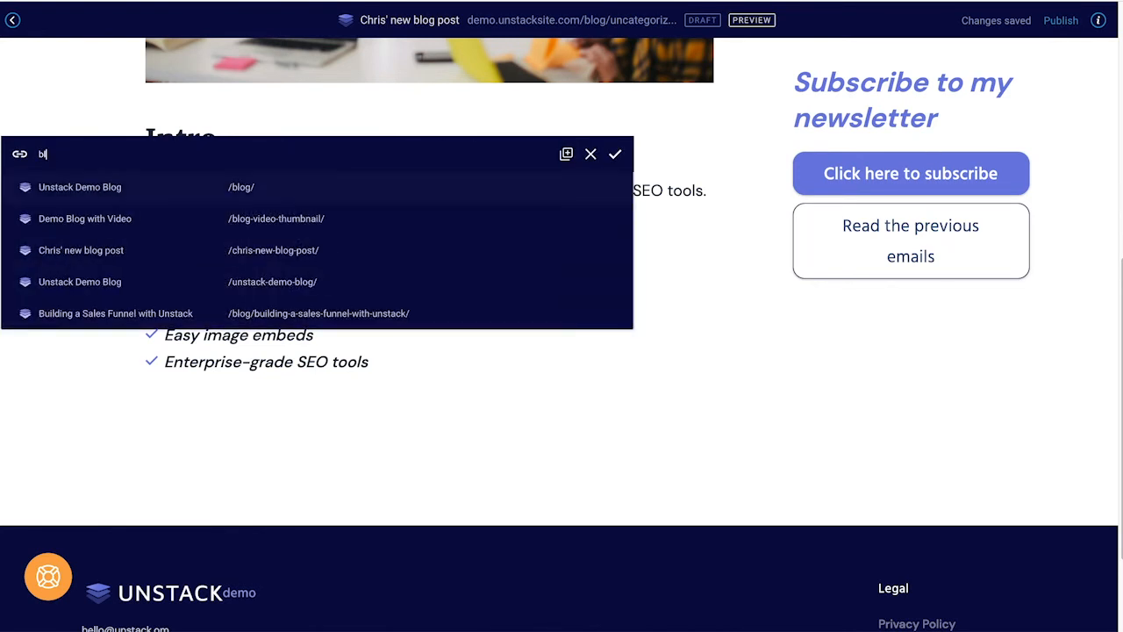
pyautogui.click(271, 184)
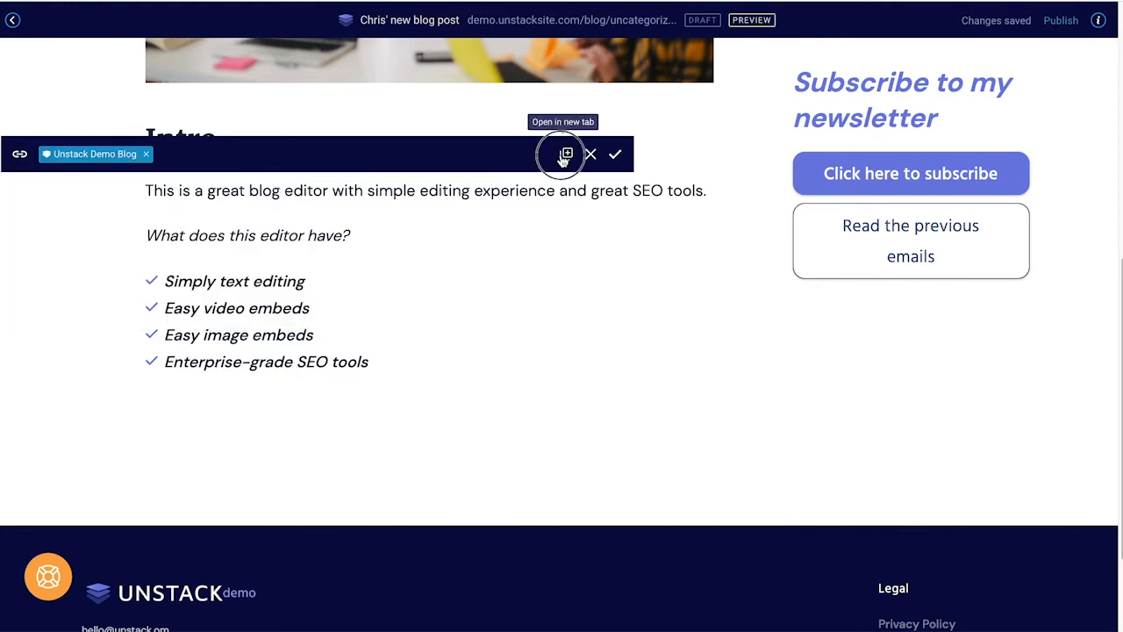
pyautogui.click(615, 154)
pyautogui.click(561, 242)
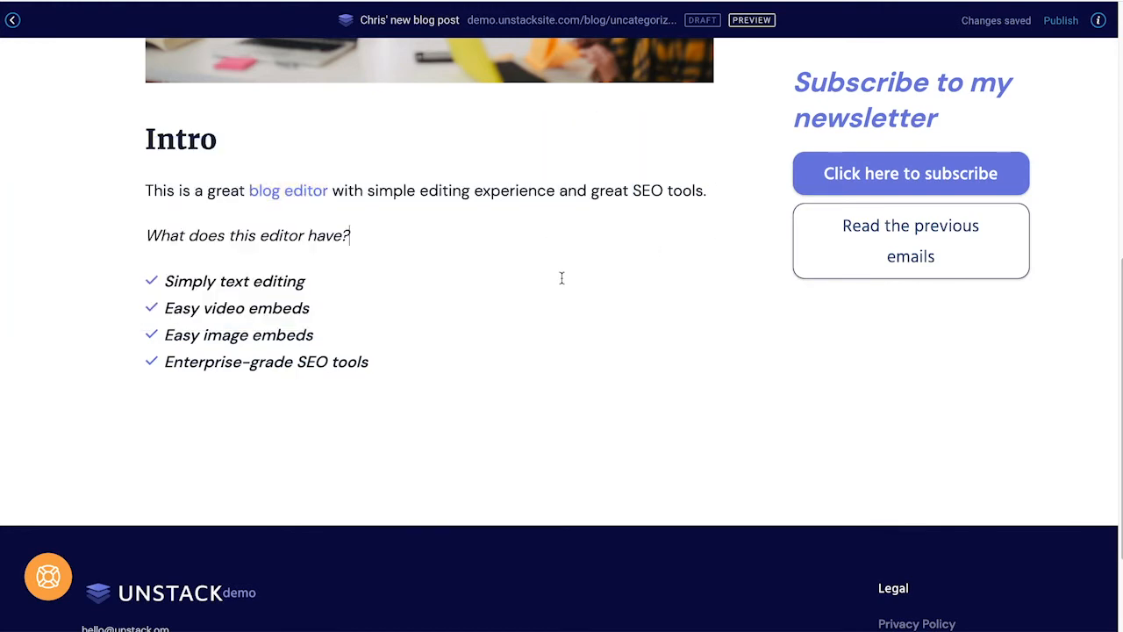
# Step: File the blog post under the News category in its settings
pyautogui.scroll(5, 561, 285)
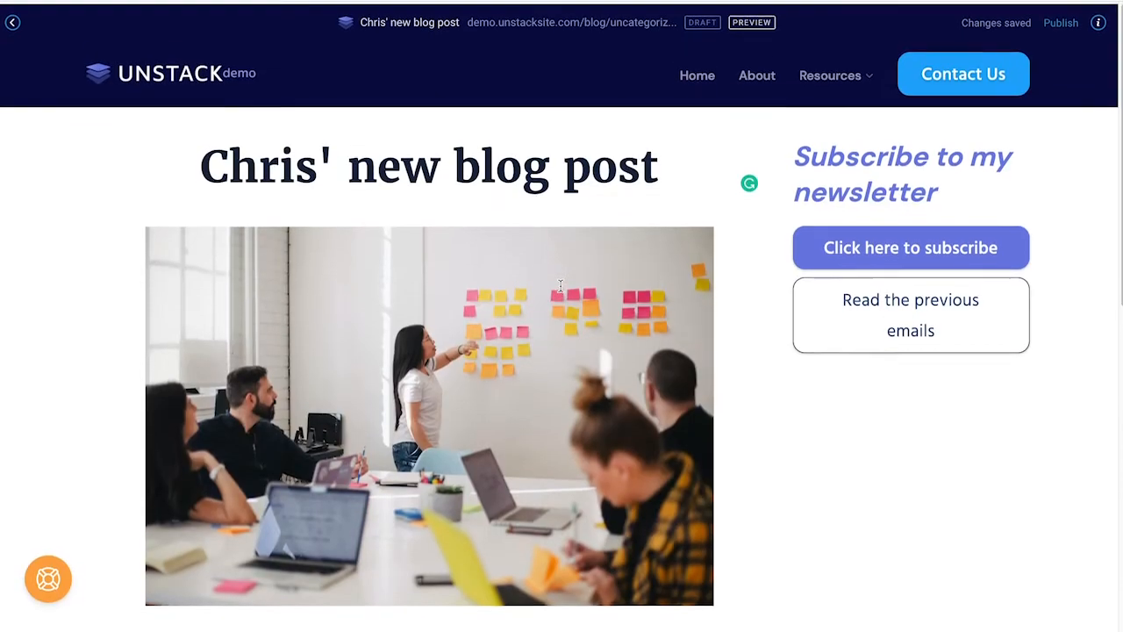
pyautogui.scroll(-6, 560, 285)
pyautogui.scroll(5, 561, 285)
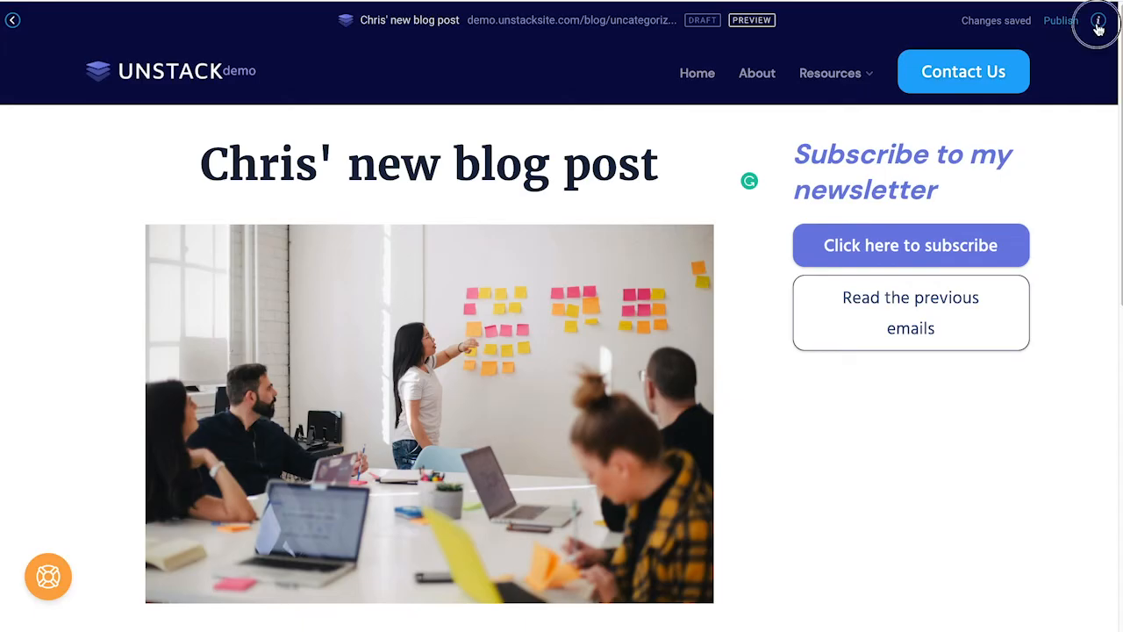
pyautogui.click(1097, 20)
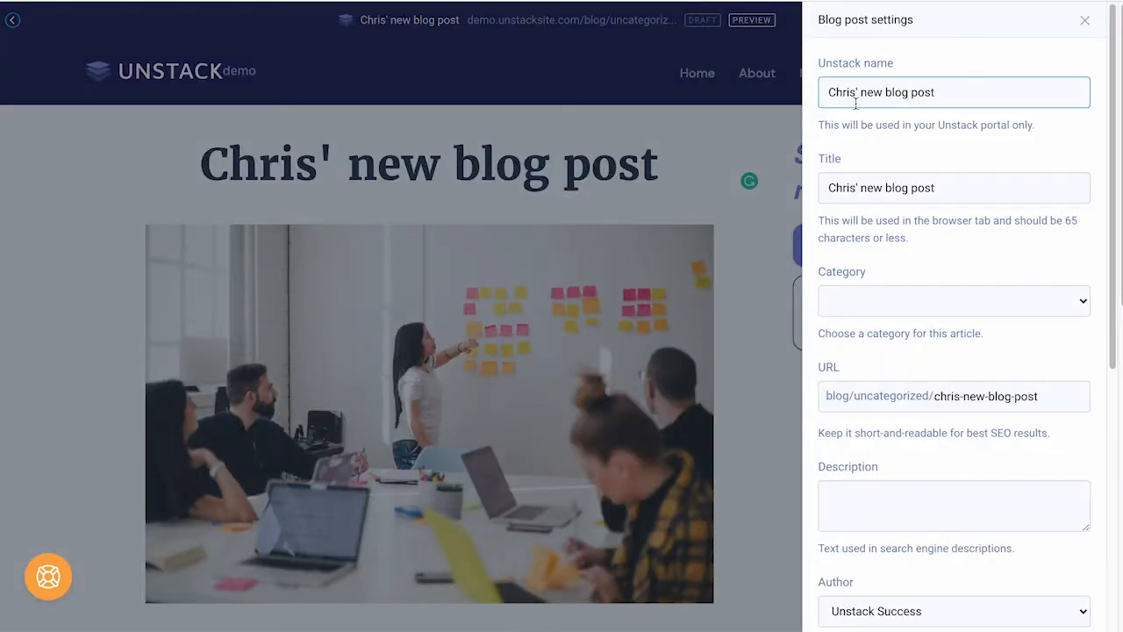
pyautogui.click(939, 302)
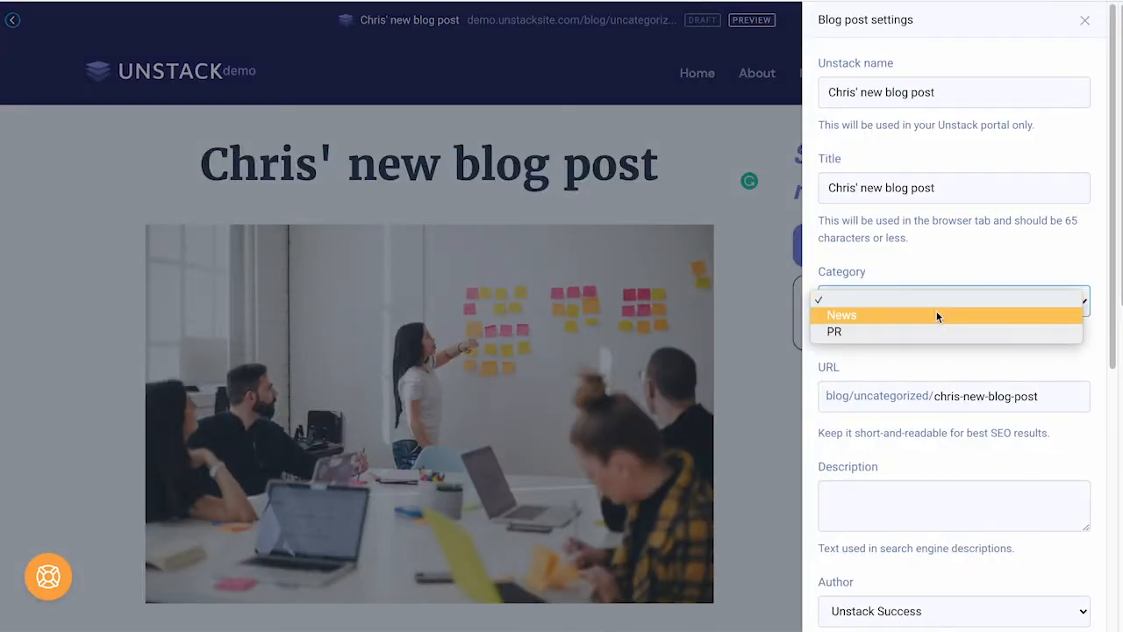
pyautogui.click(937, 314)
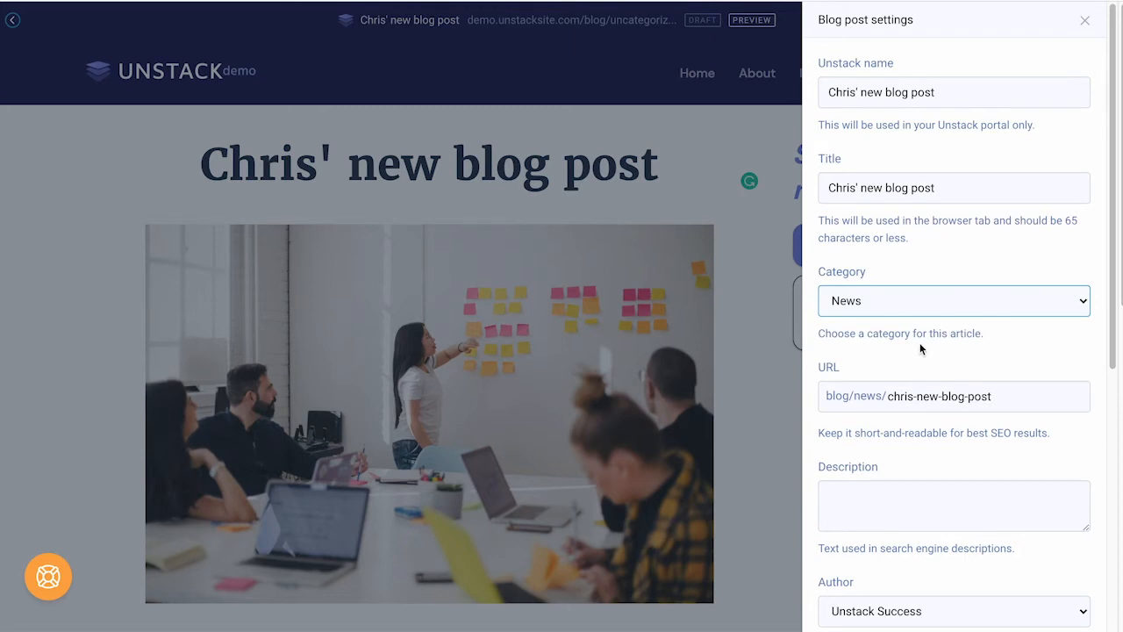
# Step: Enter a search description saying the post is about the blog editor, 'pretty meta.'
pyautogui.scroll(-3, 916, 345)
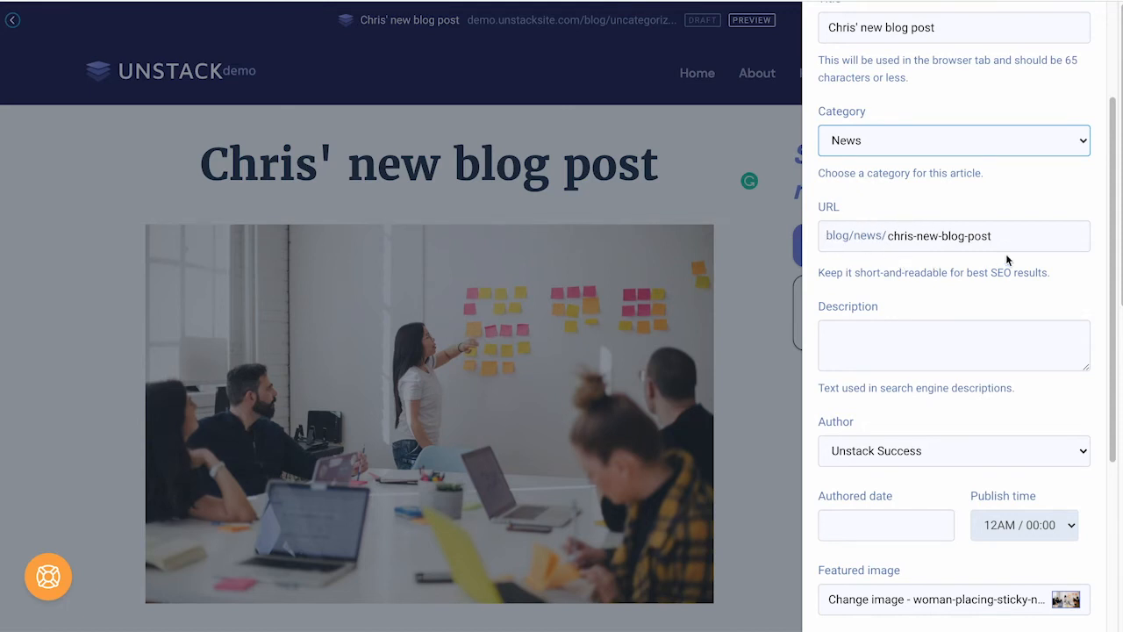
pyautogui.click(868, 337)
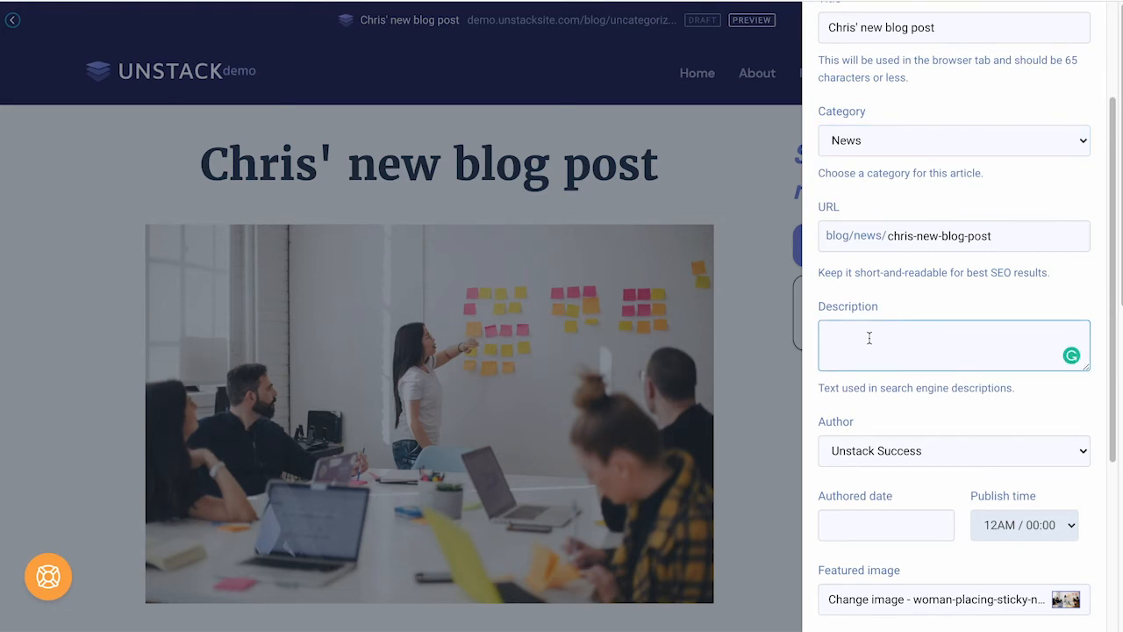
pyautogui.write("Chris wrote a new blog post here, it's about the blog editor... pretty meta.")
pyautogui.scroll(-3, 834, 249)
# Step: Keep the author, set the authored date to September 3, and schedule publishing at 7AM
pyautogui.click(875, 281)
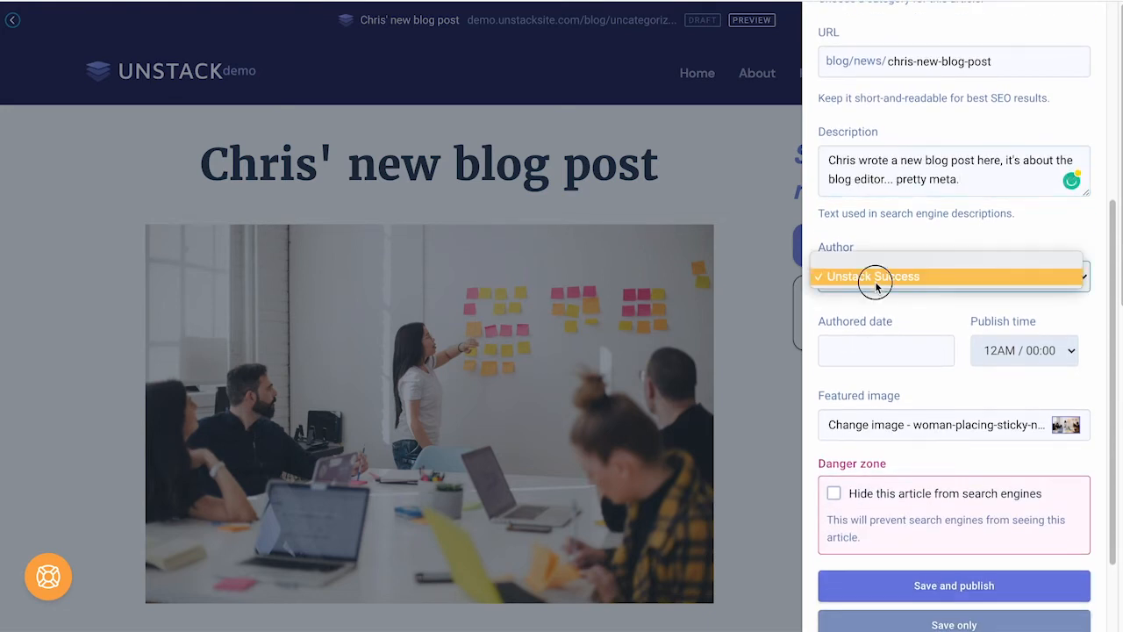
pyautogui.click(875, 281)
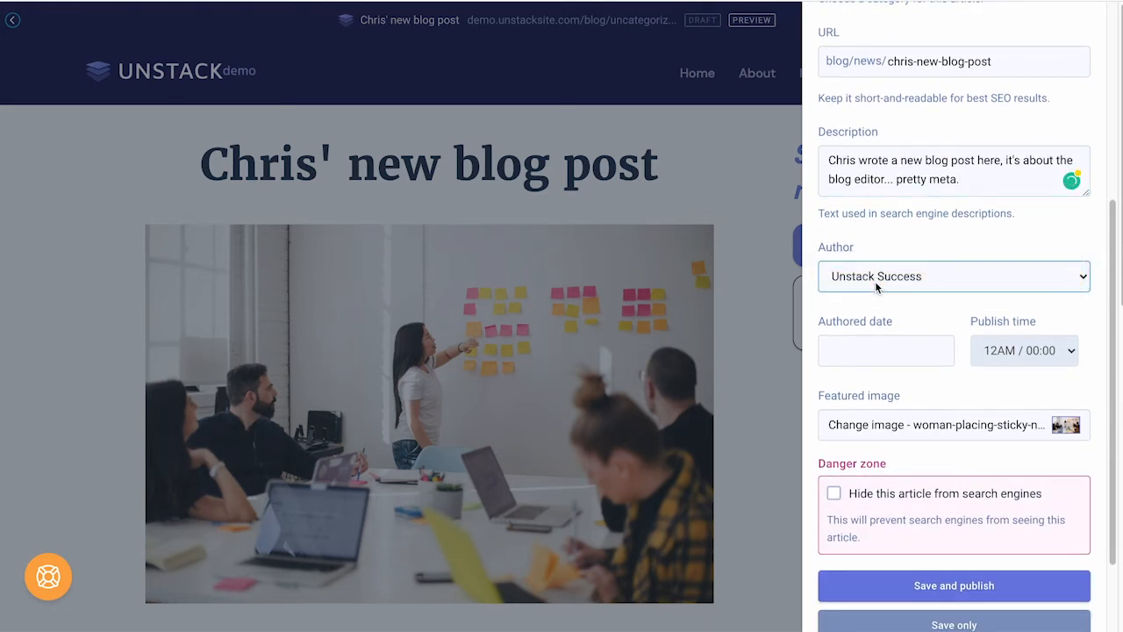
pyautogui.click(868, 354)
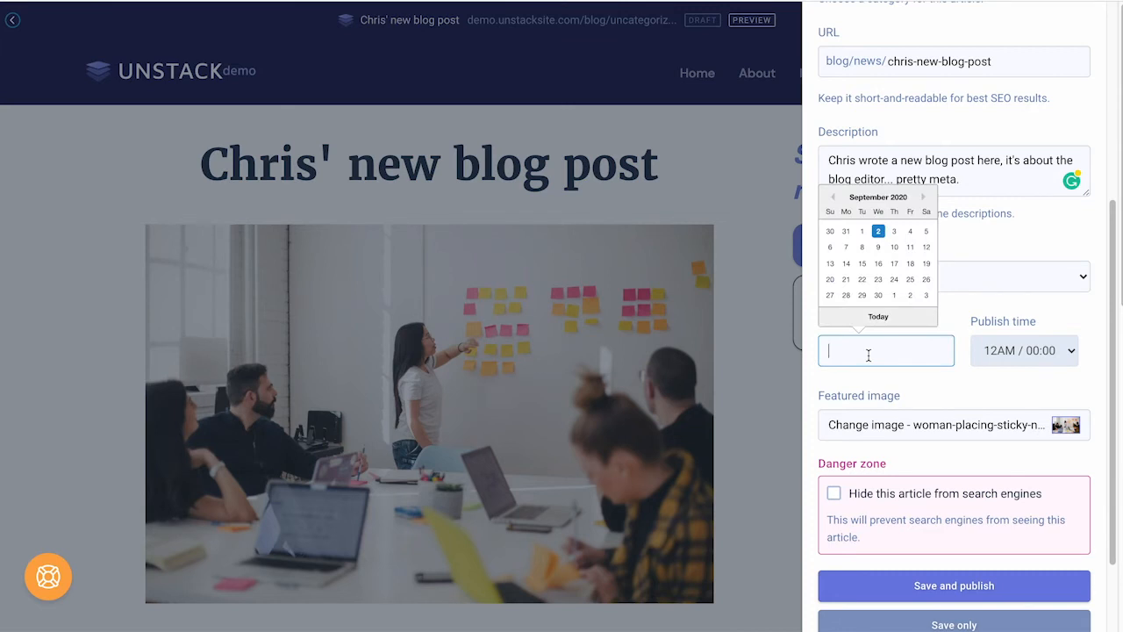
pyautogui.click(894, 231)
pyautogui.scroll(-1, 900, 316)
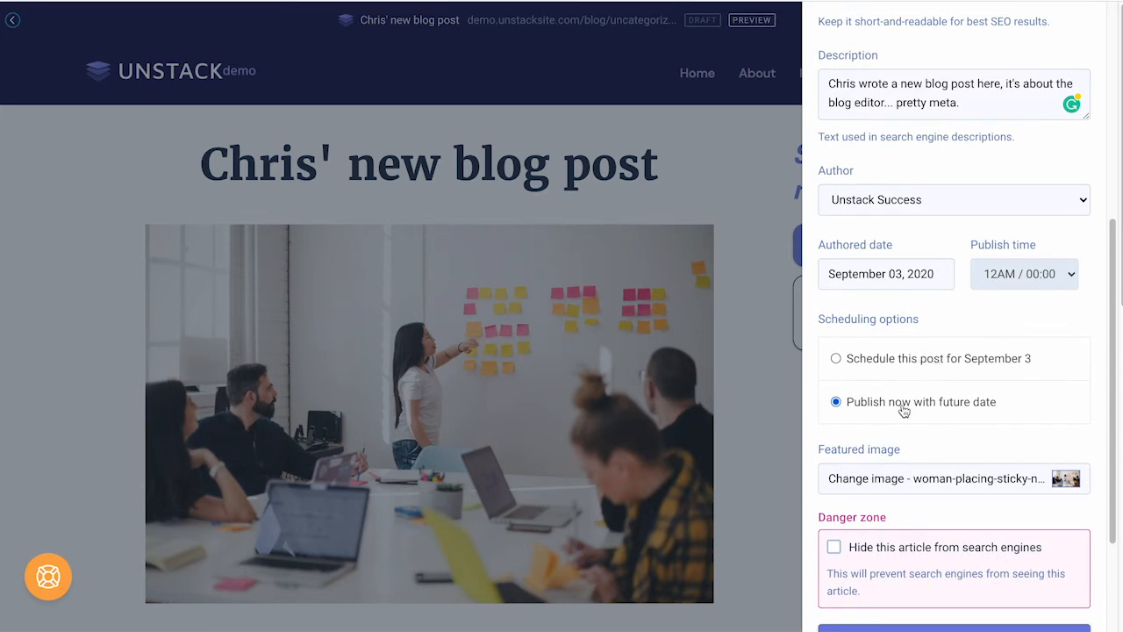
pyautogui.click(934, 364)
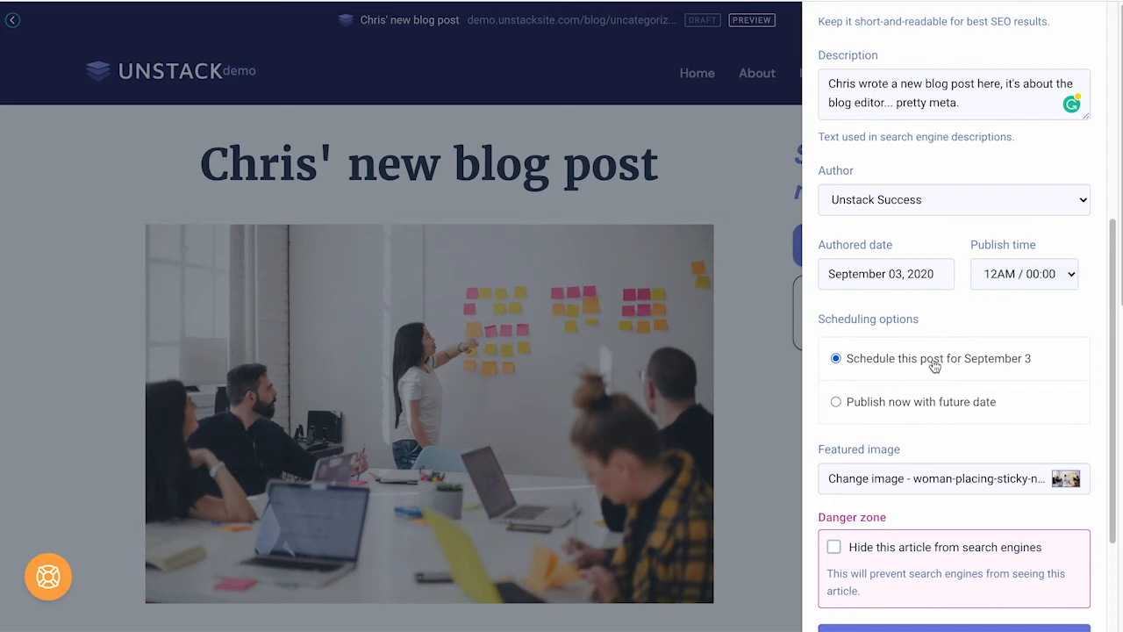
pyautogui.click(1060, 274)
pyautogui.click(1026, 391)
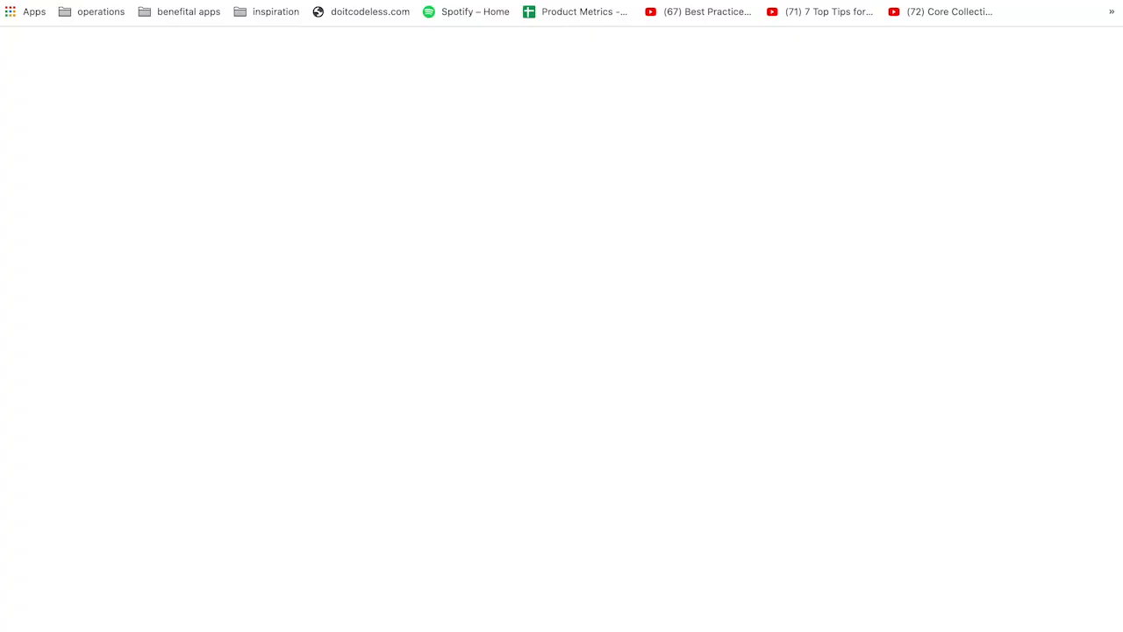
# Step: Go to app.unstack.com/settings in the new tab
pyautogui.write('app')
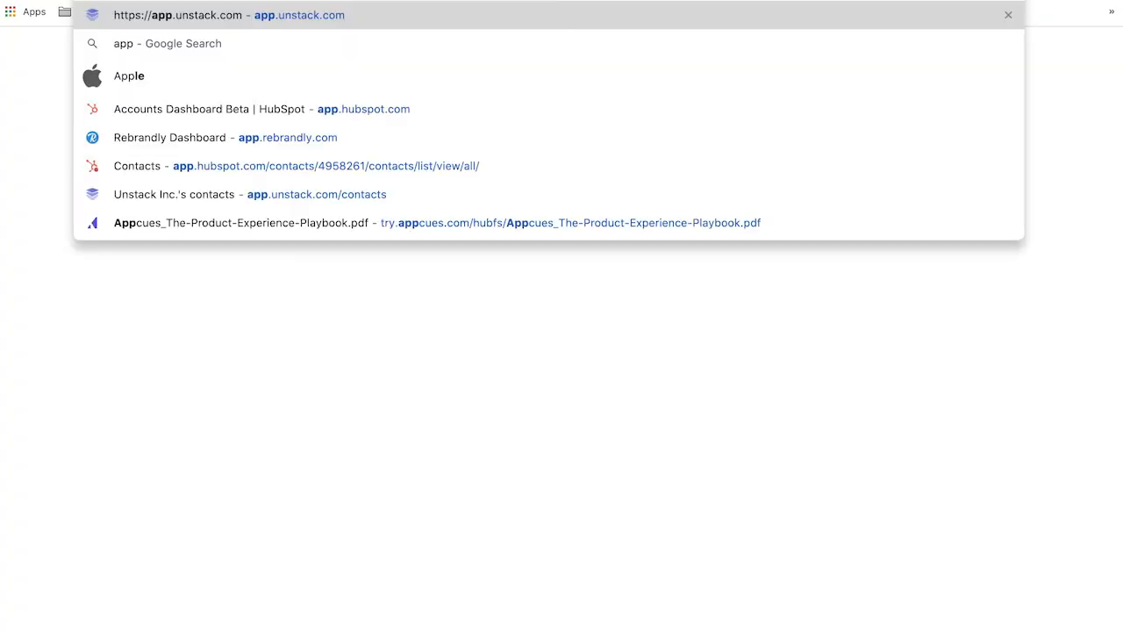
pyautogui.write('.unstack.com/settings')
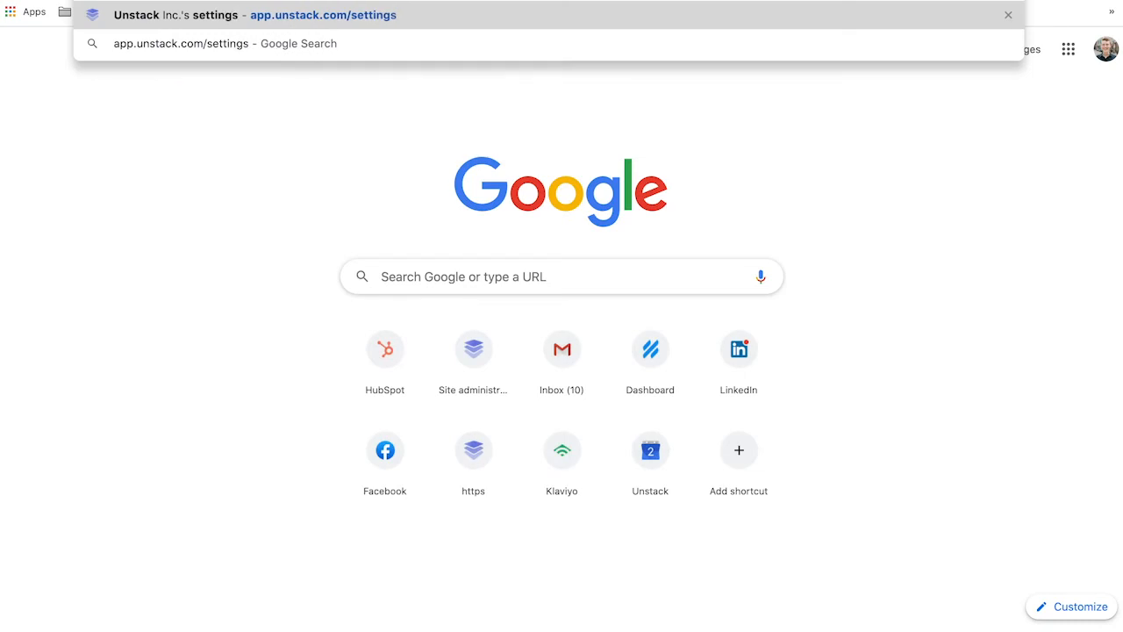
pyautogui.press('Return')
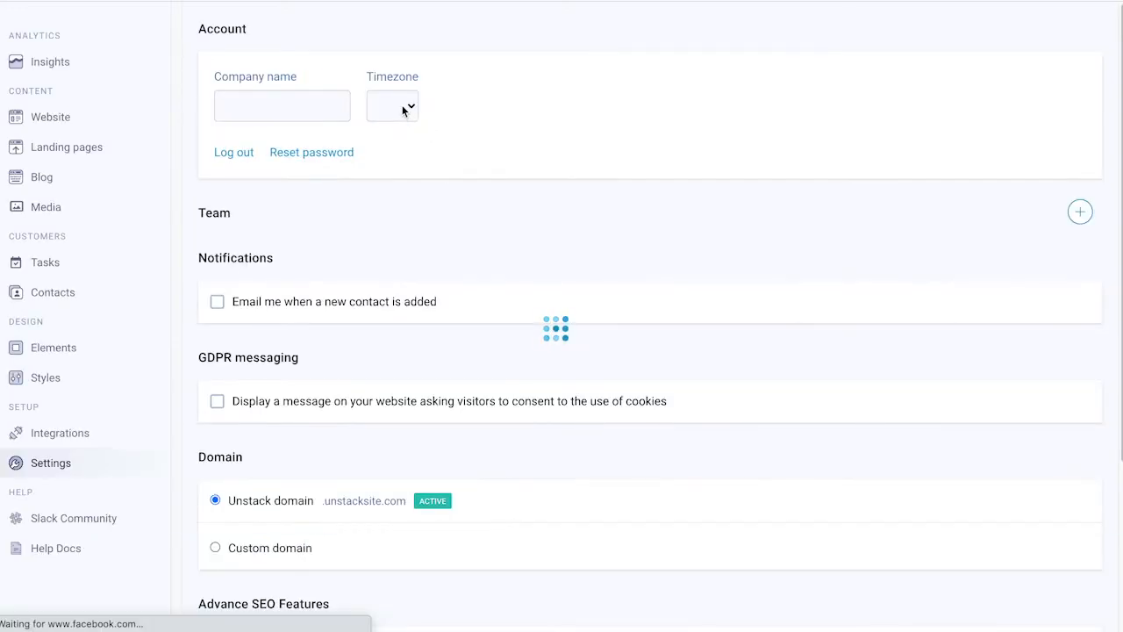
# Step: Check the Timezone dropdown and close it, leaving America/New York selected
pyautogui.click(403, 108)
pyautogui.click(431, 115)
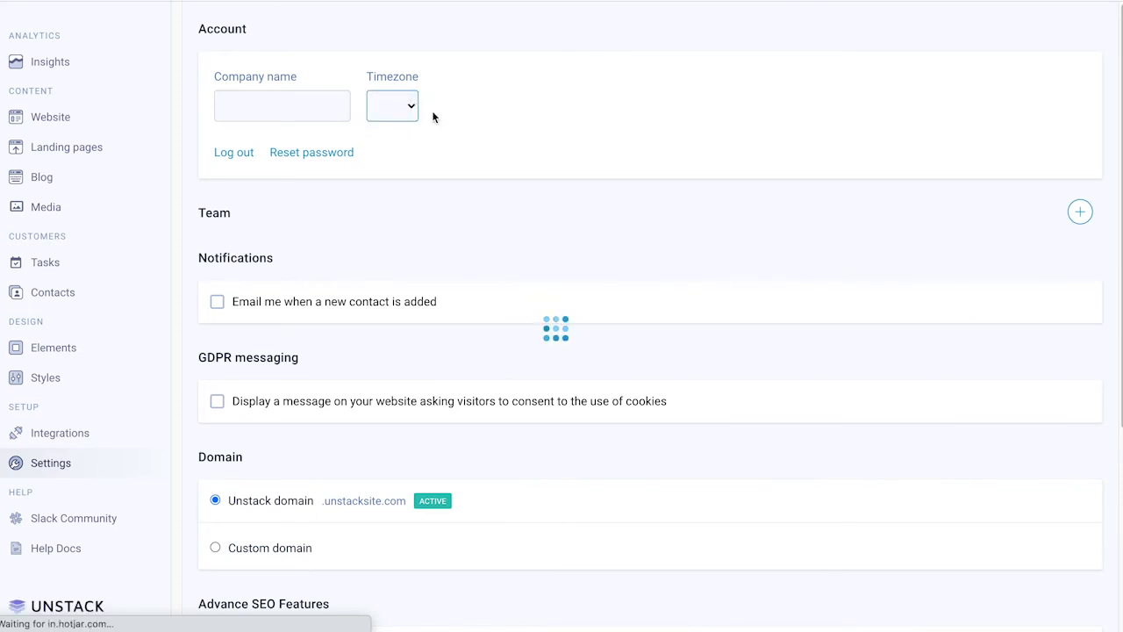
pyautogui.click(435, 134)
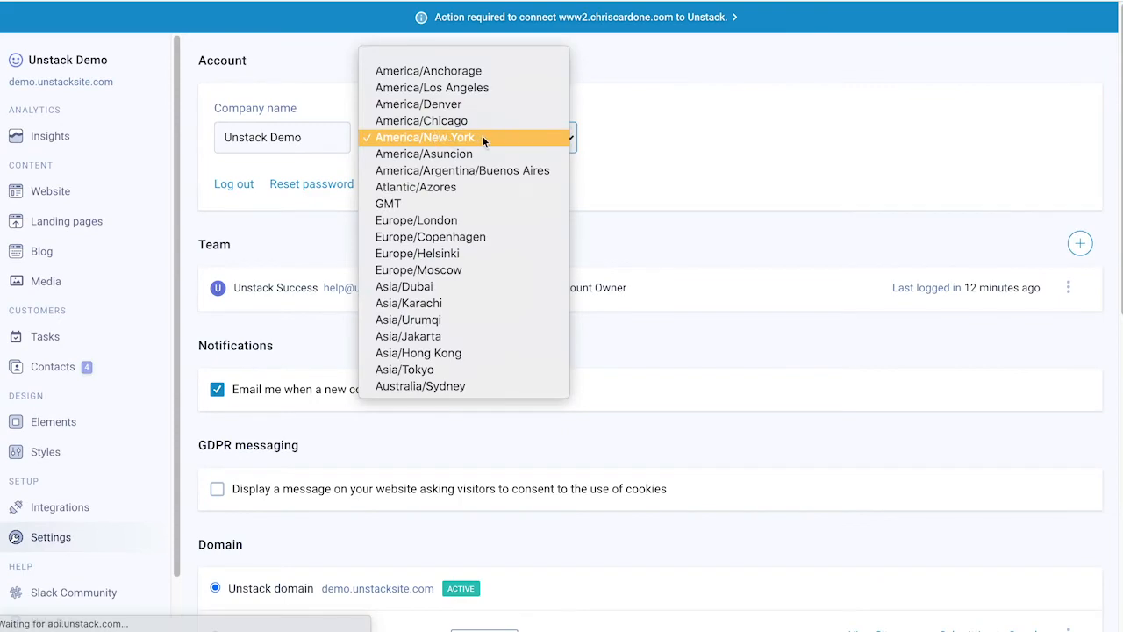
pyautogui.click(656, 133)
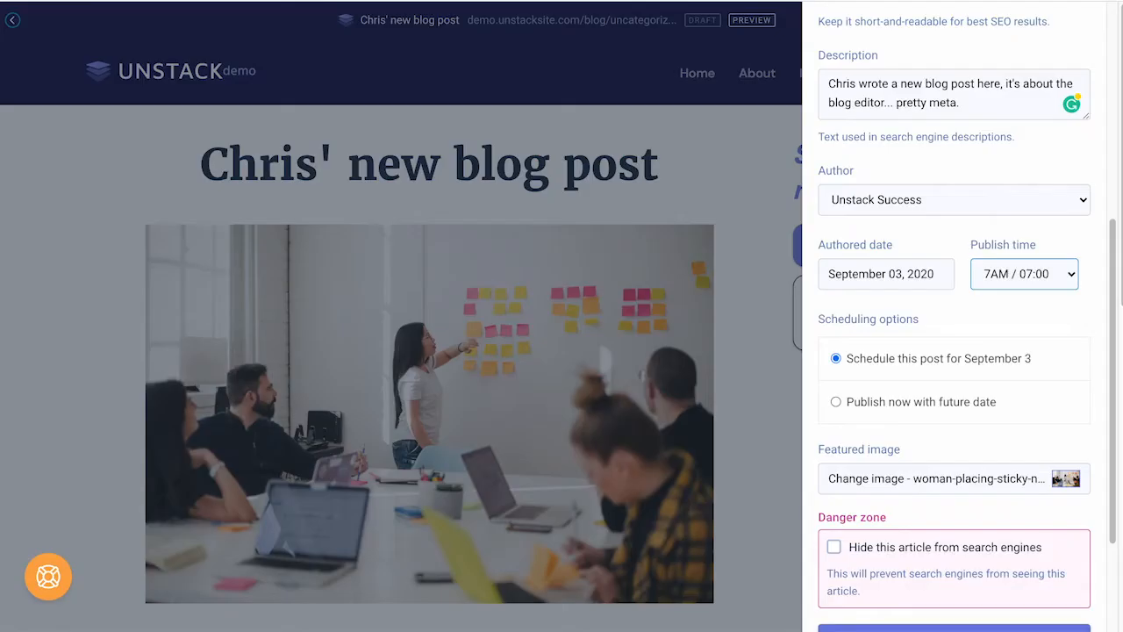
# Step: Change the post's authored date to September 2
pyautogui.scroll(-3, 932, 343)
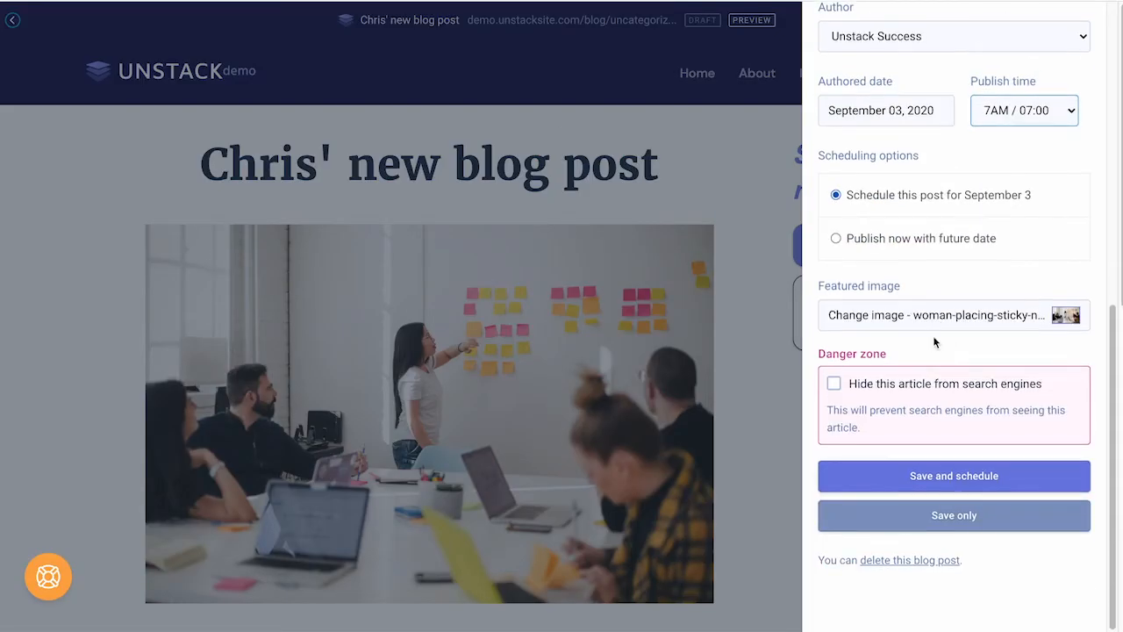
pyautogui.click(933, 107)
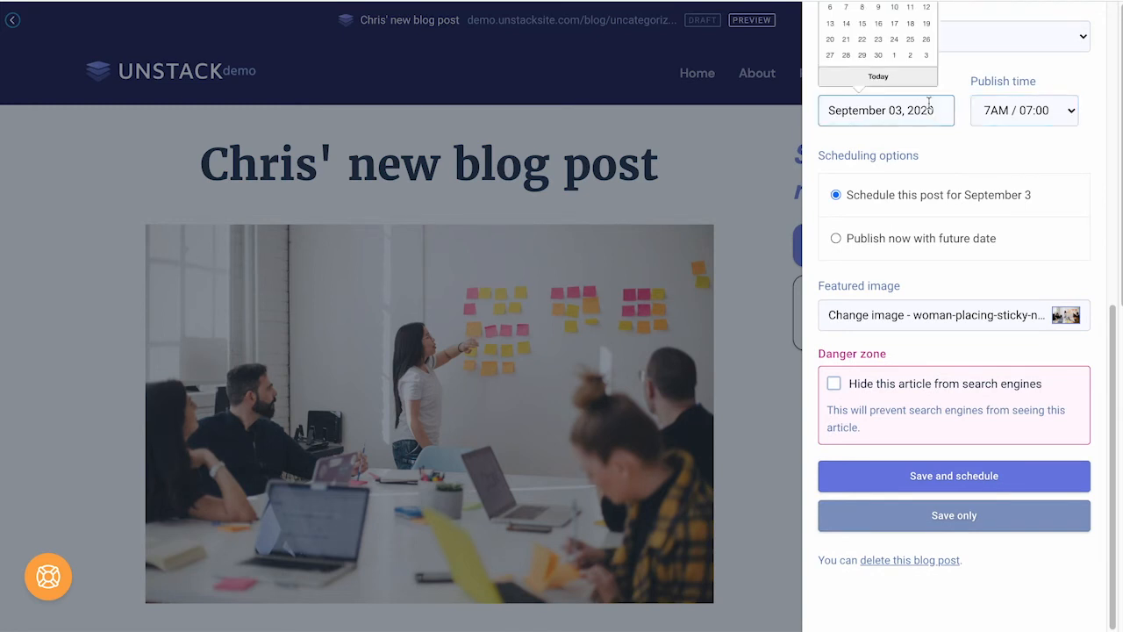
pyautogui.scroll(1, 928, 108)
pyautogui.click(878, 41)
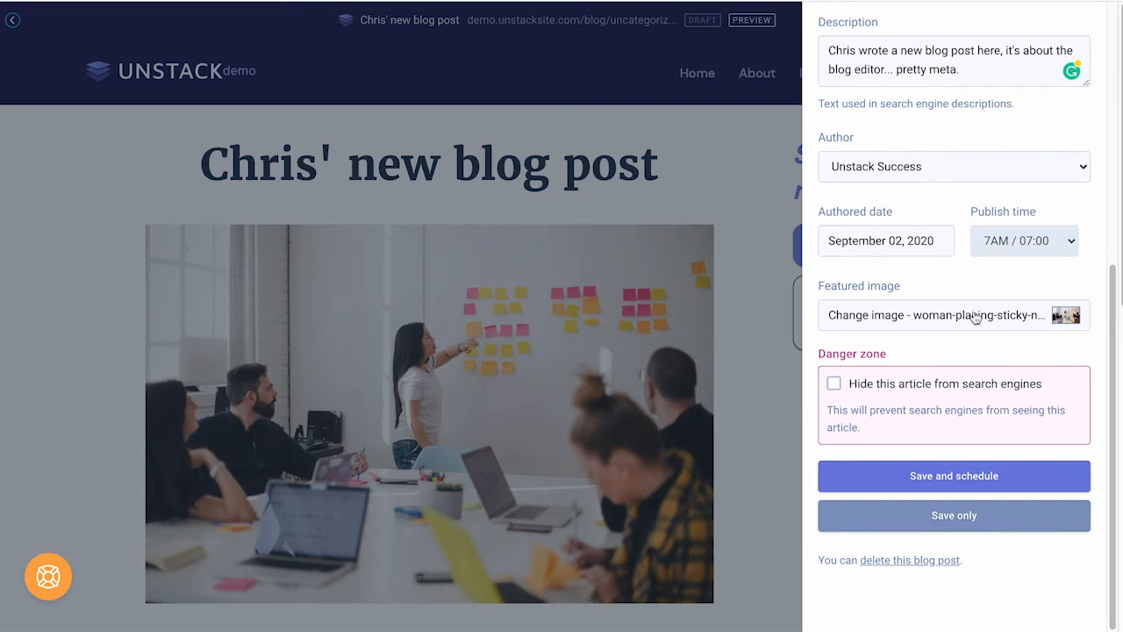
# Step: Hide the post from search engines and publish it to the live News blog
pyautogui.click(933, 386)
pyautogui.click(932, 478)
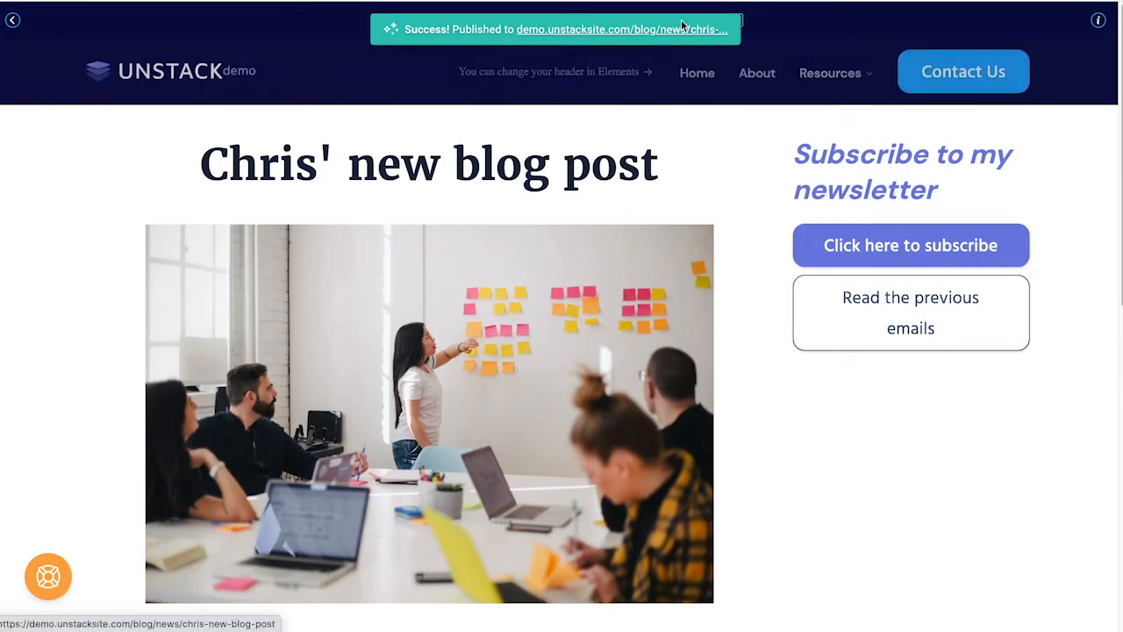
pyautogui.click(681, 32)
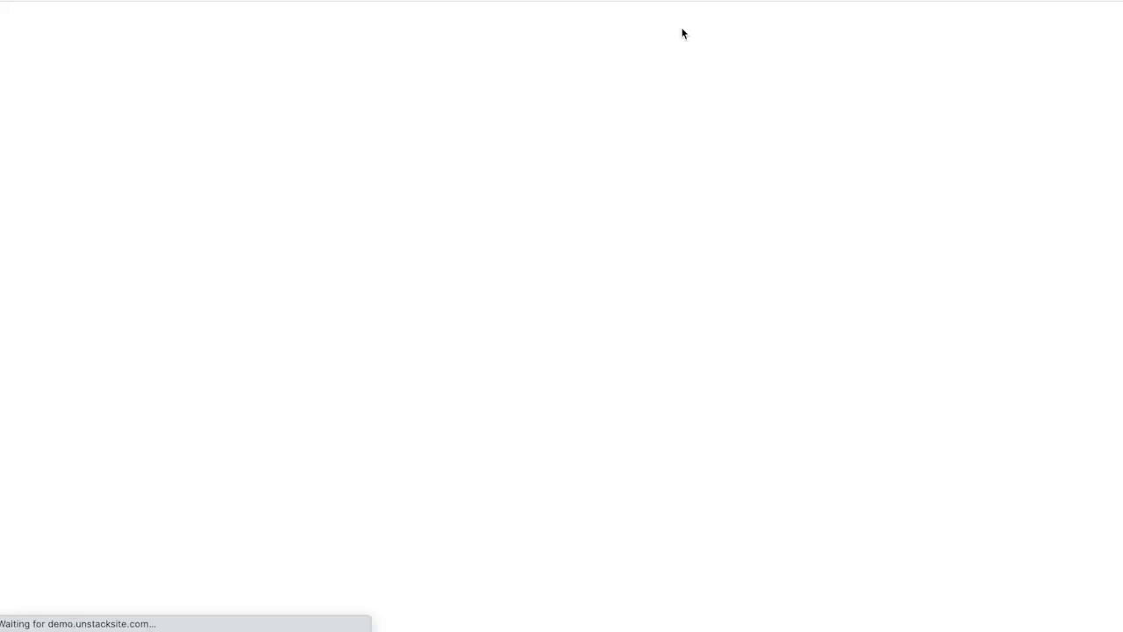
# Step: Scroll through the published post on the live blog, then return to the dashboard
pyautogui.scroll(-1, 518, 221)
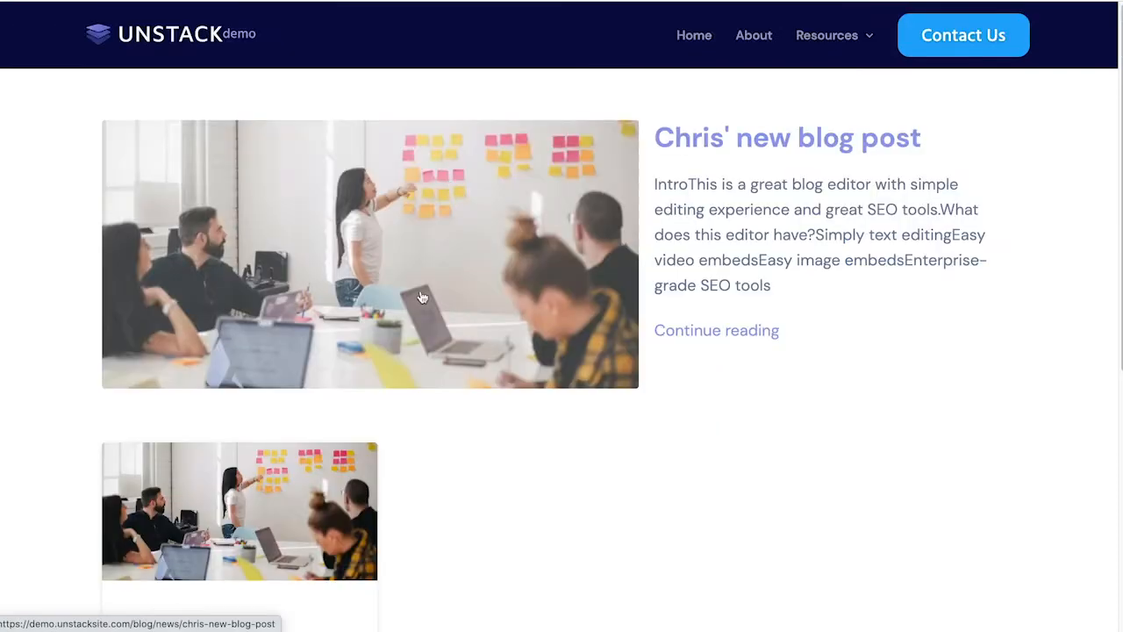
pyautogui.scroll(-2, 421, 296)
pyautogui.scroll(2, 485, 301)
pyautogui.scroll(-2, 488, 302)
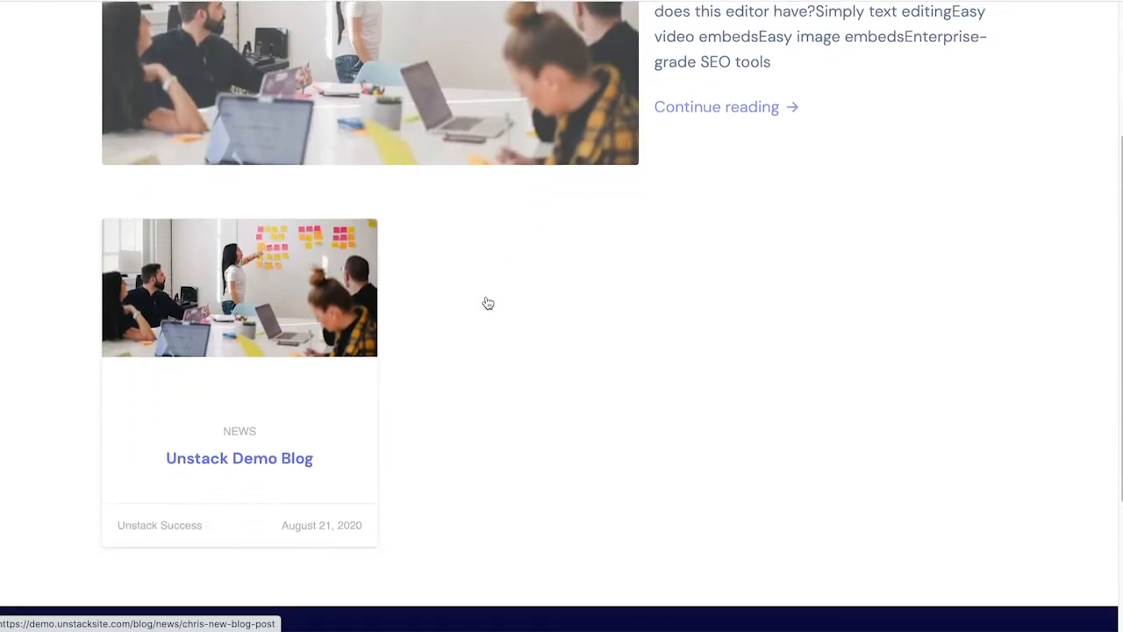
pyautogui.scroll(3, 486, 301)
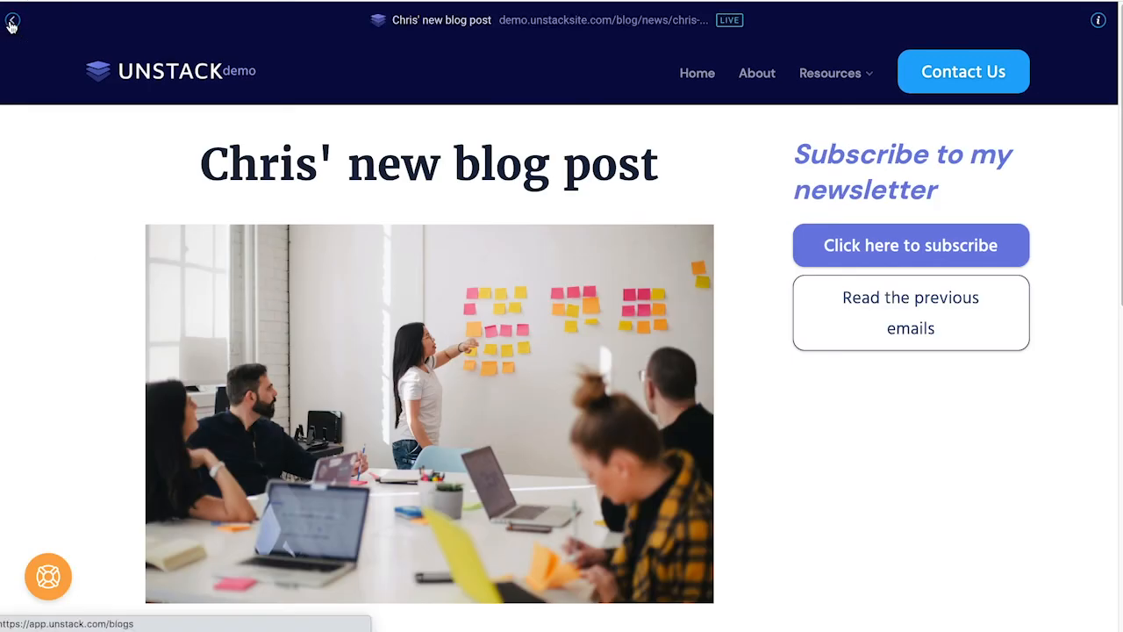
pyautogui.click(12, 24)
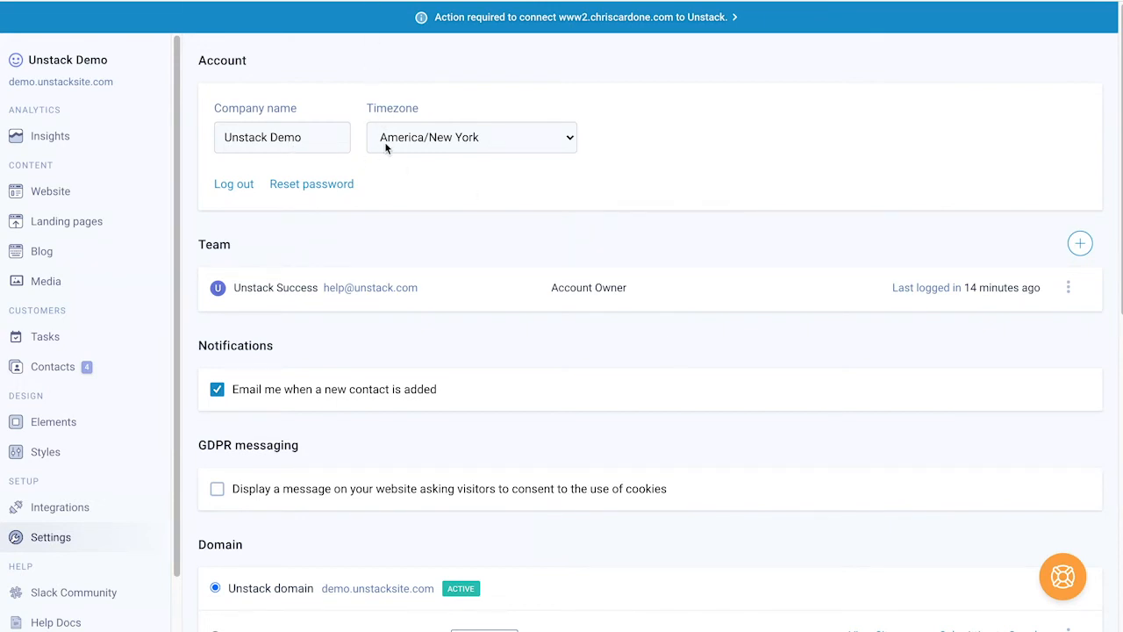
pyautogui.click(330, 137)
pyautogui.scroll(-1, 405, 210)
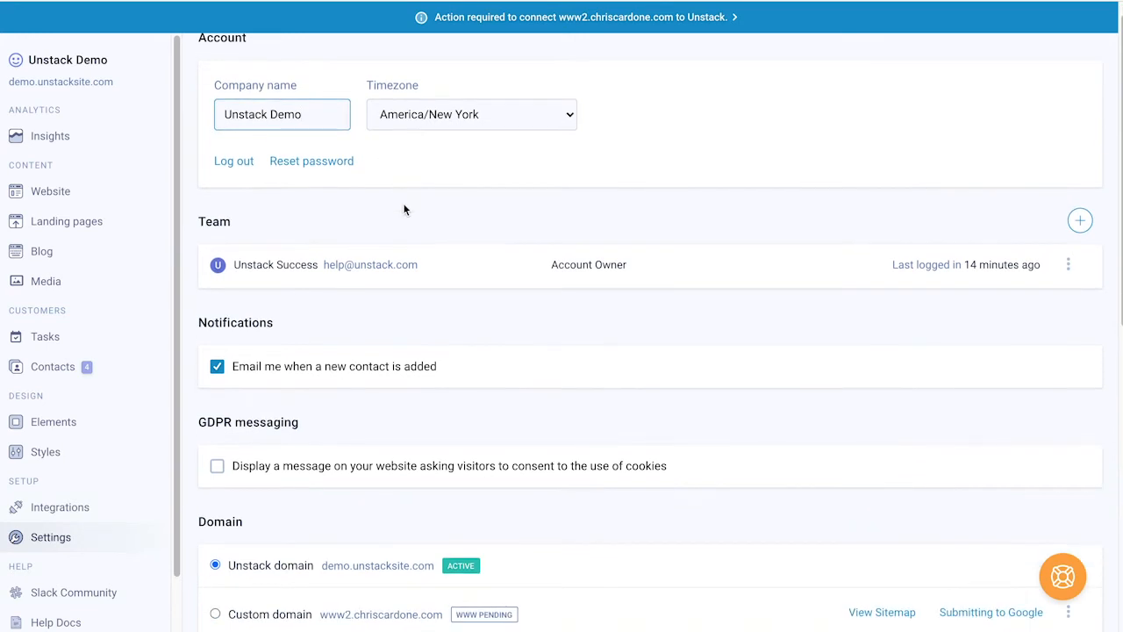
pyautogui.scroll(1, 404, 209)
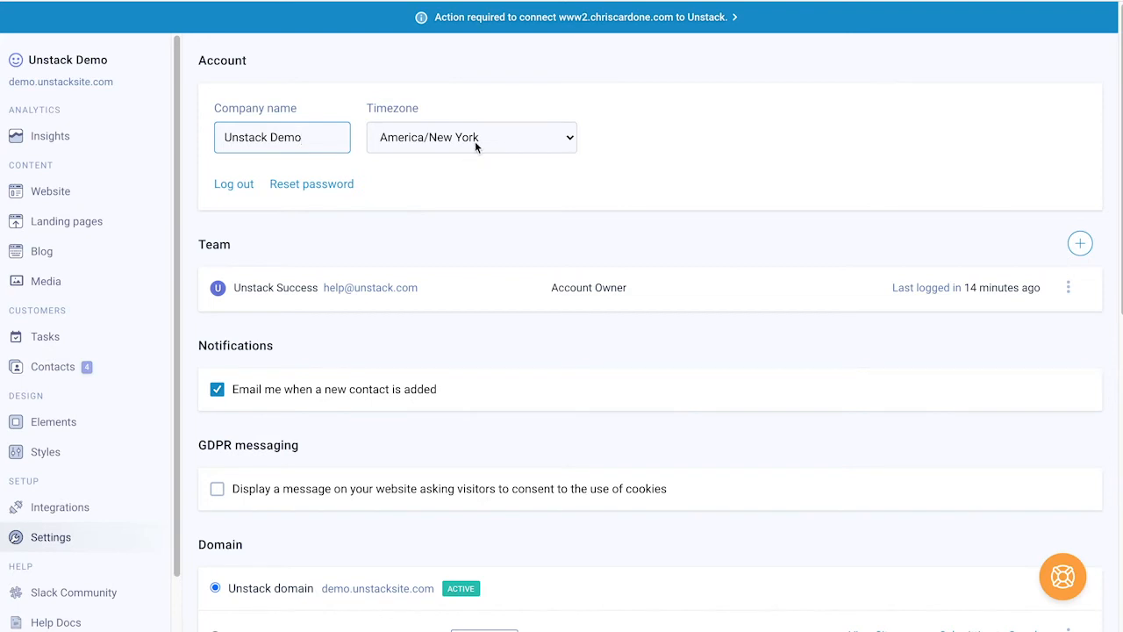
pyautogui.scroll(-2, 436, 202)
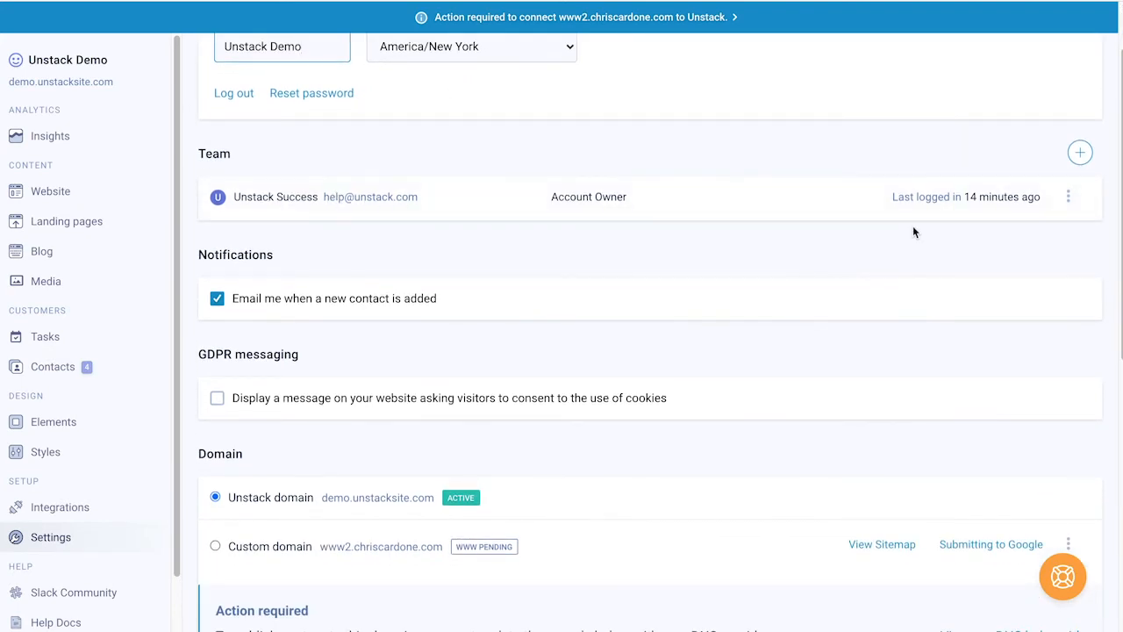
pyautogui.click(1080, 153)
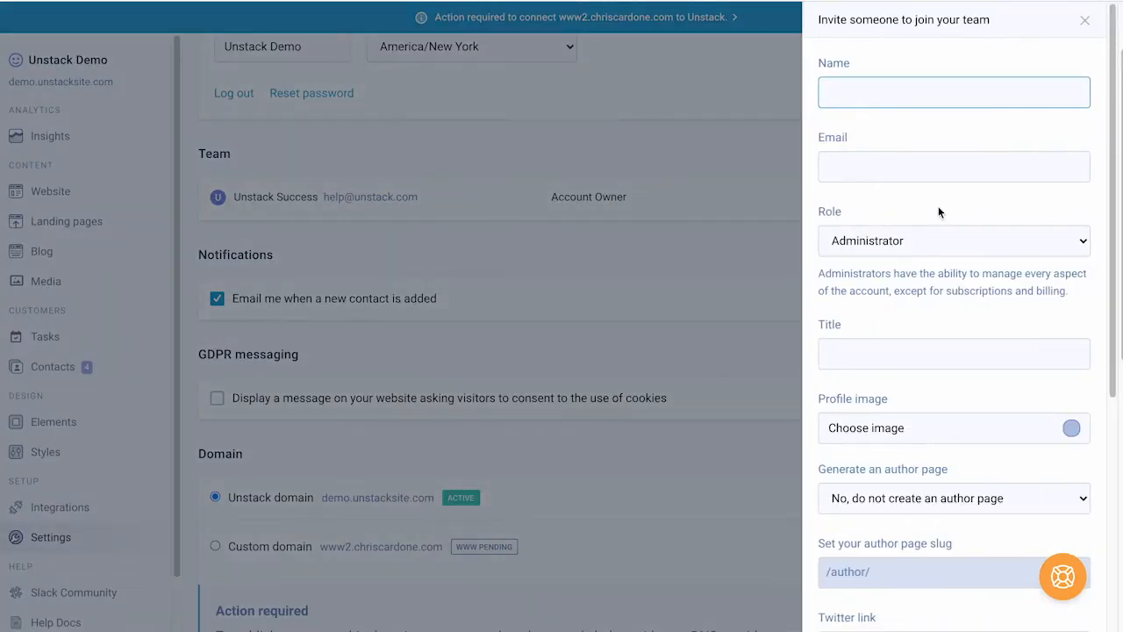
pyautogui.scroll(-2, 937, 206)
pyautogui.click(894, 138)
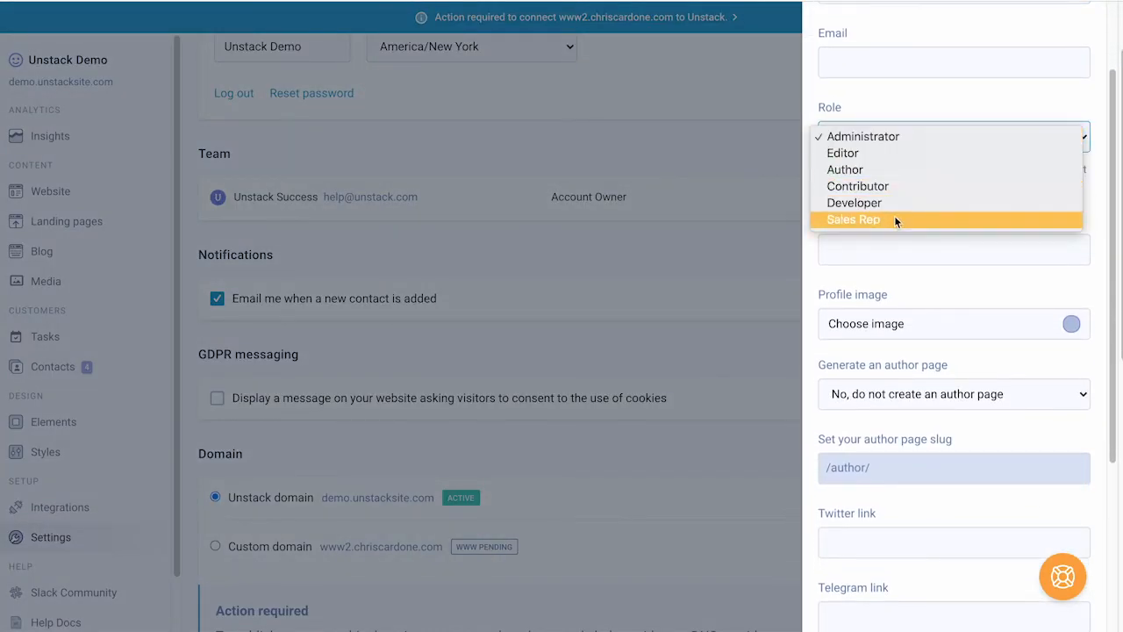
pyautogui.click(877, 186)
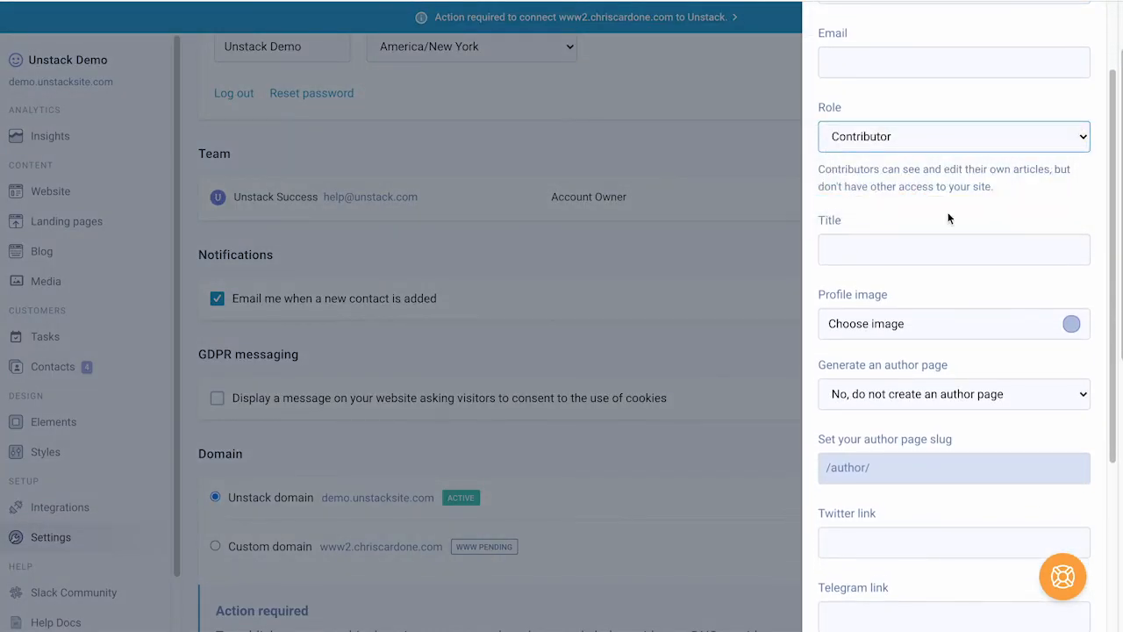
pyautogui.scroll(-4, 947, 217)
pyautogui.scroll(5, 948, 218)
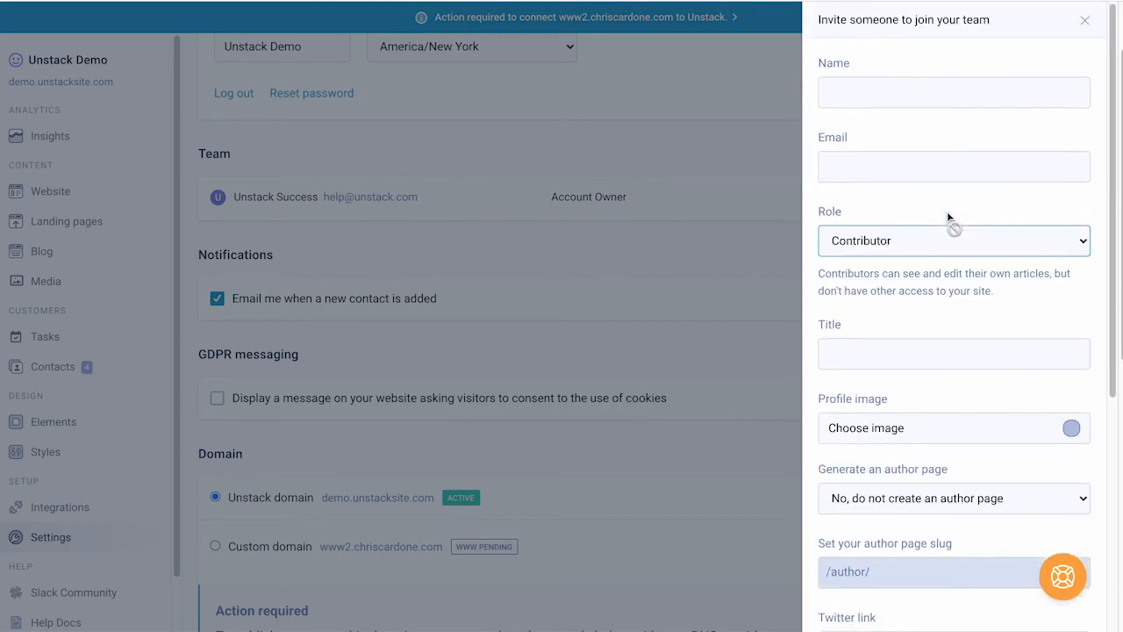
pyautogui.click(1084, 20)
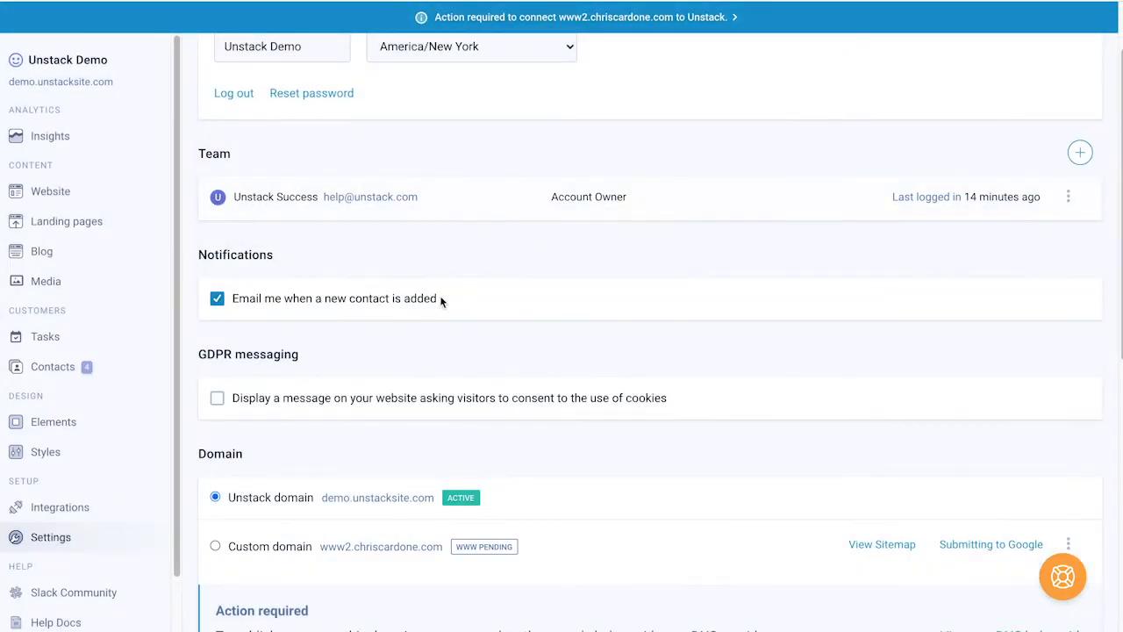
# Step: Scroll through the Settings page to review the DNS table and payment history
pyautogui.scroll(-3, 440, 298)
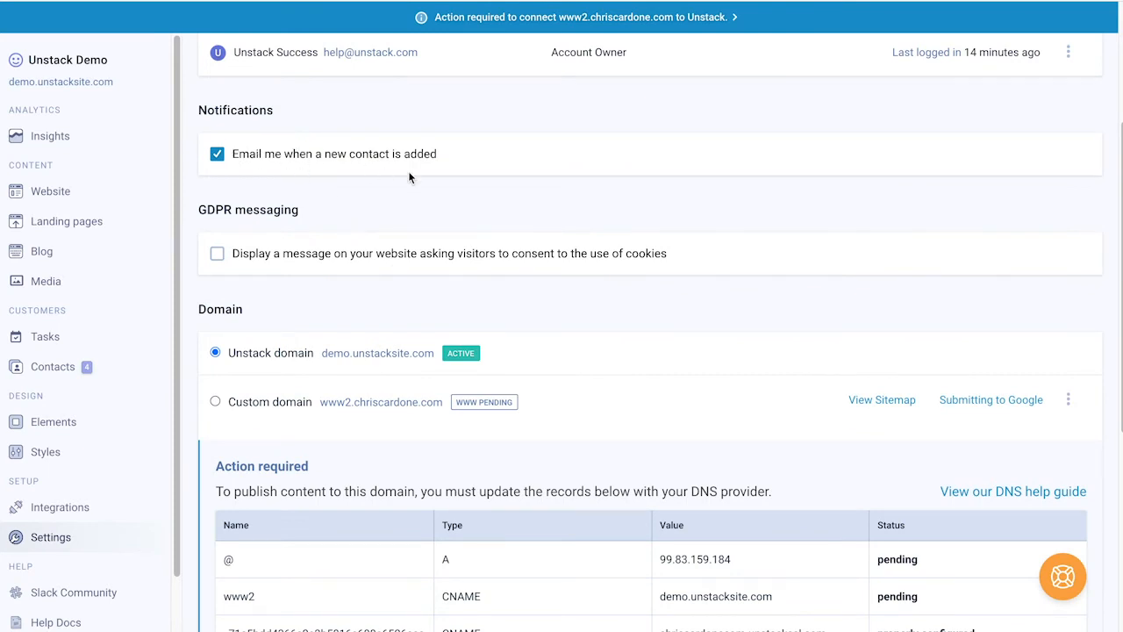
pyautogui.scroll(-3, 408, 178)
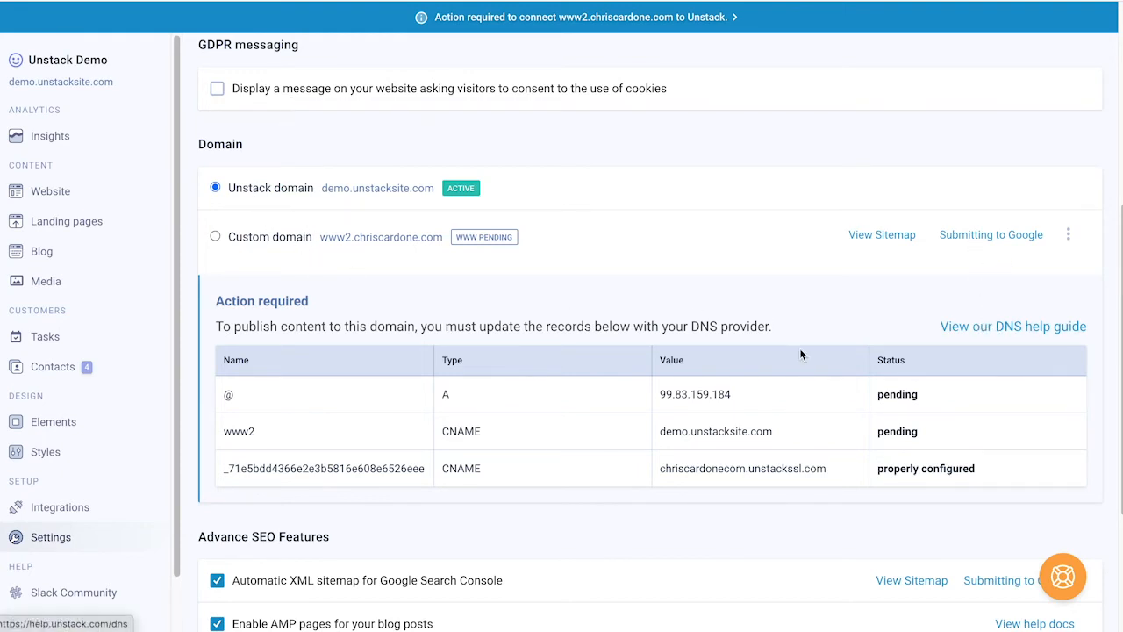
pyautogui.scroll(-4, 800, 349)
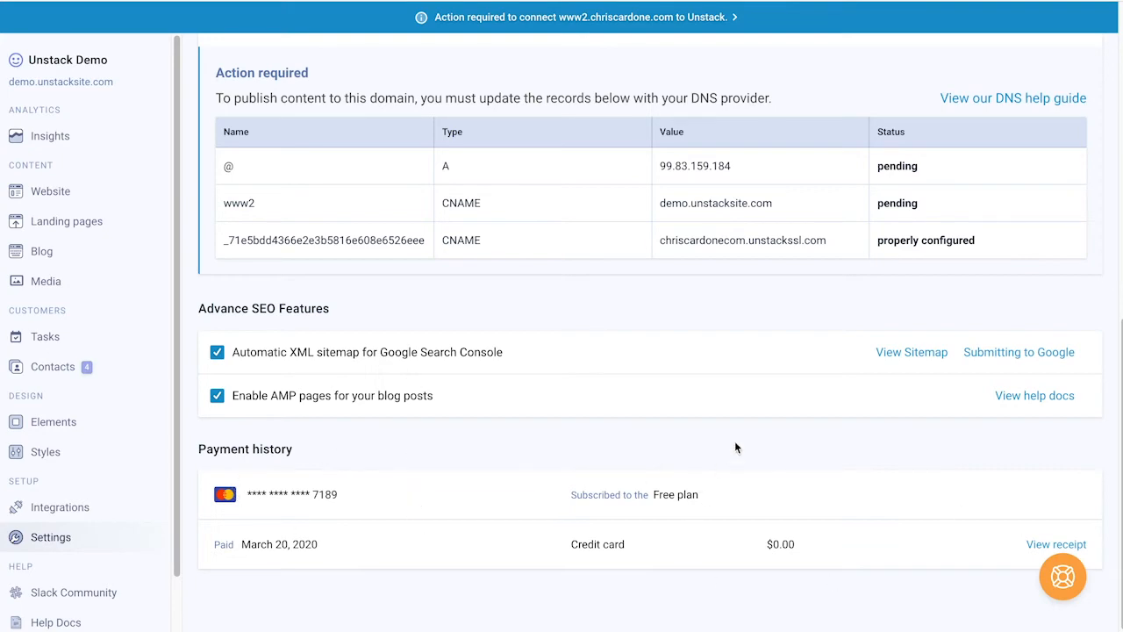
pyautogui.scroll(10, 735, 448)
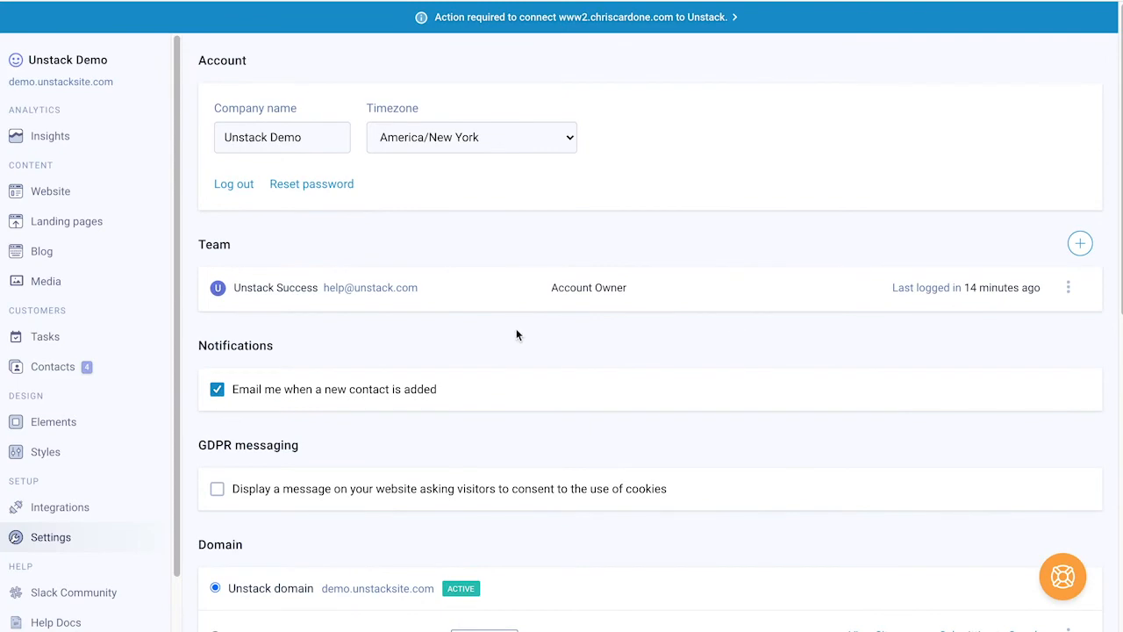
pyautogui.scroll(-6, 515, 333)
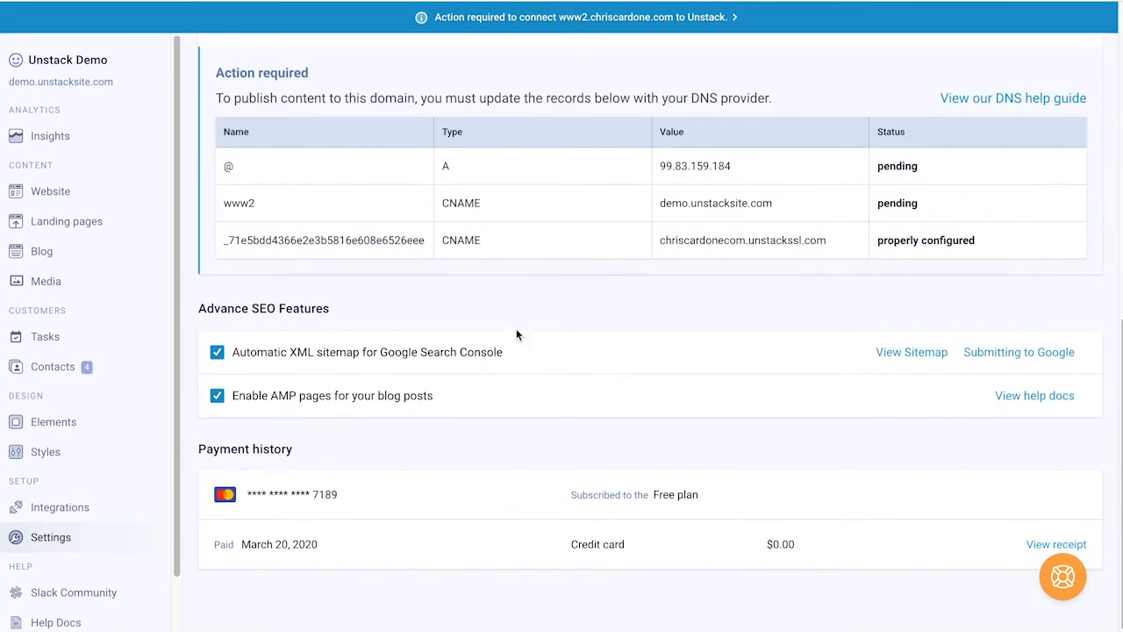
pyautogui.scroll(1, 517, 333)
pyautogui.scroll(-2, 518, 334)
pyautogui.scroll(1, 723, 291)
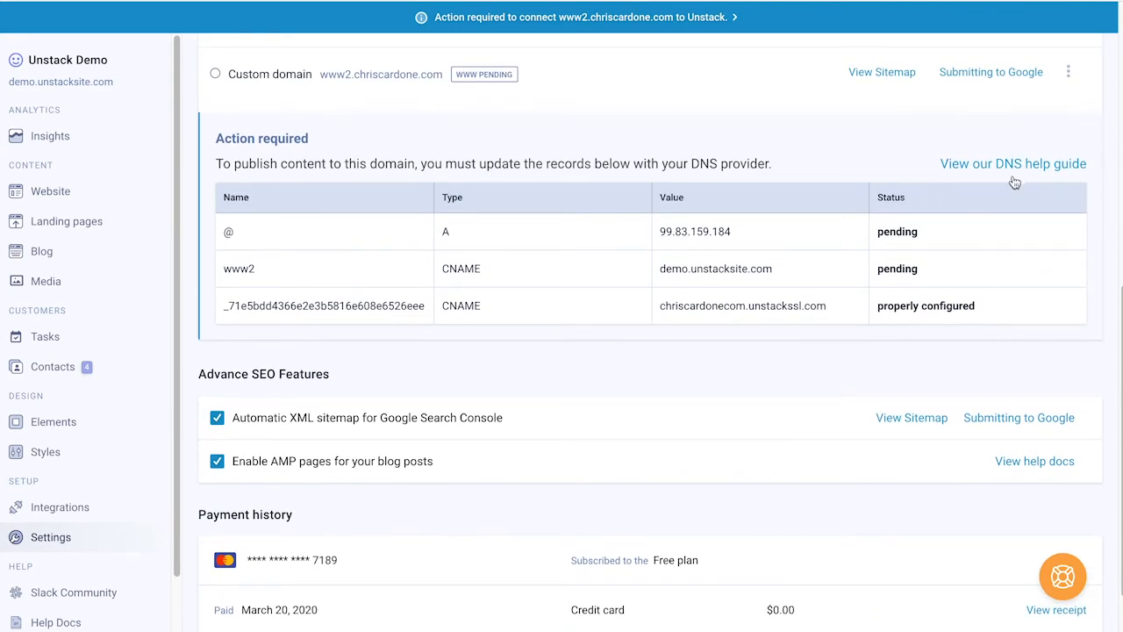
pyautogui.scroll(1, 930, 203)
pyautogui.scroll(5, 930, 204)
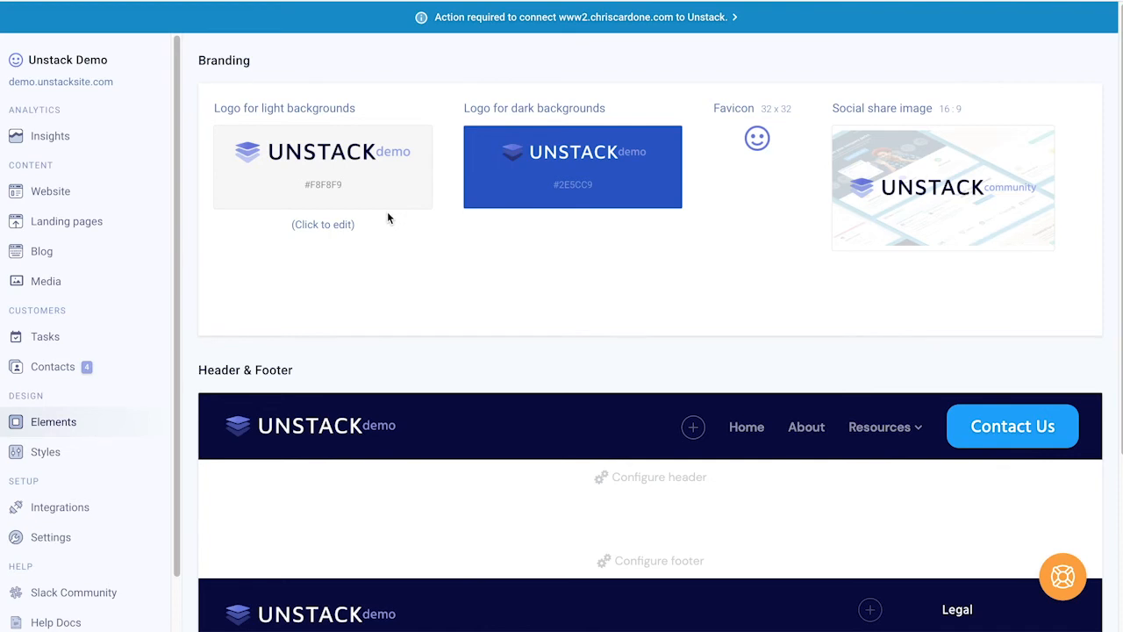
pyautogui.click(318, 156)
pyautogui.scroll(-5, 295, 150)
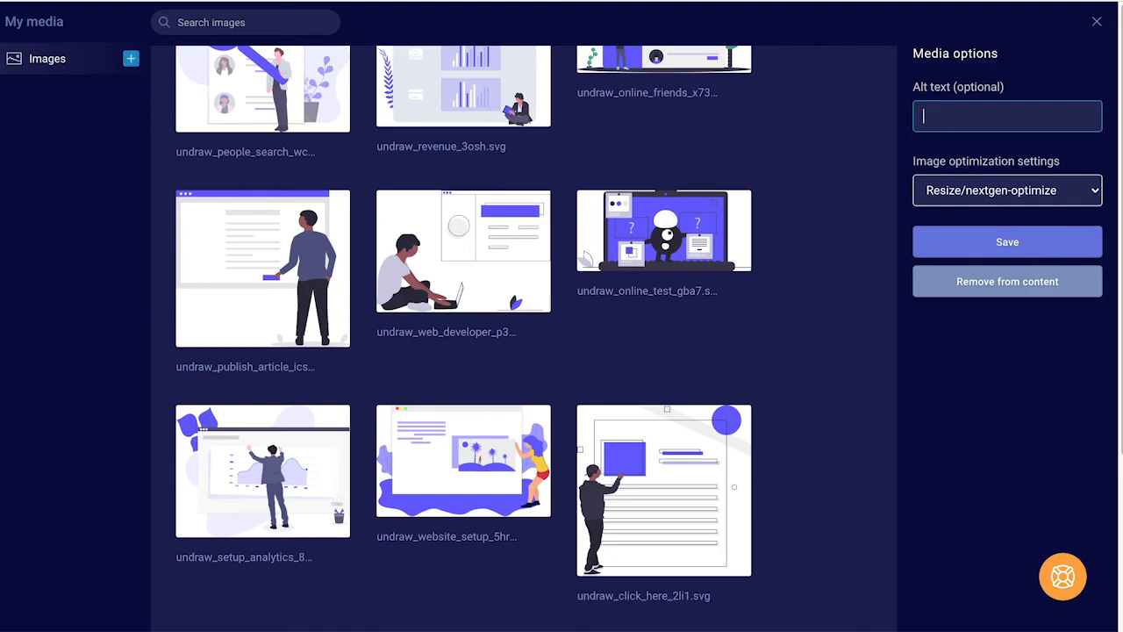
pyautogui.click(1097, 22)
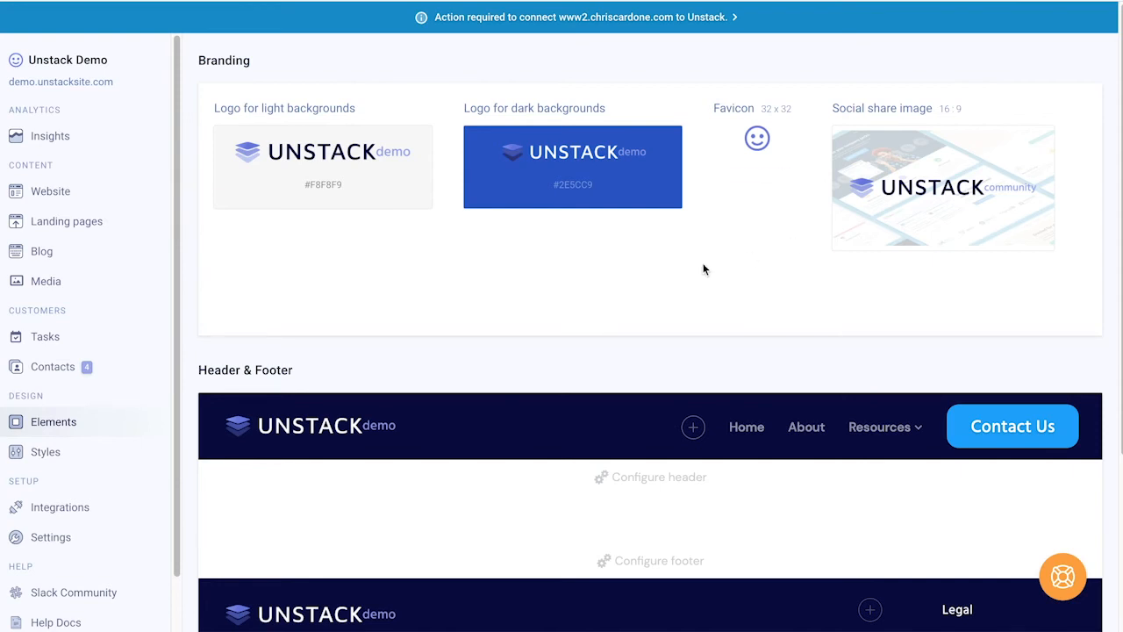
# Step: Delete Home, About, Resources (with Blog and Webinars) and the Contact Us button from the header
pyautogui.scroll(-5, 698, 269)
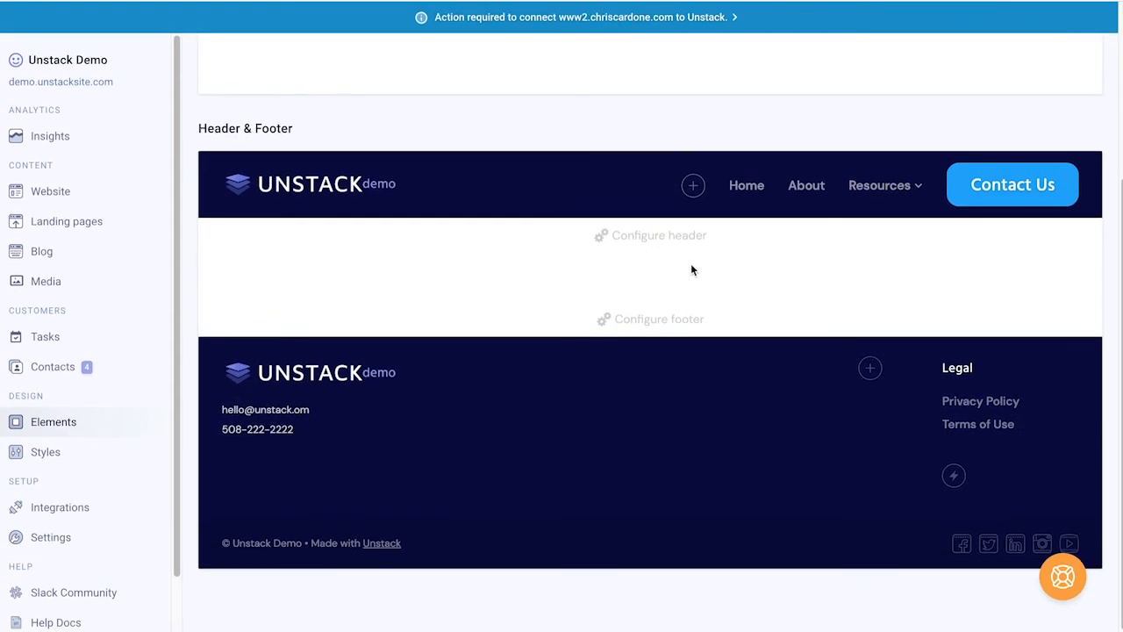
pyautogui.click(745, 186)
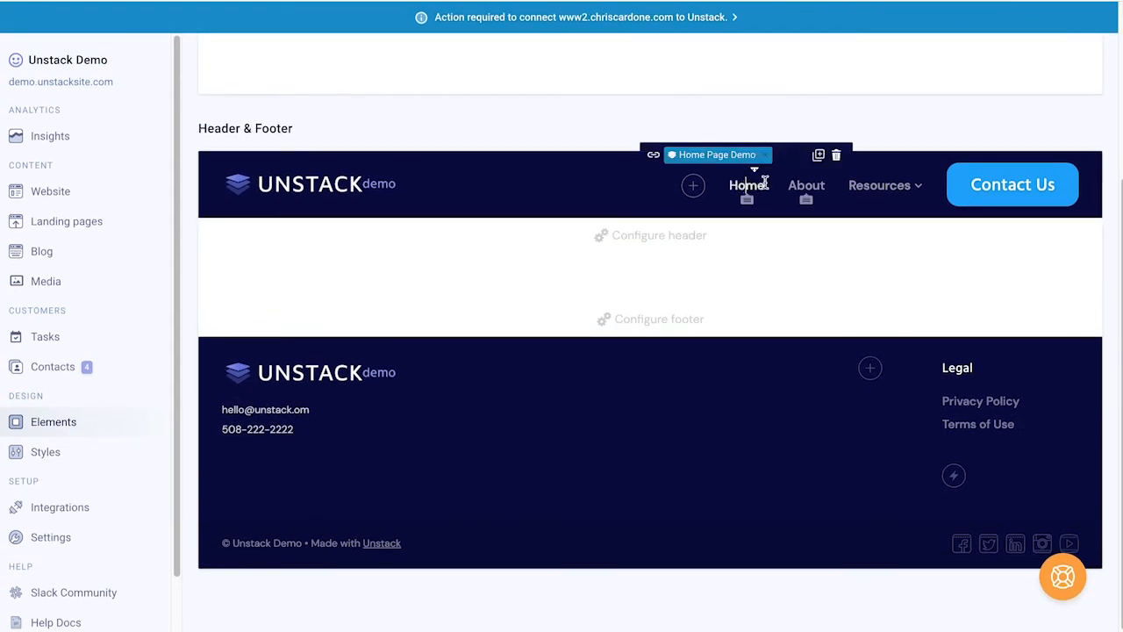
pyautogui.click(835, 158)
pyautogui.click(813, 172)
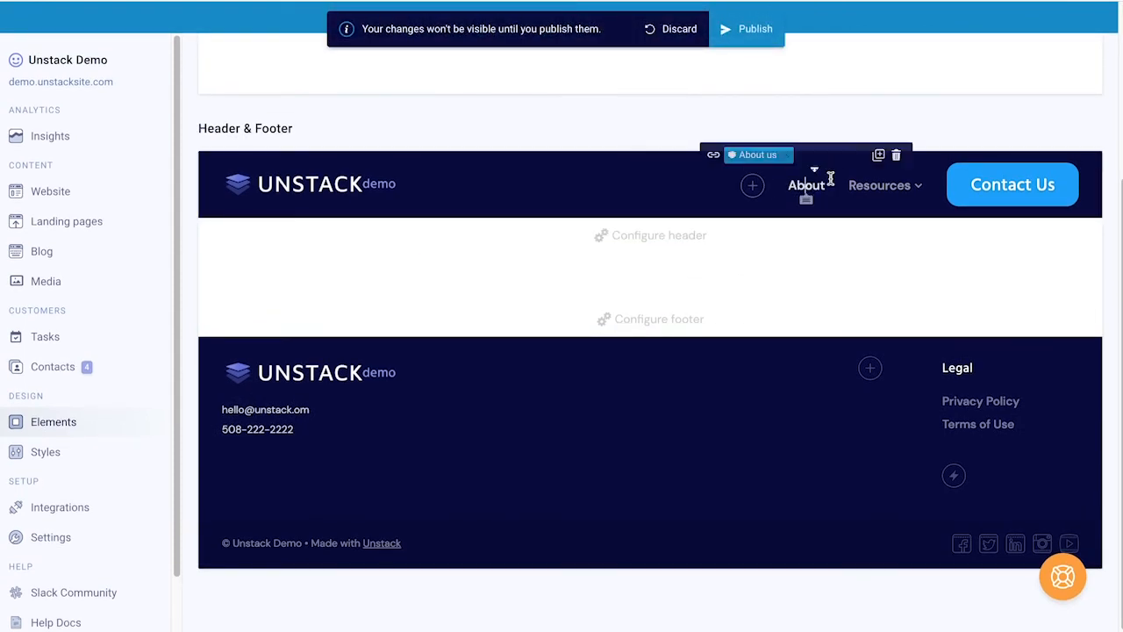
pyautogui.click(885, 177)
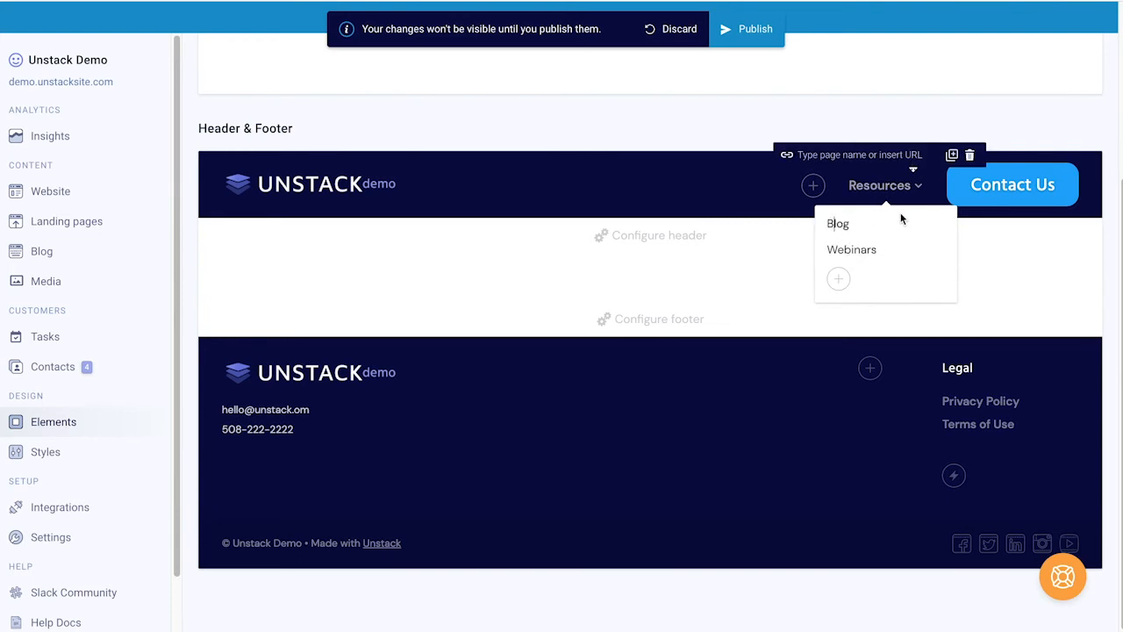
pyautogui.click(902, 213)
pyautogui.click(976, 194)
pyautogui.click(979, 192)
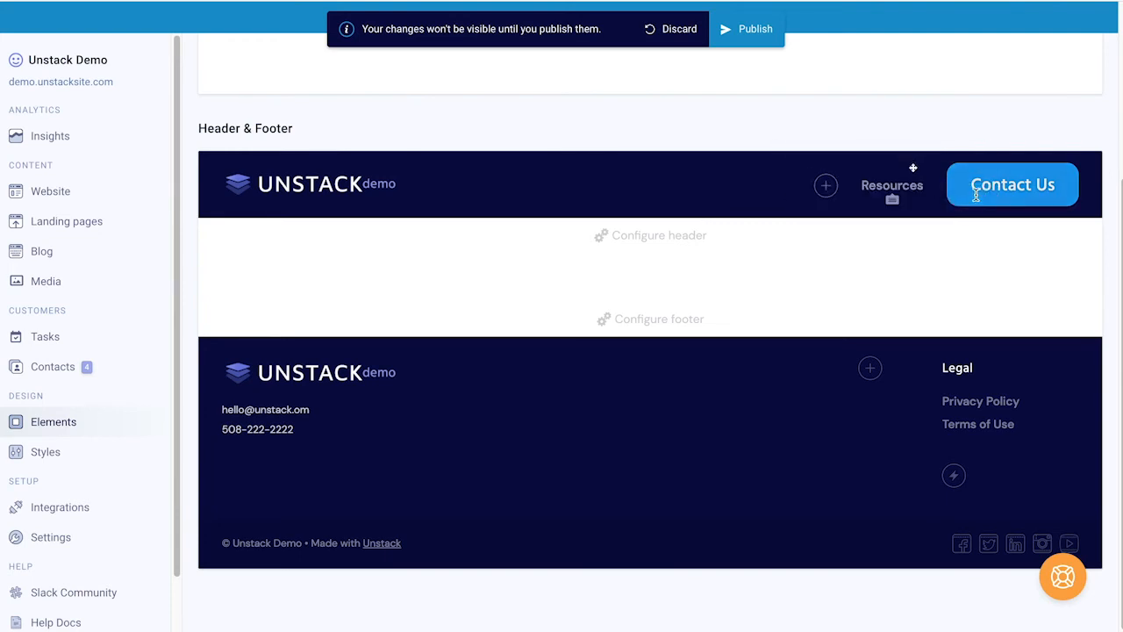
pyautogui.click(1098, 142)
pyautogui.click(1000, 193)
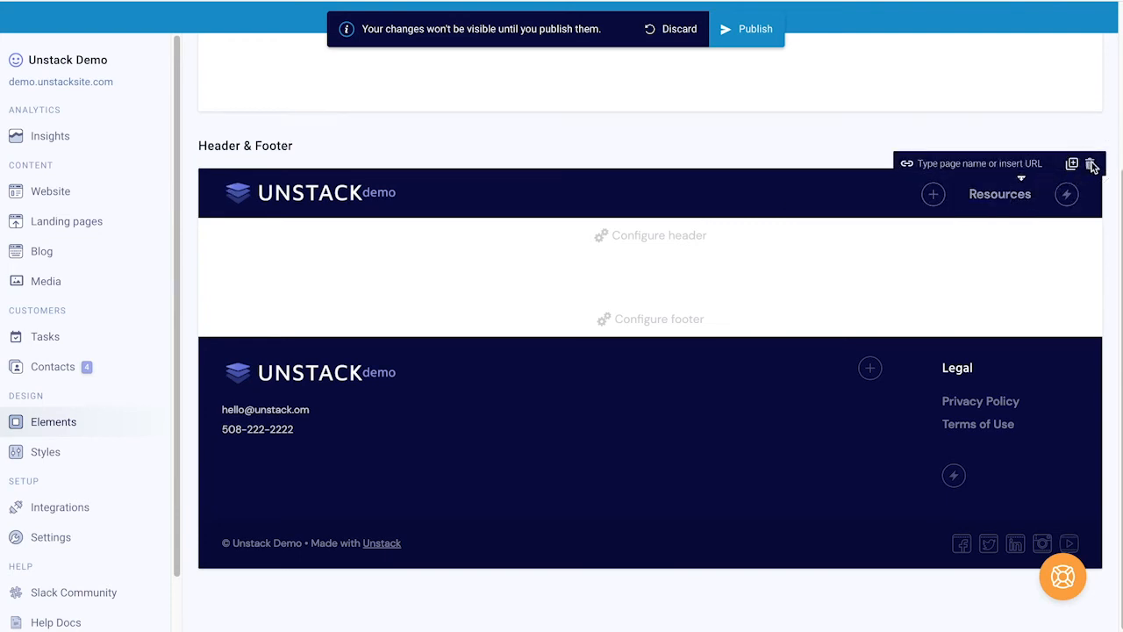
pyautogui.click(1091, 165)
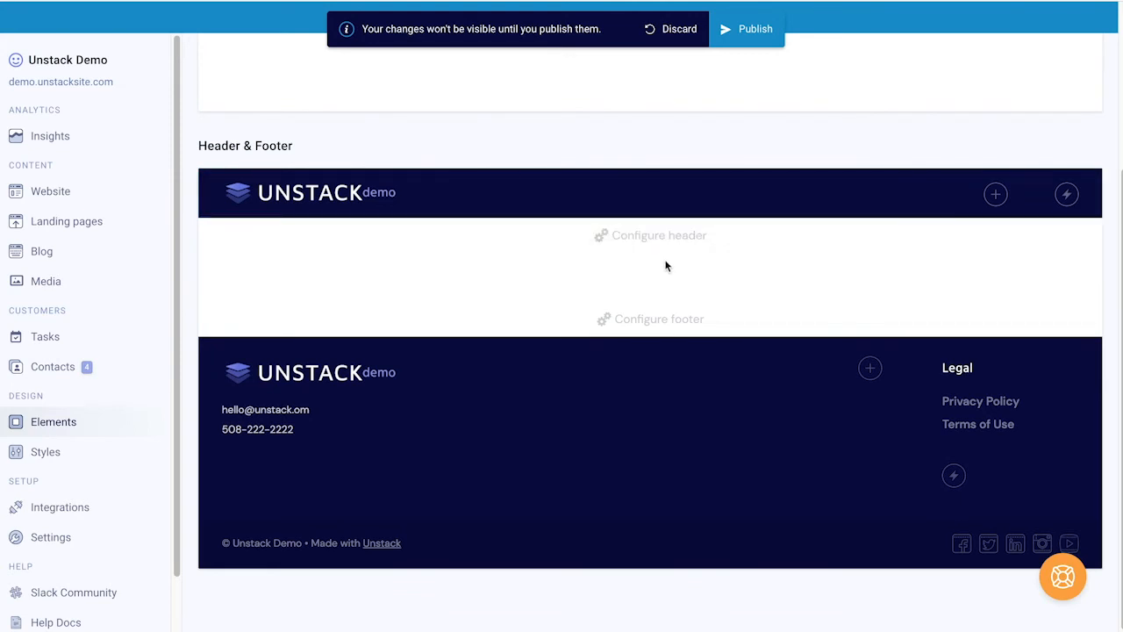
# Step: Try other header colours and layouts, ending with Dark background, light text and right alignment
pyautogui.moveTo(664, 256)
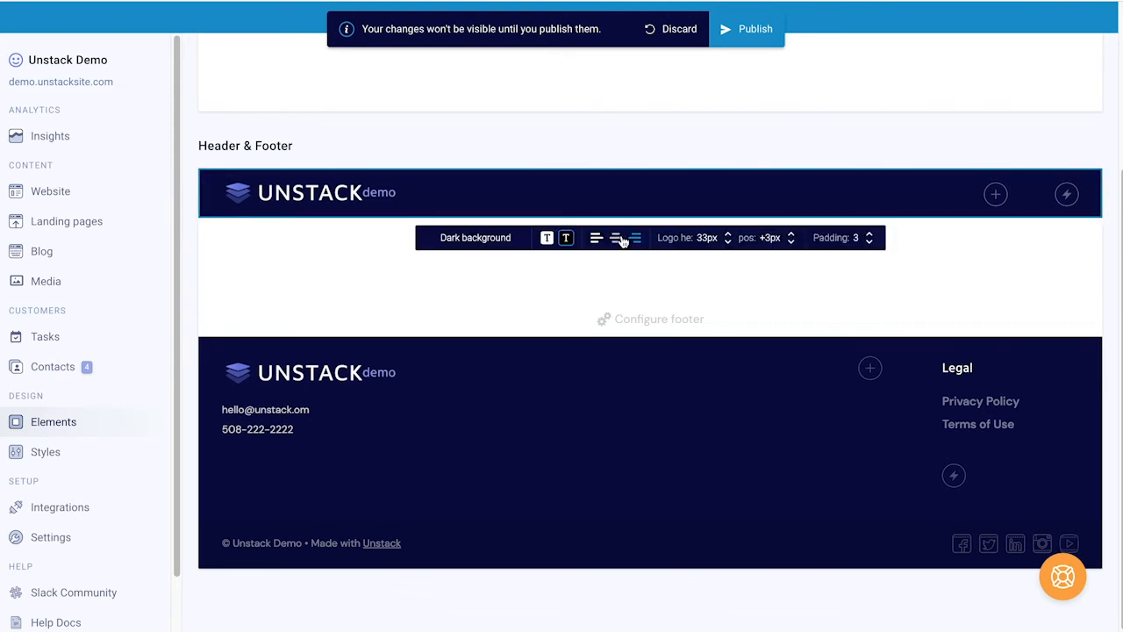
pyautogui.click(488, 240)
pyautogui.click(493, 270)
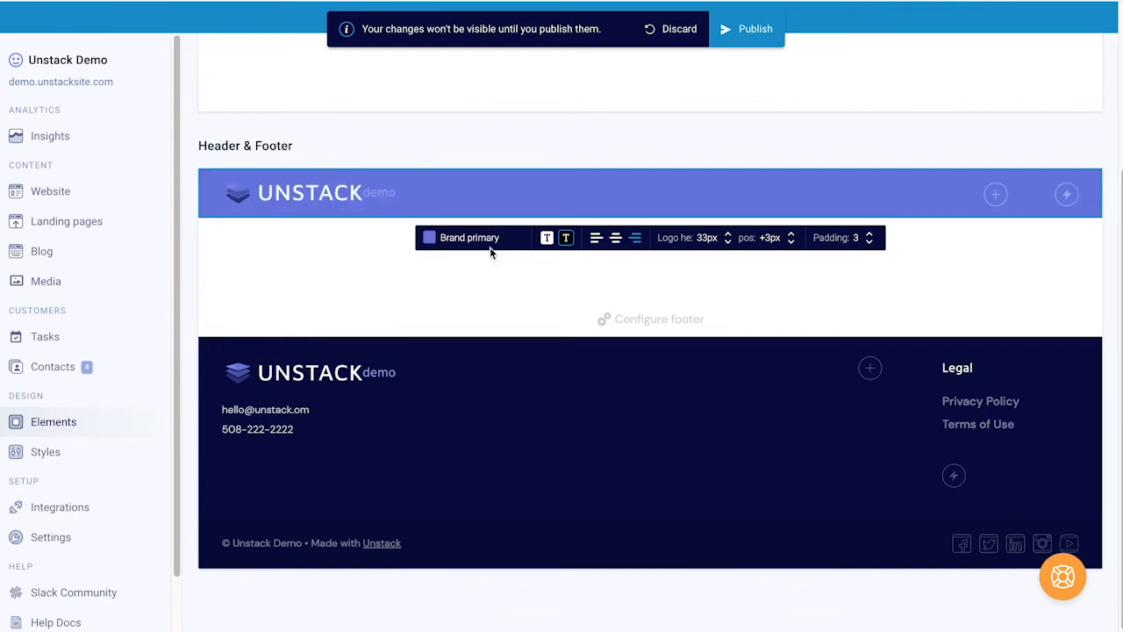
pyautogui.click(490, 238)
pyautogui.click(503, 345)
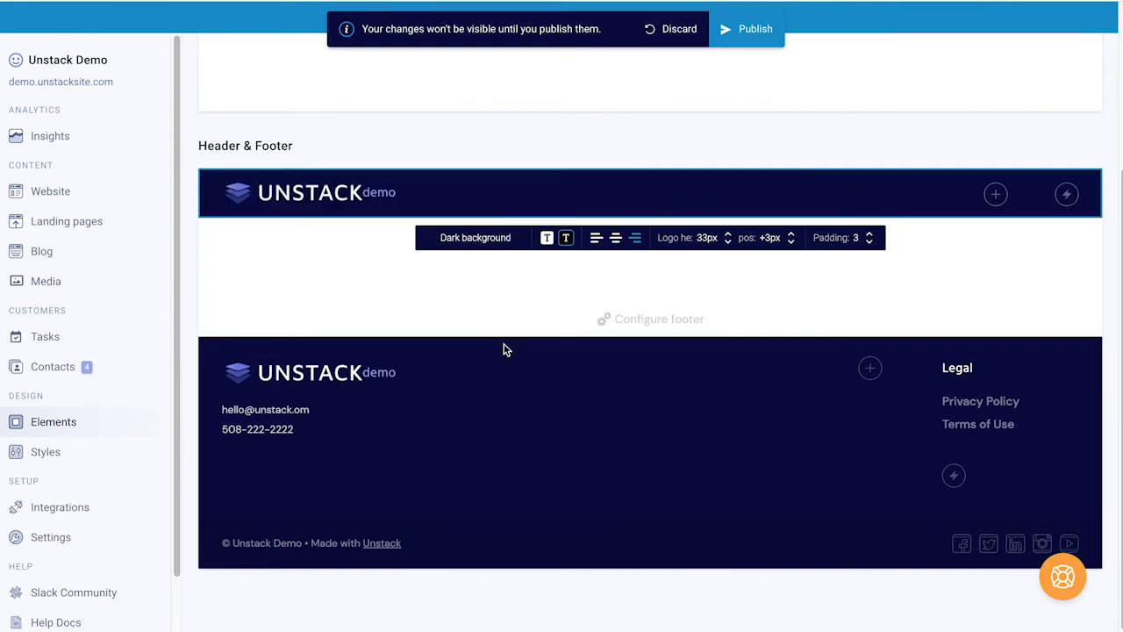
pyautogui.click(547, 242)
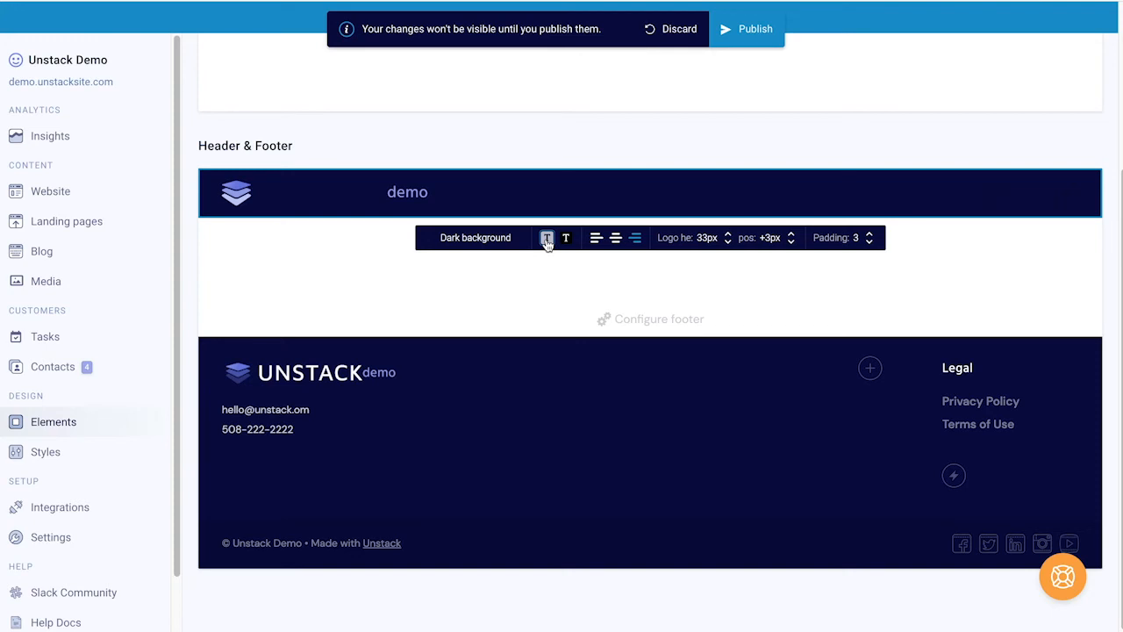
pyautogui.click(567, 241)
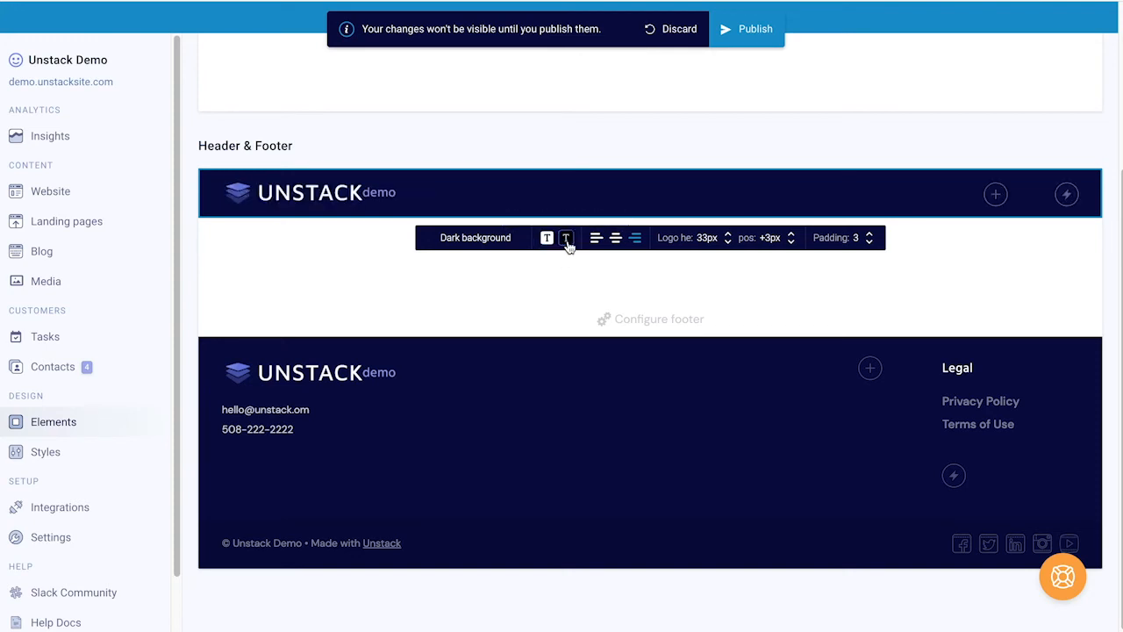
pyautogui.click(596, 243)
pyautogui.click(615, 241)
pyautogui.click(633, 243)
# Step: Set the logo height to 32px, nudge its position offset to +3px, and keep header padding 3
pyautogui.click(730, 241)
pyautogui.click(729, 239)
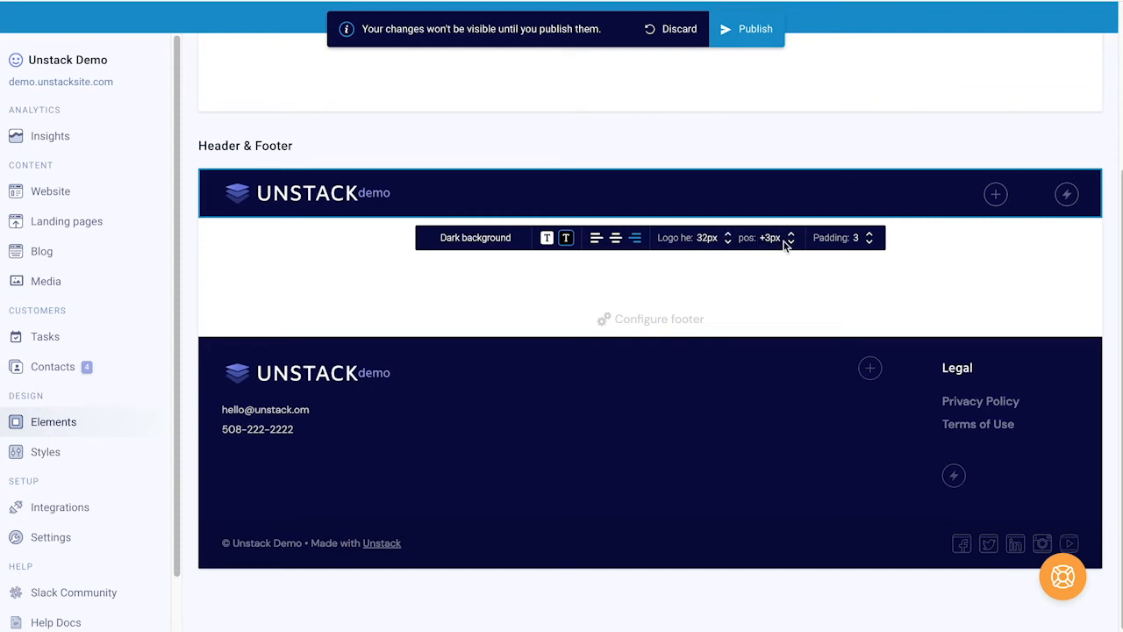
pyautogui.click(791, 242)
pyautogui.click(790, 242)
pyautogui.click(791, 242)
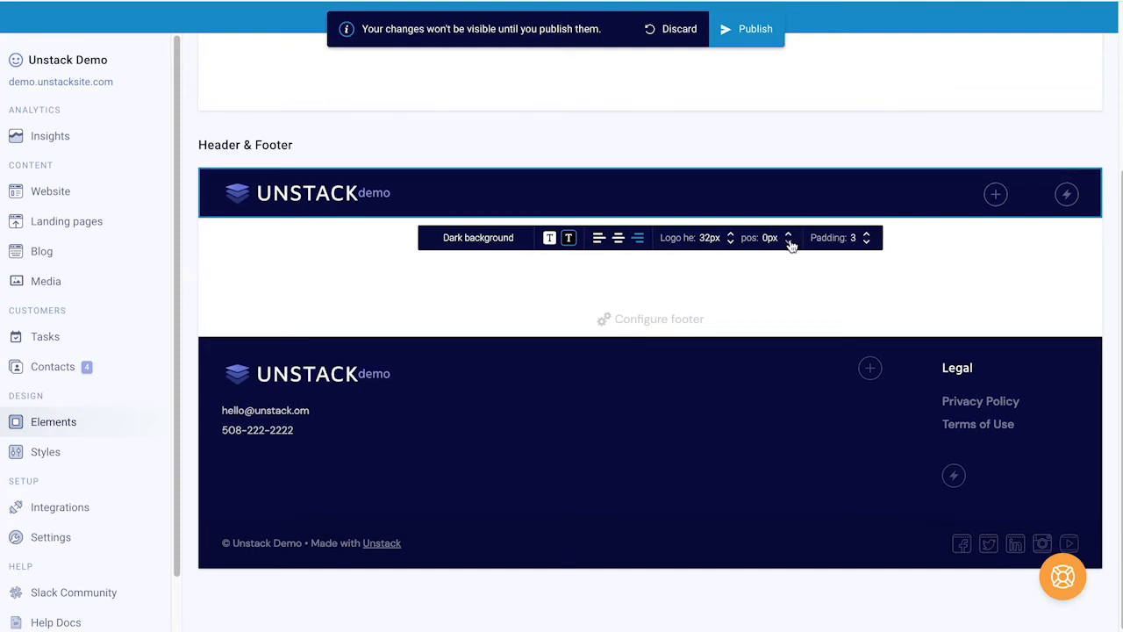
pyautogui.click(792, 239)
pyautogui.click(791, 235)
pyautogui.click(791, 235)
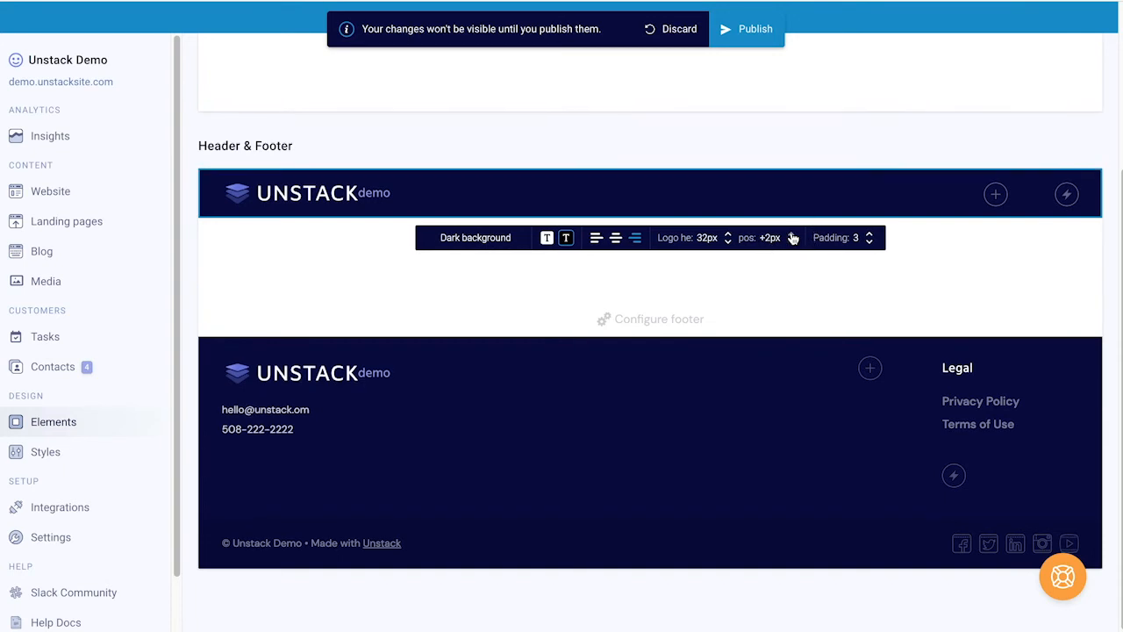
pyautogui.click(869, 233)
pyautogui.click(870, 240)
pyautogui.click(869, 258)
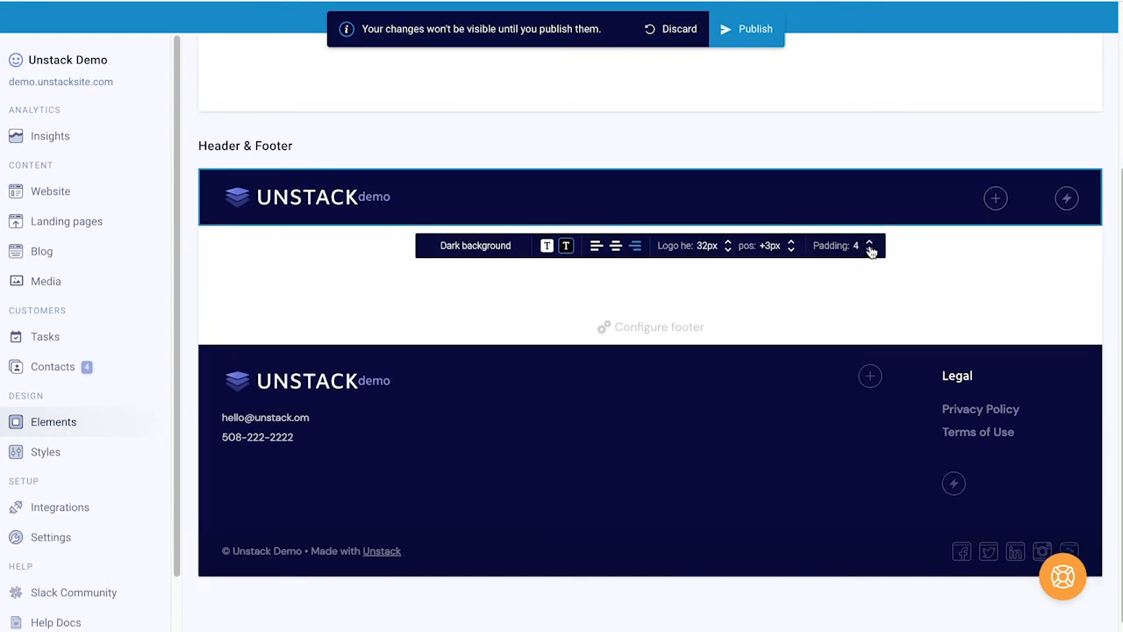
pyautogui.click(870, 250)
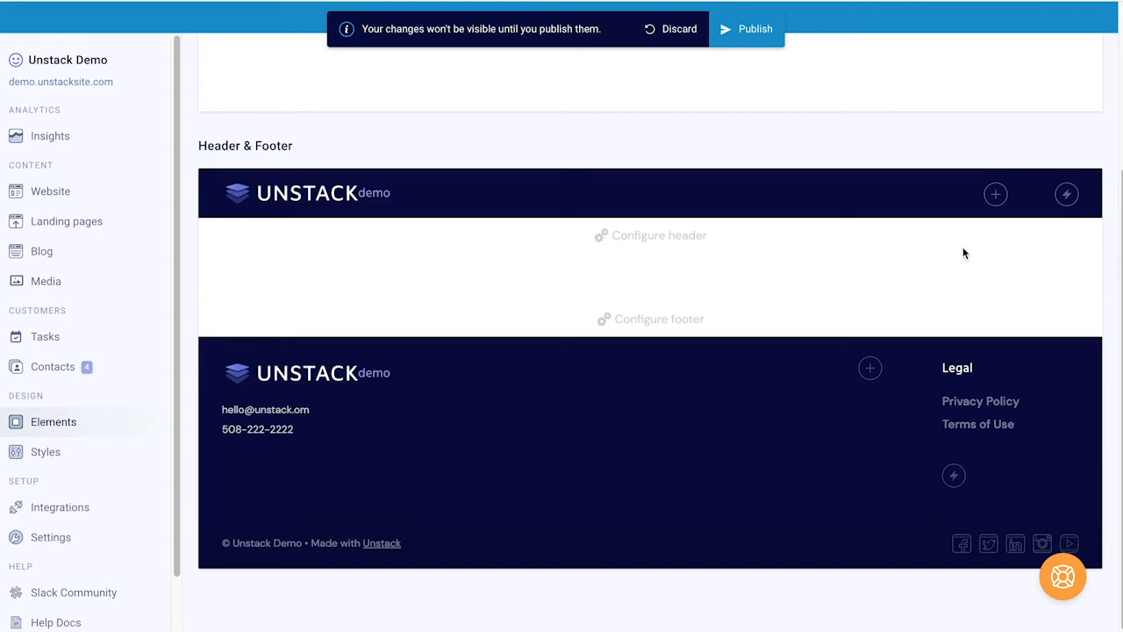
# Step: Add a Home link to the header menu that points to the Home page
pyautogui.click(995, 195)
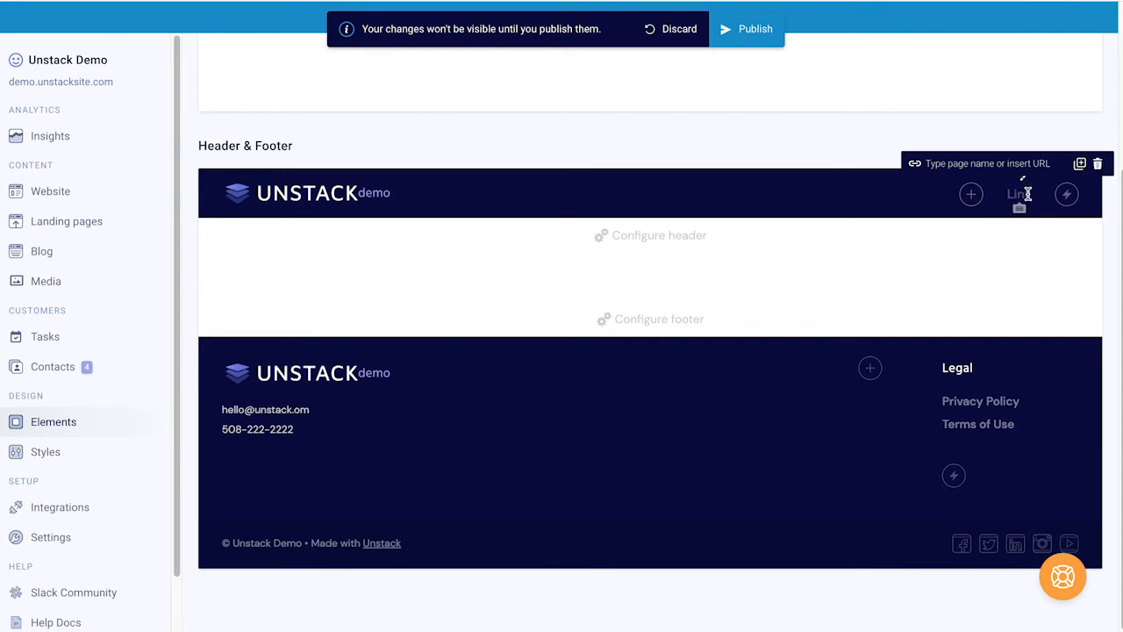
pyautogui.write('Home Page')
pyautogui.press('BackSpace')
pyautogui.press('BackSpace')
pyautogui.press('BackSpace')
pyautogui.press('BackSpace')
pyautogui.press('BackSpace')
pyautogui.write('home')
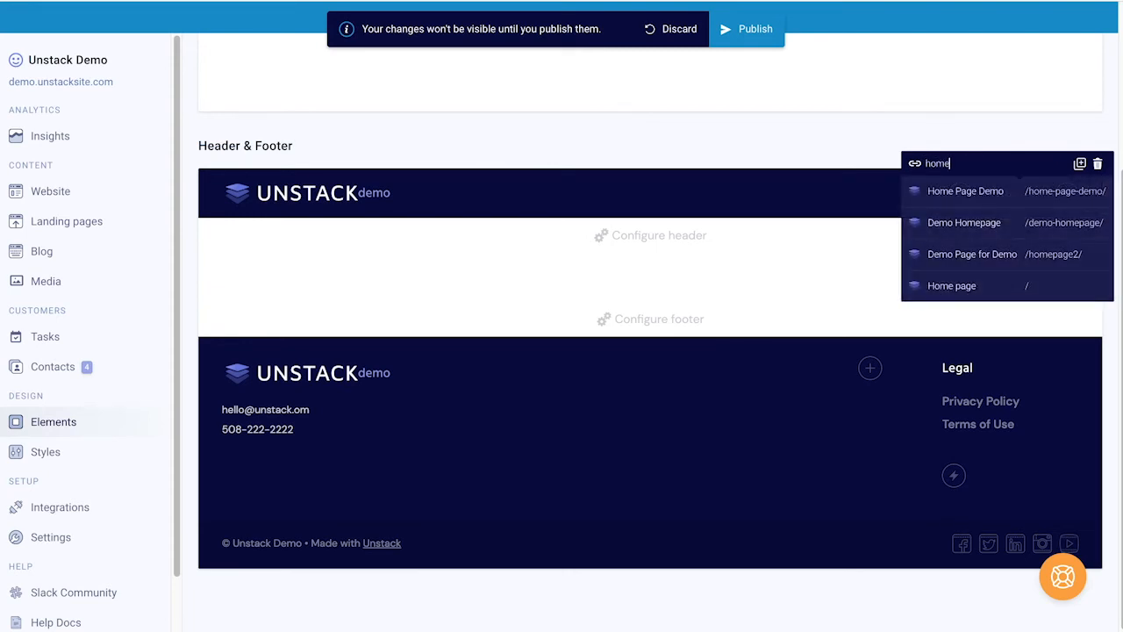
pyautogui.click(975, 285)
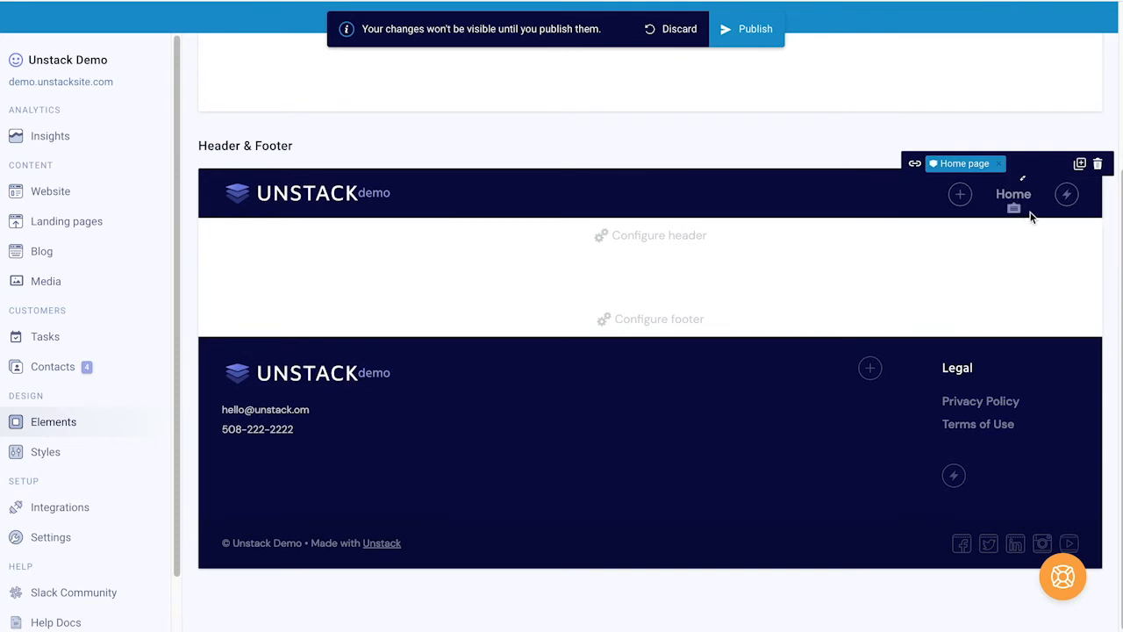
# Step: Add a Blog link pointing to the Unstack Demo Blog and place it after Home
pyautogui.click(959, 196)
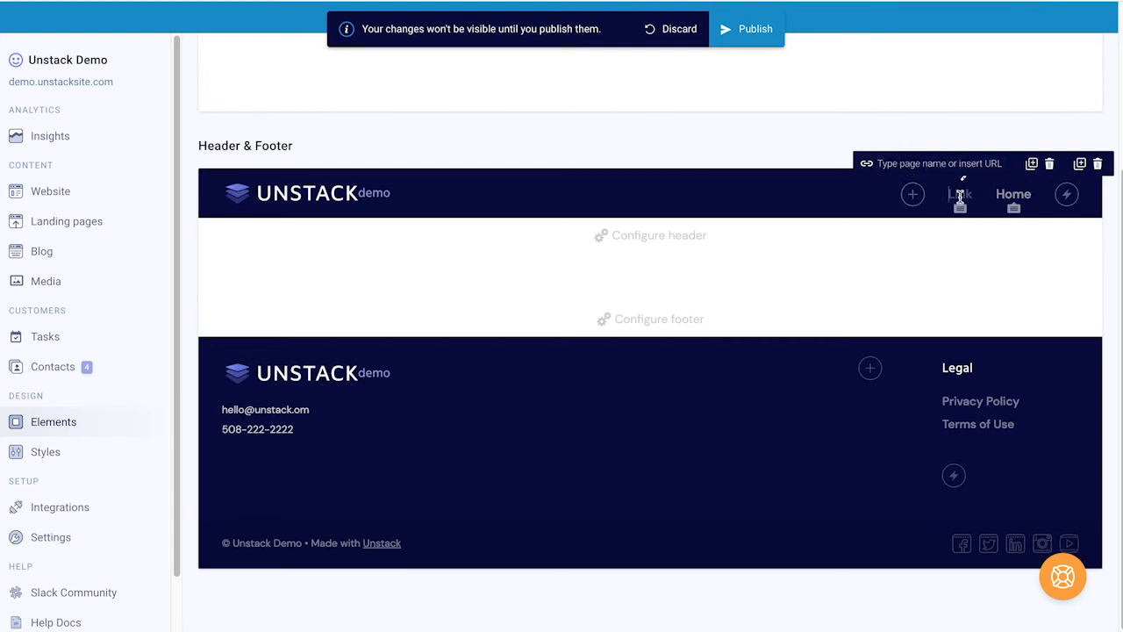
pyautogui.write('Blog')
pyautogui.click(939, 169)
pyautogui.write('b')
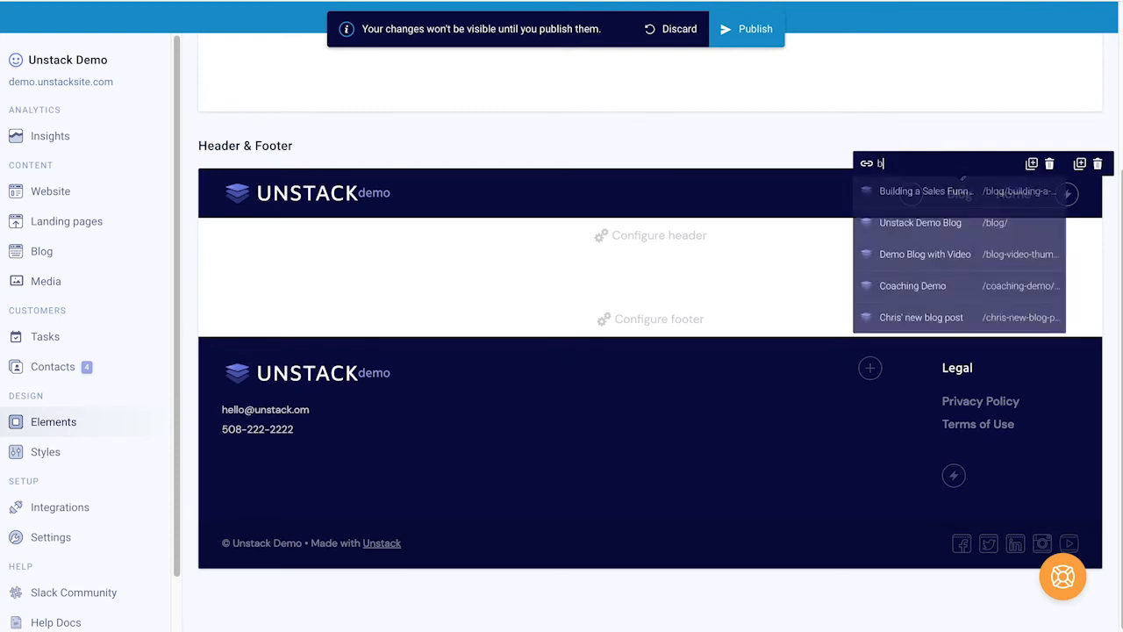
pyautogui.write('log')
pyautogui.click(942, 194)
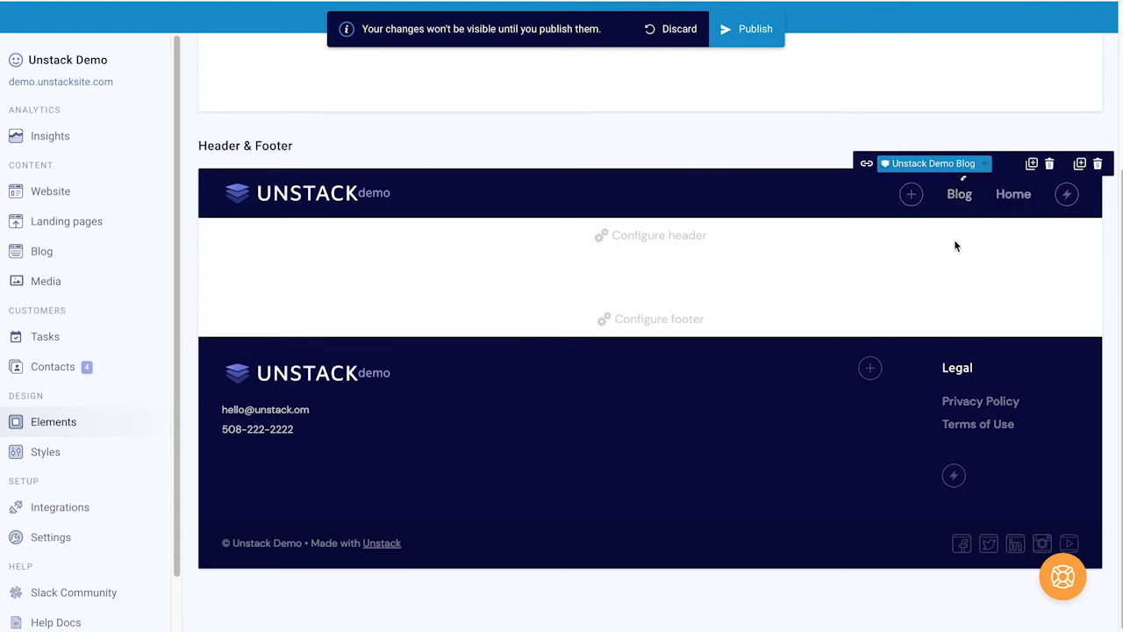
pyautogui.click(1021, 118)
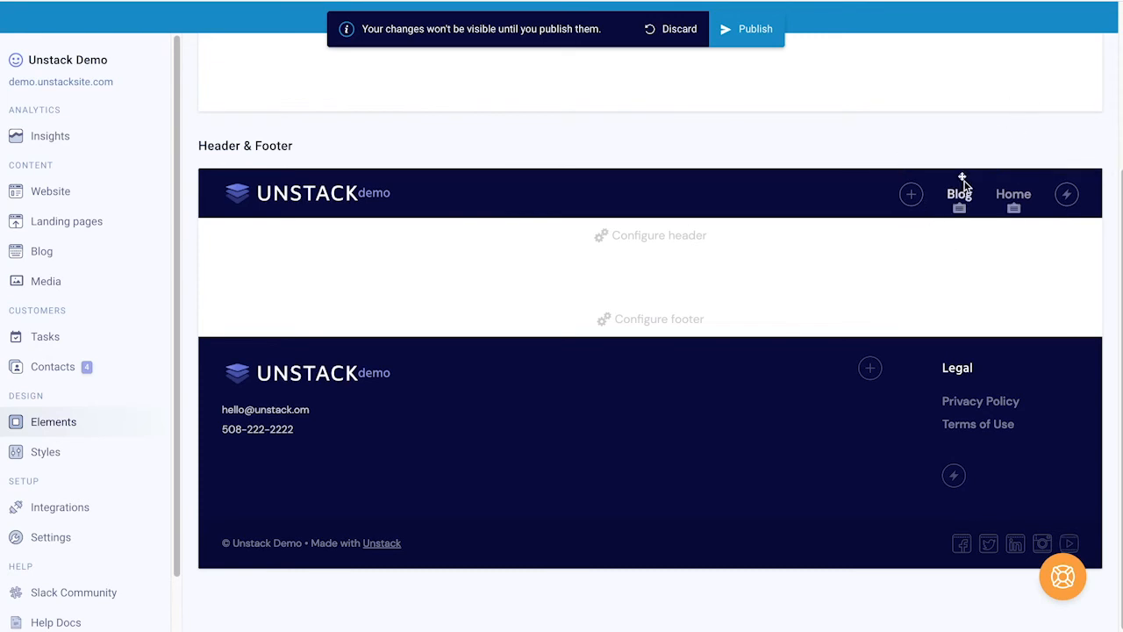
pyautogui.moveTo(962, 180); pyautogui.dragTo(1037, 201)
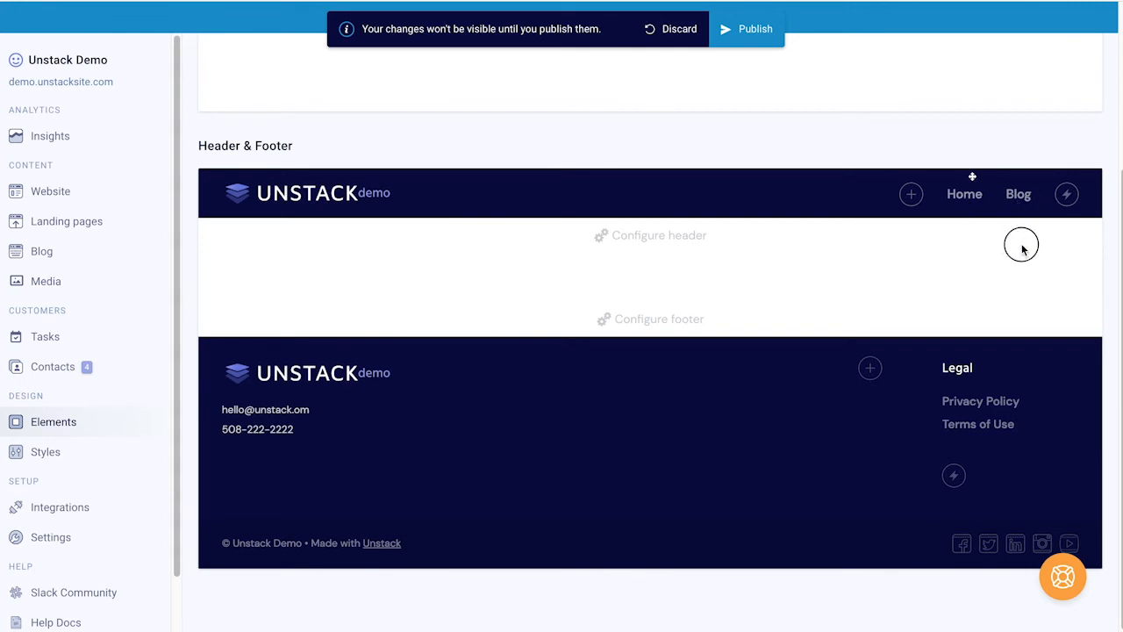
pyautogui.click(909, 194)
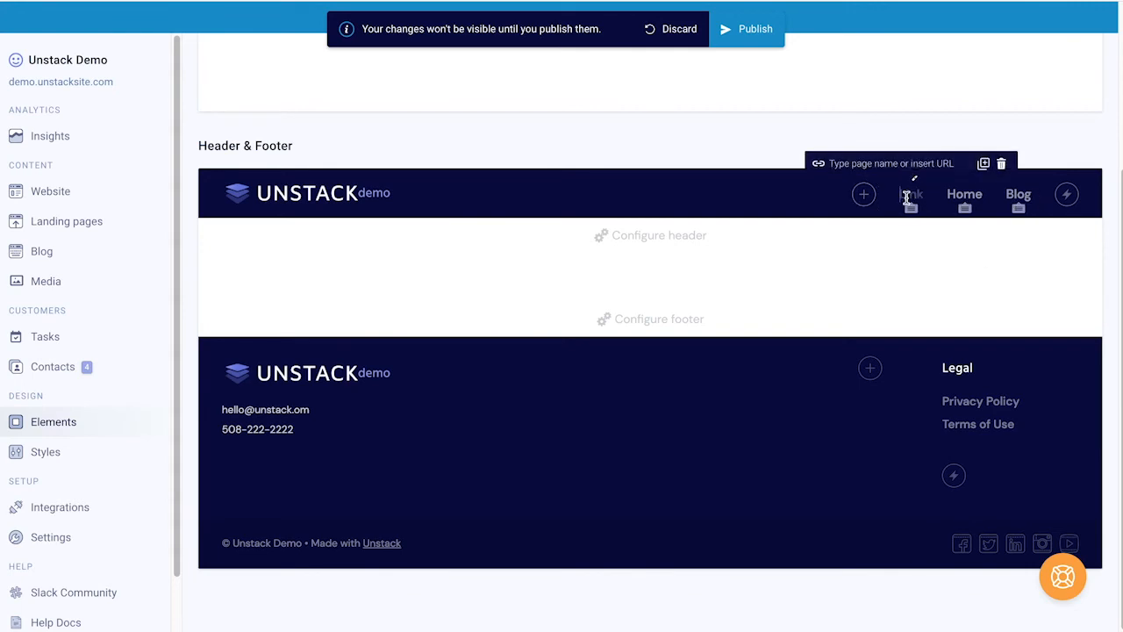
# Step: Name the new link About, move it after Blog, and make it a dropdown
pyautogui.write('About')
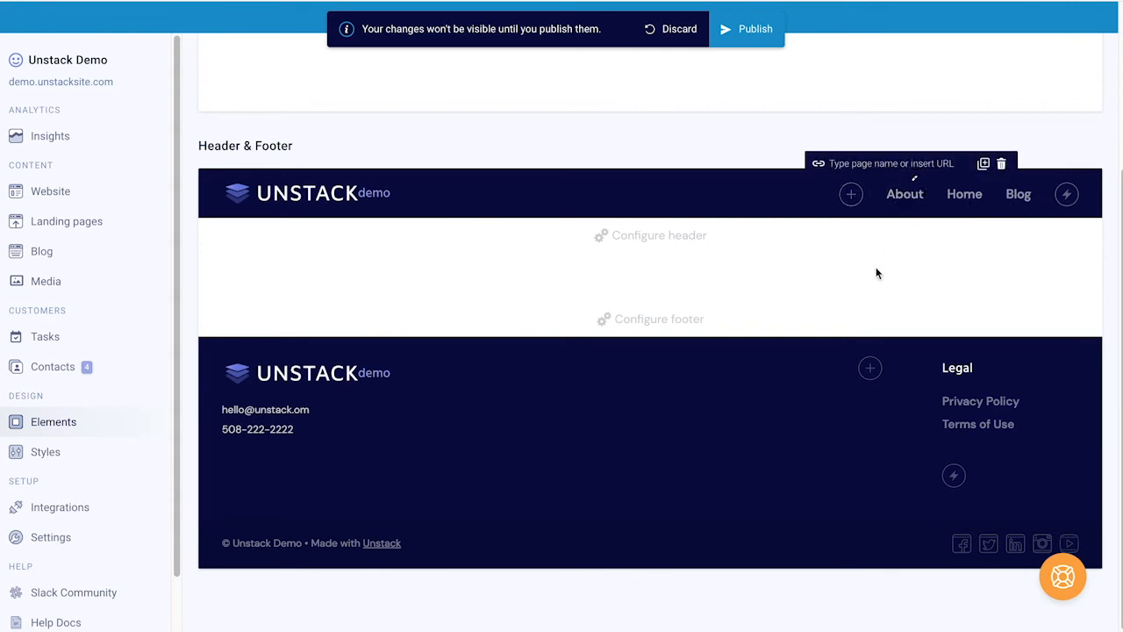
pyautogui.click(876, 266)
pyautogui.moveTo(912, 184); pyautogui.dragTo(1026, 188)
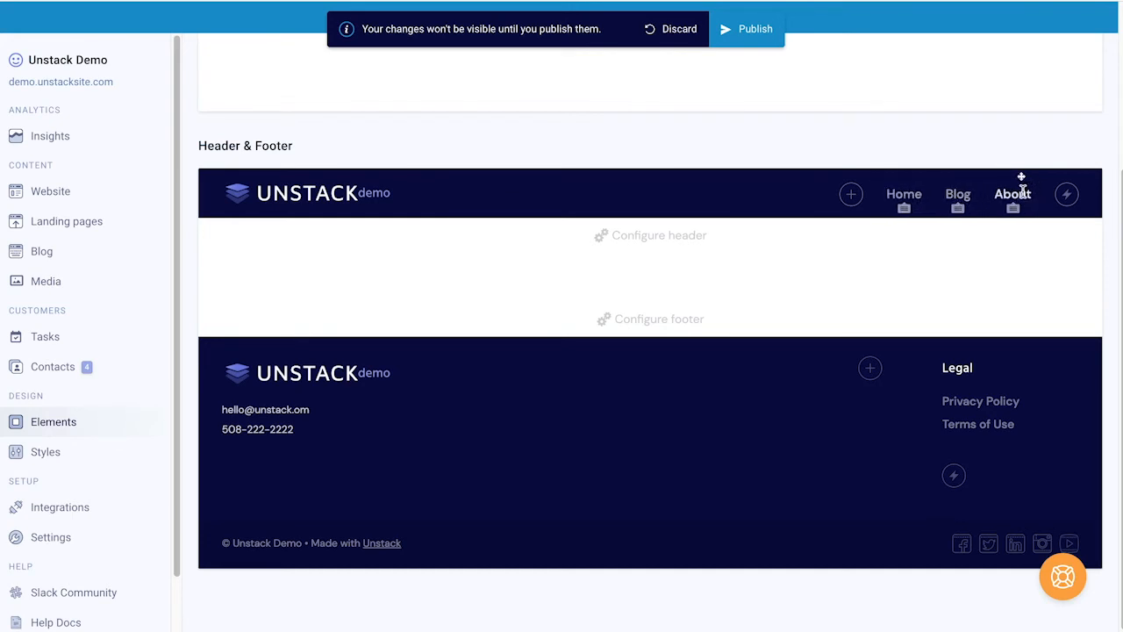
pyautogui.click(1022, 190)
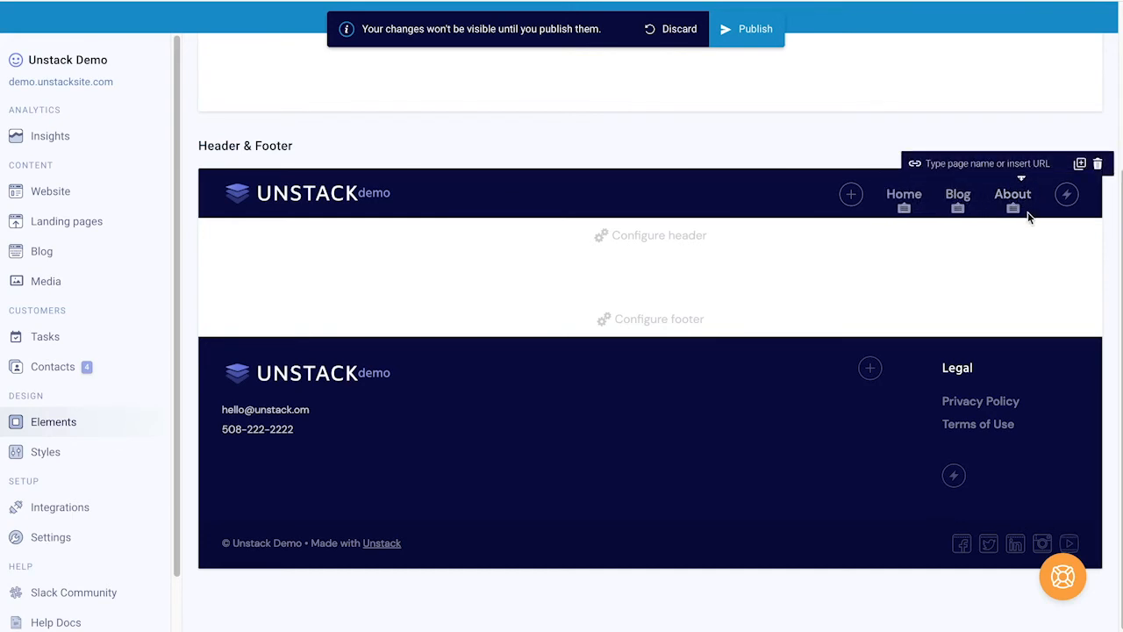
pyautogui.click(1014, 214)
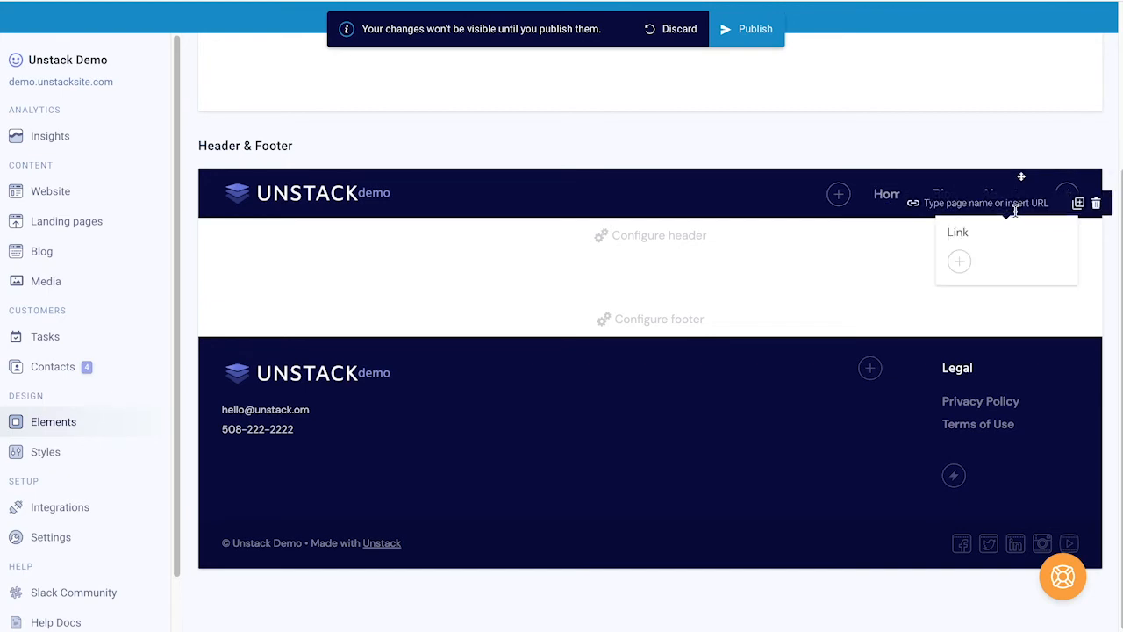
# Step: Add About the Company and Pricing Plans entries, linking Pricing Plans to Simple pricing
pyautogui.write('About the Company')
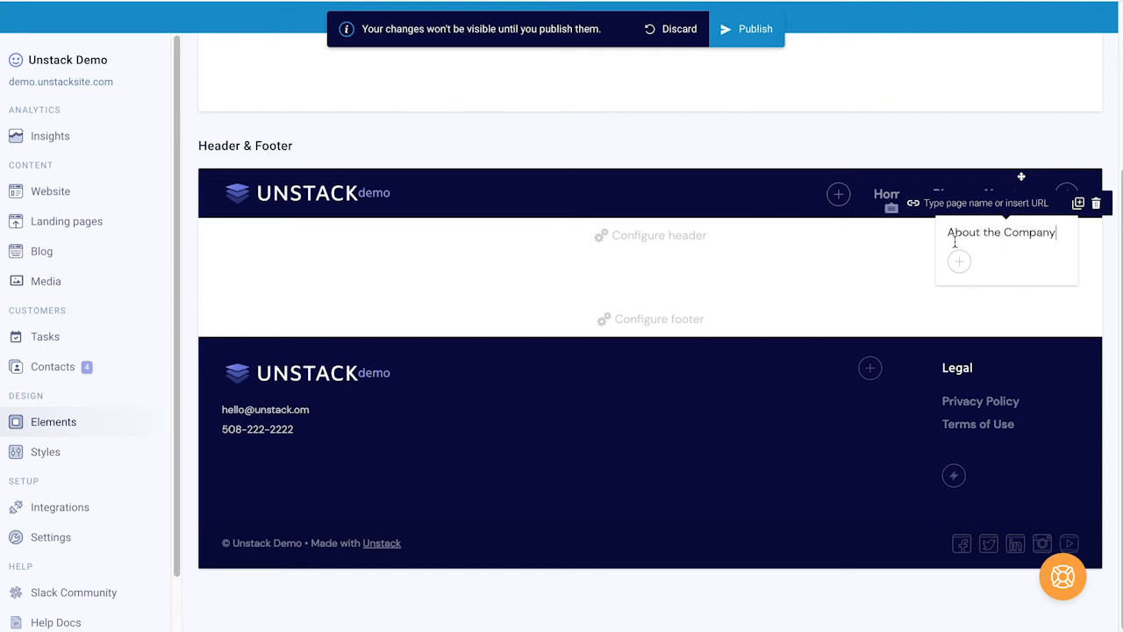
pyautogui.click(959, 261)
pyautogui.write('Pri')
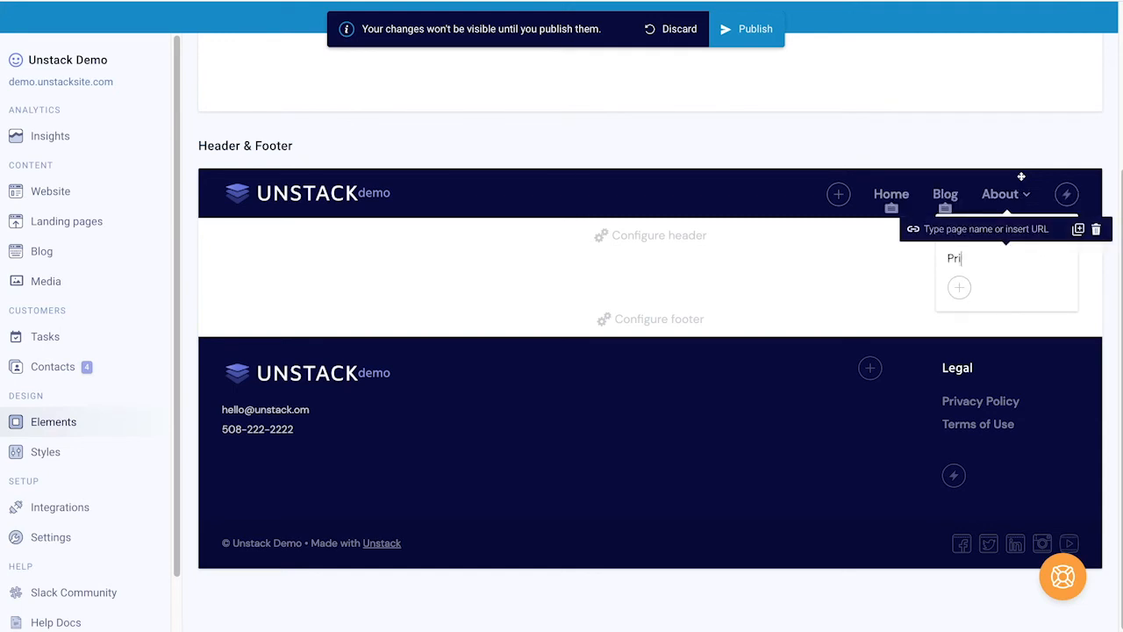
pyautogui.write('cing Plans')
pyautogui.click(1008, 229)
pyautogui.write('pricing')
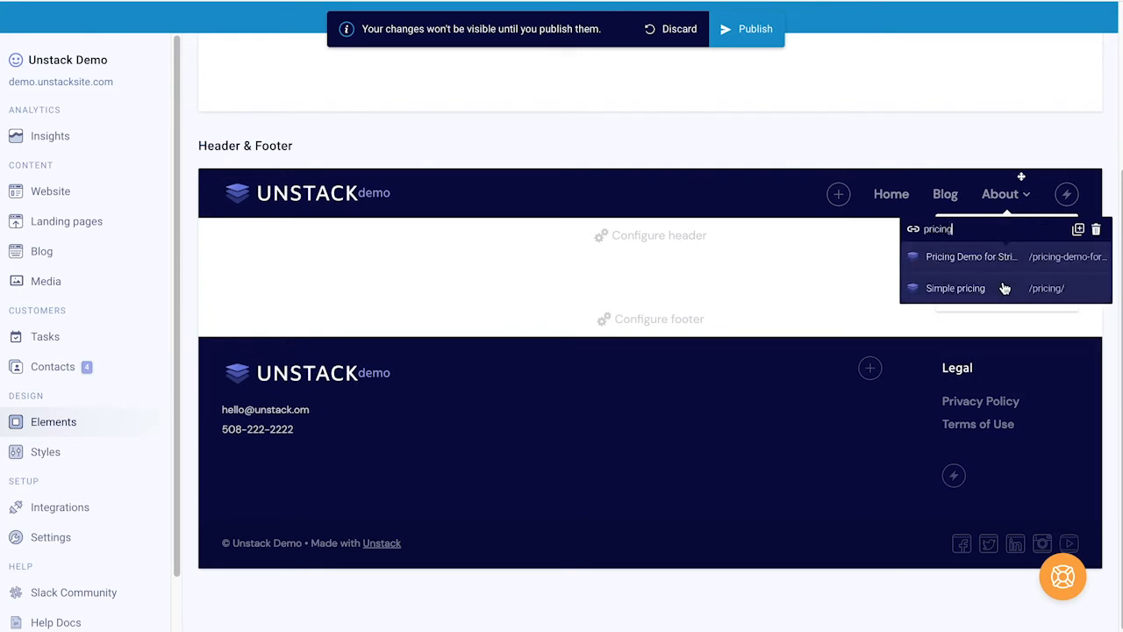
pyautogui.click(935, 356)
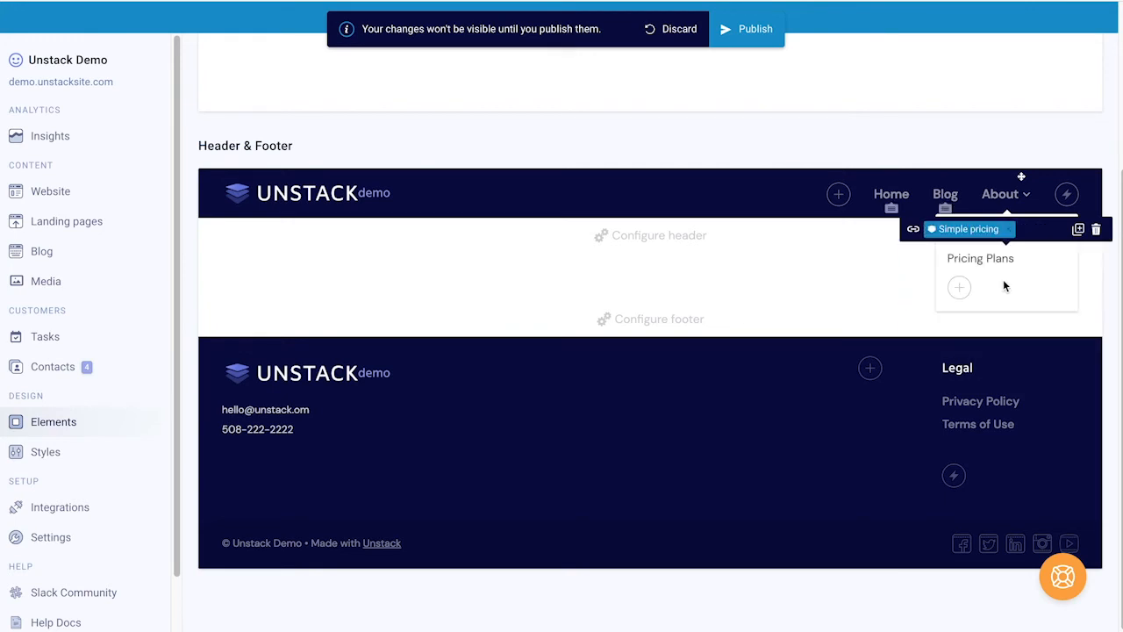
pyautogui.click(921, 264)
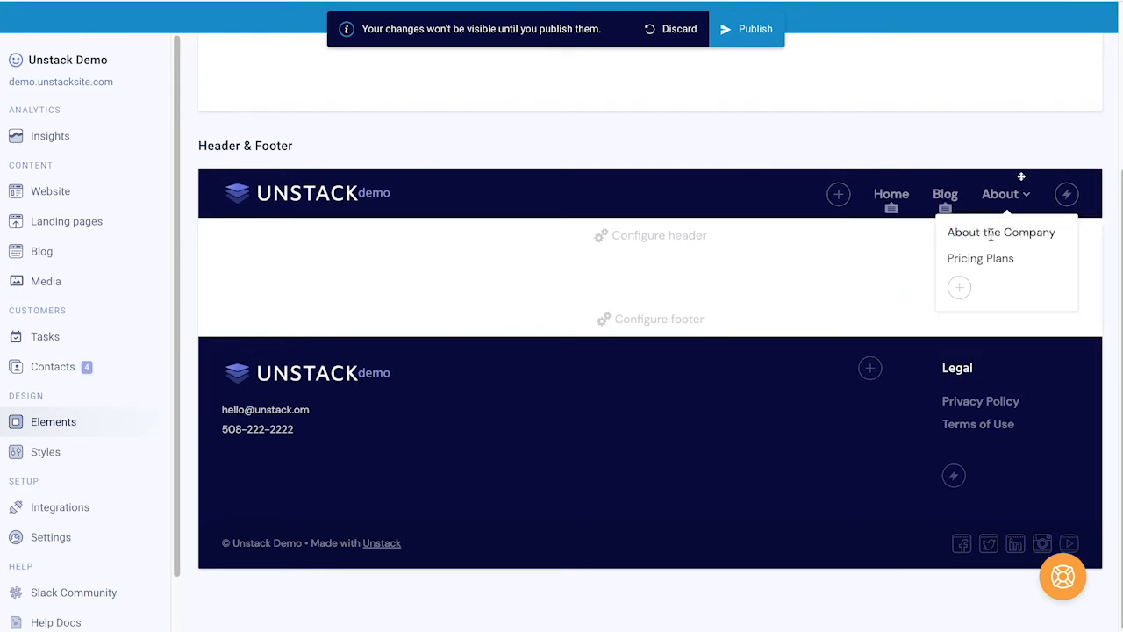
# Step: Link the About the Company entry to the About us page
pyautogui.click(988, 235)
pyautogui.click(987, 207)
pyautogui.write('about')
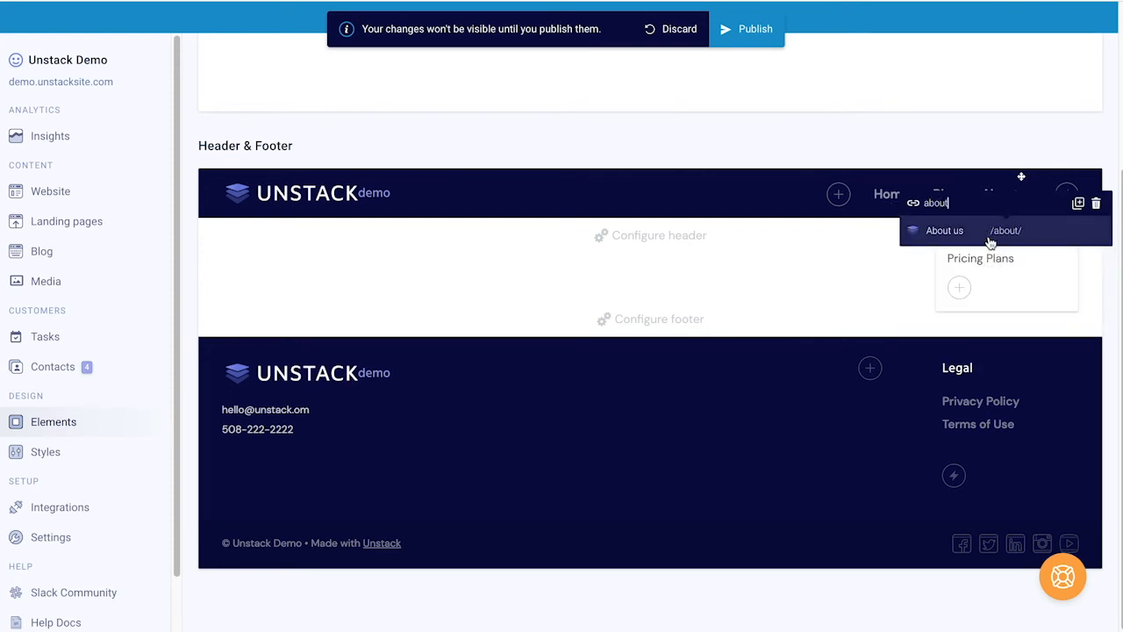
pyautogui.click(991, 232)
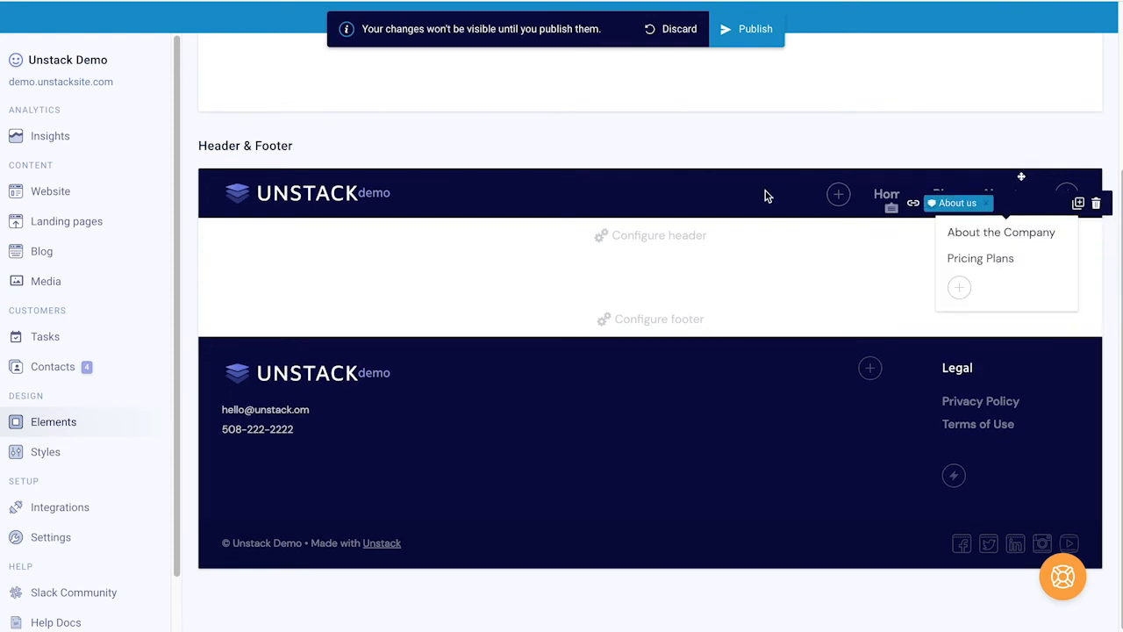
pyautogui.click(889, 193)
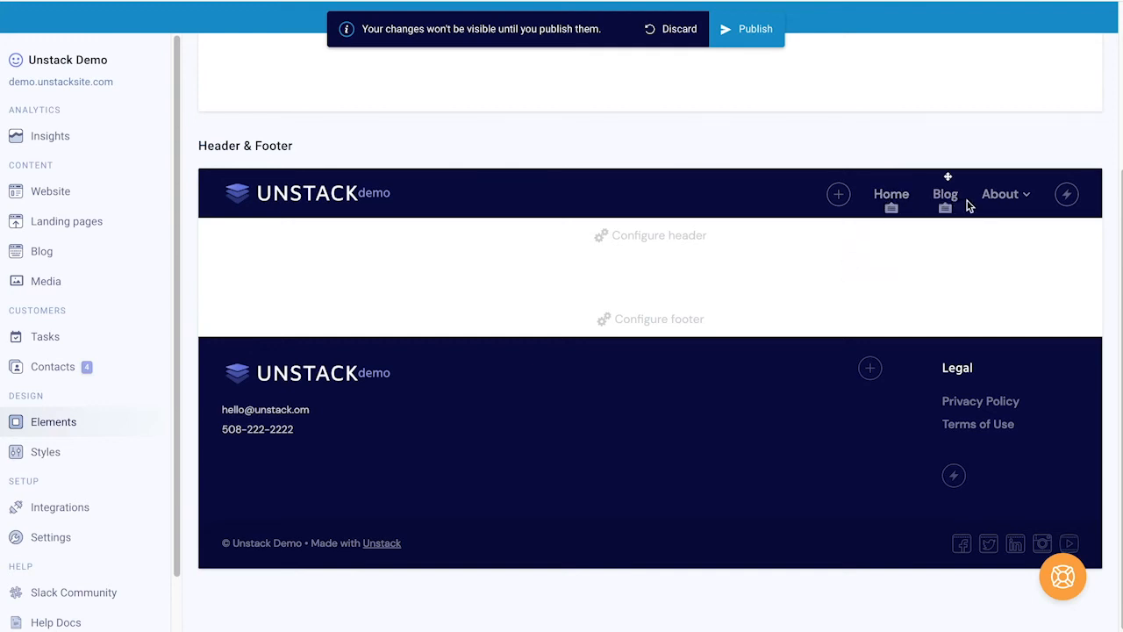
pyautogui.moveTo(999, 195)
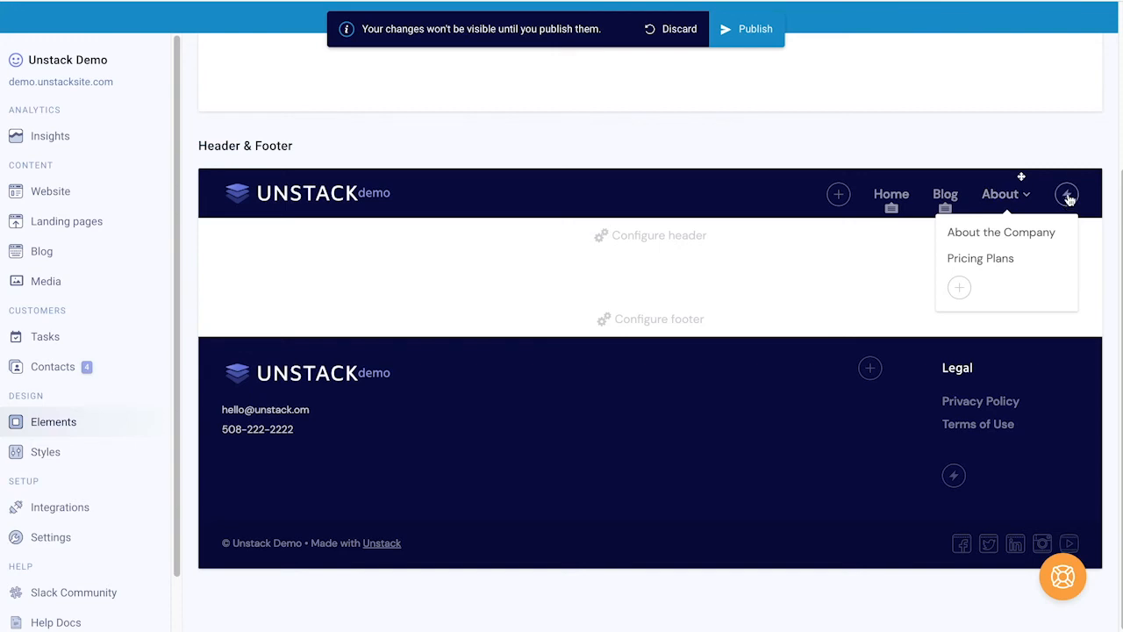
# Step: Add a Contact Us button at the end of the header
pyautogui.click(1067, 197)
pyautogui.write('Contact Us')
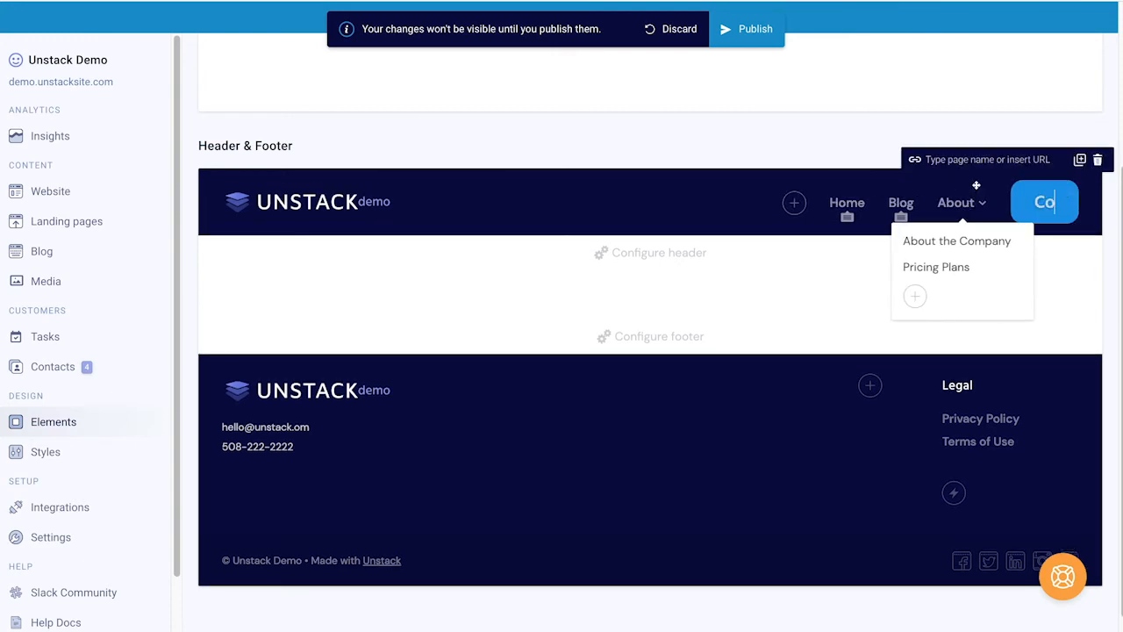
pyautogui.click(1079, 240)
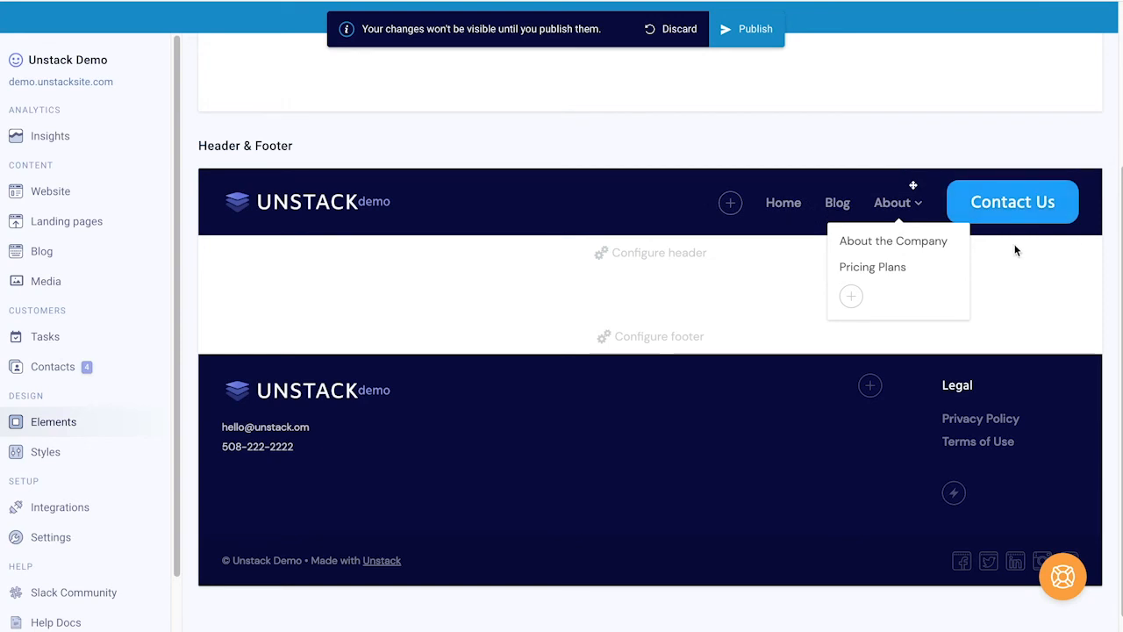
pyautogui.click(642, 186)
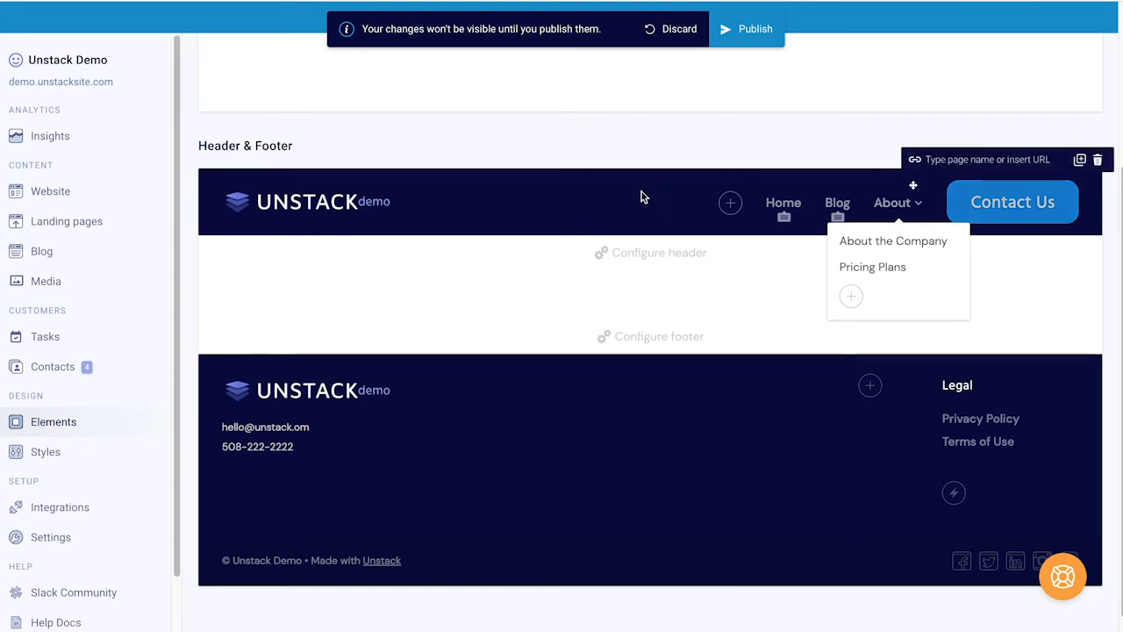
pyautogui.click(644, 235)
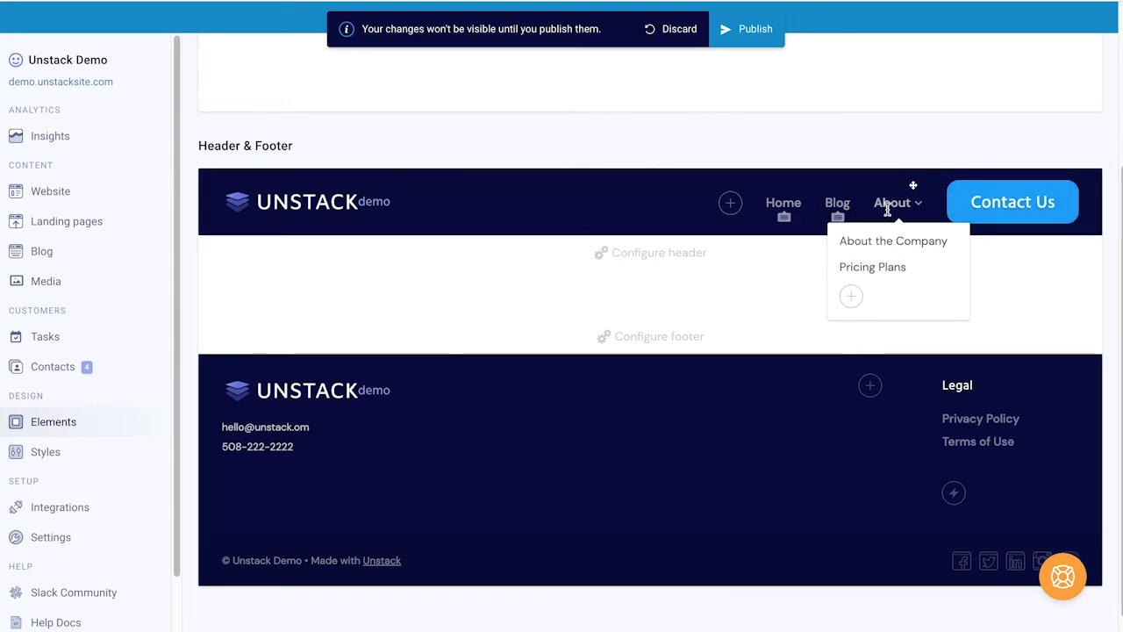
# Step: Link the Contact Us button to the Contact Us page (/contact)
pyautogui.click(687, 257)
pyautogui.click(691, 293)
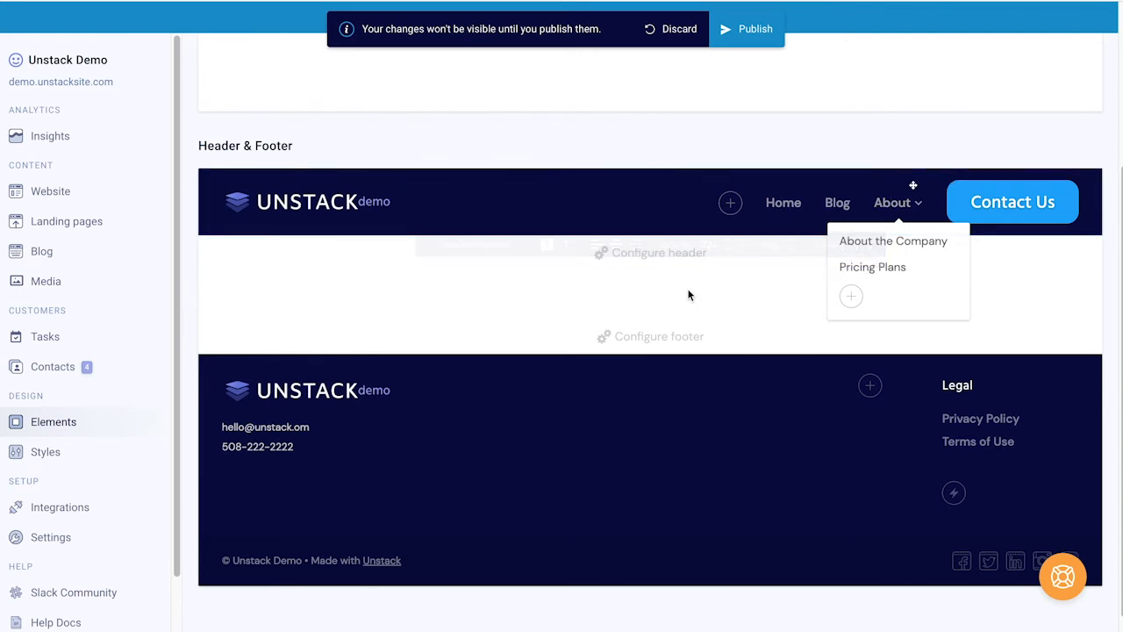
pyautogui.click(1015, 202)
pyautogui.click(1015, 160)
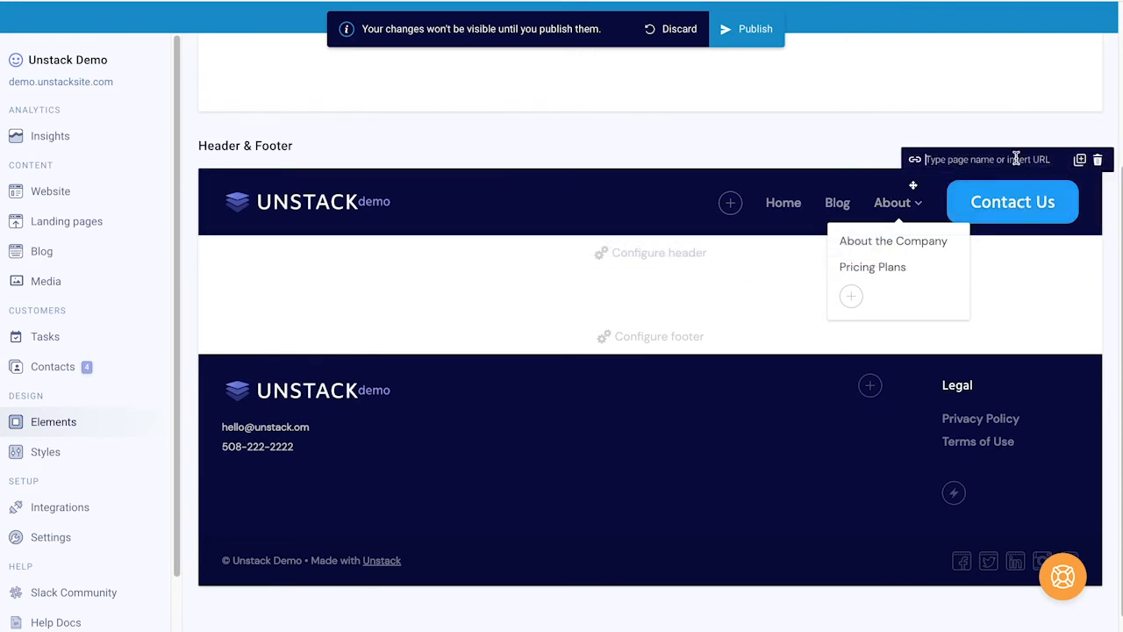
pyautogui.write('cont')
pyautogui.click(1002, 184)
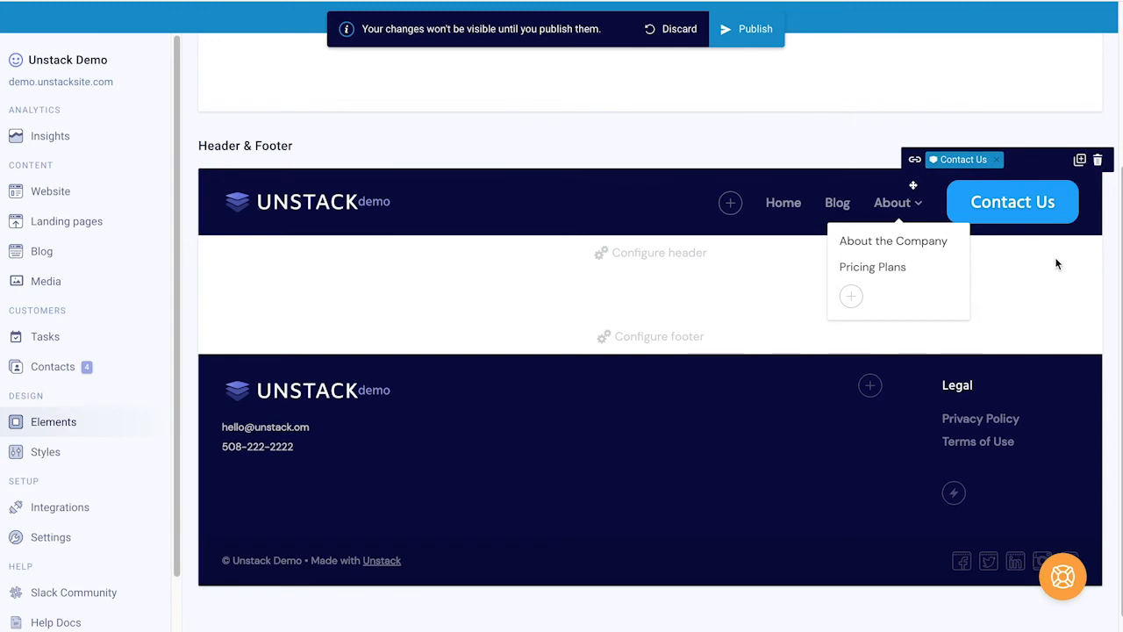
pyautogui.scroll(-1, 670, 294)
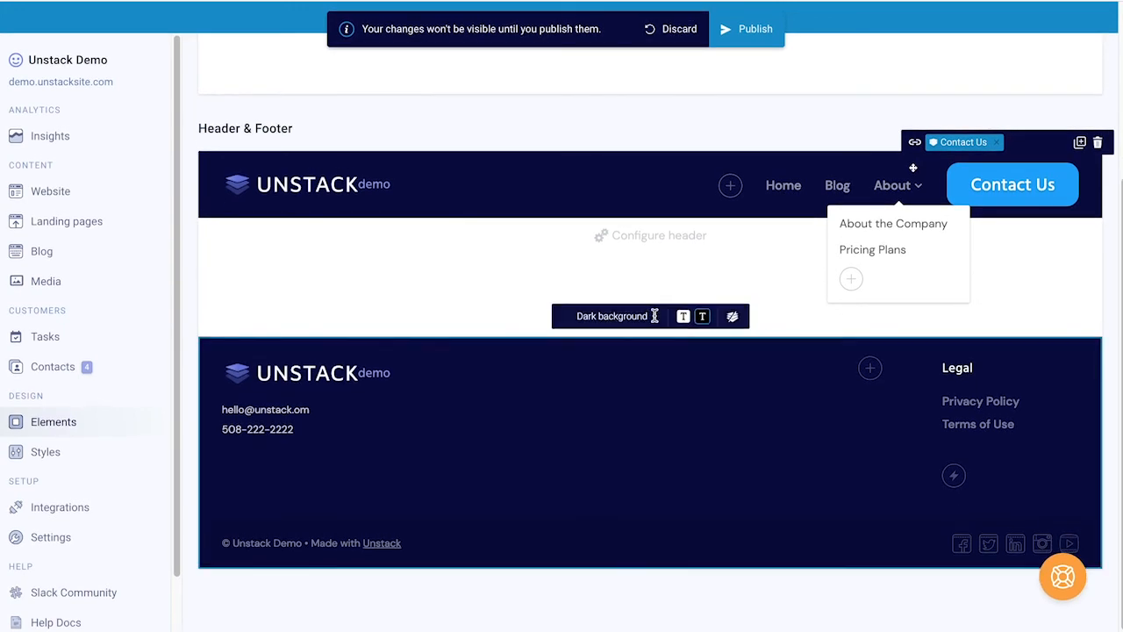
# Step: Try a Brand primary footer background, then revert it to the dark background
pyautogui.click(631, 317)
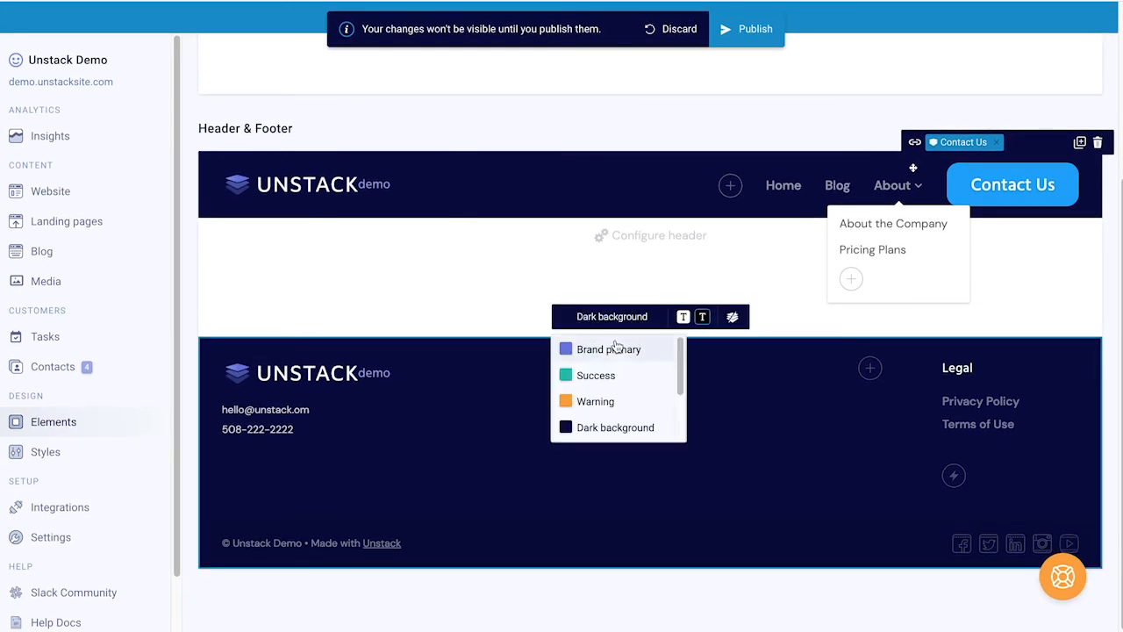
pyautogui.click(617, 349)
pyautogui.click(623, 314)
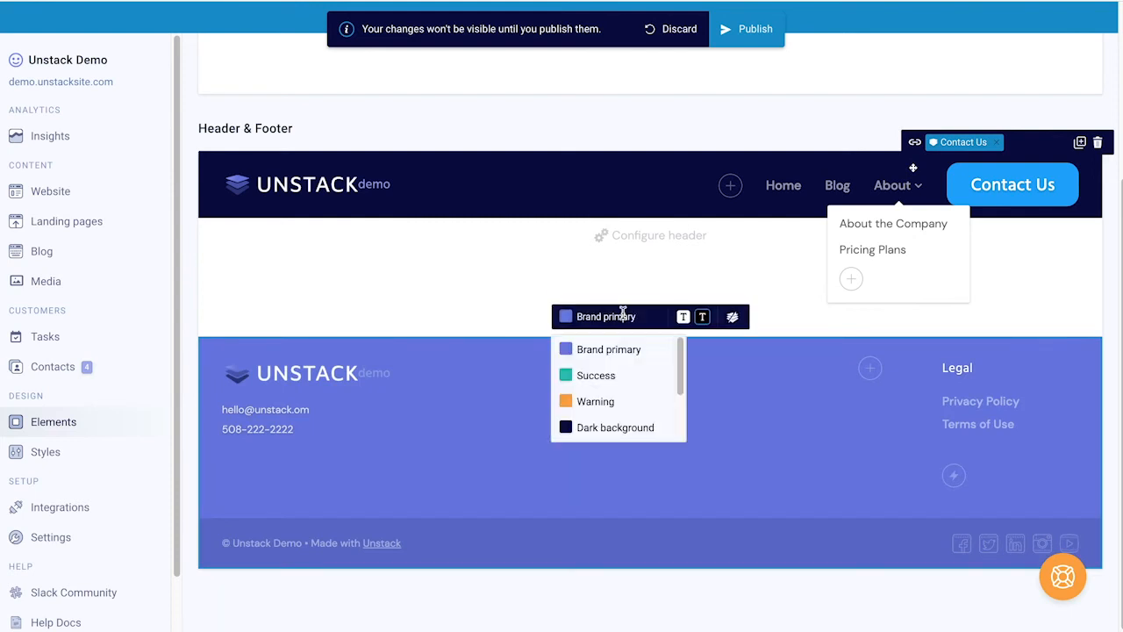
pyautogui.click(610, 427)
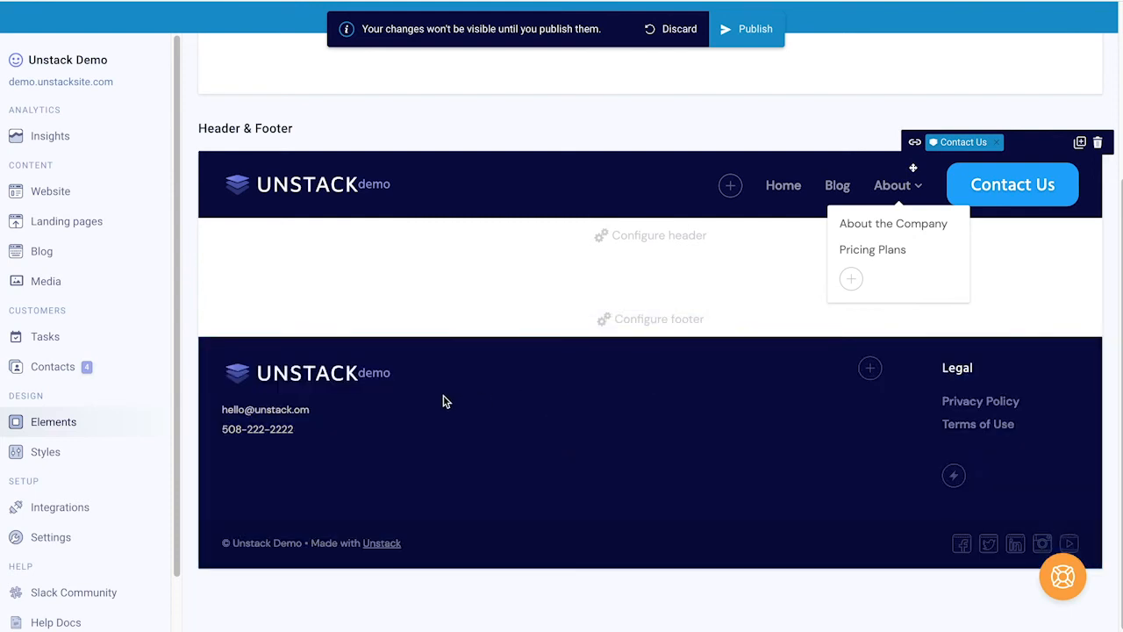
# Step: Replace the footer email and phone lines with new values, then add a footer link column
pyautogui.tripleClick(288, 414)
pyautogui.press('BackSpace')
pyautogui.click(282, 420)
pyautogui.tripleClick(281, 423)
pyautogui.press('BackSpace')
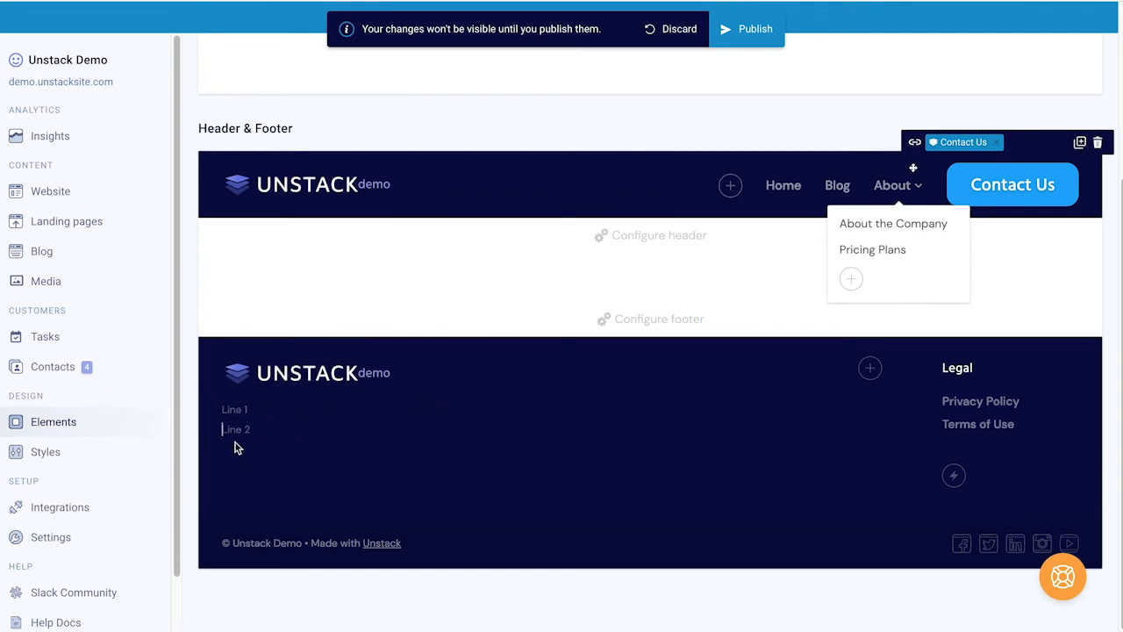
pyautogui.click(233, 413)
pyautogui.click(226, 428)
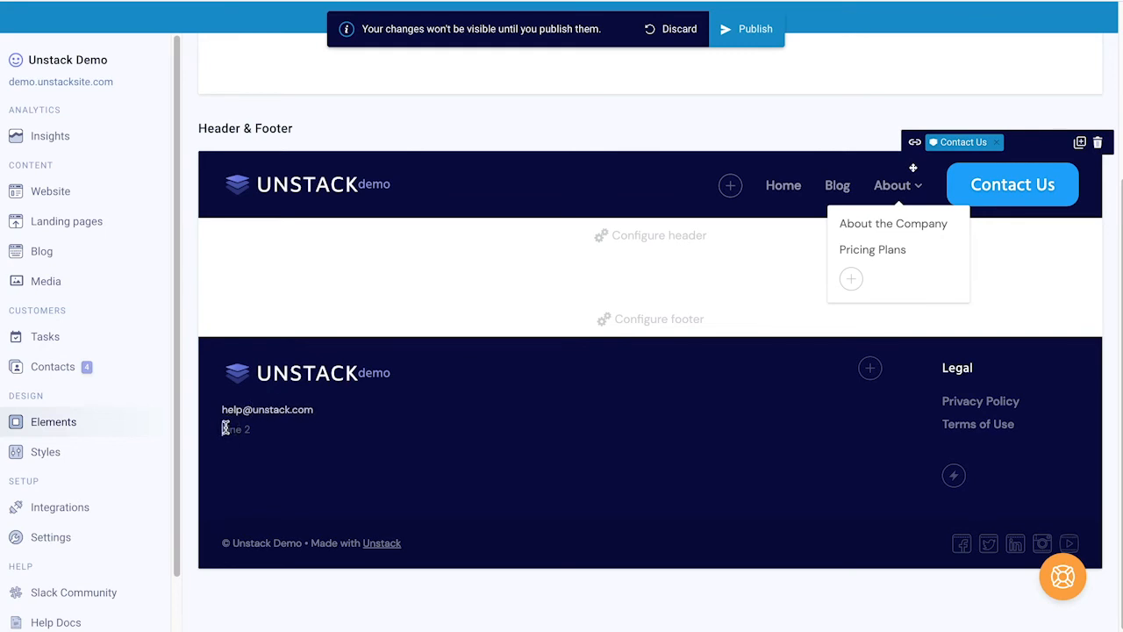
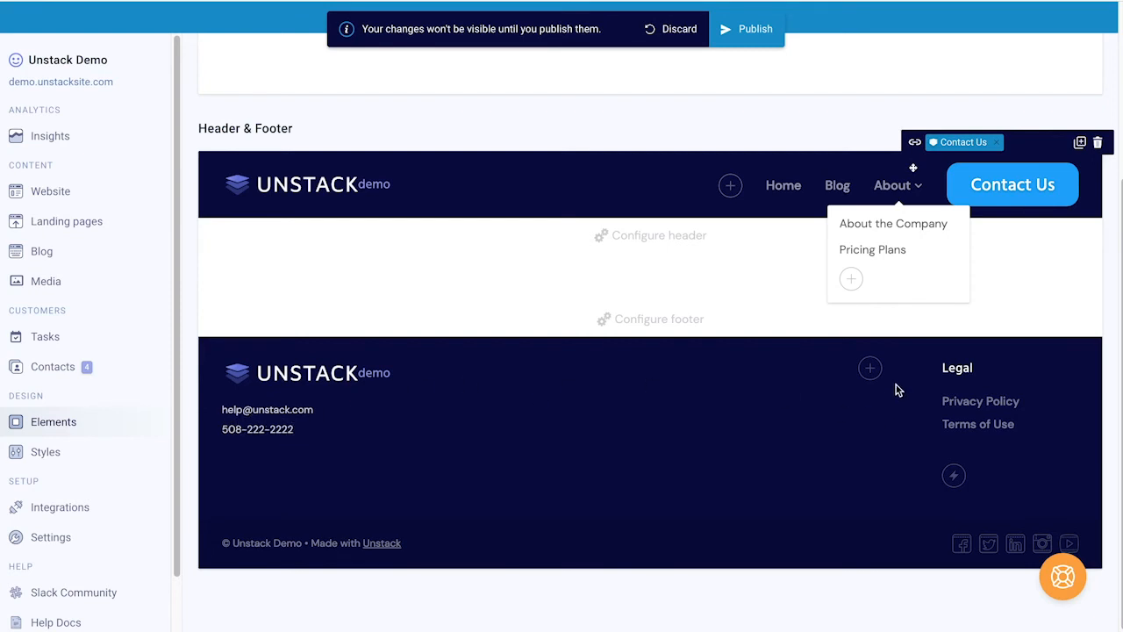
pyautogui.click(956, 368)
pyautogui.click(877, 375)
# Step: Title the new footer column Resources and add a Blog link to the Unstack Demo Blog
pyautogui.write('Resources')
pyautogui.doubleClick(803, 363)
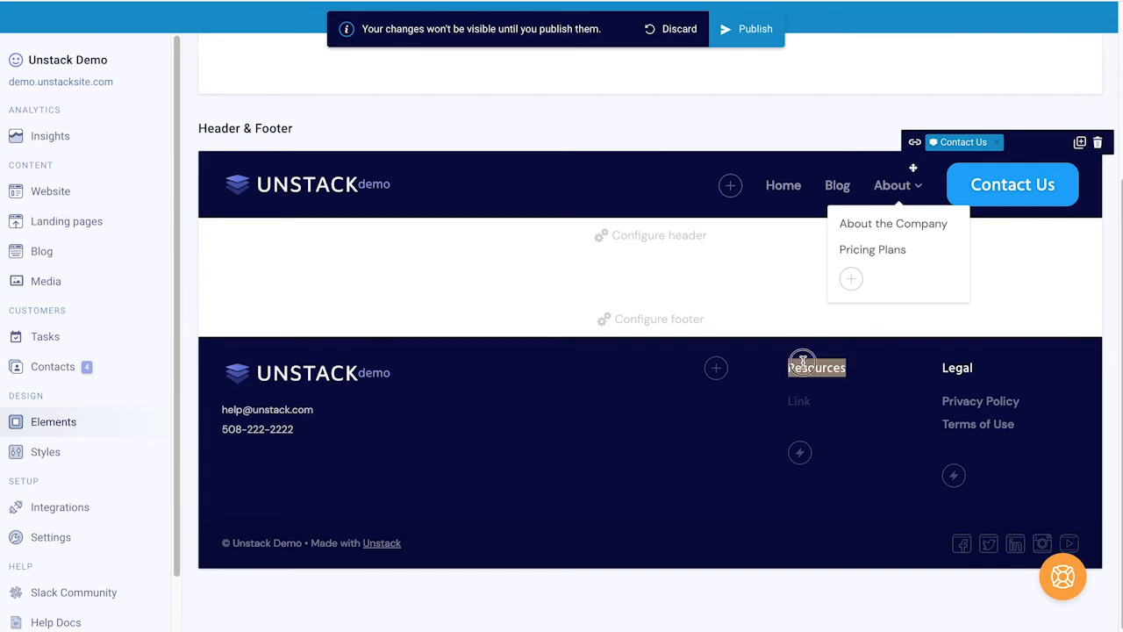
pyautogui.click(825, 376)
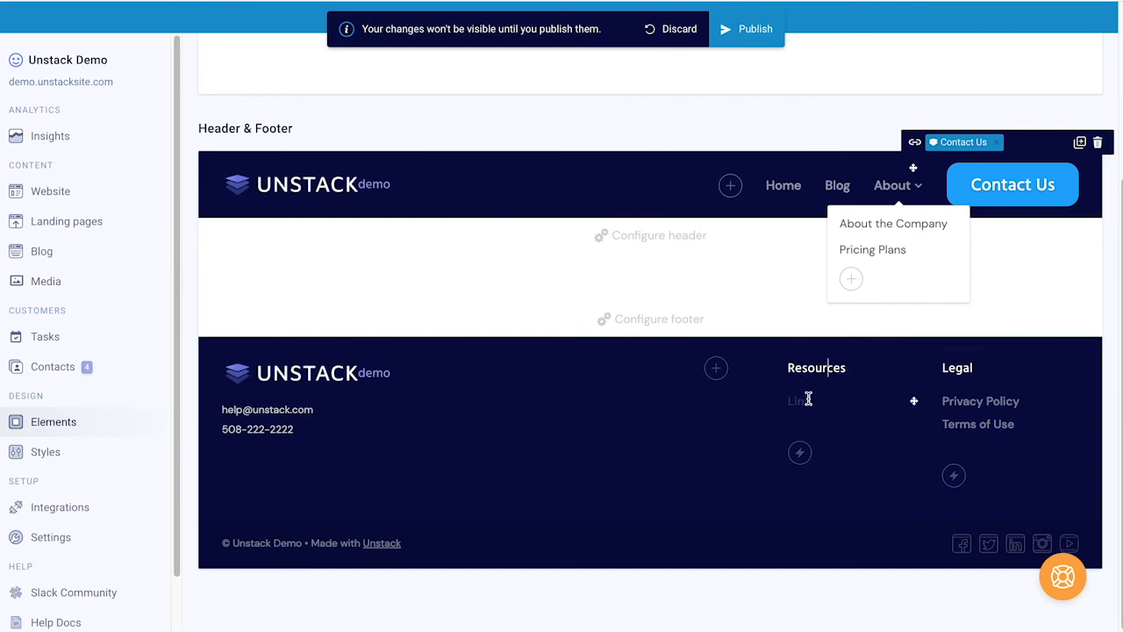
pyautogui.click(803, 401)
pyautogui.write('Blog')
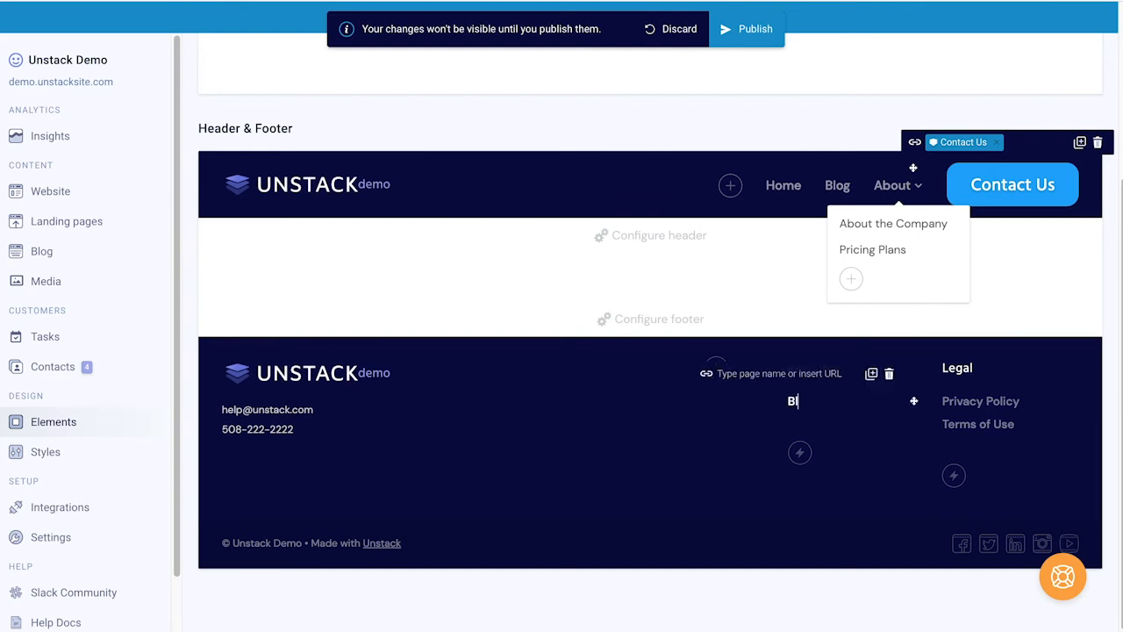
pyautogui.click(807, 373)
pyautogui.write('blog')
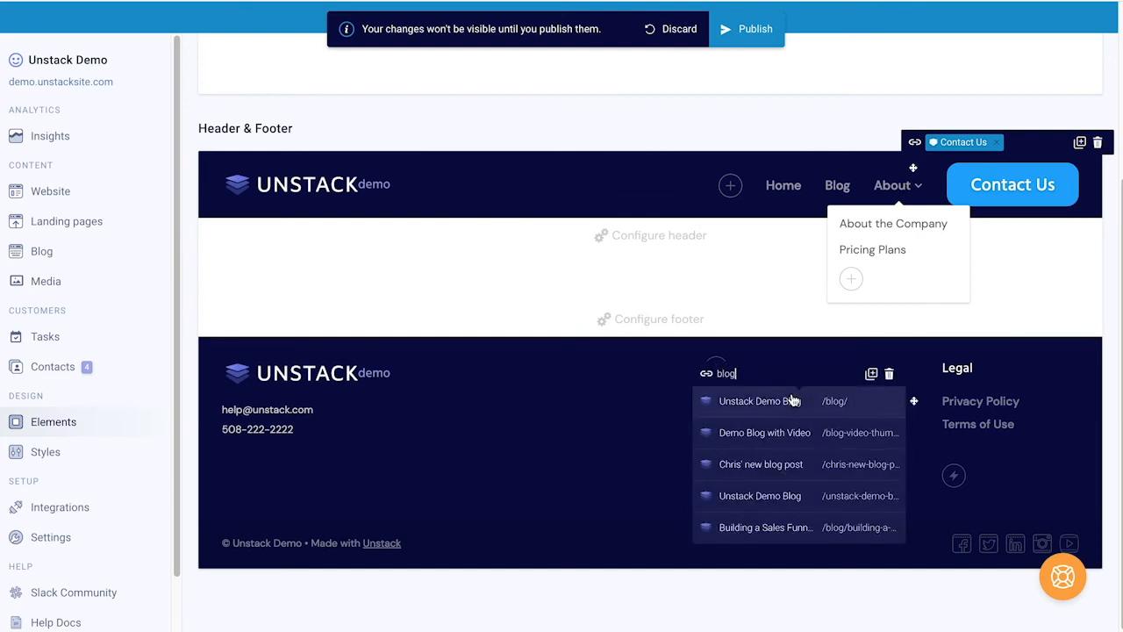
pyautogui.click(784, 400)
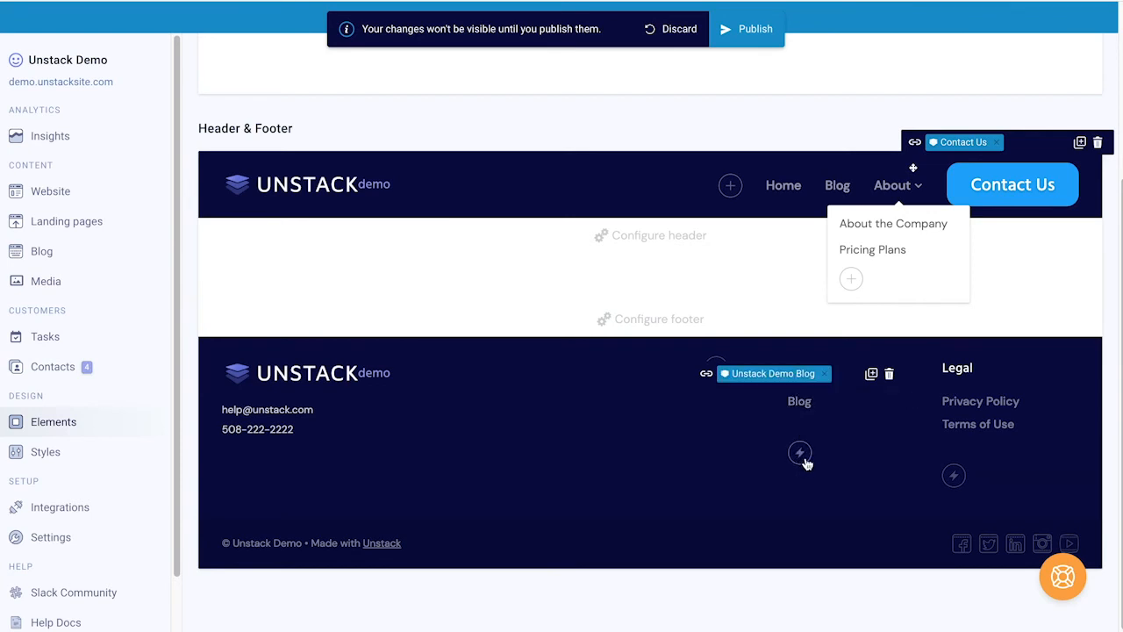
# Step: Add an About the Company link under Blog pointing to the About us page
pyautogui.click(800, 454)
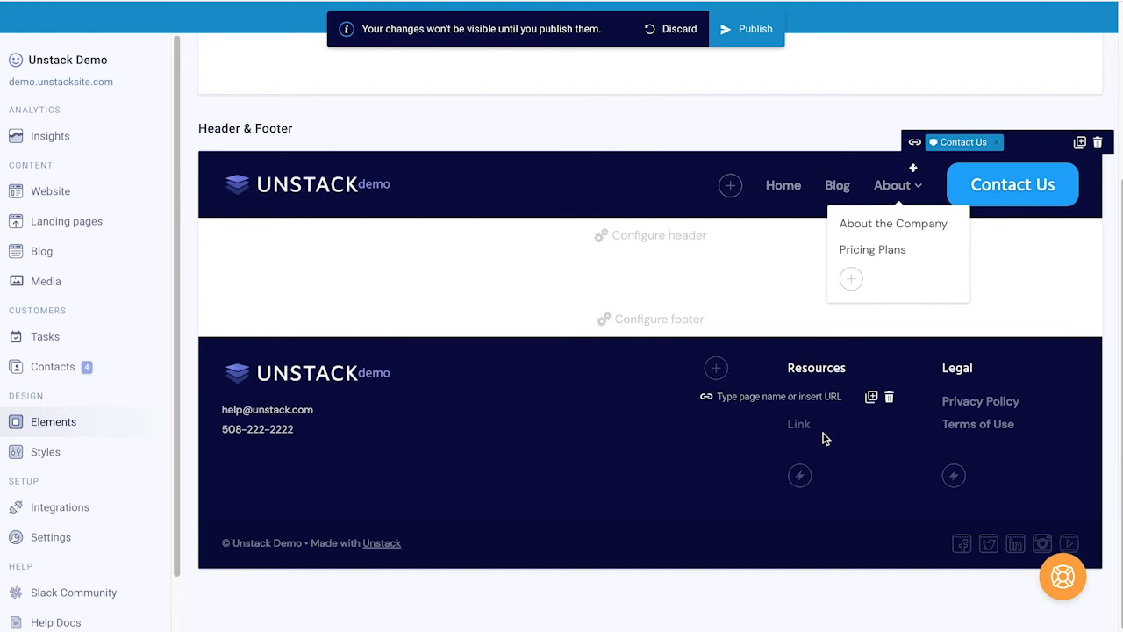
pyautogui.write('About the Company')
pyautogui.click(795, 396)
pyautogui.write('about')
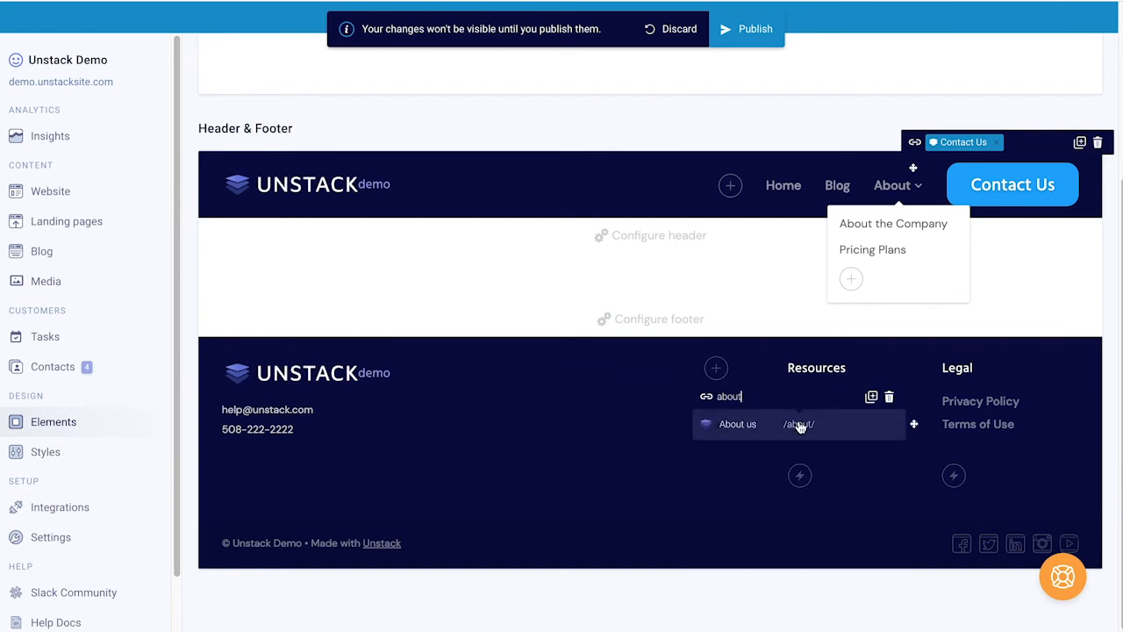
pyautogui.click(763, 425)
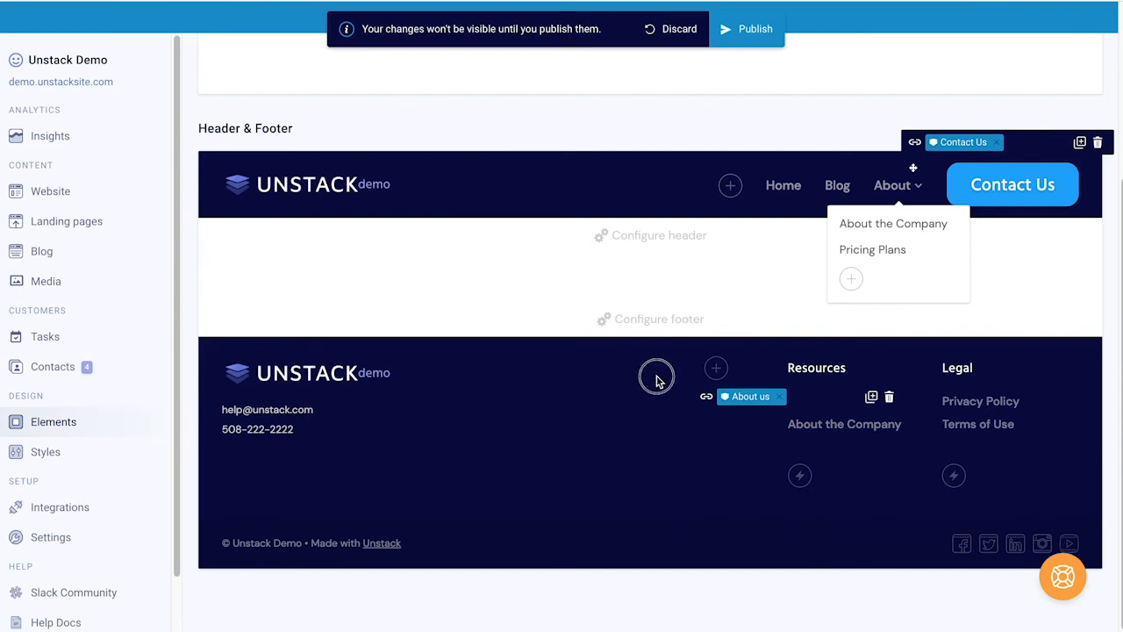
pyautogui.click(768, 360)
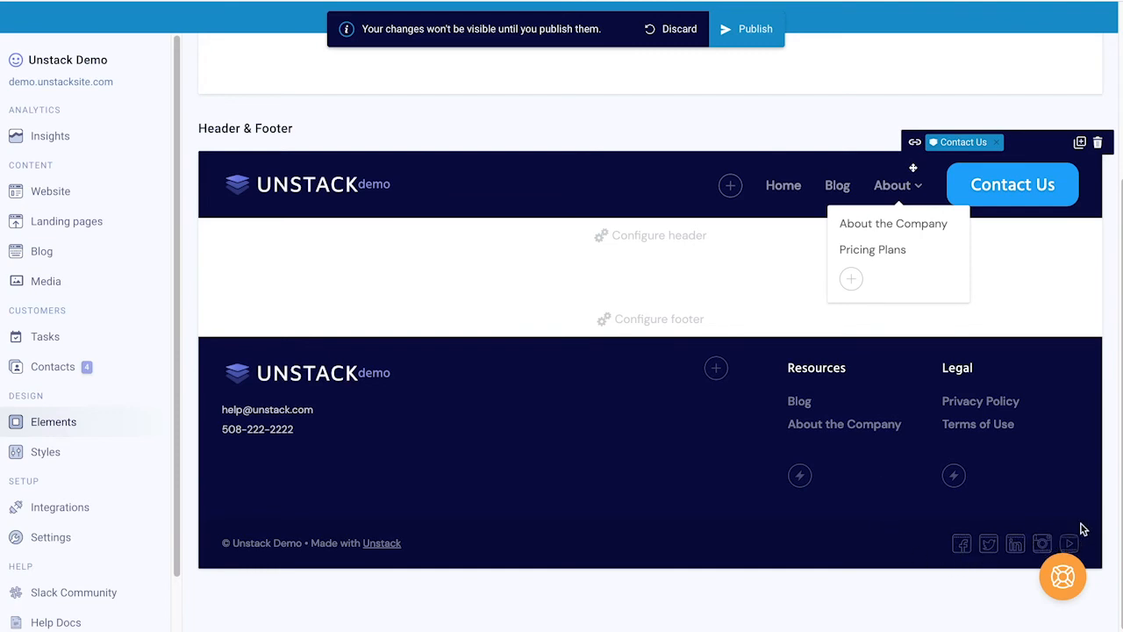
pyautogui.click(962, 545)
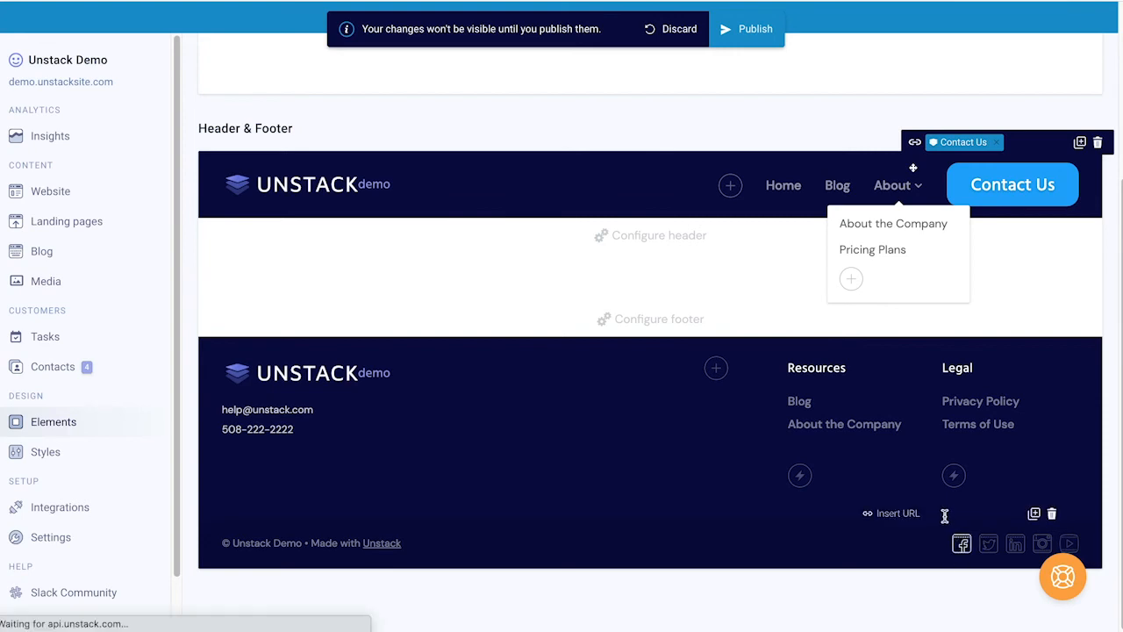
pyautogui.write('https://')
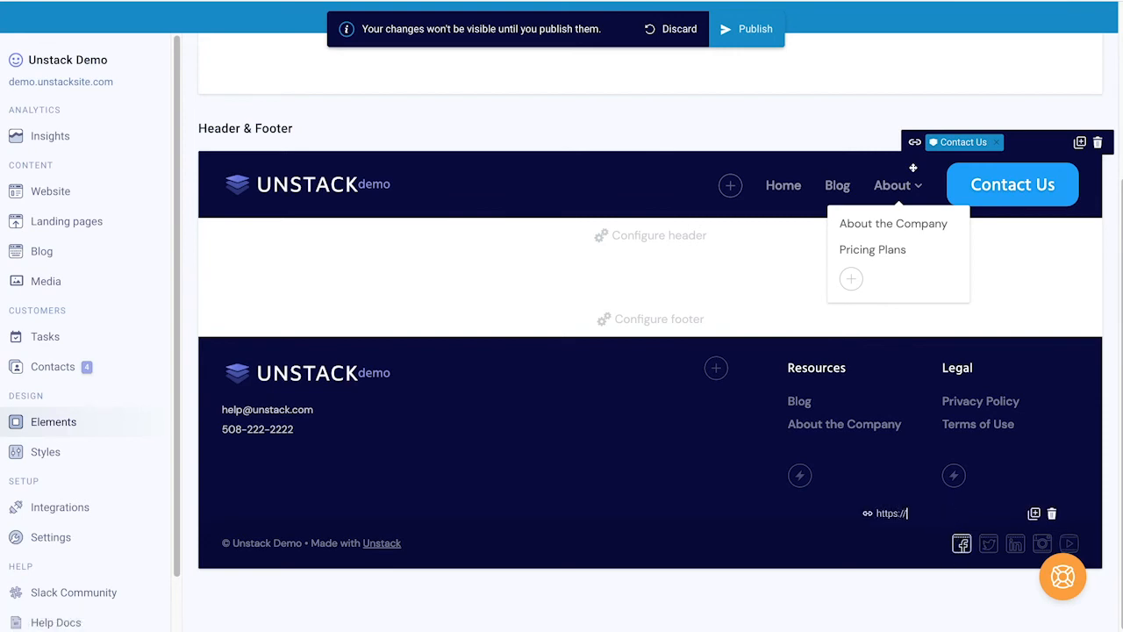
pyautogui.write('facebook.com')
pyautogui.click(989, 544)
pyautogui.write('ht')
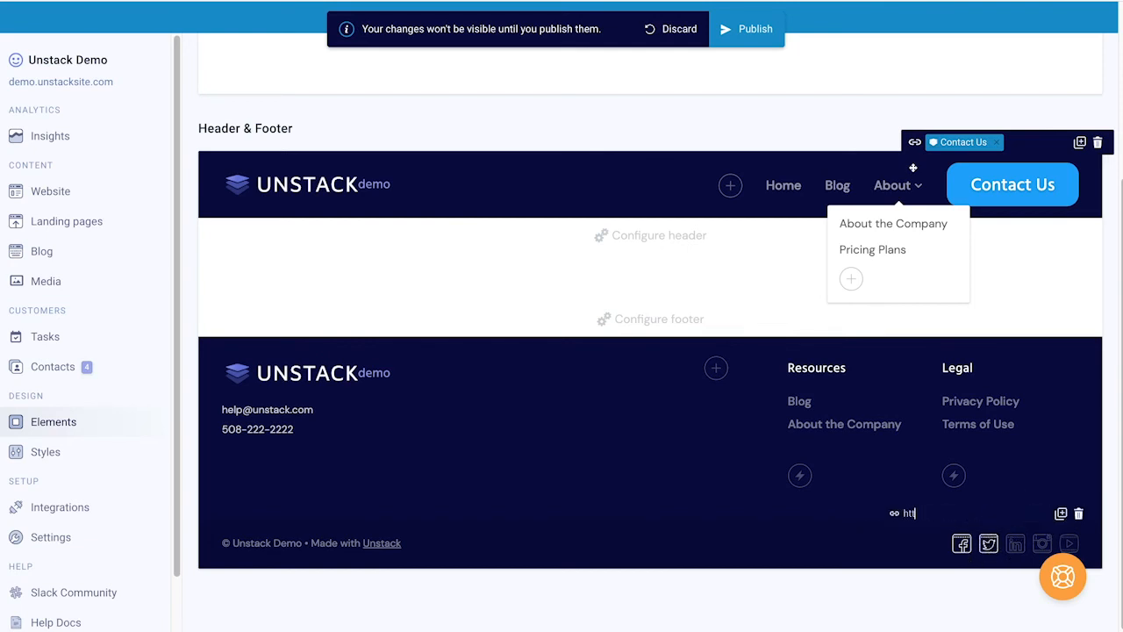
pyautogui.write('tps://twitter.com')
# Step: Discard all unpublished header and footer changes
pyautogui.click(750, 37)
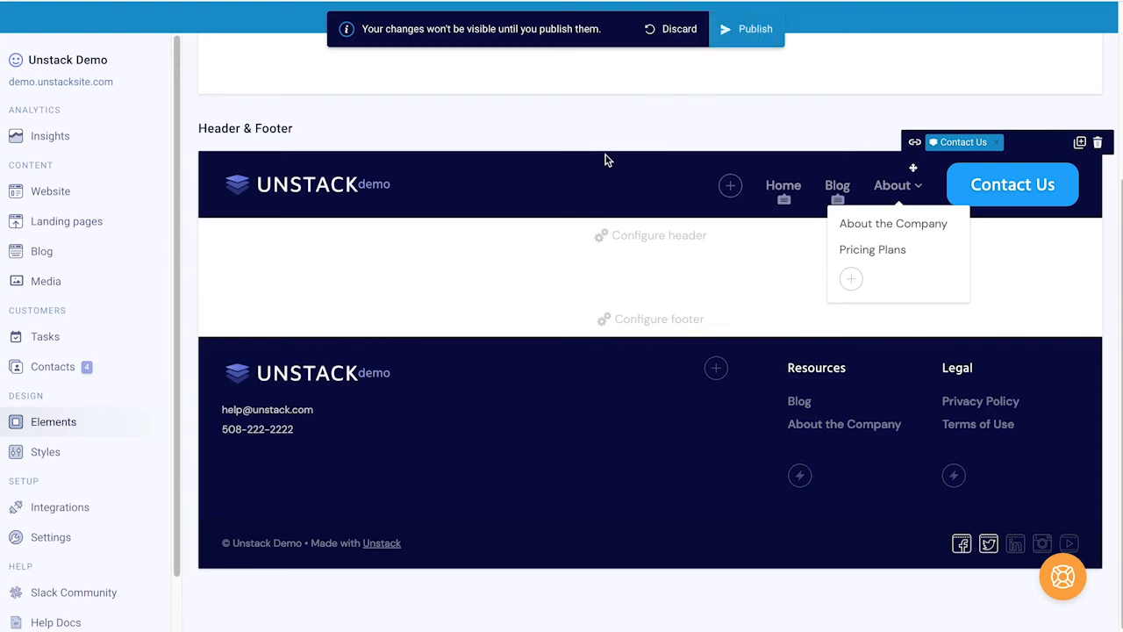
pyautogui.scroll(3, 605, 161)
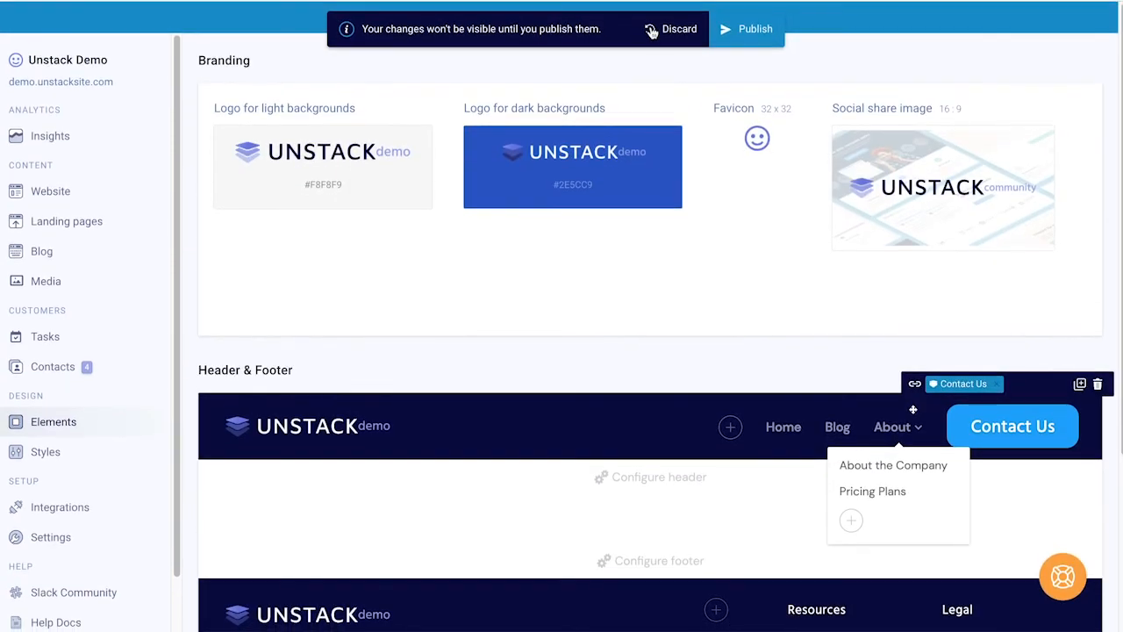
pyautogui.click(666, 29)
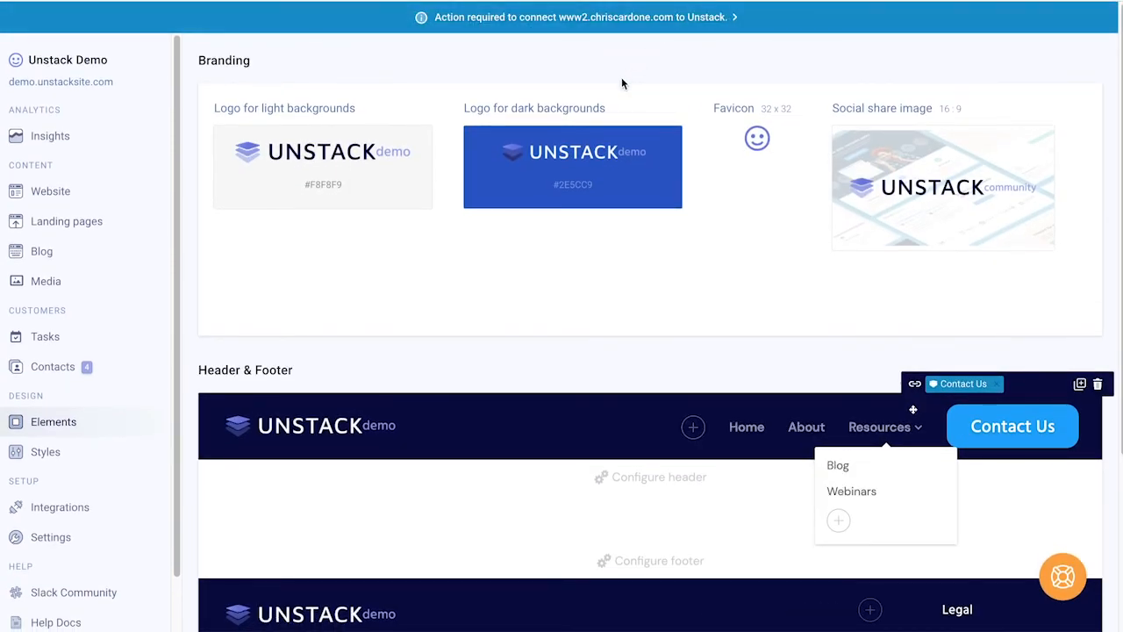
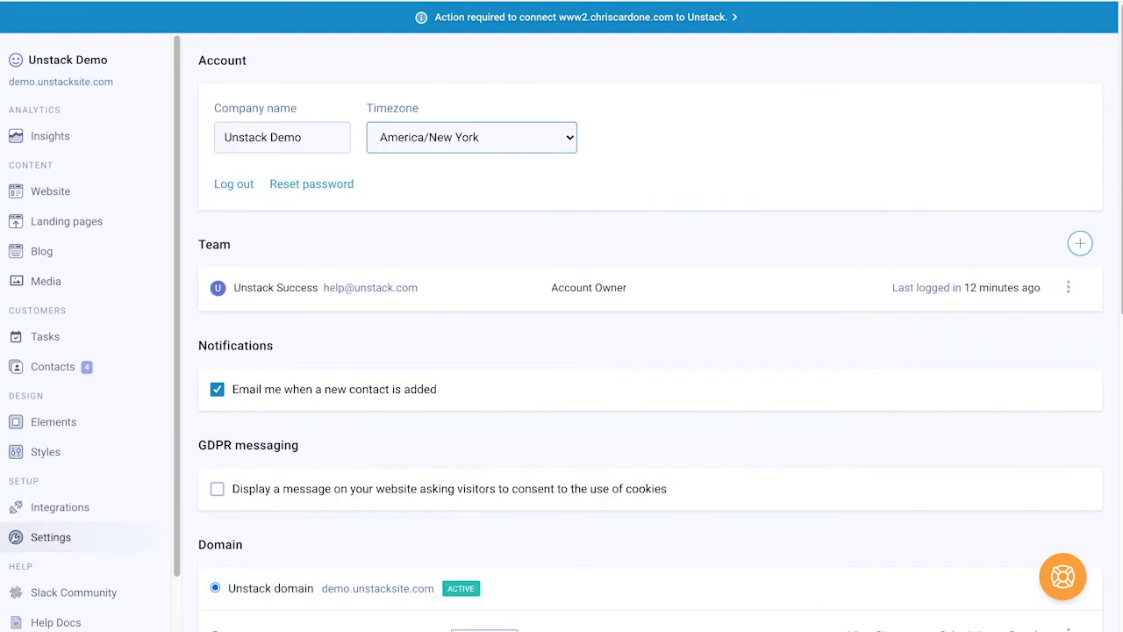
# Step: Sample the top banner's blue with ColorZilla, then go to the site's Styles page
pyautogui.click(1026, 3)
pyautogui.click(896, 107)
pyautogui.click(930, 9)
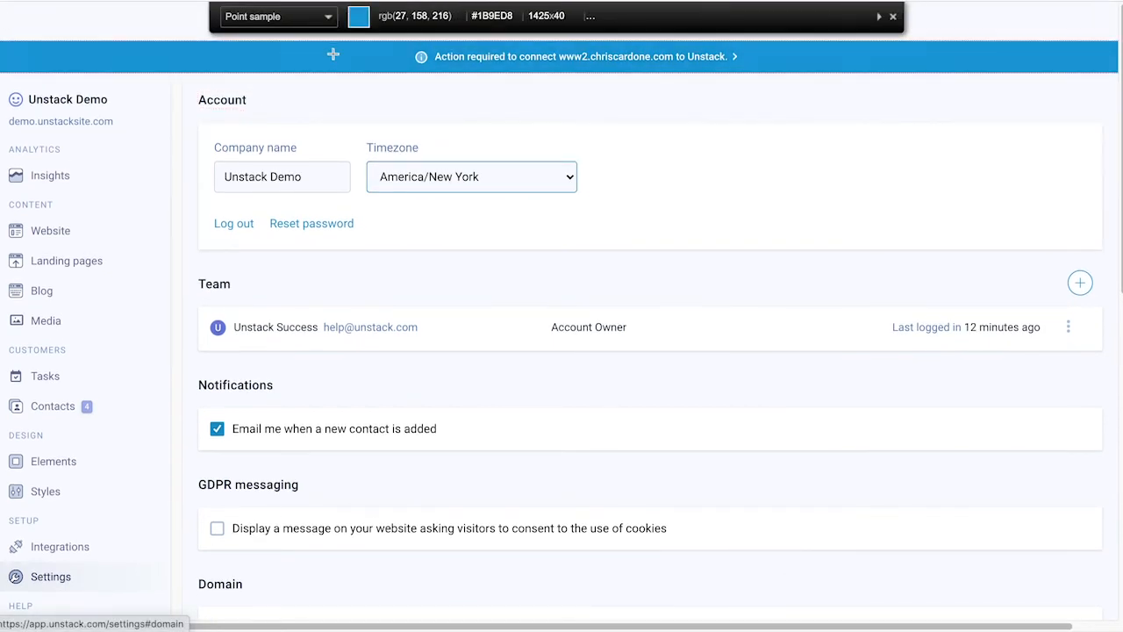
pyautogui.click(892, 16)
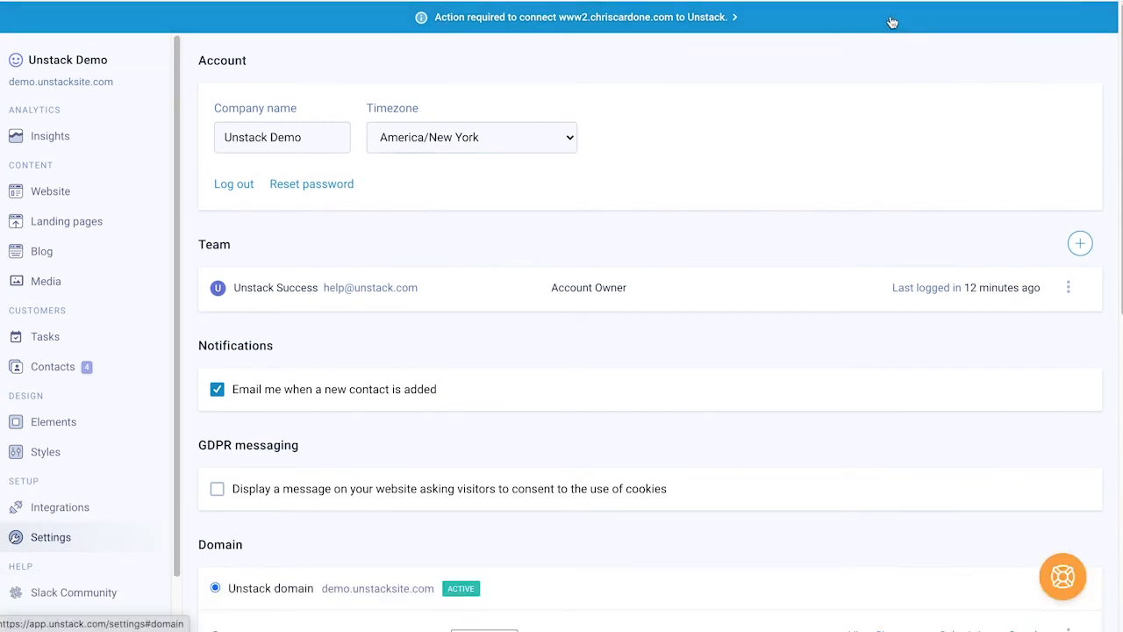
pyautogui.click(230, 1)
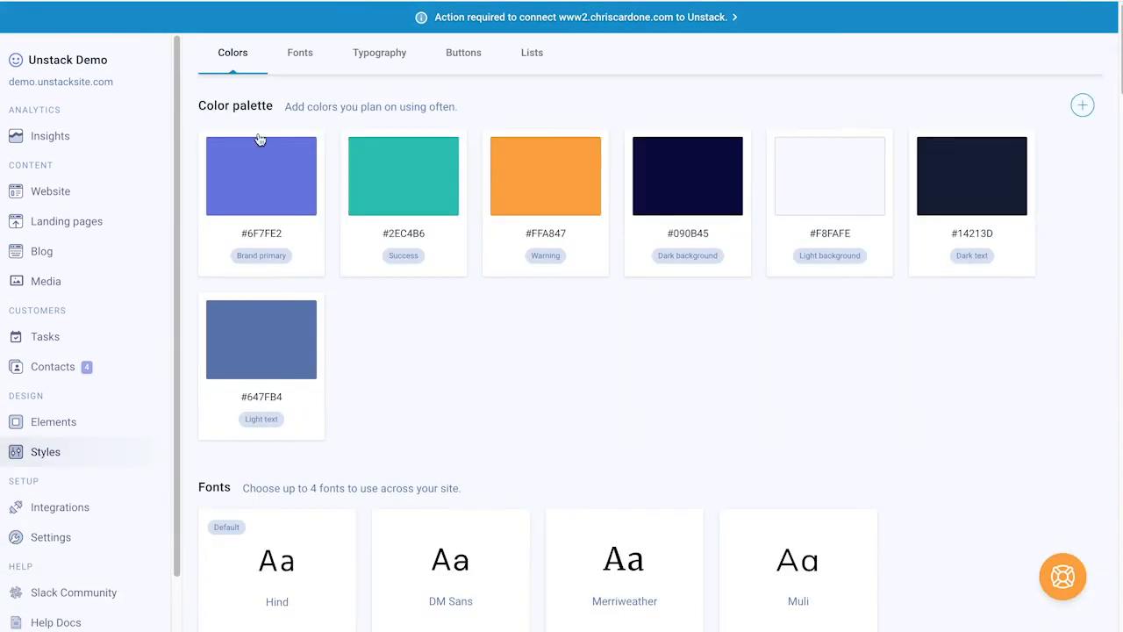
pyautogui.click(254, 193)
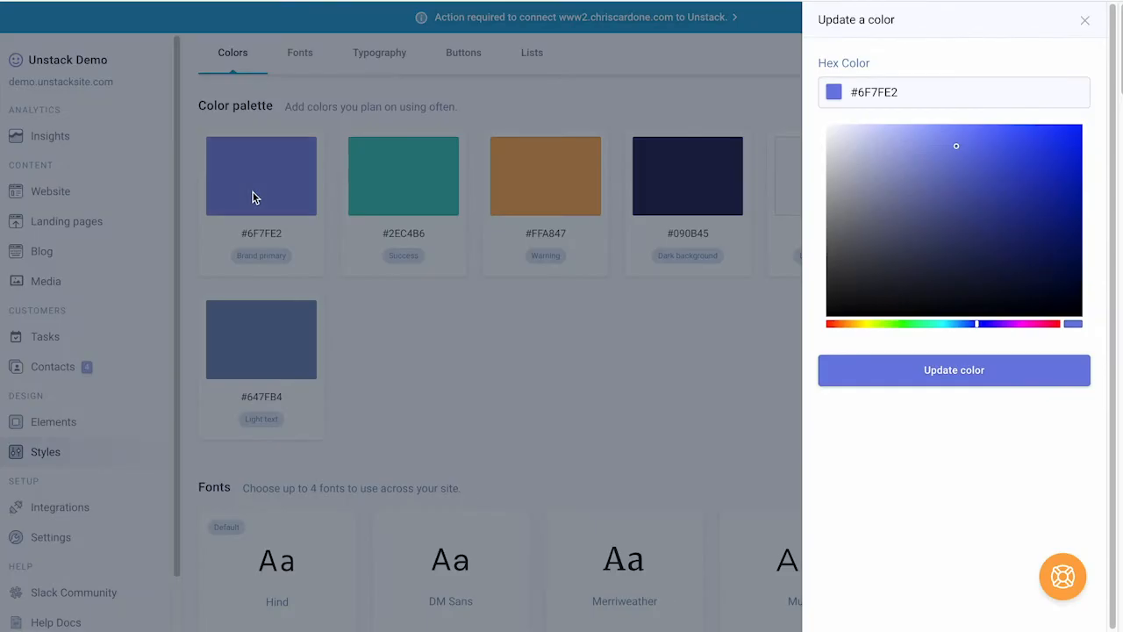
pyautogui.click(879, 93)
pyautogui.tripleClick(879, 93)
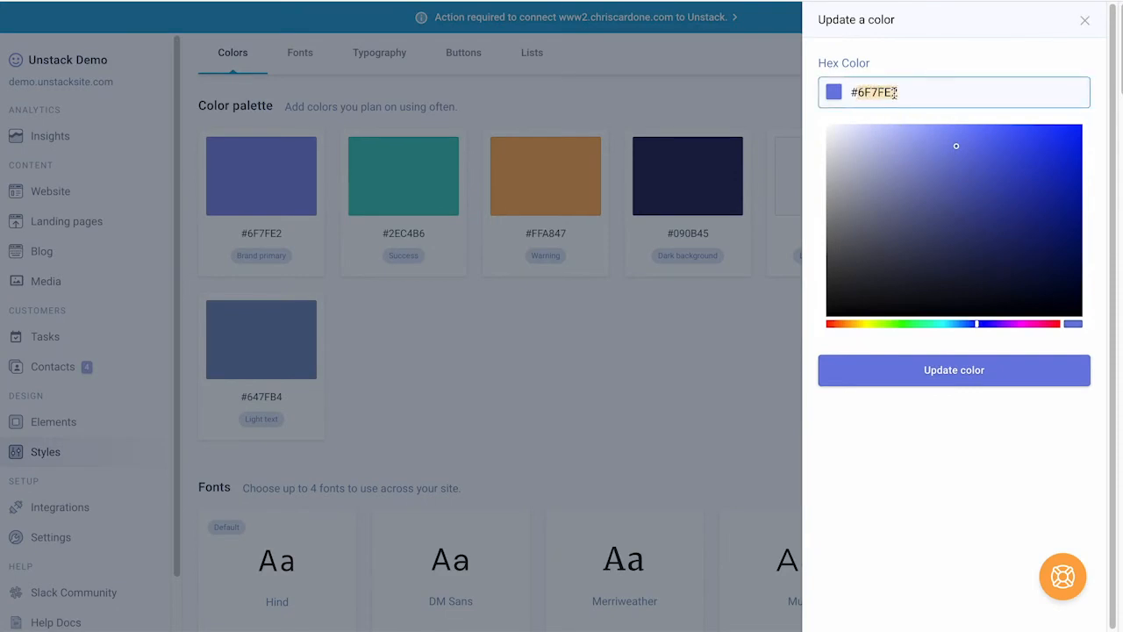
pyautogui.click(1085, 19)
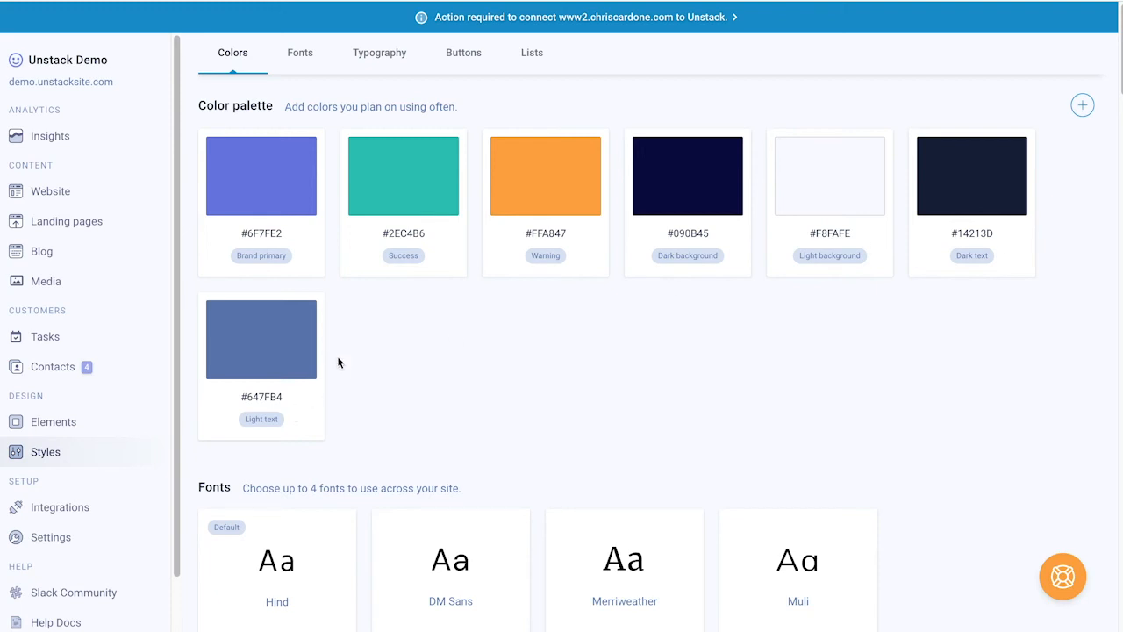
pyautogui.scroll(-3, 413, 361)
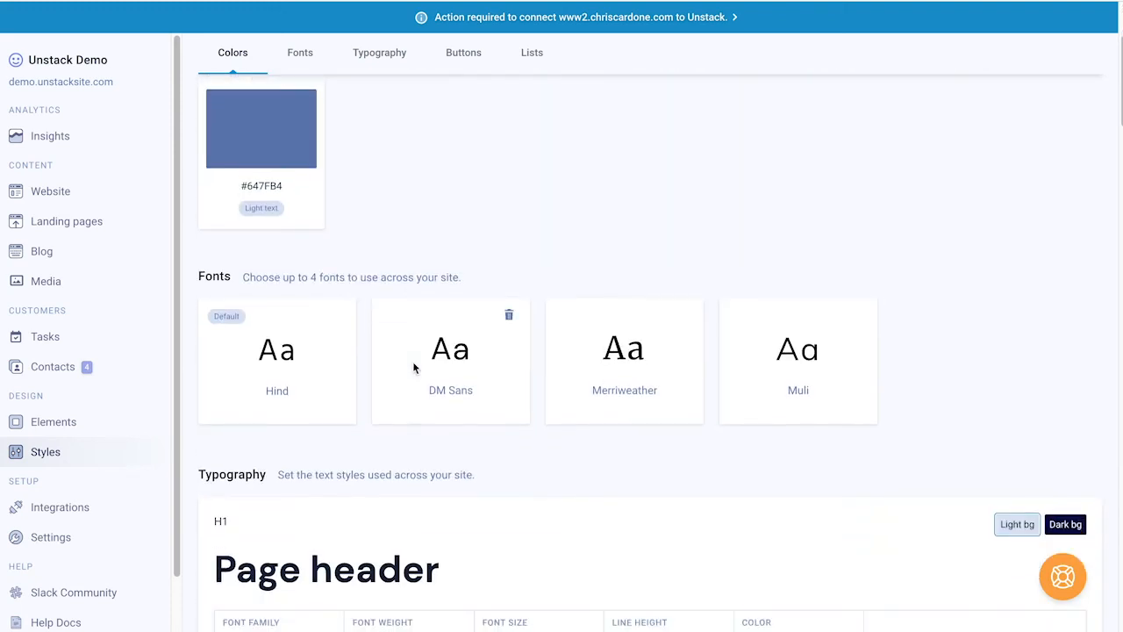
pyautogui.scroll(2, 414, 367)
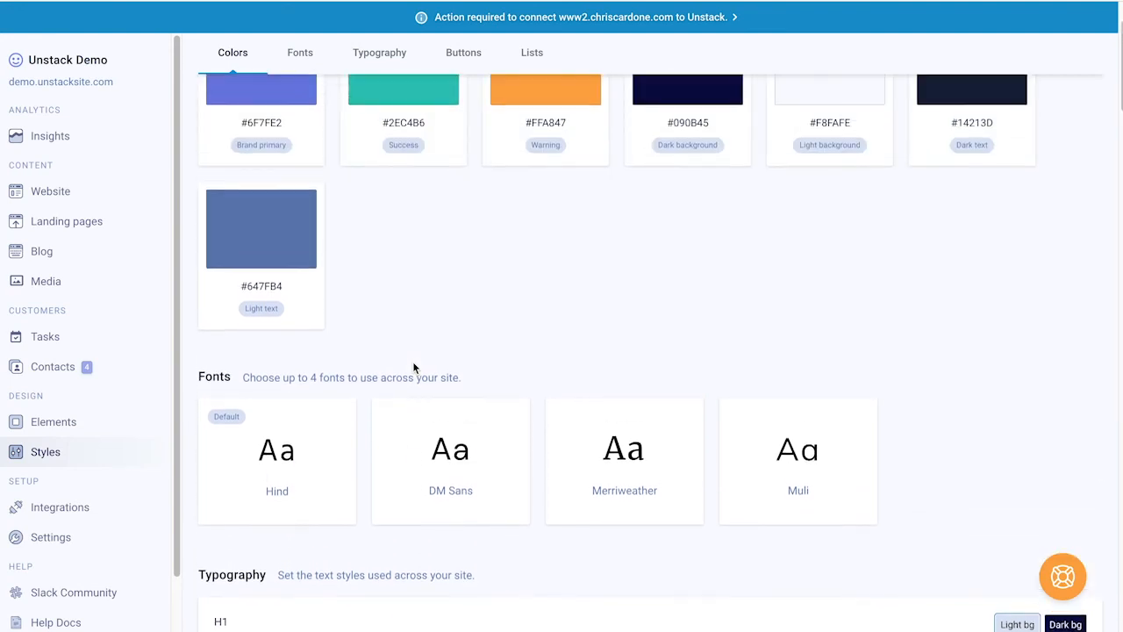
pyautogui.scroll(2, 414, 367)
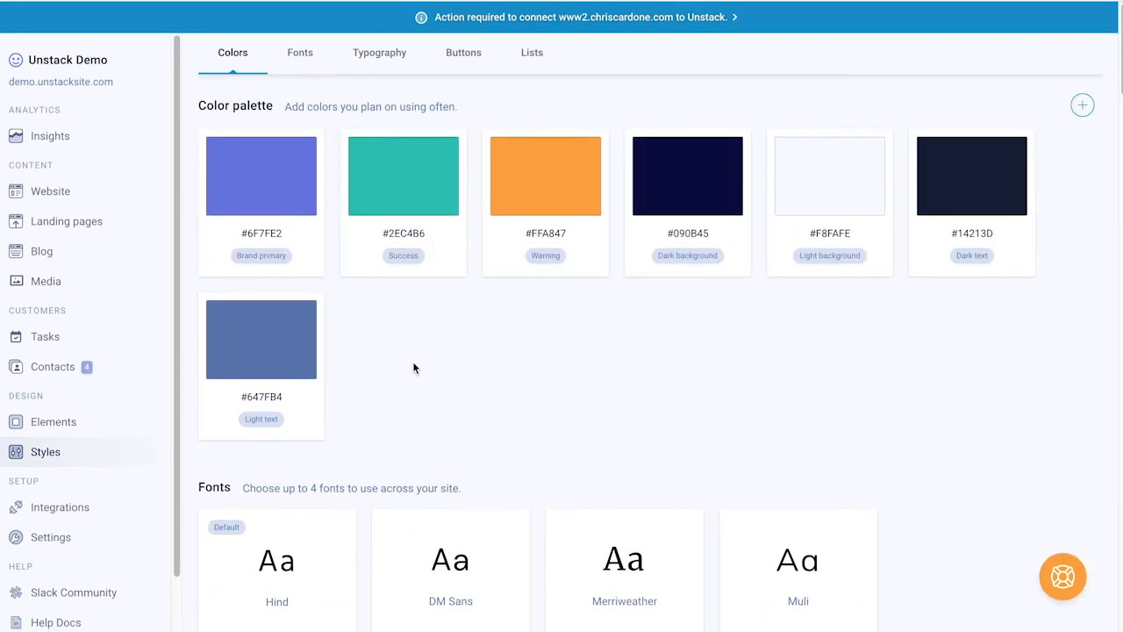
pyautogui.scroll(-3, 414, 366)
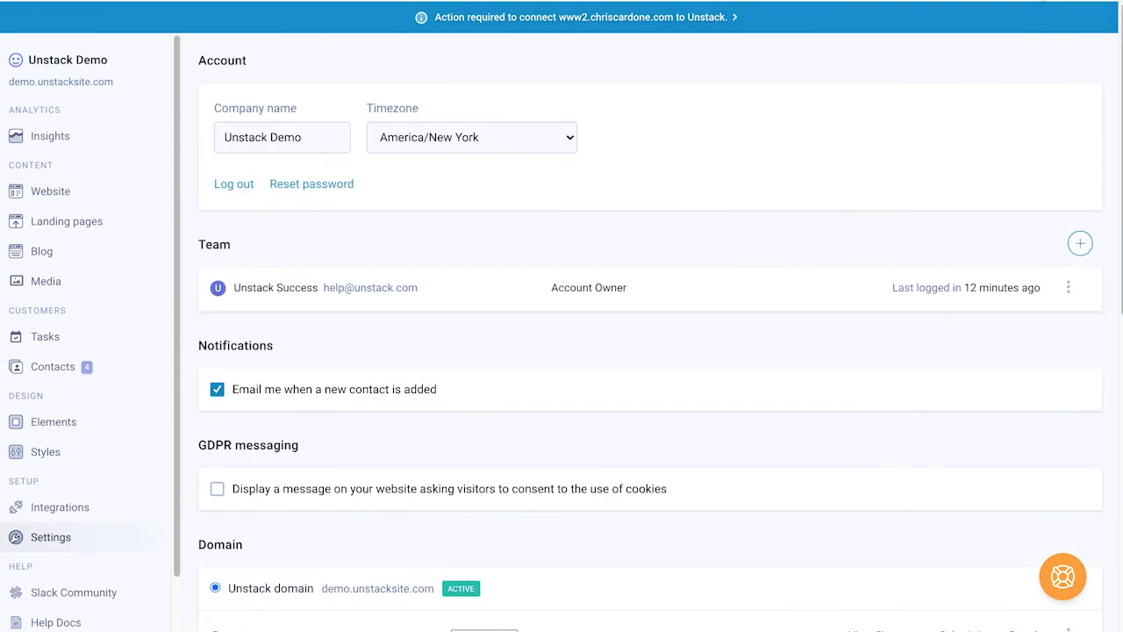
pyautogui.click(1039, 2)
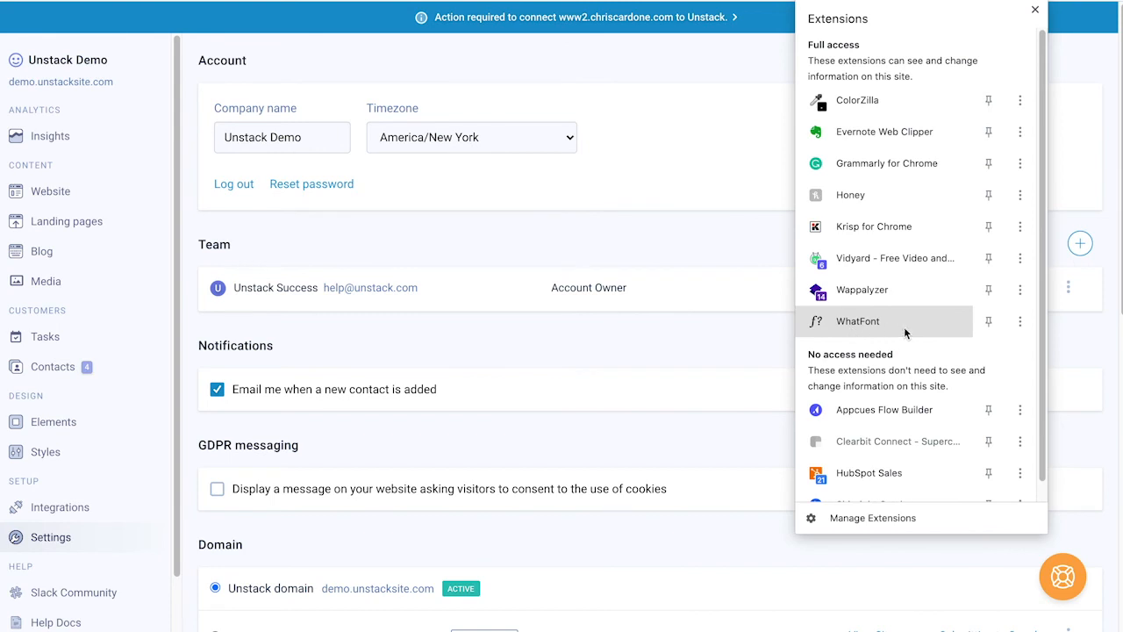
pyautogui.click(837, 322)
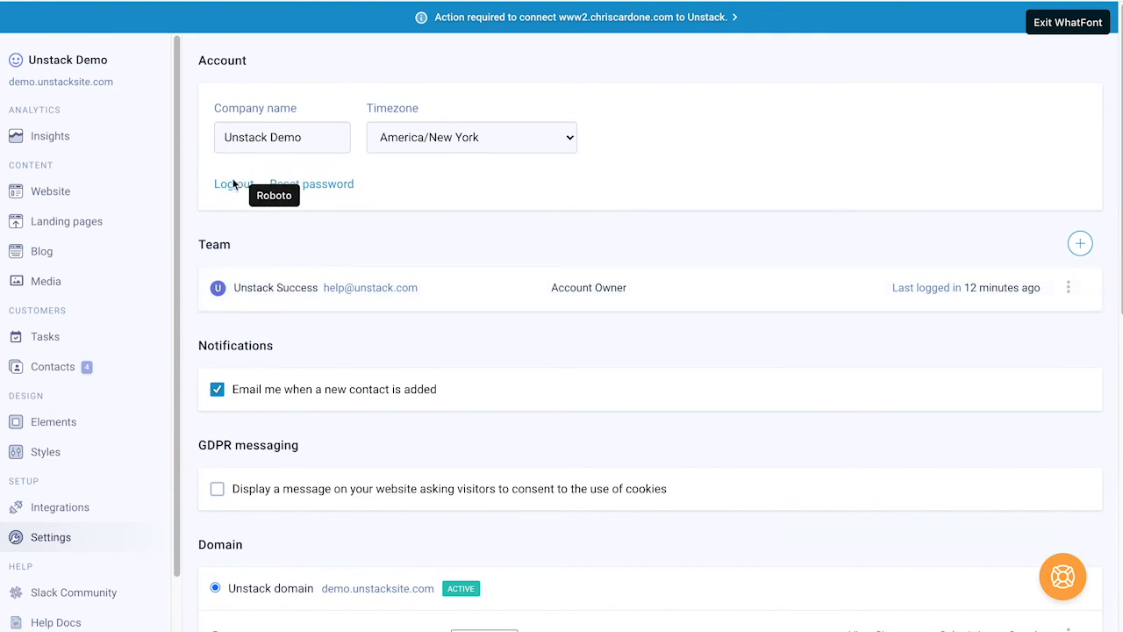
pyautogui.click(1037, 21)
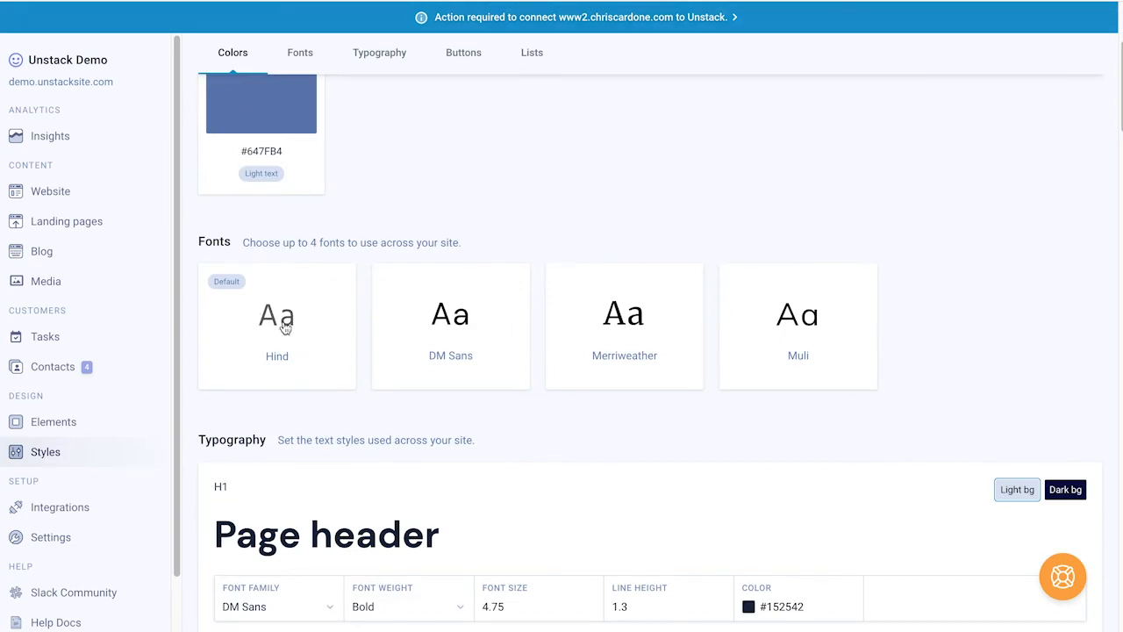
# Step: Swap the Hind font slot for Bitter from the Available fonts list
pyautogui.click(611, 320)
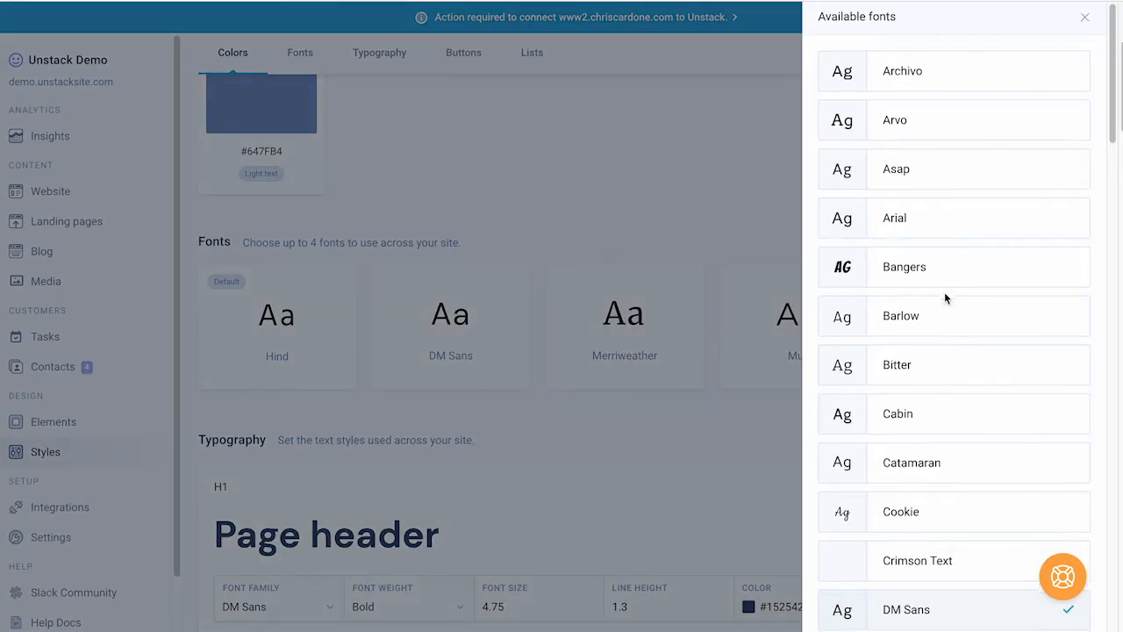
pyautogui.scroll(-1, 944, 294)
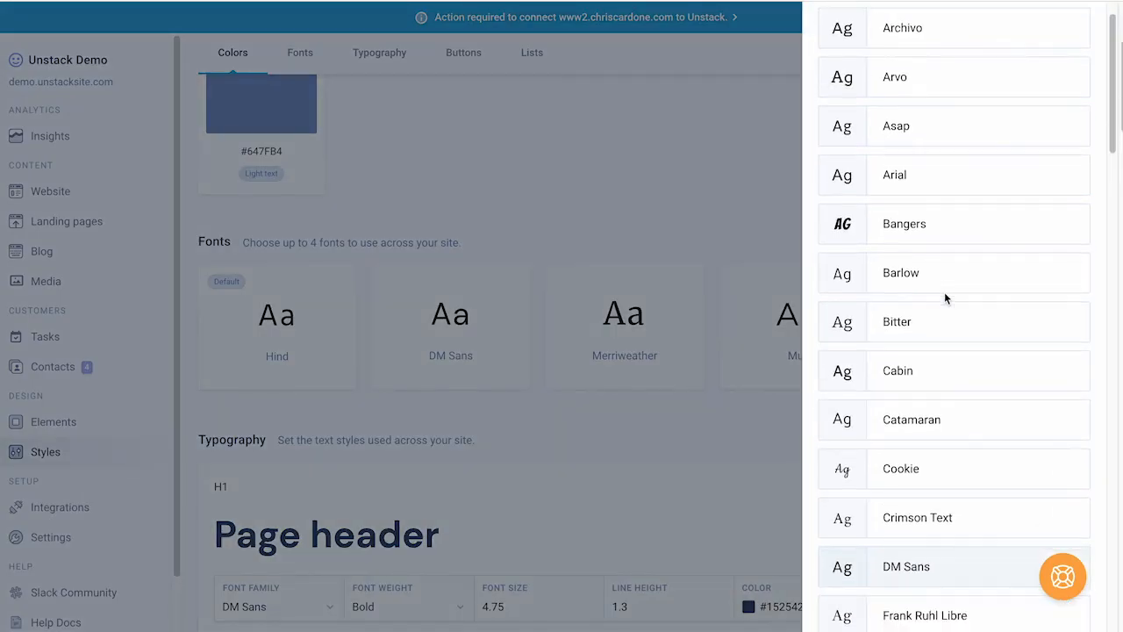
pyautogui.click(893, 322)
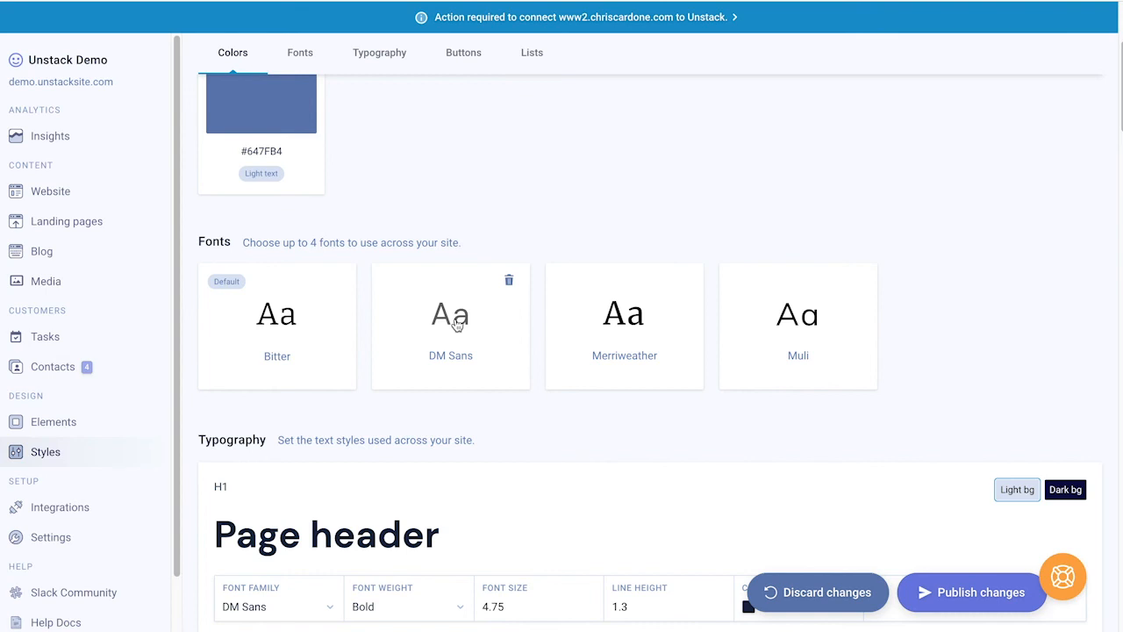
pyautogui.scroll(-2, 463, 420)
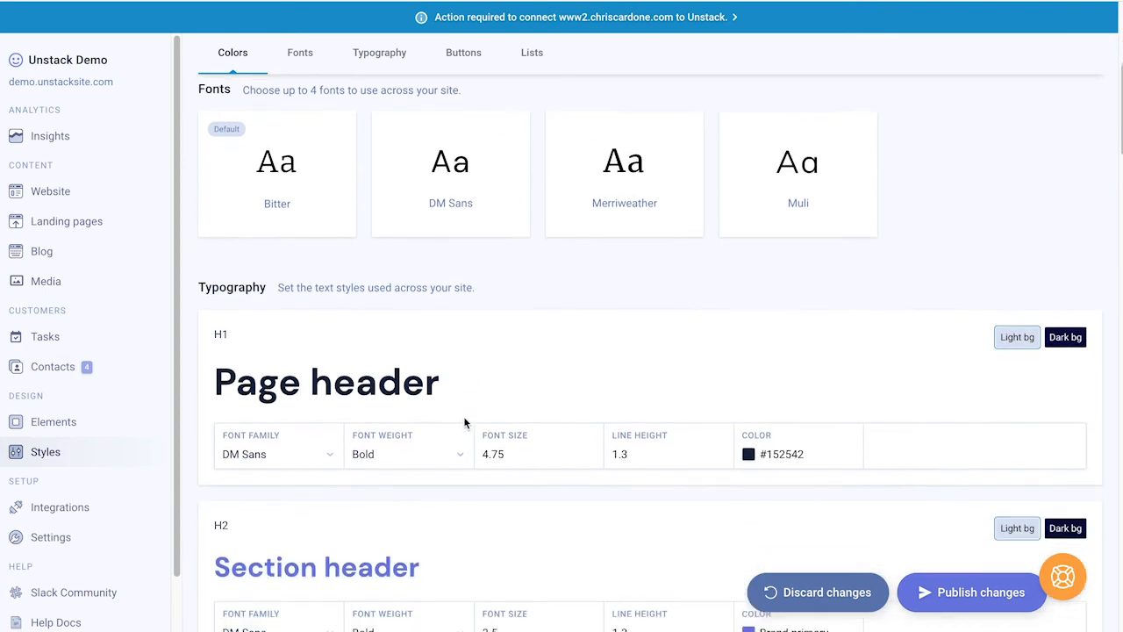
pyautogui.scroll(-2, 465, 424)
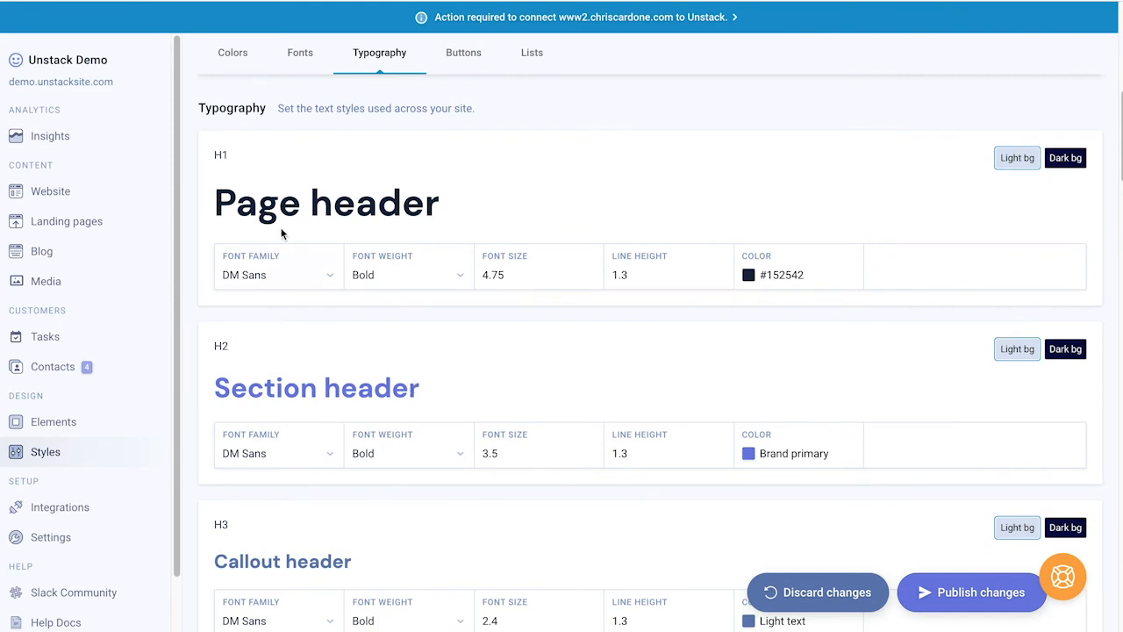
pyautogui.doubleClick(218, 157)
pyautogui.click(238, 166)
pyautogui.tripleClick(258, 210)
pyautogui.click(273, 212)
pyautogui.click(287, 282)
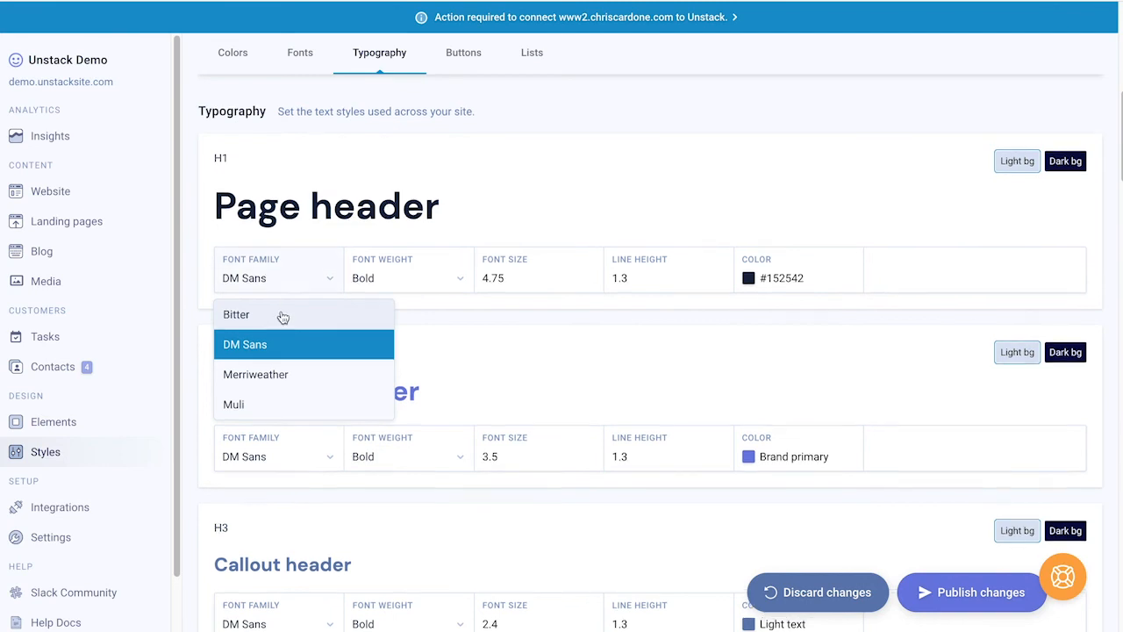
pyautogui.scroll(2, 281, 316)
pyautogui.scroll(-2, 282, 314)
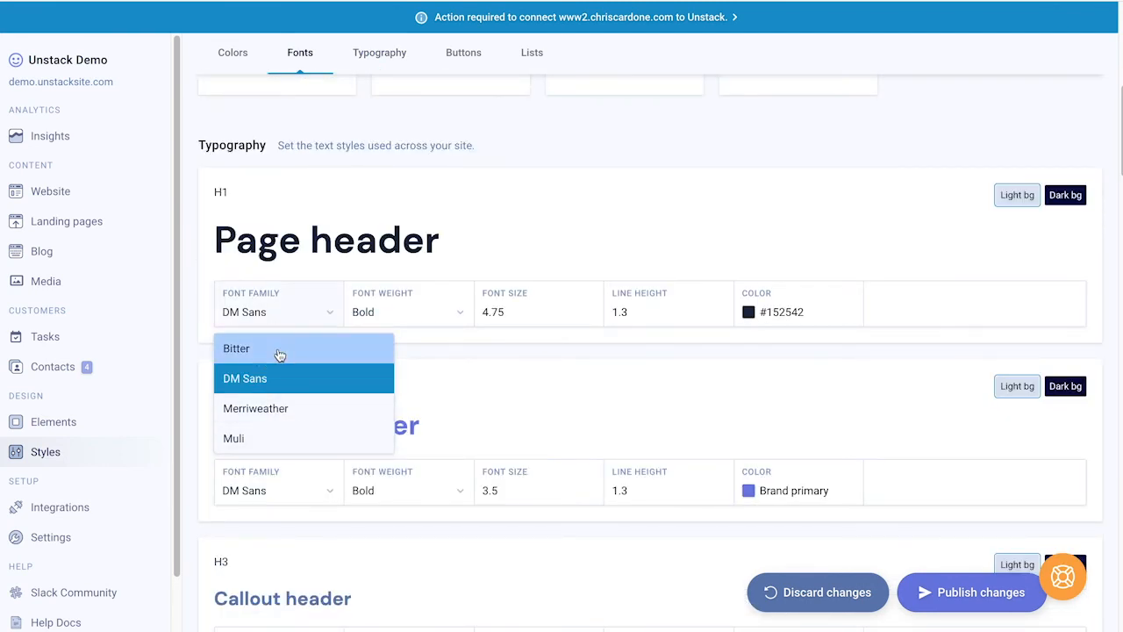
pyautogui.click(278, 348)
pyautogui.click(394, 315)
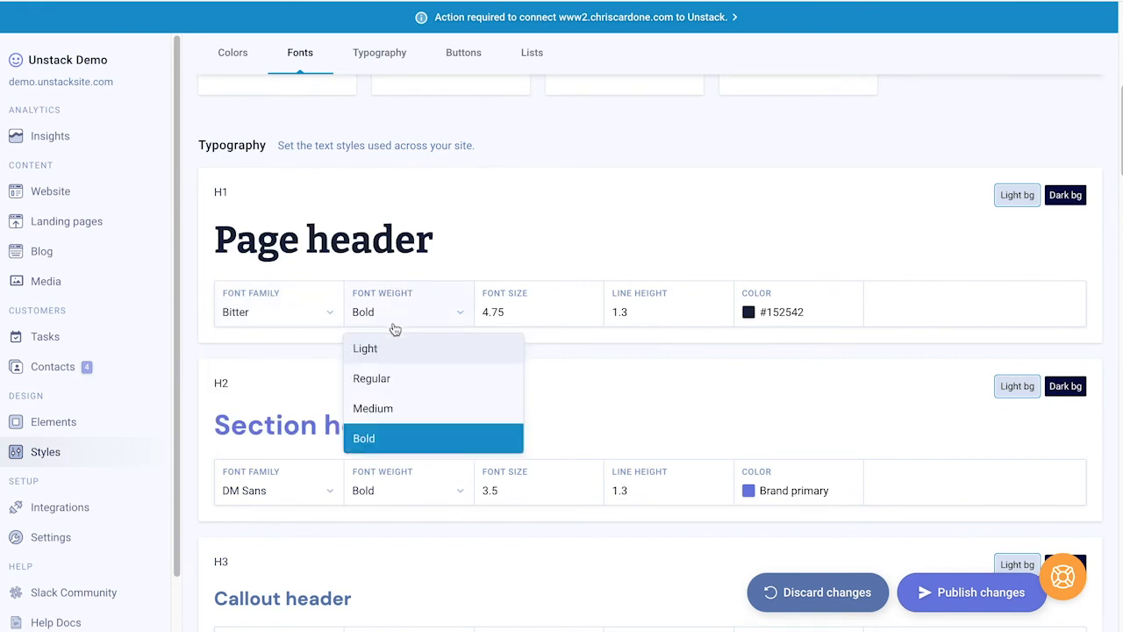
pyautogui.click(395, 408)
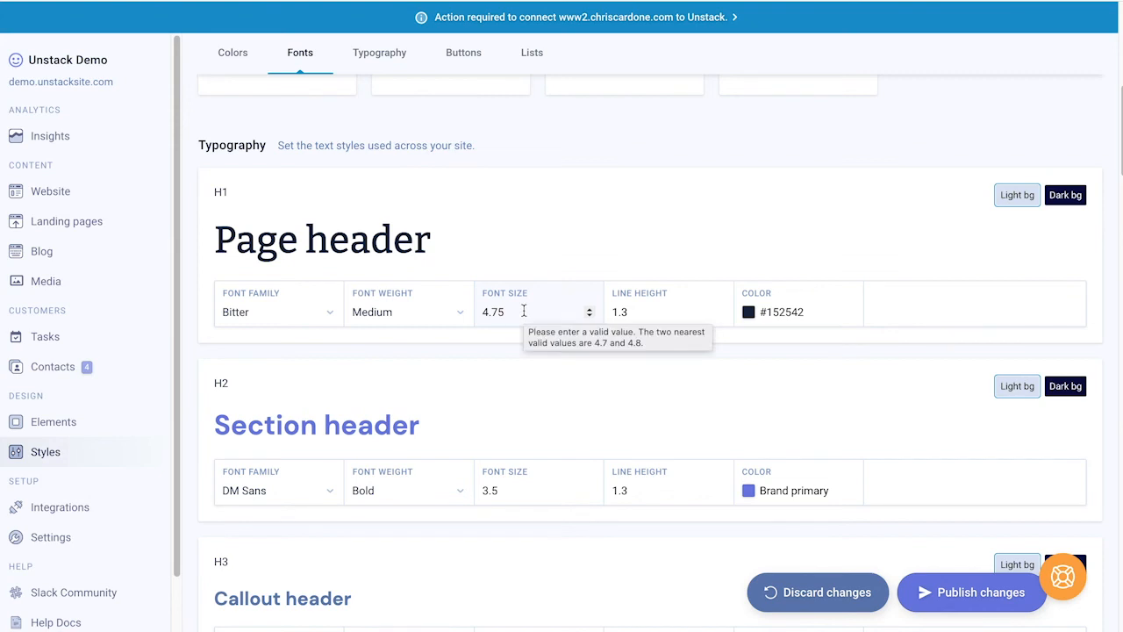
pyautogui.click(587, 315)
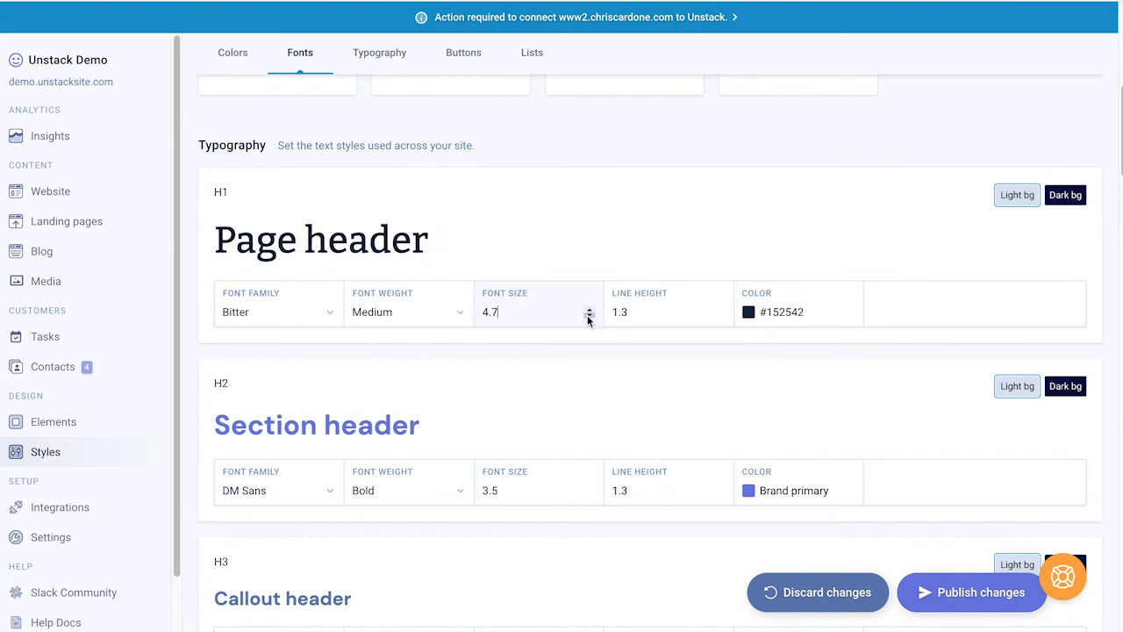
pyautogui.click(587, 316)
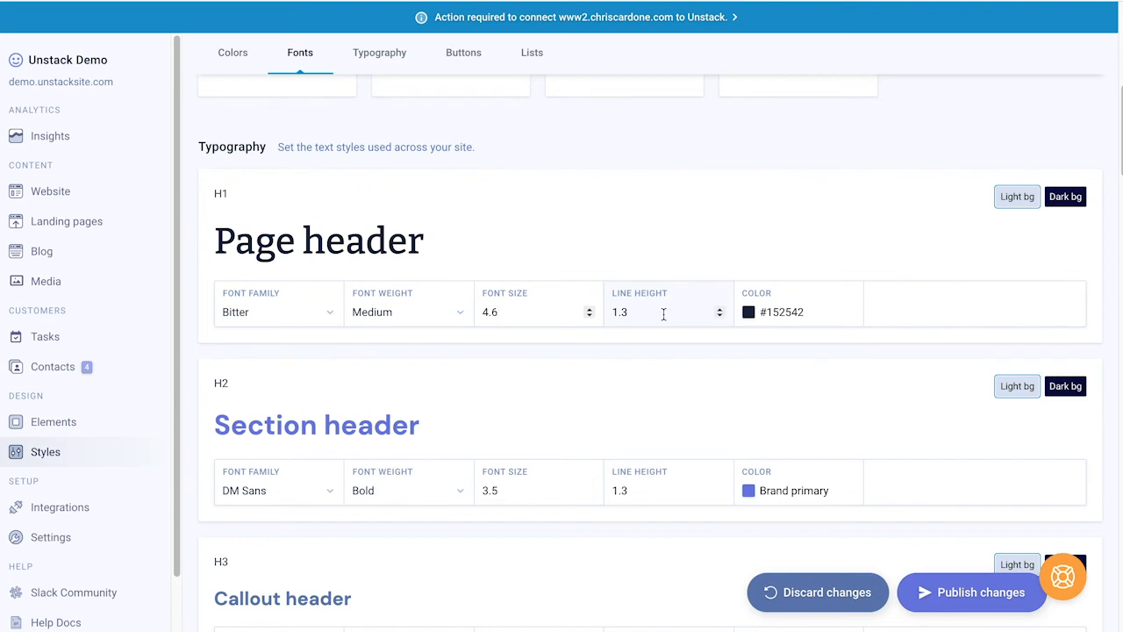
pyautogui.click(802, 309)
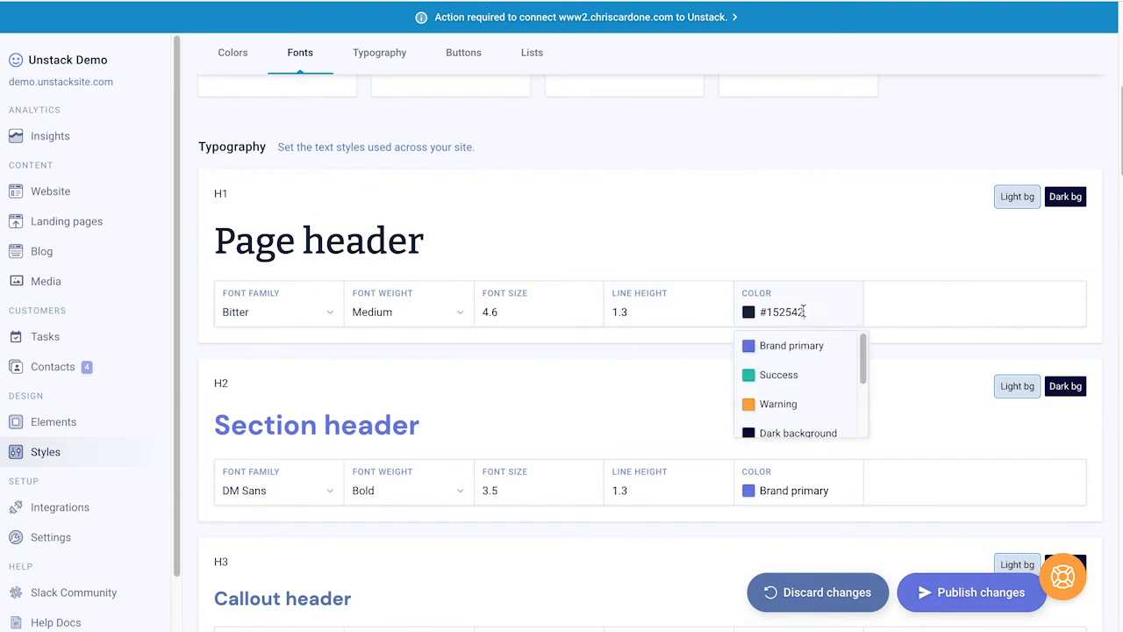
pyautogui.scroll(-3, 800, 369)
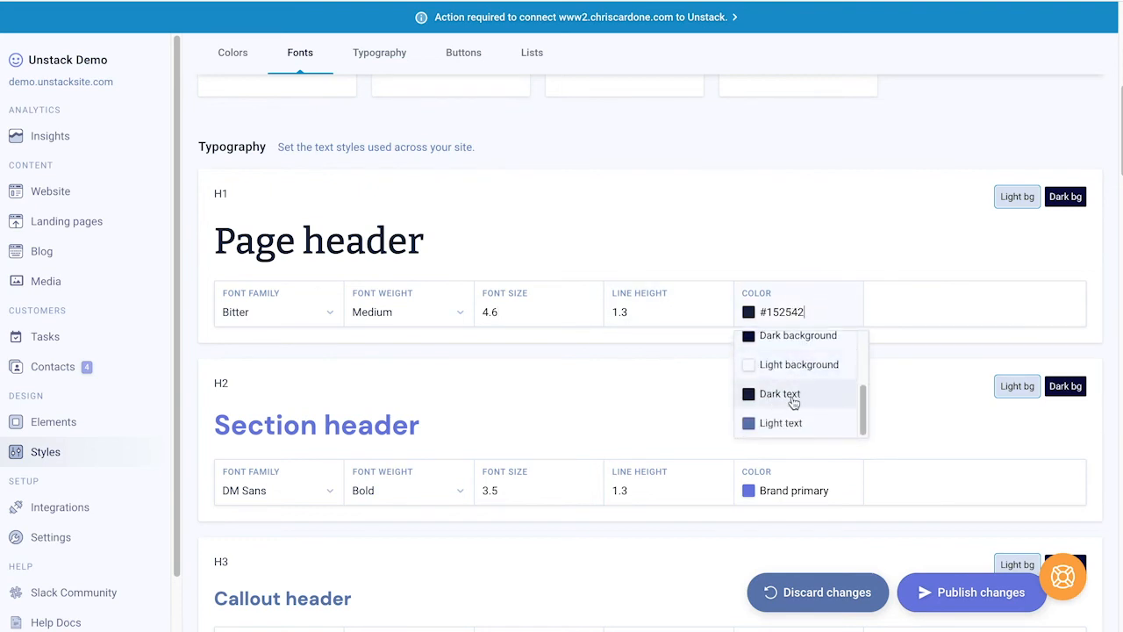
pyautogui.click(793, 400)
pyautogui.scroll(-2, 745, 399)
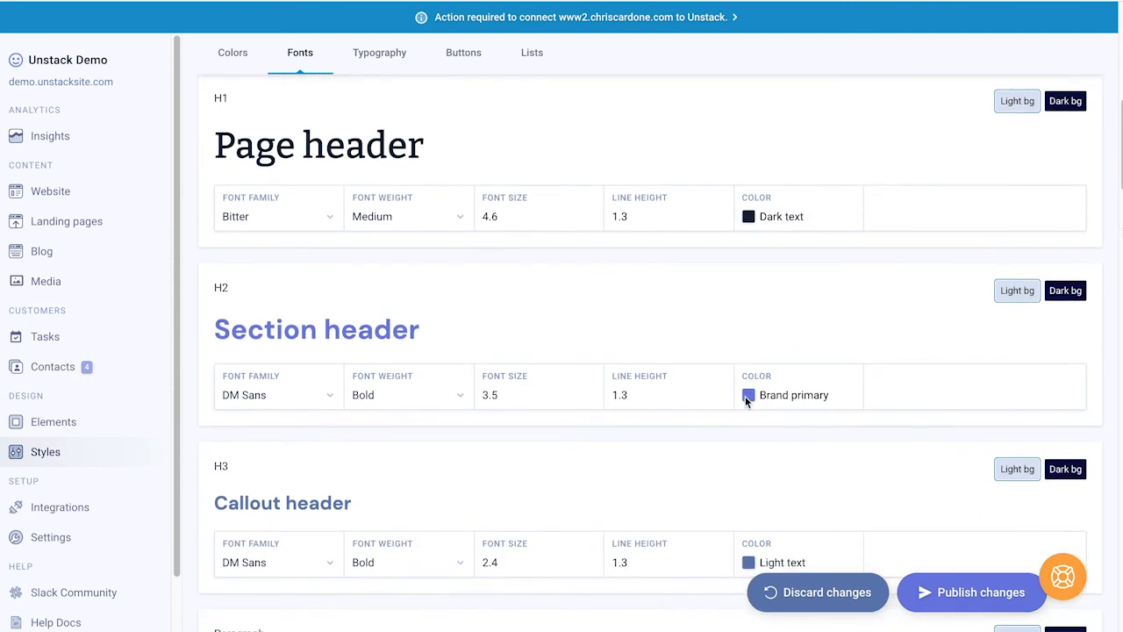
pyautogui.scroll(-1, 744, 402)
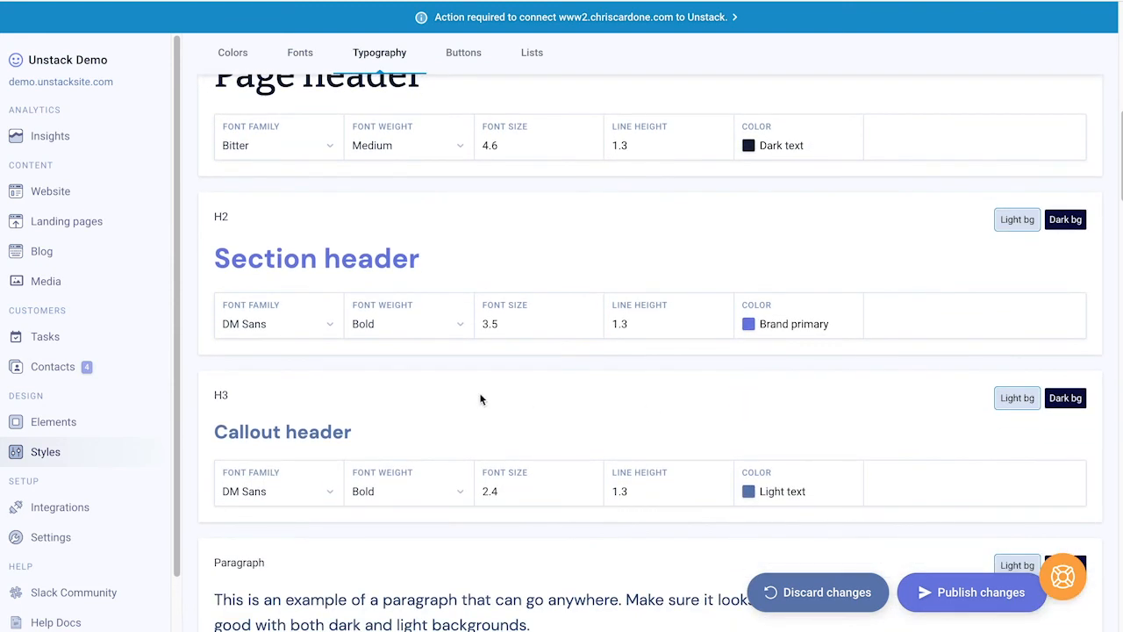
pyautogui.click(313, 334)
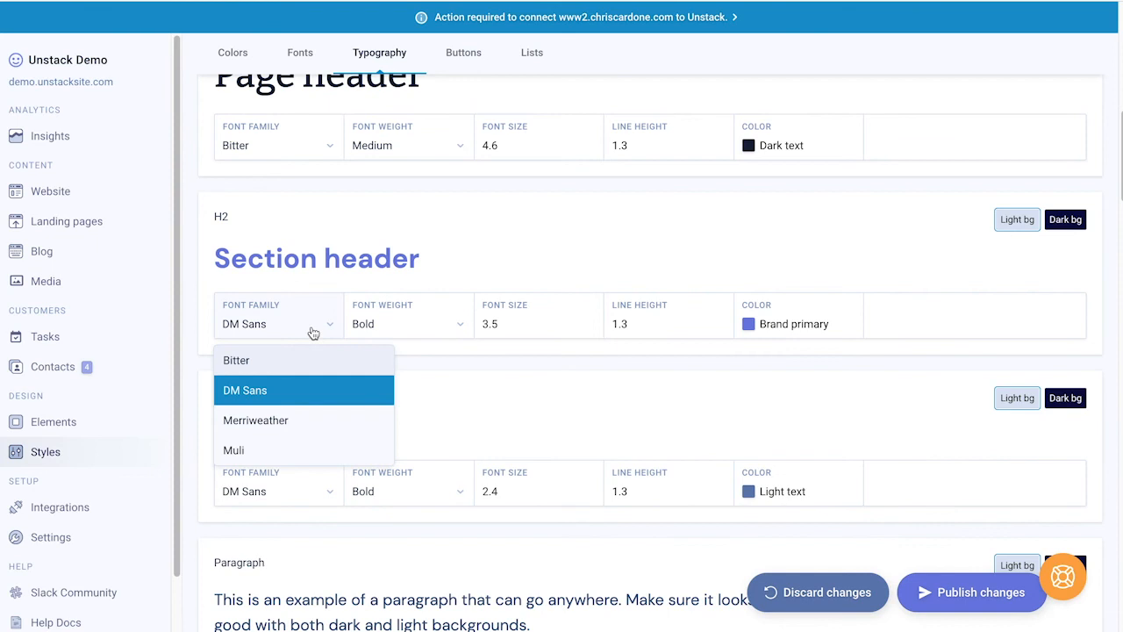
pyautogui.click(283, 423)
pyautogui.click(417, 332)
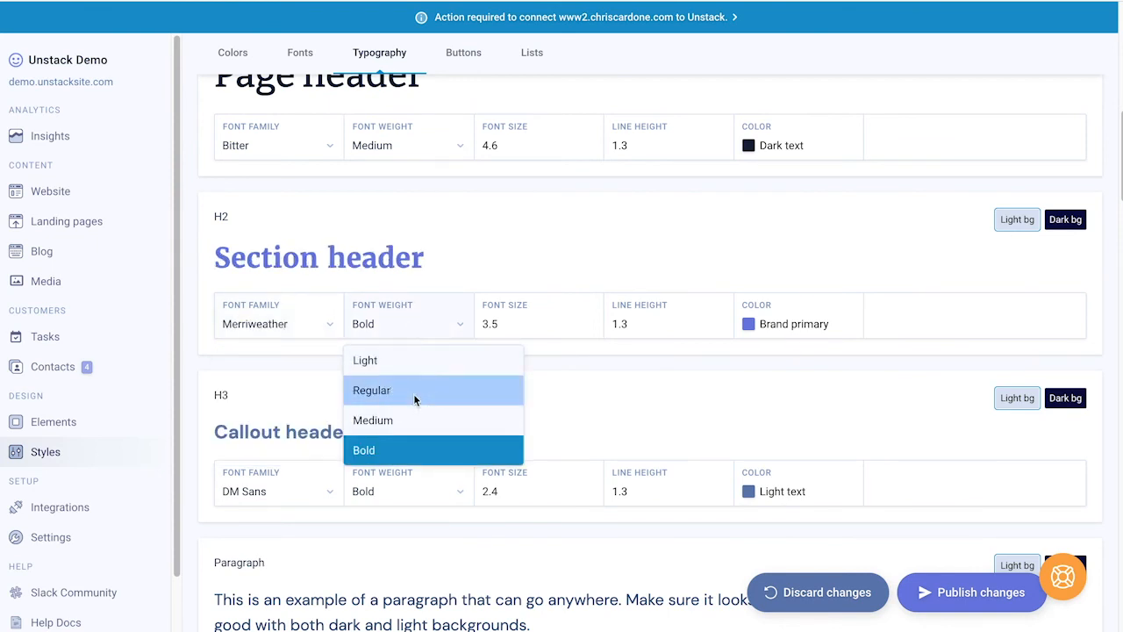
pyautogui.click(414, 394)
pyautogui.scroll(1, 461, 401)
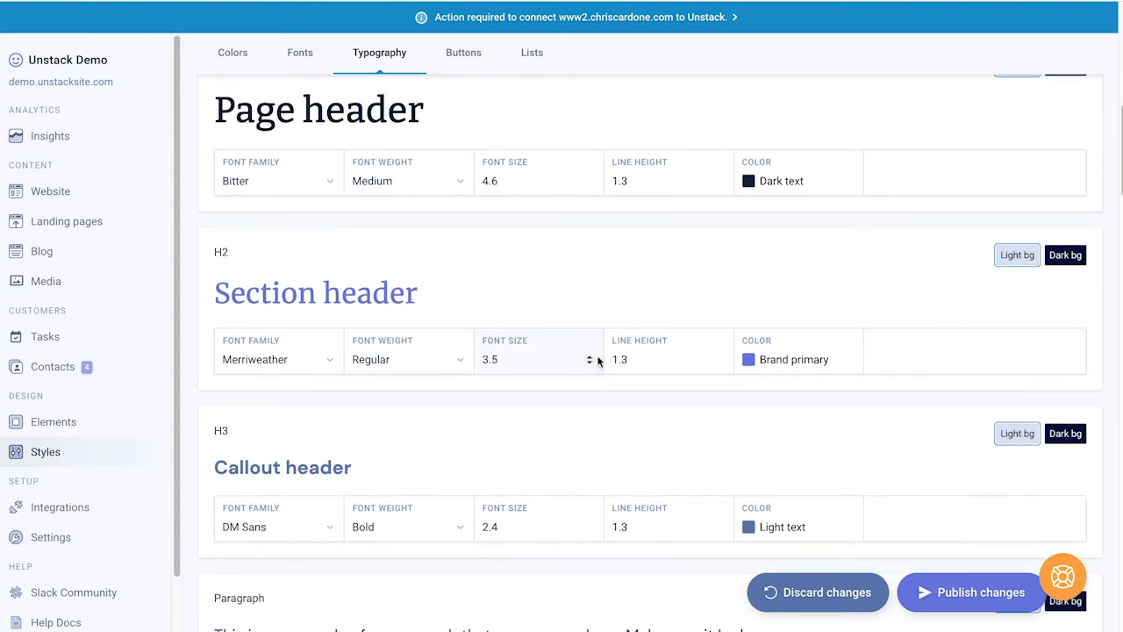
pyautogui.scroll(4, 764, 367)
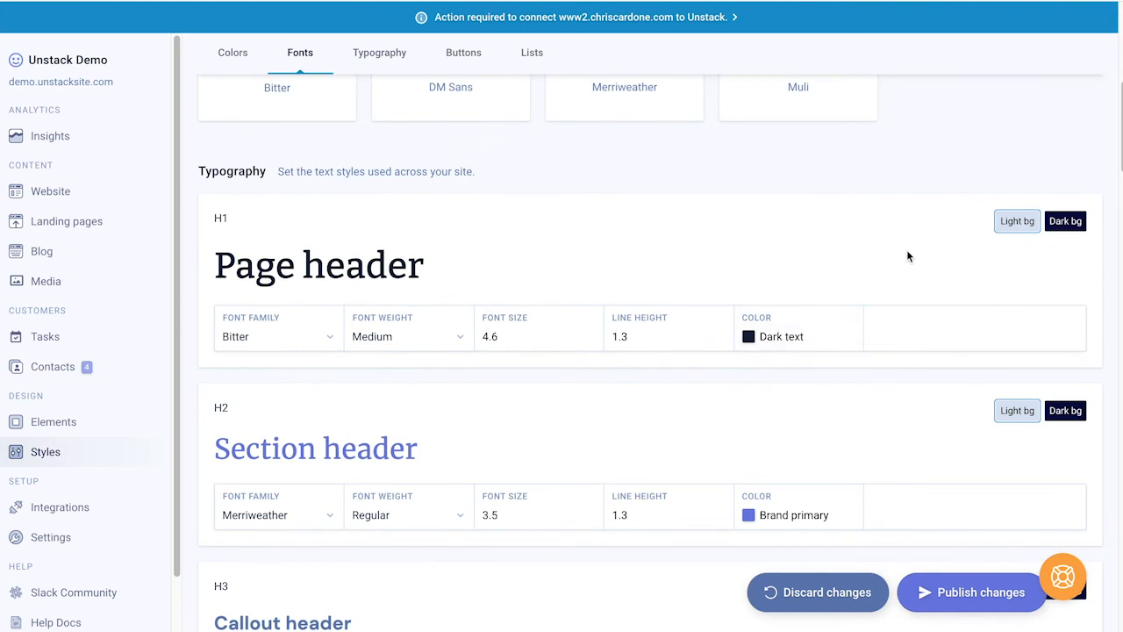
# Step: Preview the H1 page header on a dark background, then move down to Highlight
pyautogui.click(1065, 222)
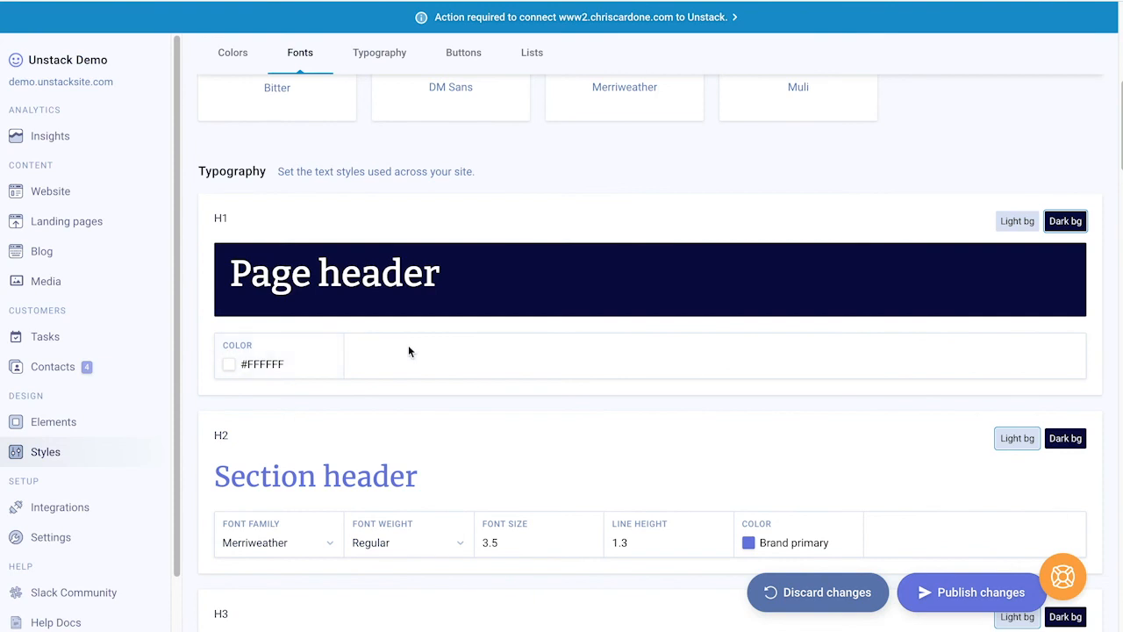
pyautogui.scroll(-3, 408, 348)
pyautogui.scroll(-3, 408, 351)
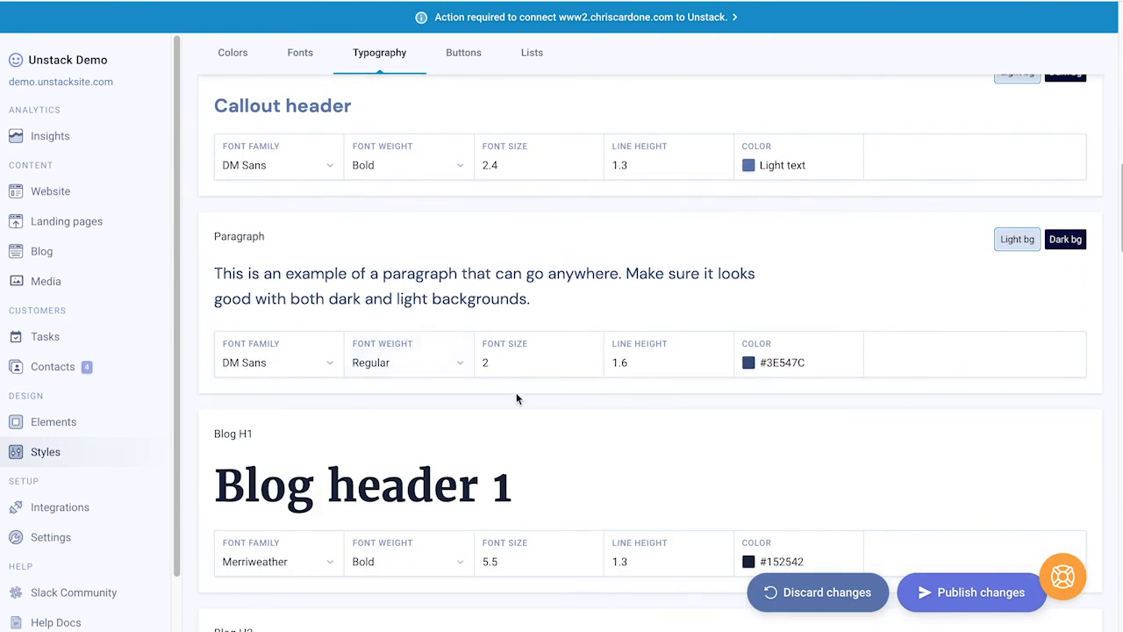
pyautogui.scroll(-3, 516, 395)
pyautogui.scroll(-6, 517, 399)
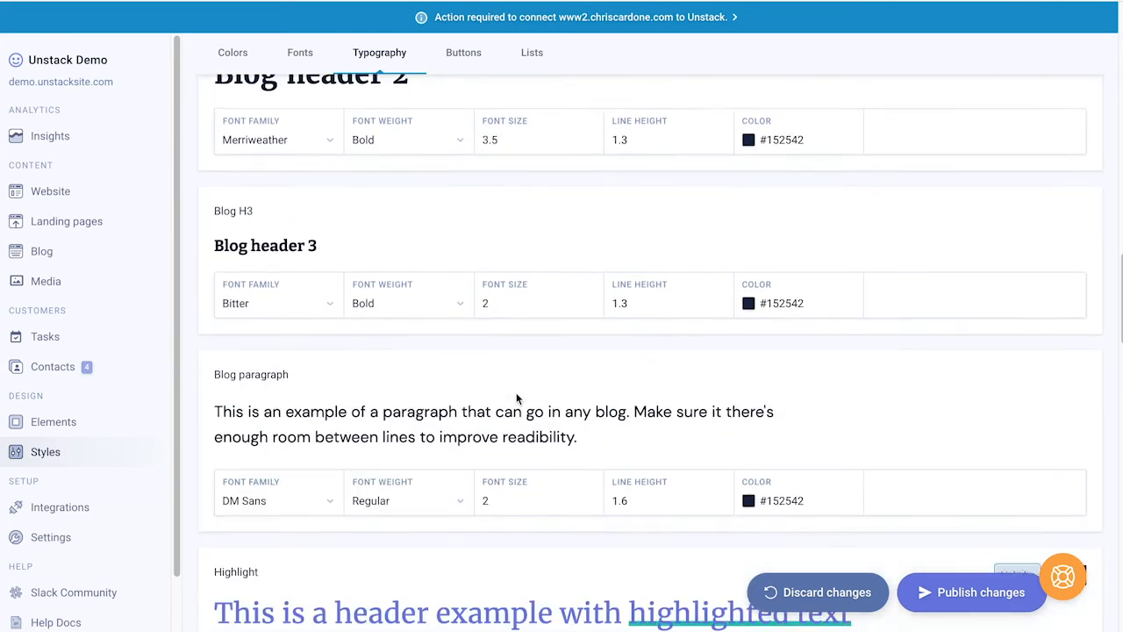
pyautogui.scroll(-3, 515, 399)
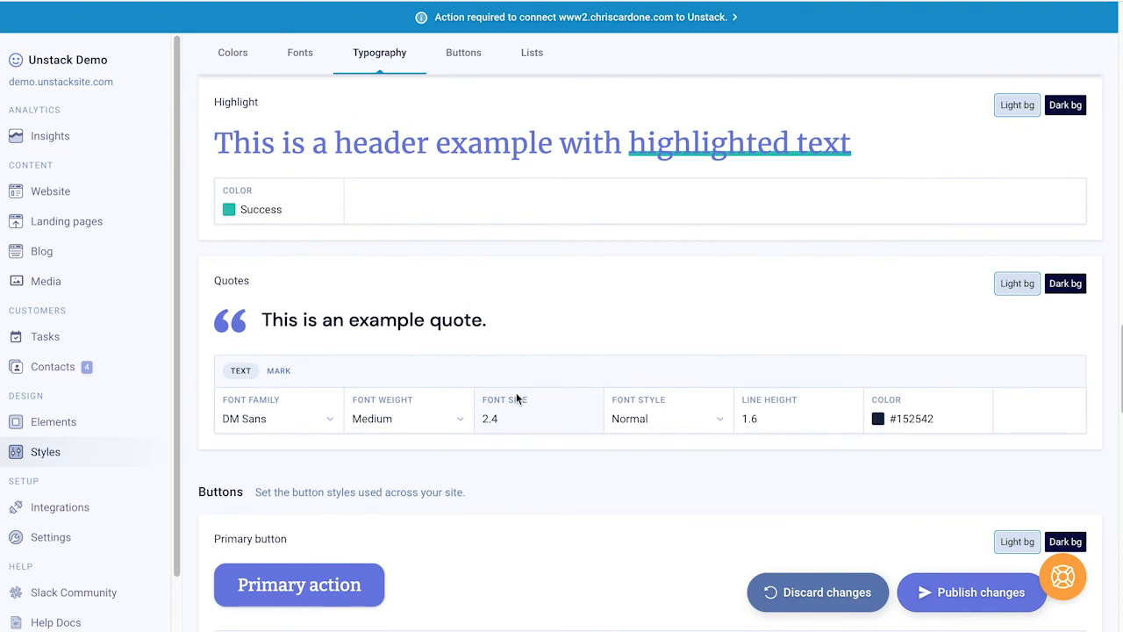
# Step: Set the highlight colour to Warning (#FAAD13) and preview it on dark and light backgrounds
pyautogui.click(274, 210)
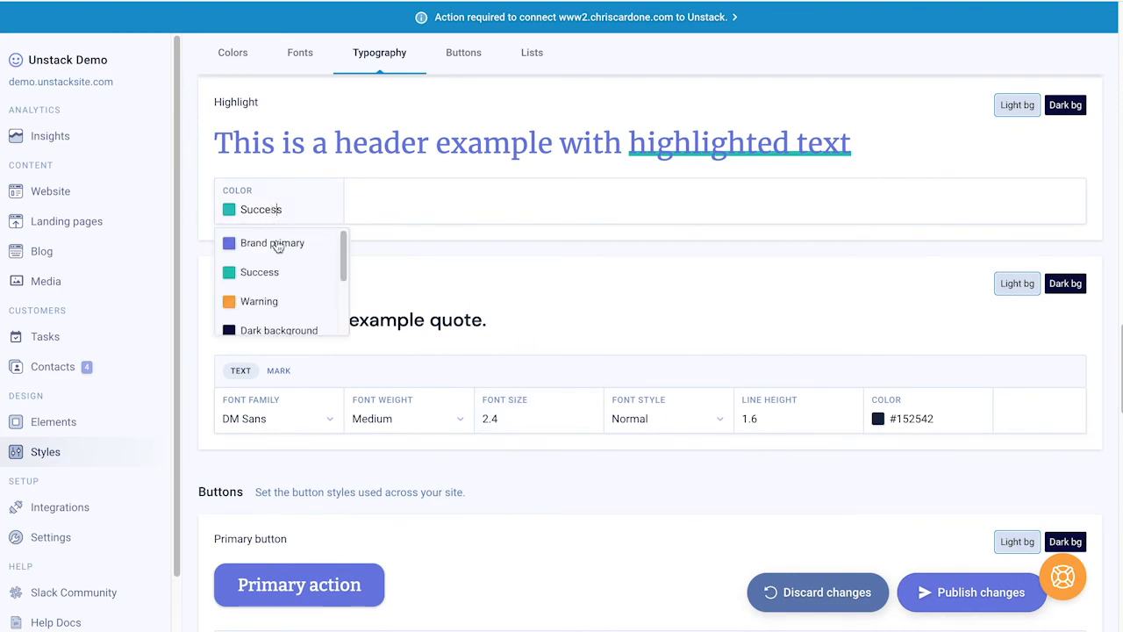
pyautogui.click(274, 301)
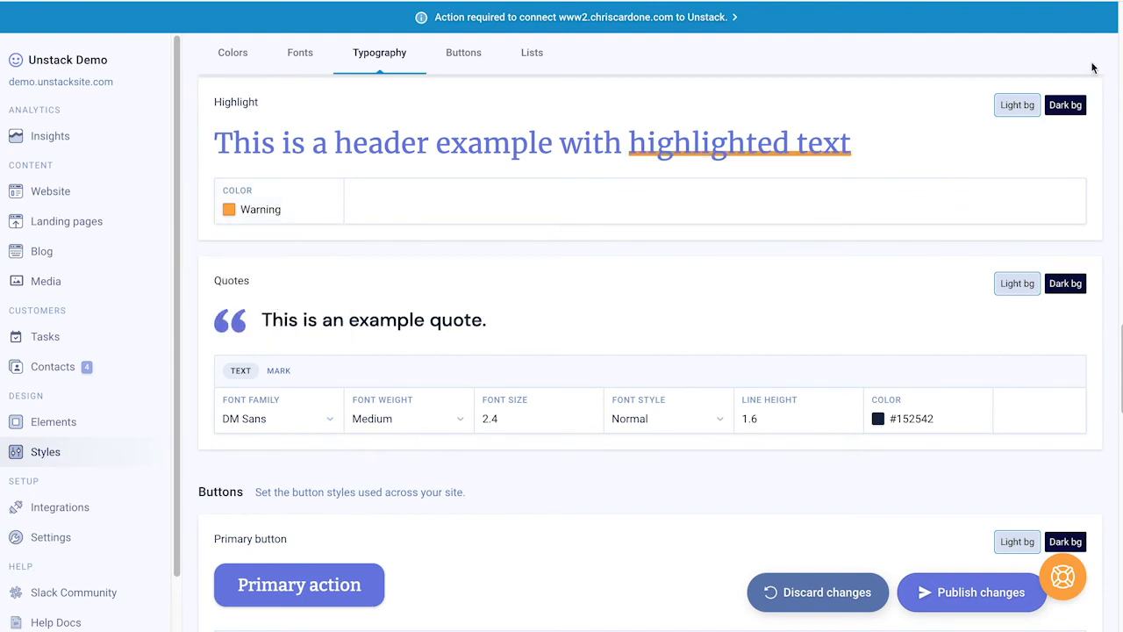
pyautogui.click(1066, 106)
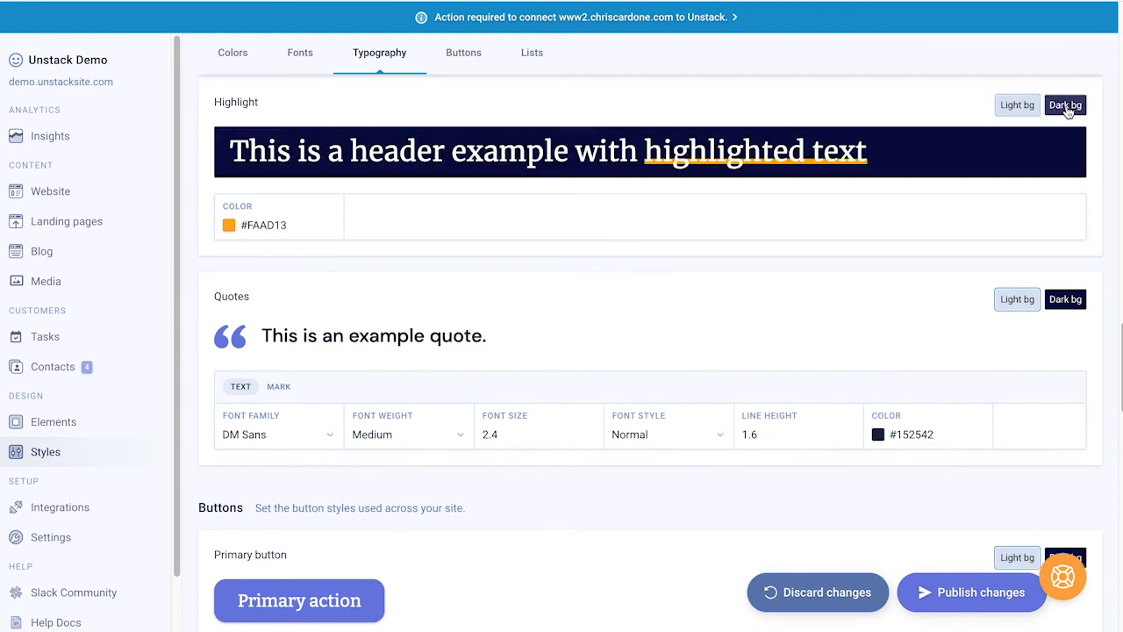
pyautogui.click(1009, 109)
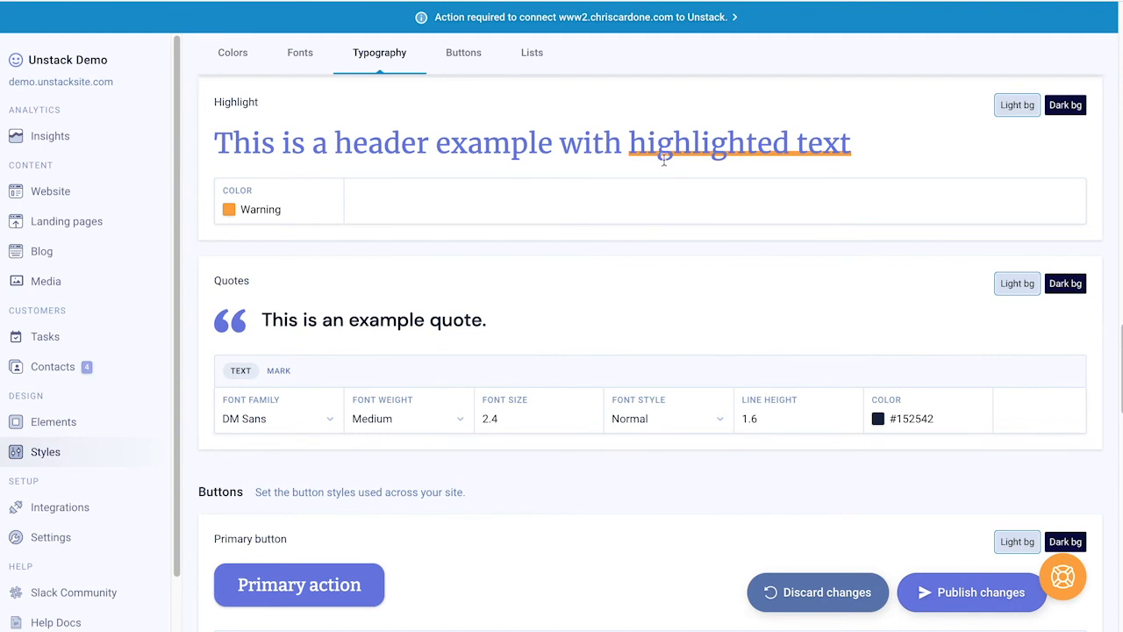
pyautogui.scroll(-2, 664, 149)
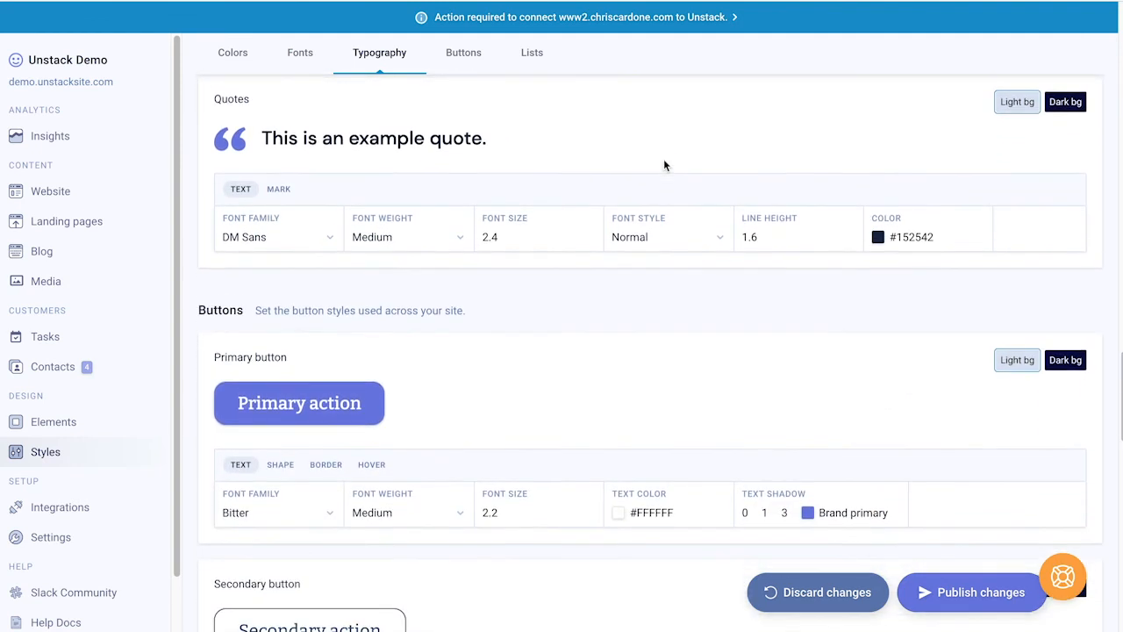
# Step: Set the quote font style to Italic
pyautogui.scroll(1, 664, 165)
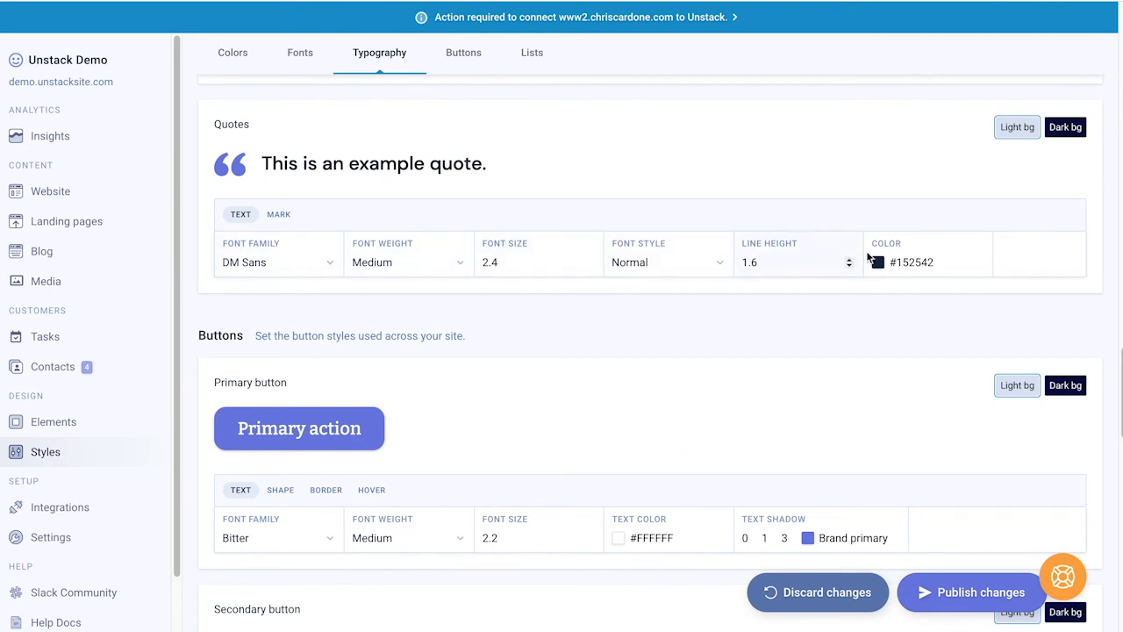
pyautogui.click(679, 263)
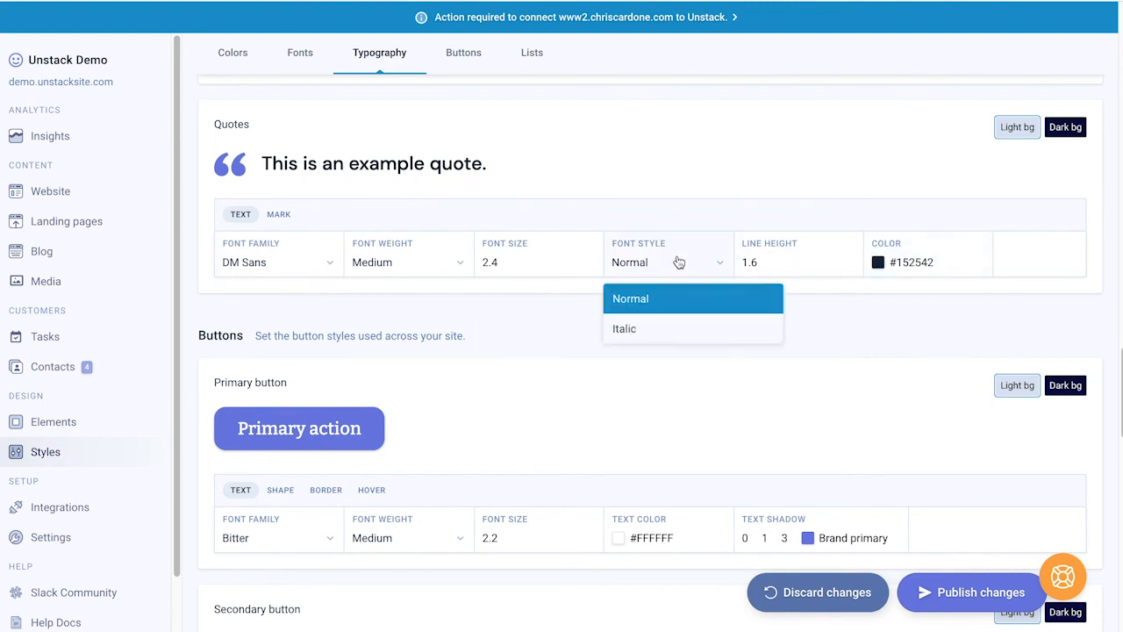
pyautogui.click(673, 330)
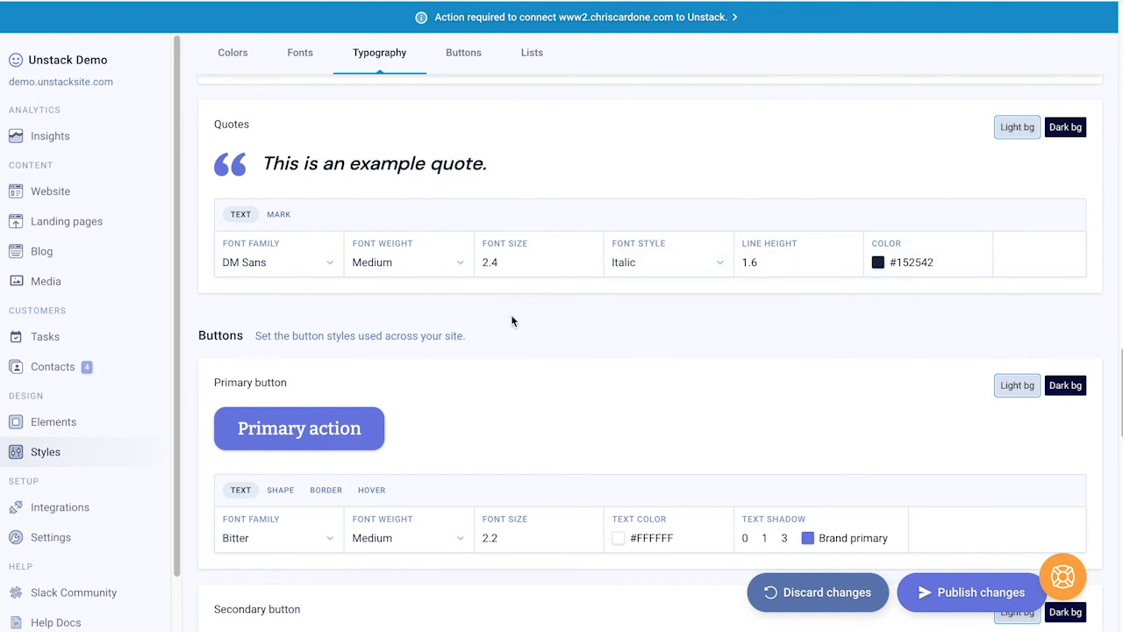
# Step: Check the quote Mark settings and preview quotes on dark and light backgrounds
pyautogui.click(279, 216)
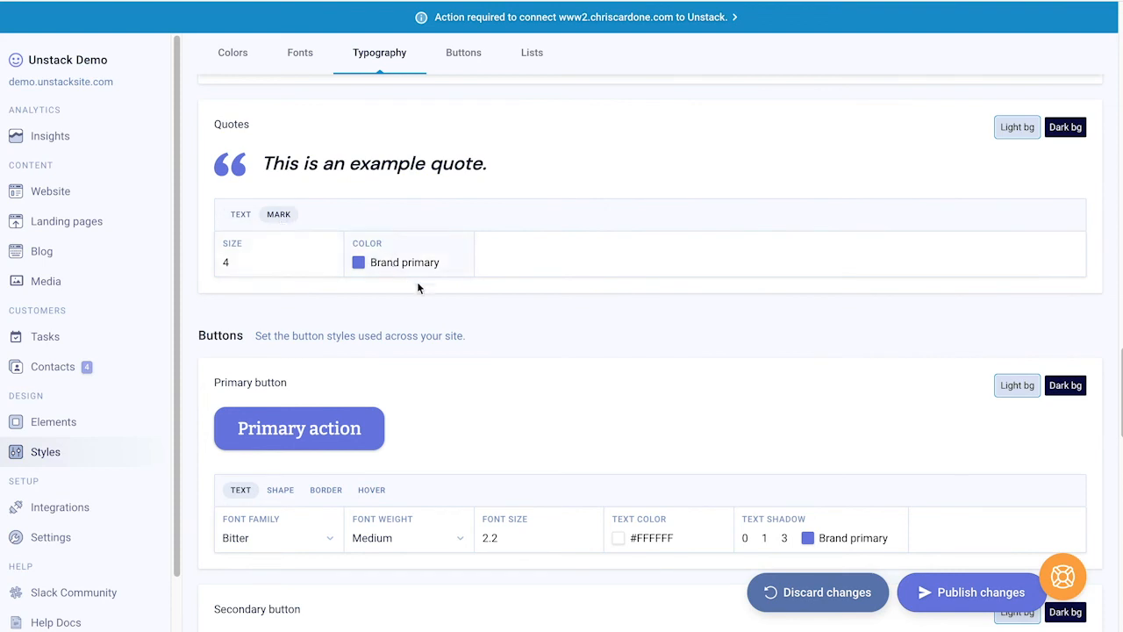
pyautogui.click(1057, 131)
pyautogui.click(1017, 127)
pyautogui.scroll(-1, 548, 363)
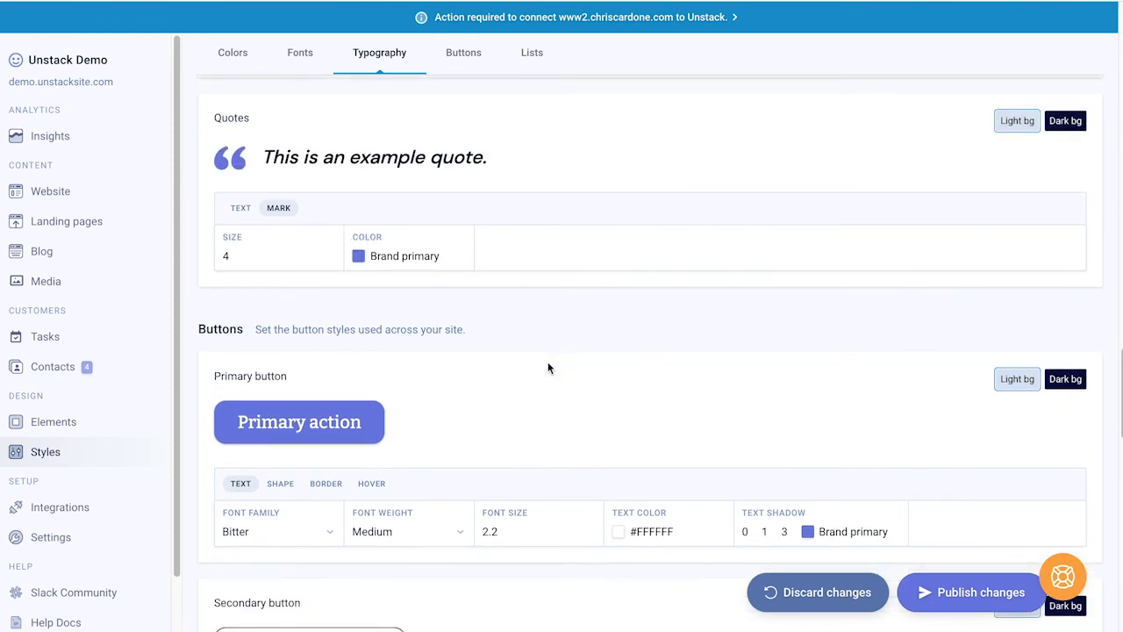
pyautogui.click(1065, 121)
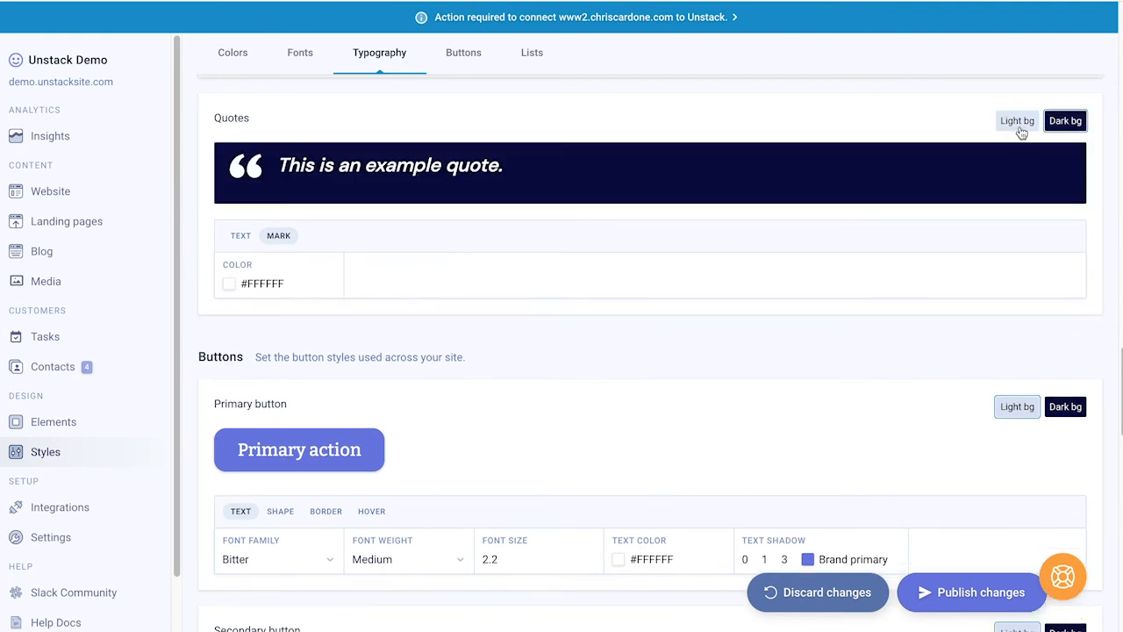
pyautogui.click(1019, 125)
pyautogui.scroll(-1, 735, 336)
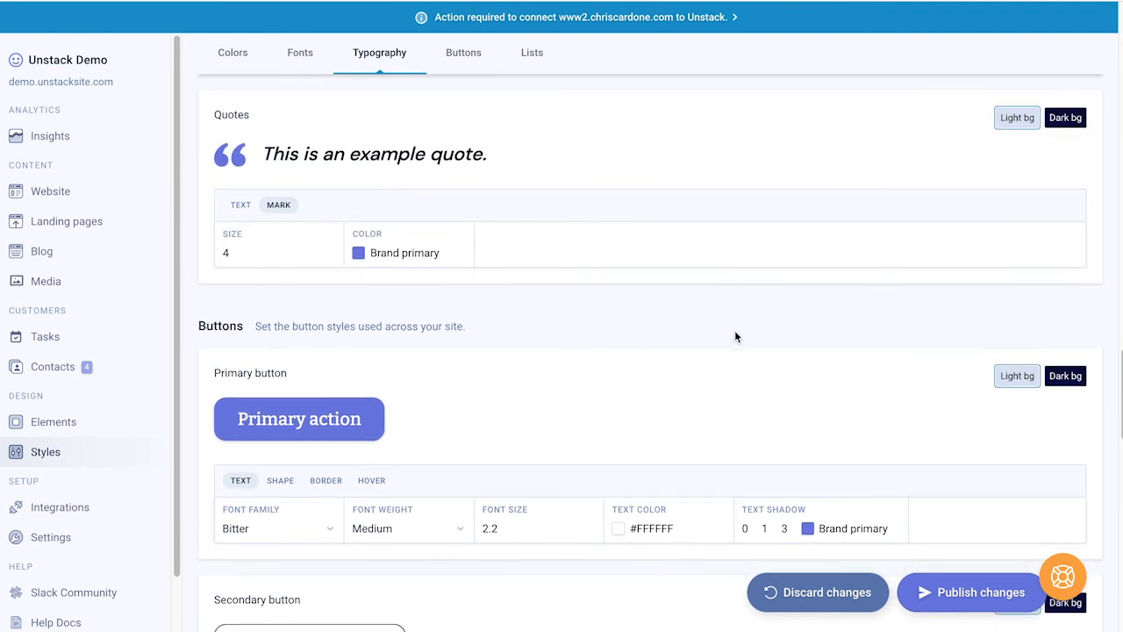
pyautogui.scroll(-5, 735, 336)
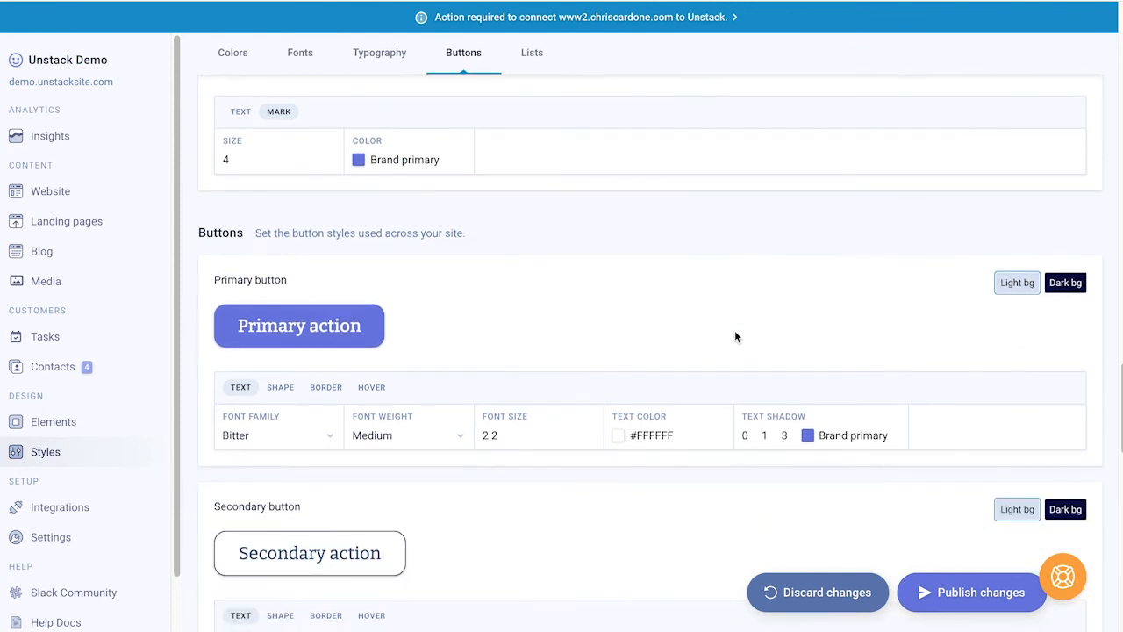
pyautogui.scroll(-1, 736, 336)
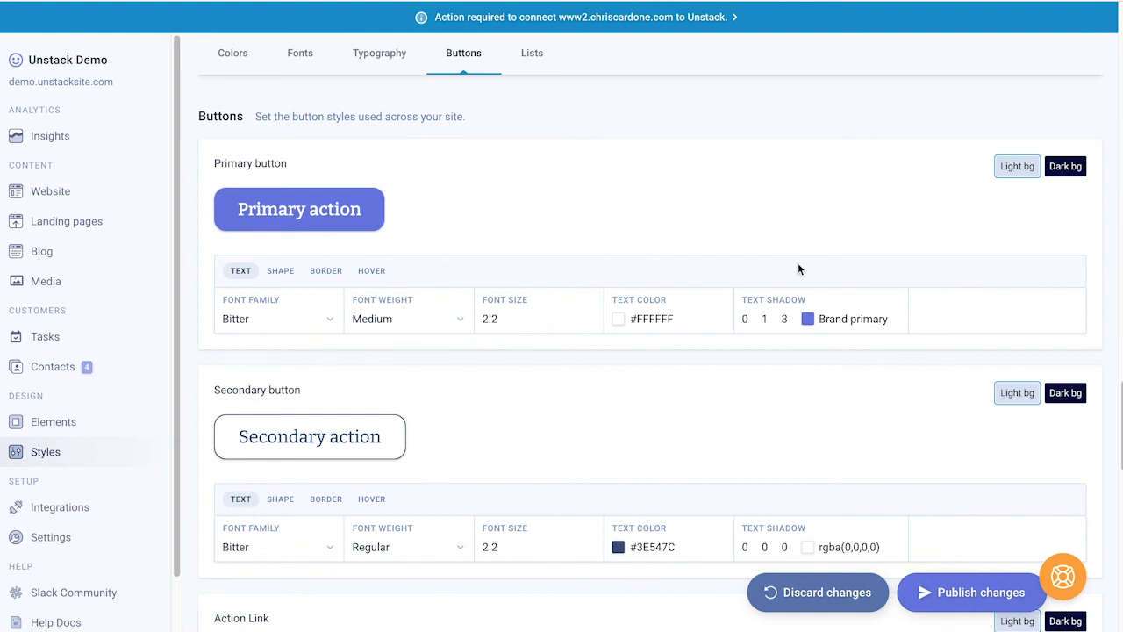
pyautogui.click(834, 318)
pyautogui.click(844, 383)
pyautogui.click(833, 319)
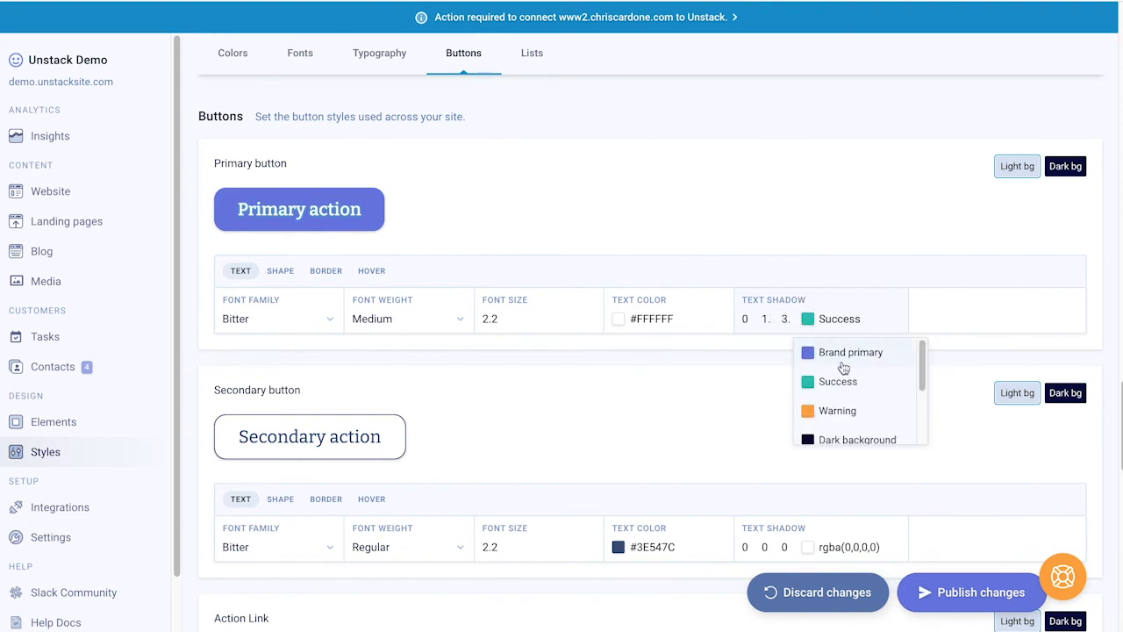
pyautogui.click(844, 356)
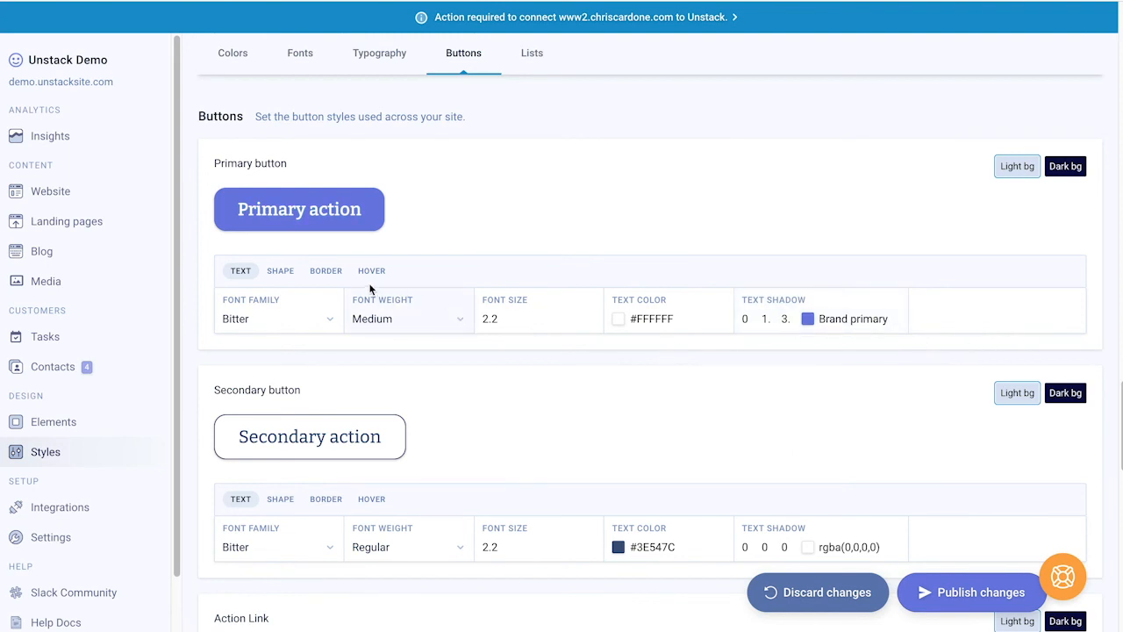
# Step: Try a #FCFCFC background on the primary button, then restore Brand primary
pyautogui.click(282, 272)
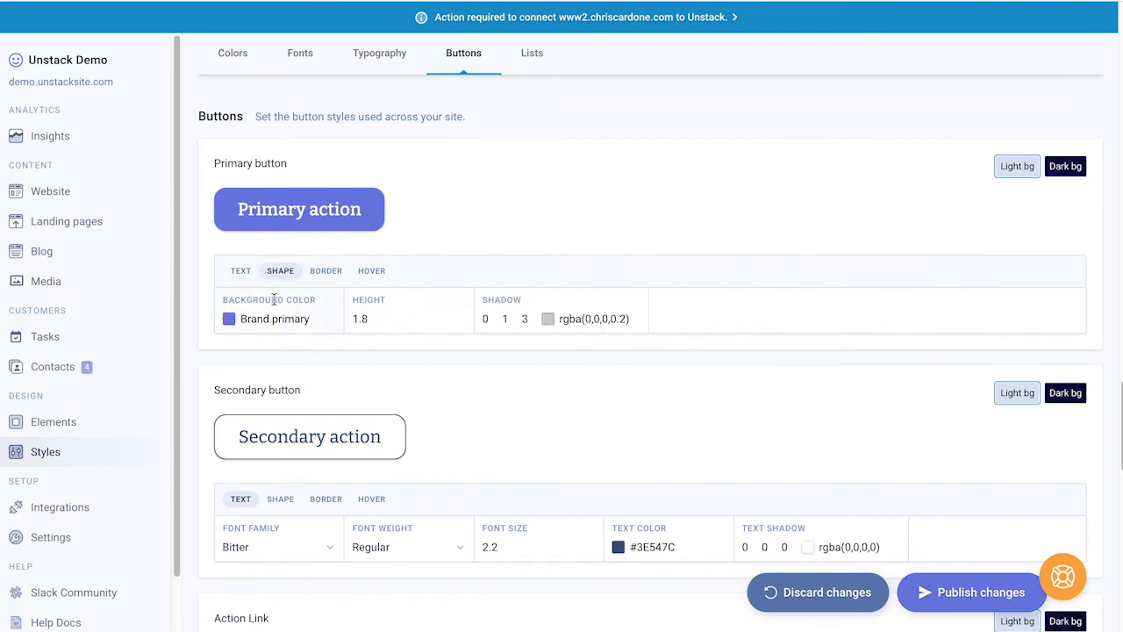
pyautogui.click(270, 318)
pyautogui.scroll(-3, 271, 351)
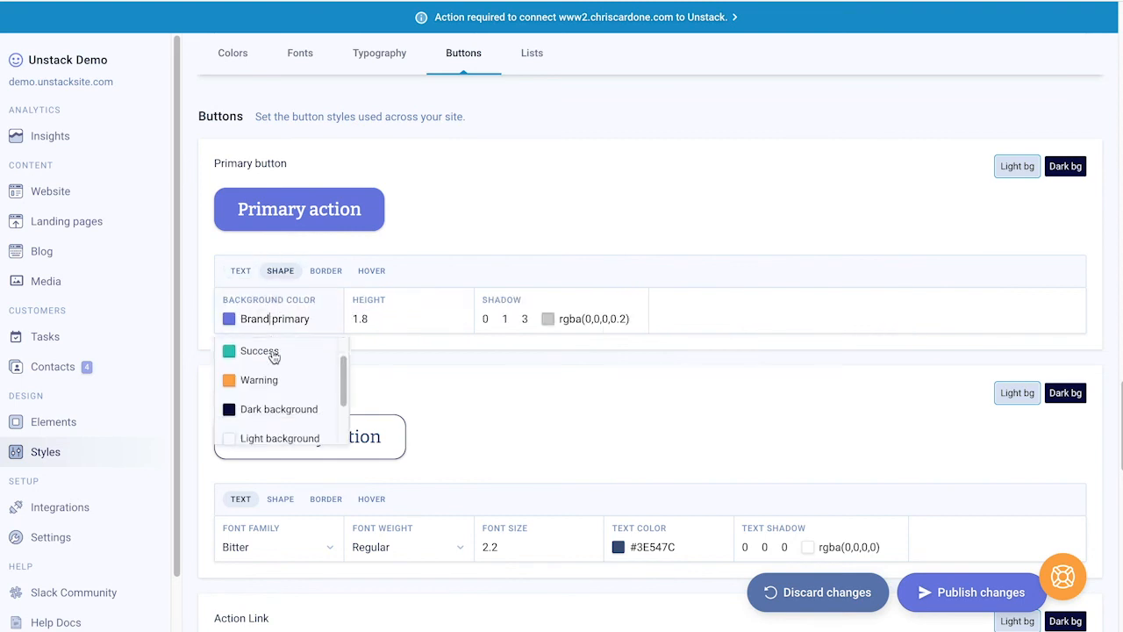
pyautogui.scroll(3, 272, 369)
pyautogui.scroll(-3, 275, 424)
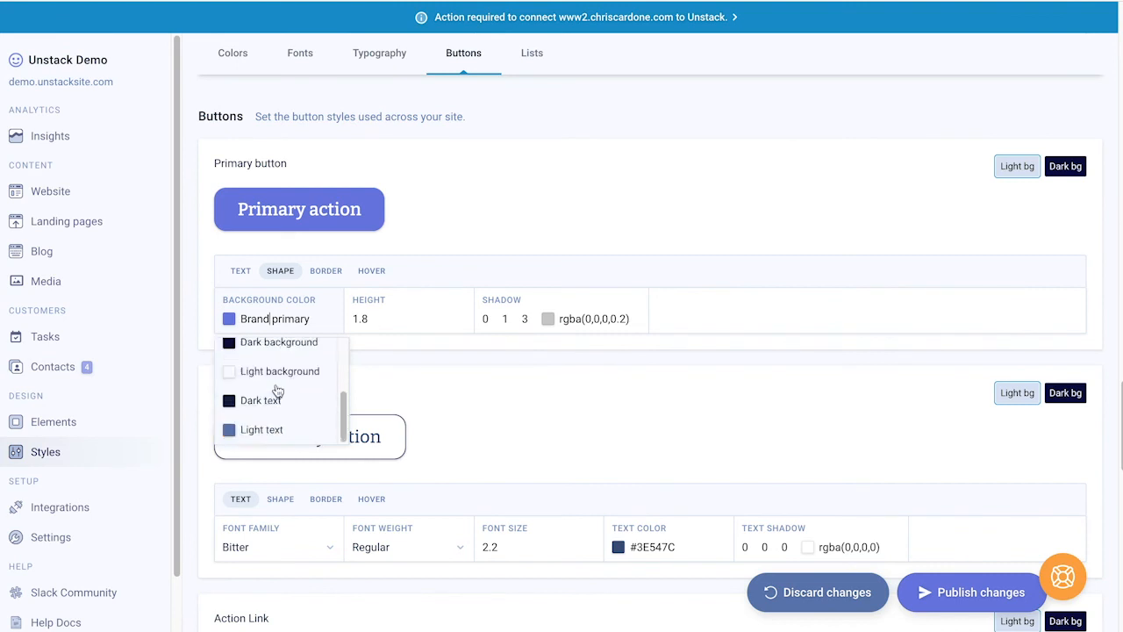
pyautogui.tripleClick(290, 315)
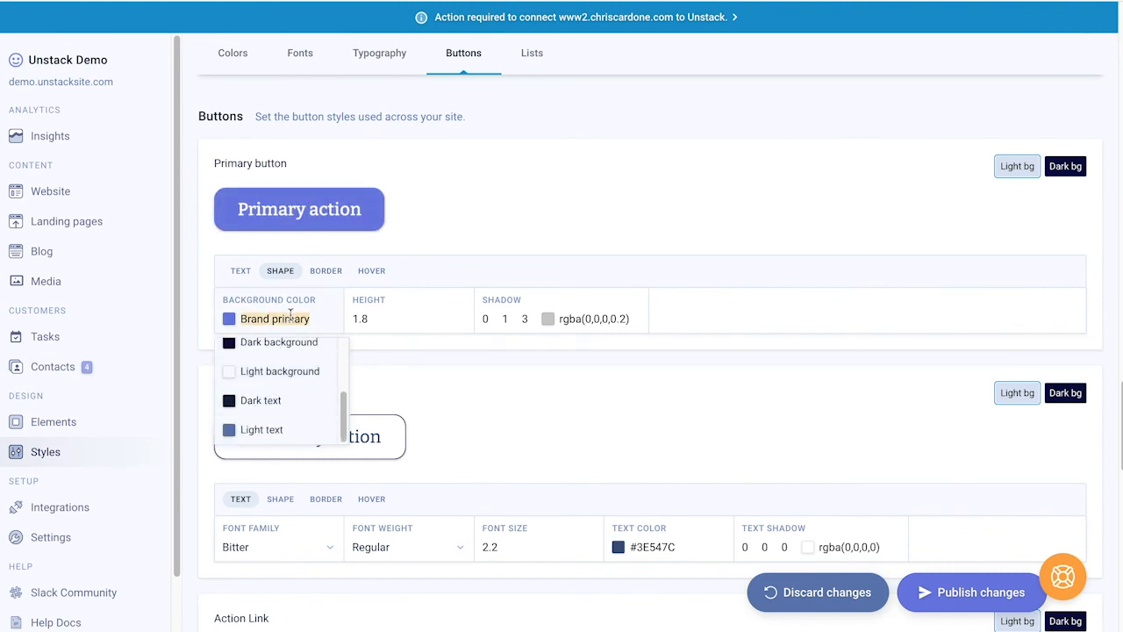
pyautogui.write('#')
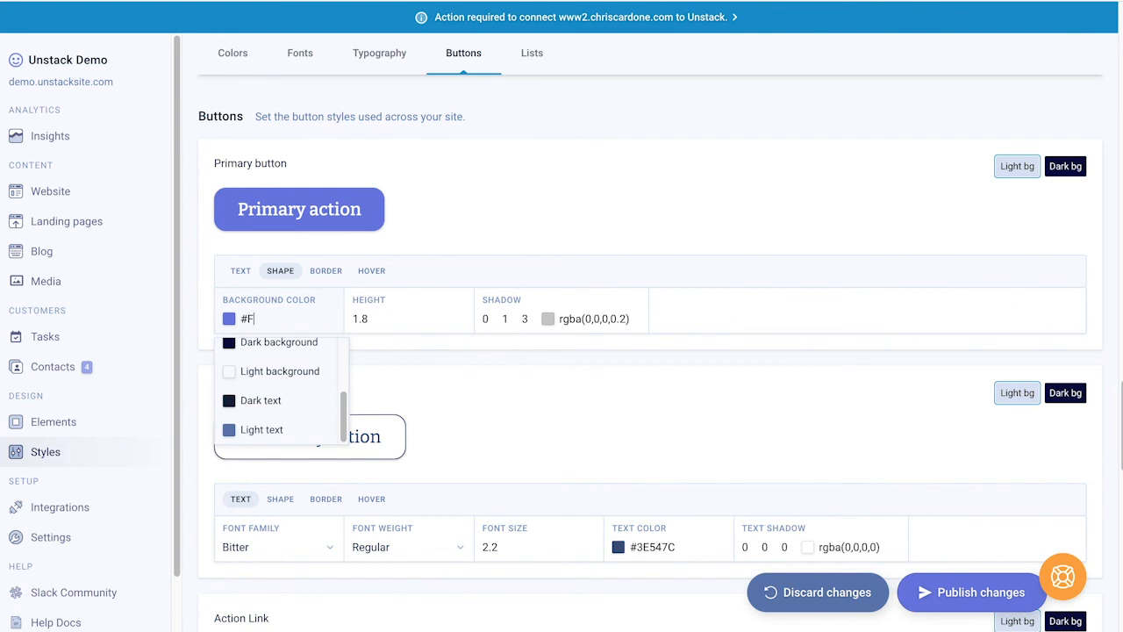
pyautogui.write('FCFCFCFC')
pyautogui.press('BackSpace')
pyautogui.press('BackSpace')
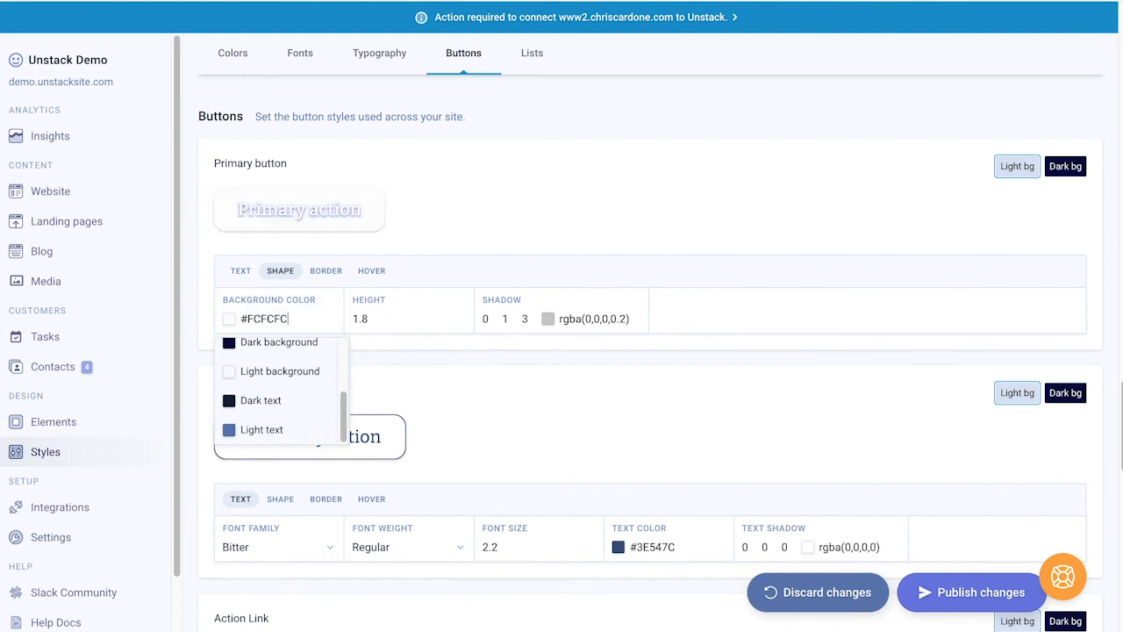
pyautogui.scroll(3, 321, 371)
pyautogui.click(299, 362)
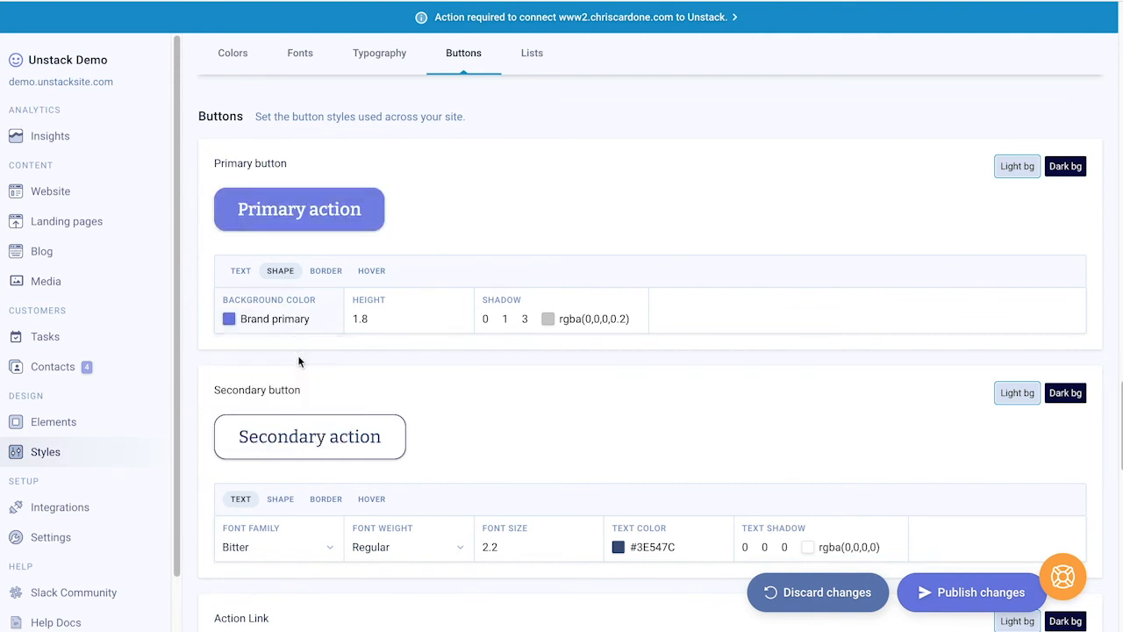
# Step: Raise the primary button height to 2, return it to 1.8, and show its border settings
pyautogui.click(460, 317)
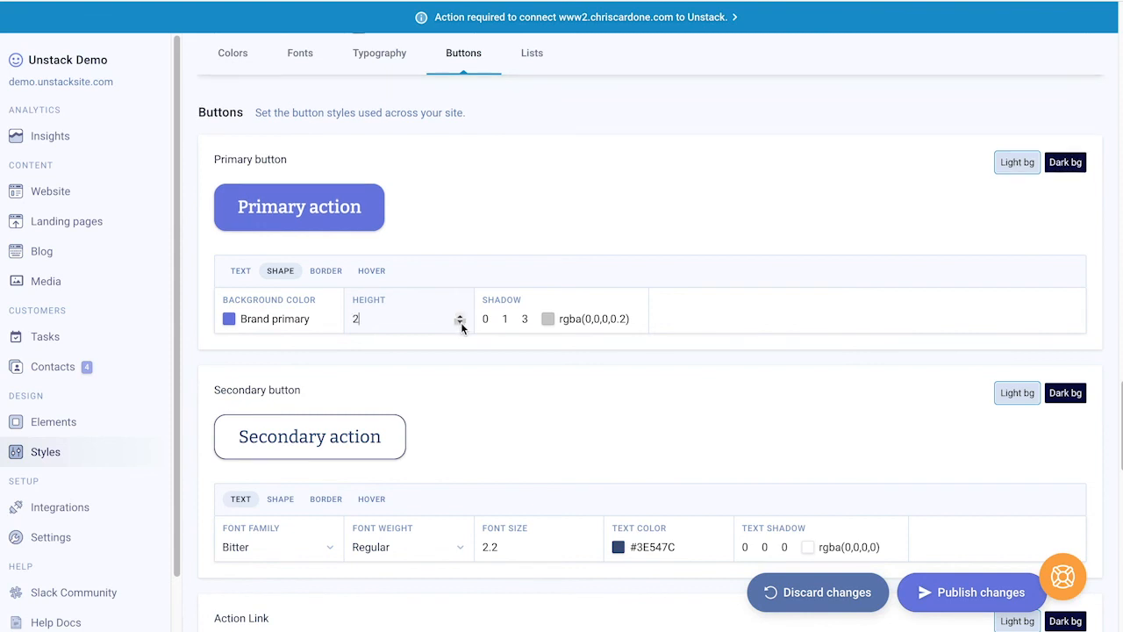
pyautogui.click(460, 321)
pyautogui.click(460, 322)
pyautogui.click(460, 322)
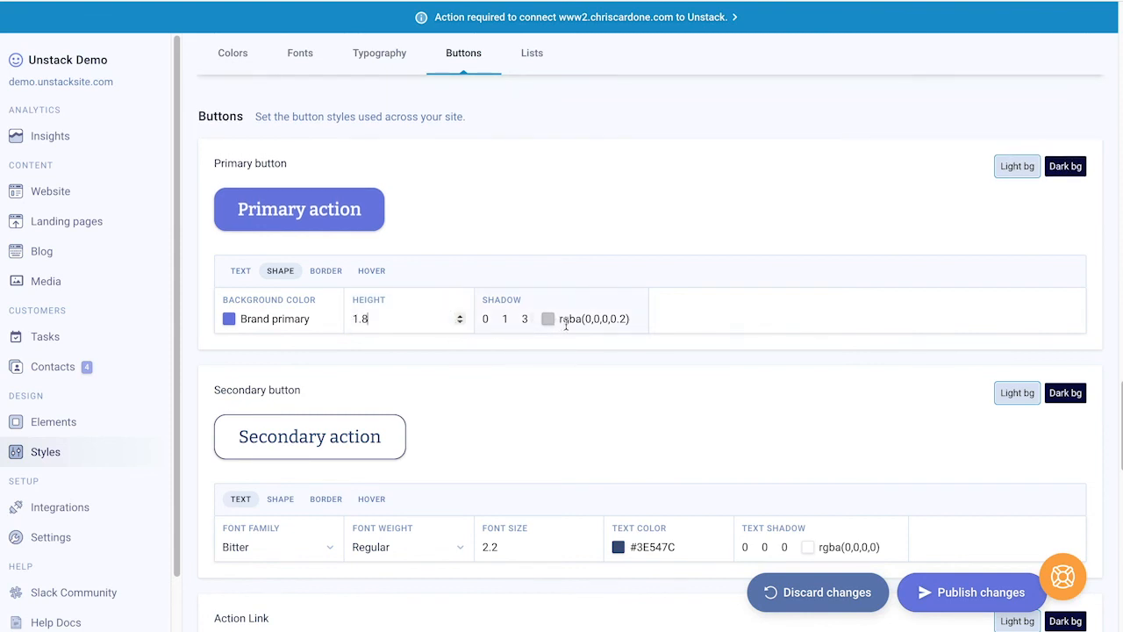
pyautogui.click(427, 318)
pyautogui.click(329, 272)
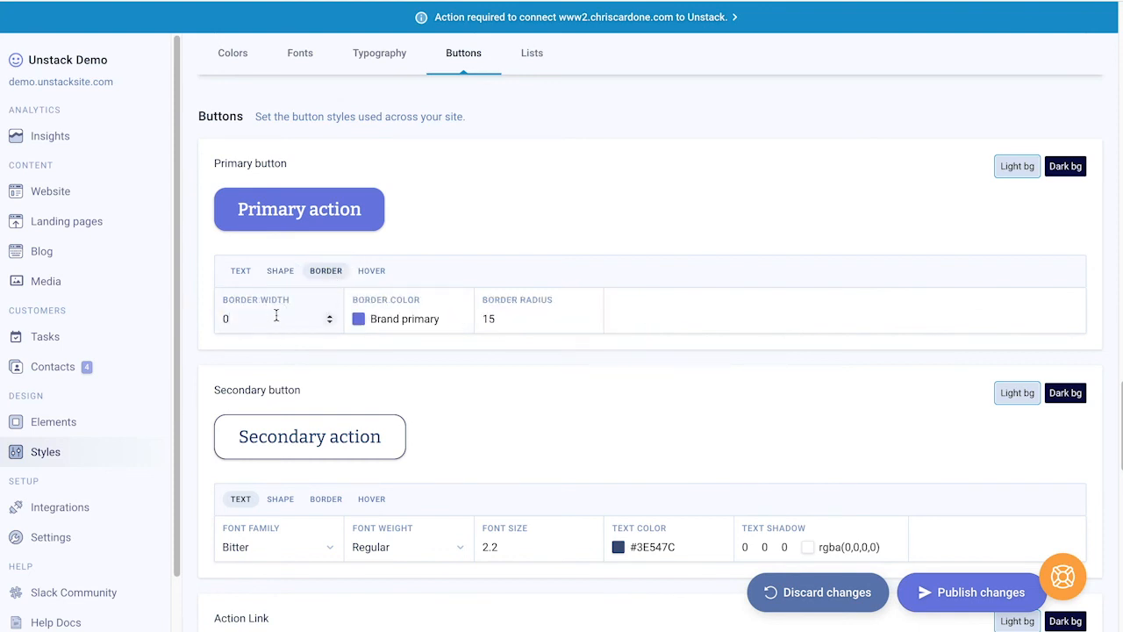
# Step: Set the primary button's border colour to Warning after trying a border width of 3
pyautogui.click(330, 317)
pyautogui.click(329, 316)
pyautogui.click(329, 316)
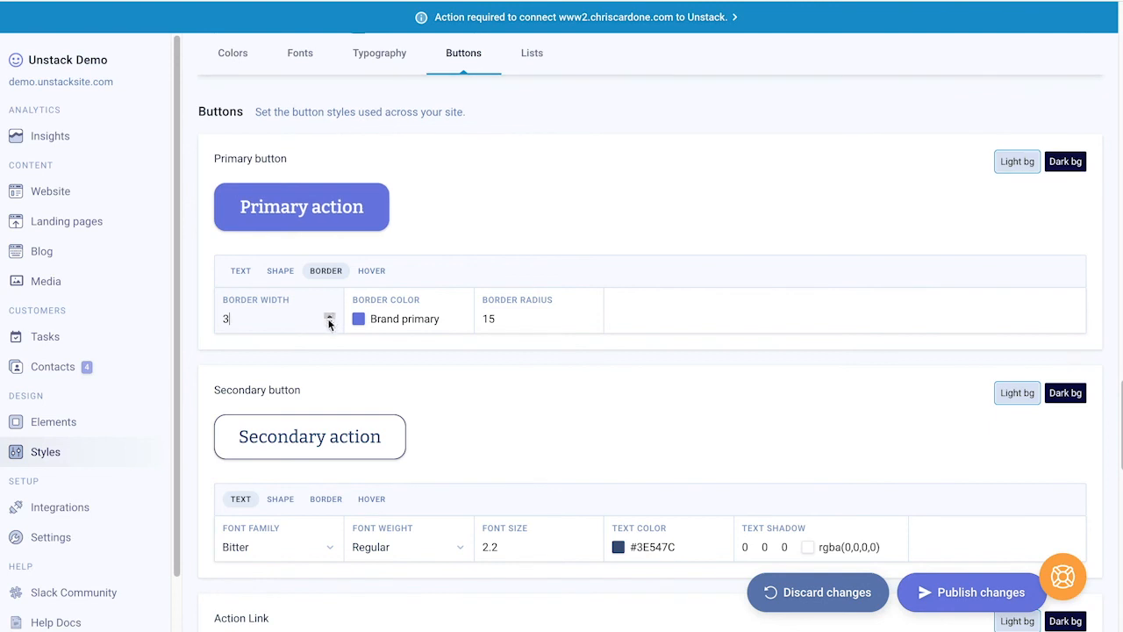
pyautogui.click(383, 319)
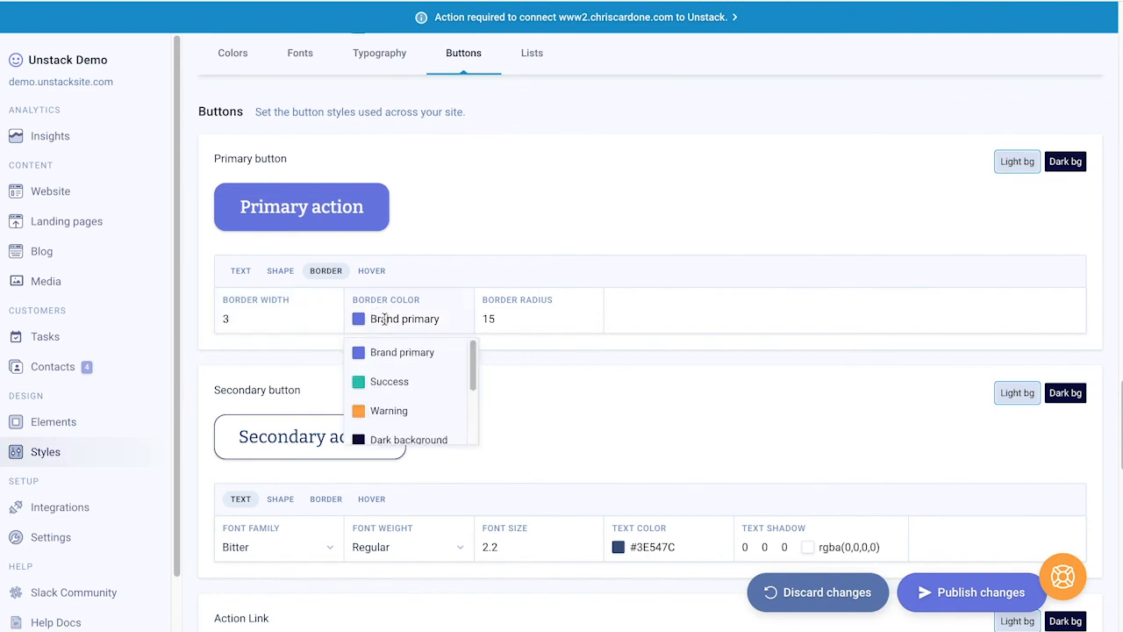
pyautogui.click(386, 412)
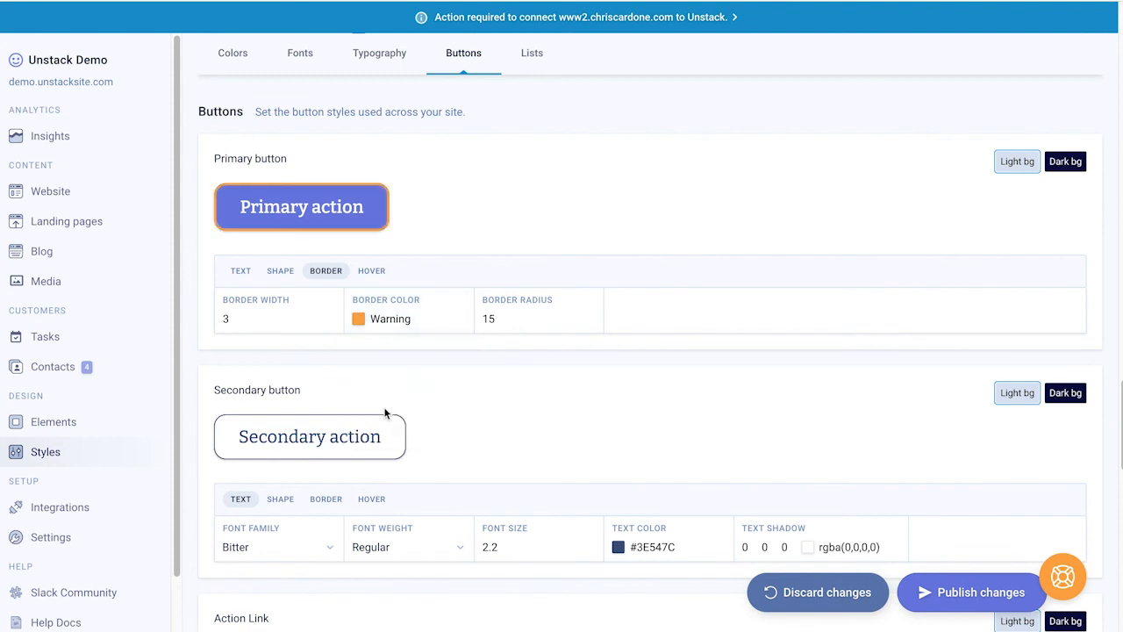
pyautogui.click(329, 323)
pyautogui.click(329, 322)
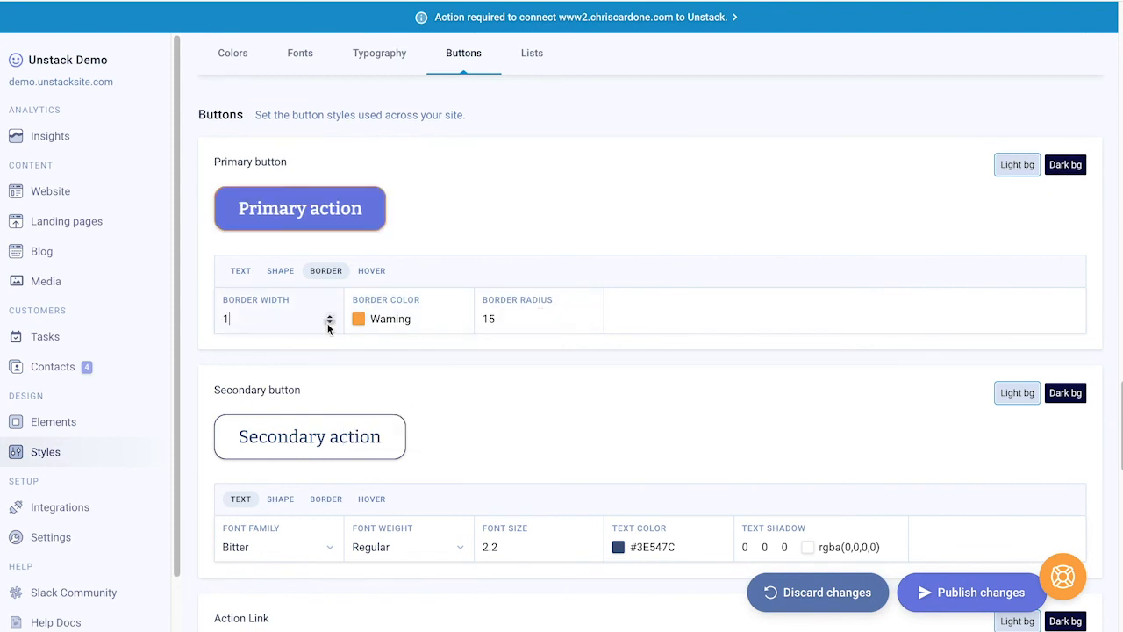
pyautogui.click(329, 323)
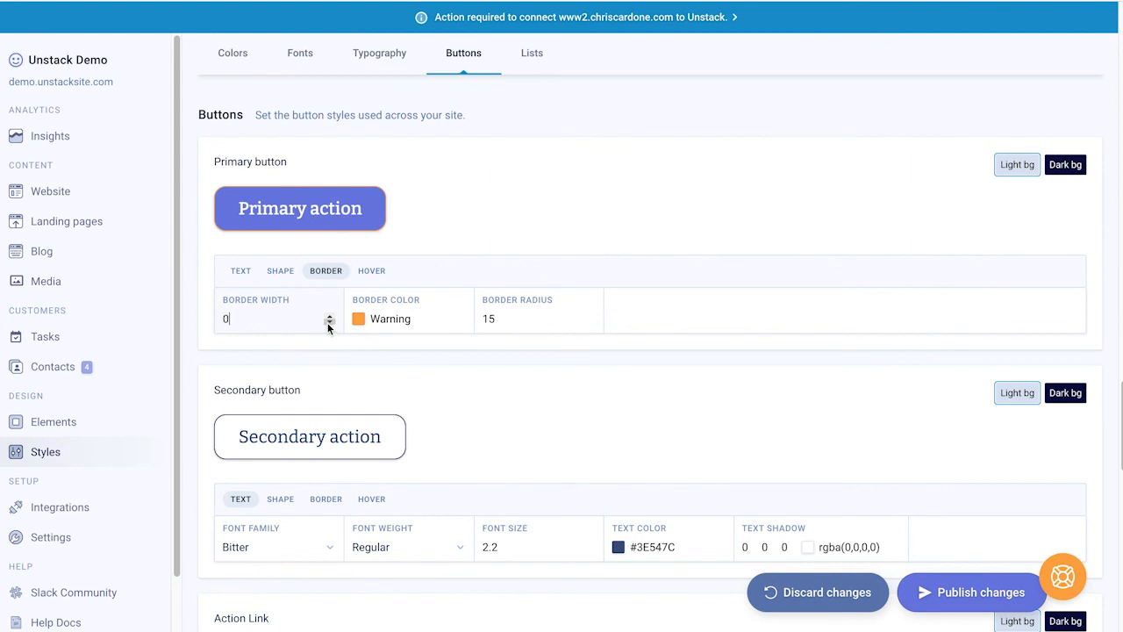
# Step: Test primary button corner radius values of 0, 15 and 30
pyautogui.click(523, 320)
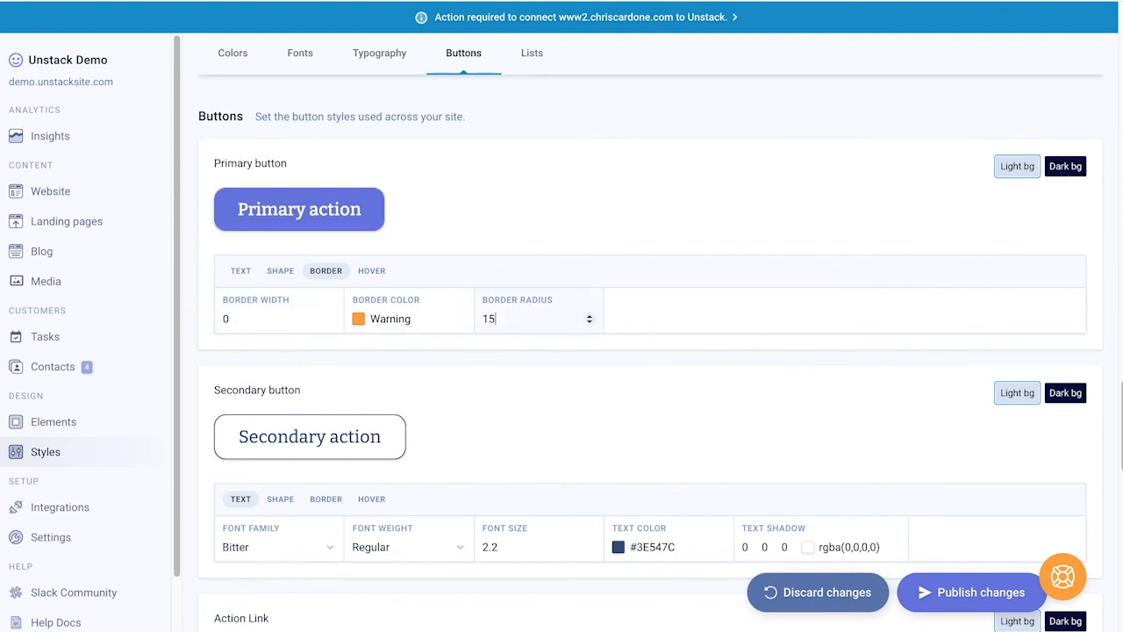
pyautogui.write('0')
pyautogui.press('BackSpace')
pyautogui.press('BackSpace')
pyautogui.press('BackSpace')
pyautogui.write('0')
pyautogui.press('BackSpace')
pyautogui.write('15')
pyautogui.press('BackSpace')
pyautogui.press('BackSpace')
pyautogui.write('30')
pyautogui.press('BackSpace')
pyautogui.press('BackSpace')
# Step: Settle the corner radius at 15 and review the primary button's hover, text, shape and border tabs
pyautogui.write('15')
pyautogui.click(371, 270)
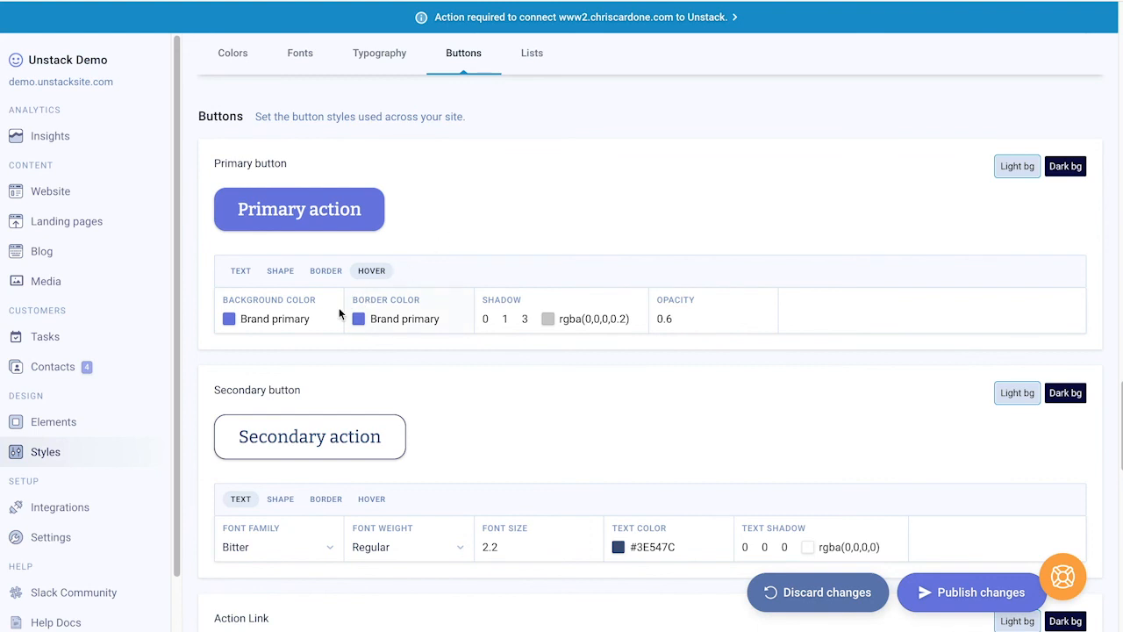
pyautogui.click(245, 273)
pyautogui.click(274, 273)
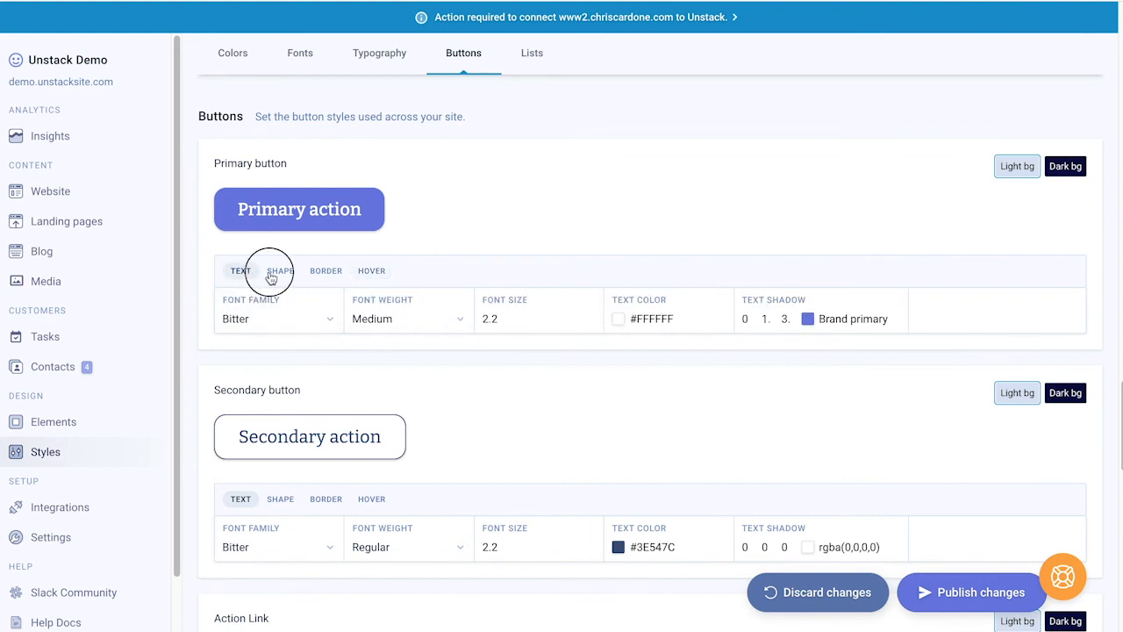
pyautogui.click(341, 275)
pyautogui.click(371, 273)
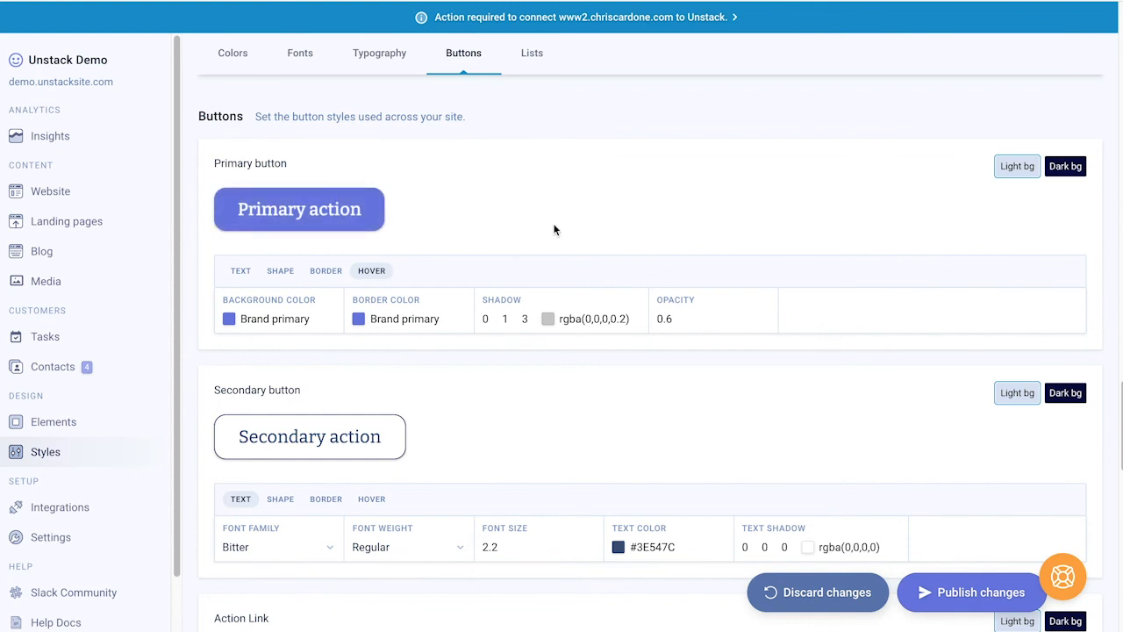
# Step: Preview the primary button's Bitter Medium 2.2 white text on dark and light backgrounds
pyautogui.click(1059, 169)
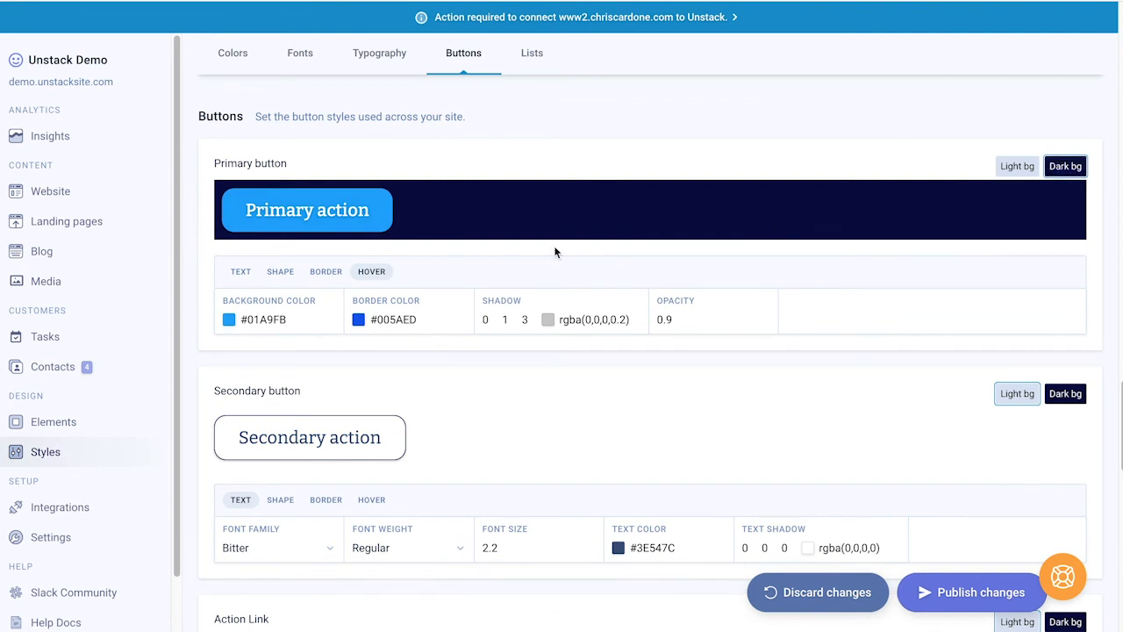
pyautogui.click(244, 272)
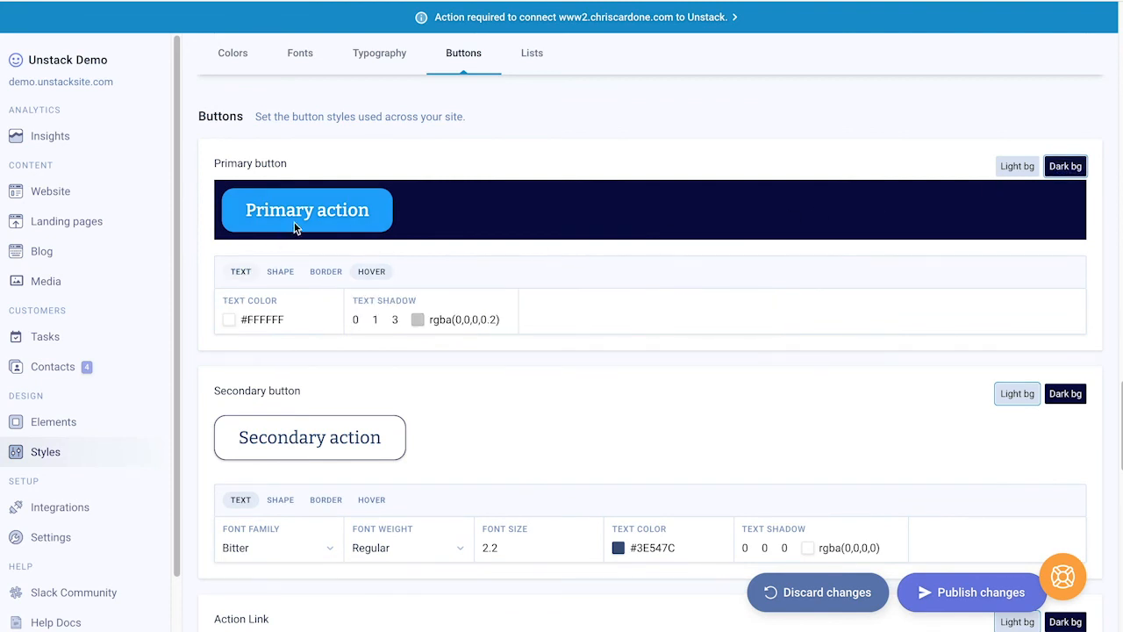
pyautogui.click(1001, 167)
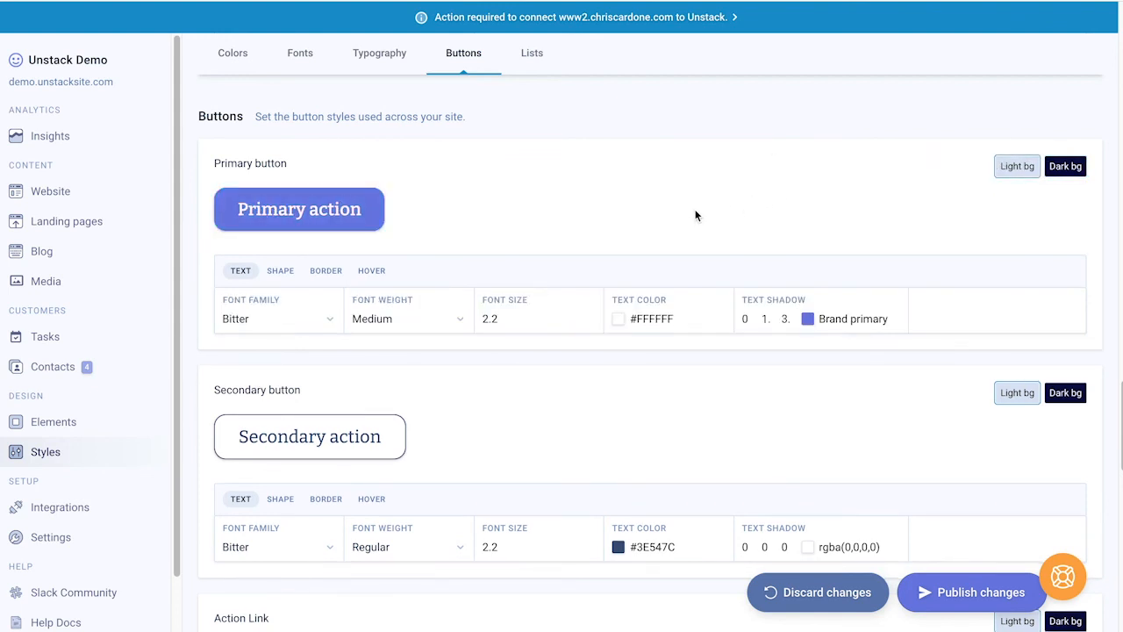
# Step: Drop the secondary button's hover opacity to 0.8, then recheck its Bitter Regular 2.2 text settings
pyautogui.scroll(-1, 659, 231)
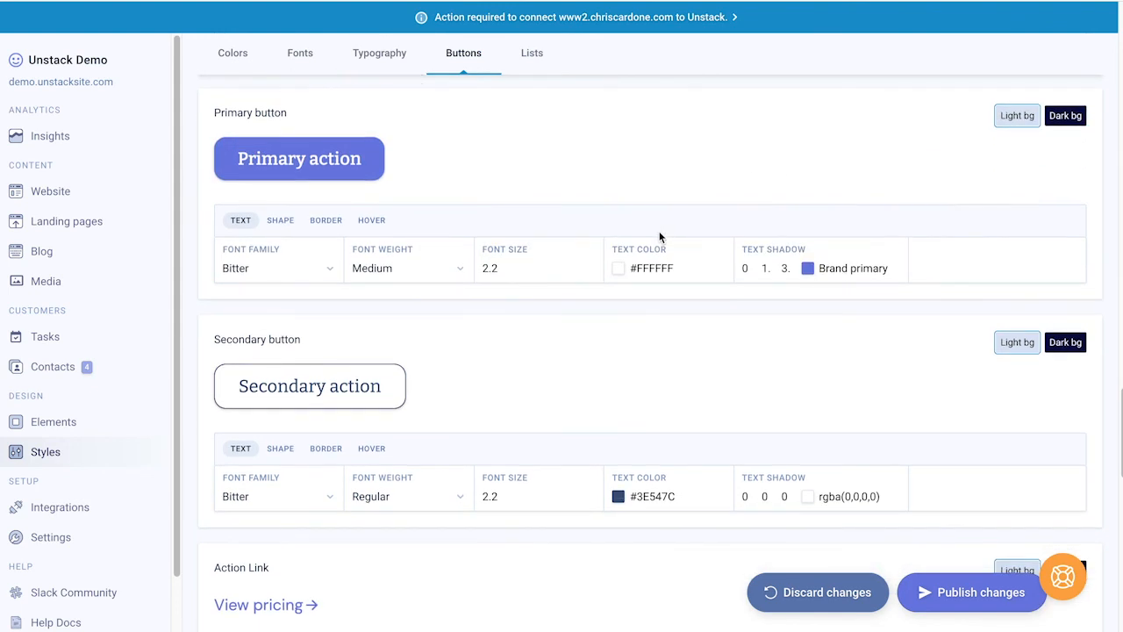
pyautogui.click(283, 451)
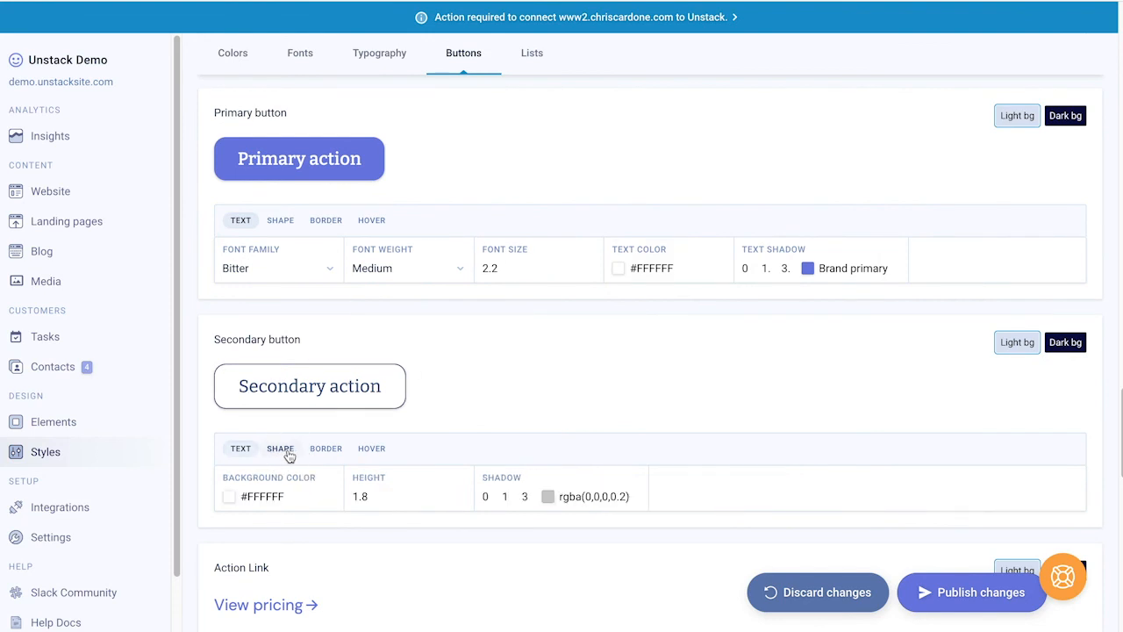
pyautogui.click(322, 450)
pyautogui.click(371, 449)
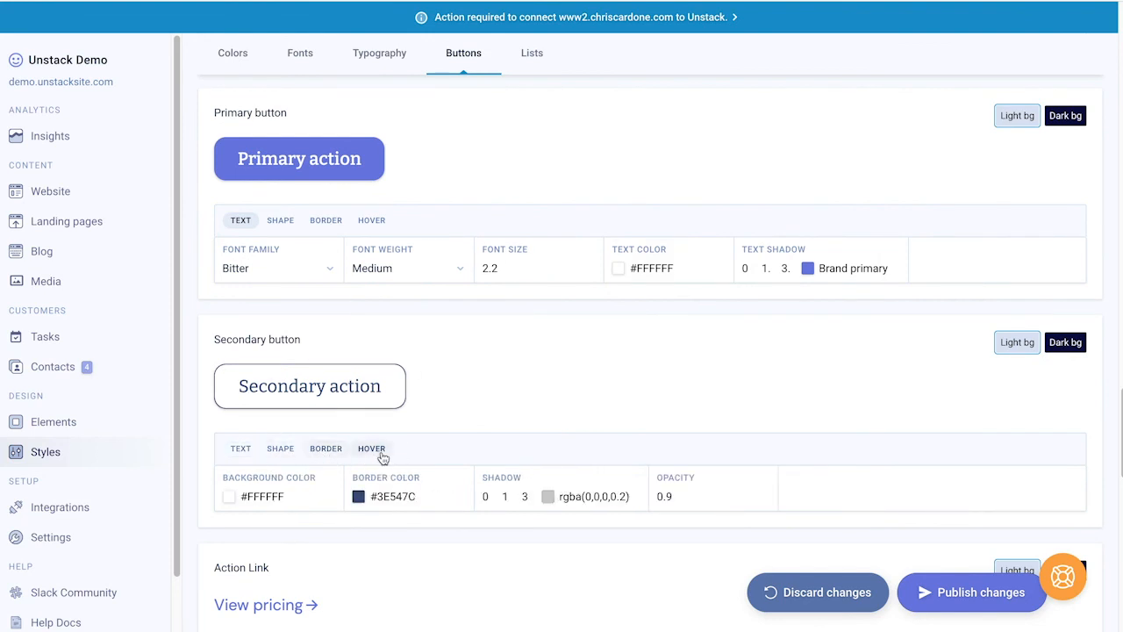
pyautogui.click(765, 501)
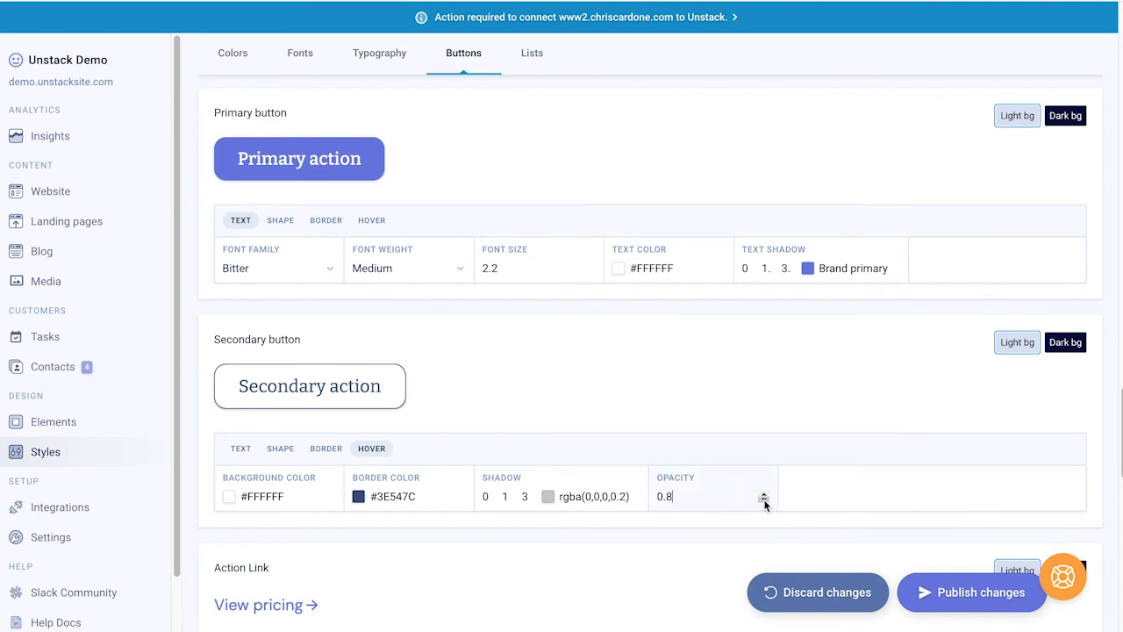
pyautogui.click(241, 448)
pyautogui.scroll(-1, 390, 427)
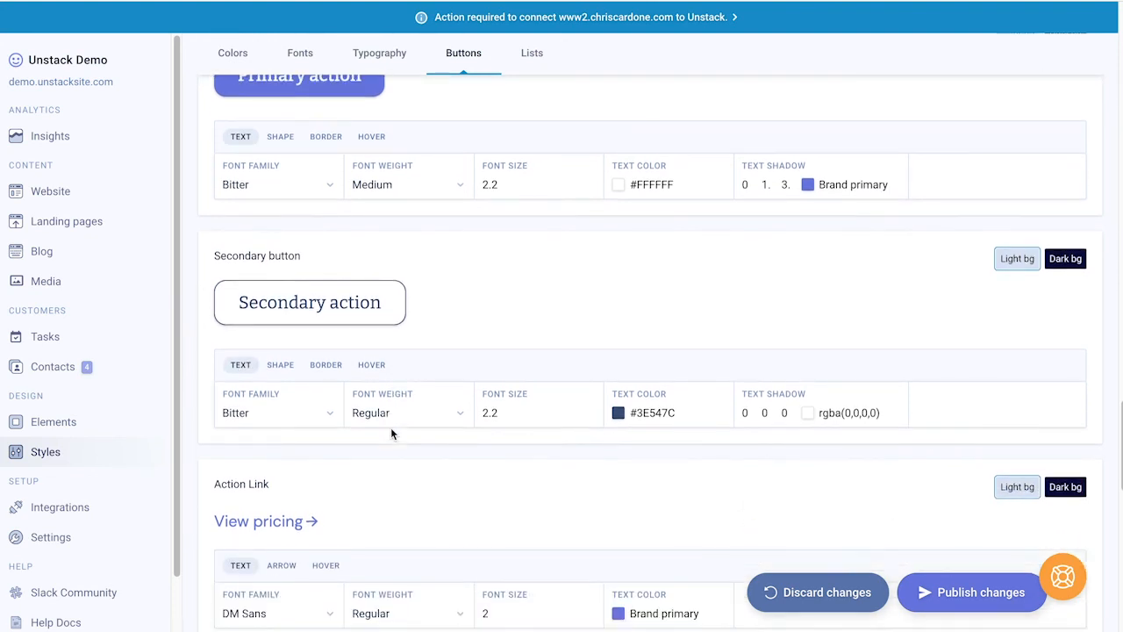
pyautogui.scroll(-1, 391, 427)
pyautogui.scroll(2, 358, 464)
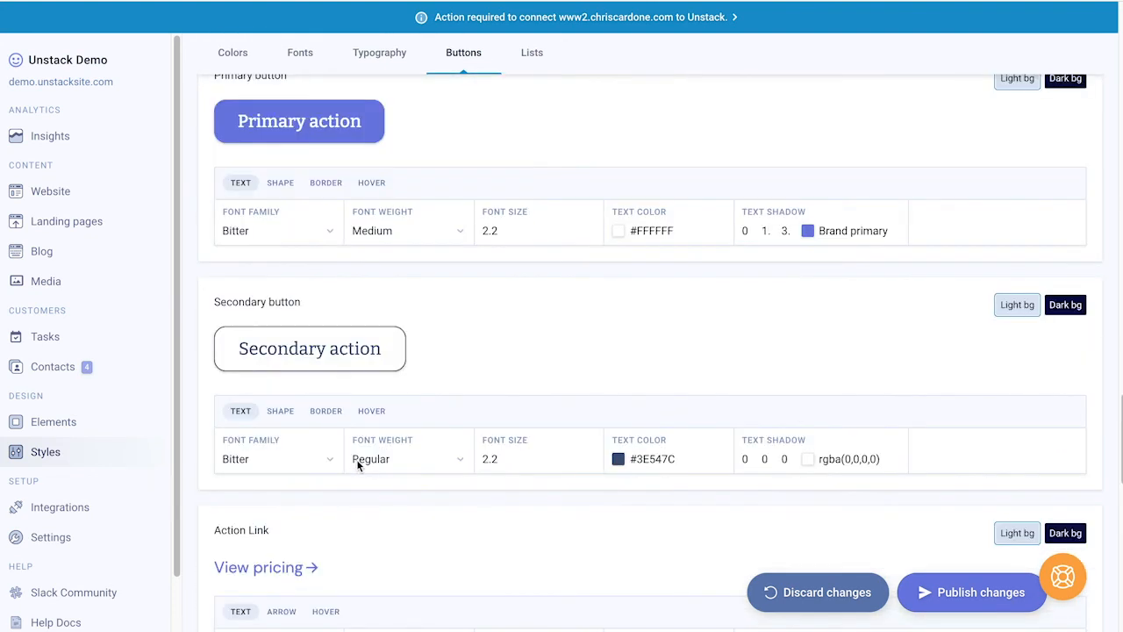
pyautogui.scroll(1, 358, 465)
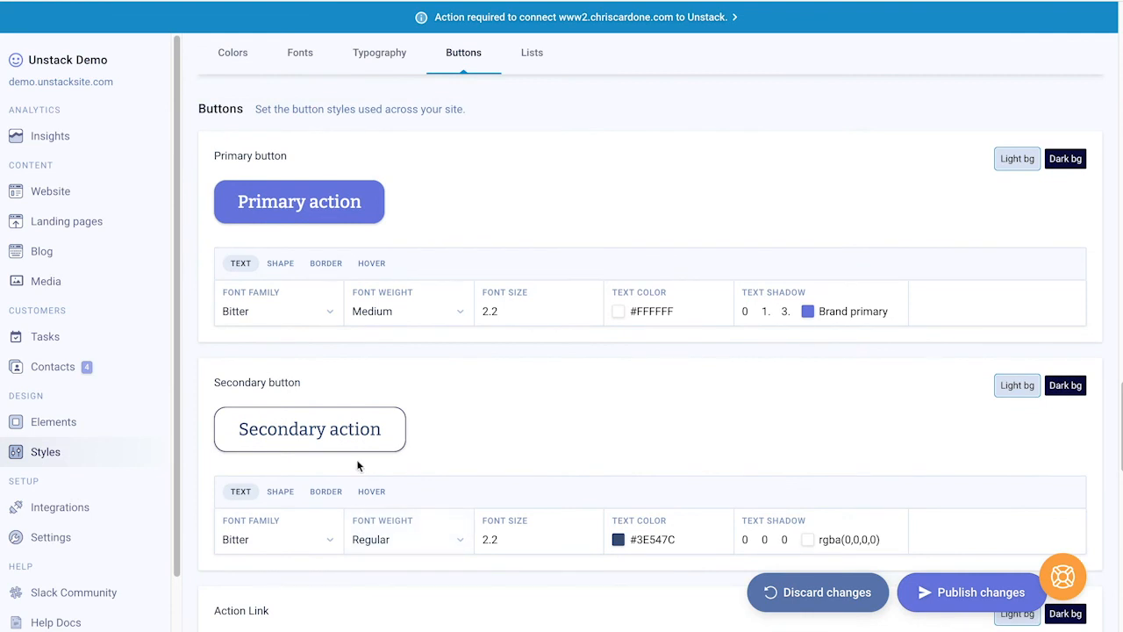
# Step: Inspect the Action Link's arrow size .8, DM Sans text and 0.6 hover opacity settings
pyautogui.scroll(-4, 358, 465)
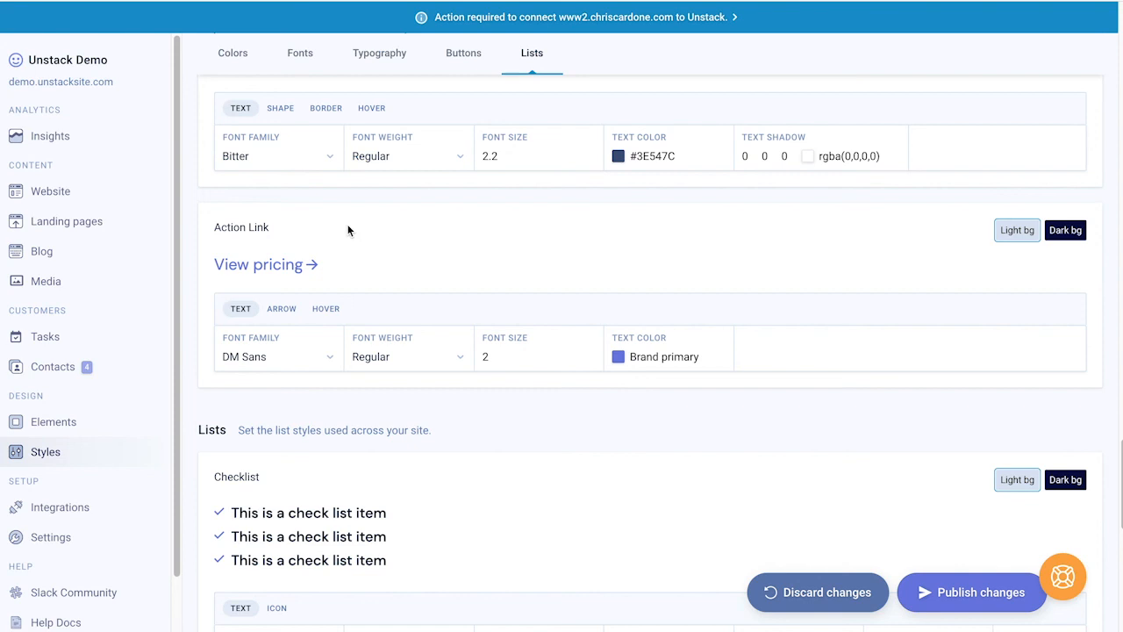
pyautogui.click(282, 310)
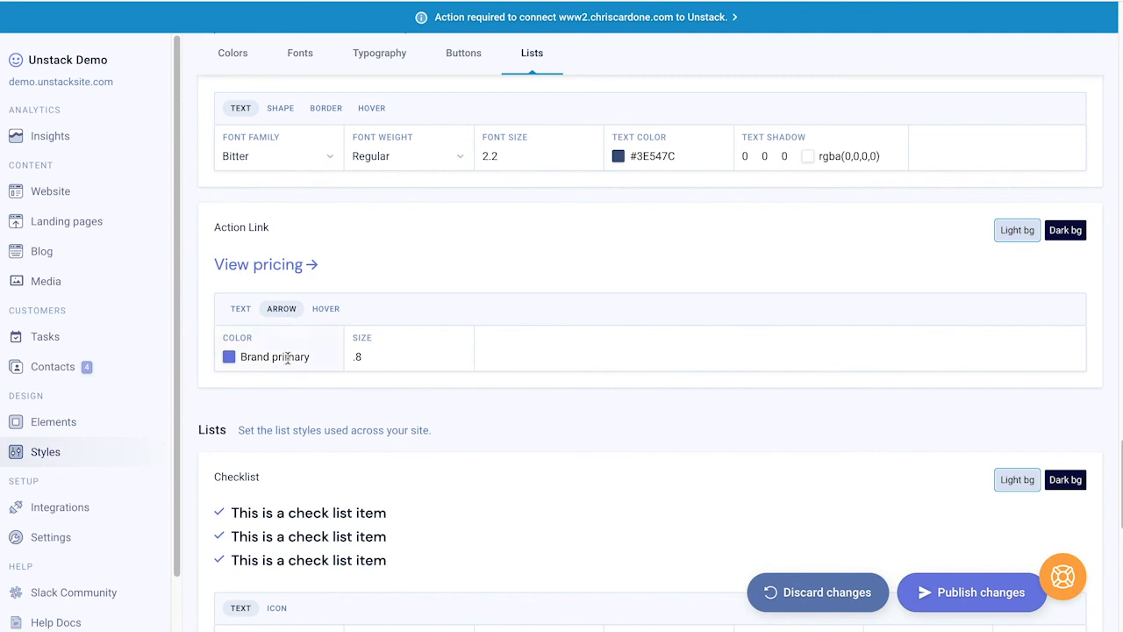
pyautogui.click(323, 315)
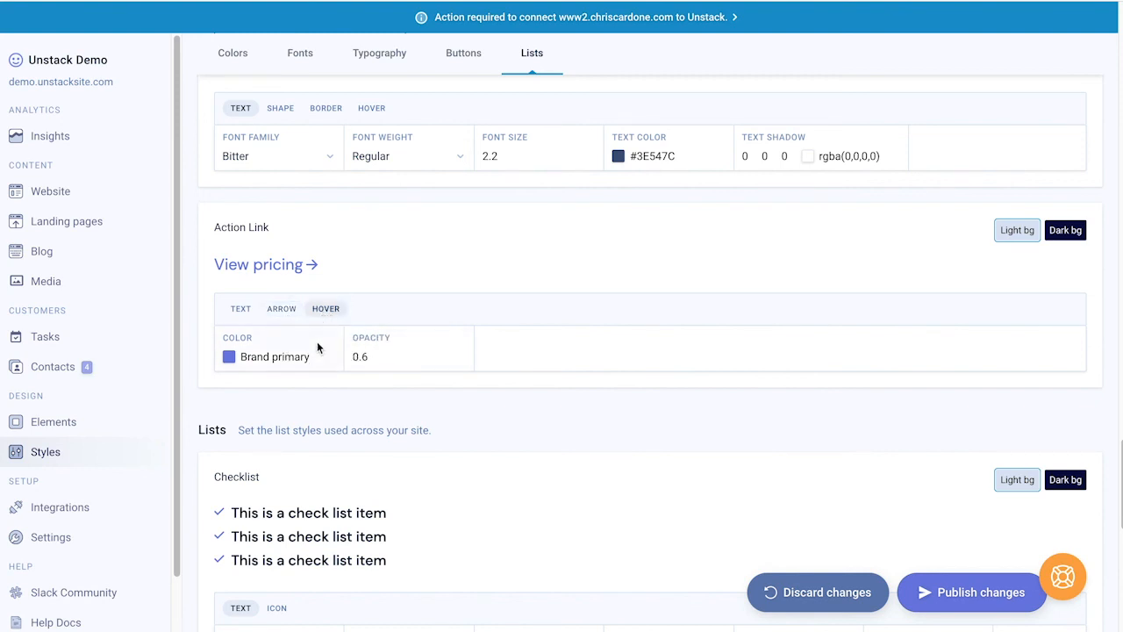
pyautogui.click(241, 308)
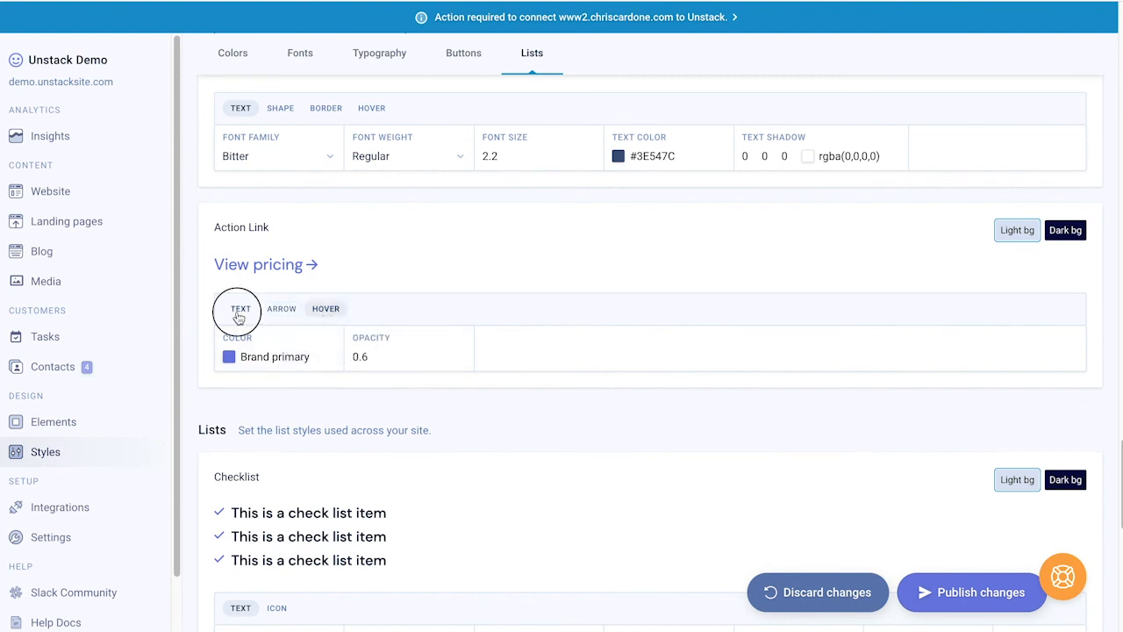
pyautogui.click(322, 309)
# Step: Raise the checklist item bottom spacing to 0.5
pyautogui.scroll(-3, 400, 355)
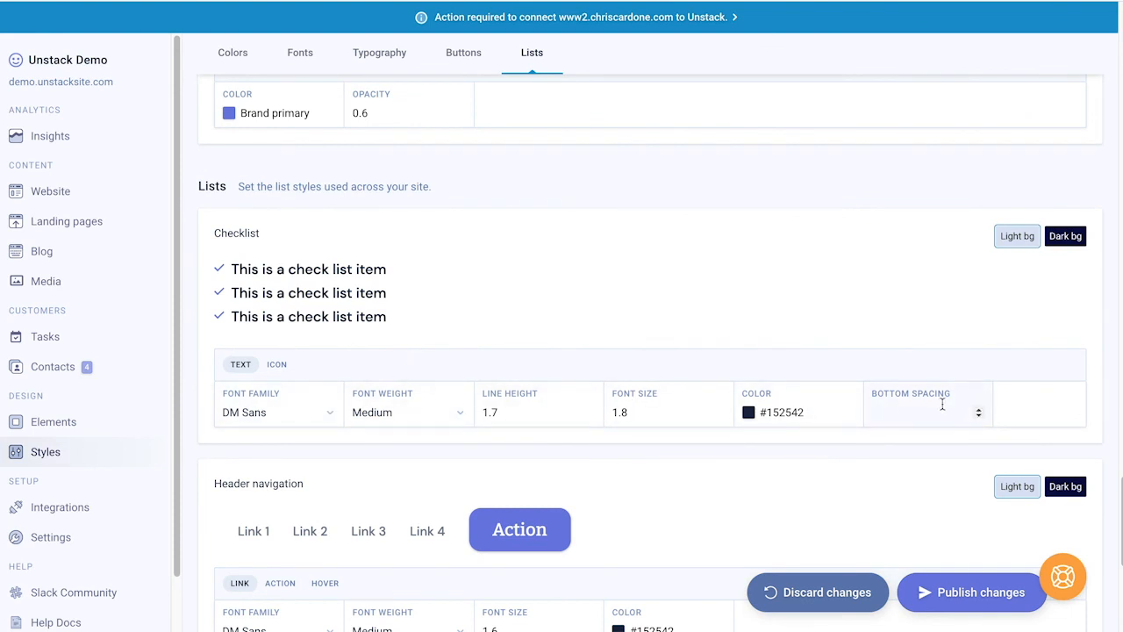
pyautogui.click(979, 409)
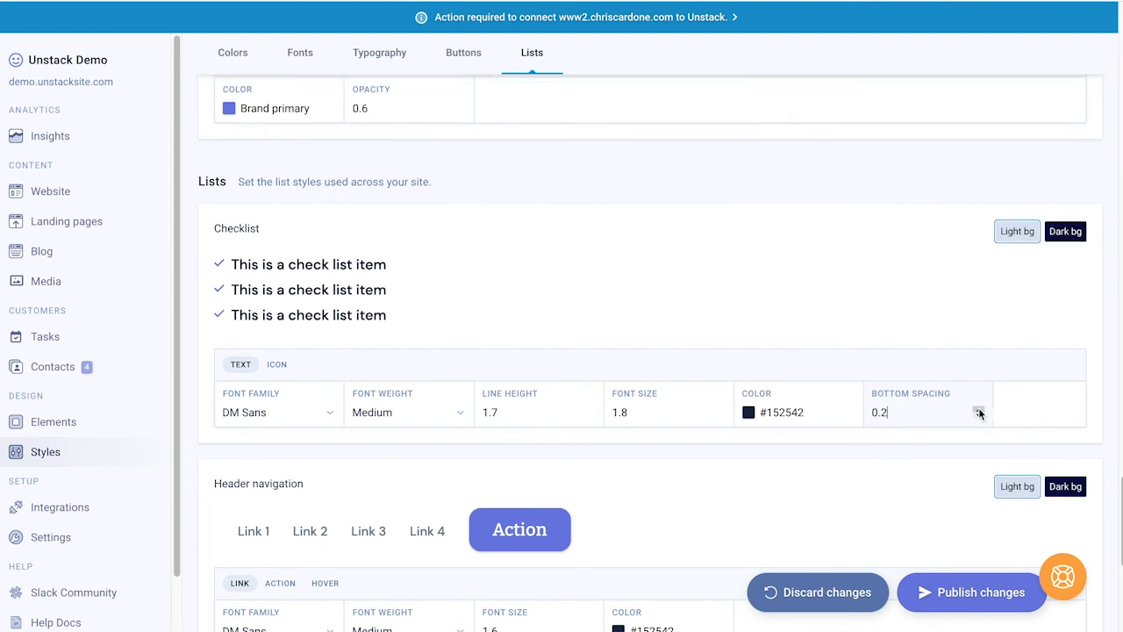
pyautogui.click(979, 407)
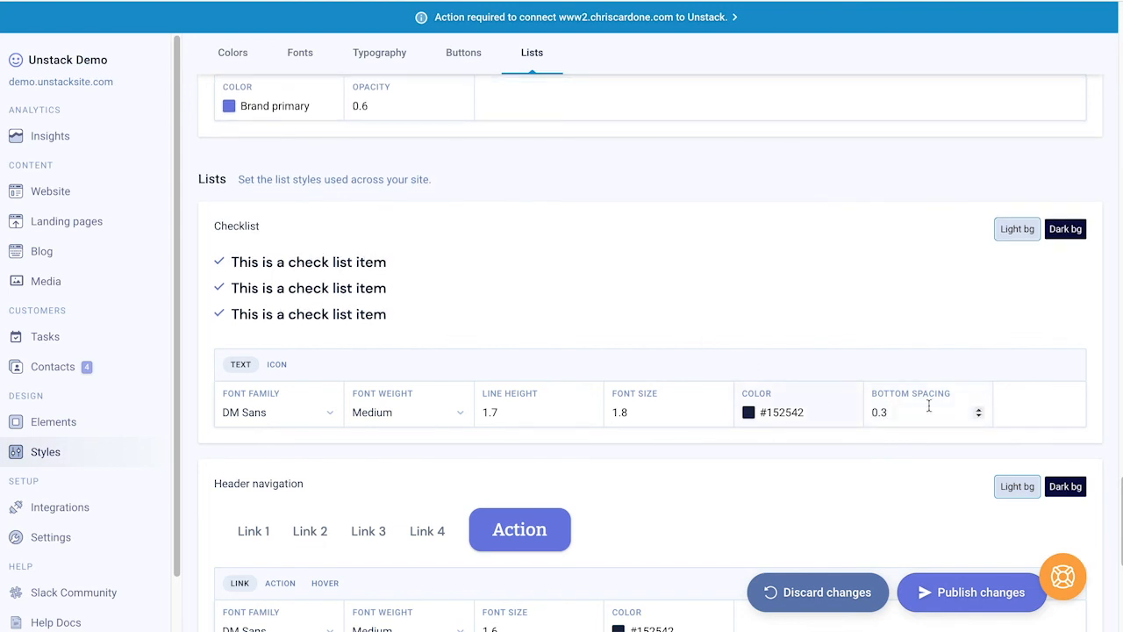
pyautogui.click(980, 411)
pyautogui.click(980, 410)
pyautogui.click(980, 409)
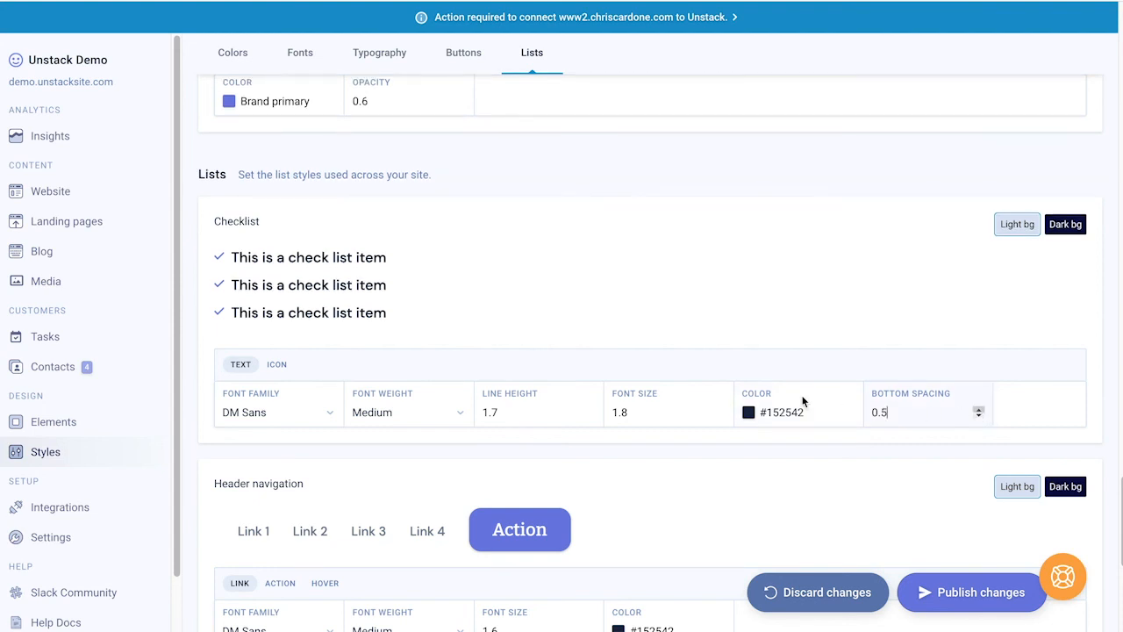
# Step: Check the checklist icon settings and preview the list on dark and light backgrounds
pyautogui.click(279, 366)
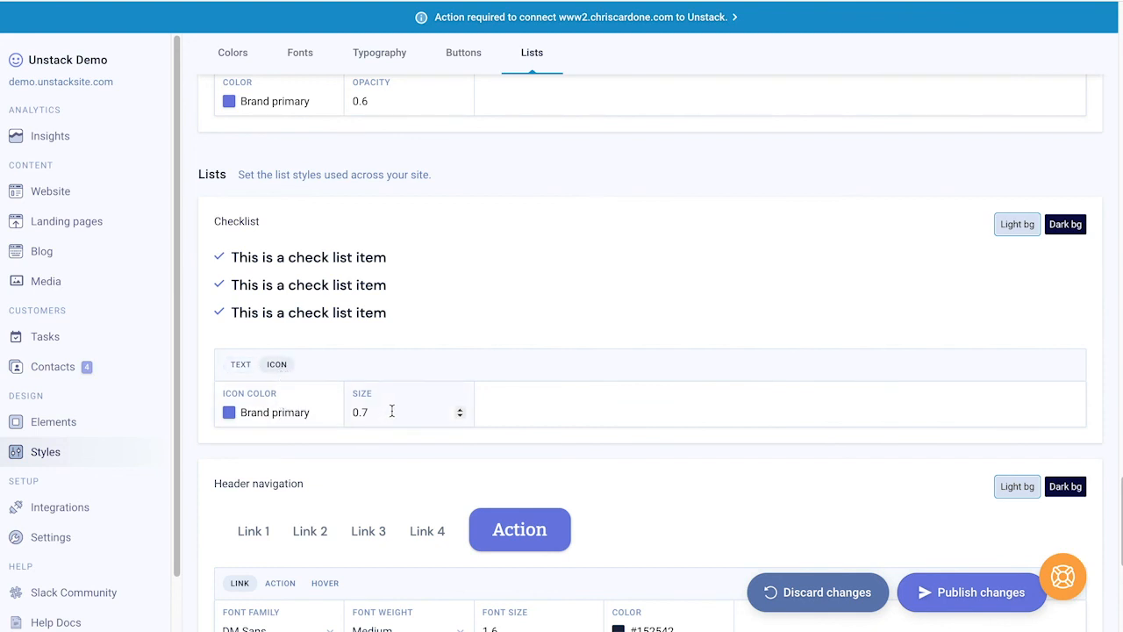
pyautogui.click(1075, 226)
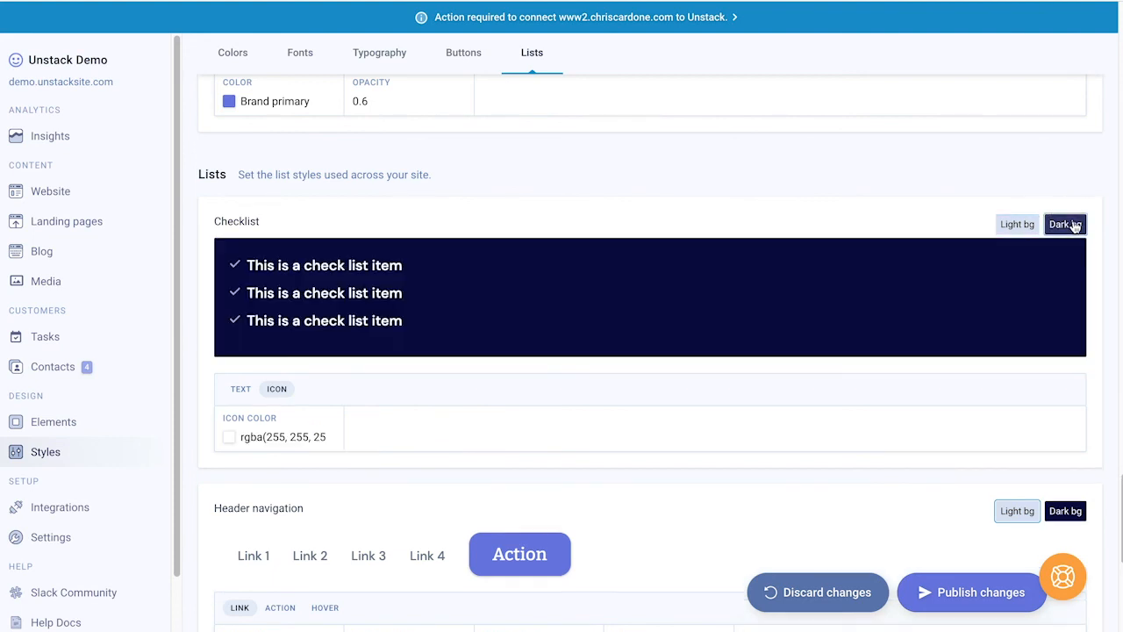
pyautogui.click(1018, 230)
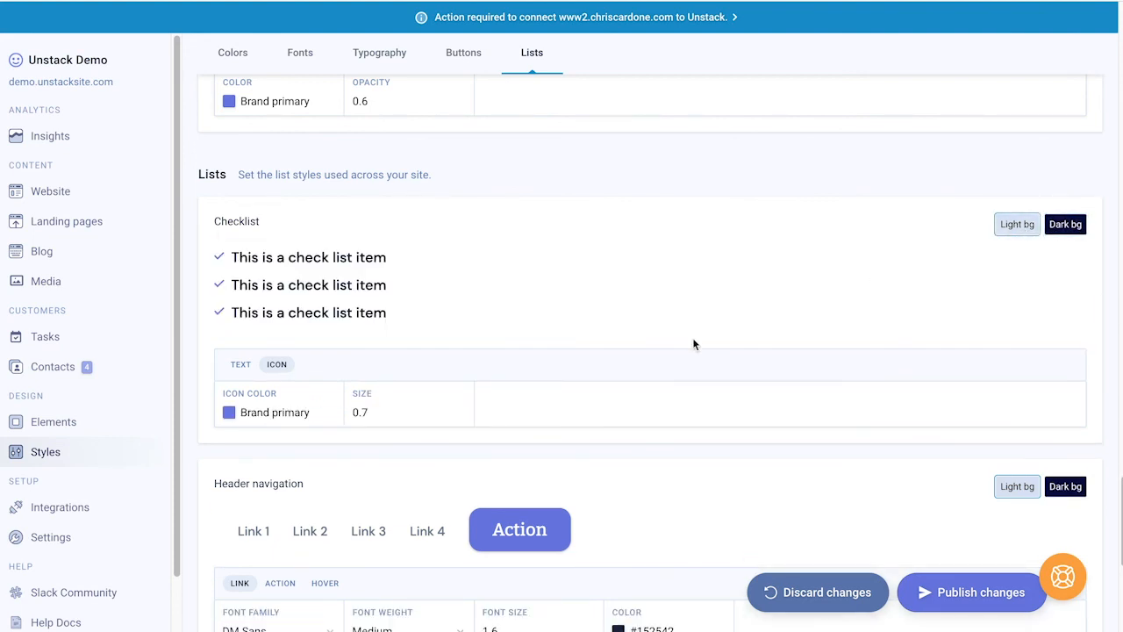
# Step: Switch the header Action item's style to Secondary button, then Action link, then back to Primary button
pyautogui.scroll(-4, 693, 344)
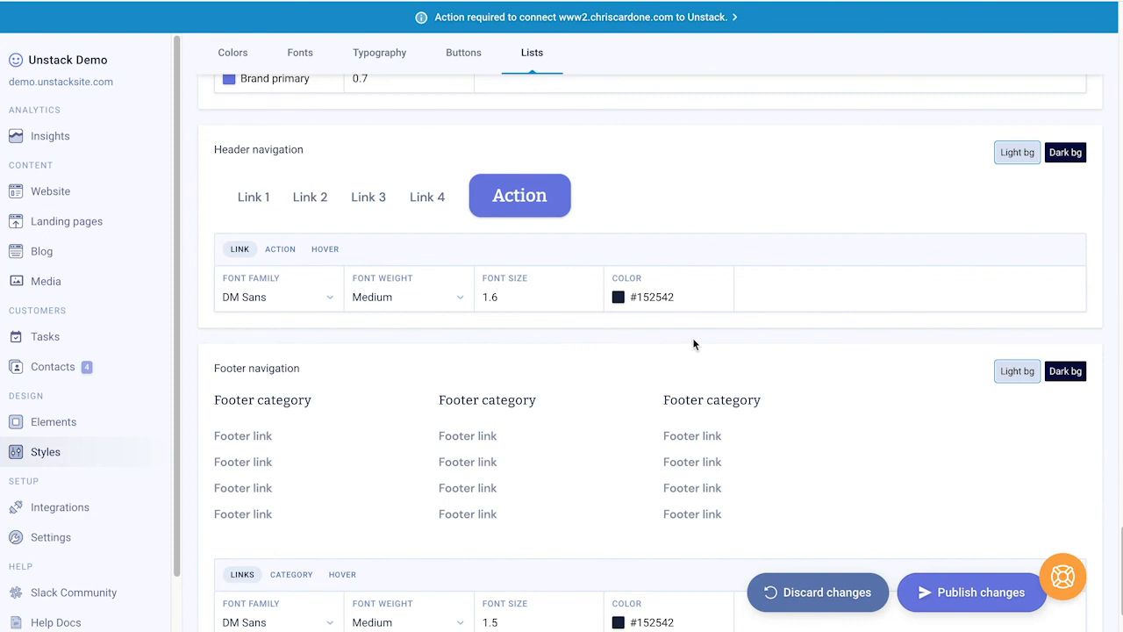
pyautogui.click(280, 250)
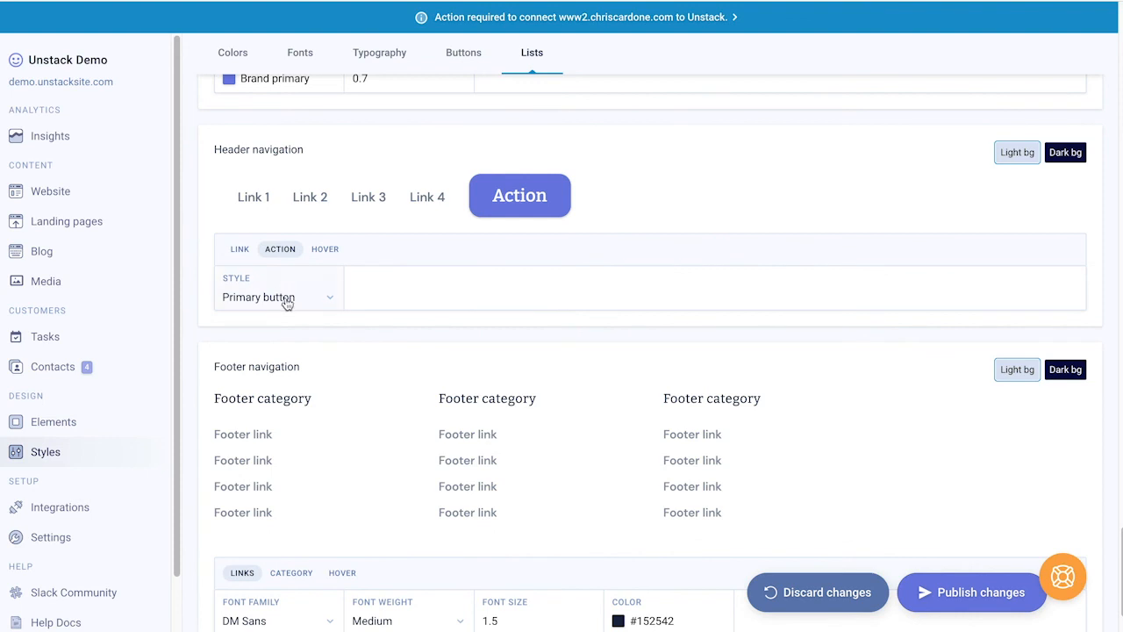
pyautogui.click(285, 298)
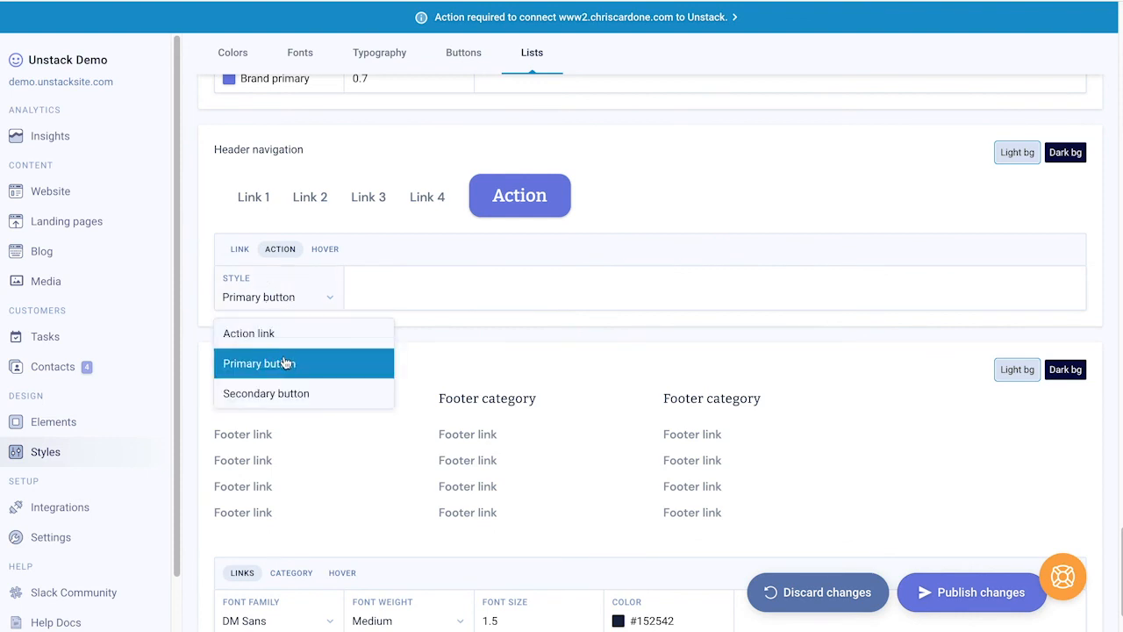
pyautogui.click(288, 392)
pyautogui.click(285, 320)
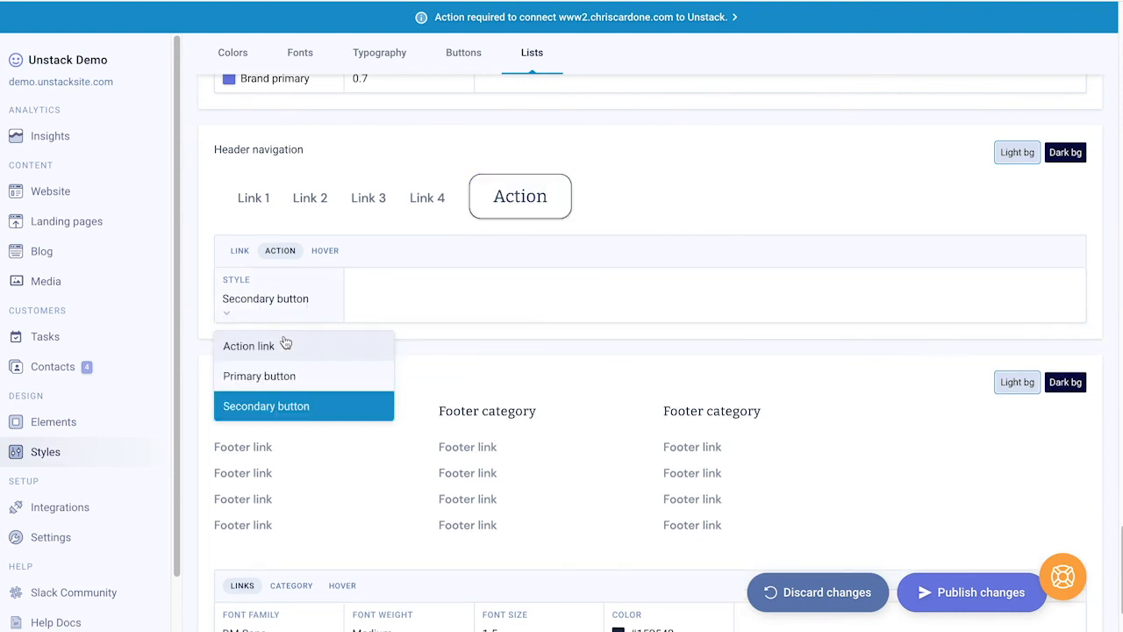
pyautogui.click(287, 344)
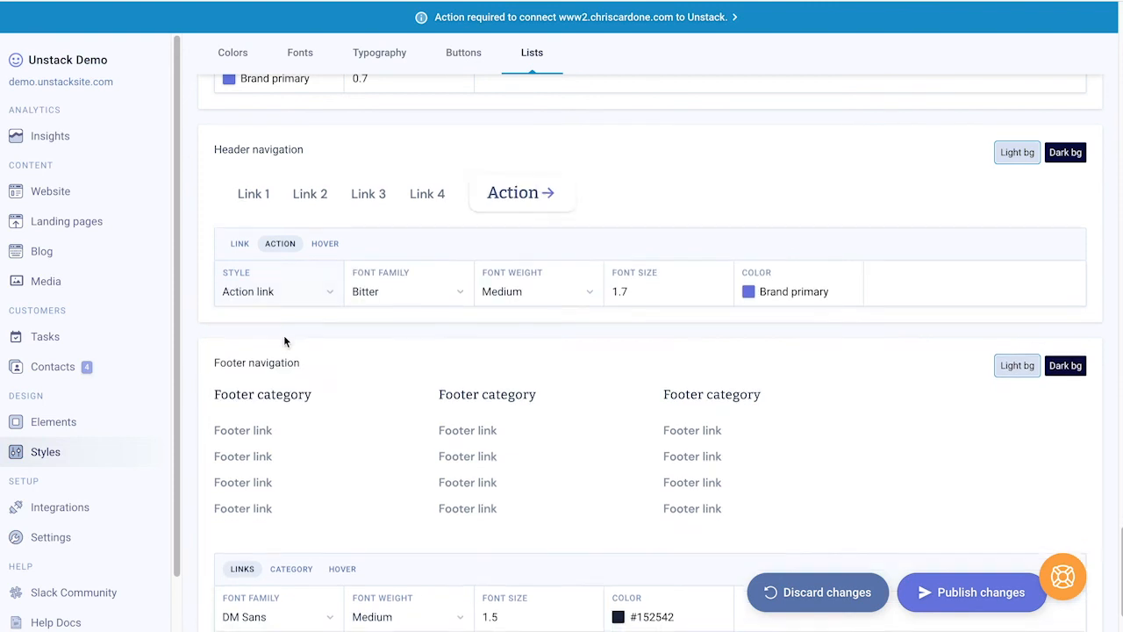
pyautogui.click(302, 283)
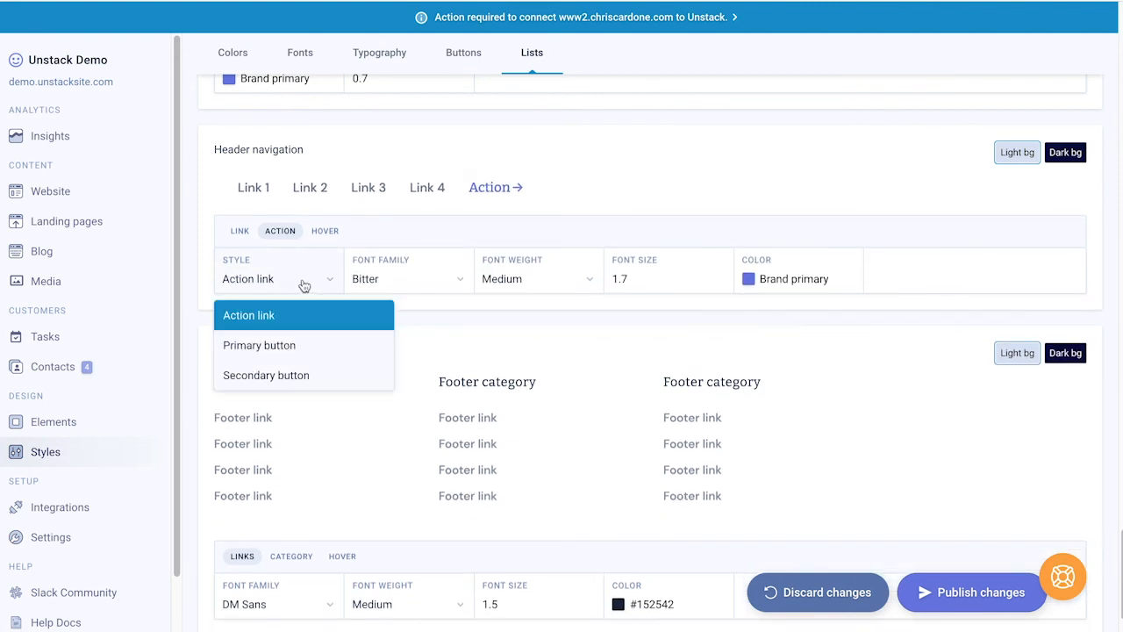
pyautogui.click(301, 343)
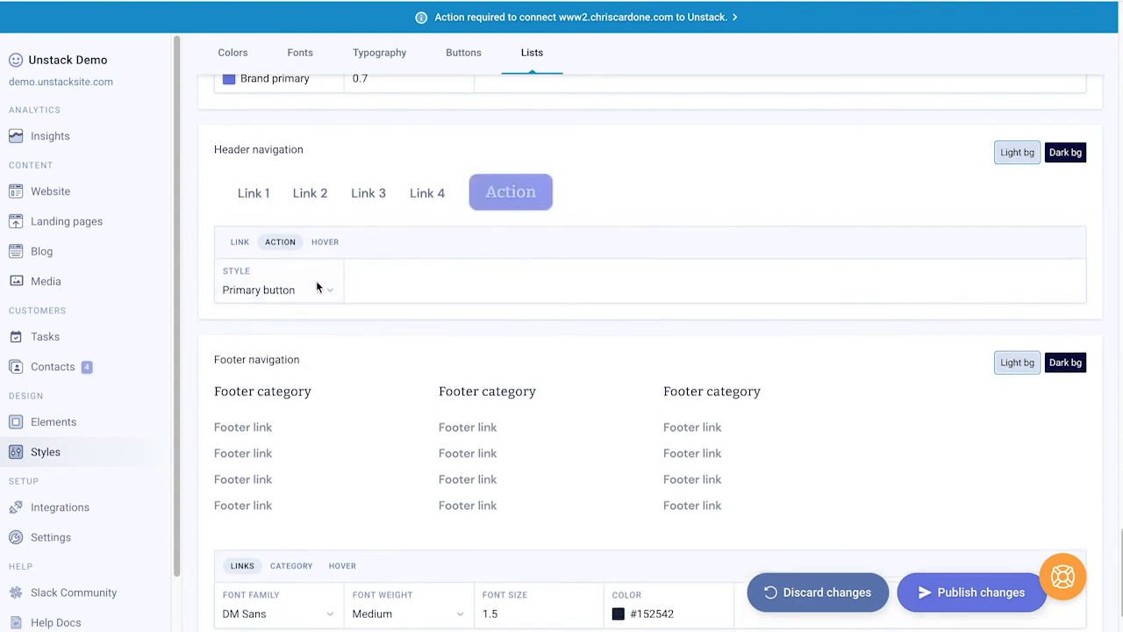
# Step: Review header hover colours on dark and light backgrounds, plus footer category fonts and hover colour
pyautogui.click(323, 250)
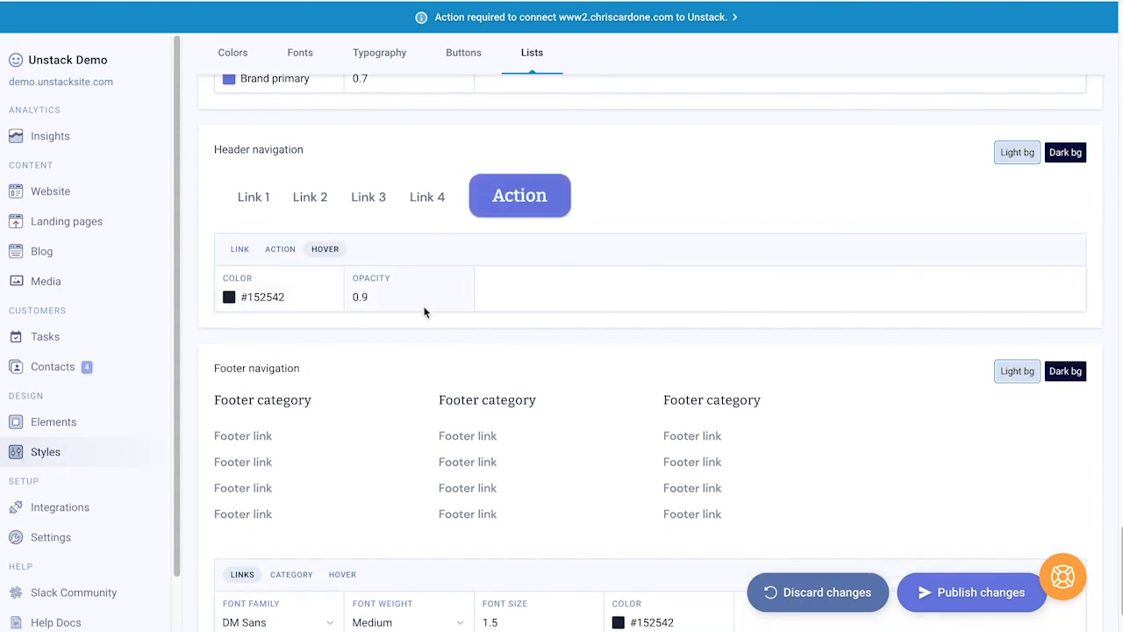
pyautogui.click(1072, 157)
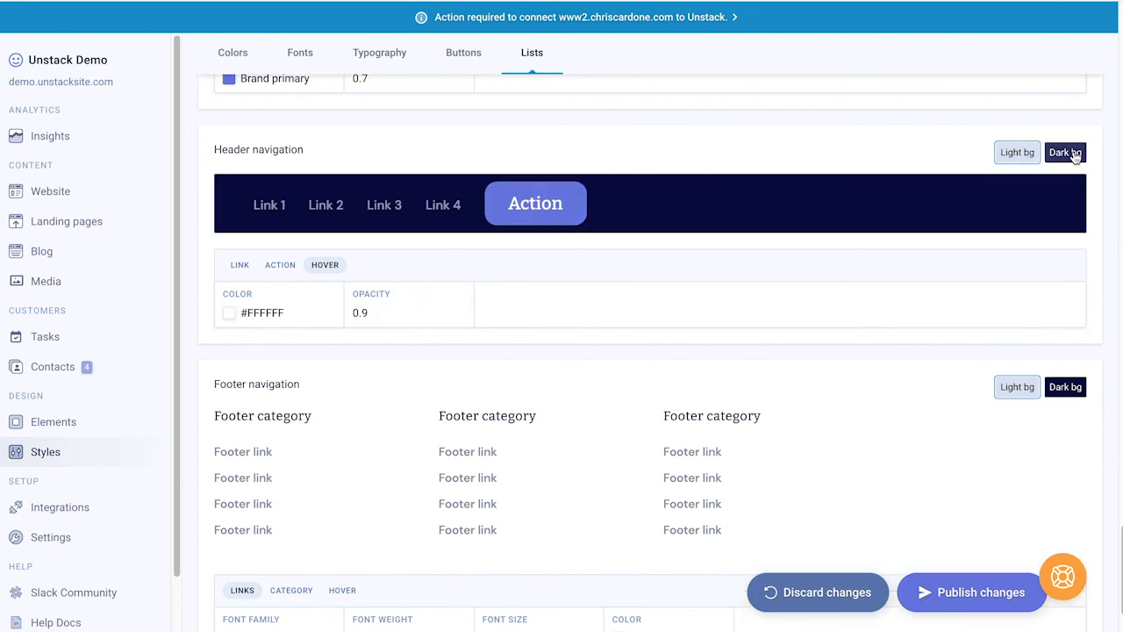
pyautogui.click(1026, 155)
pyautogui.scroll(-2, 574, 329)
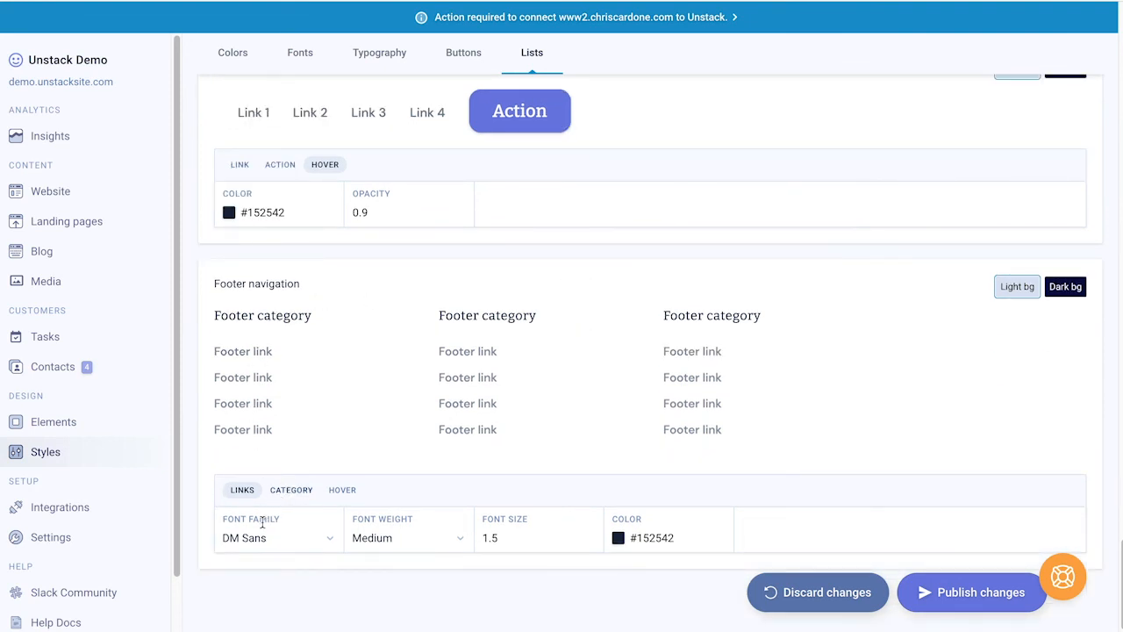
pyautogui.click(290, 490)
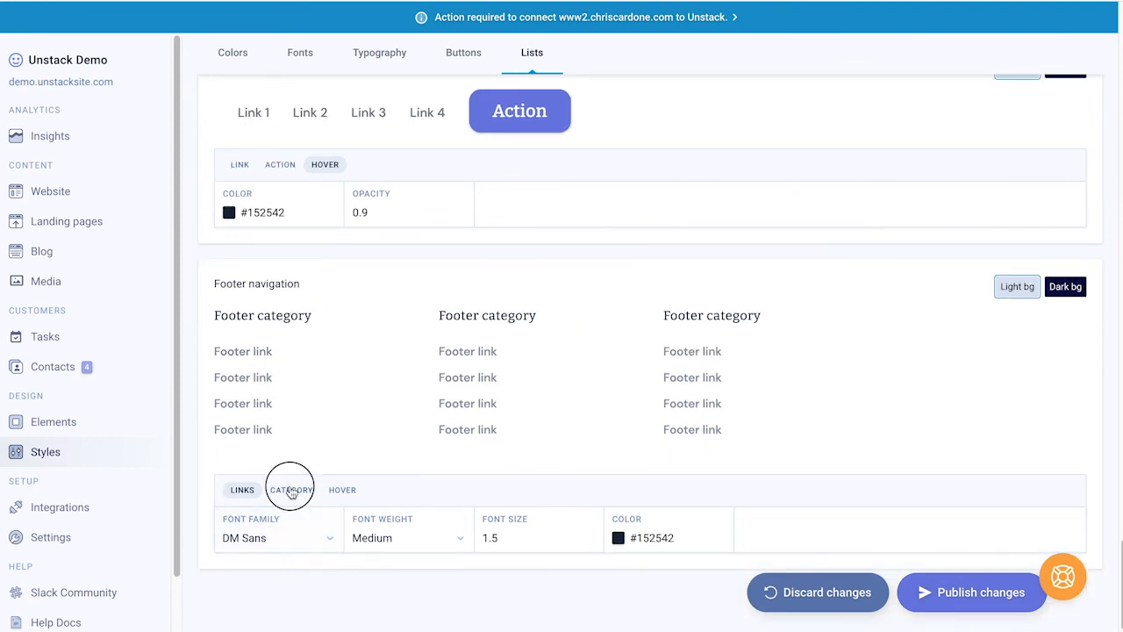
pyautogui.click(342, 491)
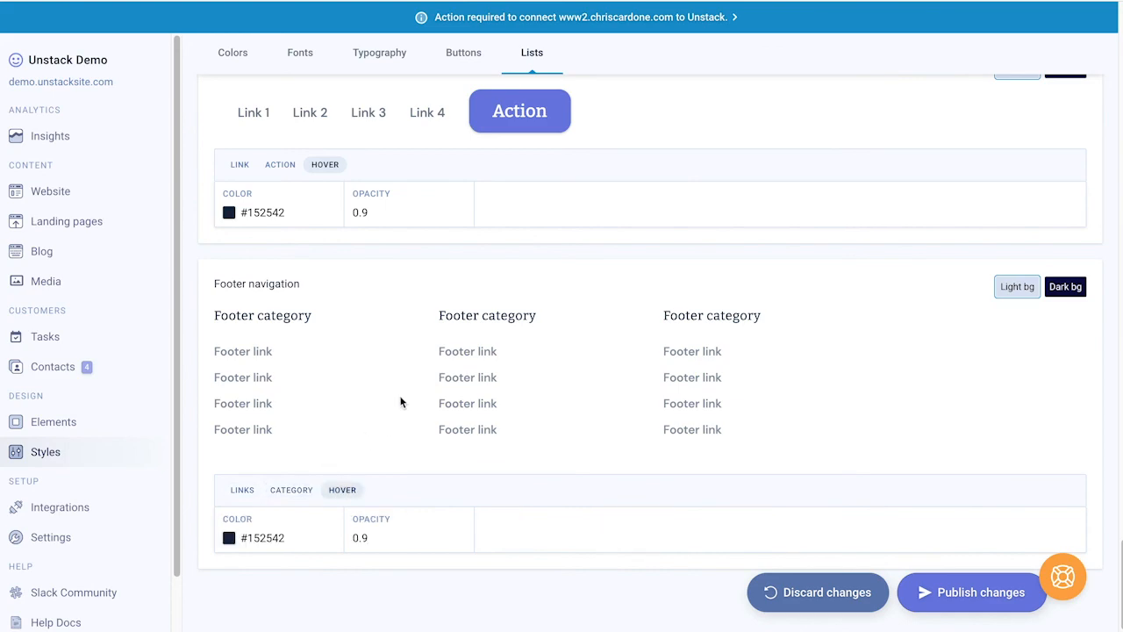
pyautogui.scroll(20, 400, 401)
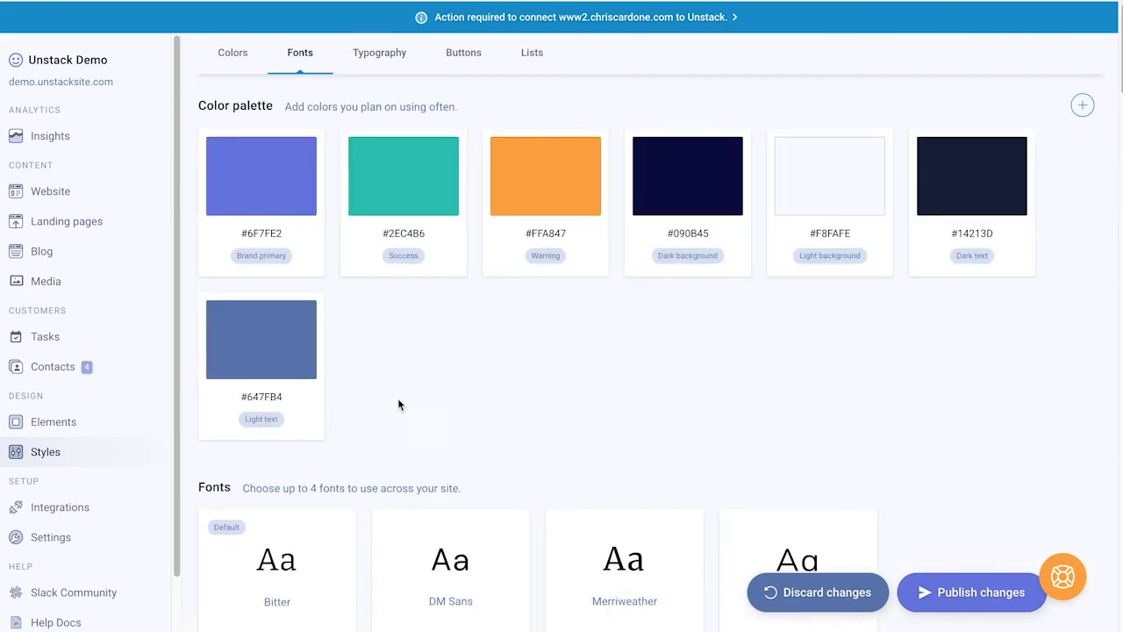
# Step: Bring up the site's Colors palette settings
pyautogui.click(231, 53)
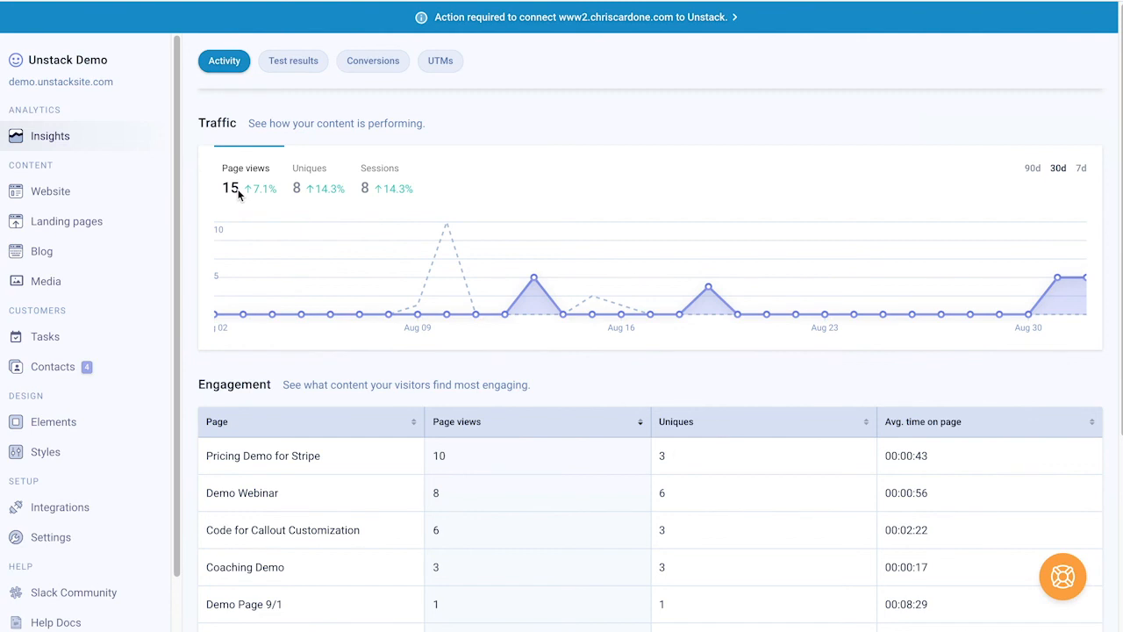
# Step: Chart unique visitors, then sessions, scan the Engagement list, and move to the Test results tab
pyautogui.click(300, 188)
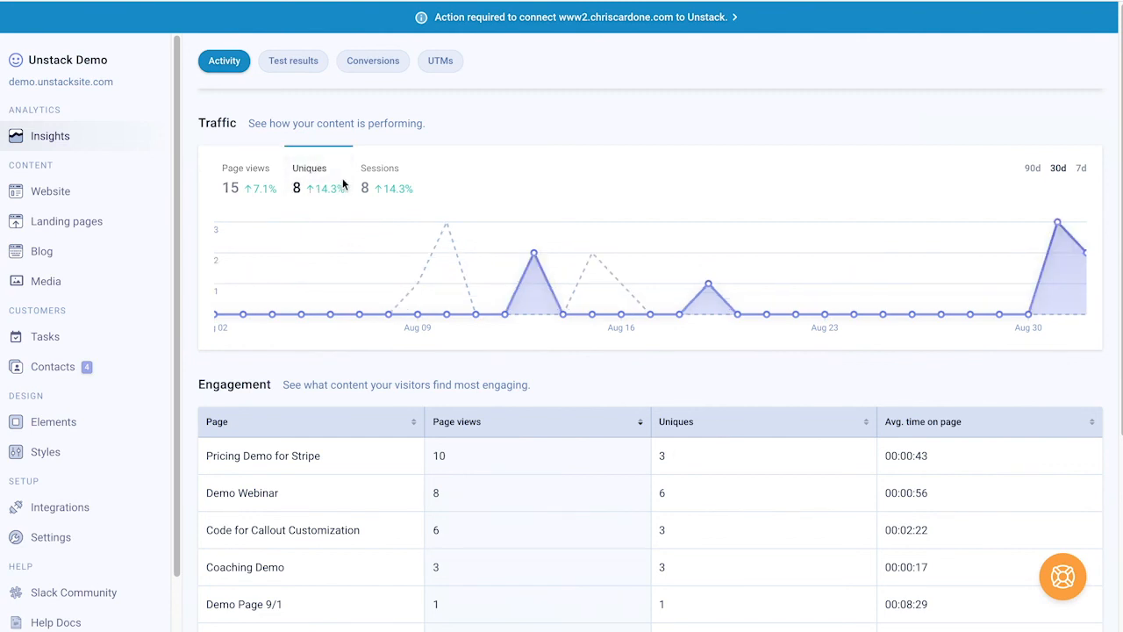
pyautogui.click(407, 182)
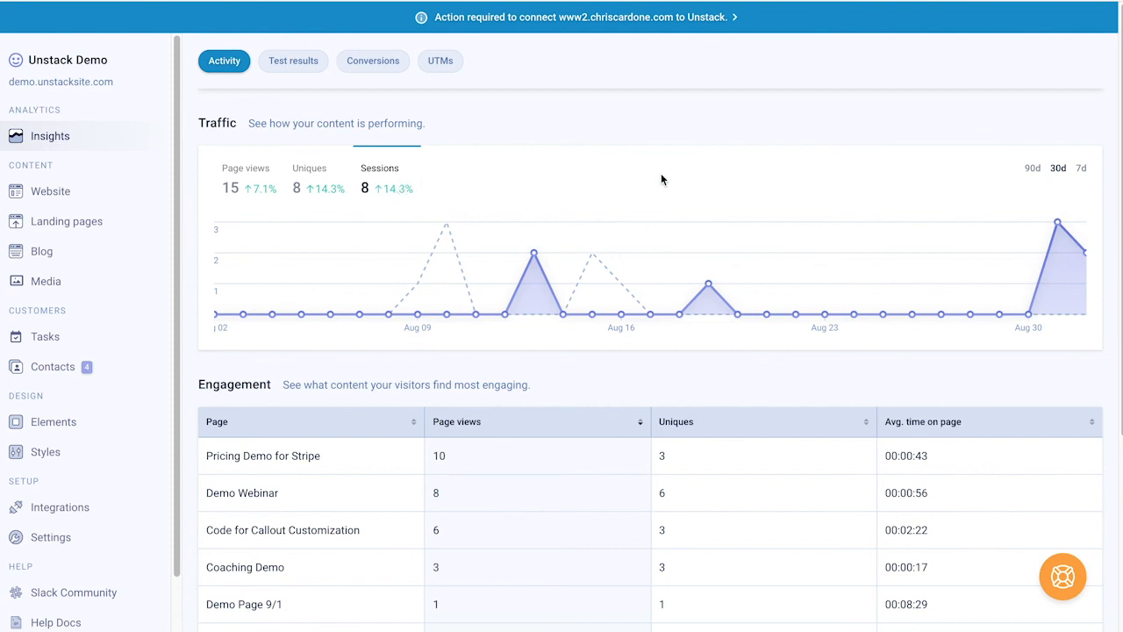
pyautogui.scroll(-1, 793, 202)
pyautogui.scroll(-3, 799, 211)
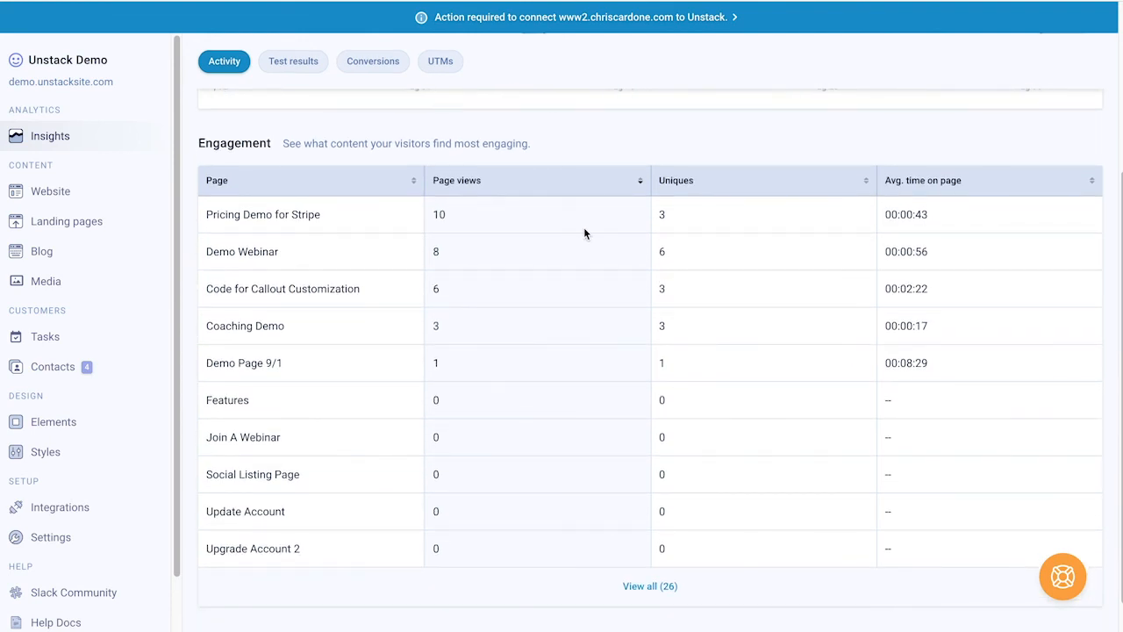
pyautogui.scroll(3, 583, 228)
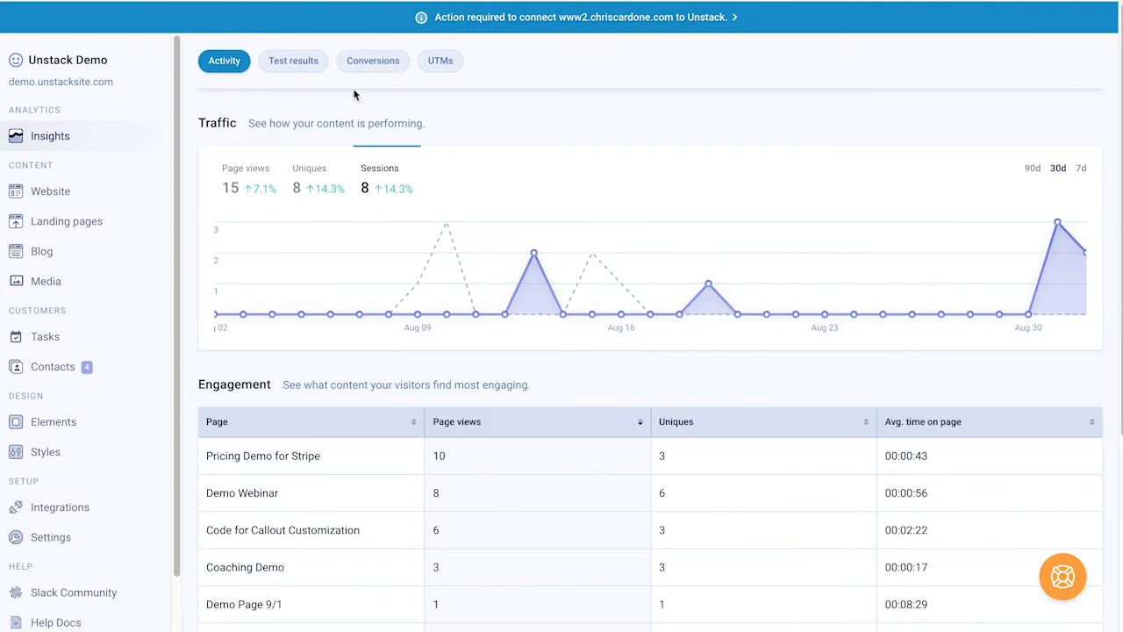
pyautogui.click(293, 61)
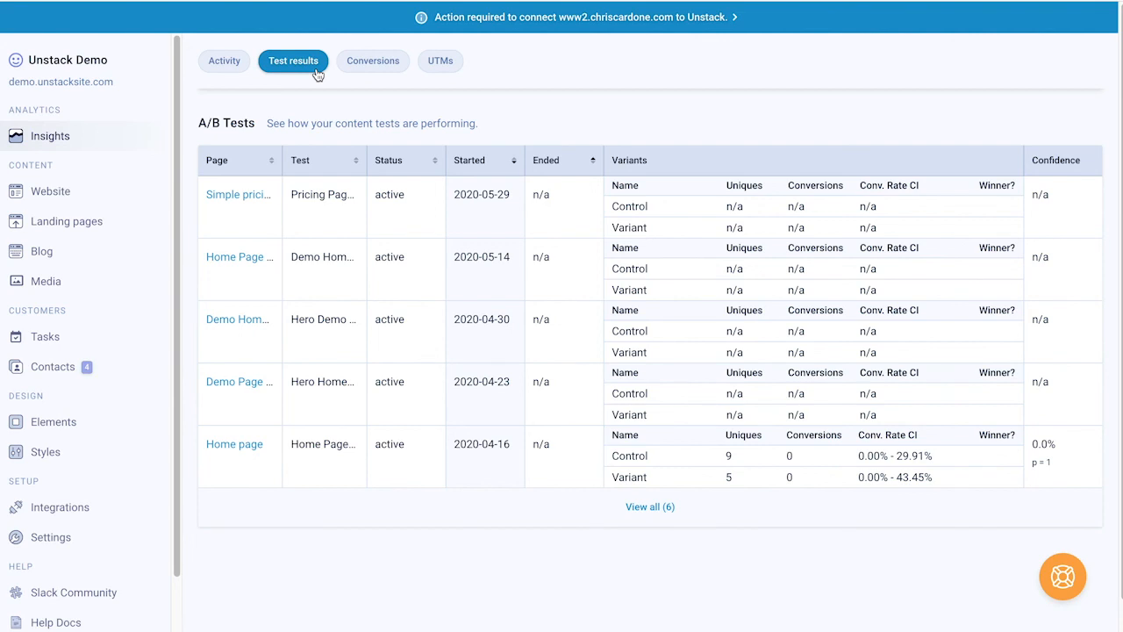
# Step: View Conversions filtered to Paid Channel visitors, then switch to the UTMs breakdown
pyautogui.click(359, 70)
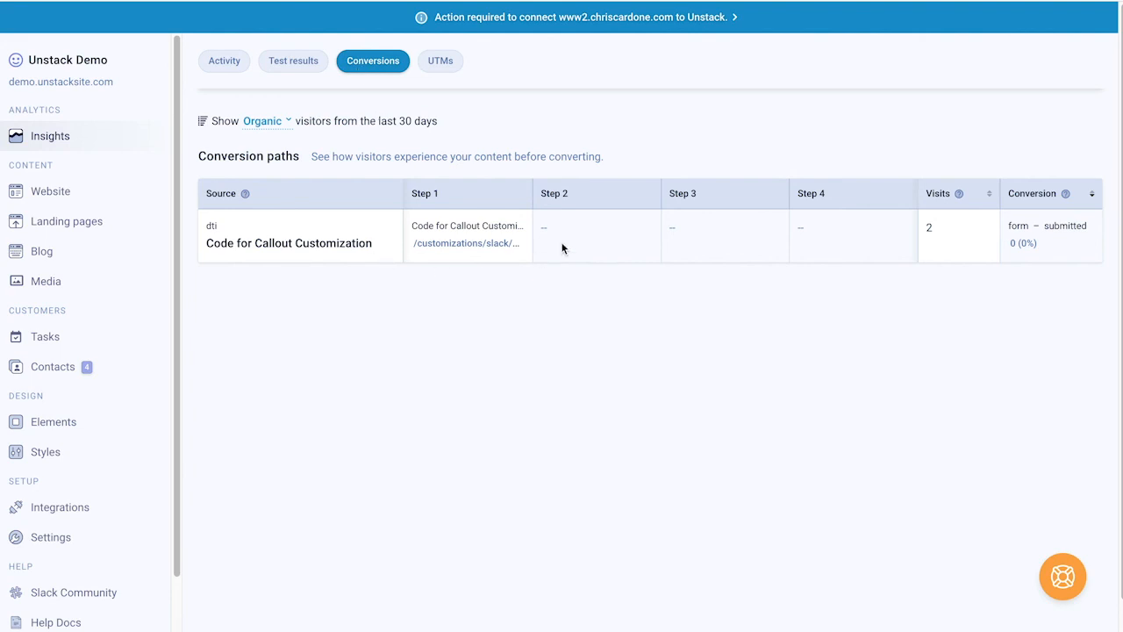
pyautogui.click(277, 130)
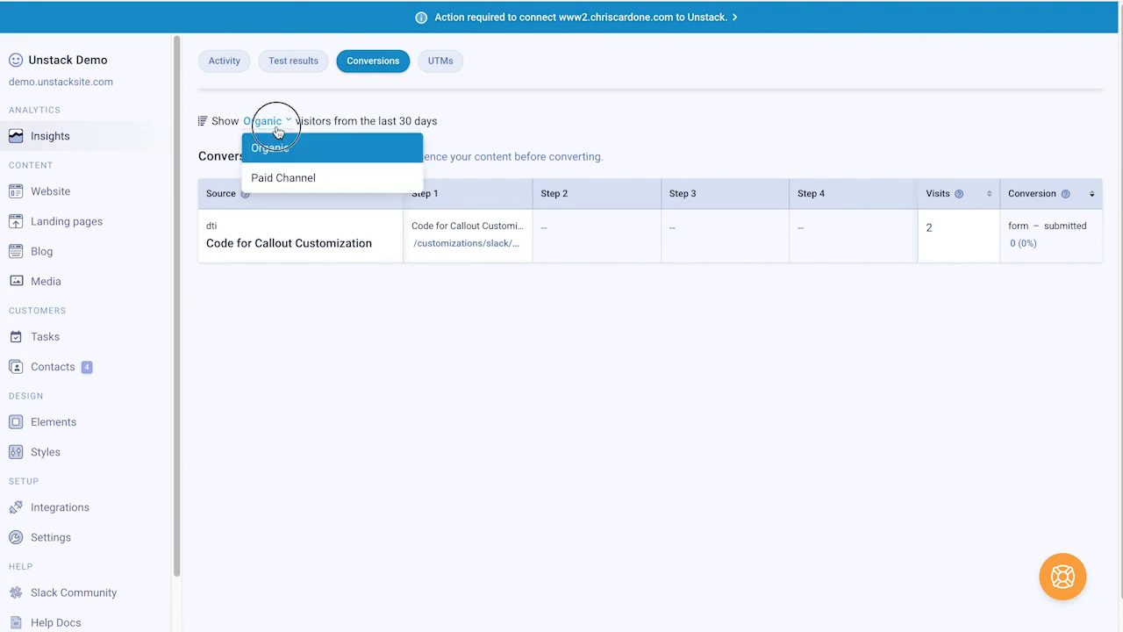
pyautogui.click(277, 174)
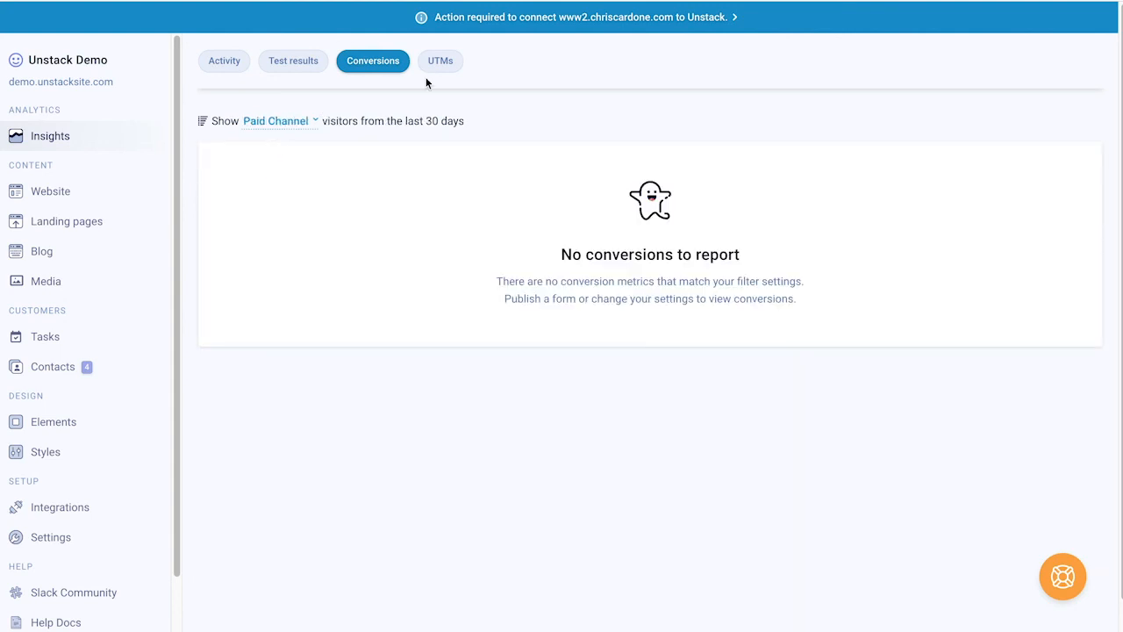
pyautogui.click(441, 61)
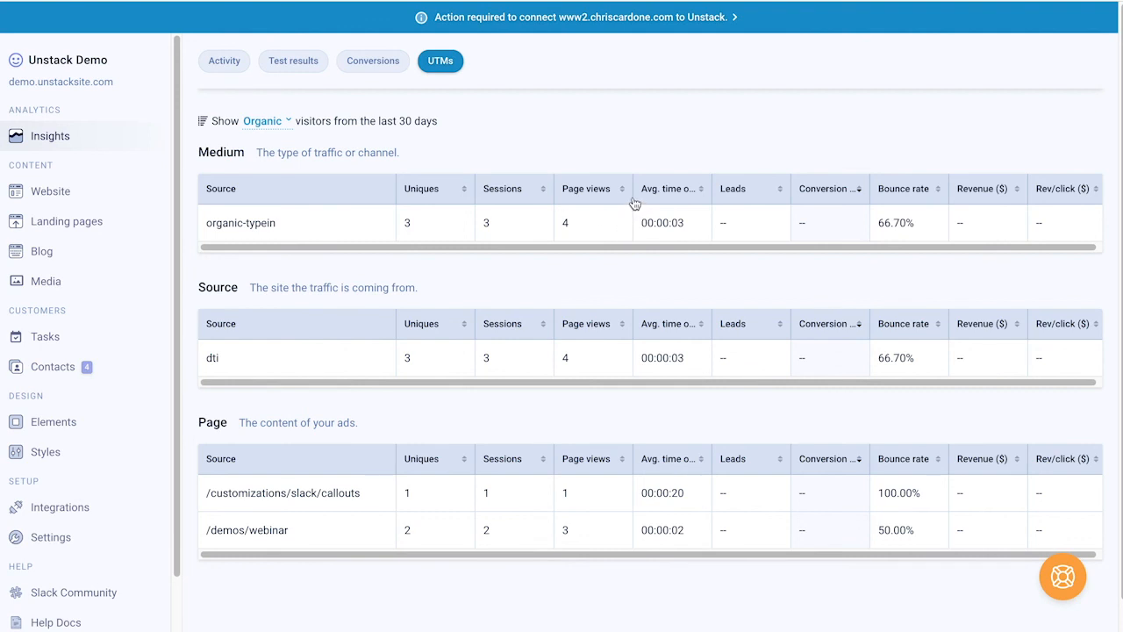
# Step: Filter UTM data to Paid Channel, revert to Organic, then go back to the Activity tab
pyautogui.click(266, 123)
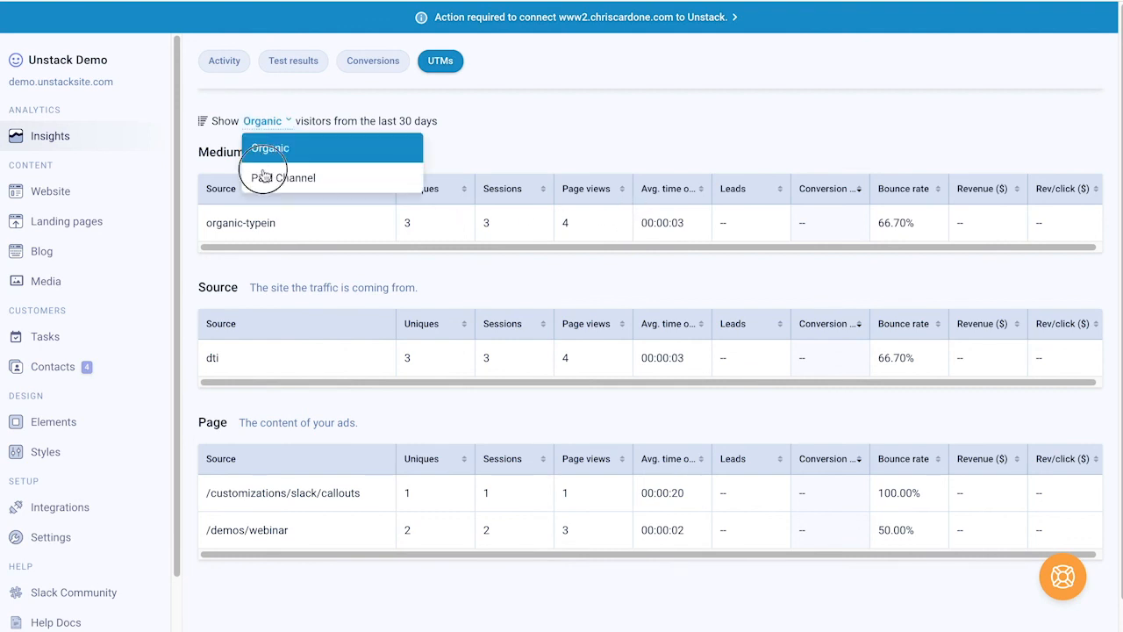
pyautogui.click(263, 170)
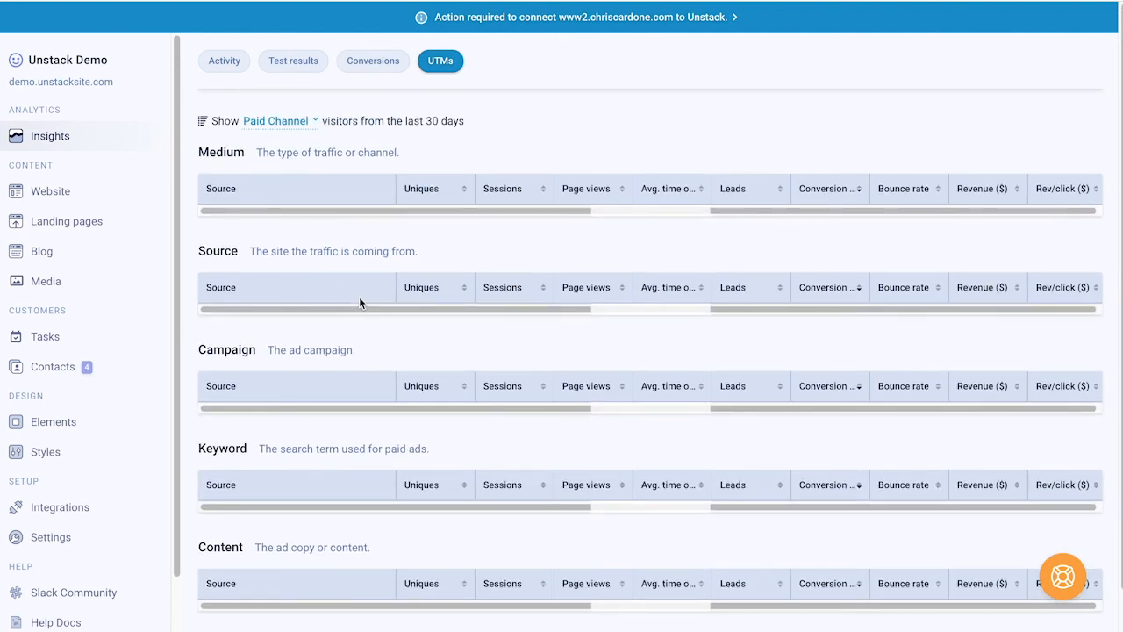
pyautogui.click(298, 122)
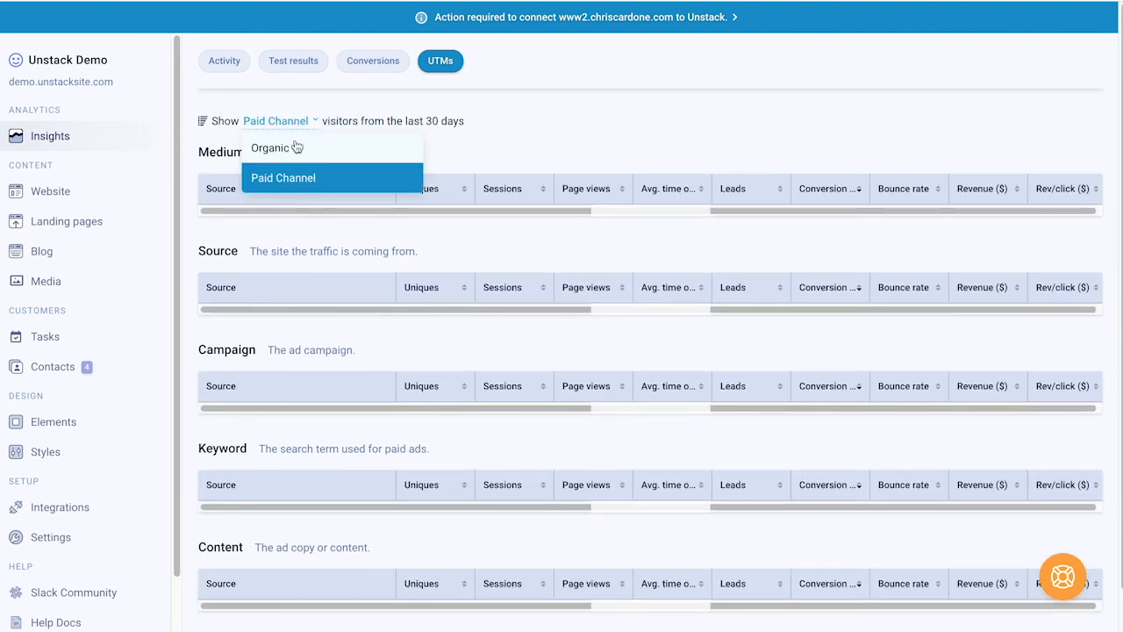
pyautogui.click(294, 146)
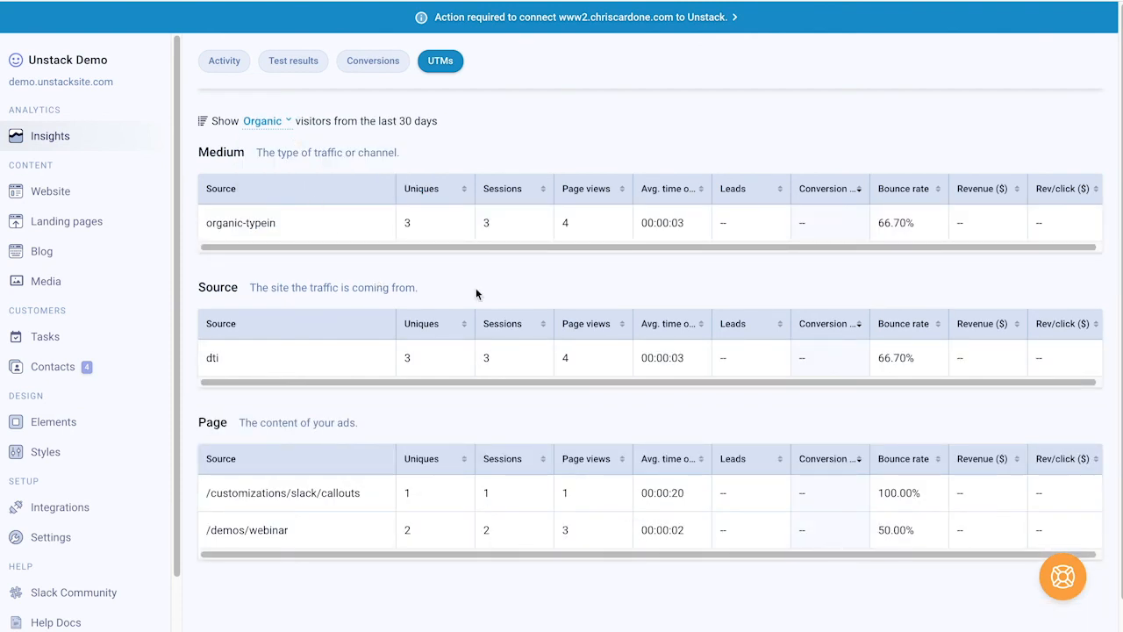
pyautogui.click(224, 63)
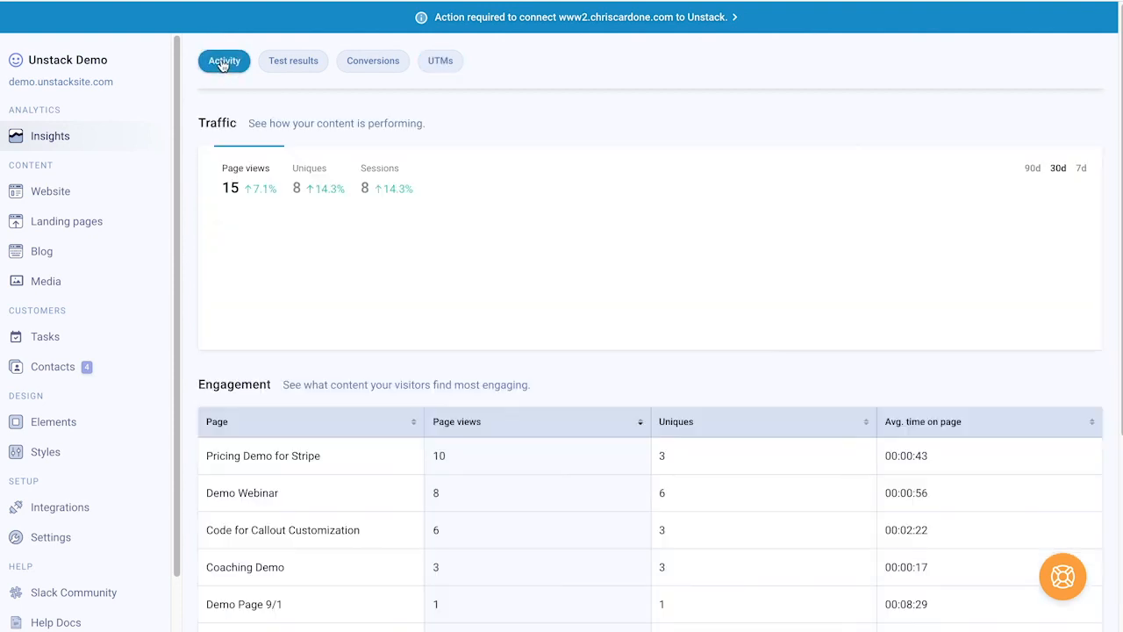